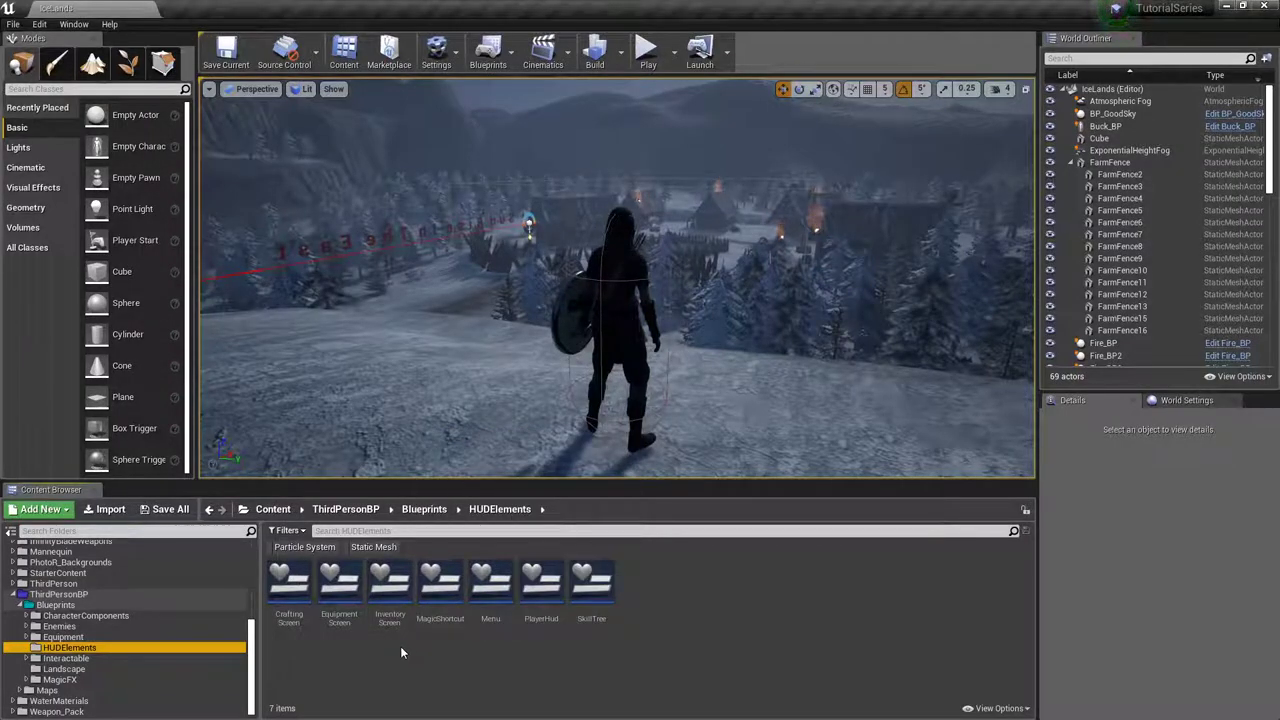
Step: Open the InventoryScreen widget blueprint from HUDElements in the Widget Designer
double_click(392, 588)
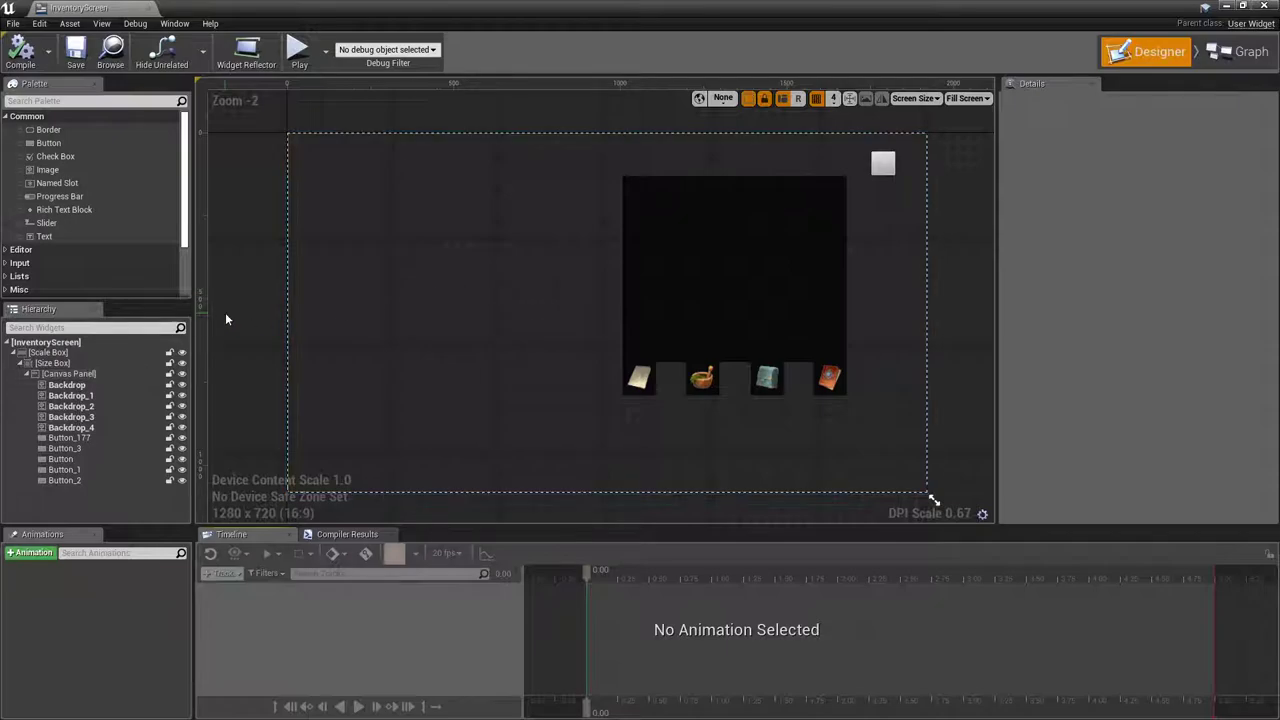
Step: Duplicate the large Backdrop panel to create Backdrop_5
click(70, 387)
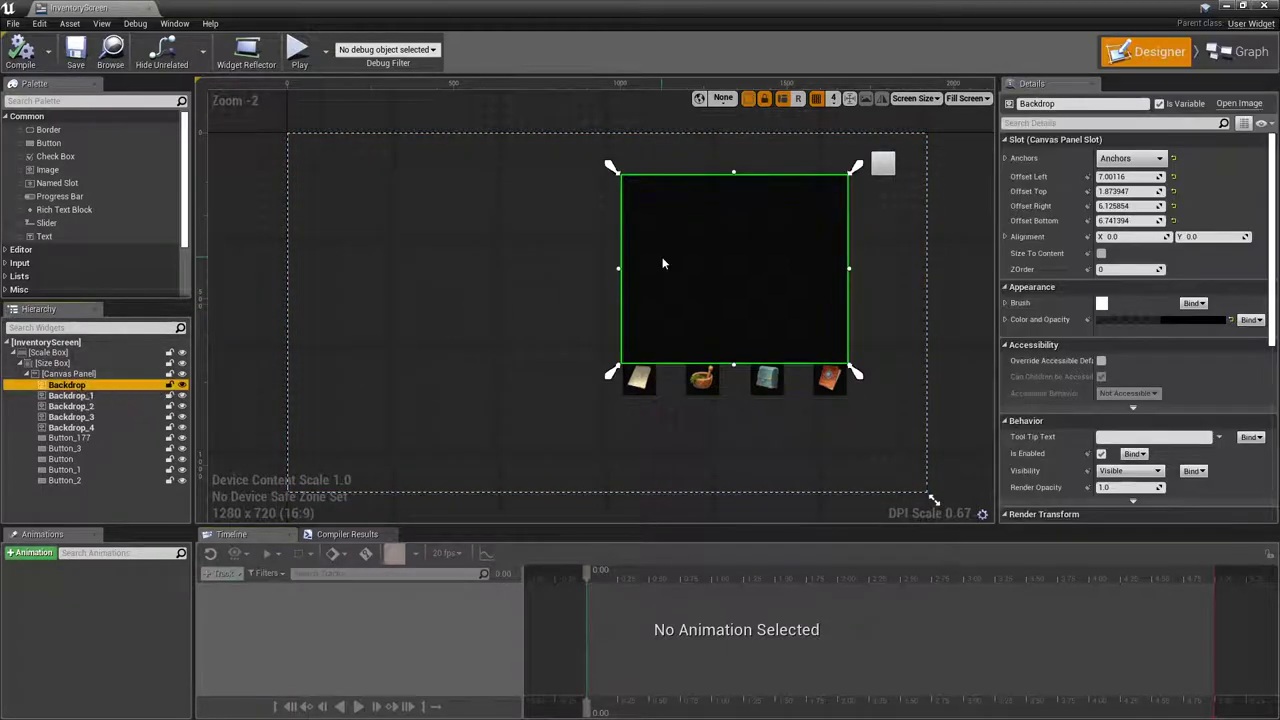
scroll(701, 256, up, 4)
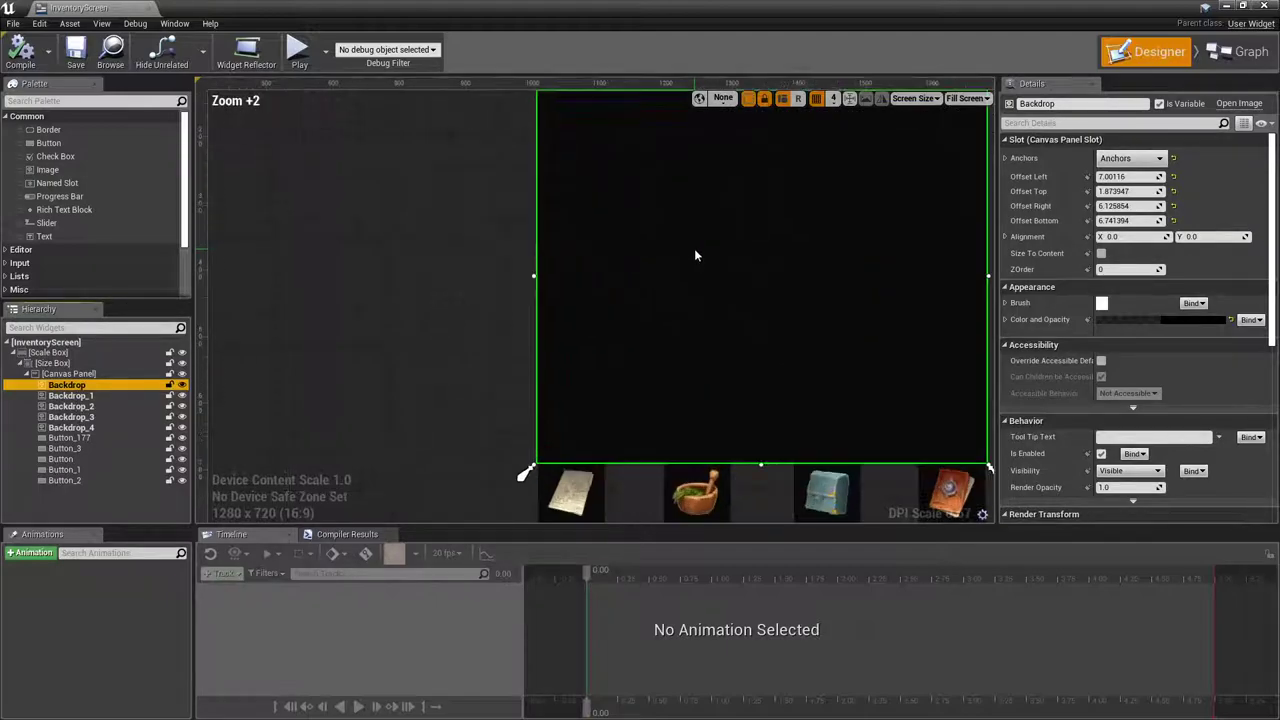
right_click(697, 268)
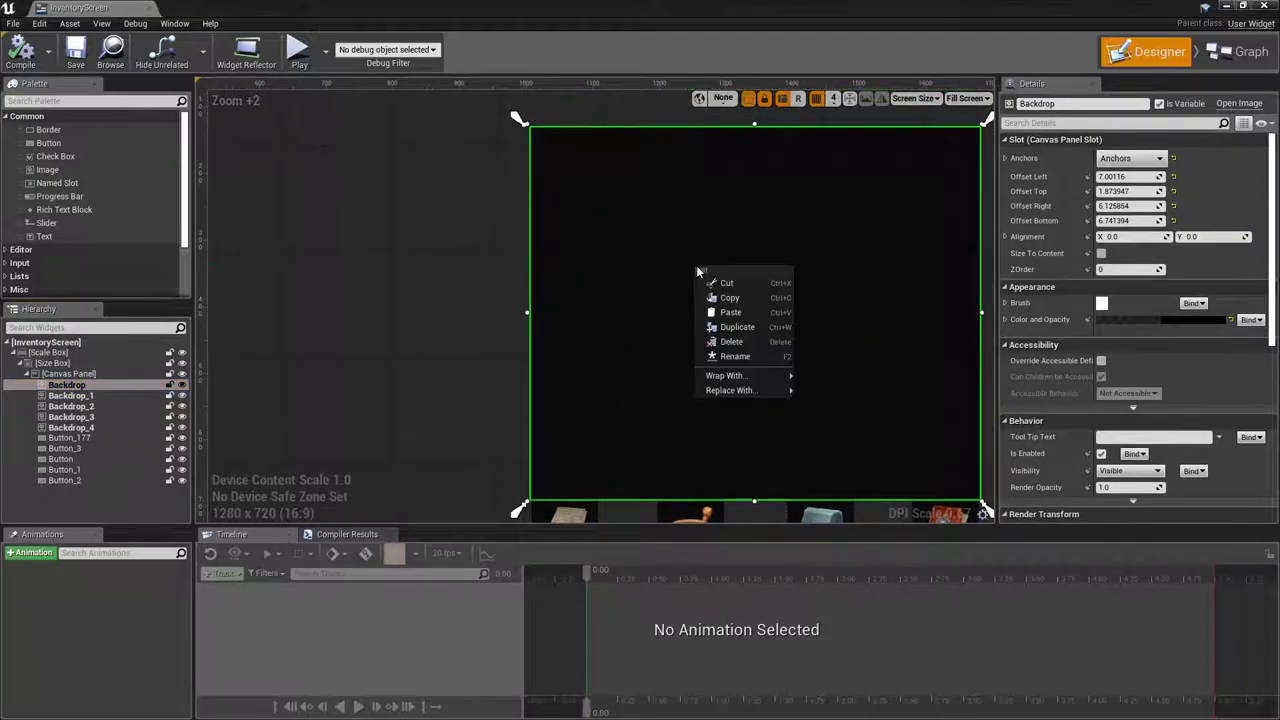
click(737, 327)
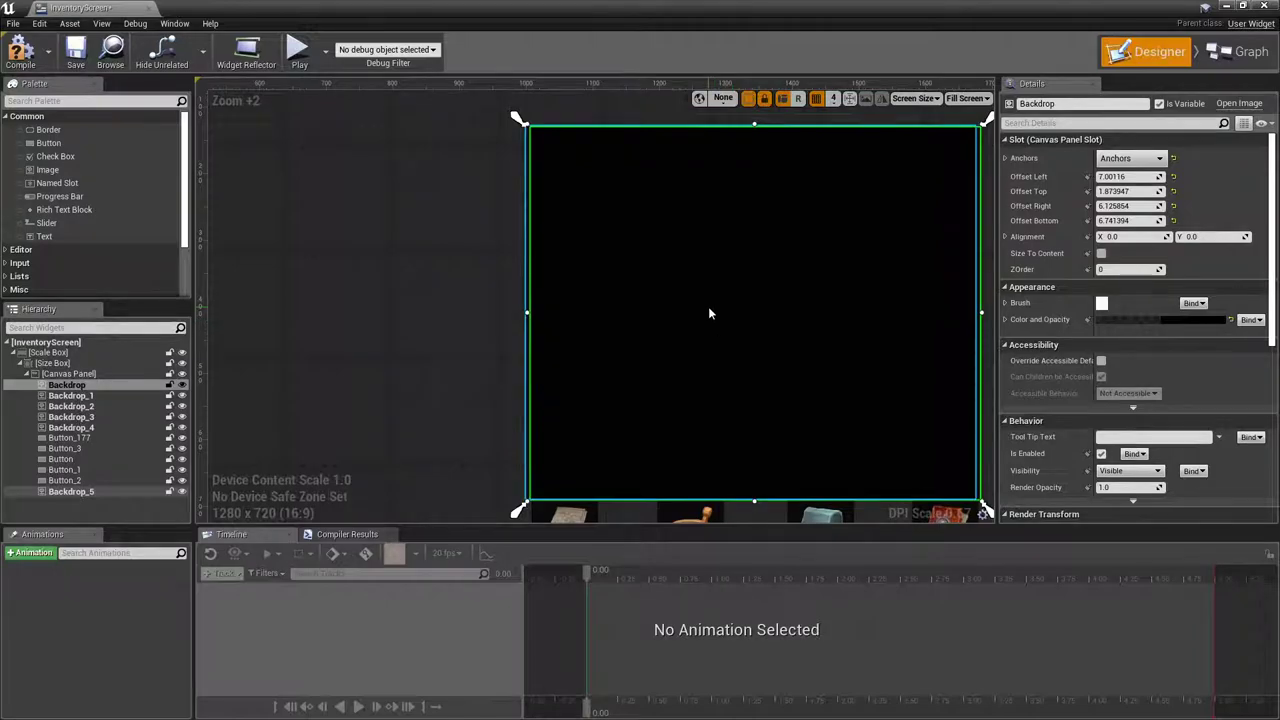
right_click(708, 308)
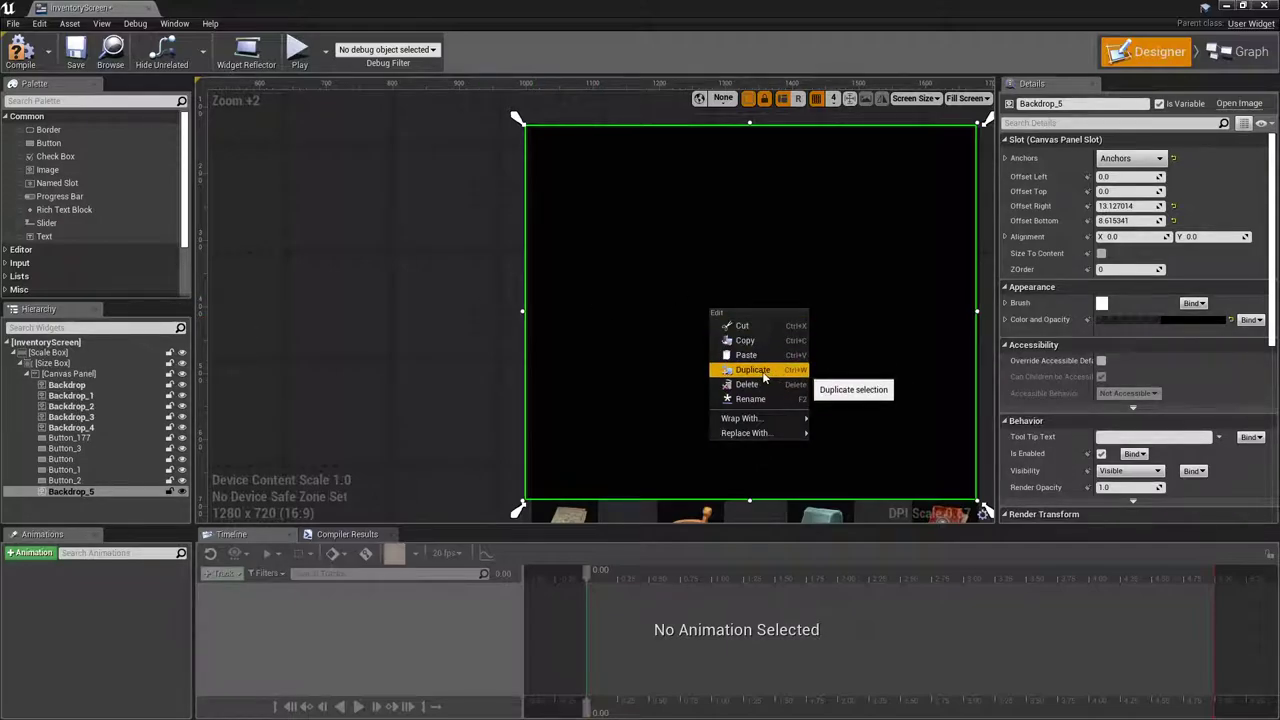
click(460, 268)
Step: Move Backdrop_5 left and shrink it into a smaller box beside the inventory panel
click(757, 262)
drag(757, 262, 474, 262)
scroll(517, 250, down, 3)
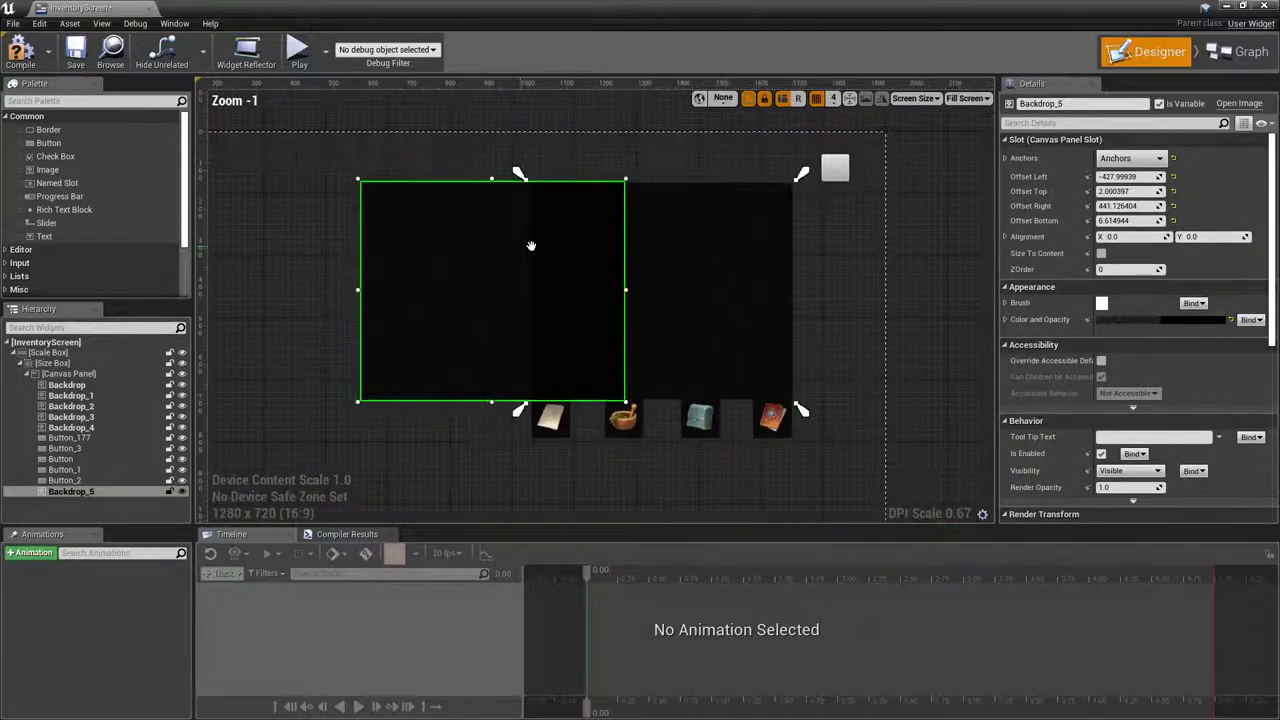
right_drag(537, 246, 623, 255)
drag(713, 297, 662, 296)
drag(554, 408, 560, 334)
drag(558, 271, 547, 296)
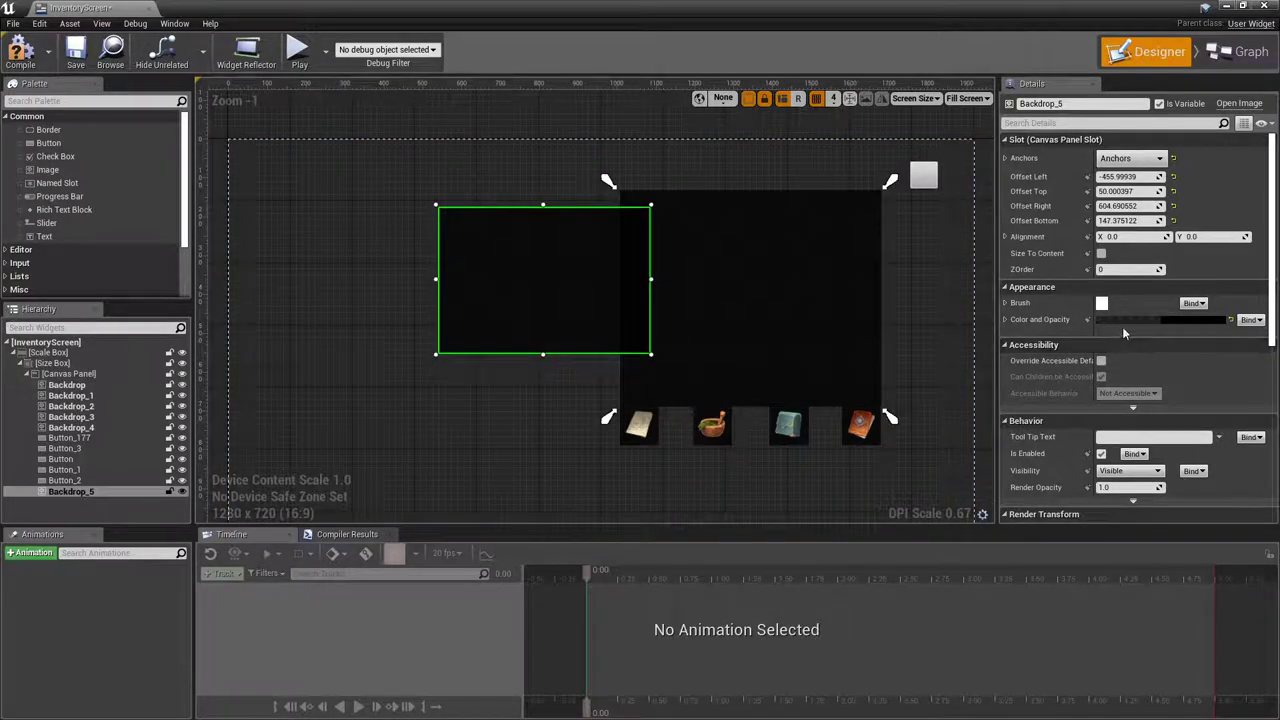
Step: Color Backdrop_5 dark blue with 0.85 alpha and move it into the panel's upper area
click(1126, 320)
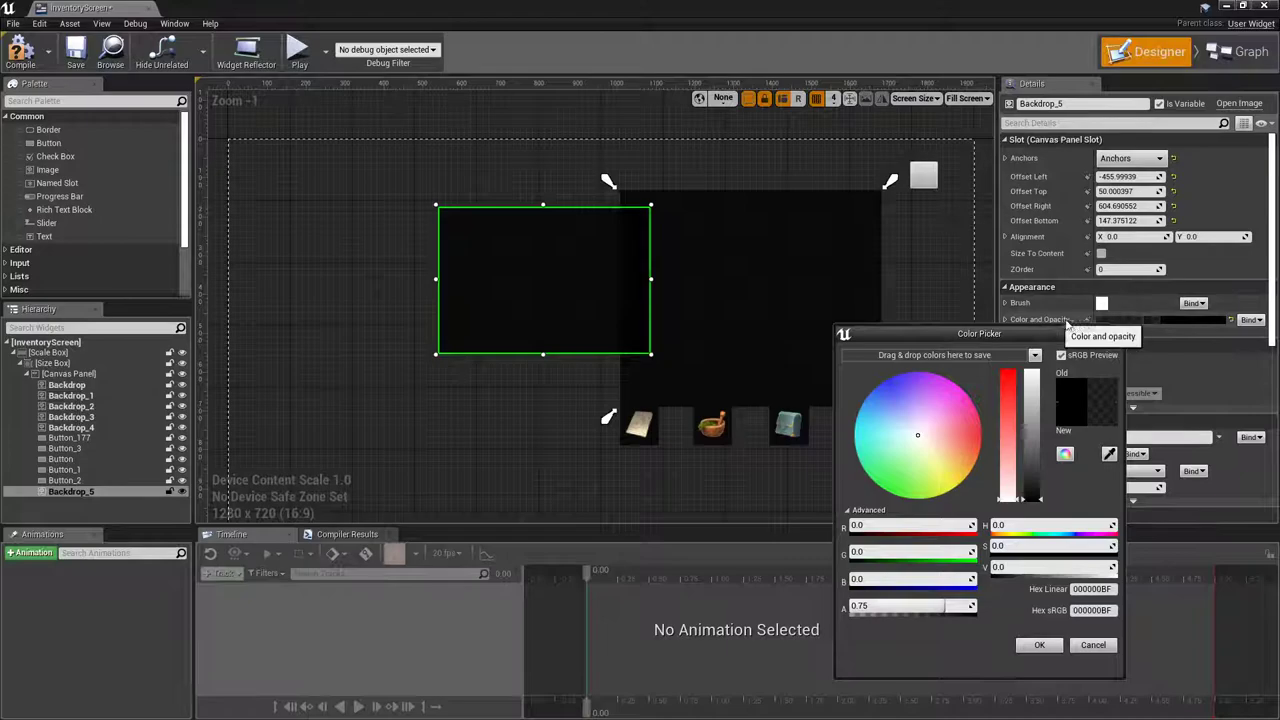
click(1037, 467)
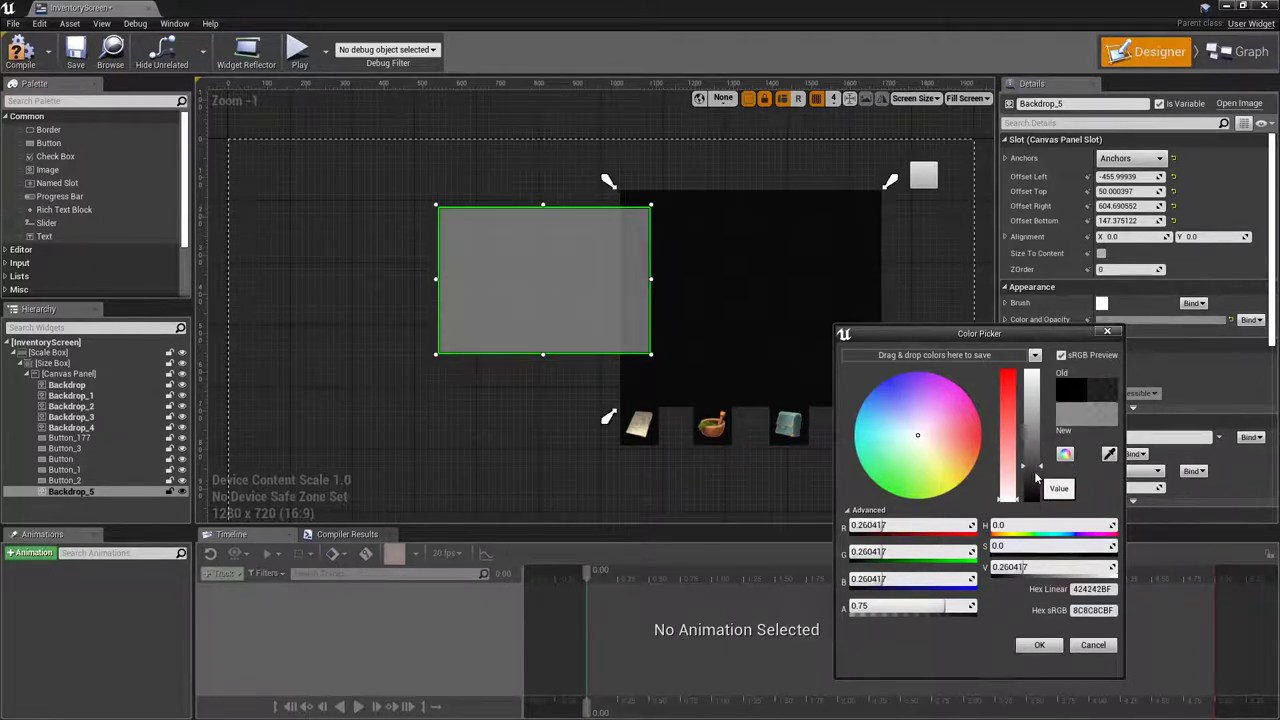
drag(1037, 478, 1034, 494)
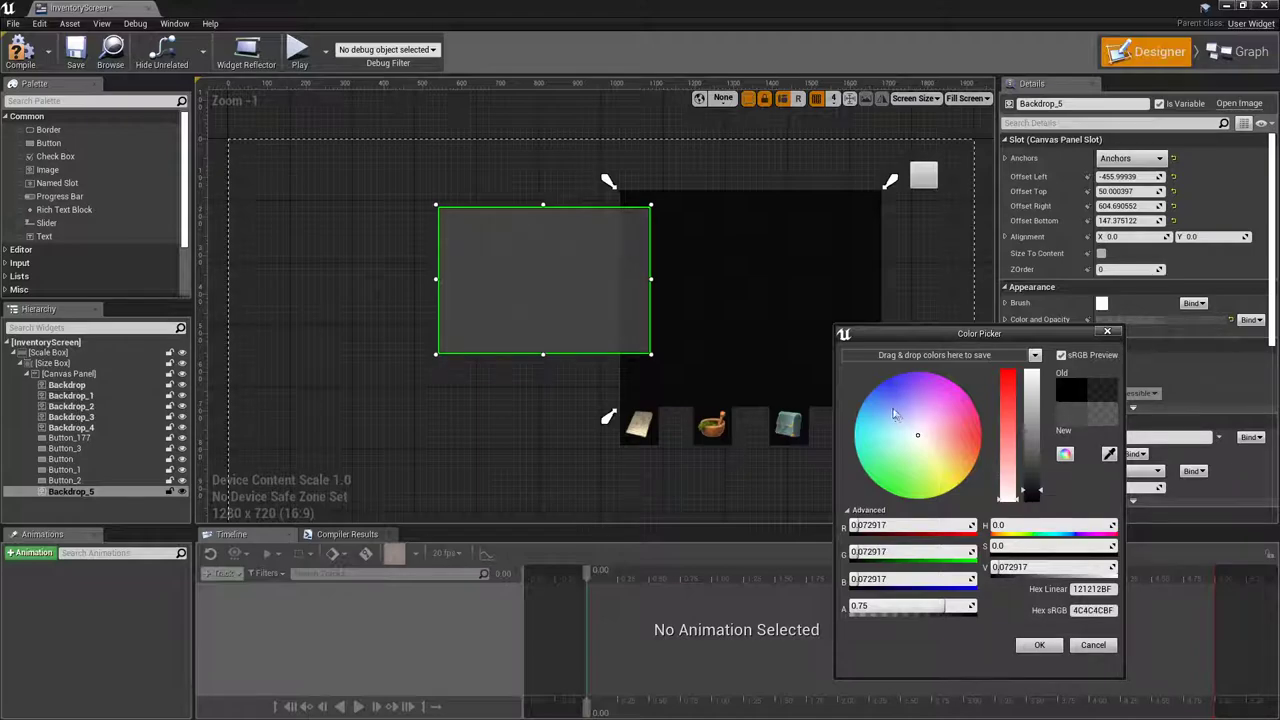
drag(894, 411, 884, 398)
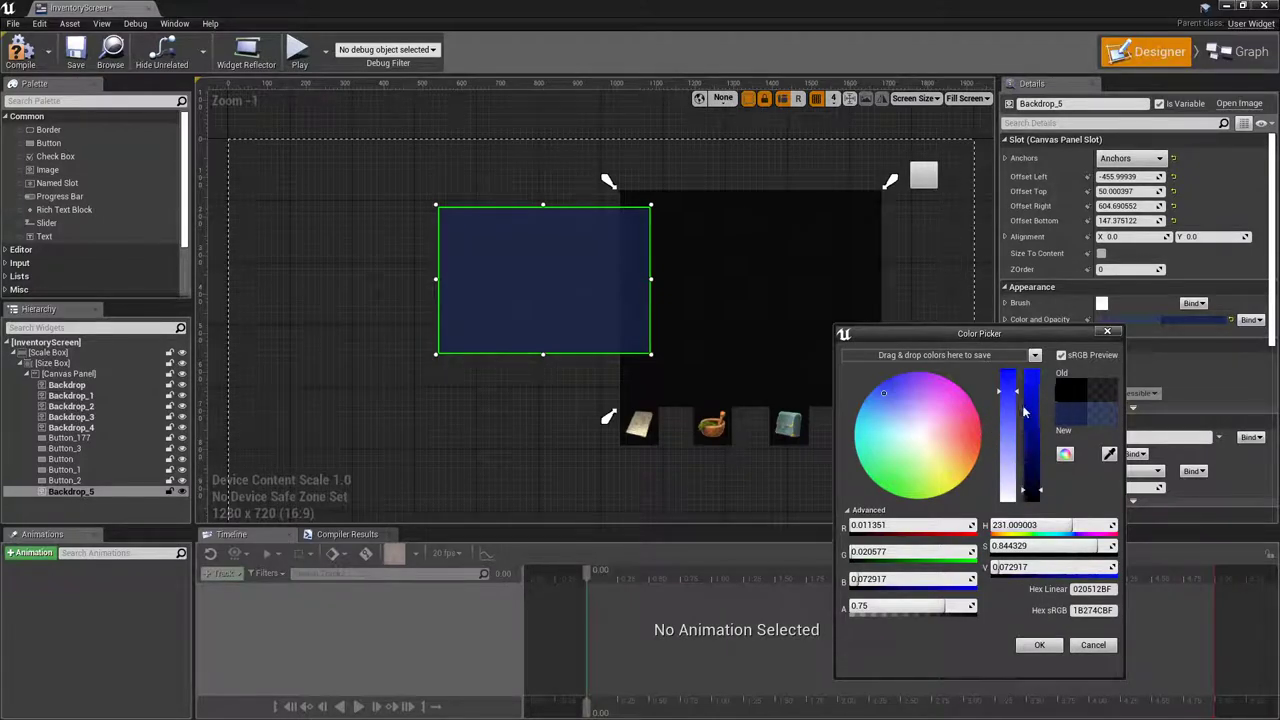
click(924, 605)
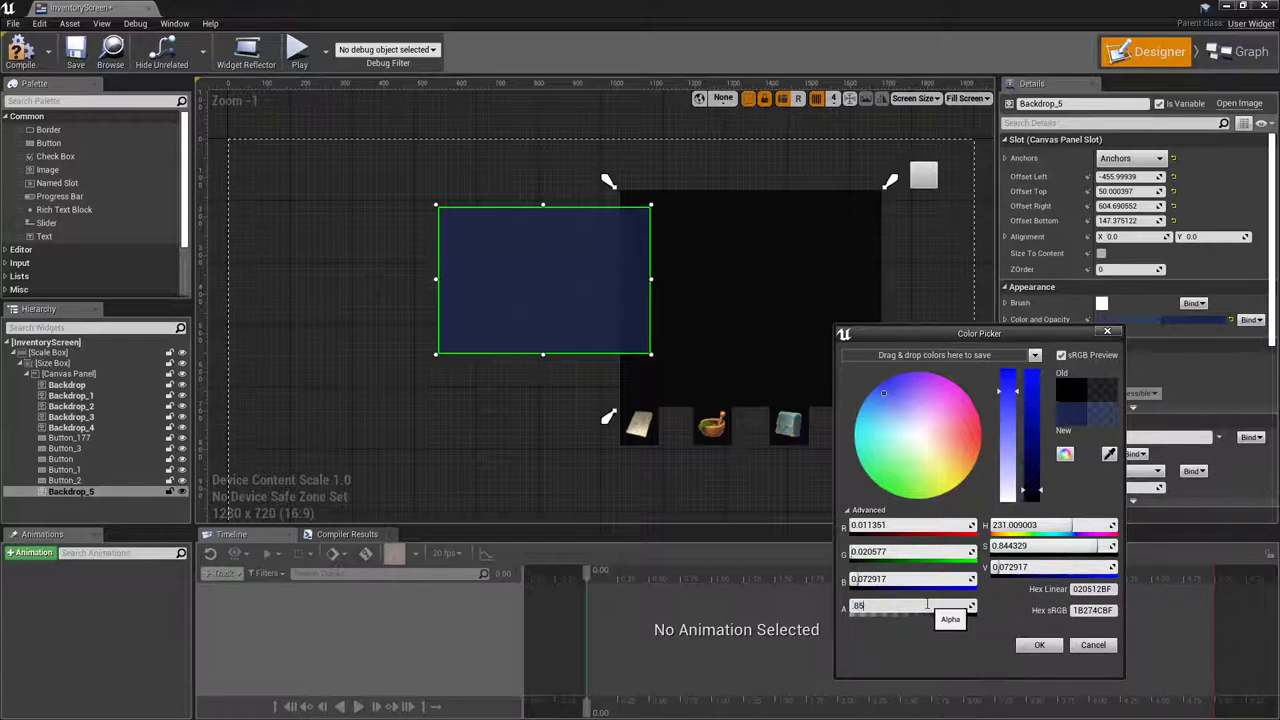
text(0.85)
key(Return)
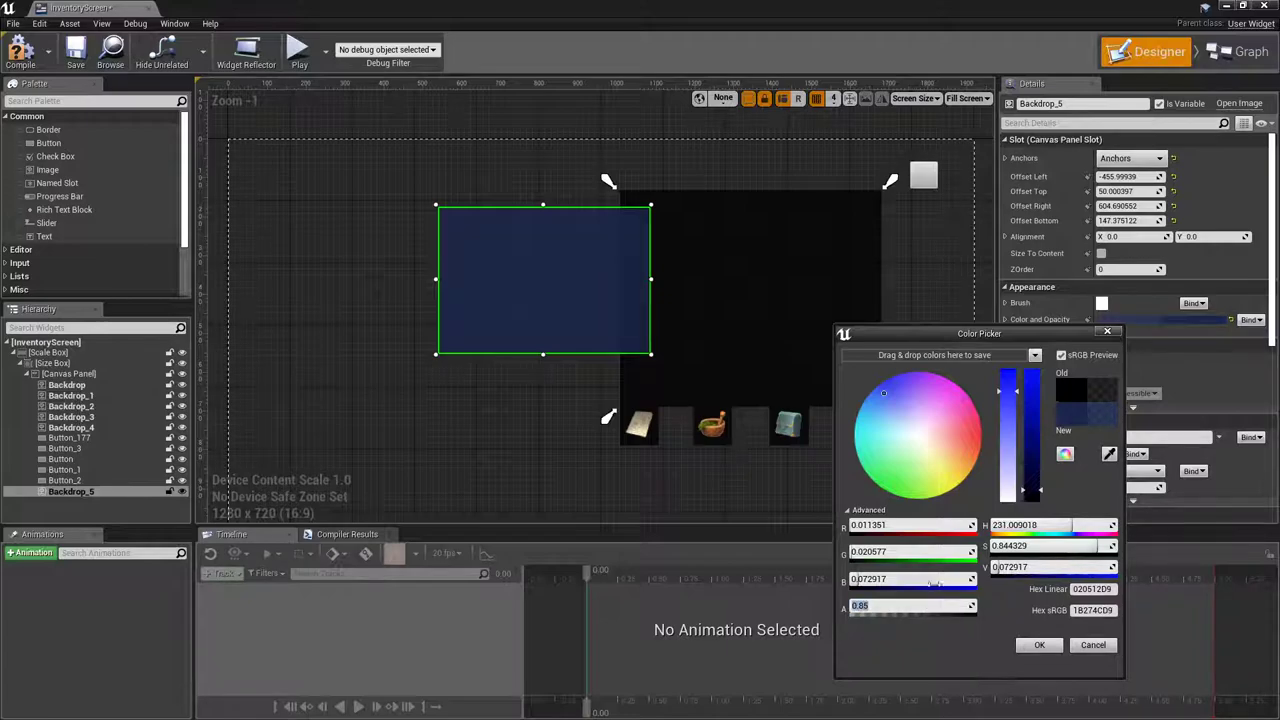
click(1041, 645)
drag(595, 325, 761, 321)
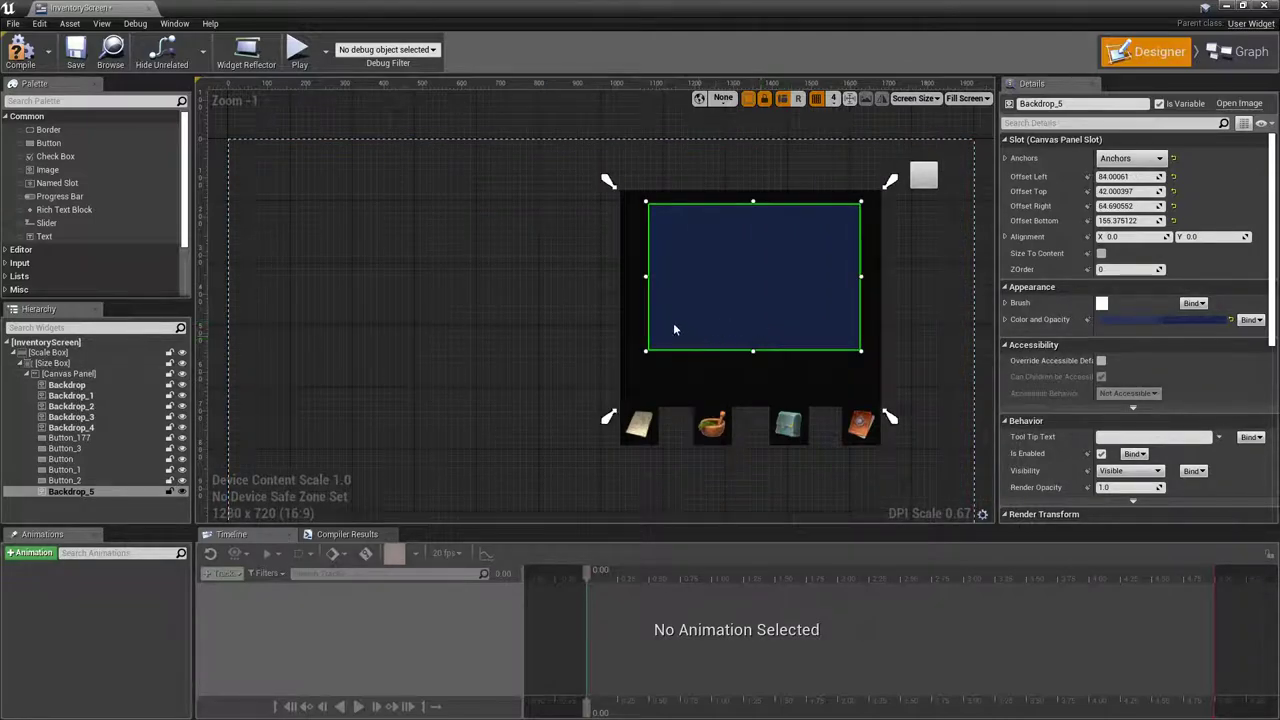
Step: Duplicate the Backdrop panel again to create Backdrop_6
click(626, 301)
right_click(630, 297)
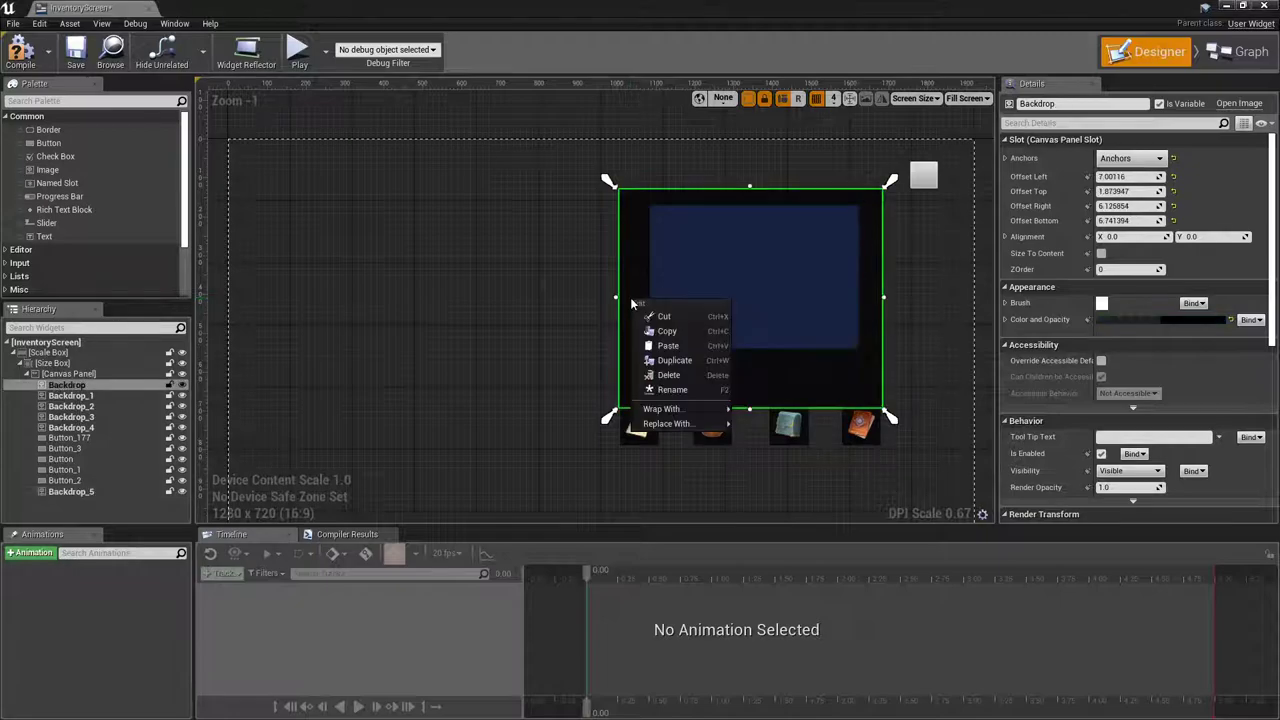
click(684, 360)
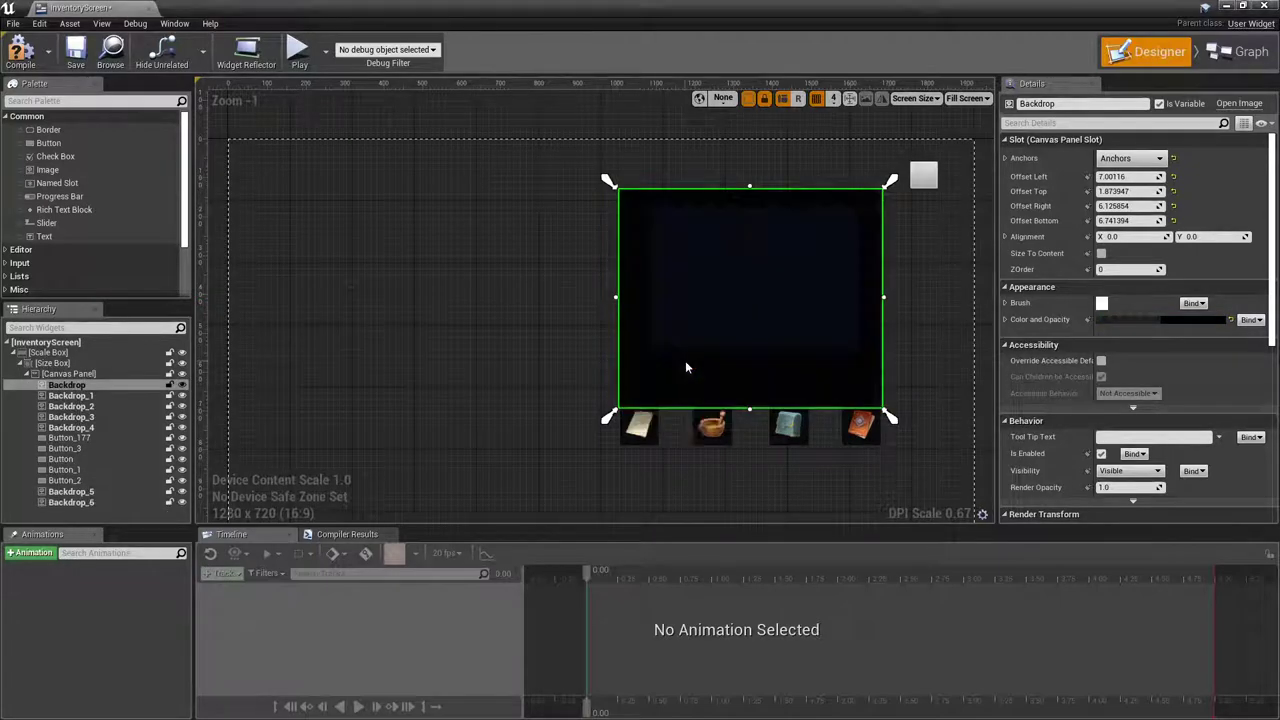
Step: Shrink Backdrop_6 into a thin strip and place it at the bottom of the inventory panel
drag(629, 343, 350, 348)
drag(473, 412, 481, 254)
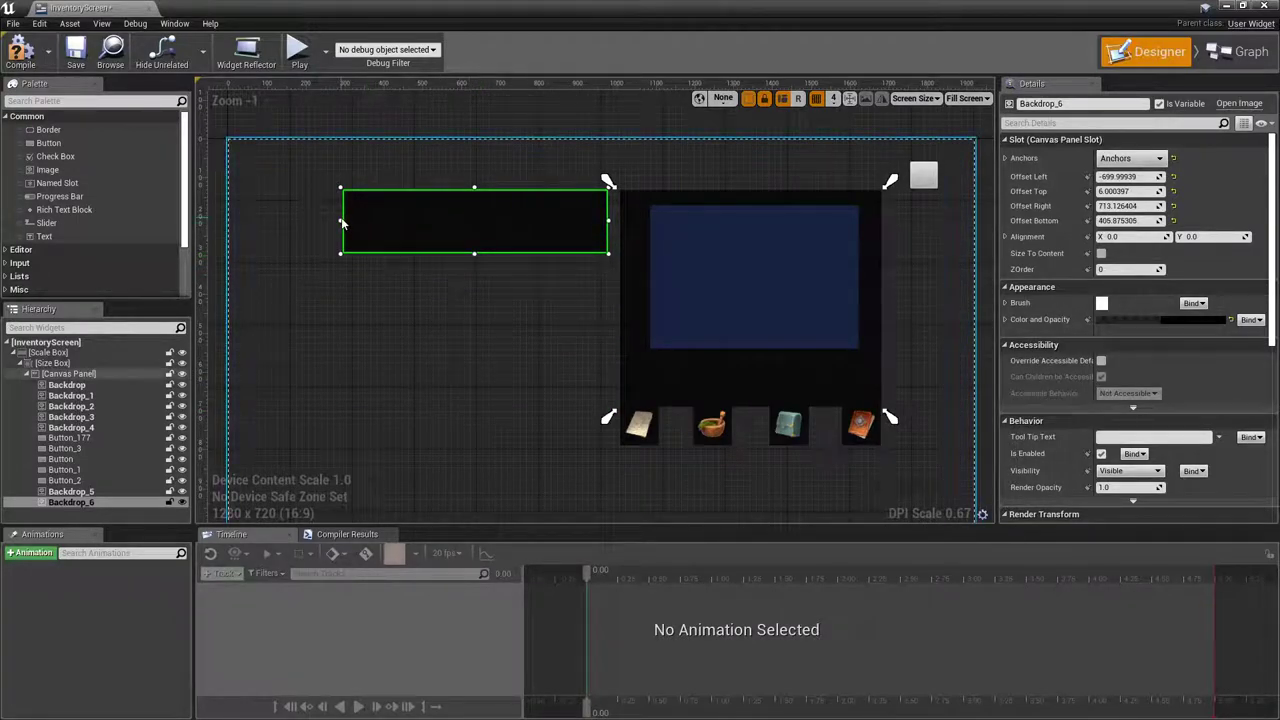
drag(348, 218, 347, 218)
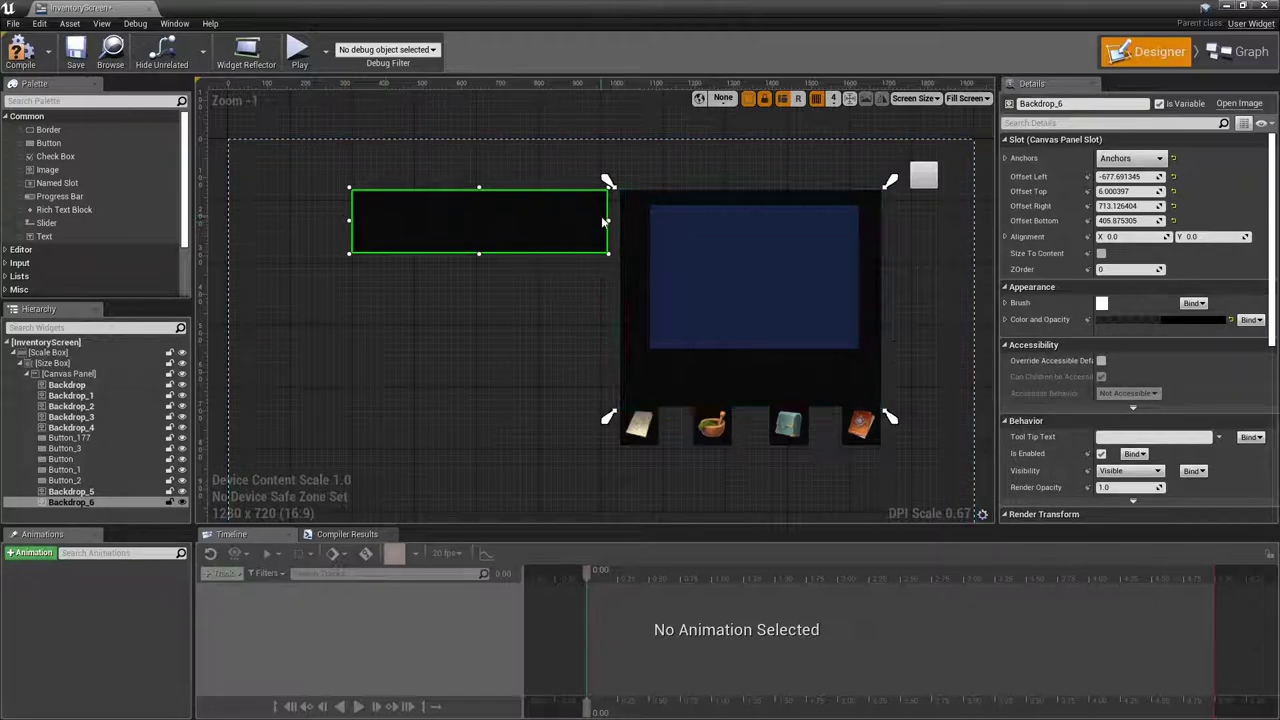
drag(607, 222, 603, 220)
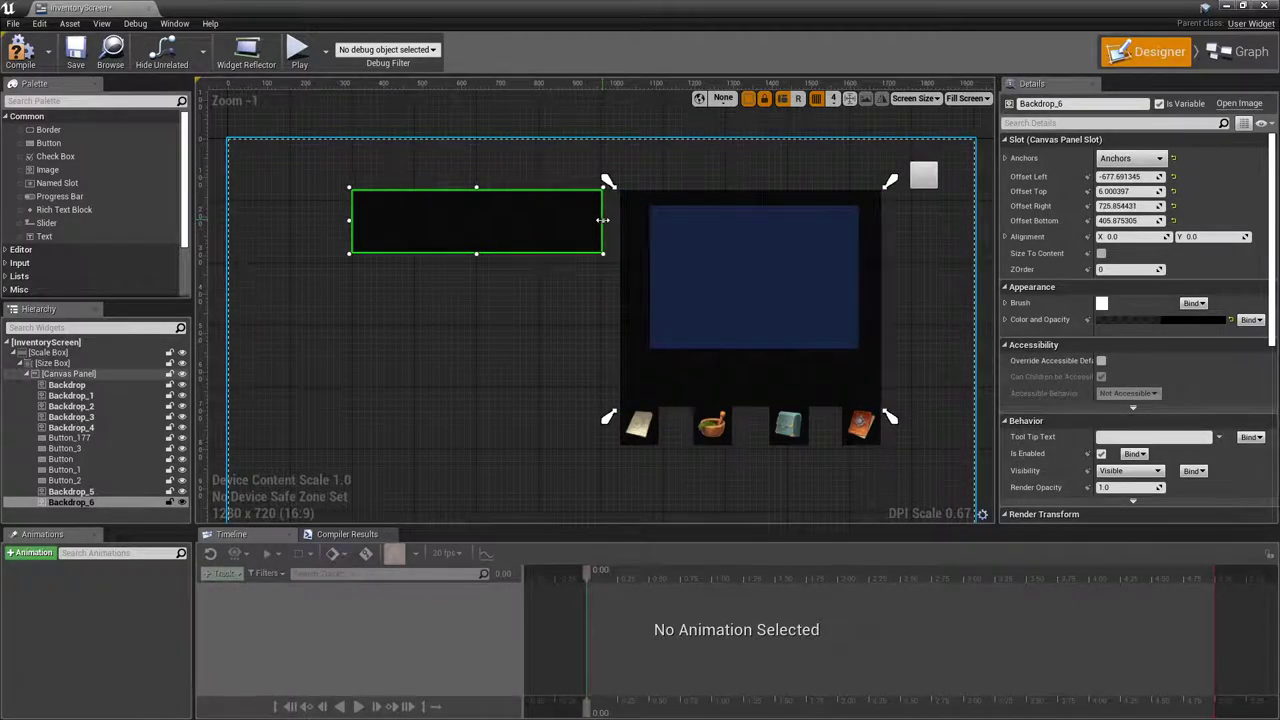
drag(506, 224, 753, 383)
scroll(754, 382, up, 5)
Step: Make Backdrop_6 fully opaque black by setting its alpha to 1
click(1132, 319)
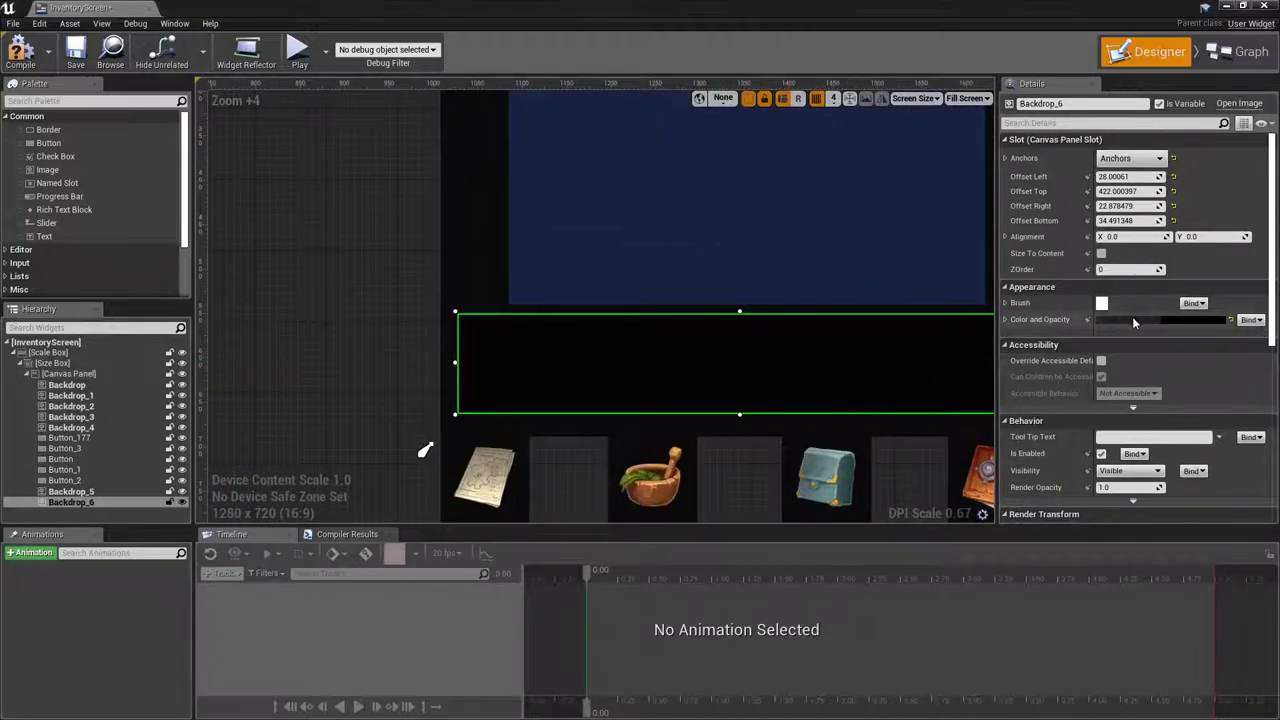
click(920, 601)
text(1)
key(Return)
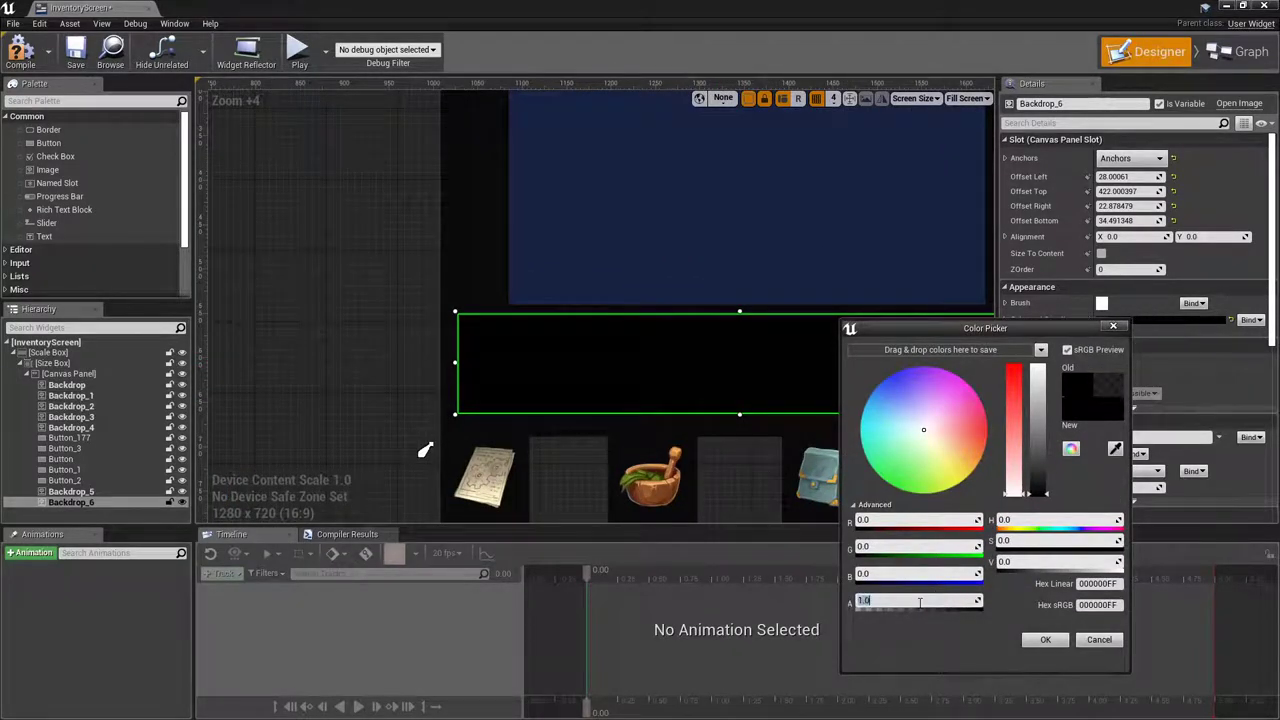
click(1059, 648)
Step: Lighten the Backdrop_6 strip's colour to a dark grey
click(478, 280)
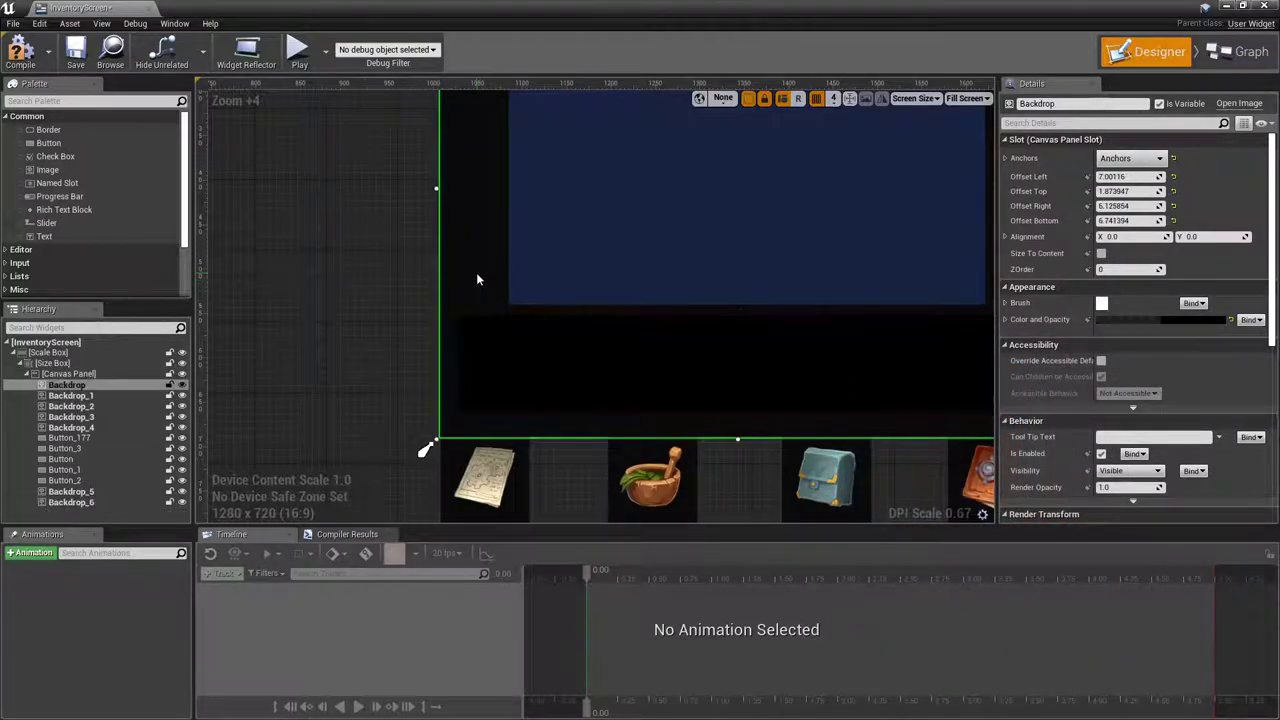
scroll(473, 278, down, 4)
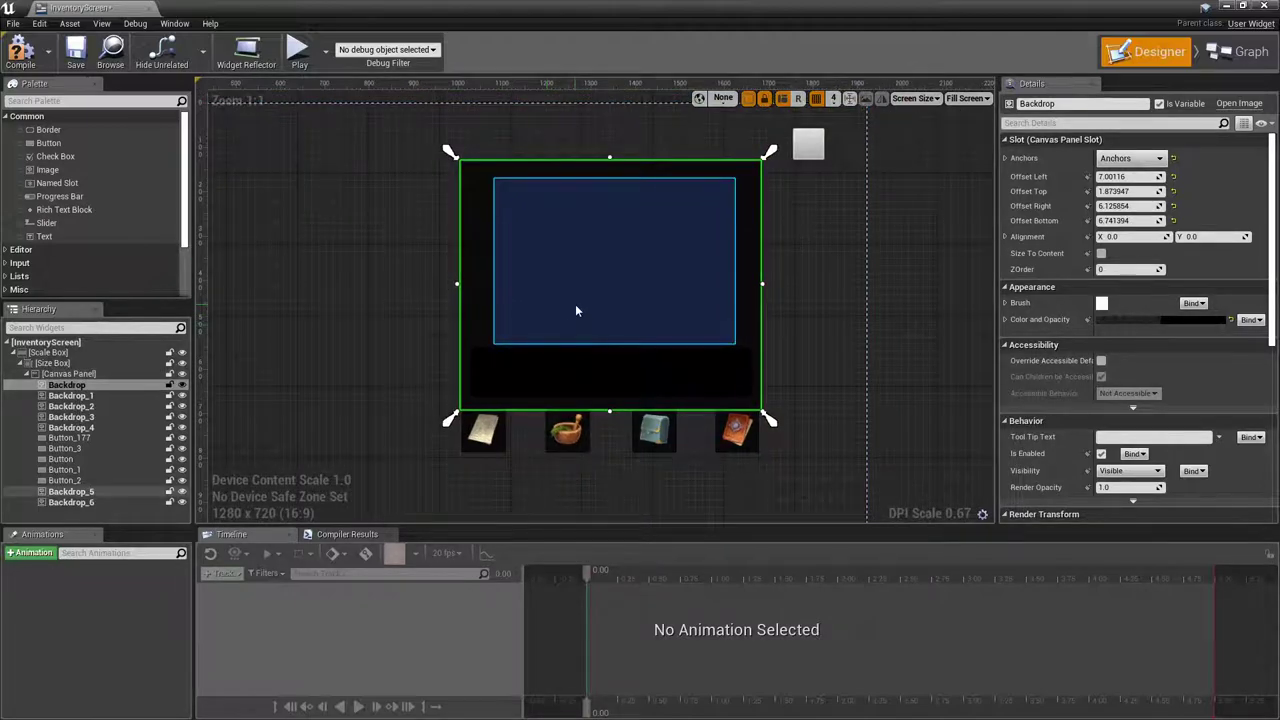
scroll(541, 385, up, 4)
click(555, 372)
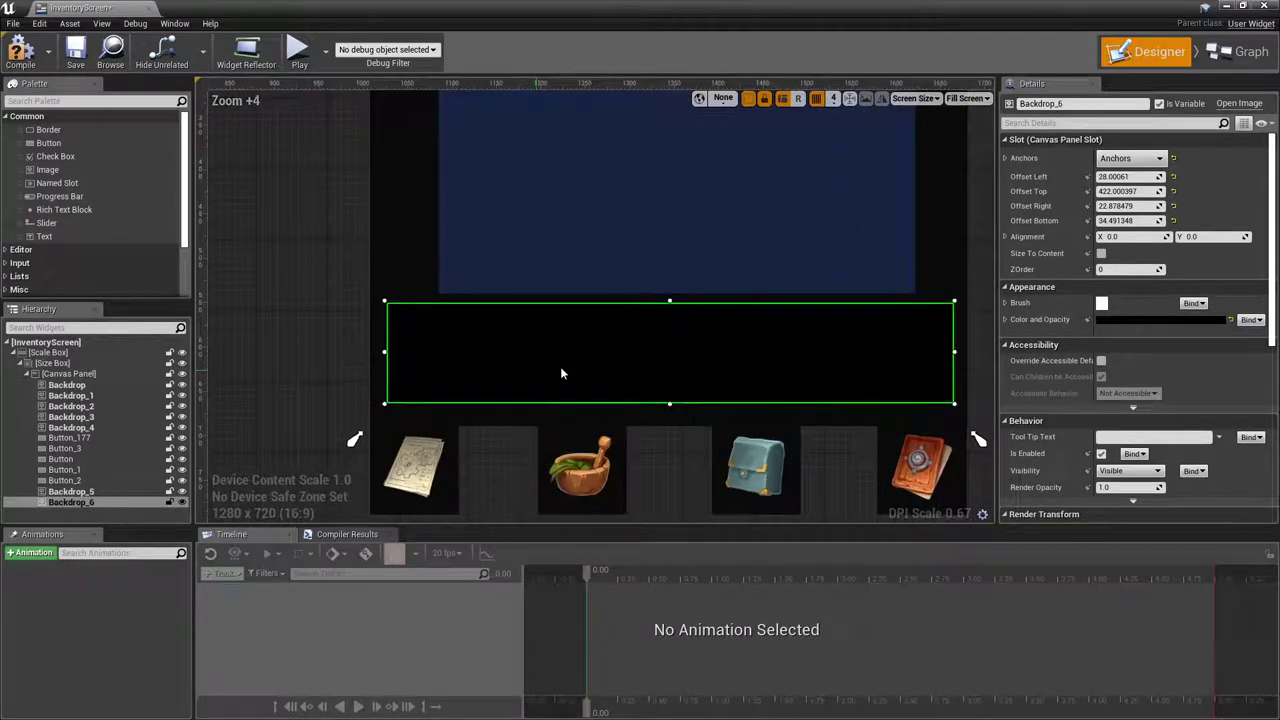
click(1160, 319)
mouse_move(1064, 494)
mouse_down()
mouse_move(1064, 480)
mouse_move(1066, 495)
mouse_up()
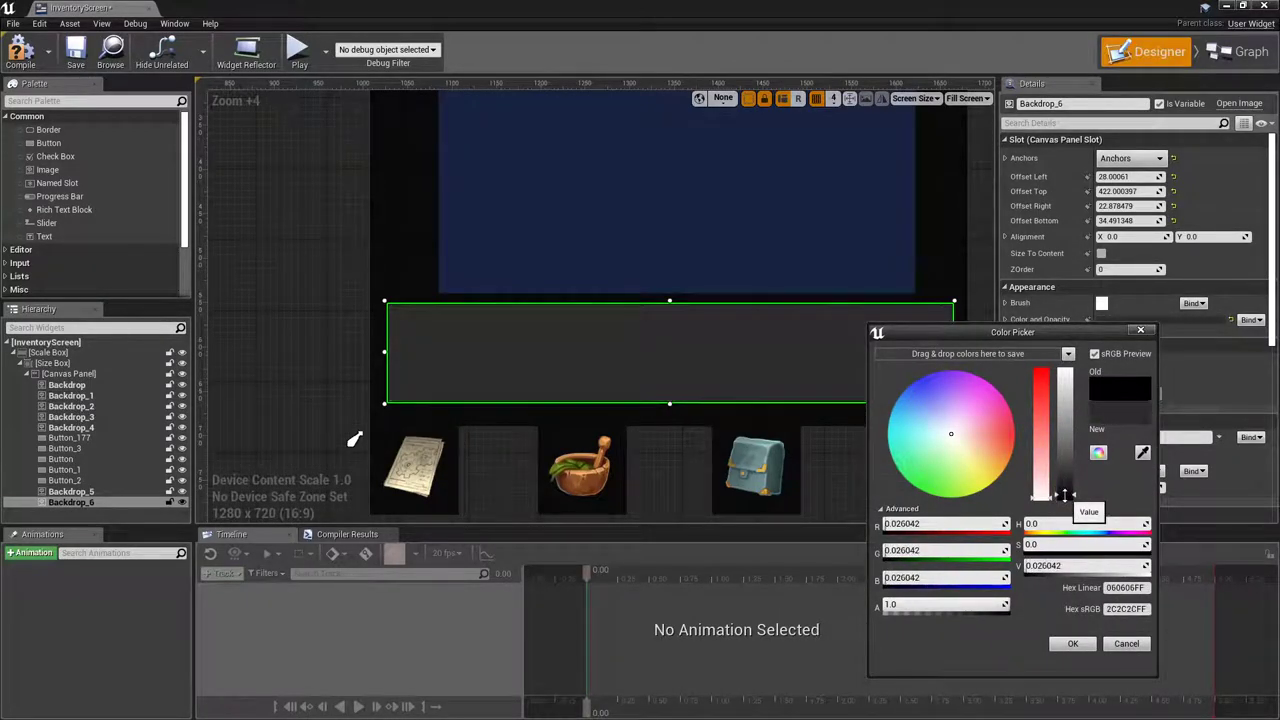
click(1085, 646)
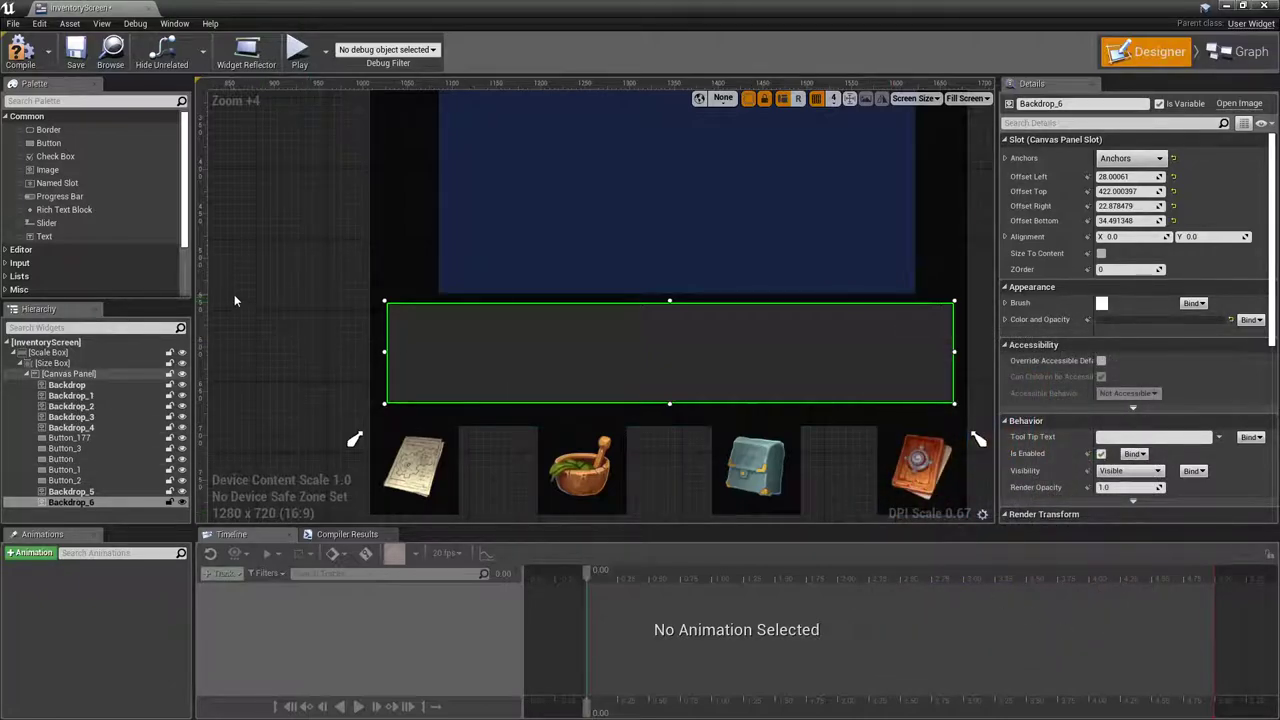
Step: Try widening the main Backdrop leftward, then undo to keep its original width
scroll(219, 271, down, 6)
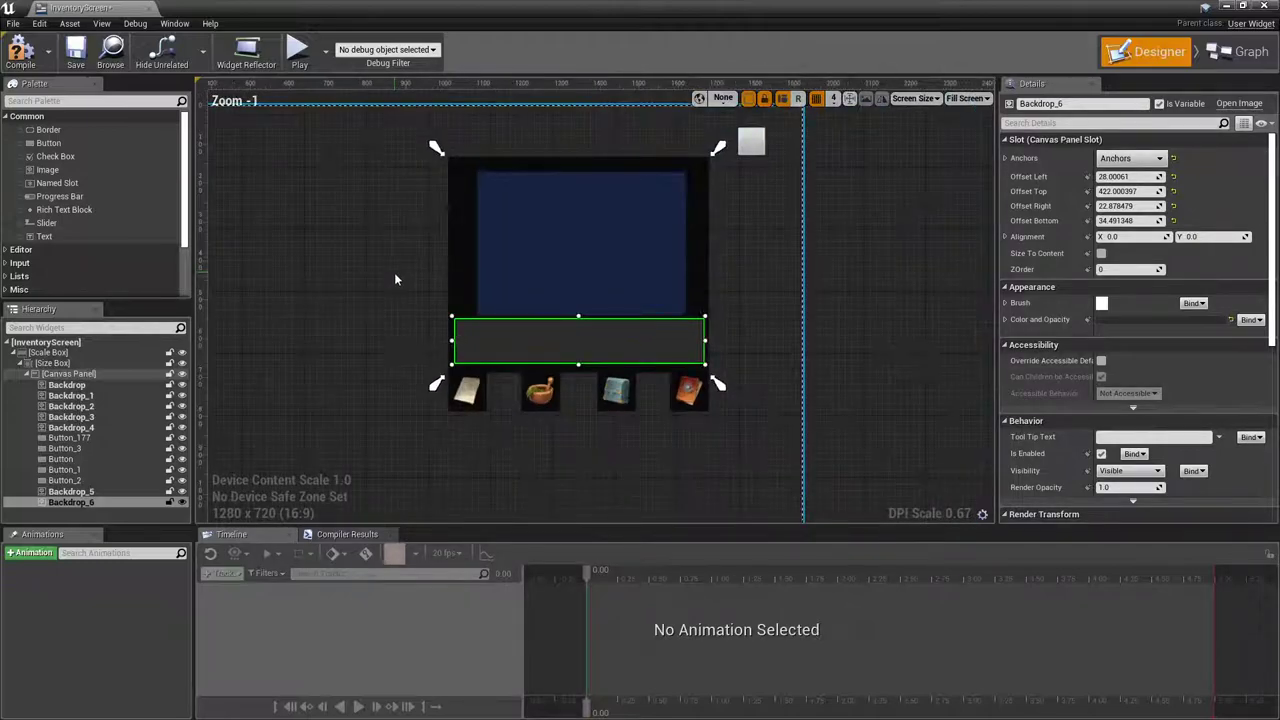
scroll(396, 277, up, 1)
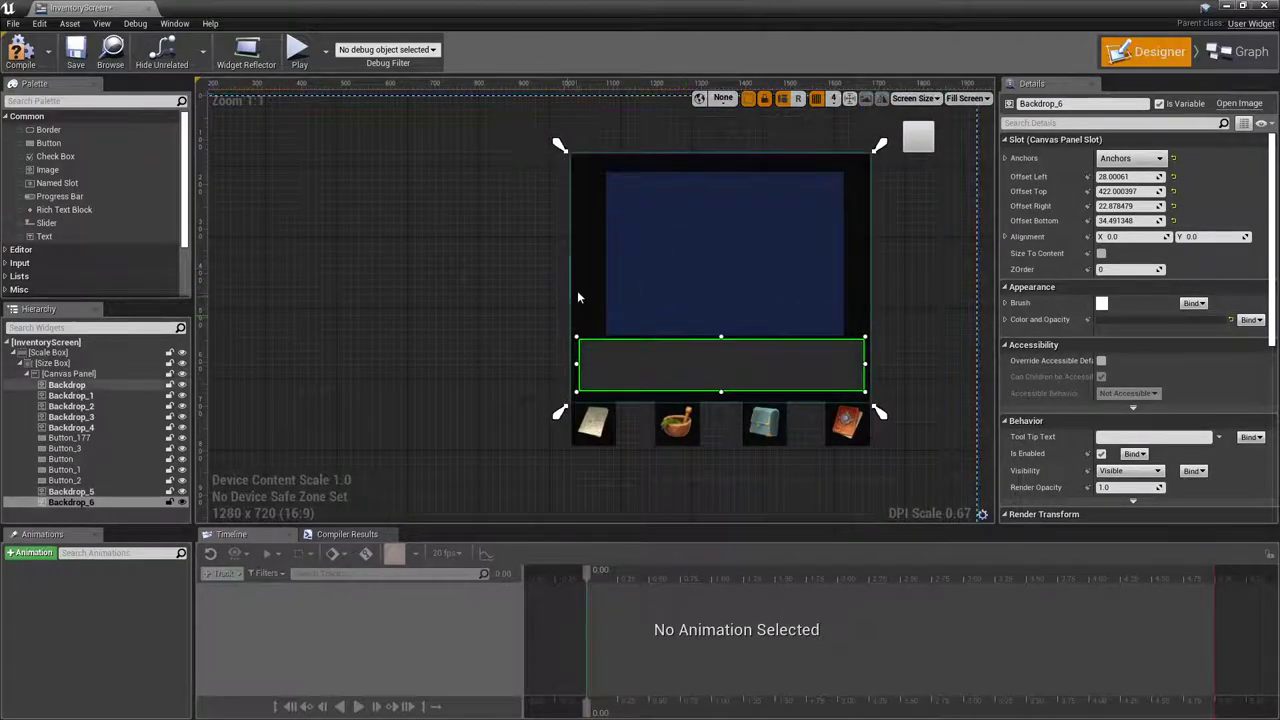
click(577, 281)
drag(571, 277, 386, 276)
key(ctrl+z)
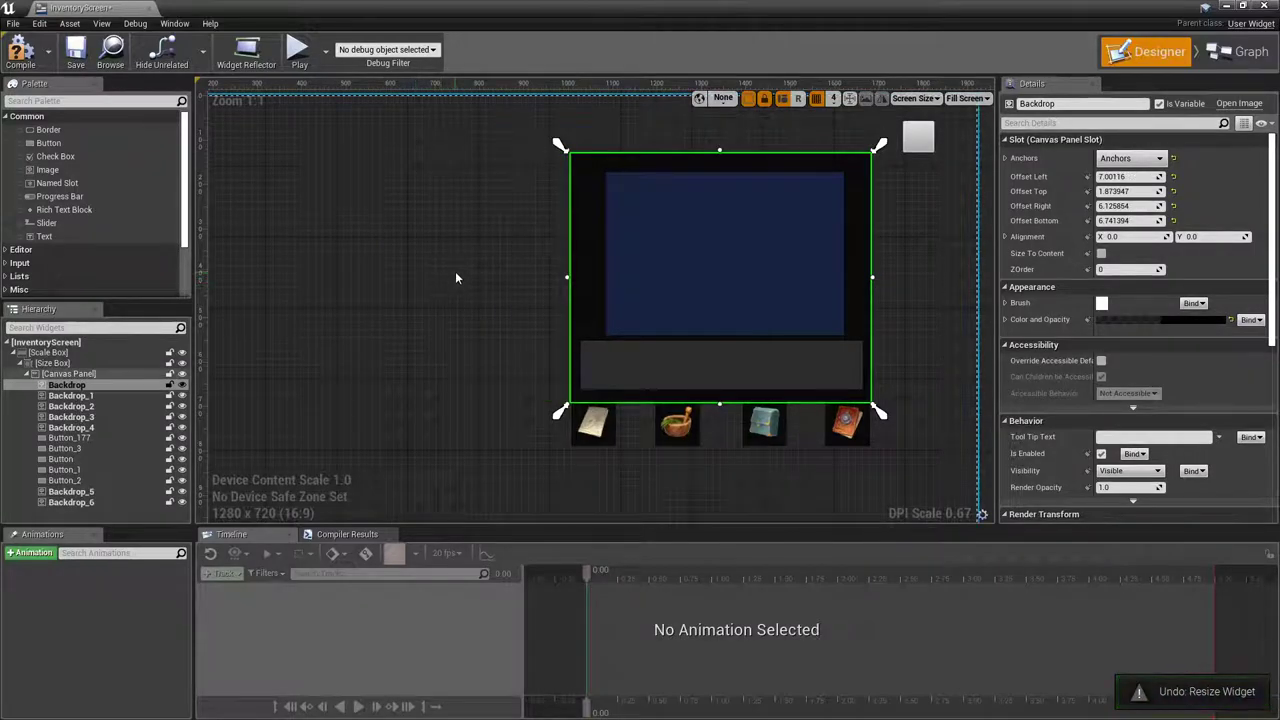
drag(568, 277, 299, 281)
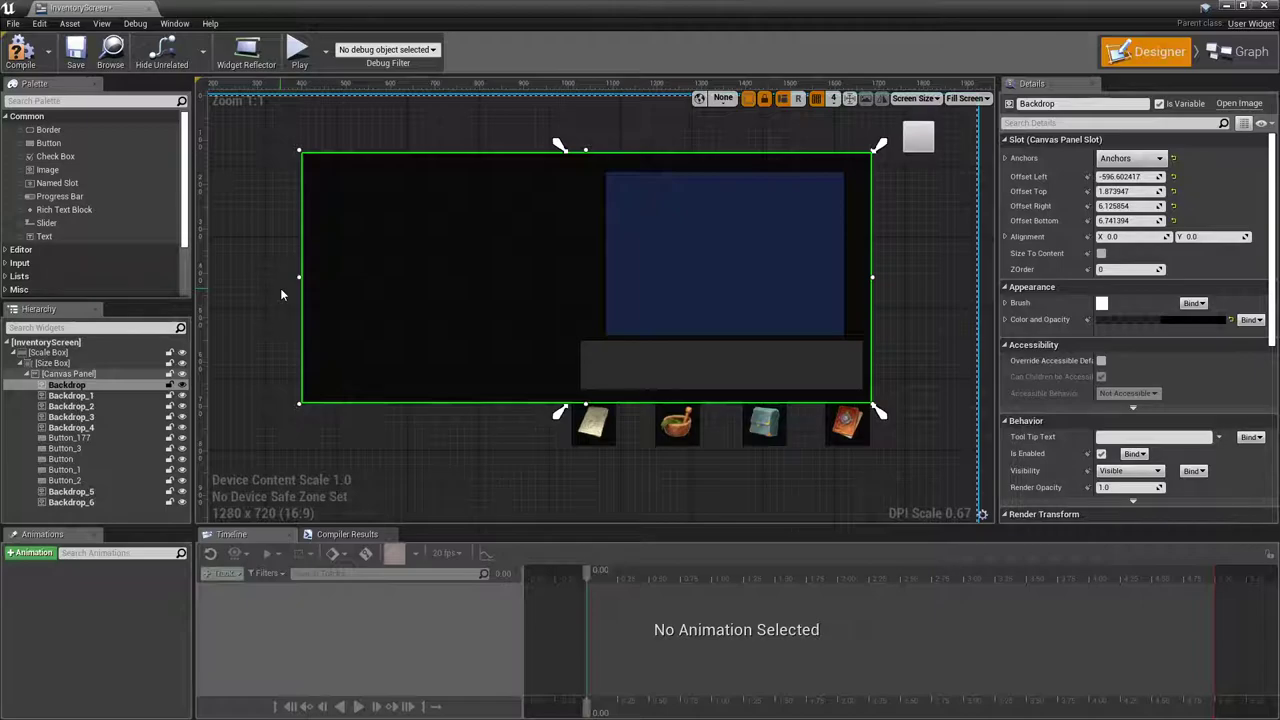
key(ctrl+z)
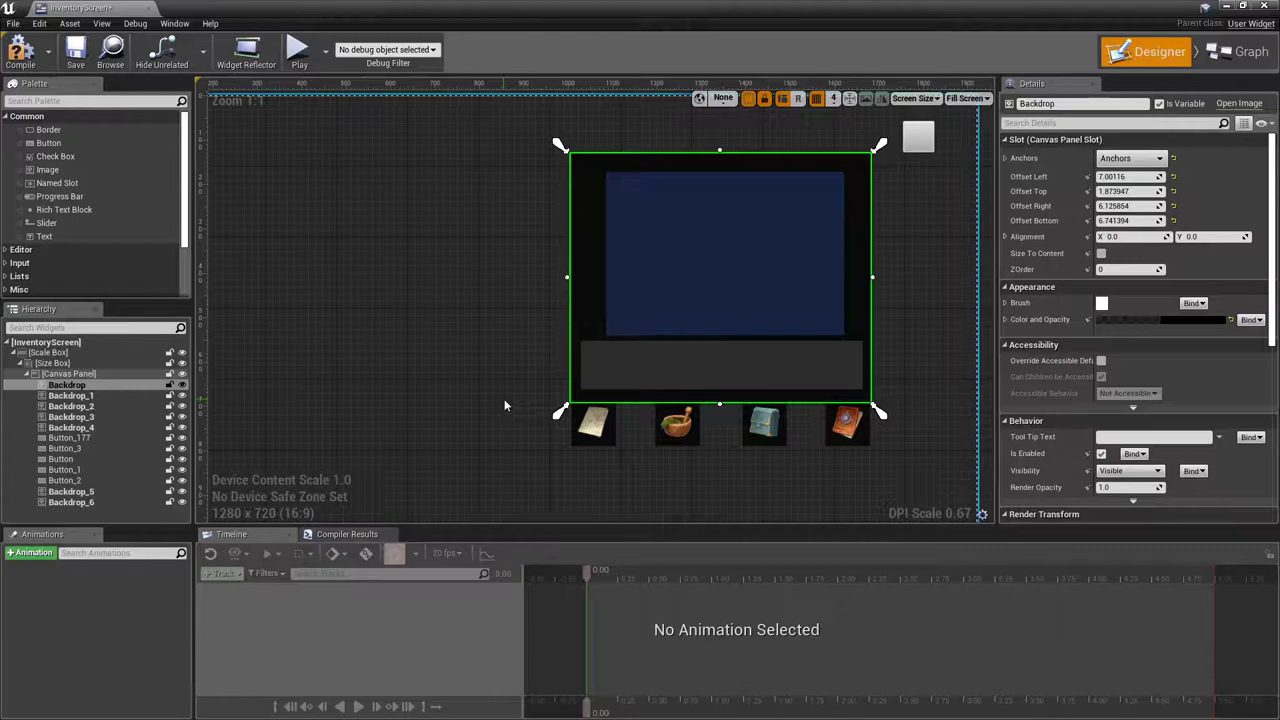
Step: Drop an Image widget at the left end of the grey strip and size it 50 by 50
click(403, 370)
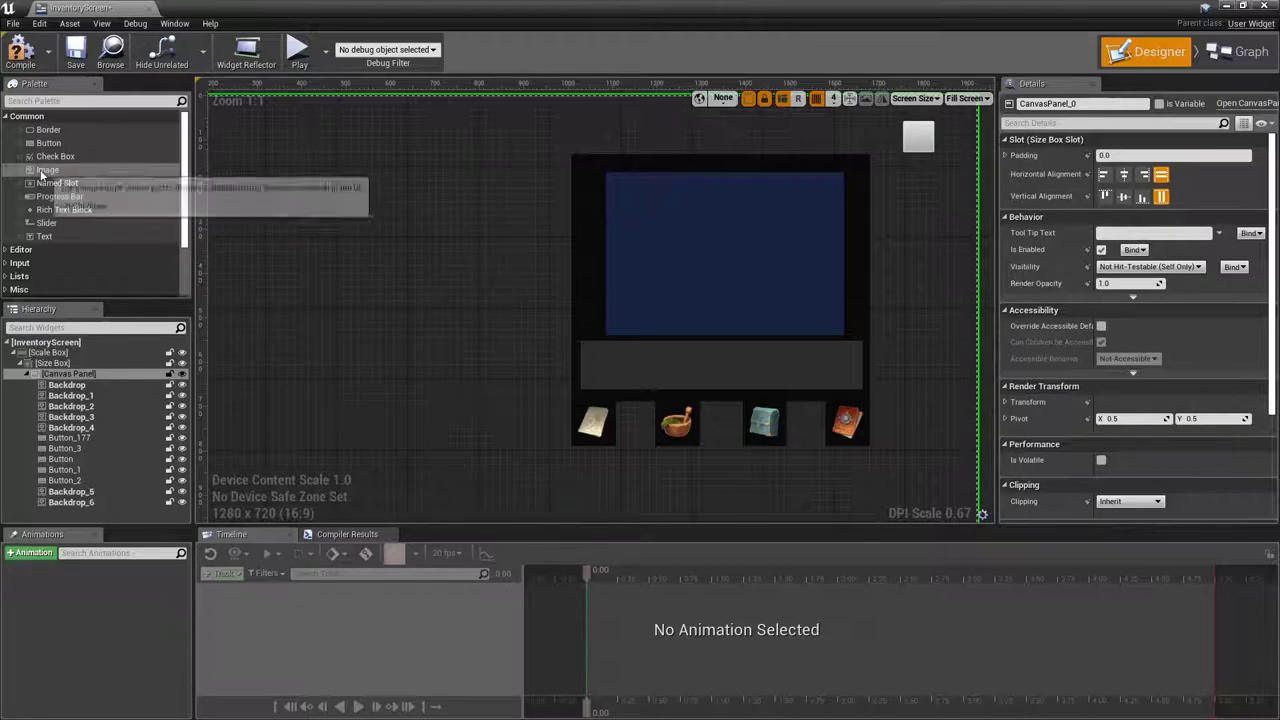
drag(48, 171, 594, 373)
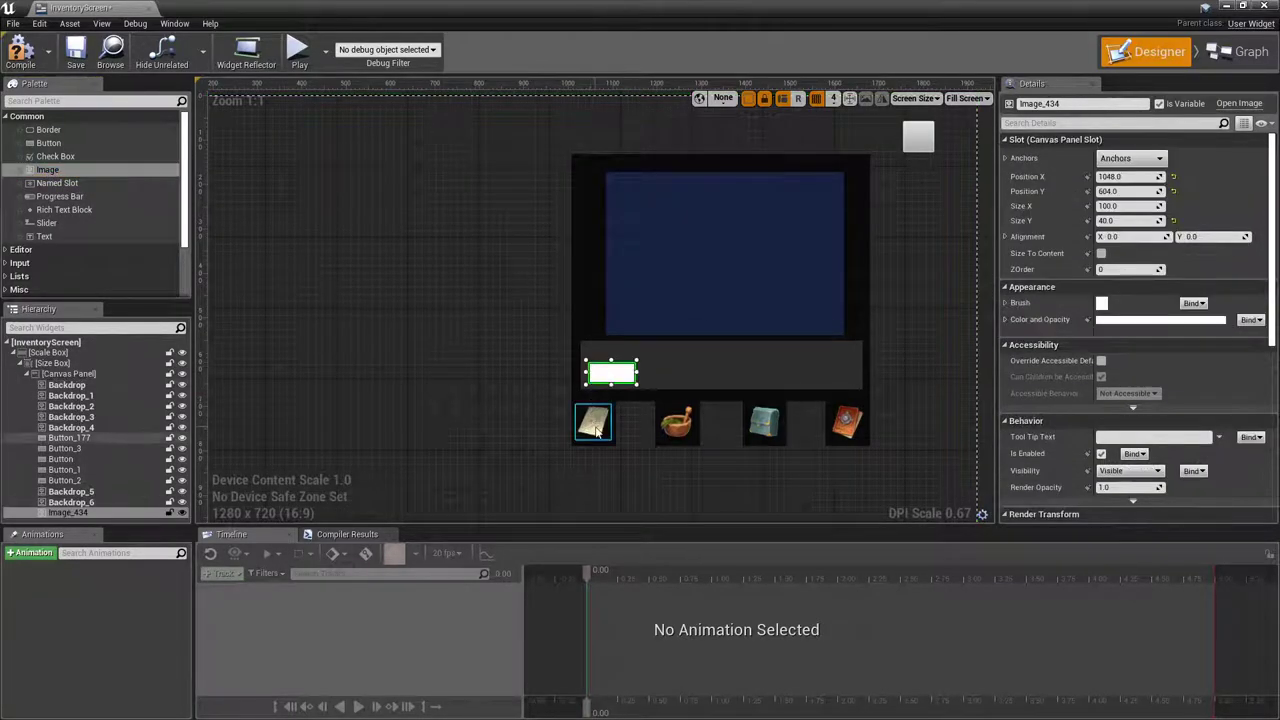
click(594, 424)
click(611, 373)
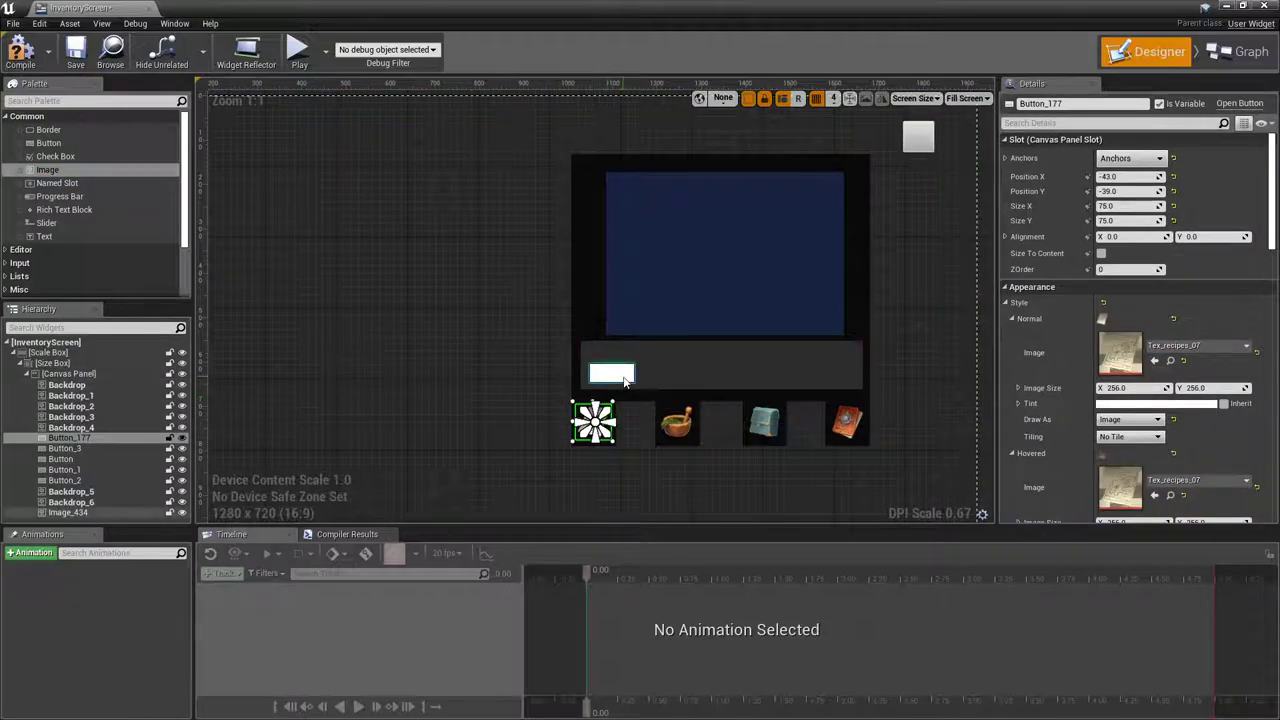
click(1137, 206)
text(50)
click(1135, 221)
text(50)
key(Return)
scroll(610, 376, up, 10)
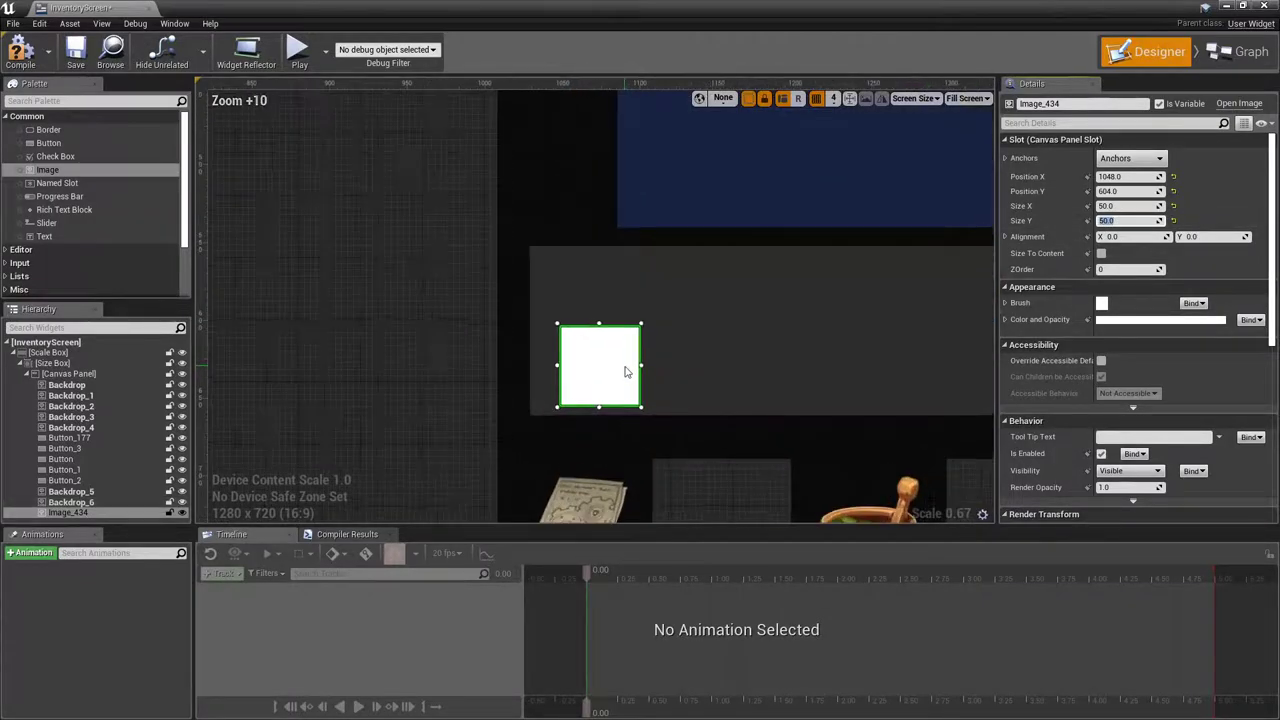
scroll(625, 372, down, 1)
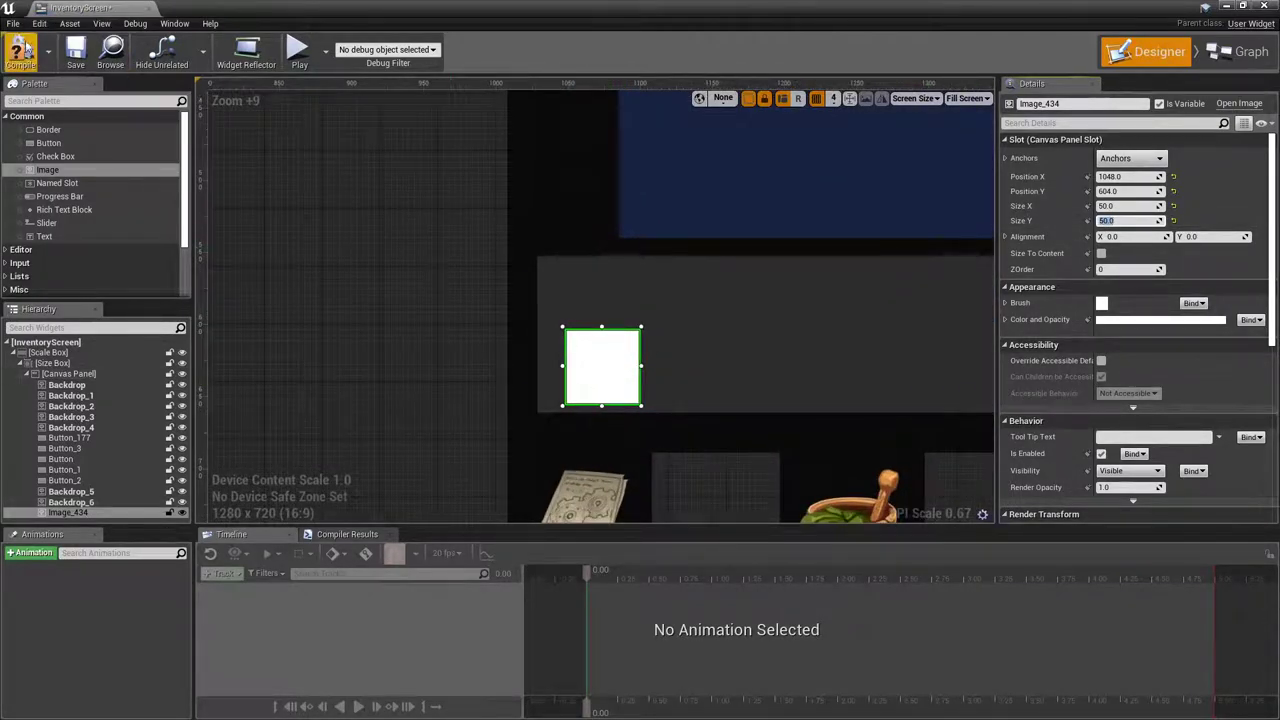
Step: Compile the widget, then browse CraftResourcesIcons > Textures for a coin icon
click(22, 50)
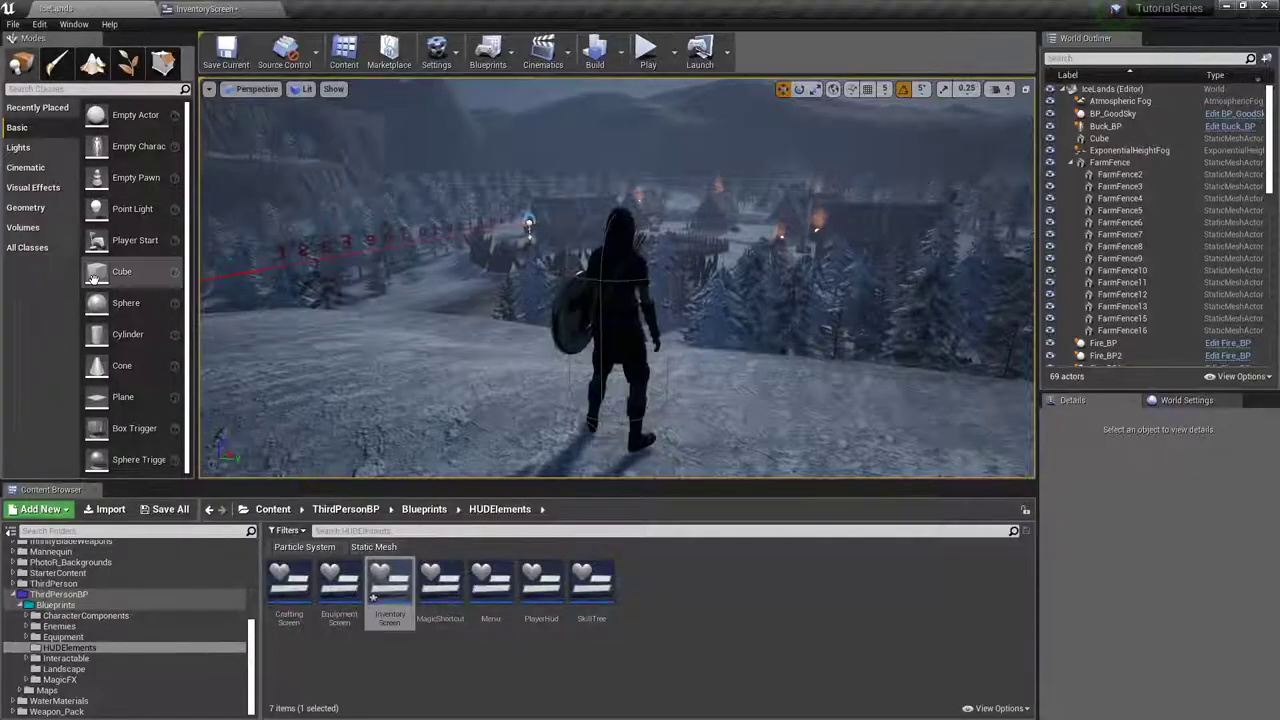
scroll(120, 572, up, 10)
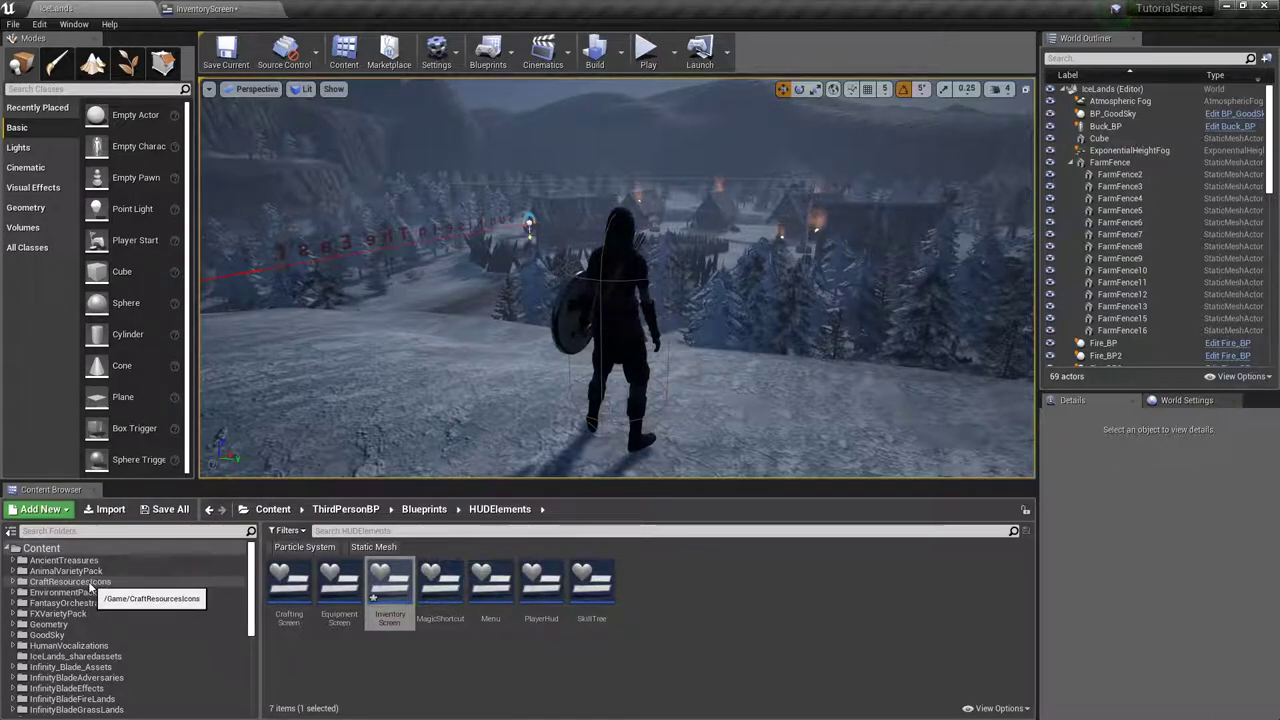
click(88, 582)
double_click(297, 586)
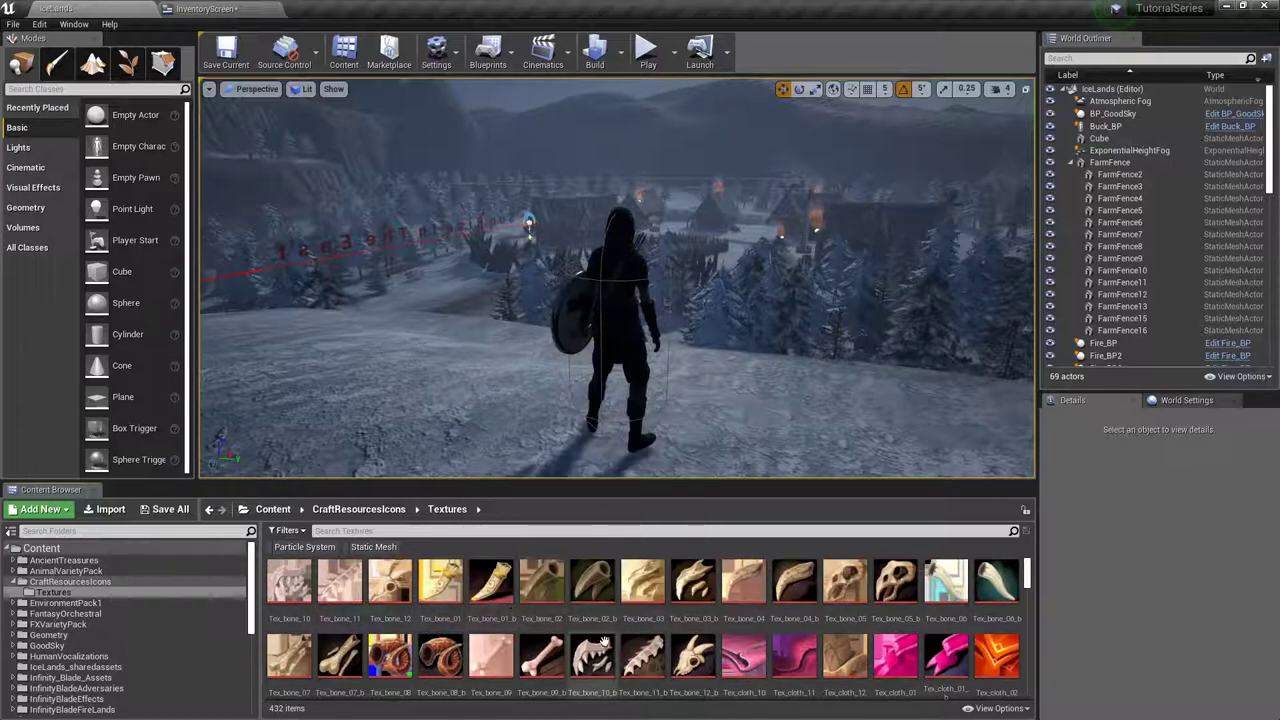
scroll(560, 620, down, 8)
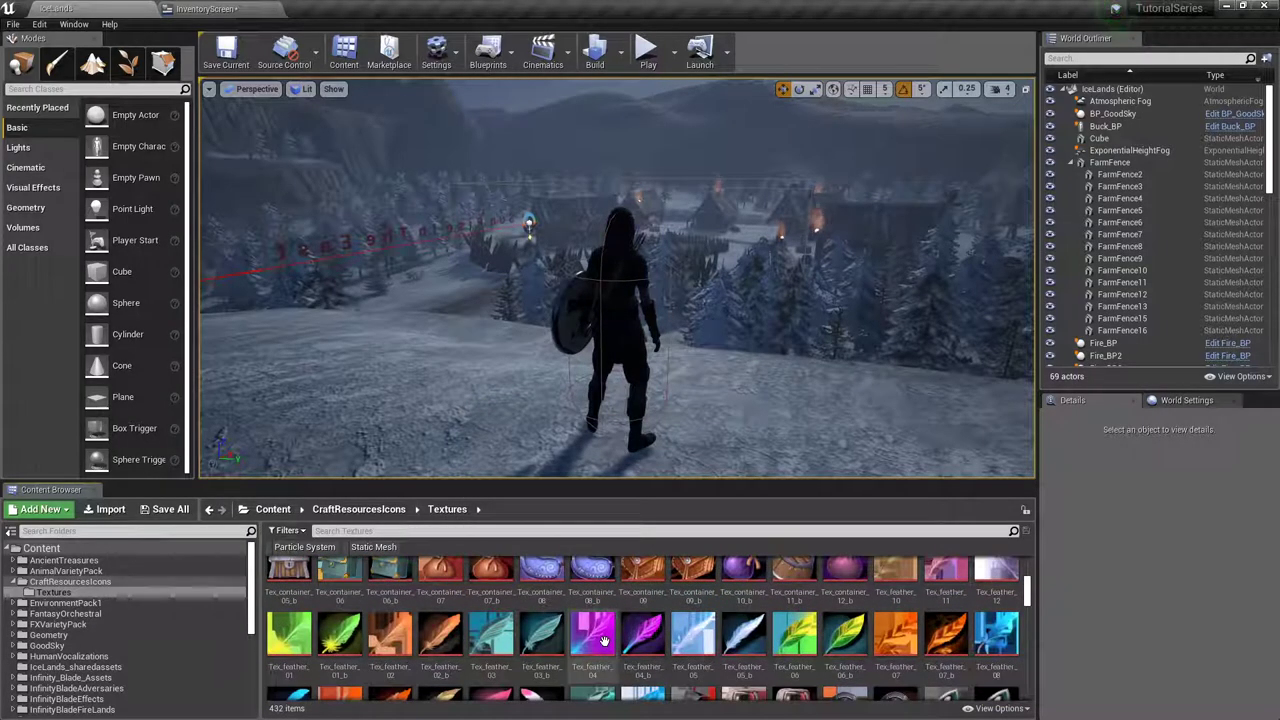
scroll(604, 641, down, 8)
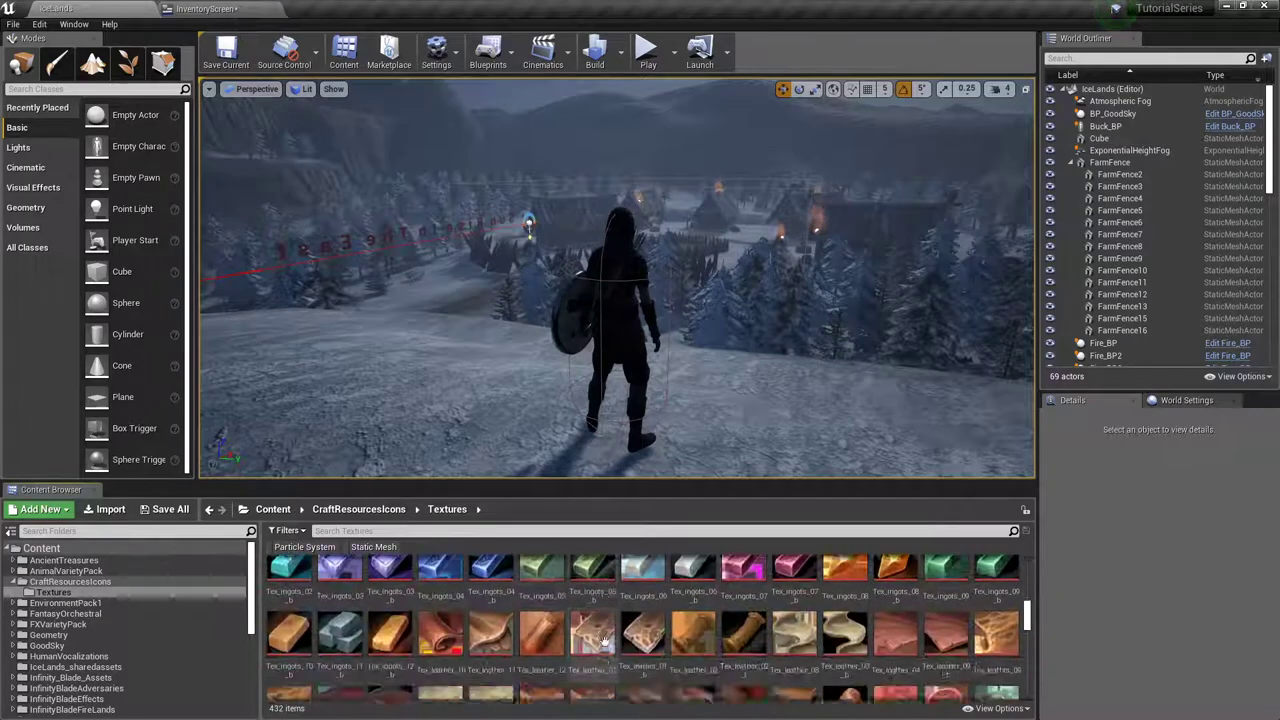
scroll(604, 641, down, 8)
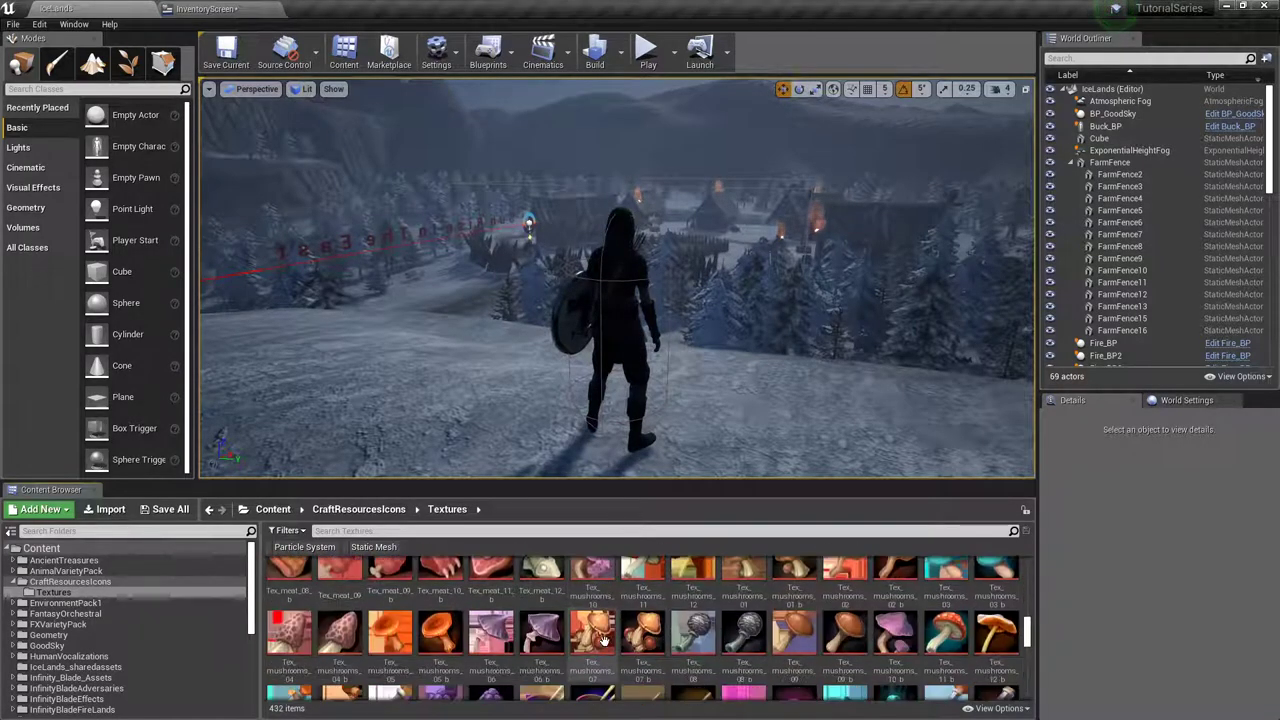
scroll(604, 641, down, 10)
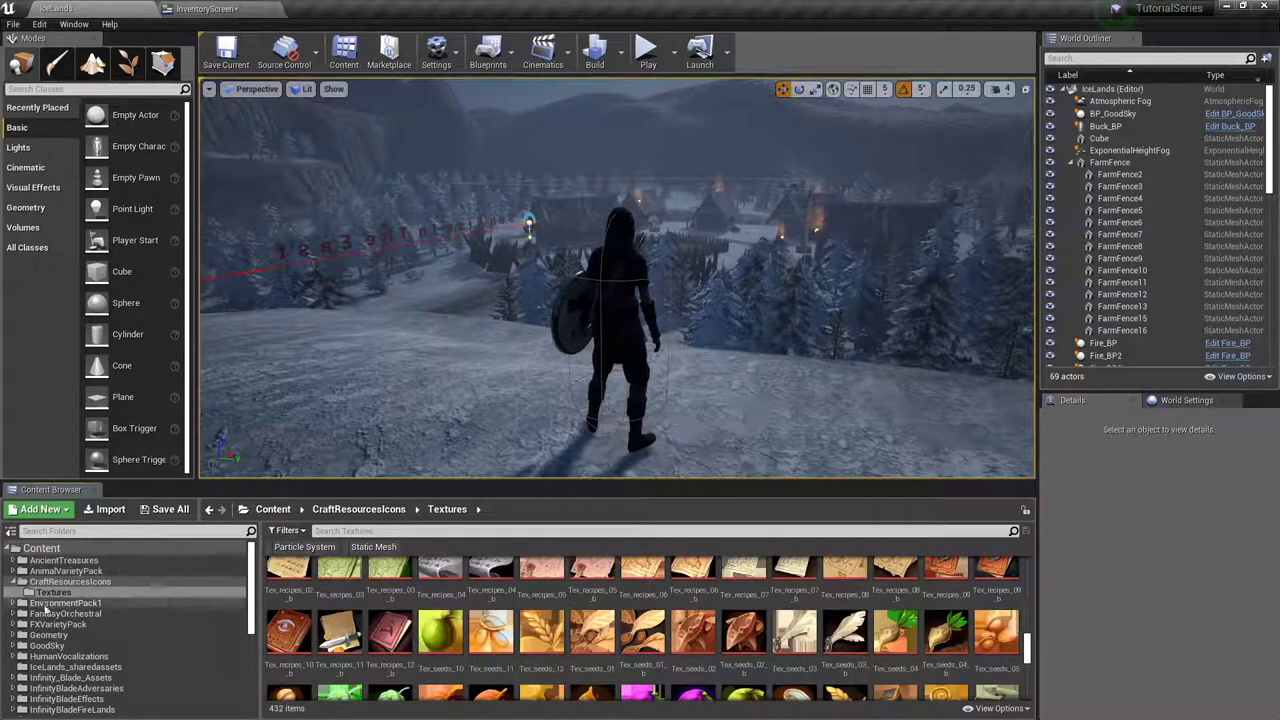
scroll(720, 628, down, 2)
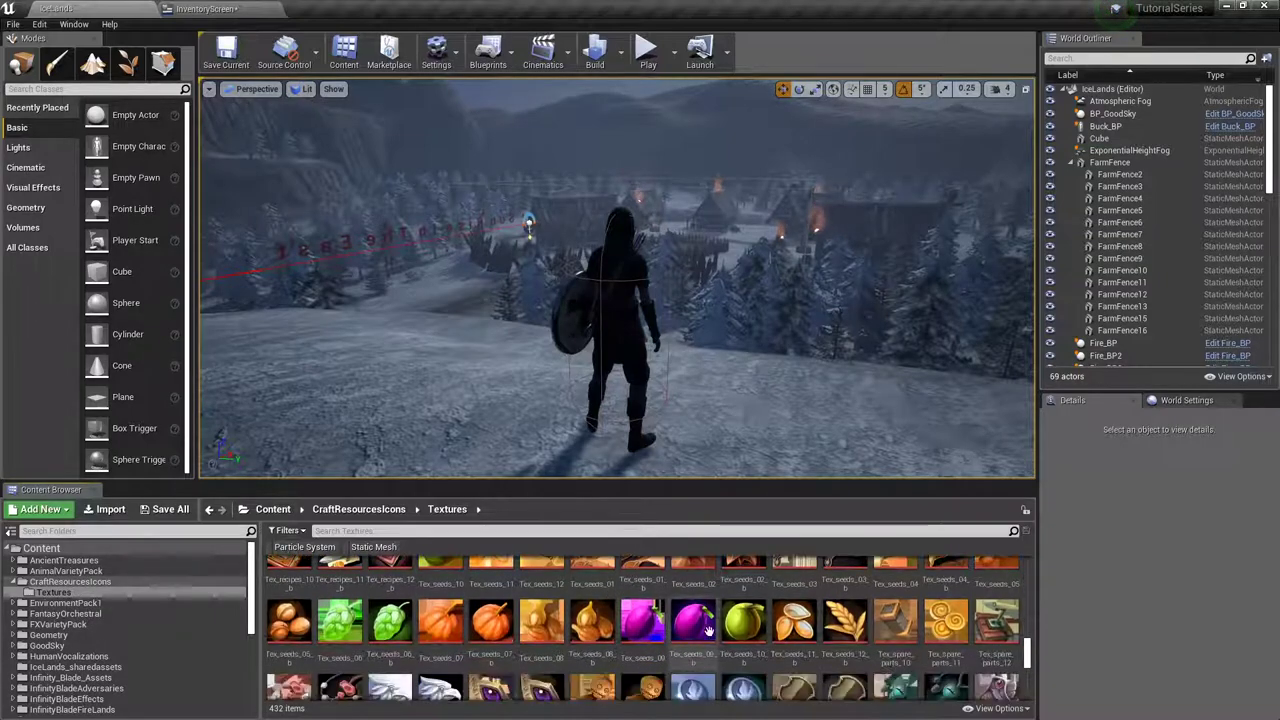
Step: Assign the Tex_spare_parts_11 texture as Image_434's Brush image
mouse_move(951, 608)
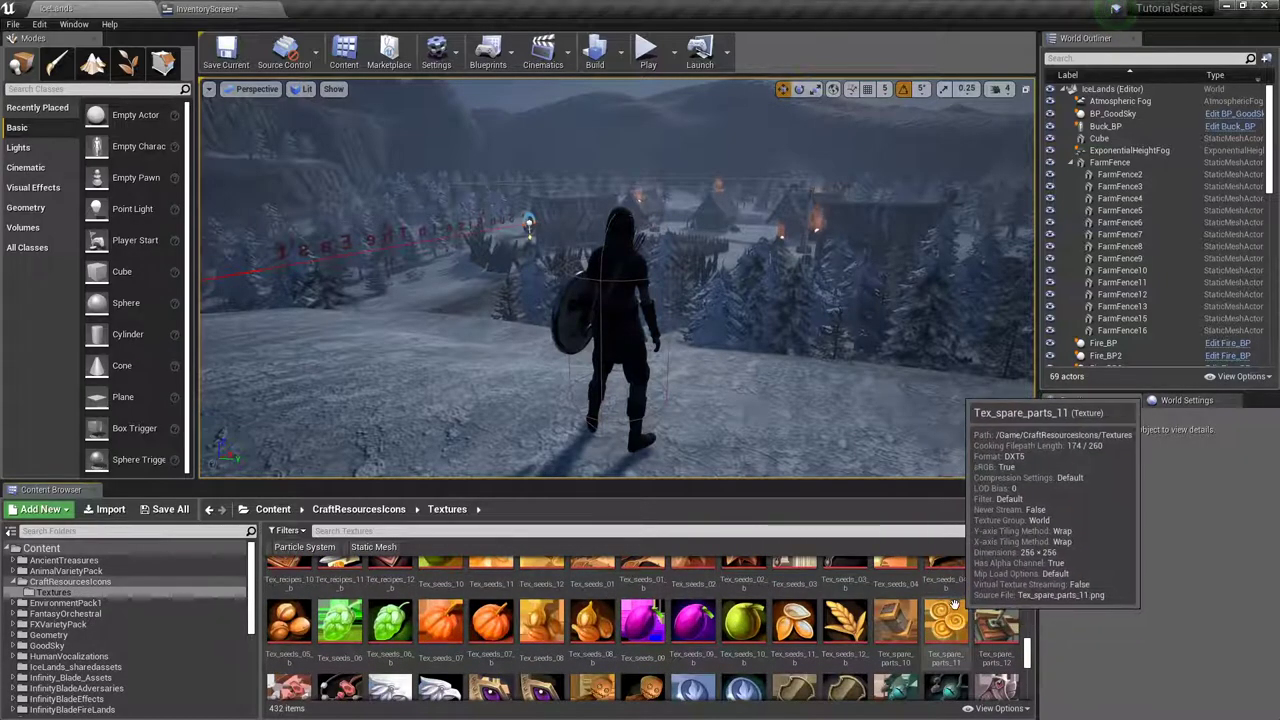
click(951, 608)
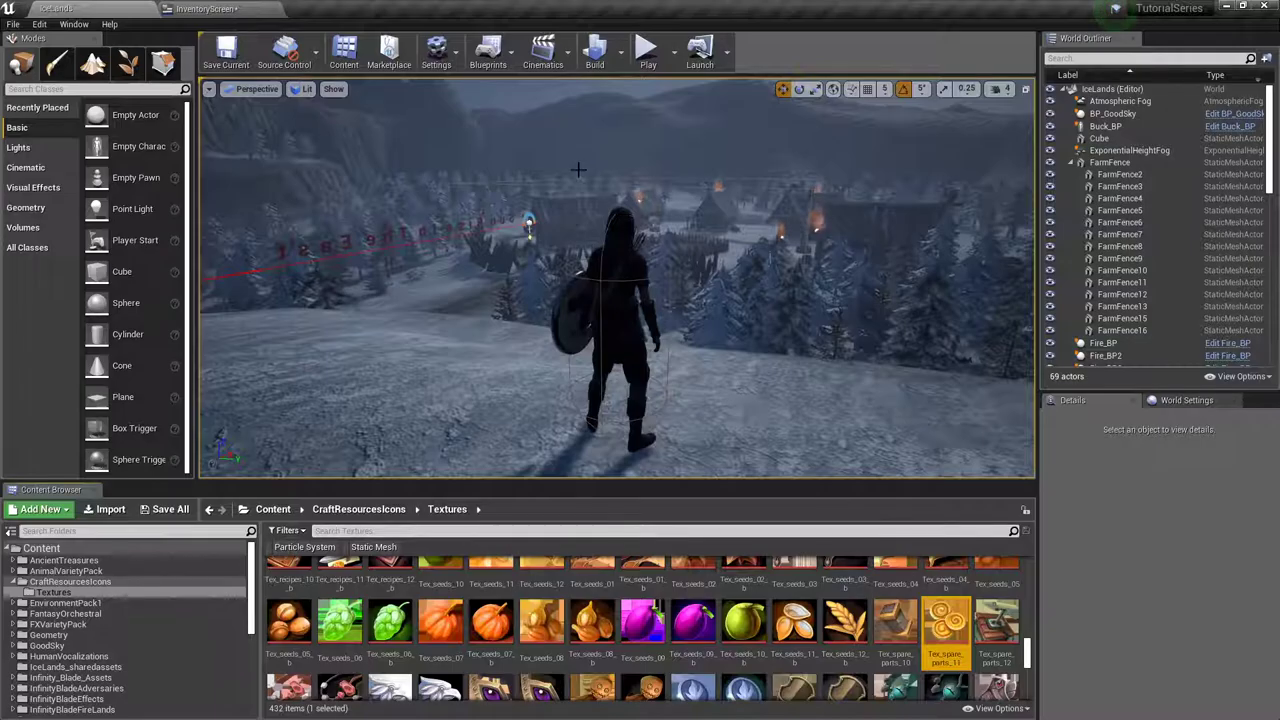
click(205, 8)
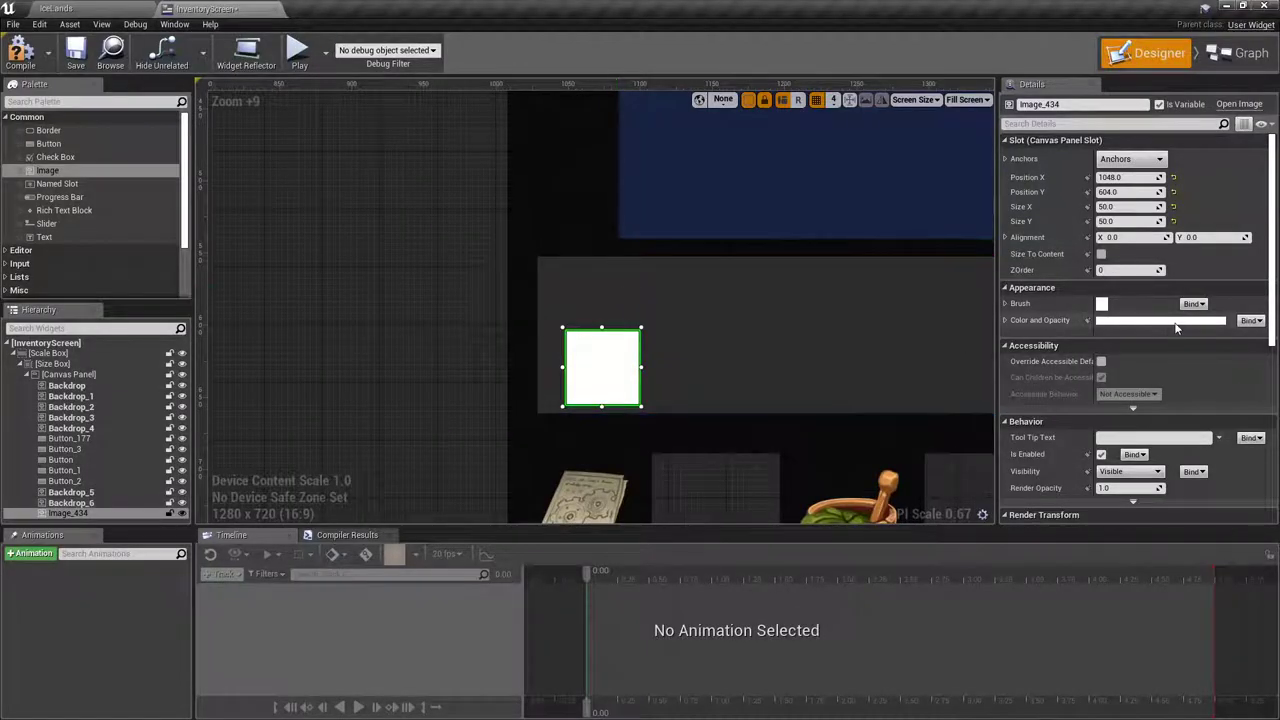
click(1004, 304)
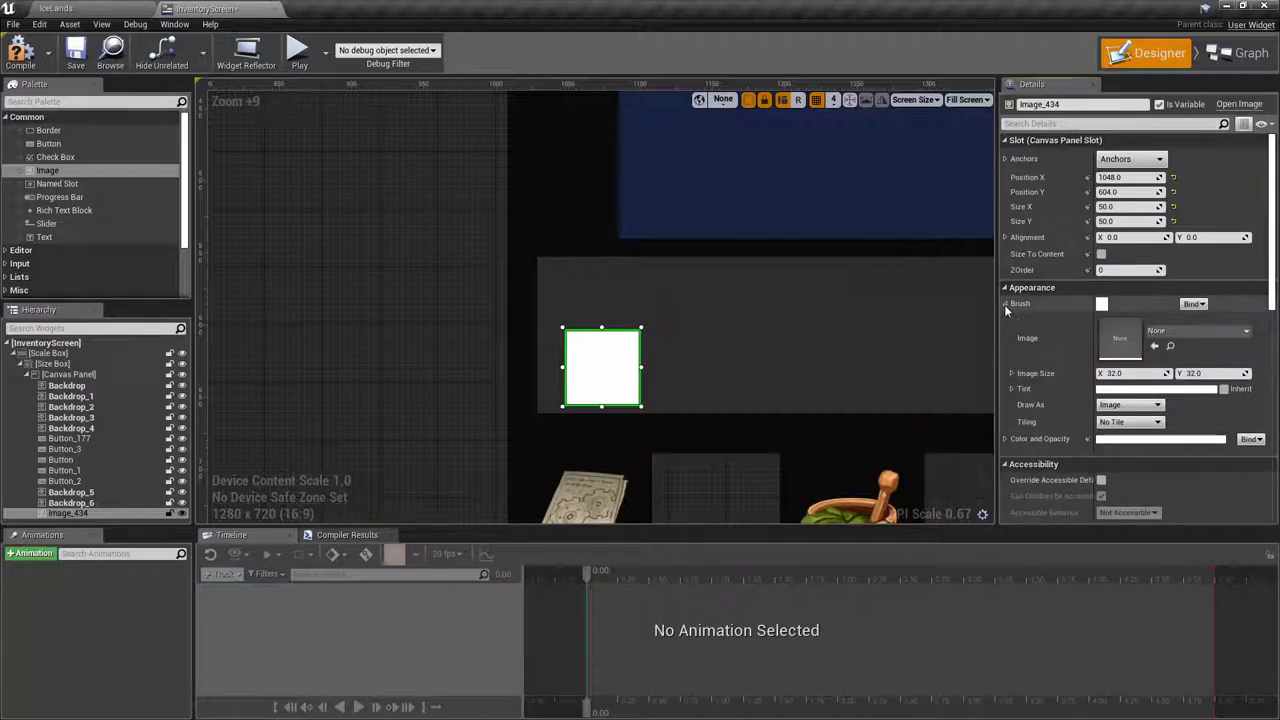
click(1156, 347)
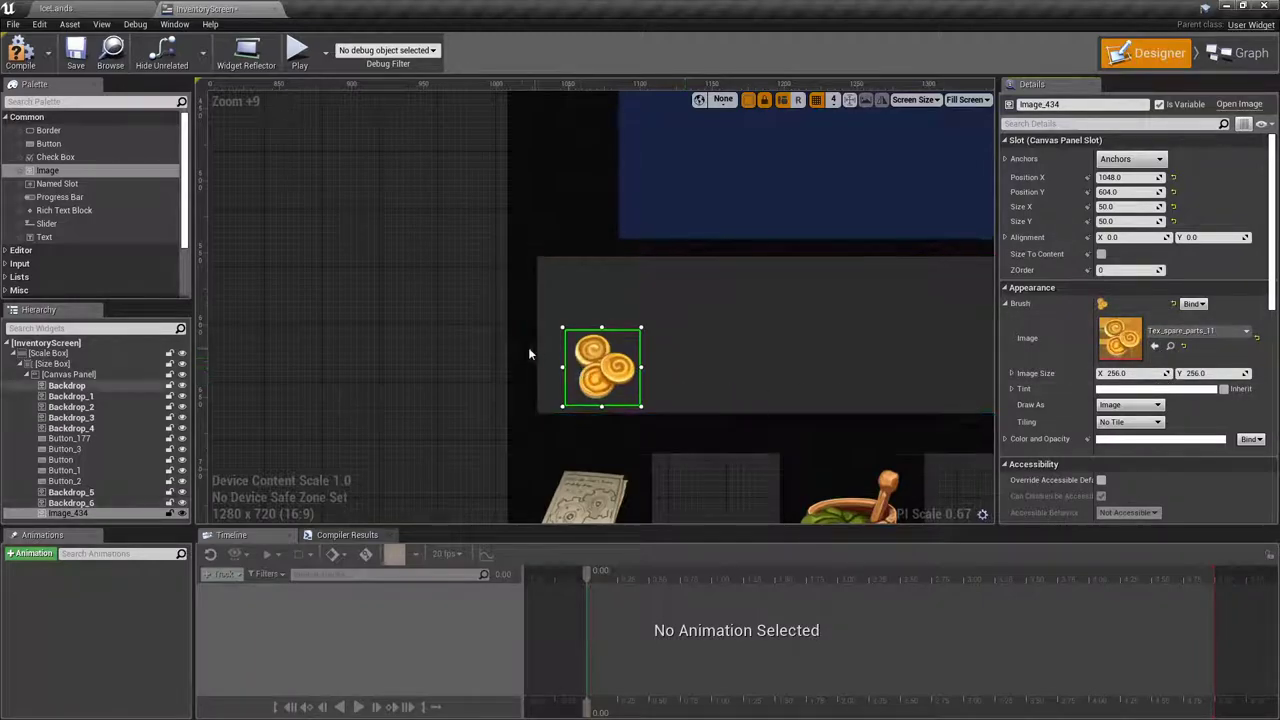
scroll(456, 346, down, 8)
scroll(456, 346, up, 2)
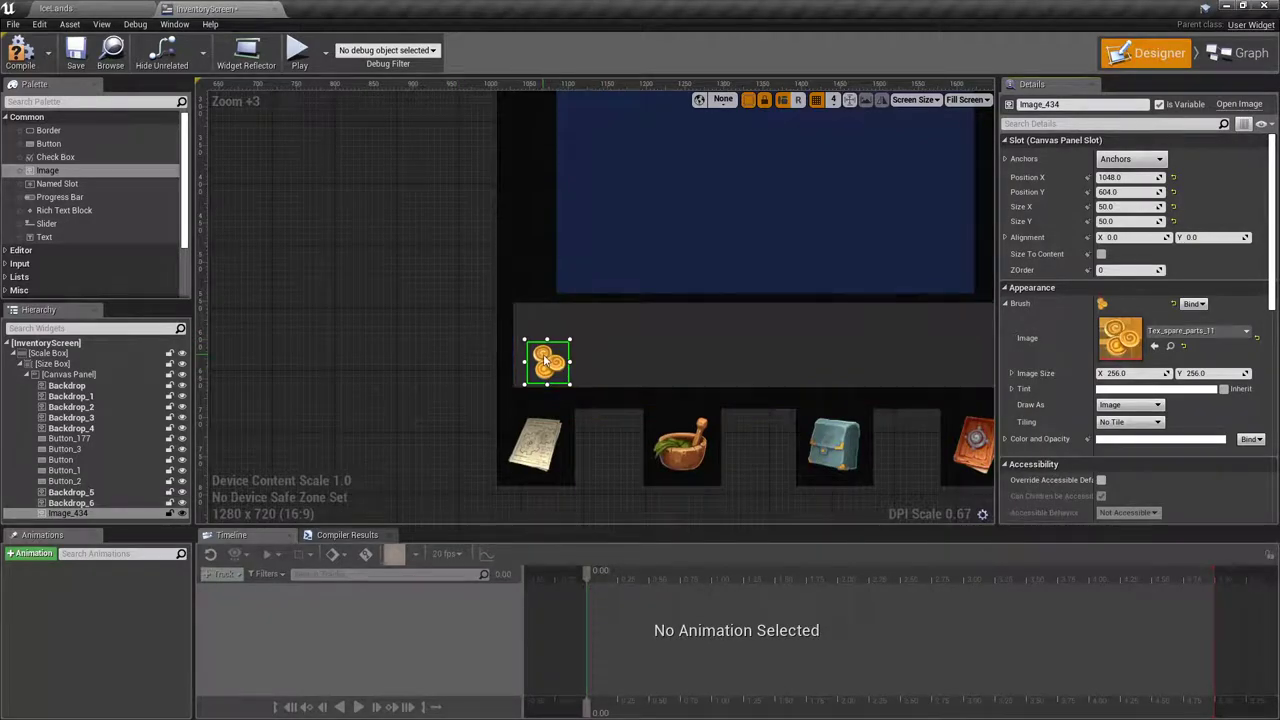
Step: Compile, then add a Text Block to the strip beside the coin icon
click(28, 65)
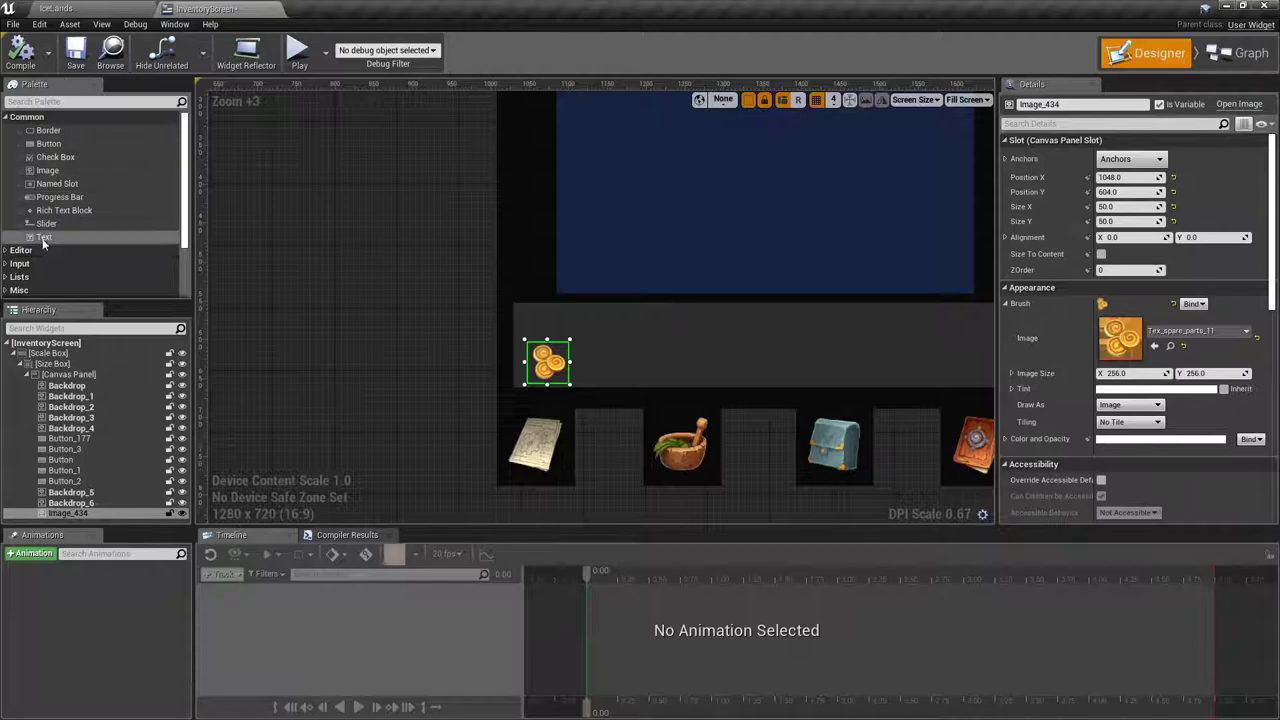
drag(54, 241, 588, 368)
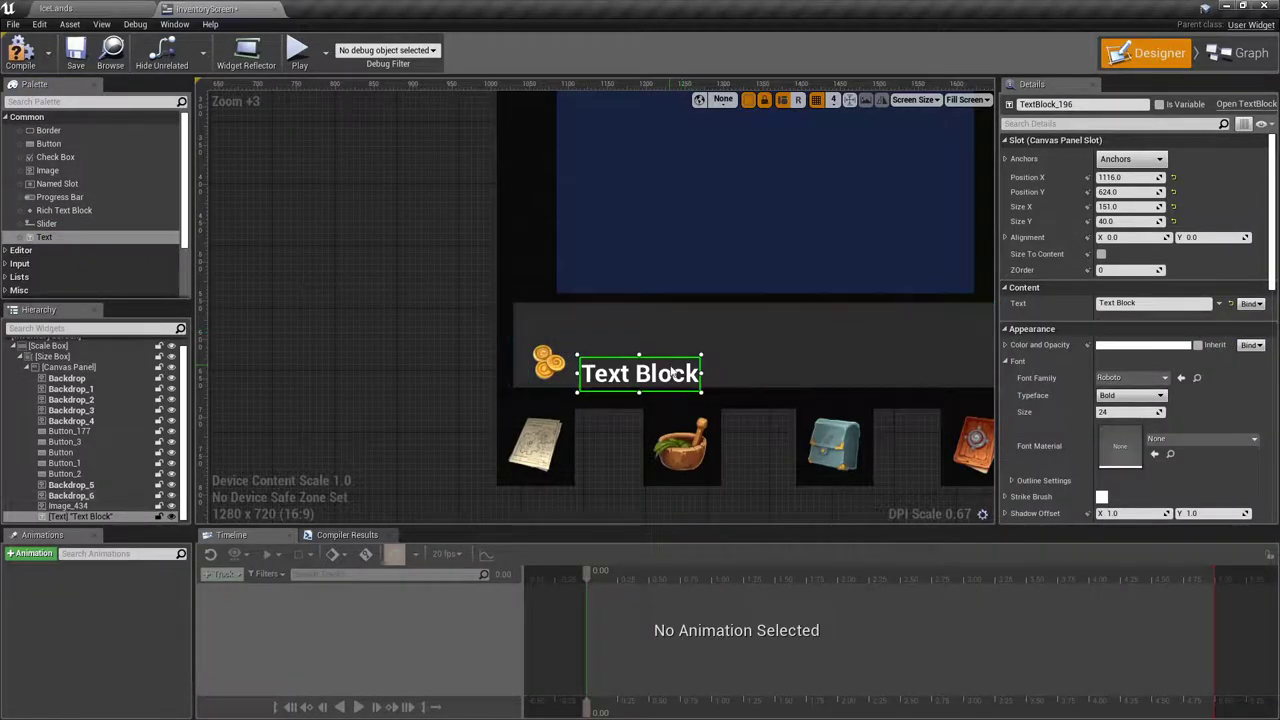
drag(674, 372, 677, 370)
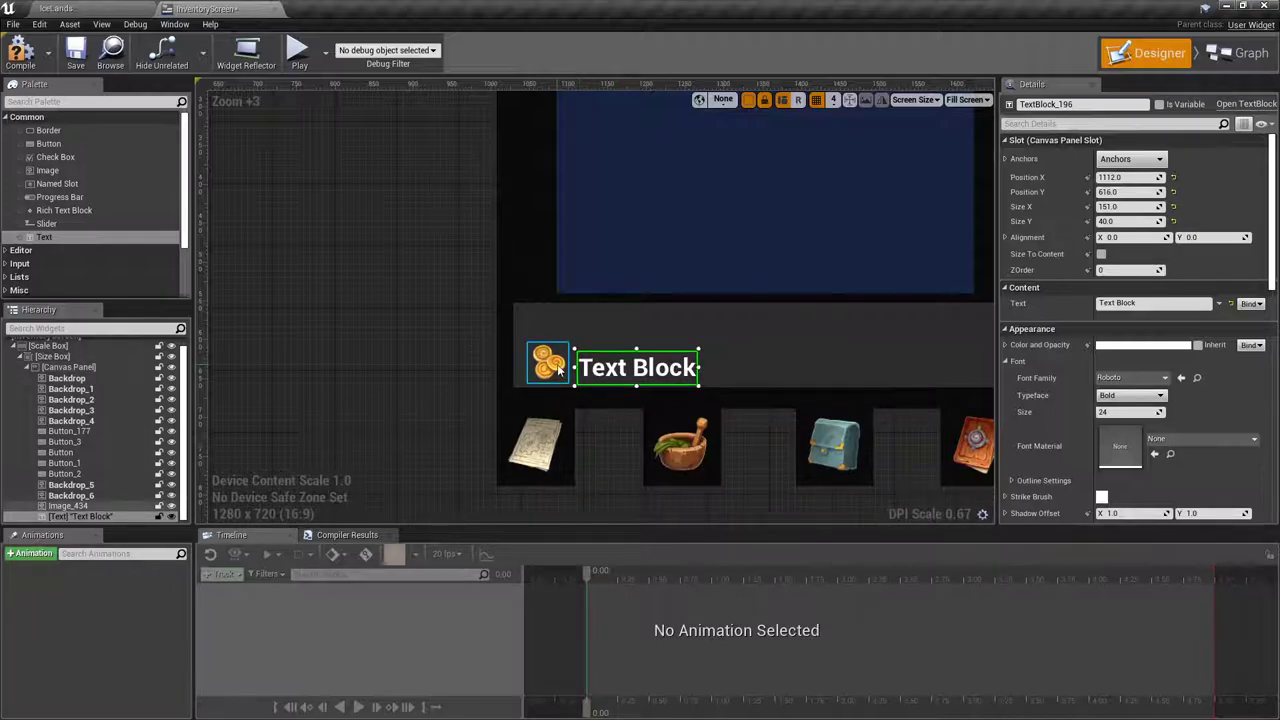
scroll(557, 364, up, 5)
Step: Resize the coin image to 75 by 75 and move it up and left
click(548, 368)
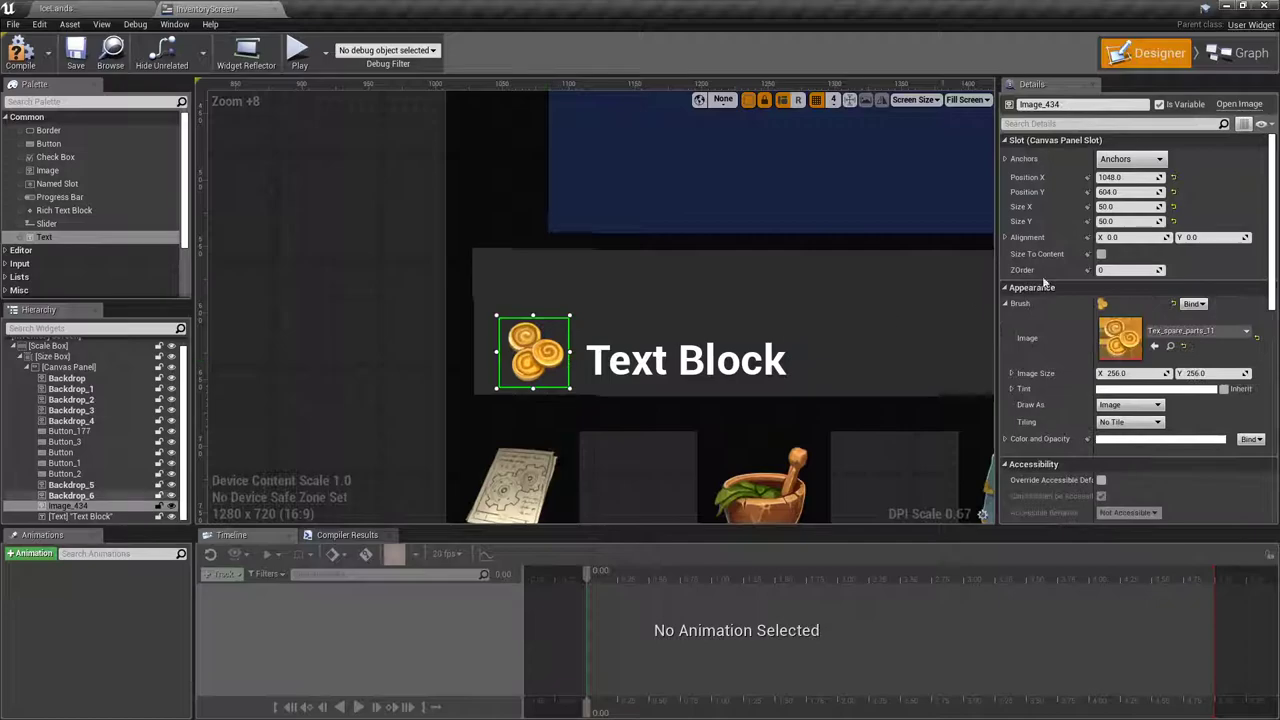
text(75)
key(Tab)
text(75)
key(Return)
drag(556, 392, 536, 354)
click(398, 346)
scroll(398, 346, down, 9)
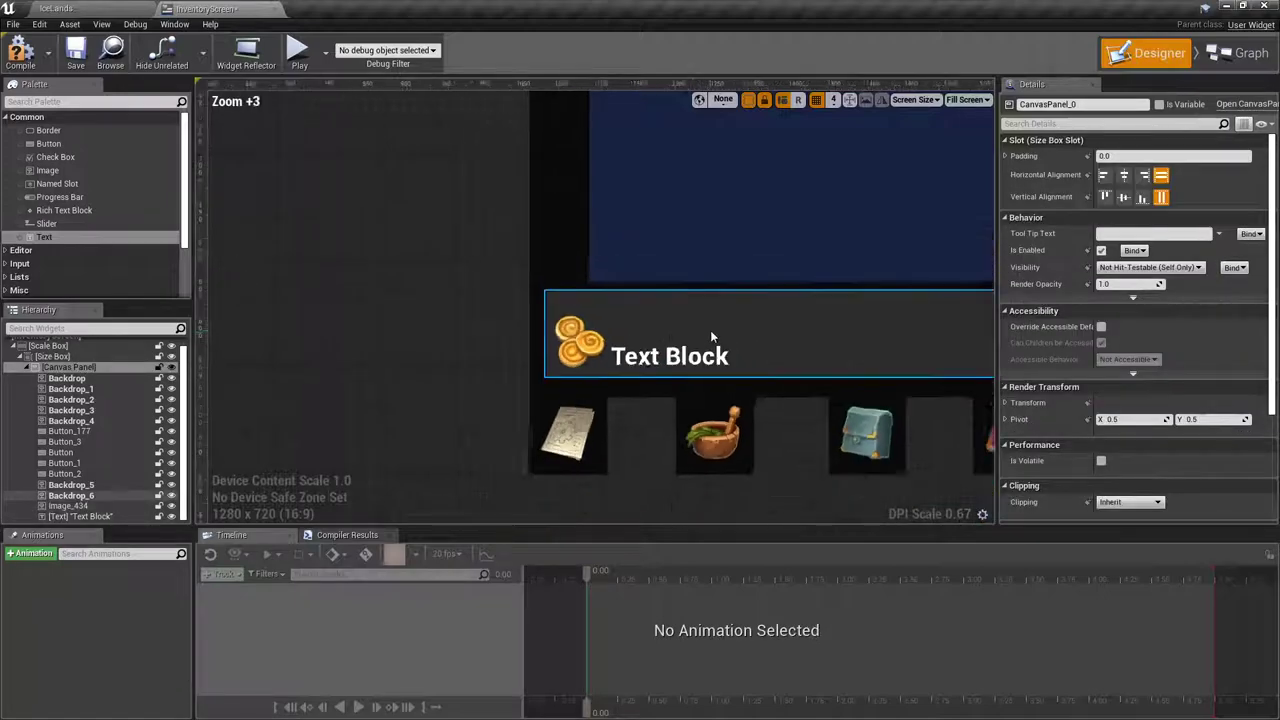
scroll(536, 355, up, 4)
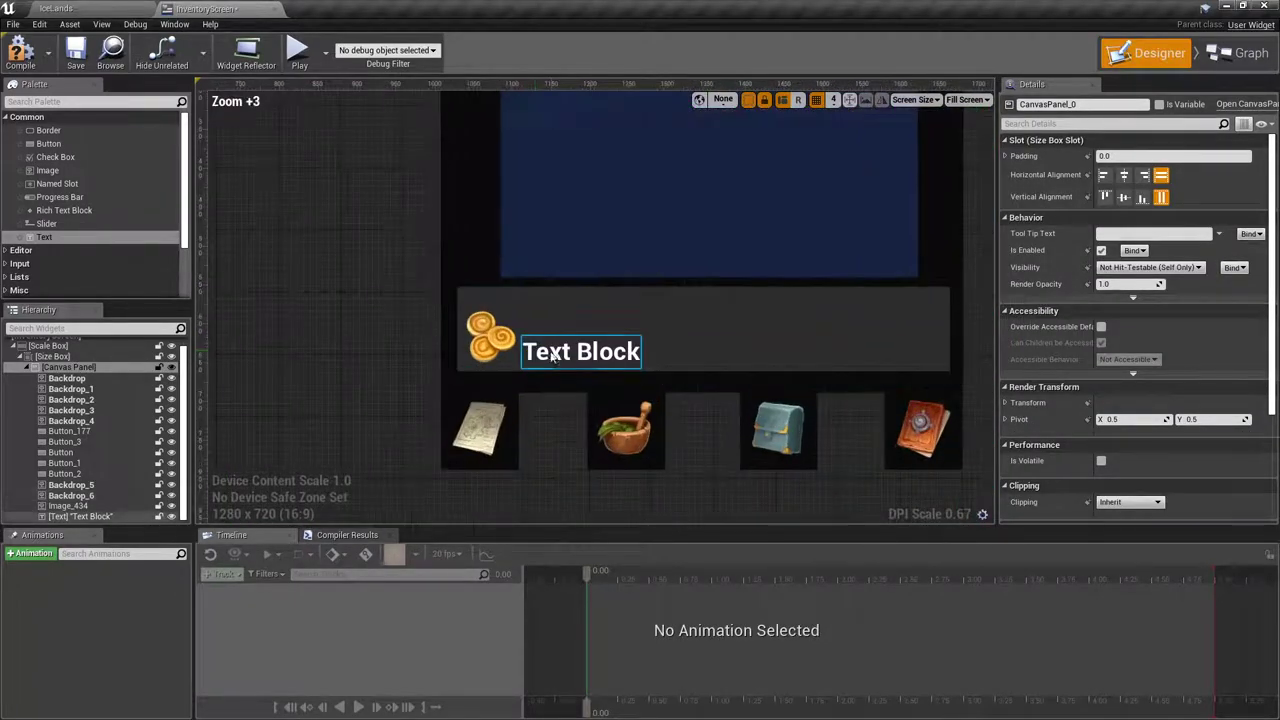
Step: Set the coin image back to 50 by 50, lower it, and move the label beside it
click(578, 357)
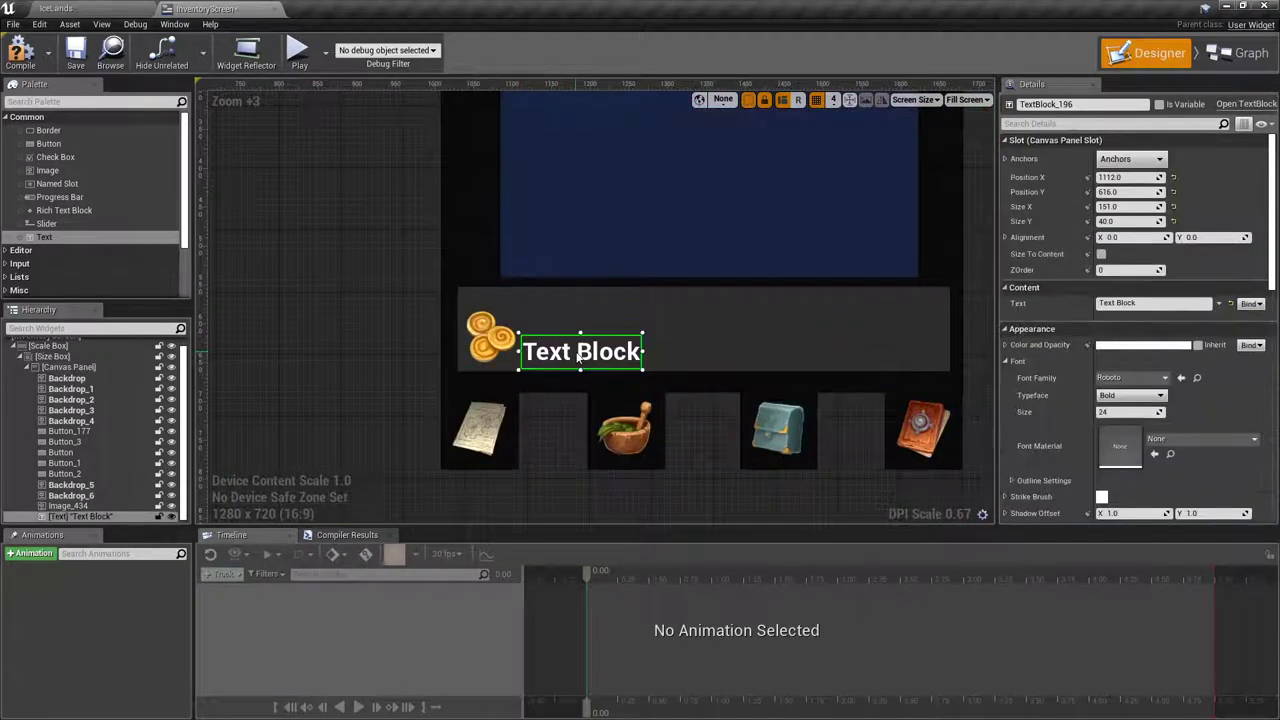
click(488, 338)
click(1127, 207)
text(50)
key(Tab)
text(50)
key(Return)
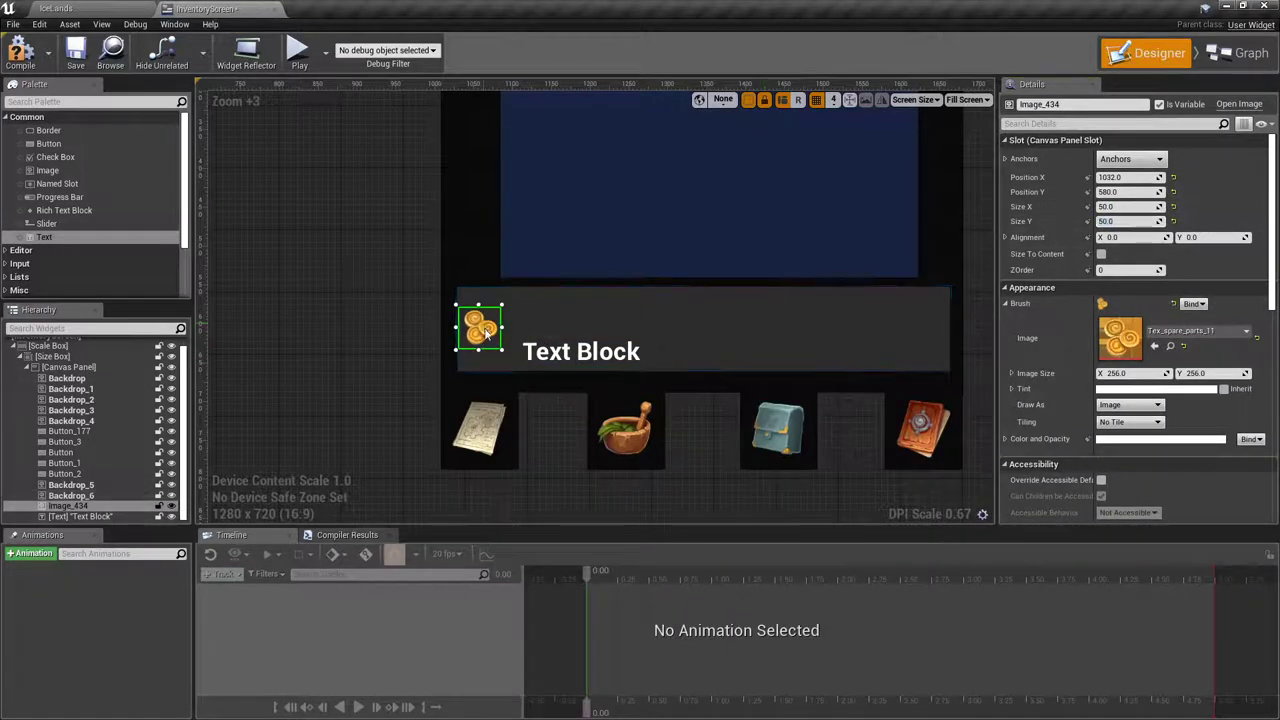
drag(486, 325, 487, 350)
scroll(513, 355, up, 10)
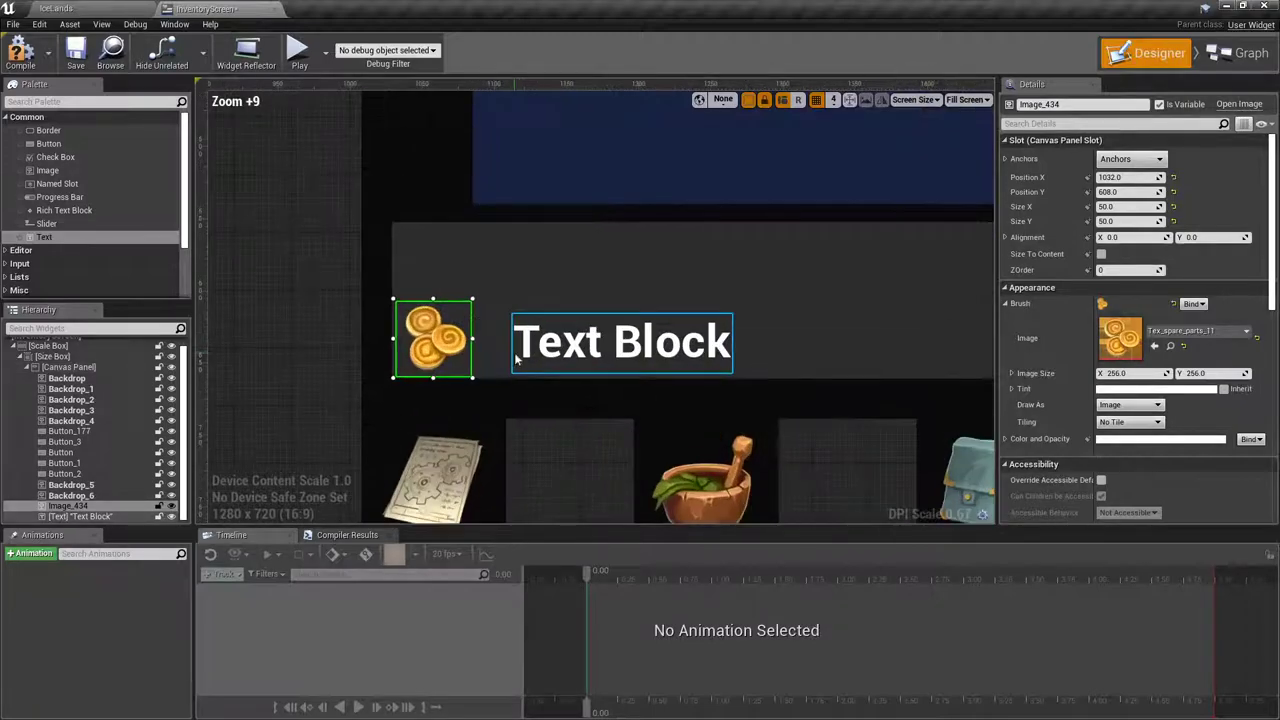
scroll(513, 352, down, 2)
drag(655, 346, 630, 346)
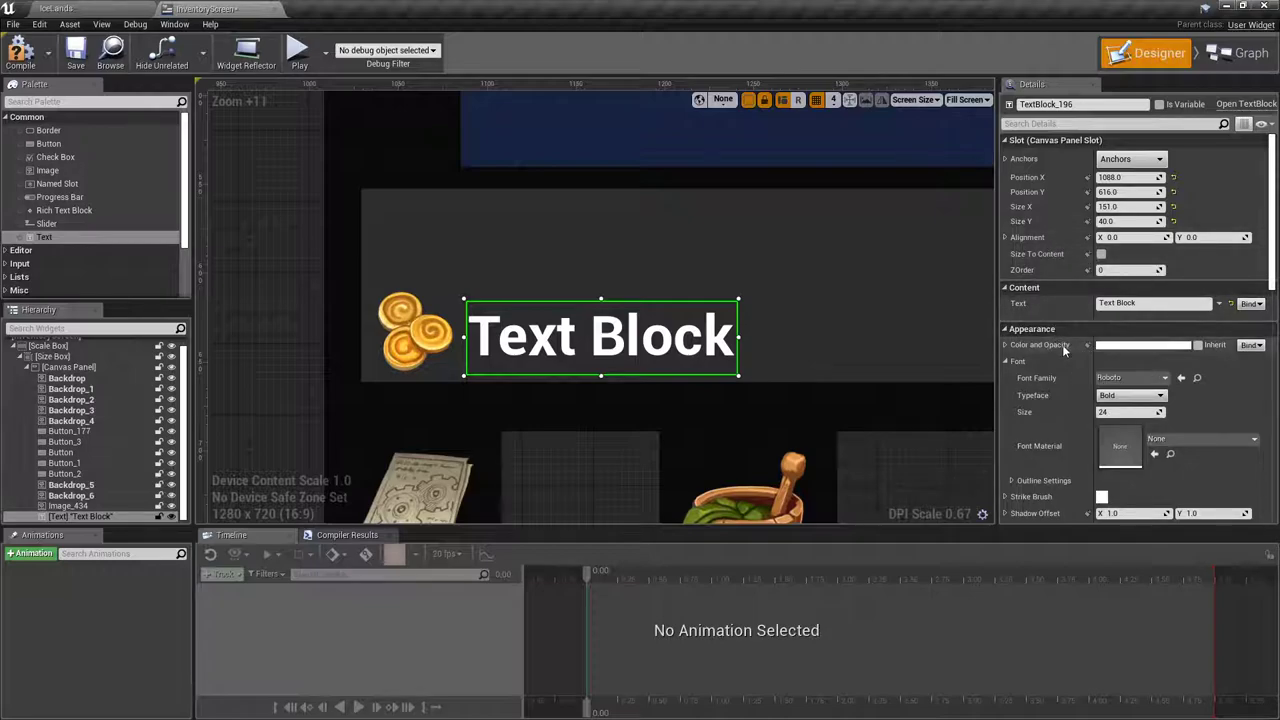
Step: Change TextBlock_196's Text property in Details from the placeholder to 0
scroll(1081, 350, down, 2)
scroll(1081, 350, down, 1)
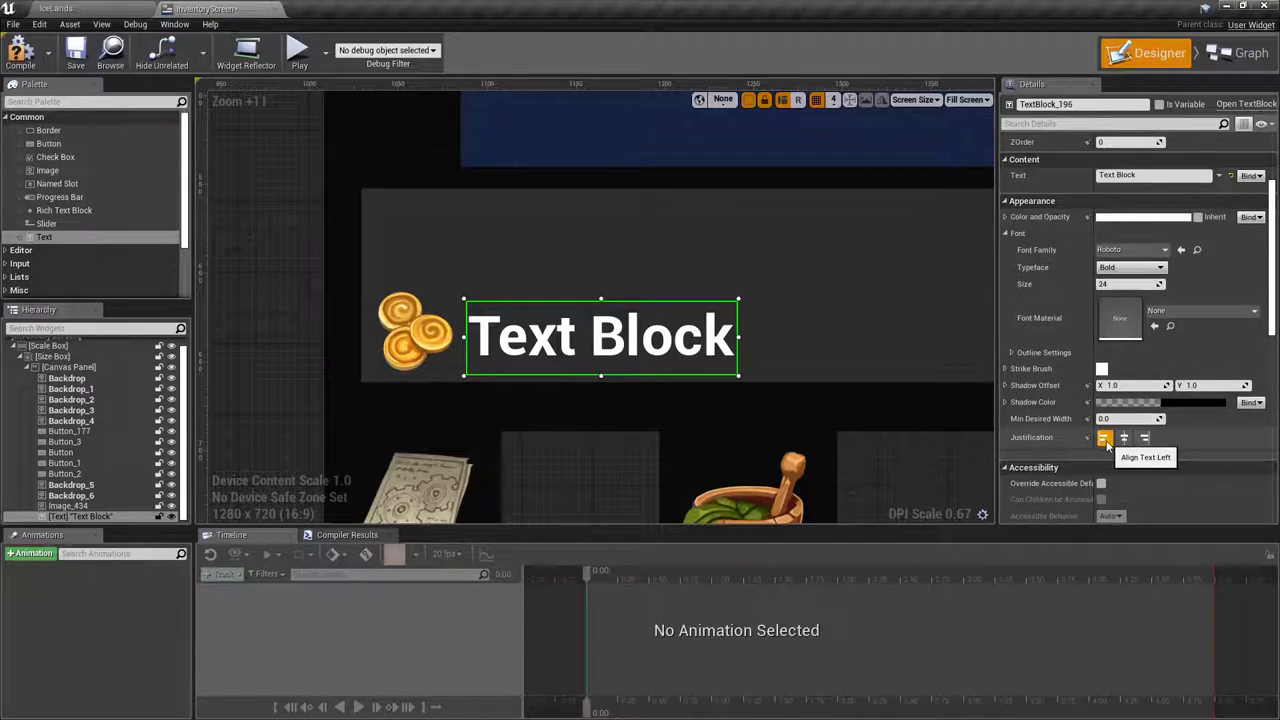
click(1135, 175)
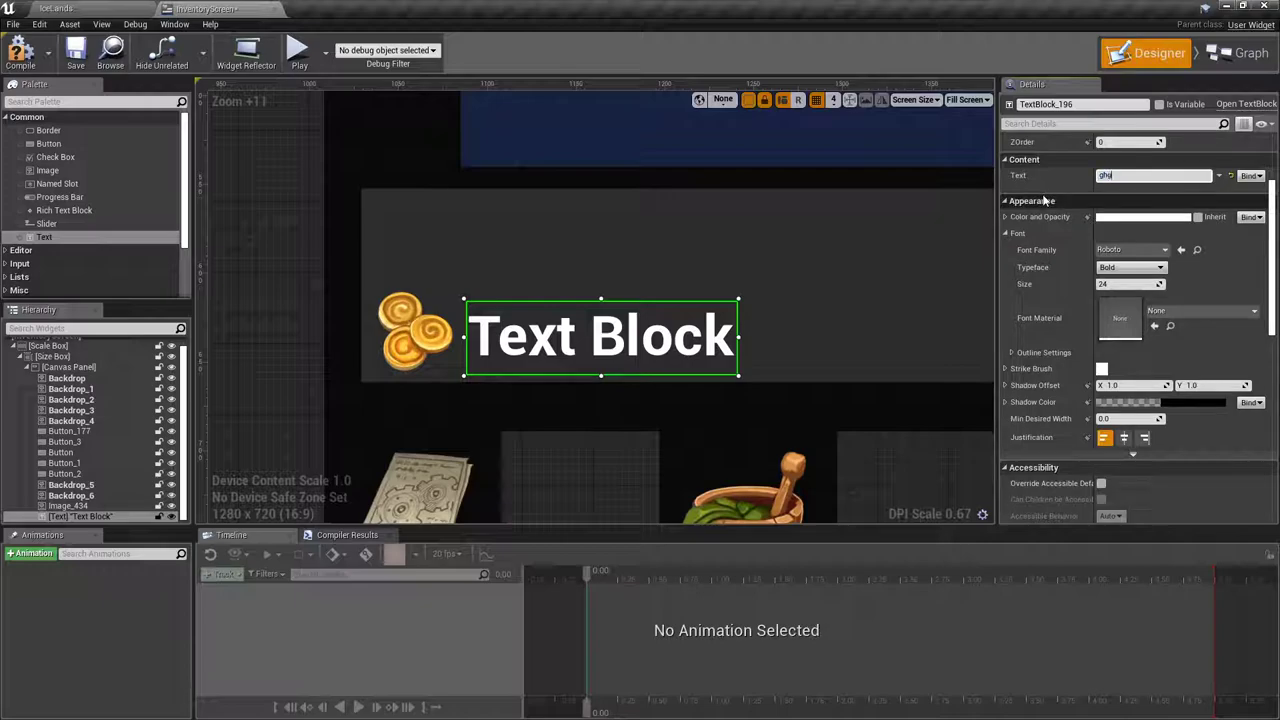
key(Return)
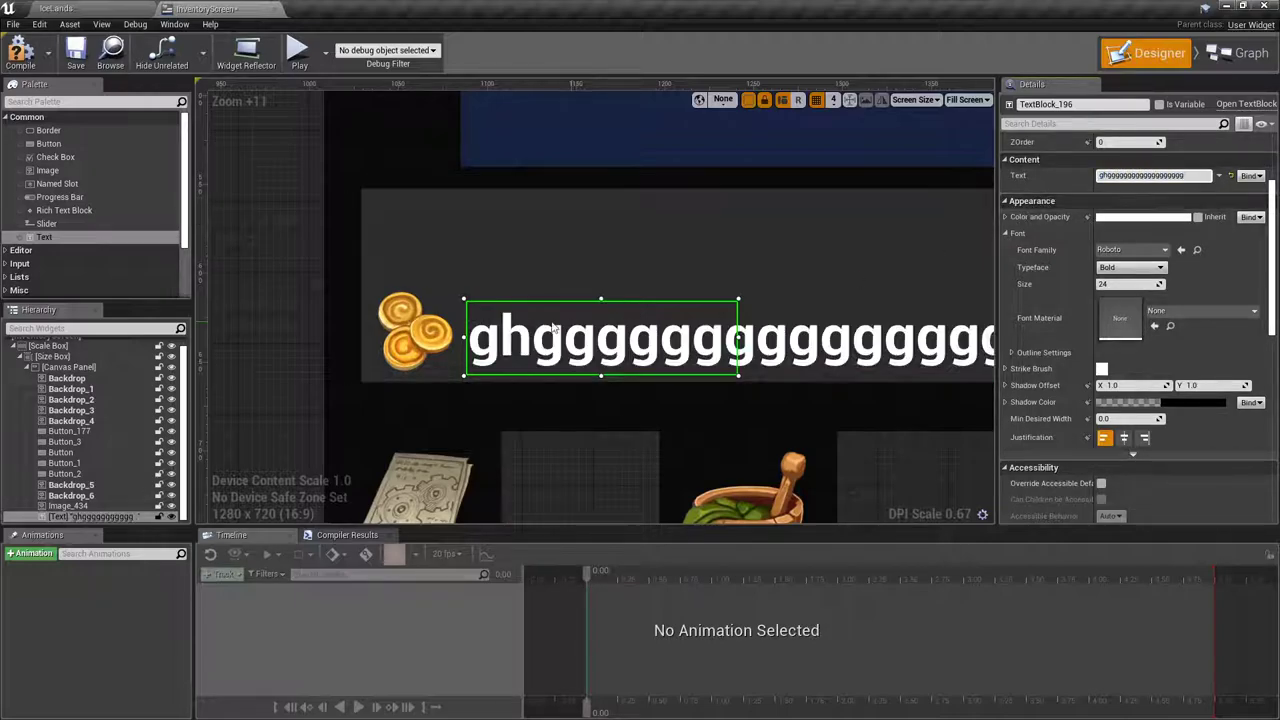
scroll(614, 326, down, 1)
scroll(618, 330, down, 4)
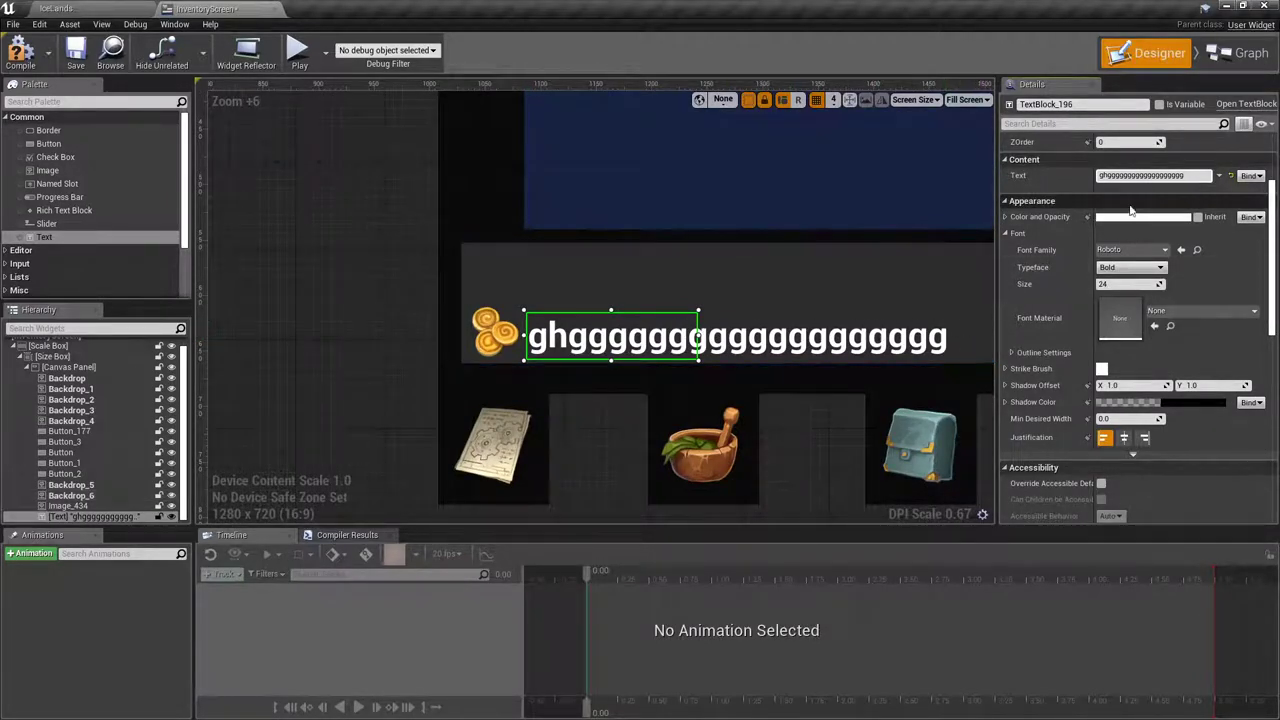
click(1189, 176)
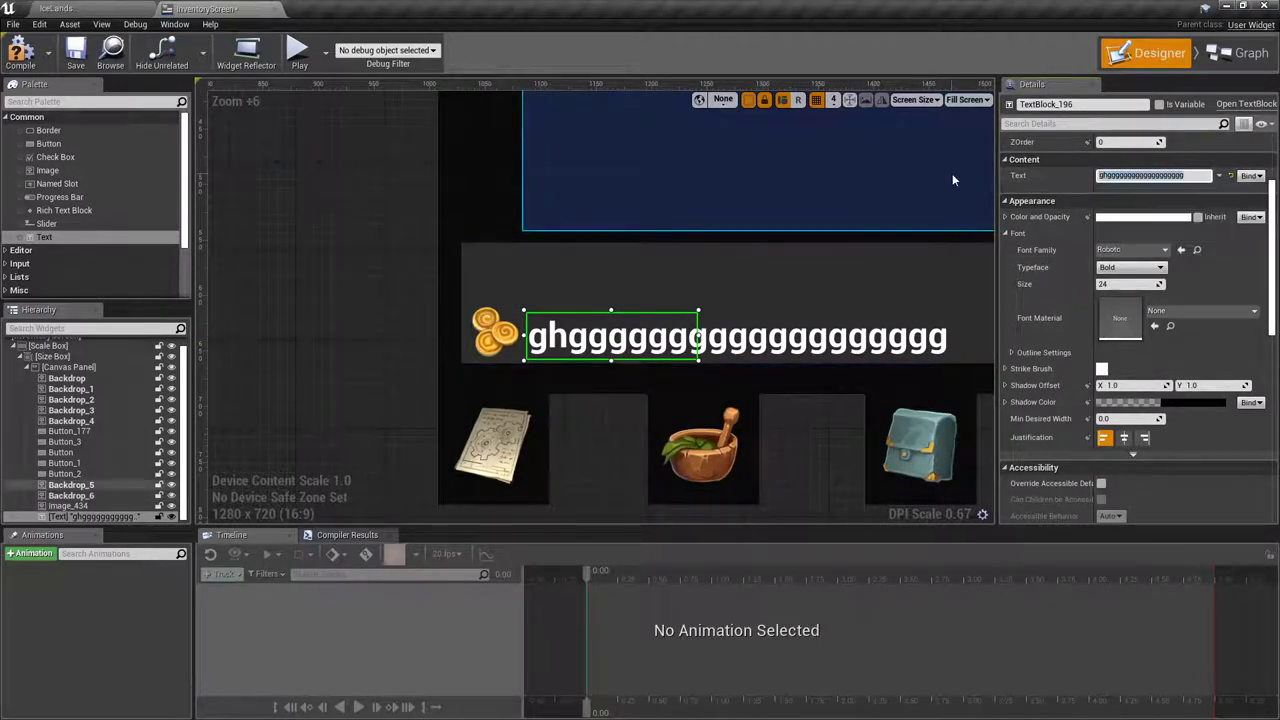
text(0)
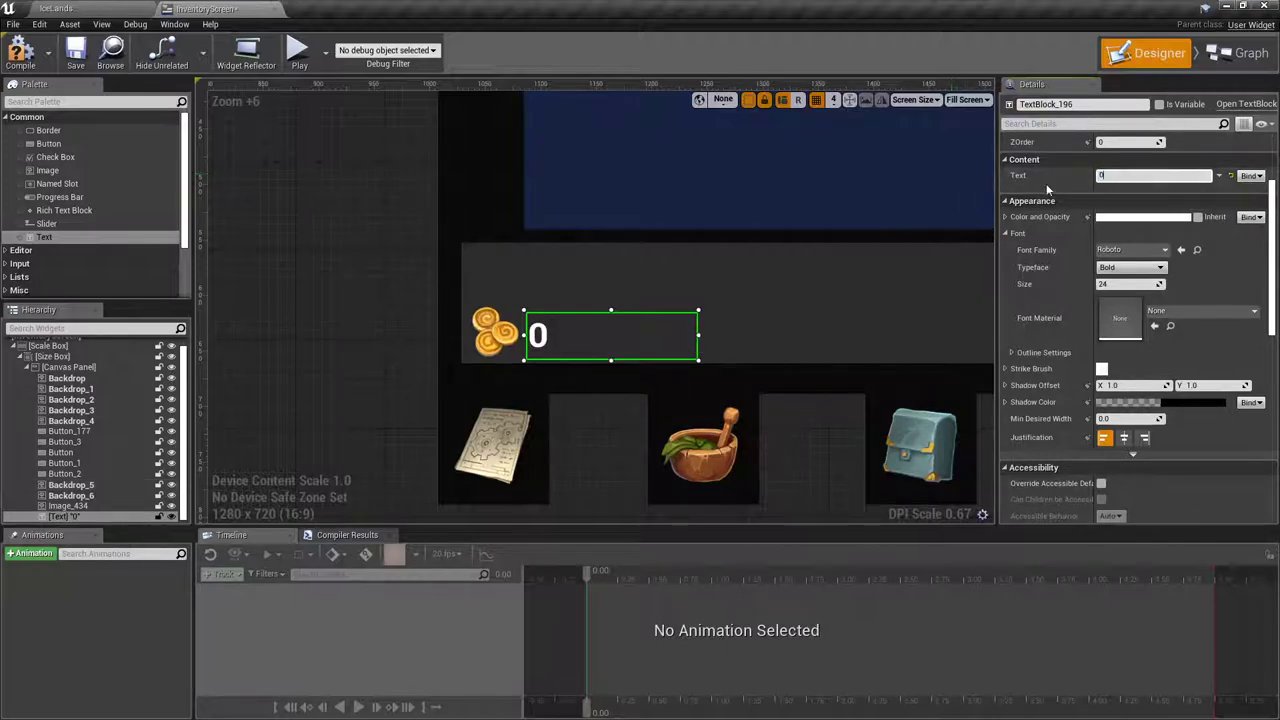
scroll(1100, 200, up, 2)
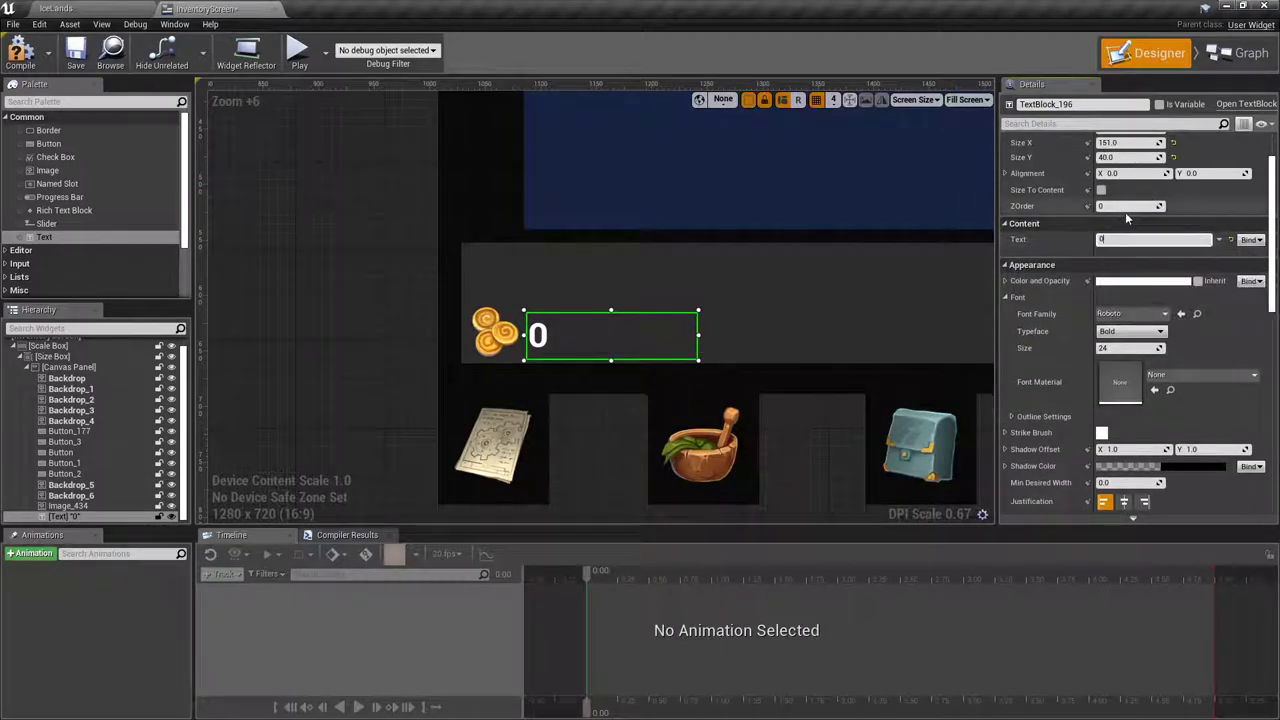
scroll(1124, 220, up, 3)
scroll(1122, 250, down, 3)
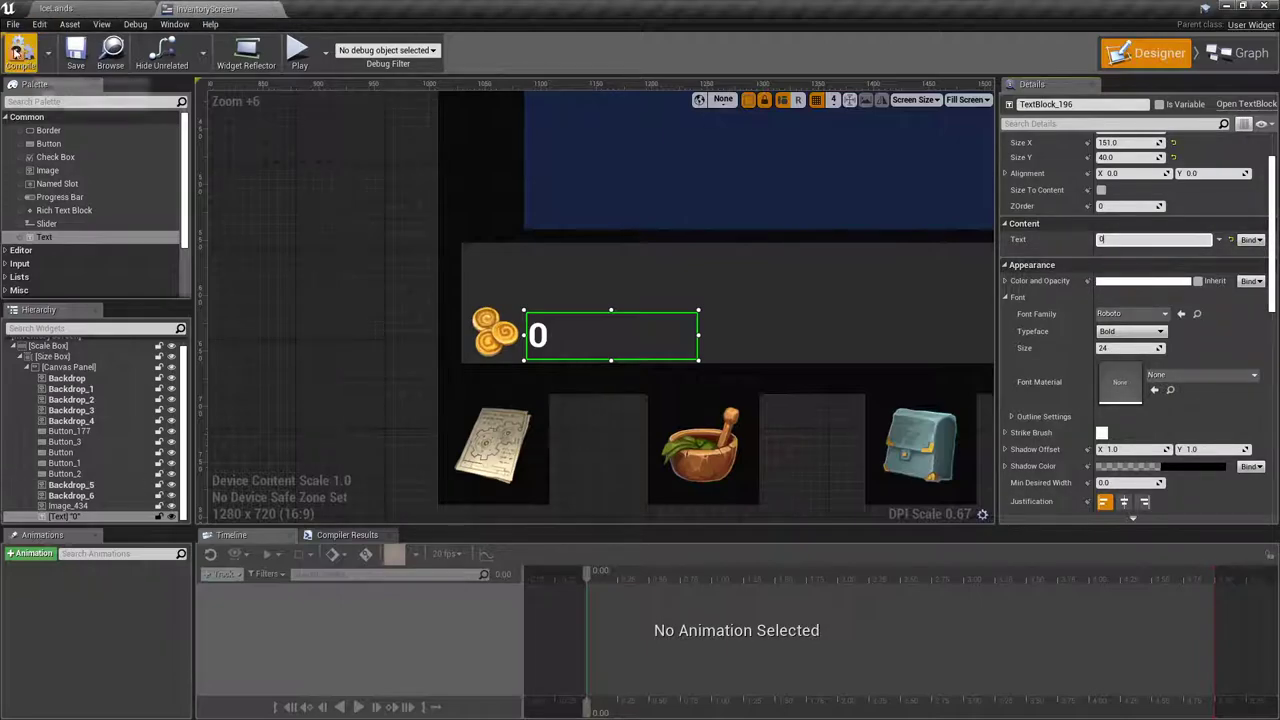
Step: Open the Player_BP blueprint from the player character in the IceLands level
click(70, 9)
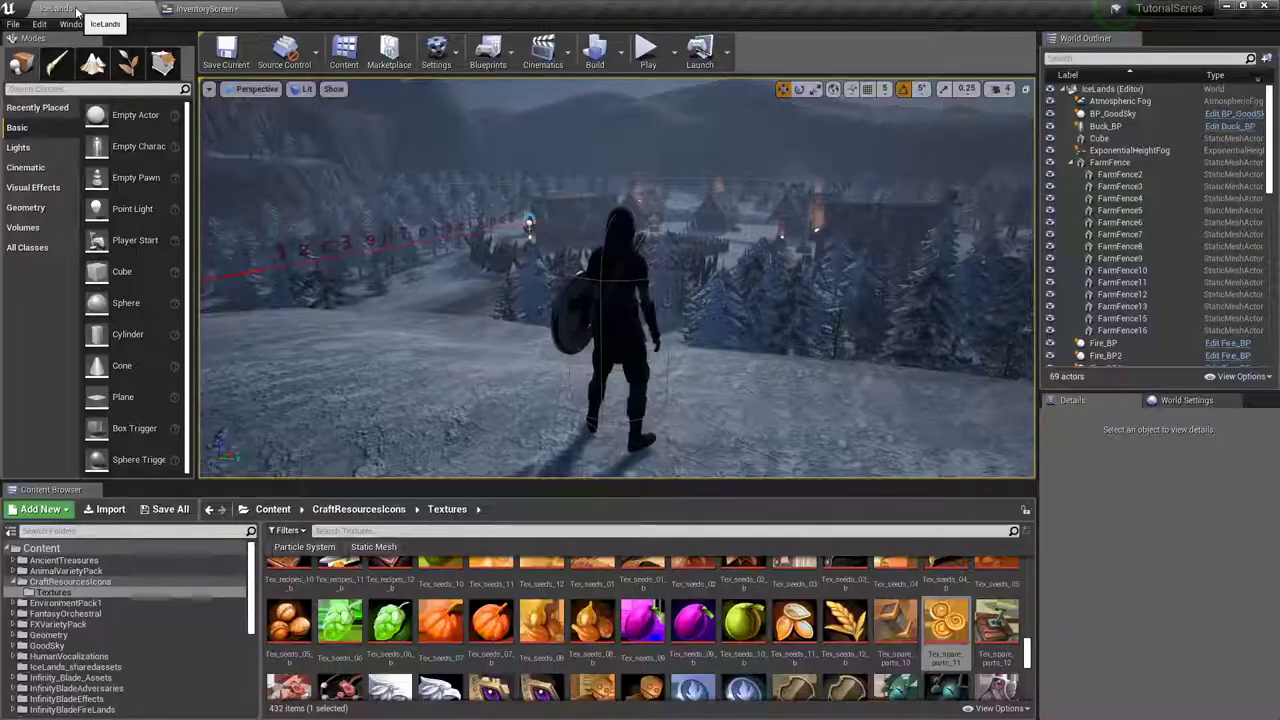
right_click(627, 293)
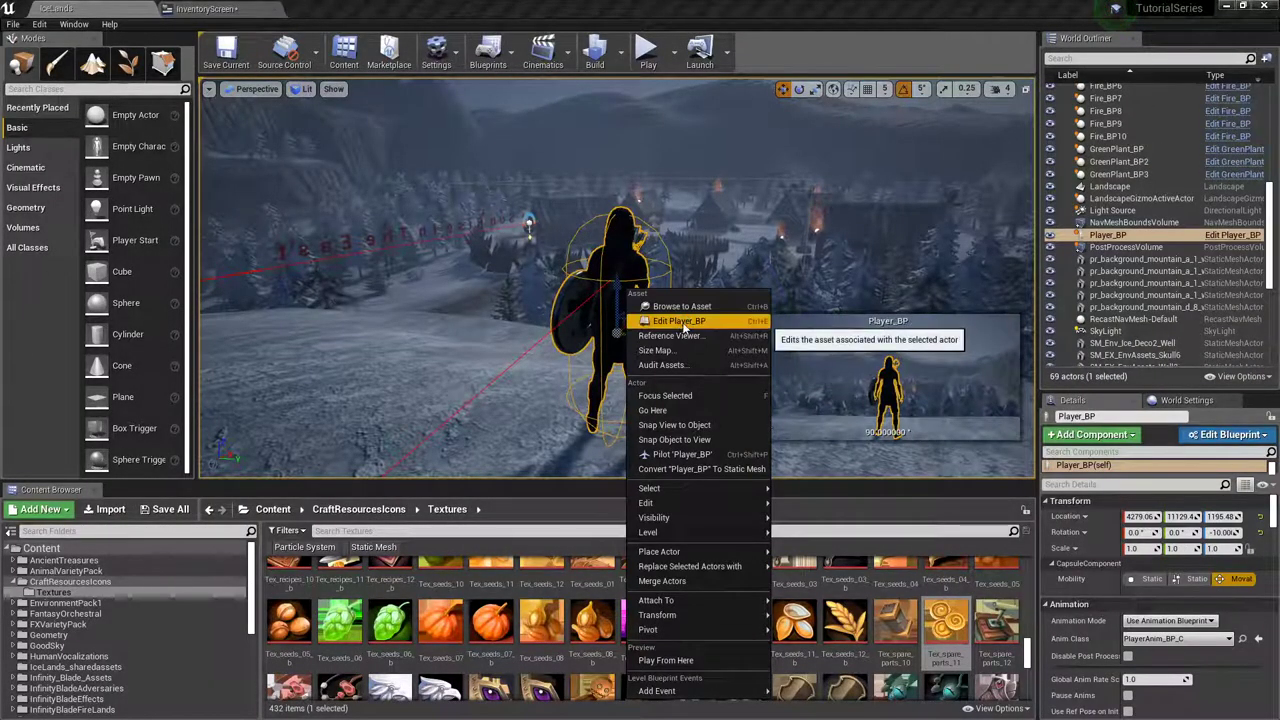
click(683, 325)
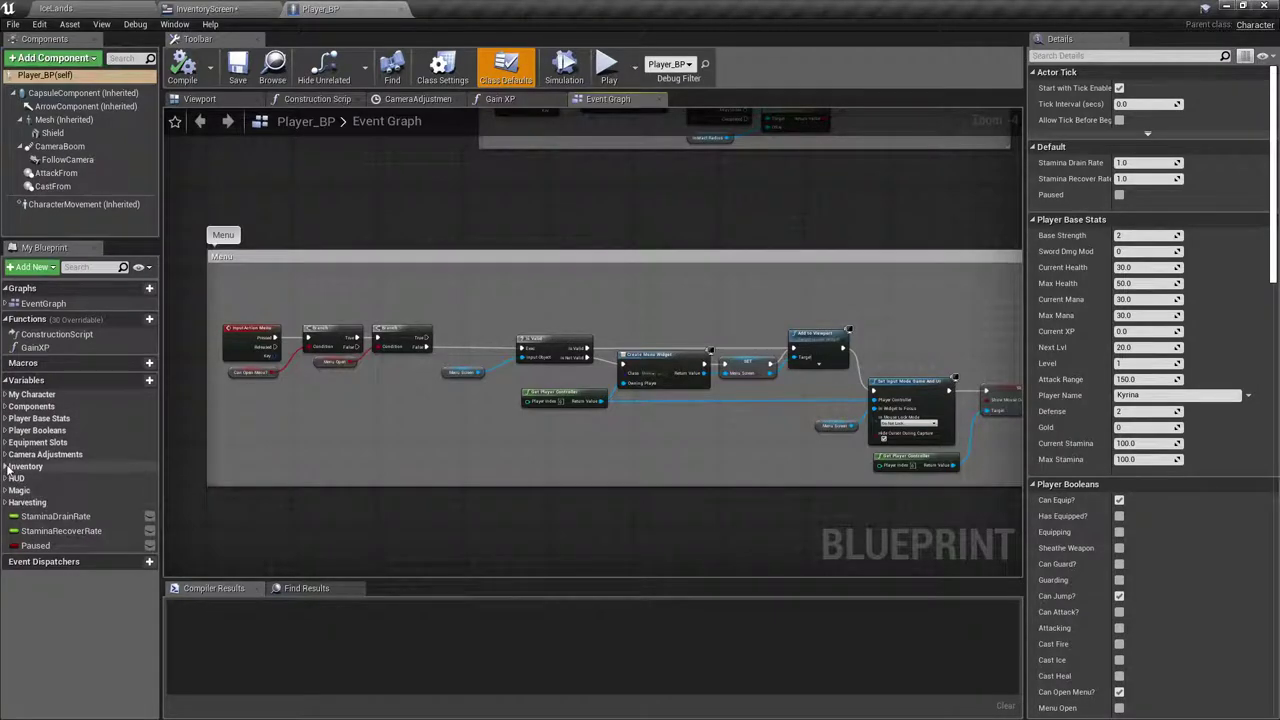
Step: Move the Gold variable from Player Base Stats into the Inventory category and compile Player_BP
click(6, 467)
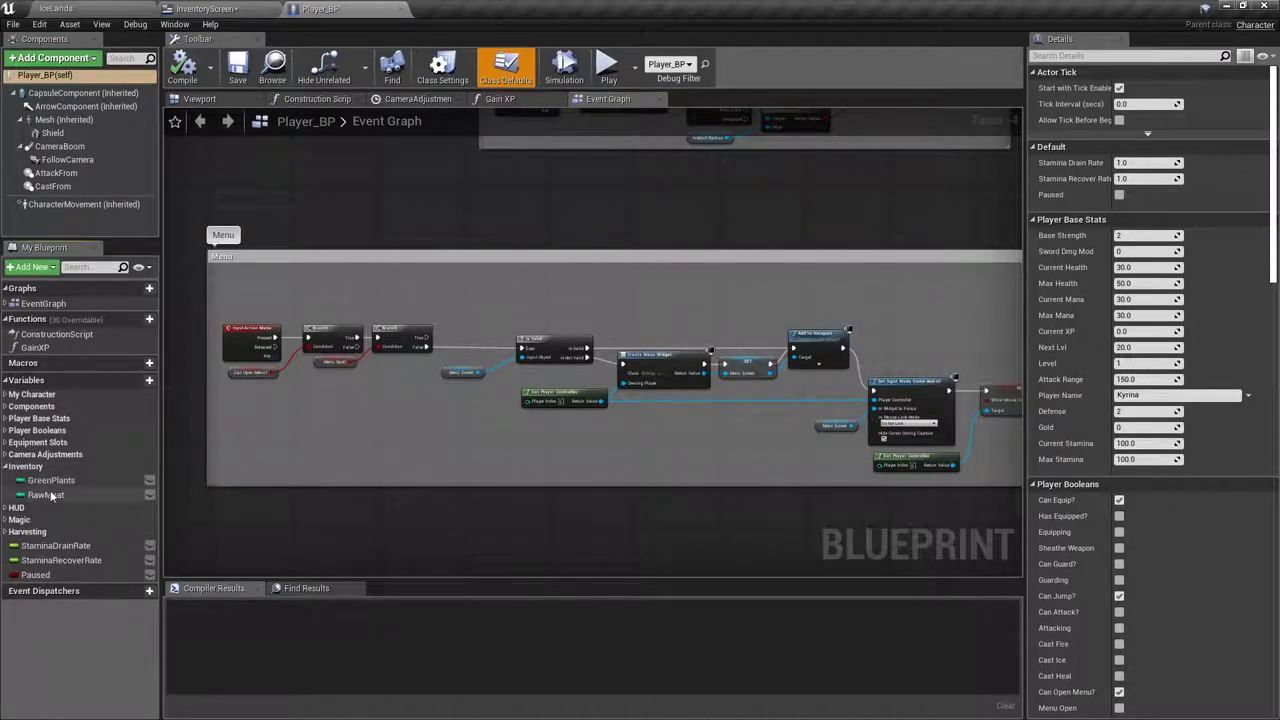
click(6, 419)
click(54, 610)
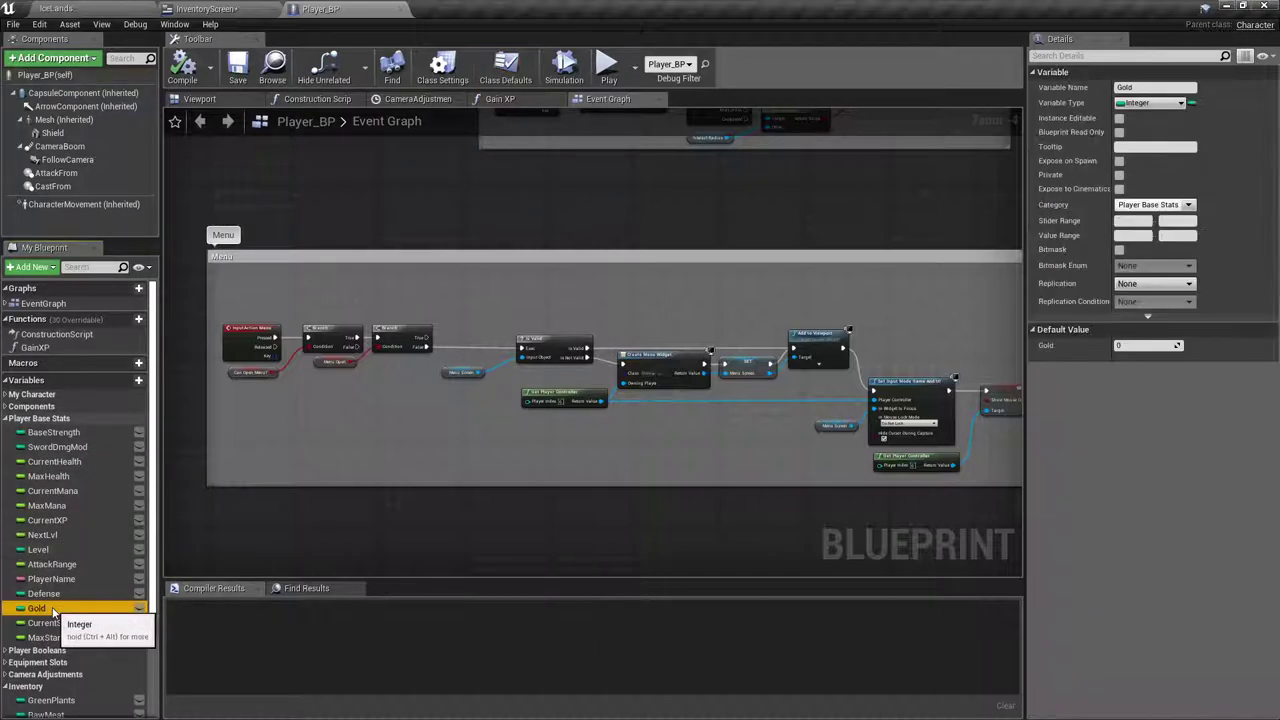
drag(54, 610, 35, 688)
scroll(36, 670, down, 1)
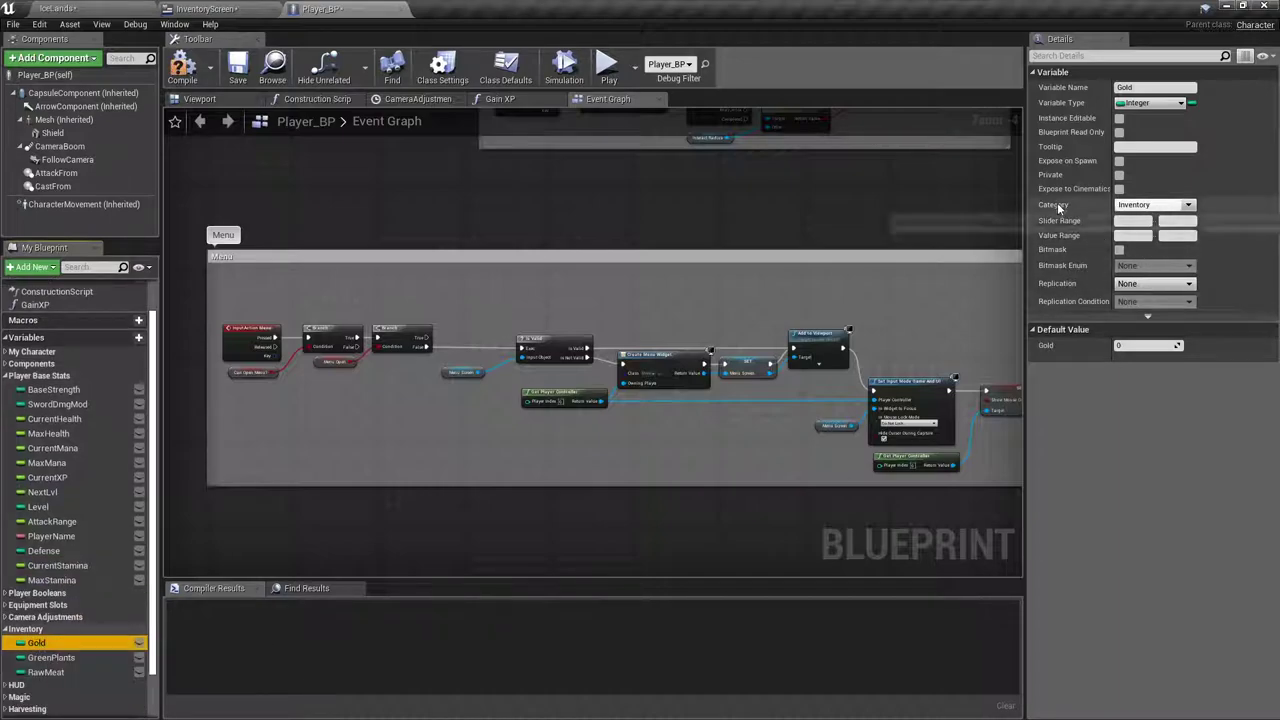
click(1186, 205)
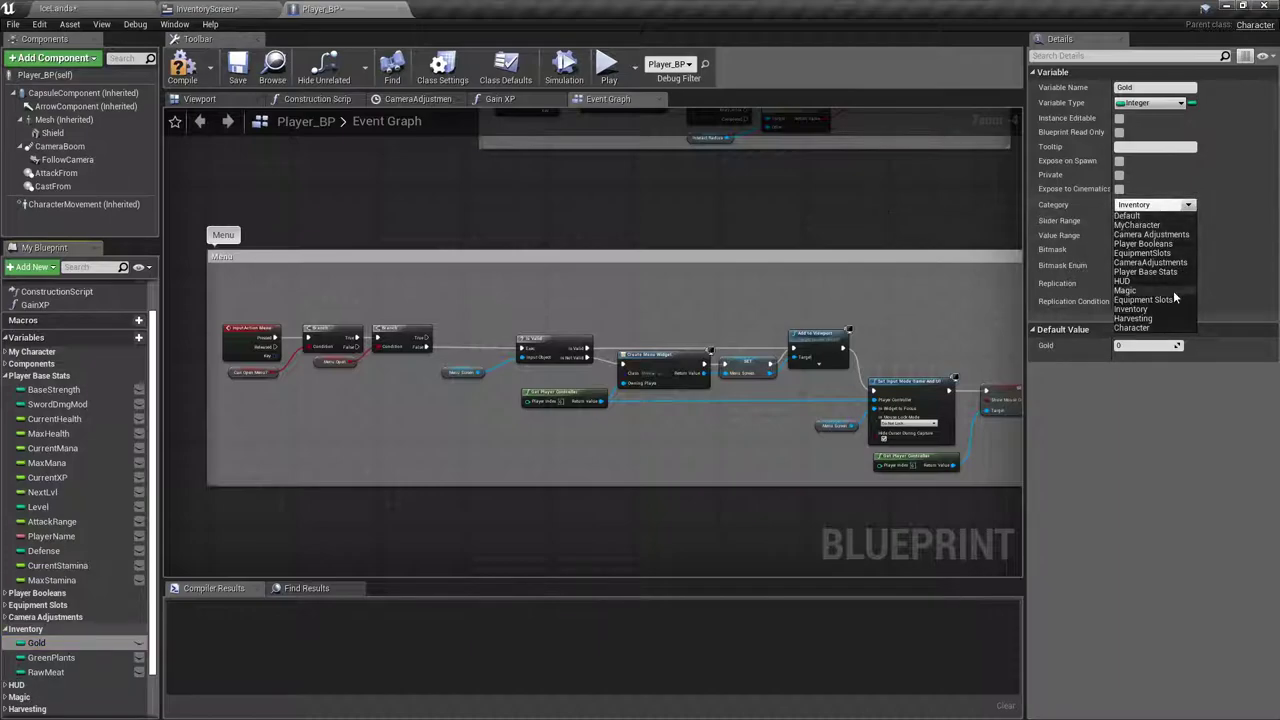
click(1196, 206)
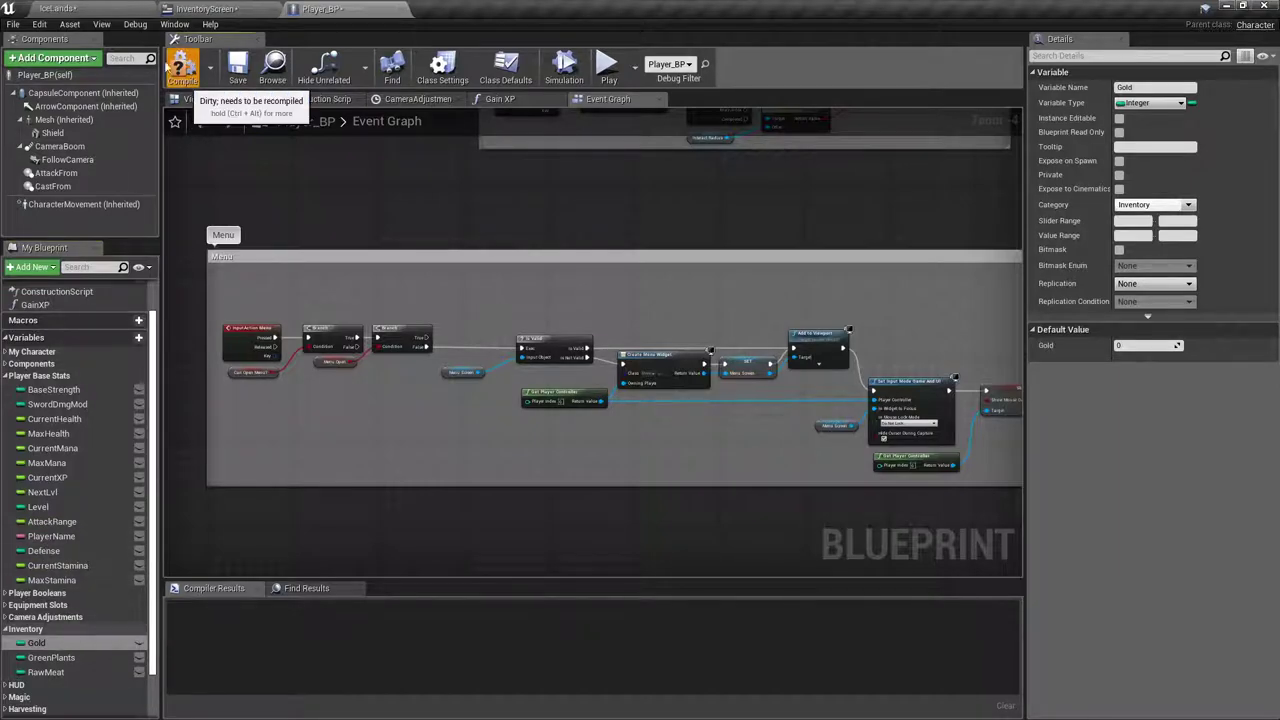
click(183, 64)
click(212, 8)
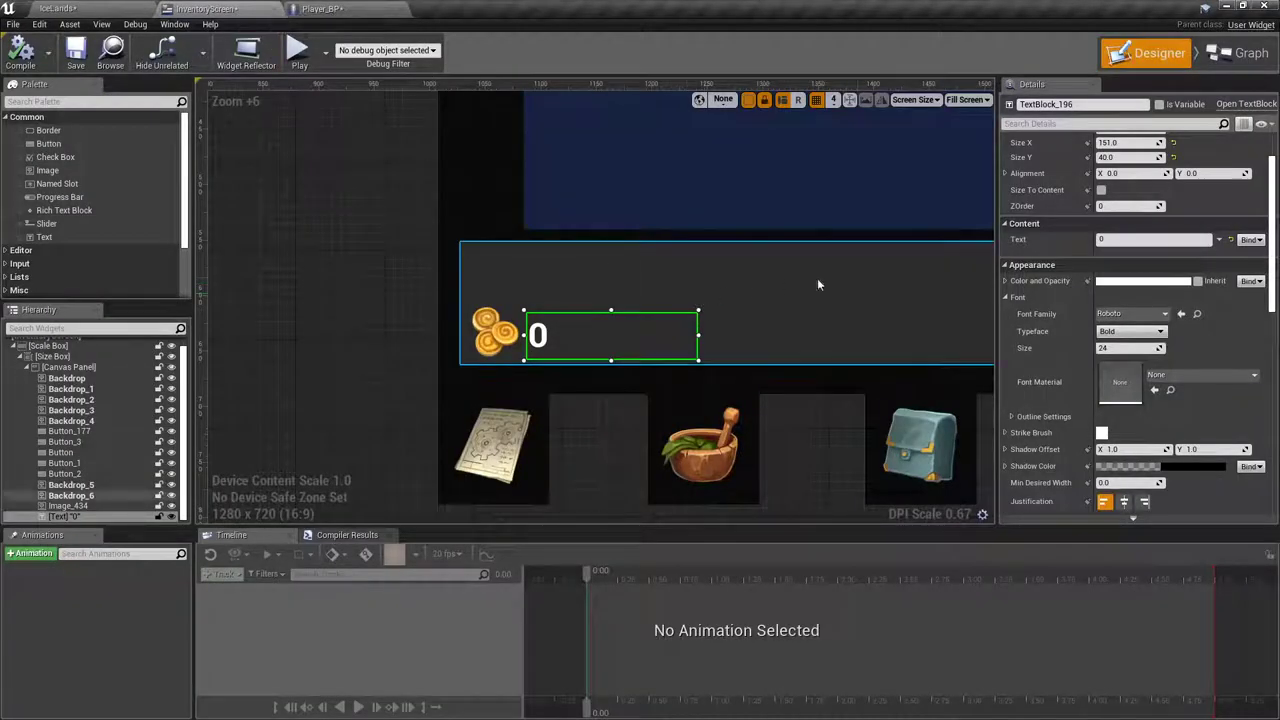
Step: Create a new Text binding function for the coin label, then open GetText_0 through GetText_3
click(1252, 240)
click(1230, 252)
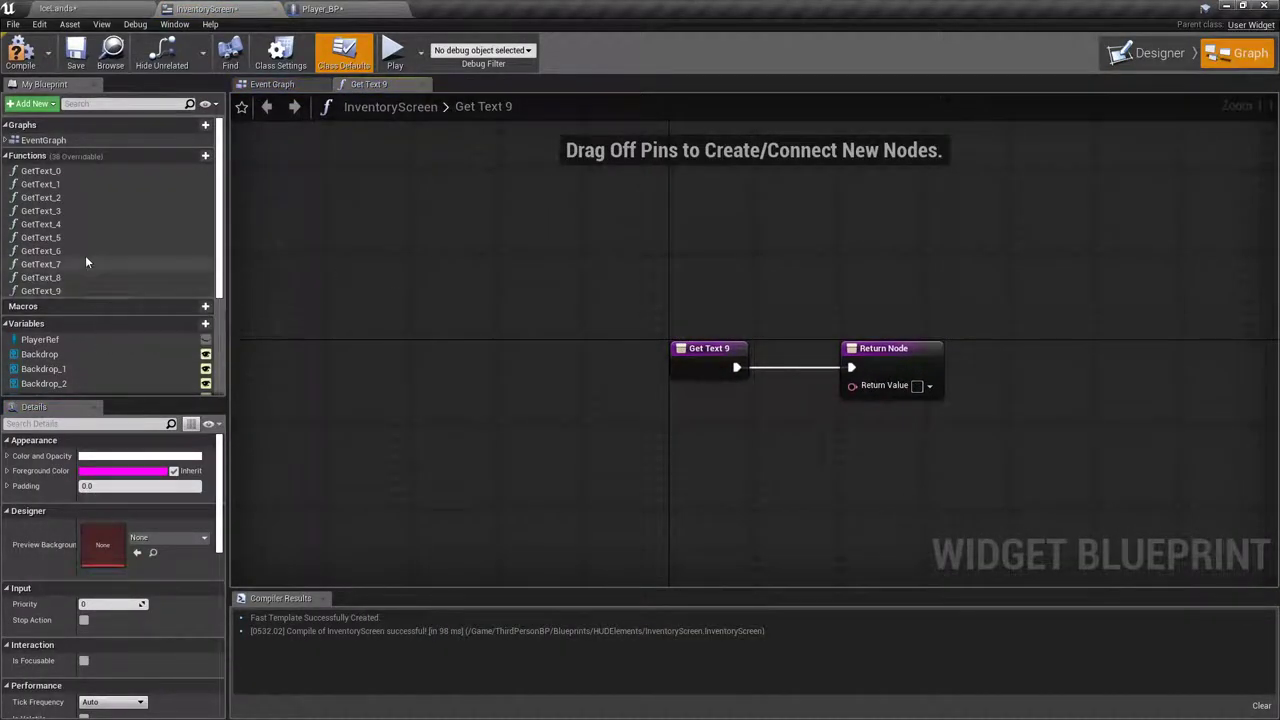
double_click(70, 170)
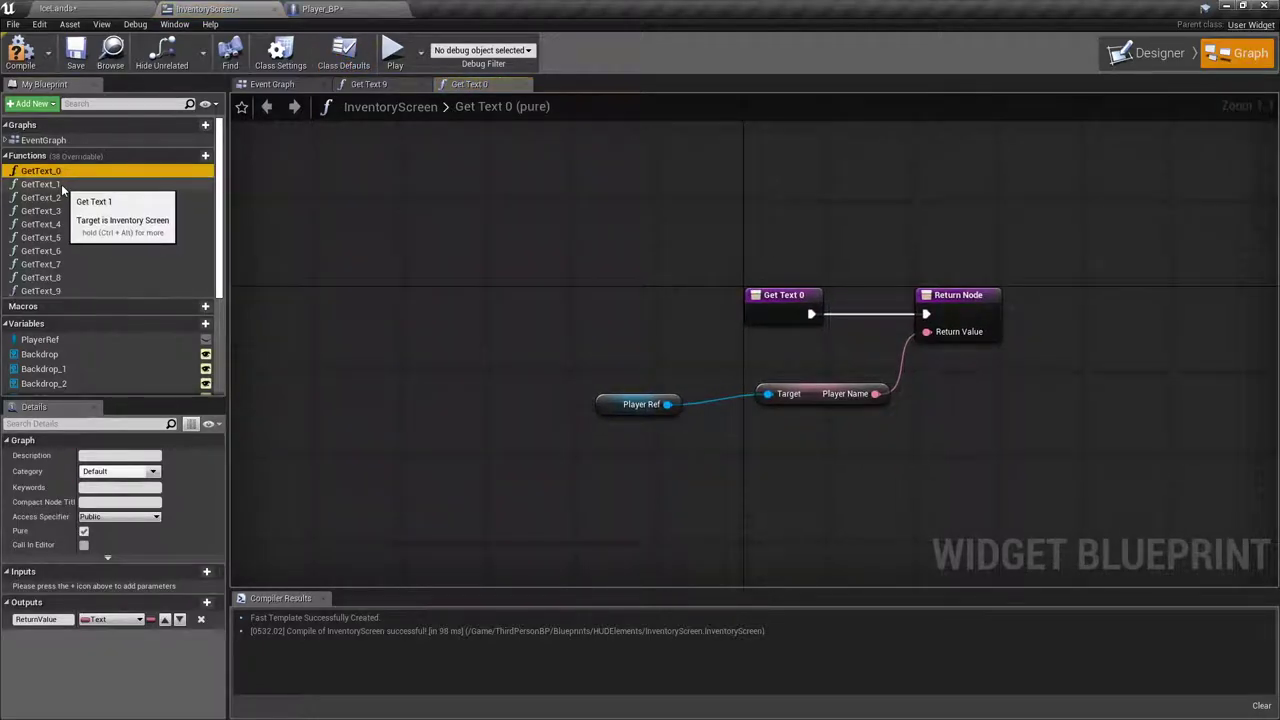
double_click(62, 185)
click(57, 196)
double_click(57, 196)
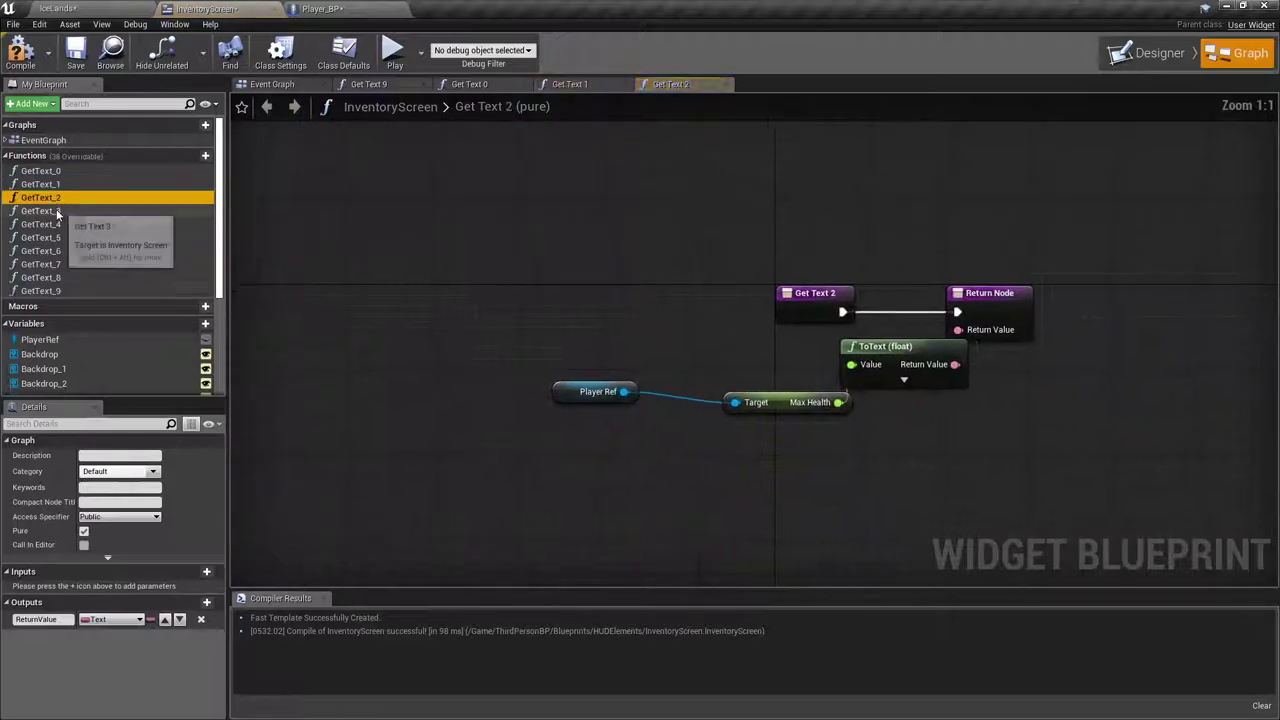
double_click(57, 211)
Step: Inspect GetText_4 through GetText_8, including GetText_8, which returns Gold
double_click(56, 224)
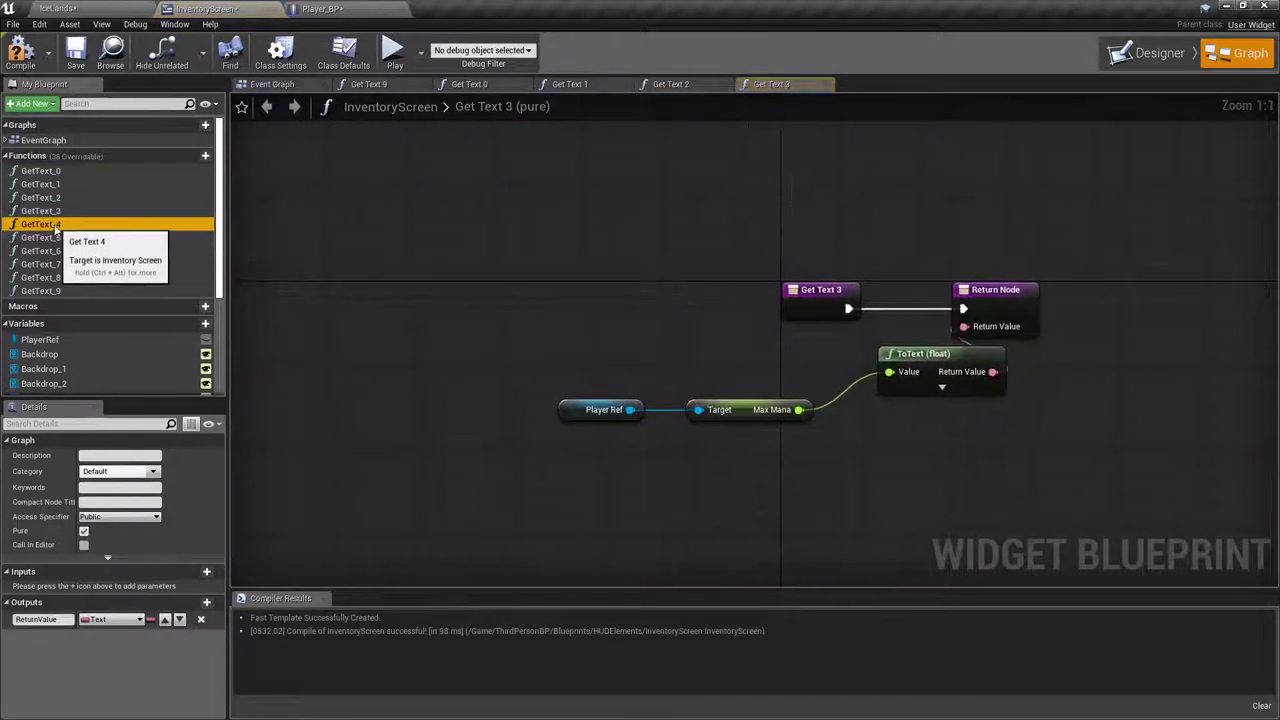
click(56, 238)
double_click(56, 238)
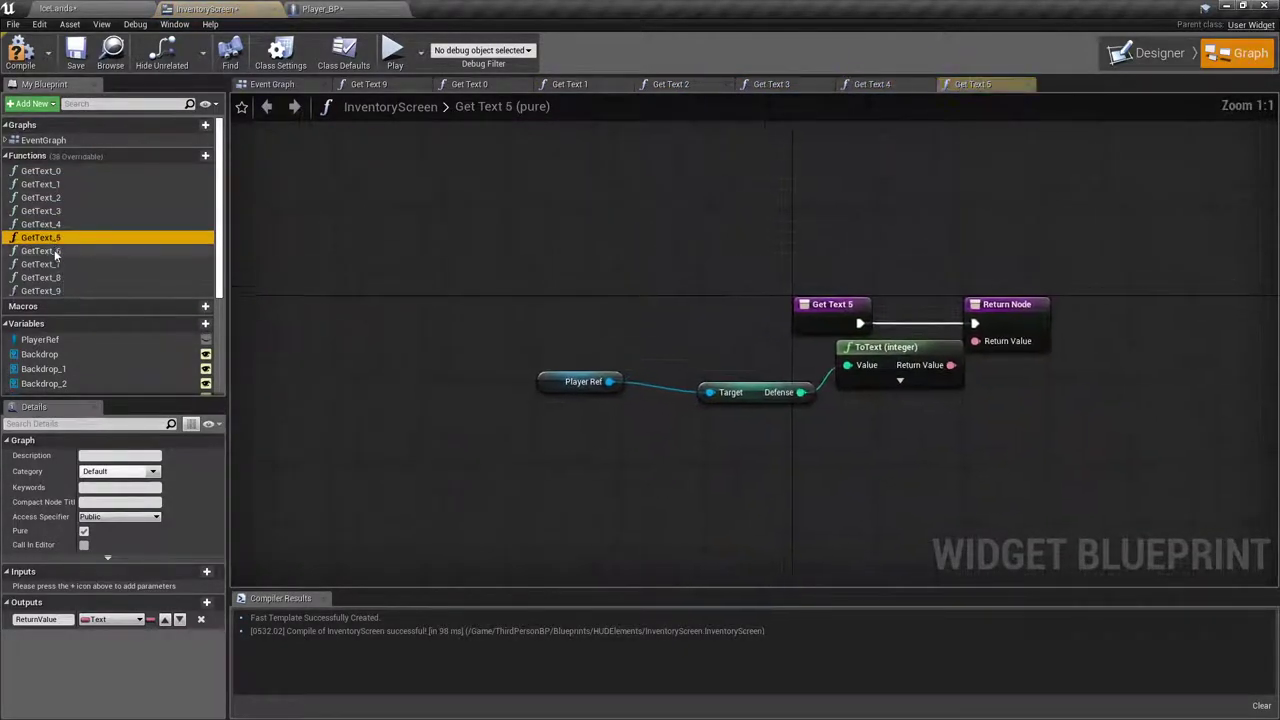
double_click(56, 251)
double_click(55, 265)
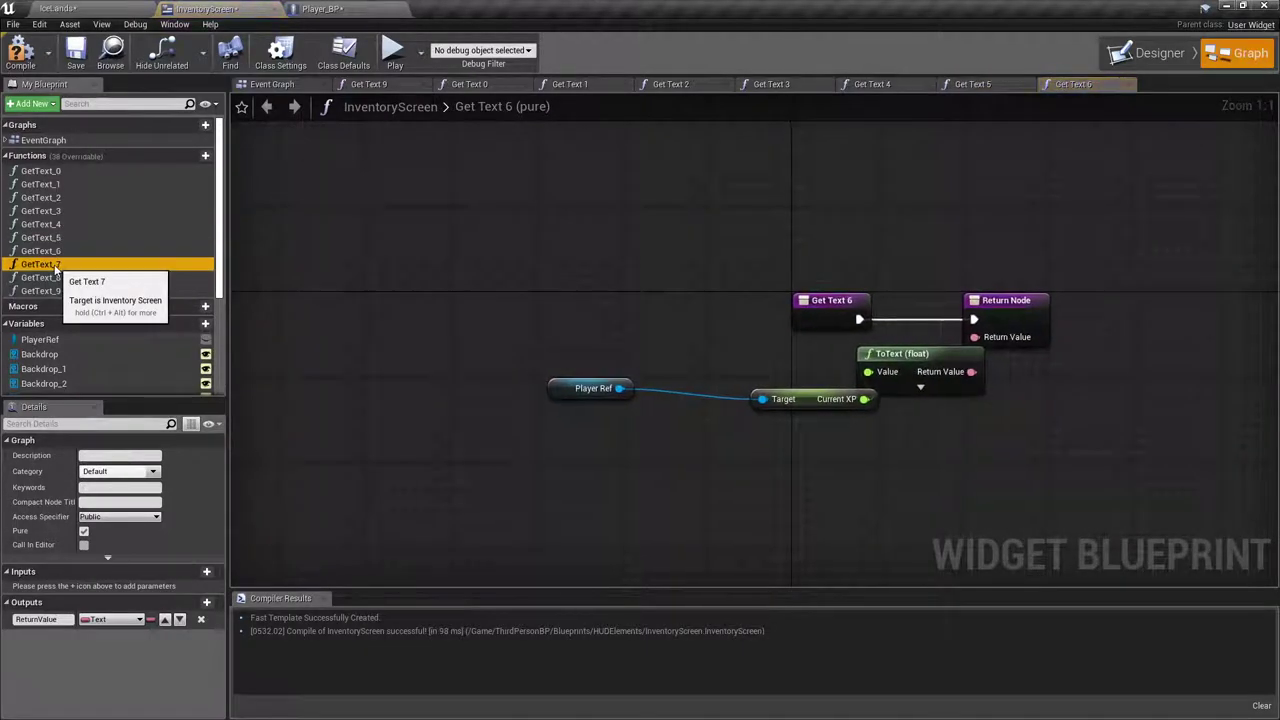
double_click(52, 278)
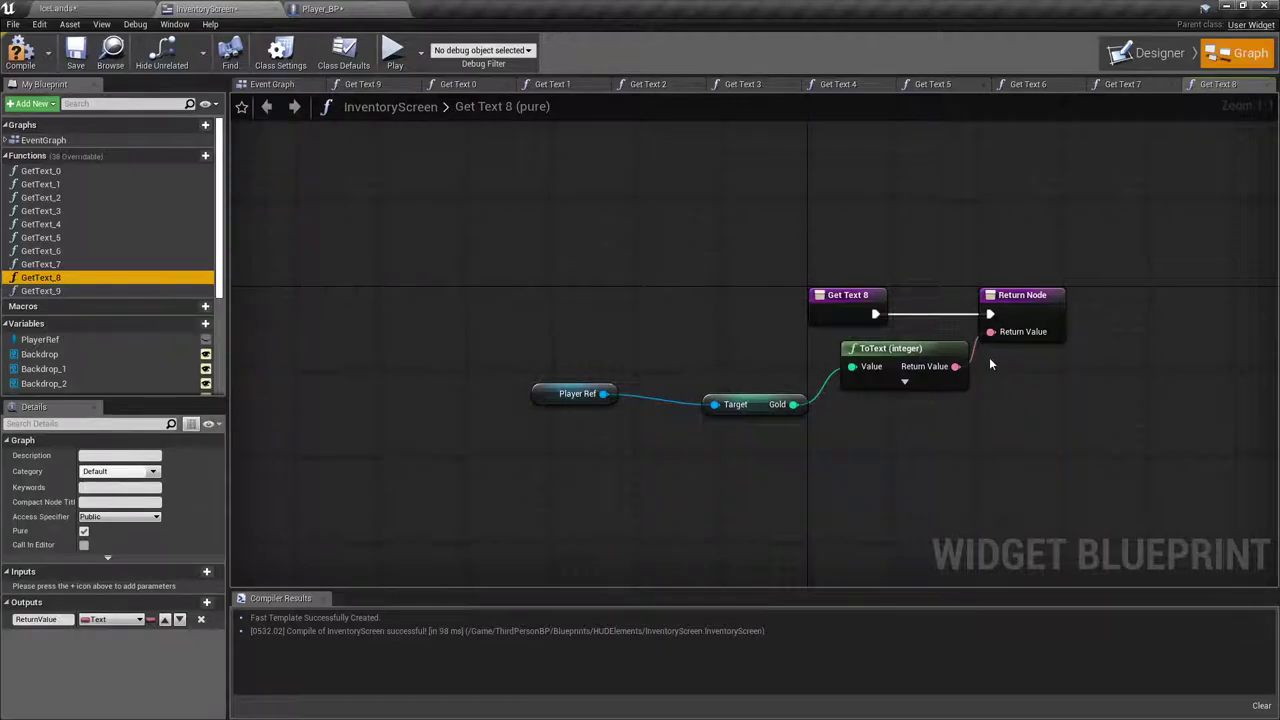
click(275, 84)
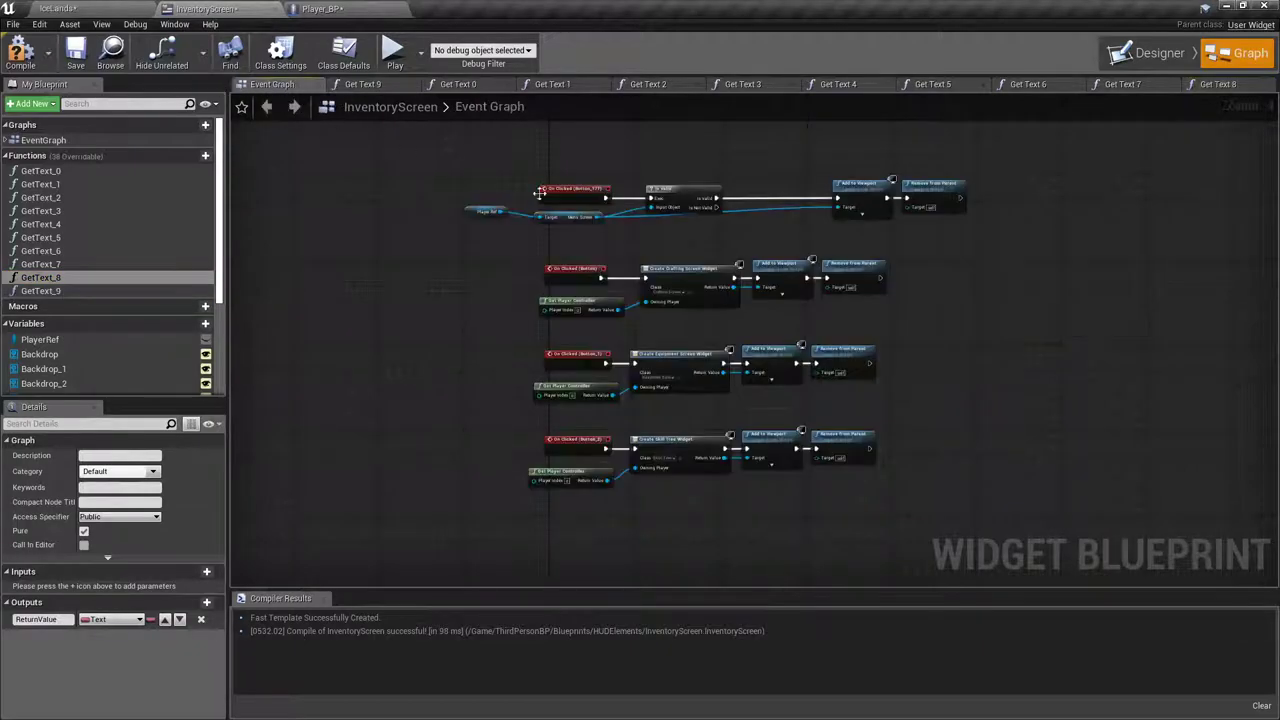
Step: Bind the coin label's Text to the GetText_8 function
click(1148, 53)
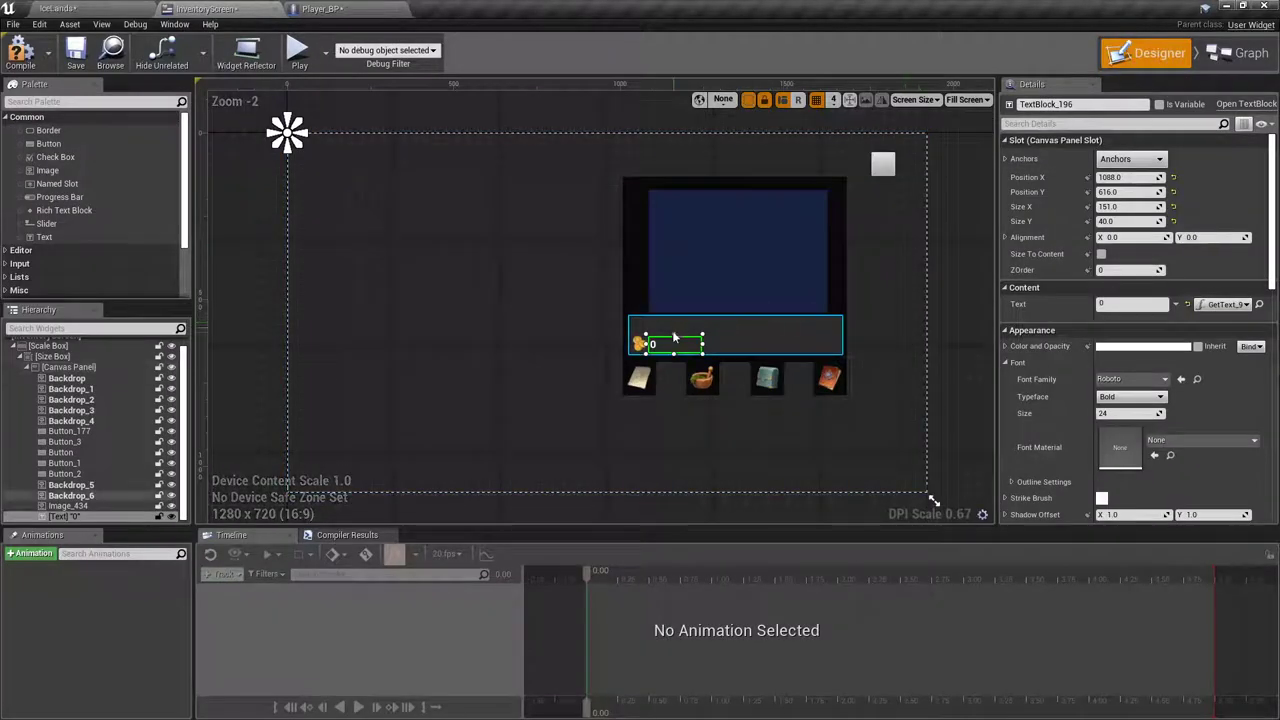
click(1237, 306)
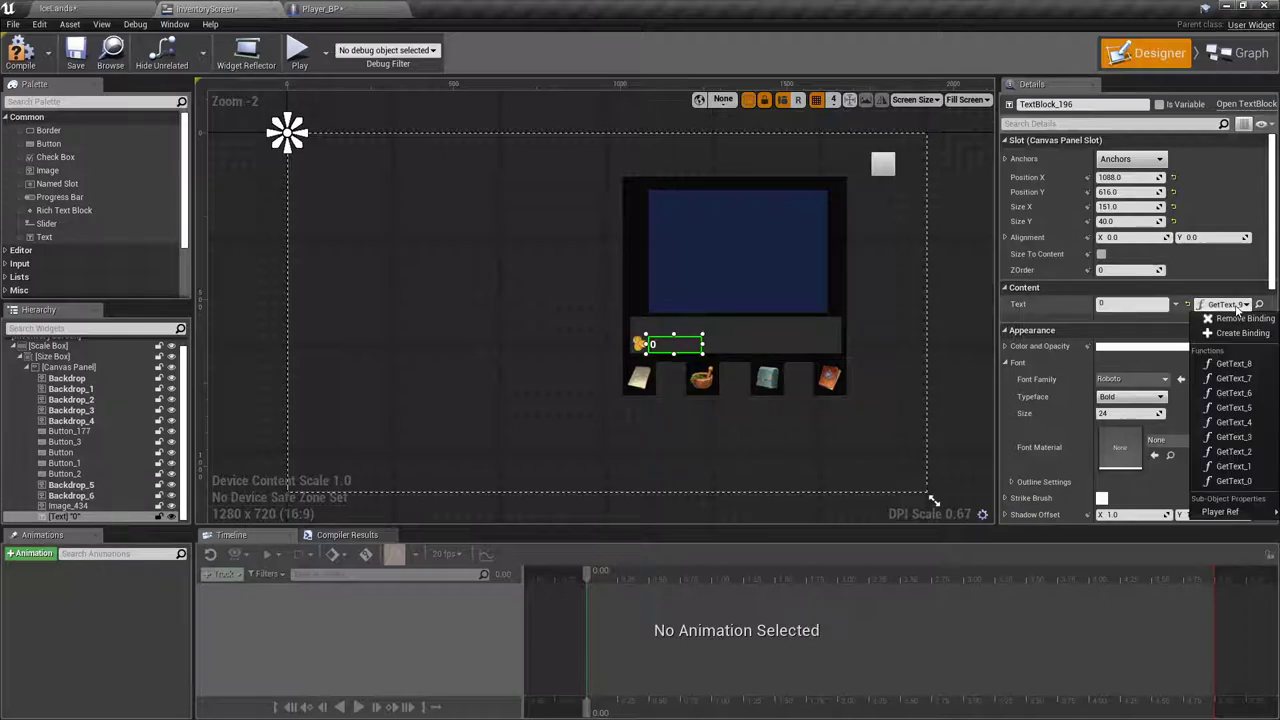
click(1245, 369)
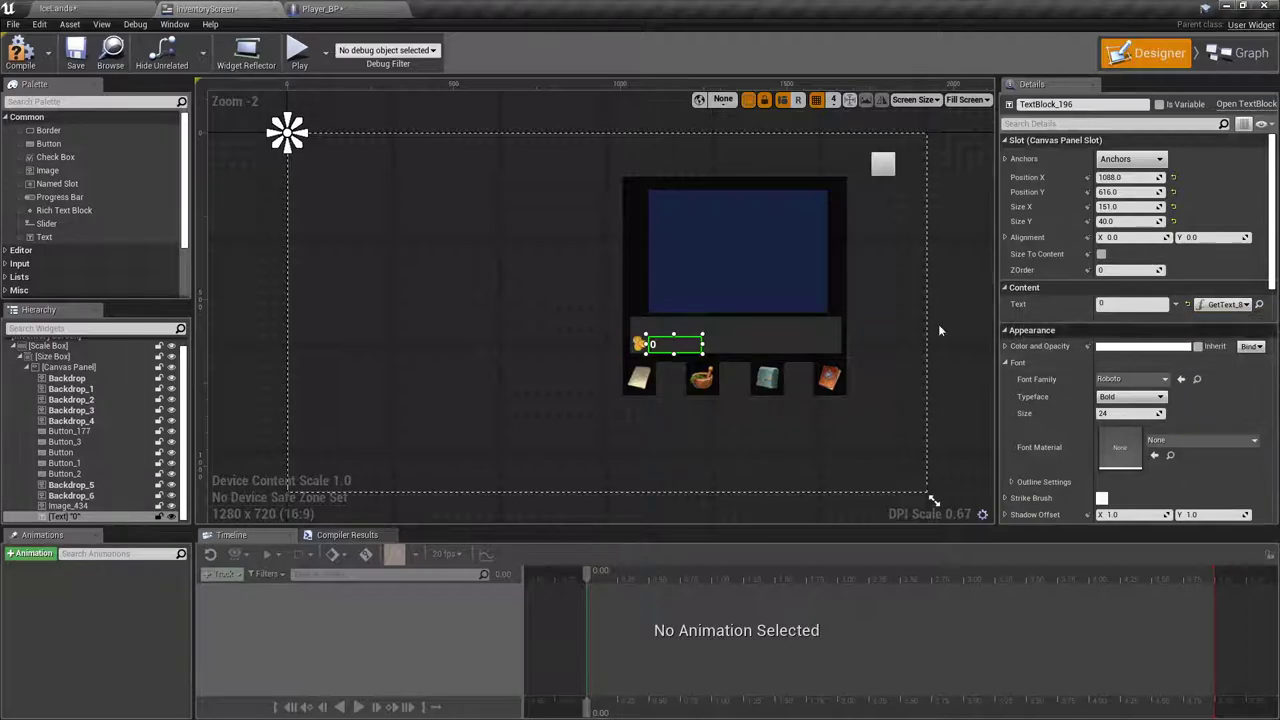
Step: Make the coin label Roboto Italic at font size 30 and compile the widget
scroll(650, 340, up, 5)
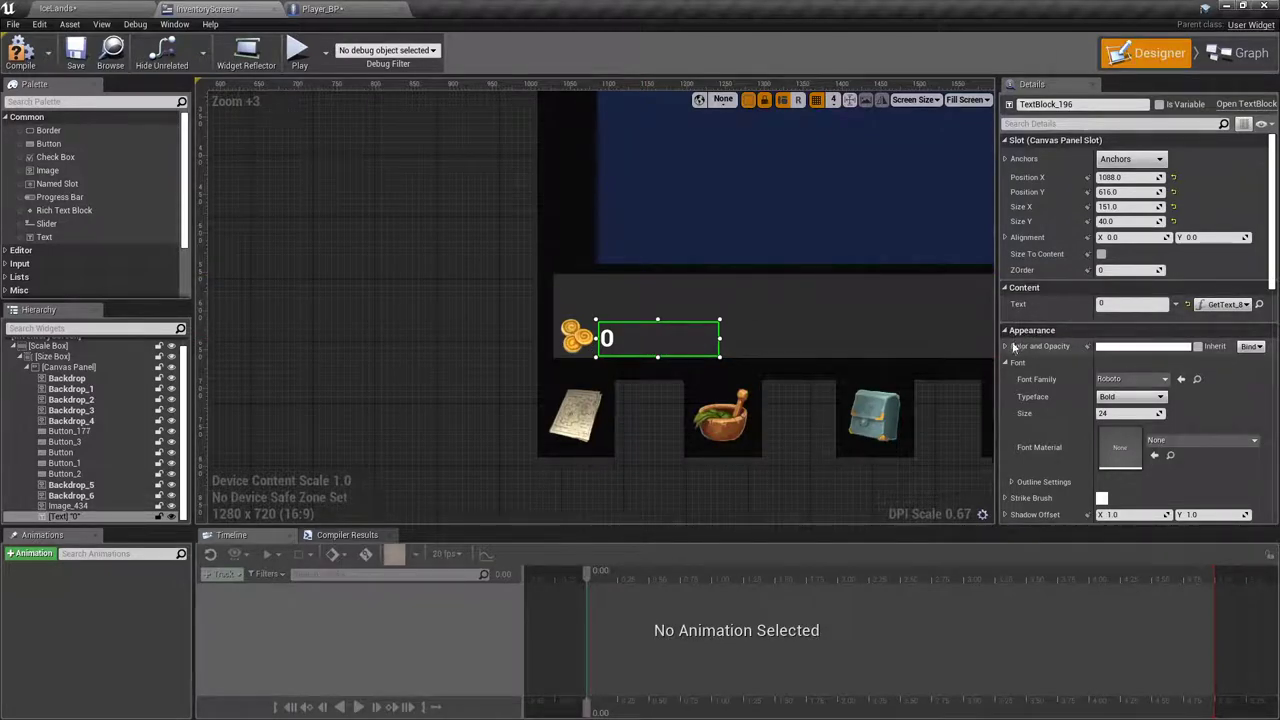
click(1131, 399)
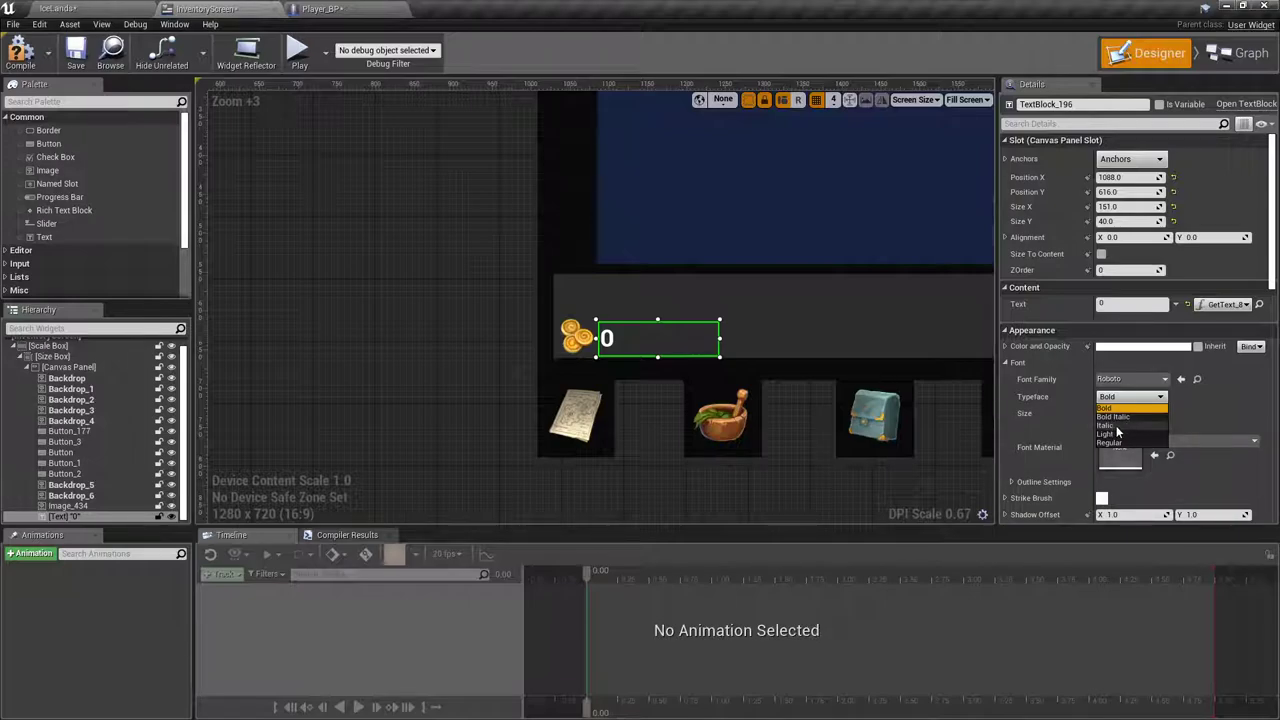
click(1116, 426)
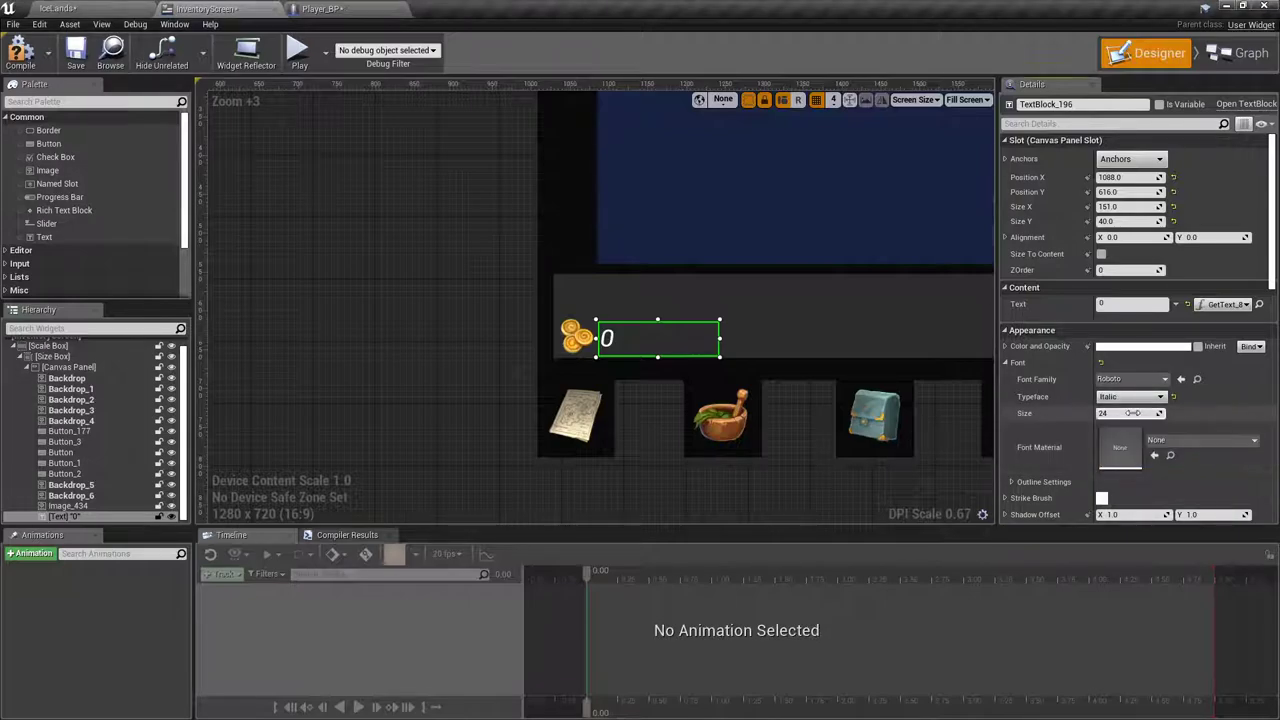
drag(1128, 413, 990, 410)
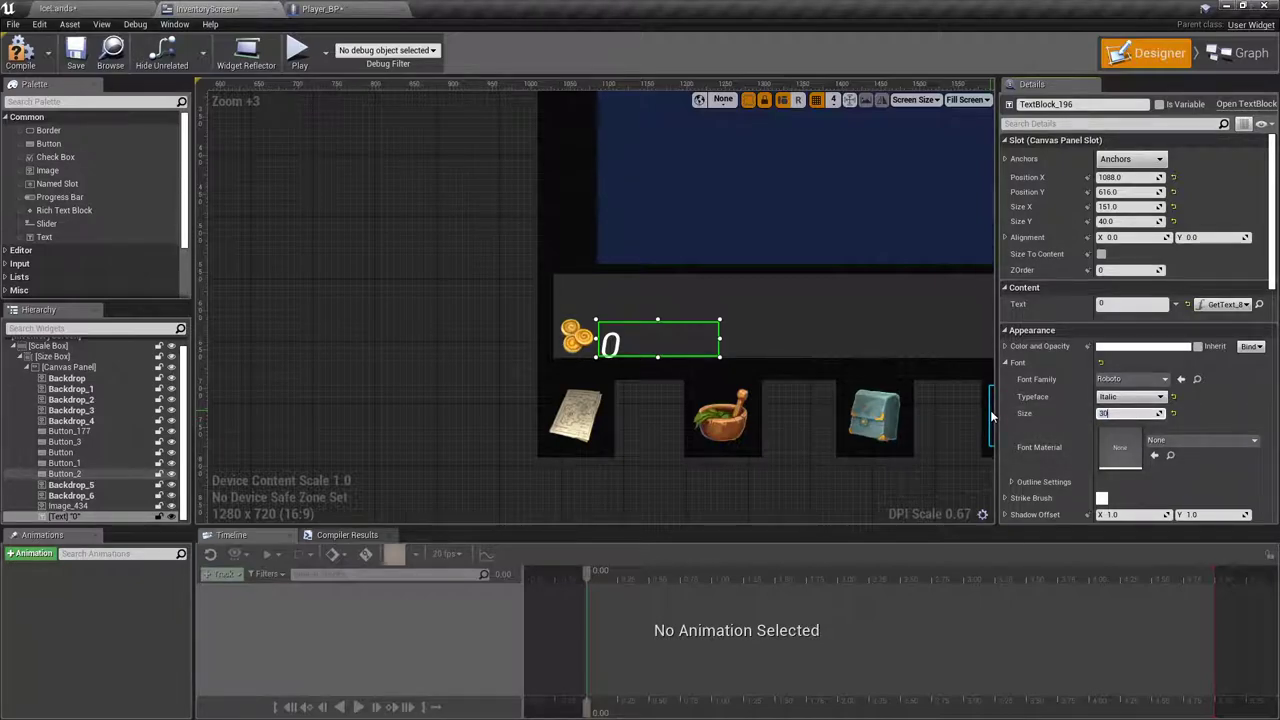
click(466, 348)
click(623, 348)
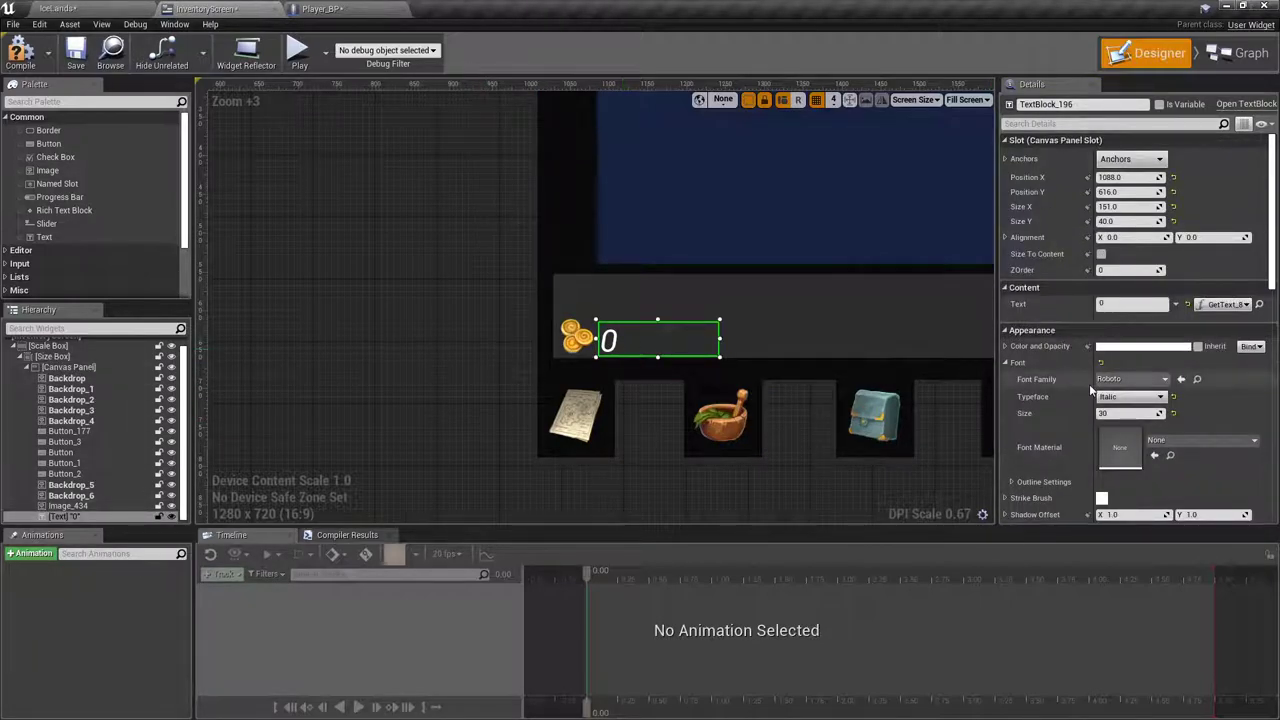
scroll(1089, 384, down, 3)
scroll(1089, 384, up, 3)
click(24, 66)
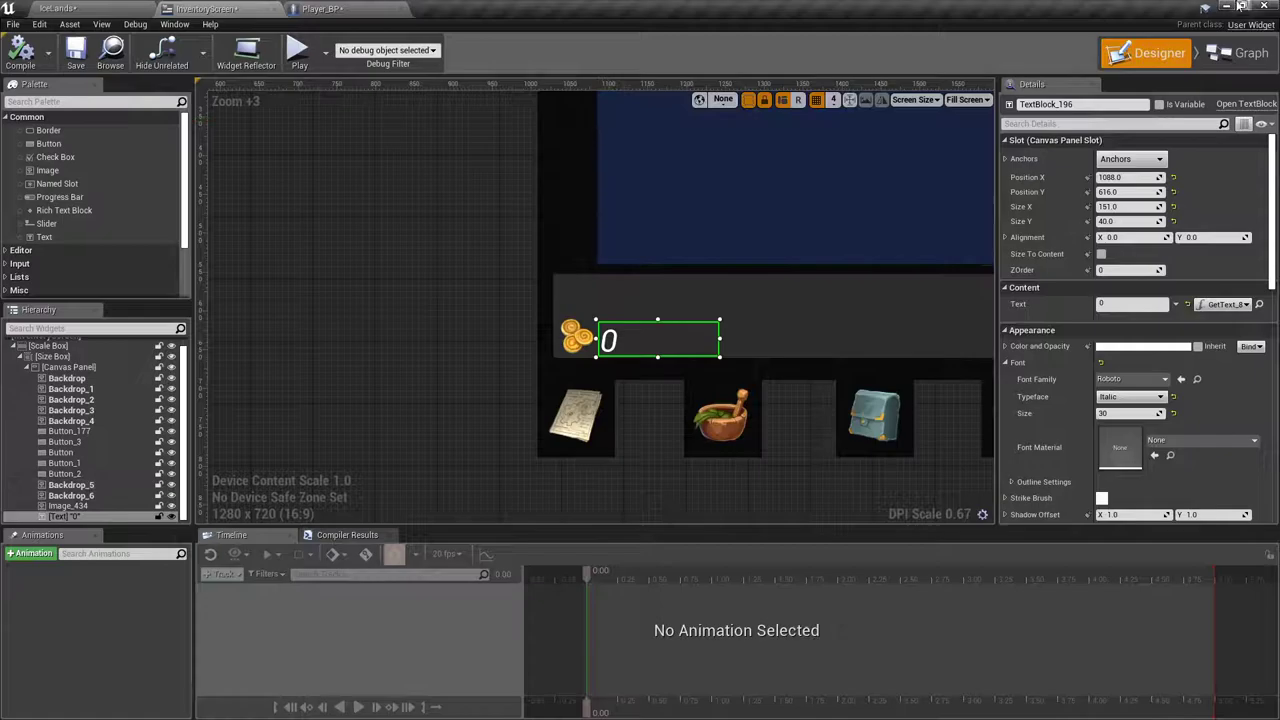
click(1226, 7)
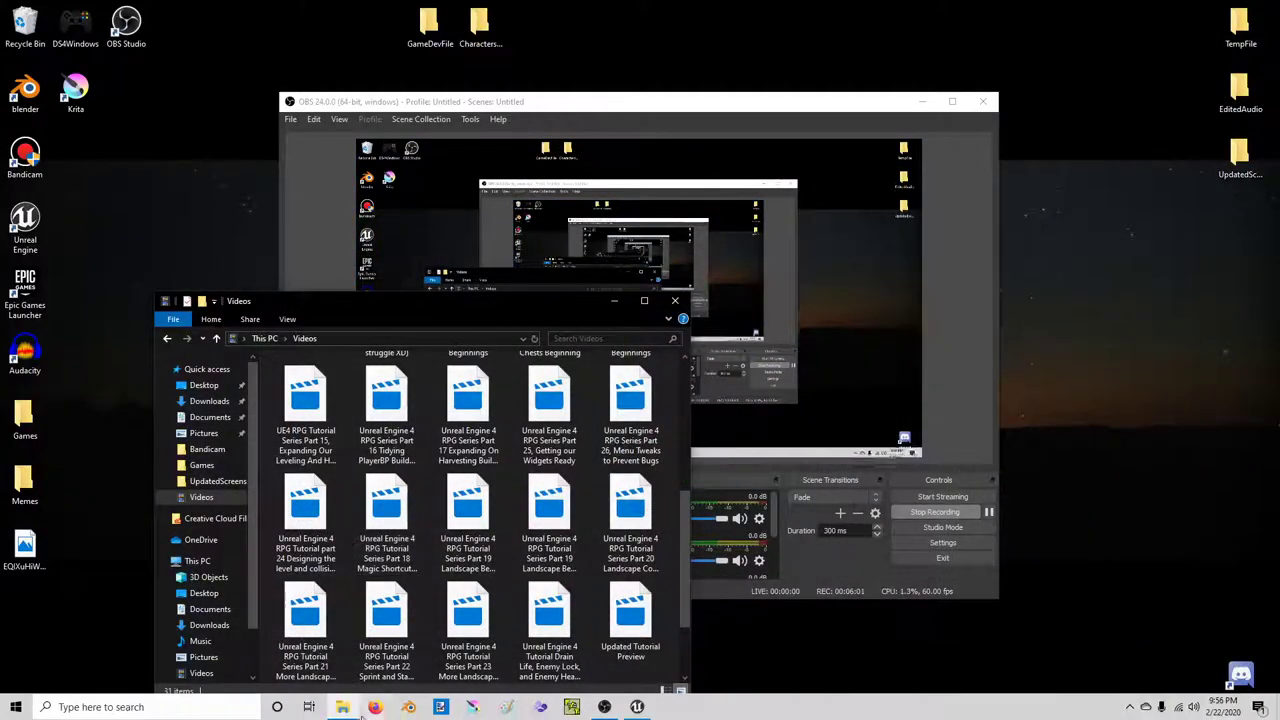
Step: Browse dafont.com's Gothic > Medieval fonts in Firefox, then bring the Unreal widget editor back
click(376, 708)
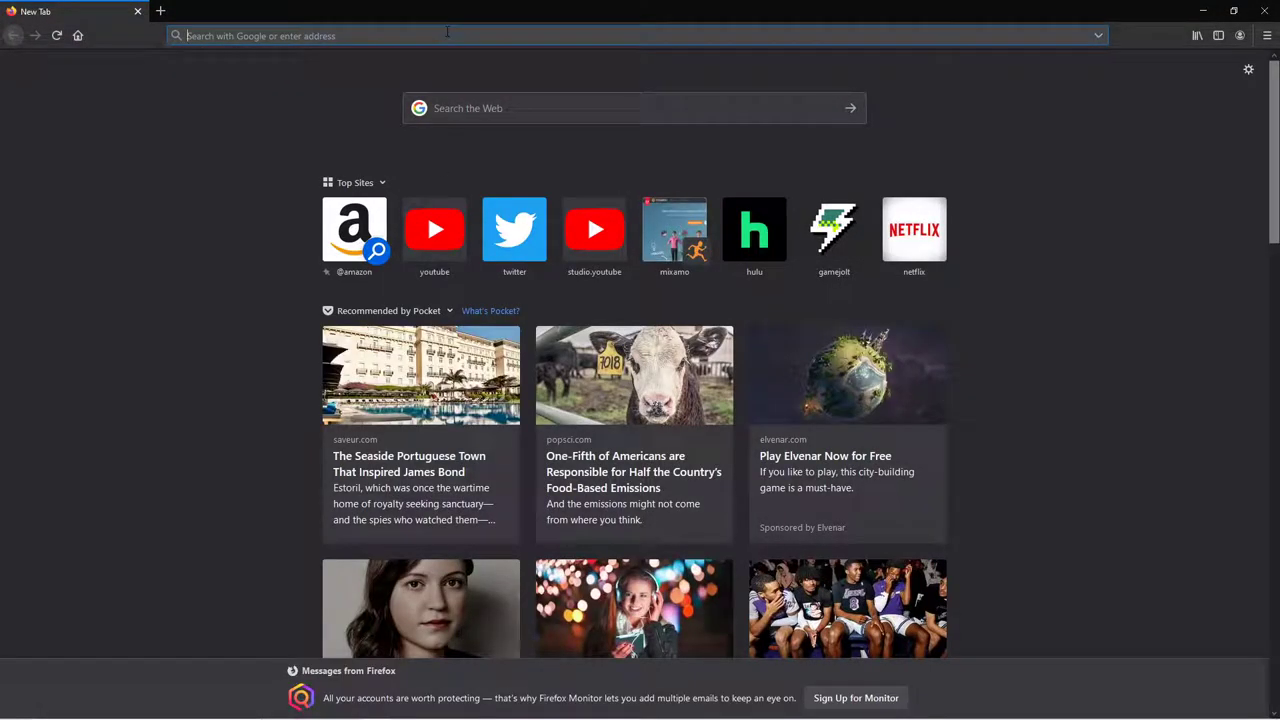
text(google)
key(Return)
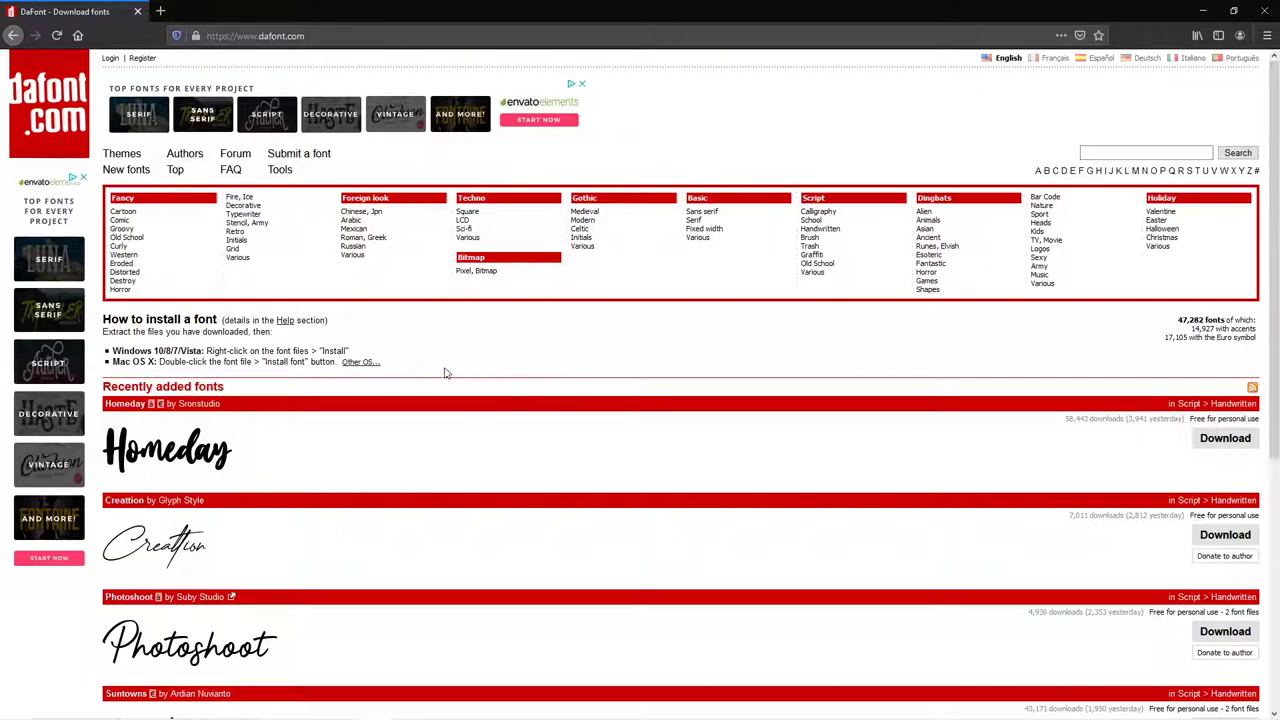
click(590, 213)
scroll(204, 447, down, 2)
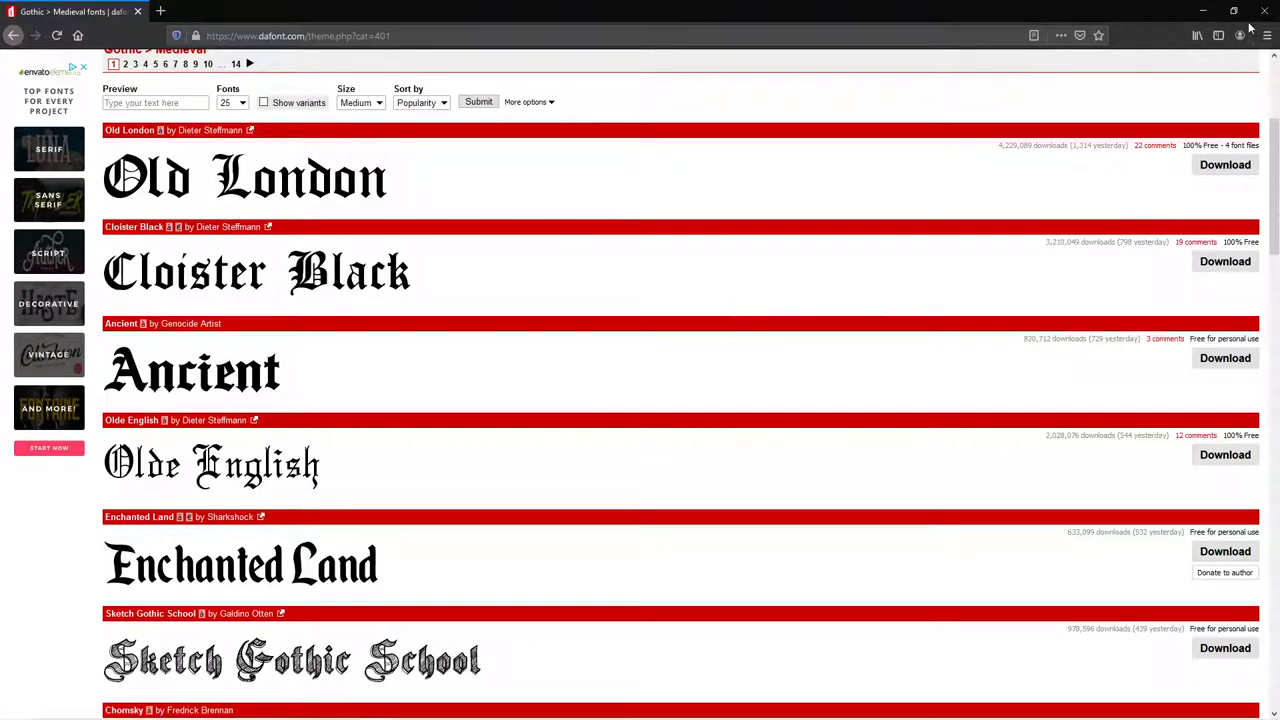
click(1205, 12)
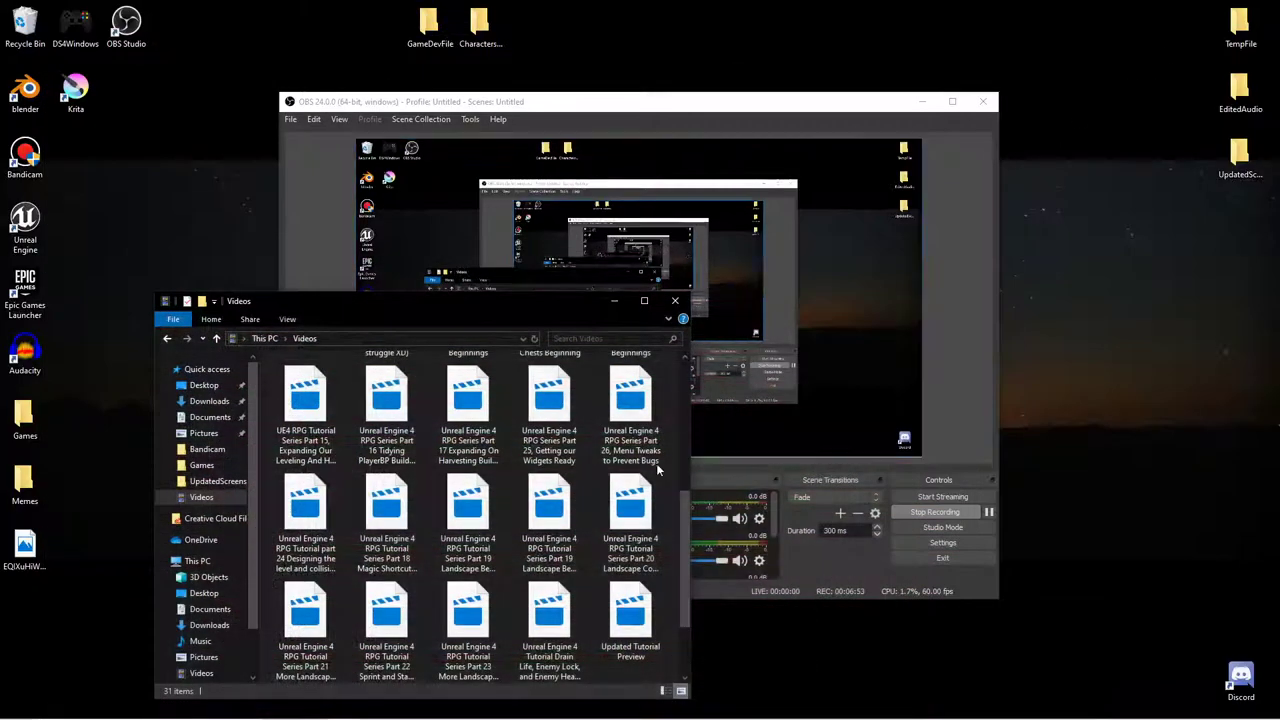
click(637, 707)
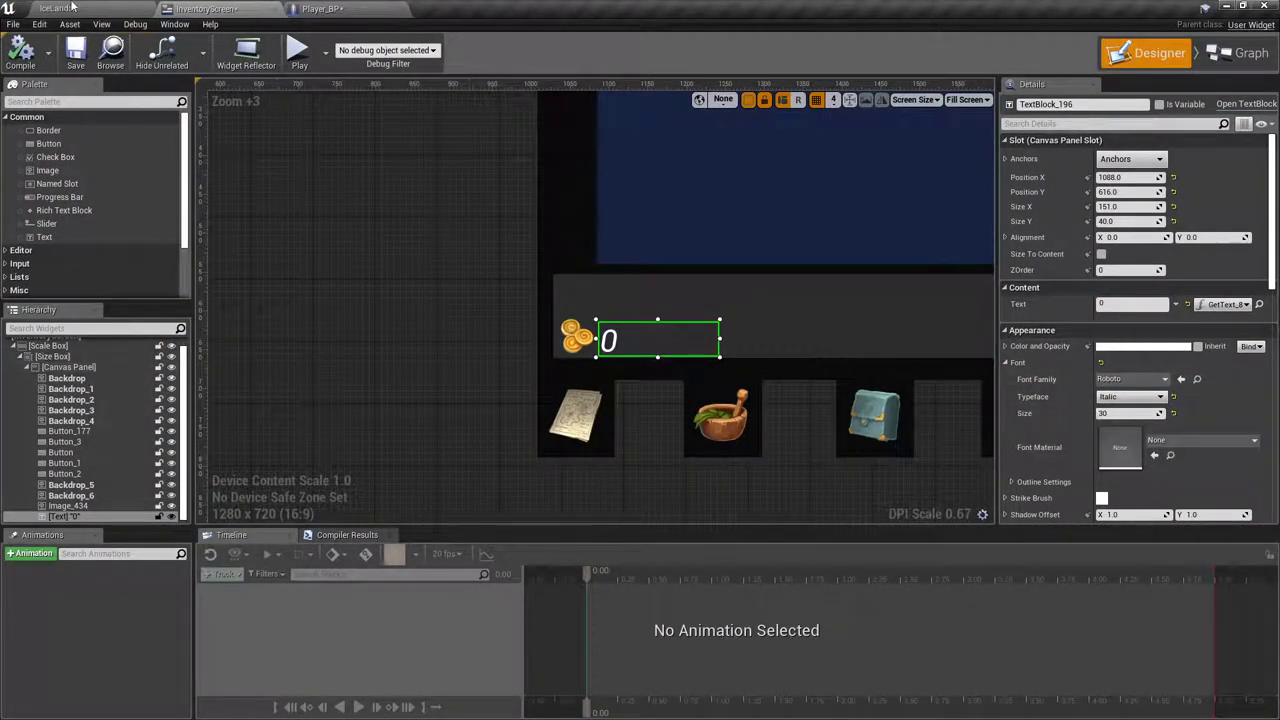
Step: Duplicate the inventory backdrop and shrink the copy into a small box above the panel
scroll(422, 217, down, 4)
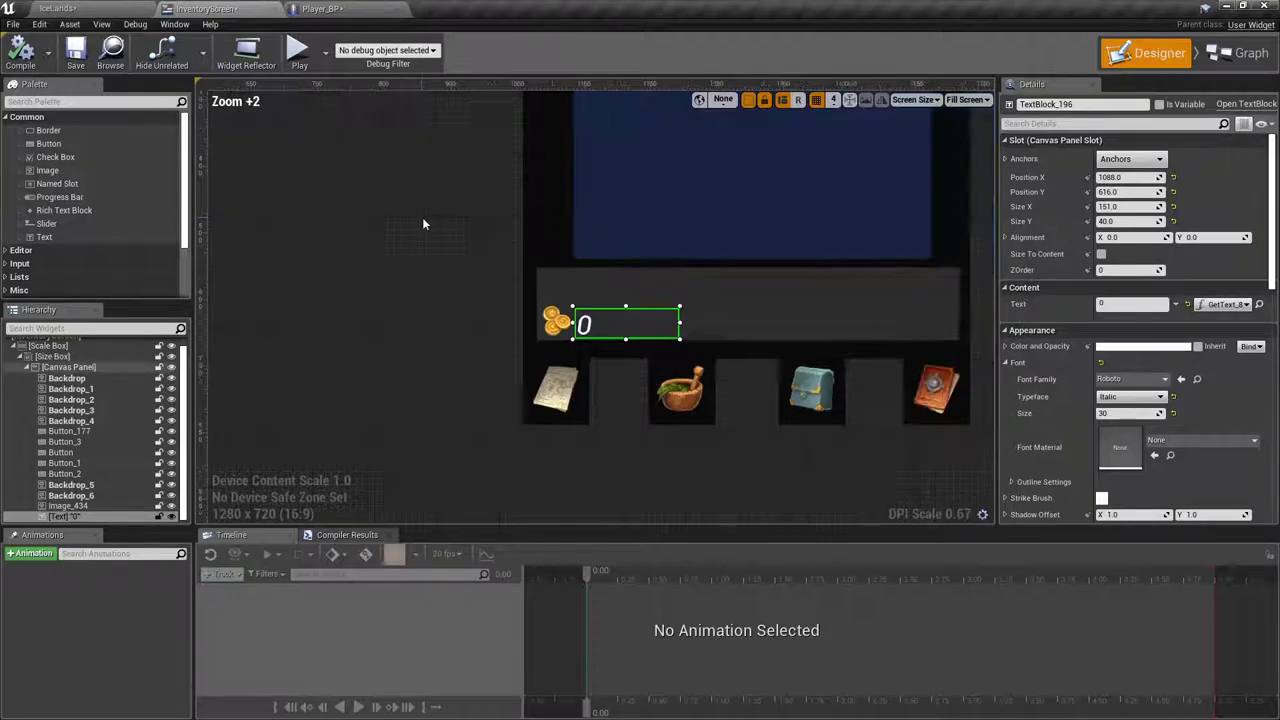
right_drag(414, 206, 400, 288)
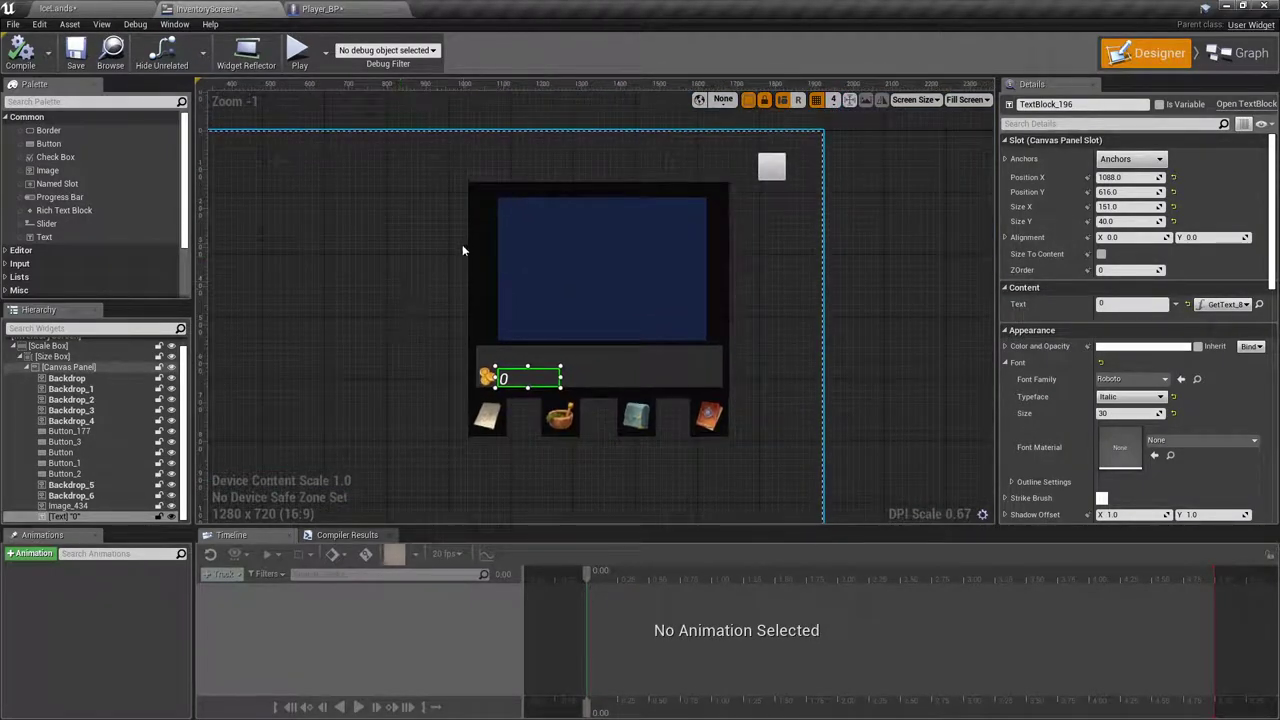
scroll(520, 235, up, 3)
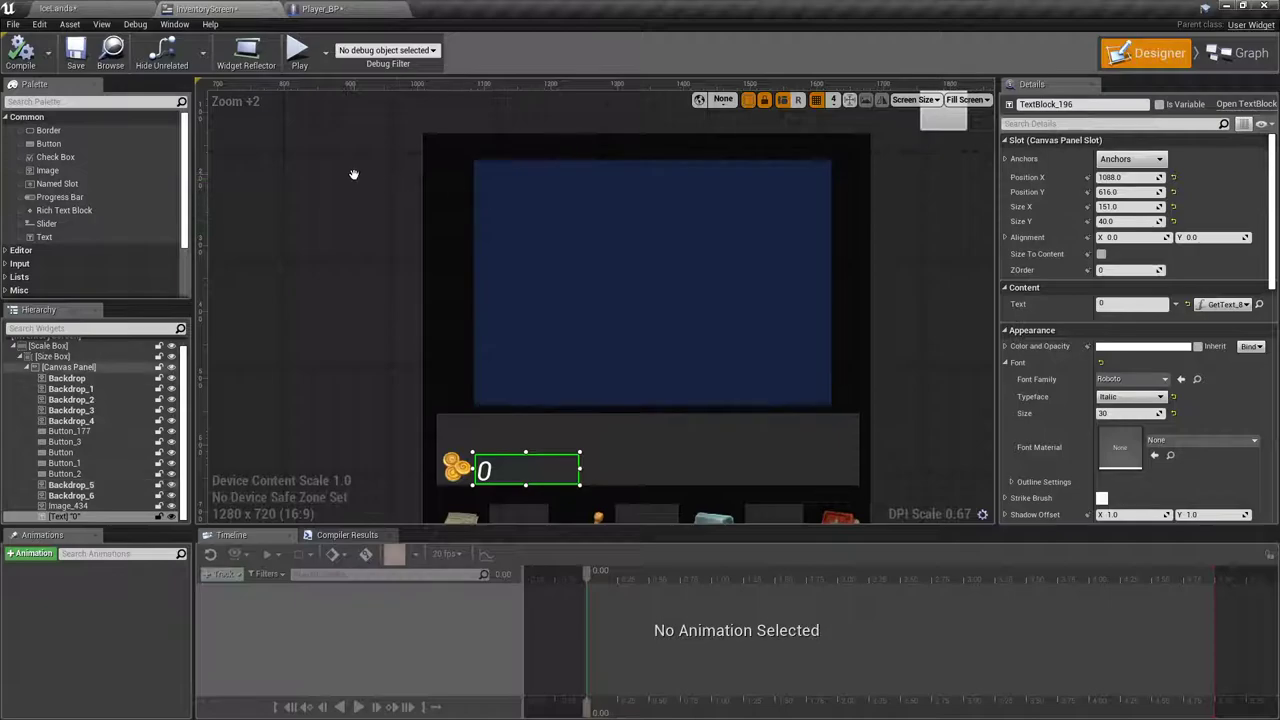
right_drag(428, 149, 450, 213)
click(472, 219)
right_click(472, 219)
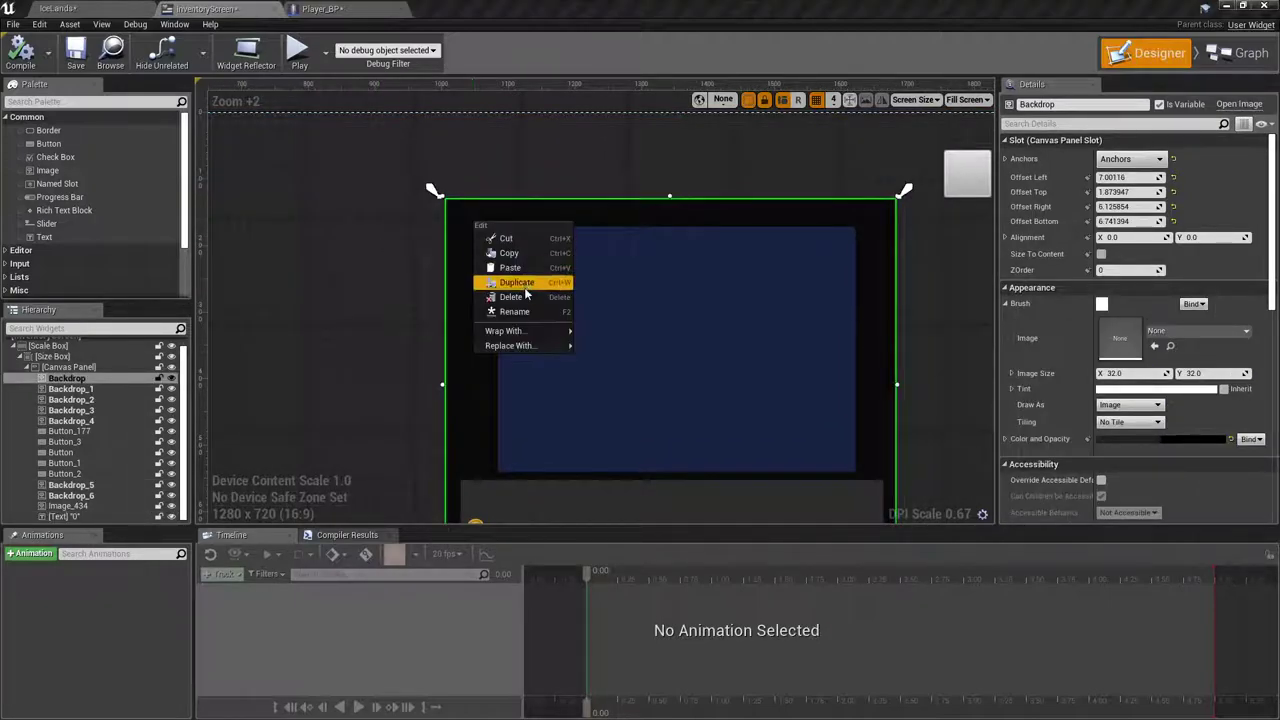
click(520, 283)
drag(484, 264, 256, 222)
right_drag(256, 222, 416, 212)
drag(785, 151, 525, 233)
drag(452, 288, 731, 165)
Step: Shorten the header box, align its bottom with the panel top, and add a text block
scroll(731, 158, down, 3)
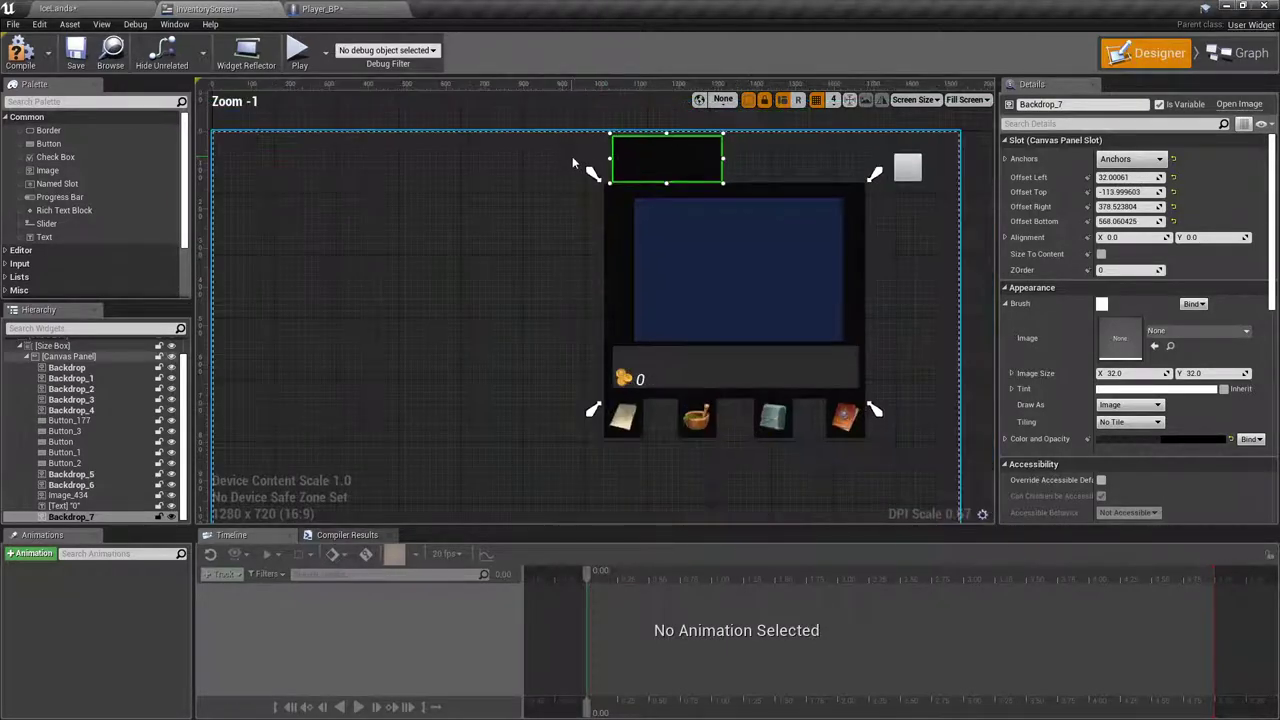
right_drag(570, 156, 623, 216)
scroll(623, 216, up, 5)
drag(613, 246, 629, 331)
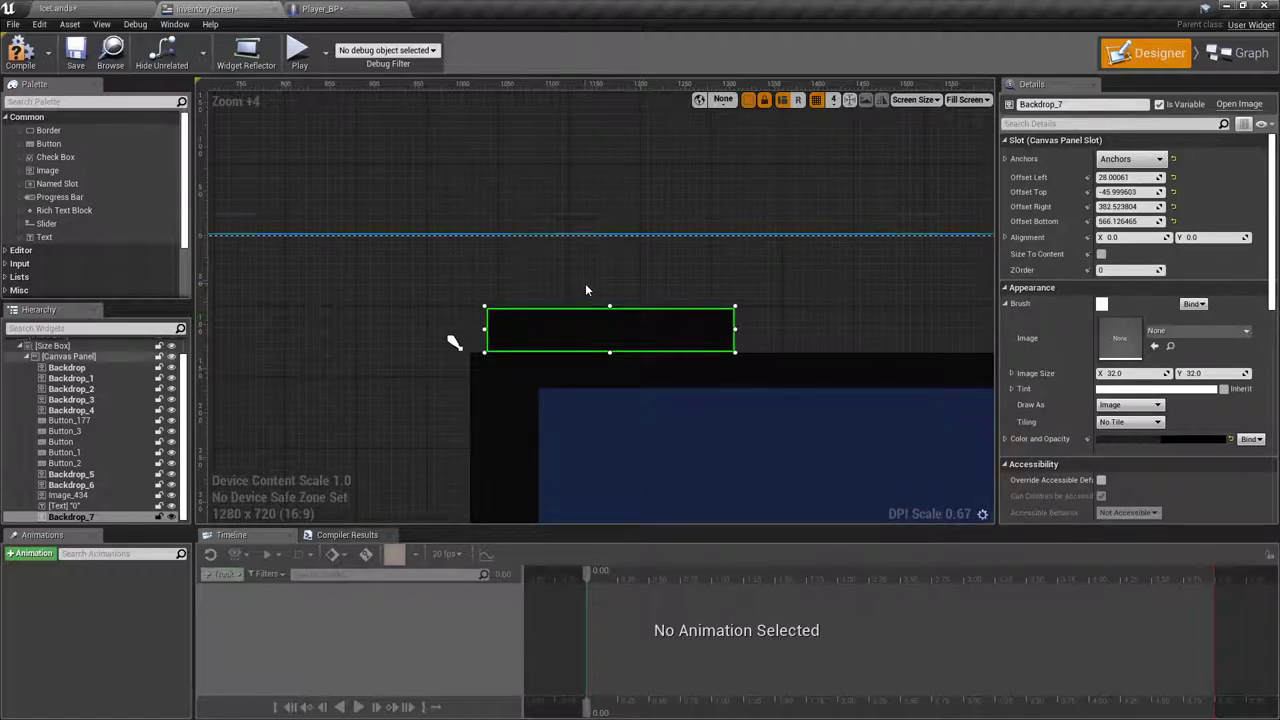
click(585, 284)
click(603, 331)
scroll(608, 356, up, 8)
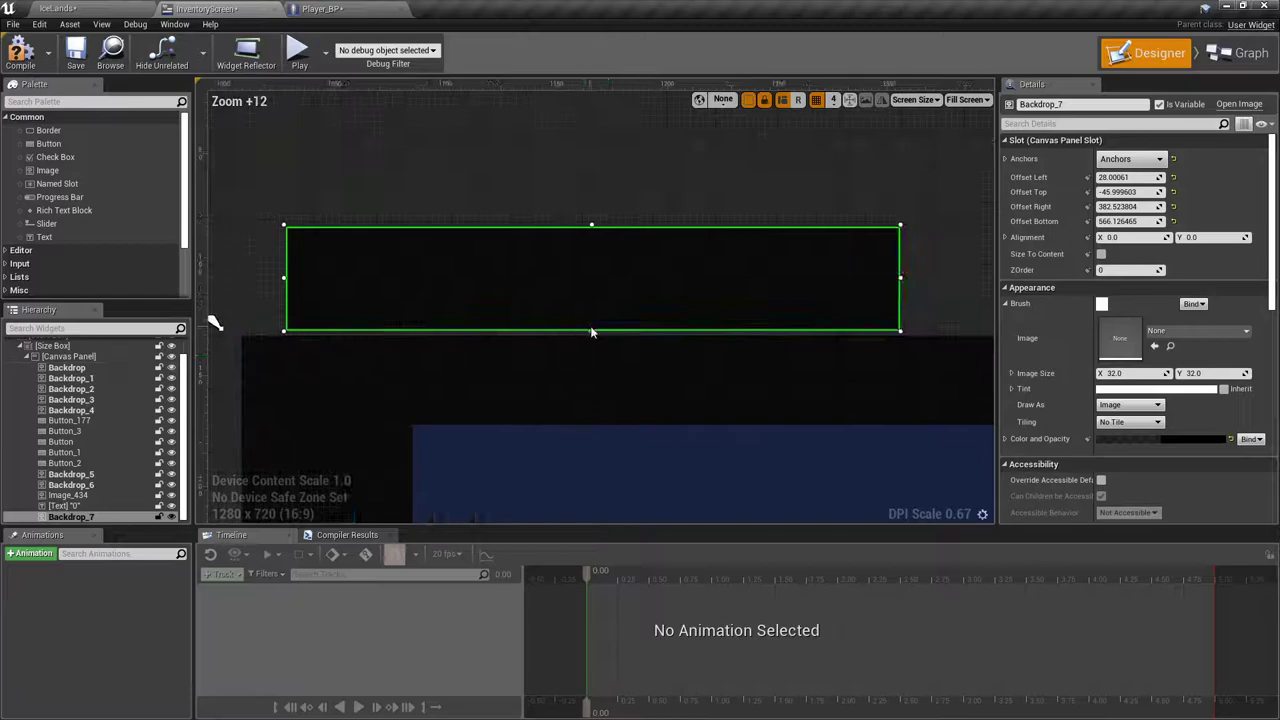
drag(591, 331, 591, 336)
click(530, 200)
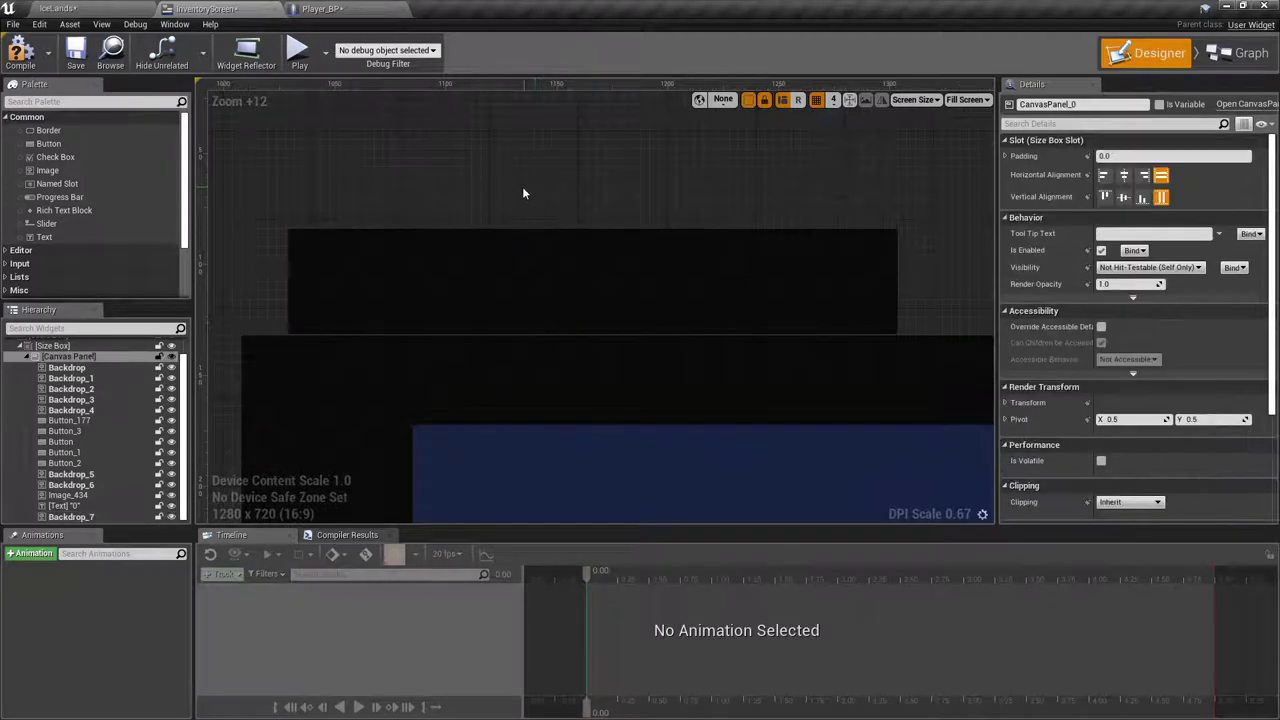
click(514, 300)
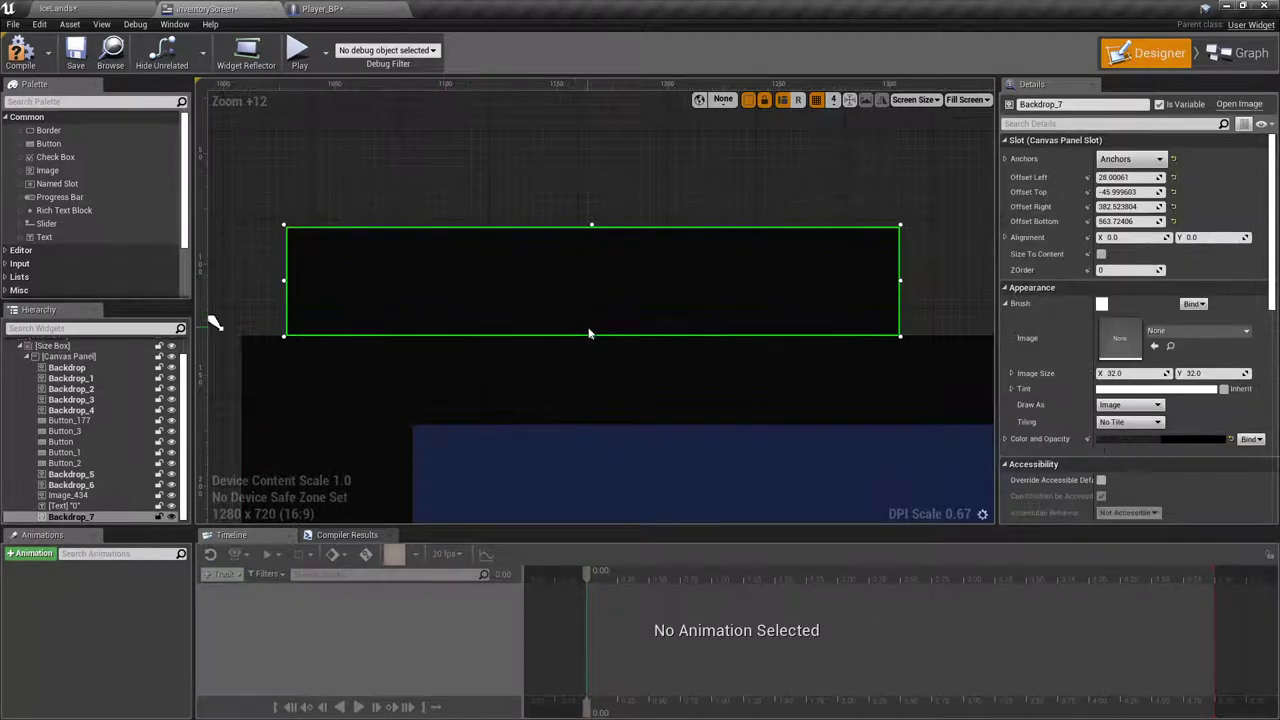
drag(590, 334, 591, 340)
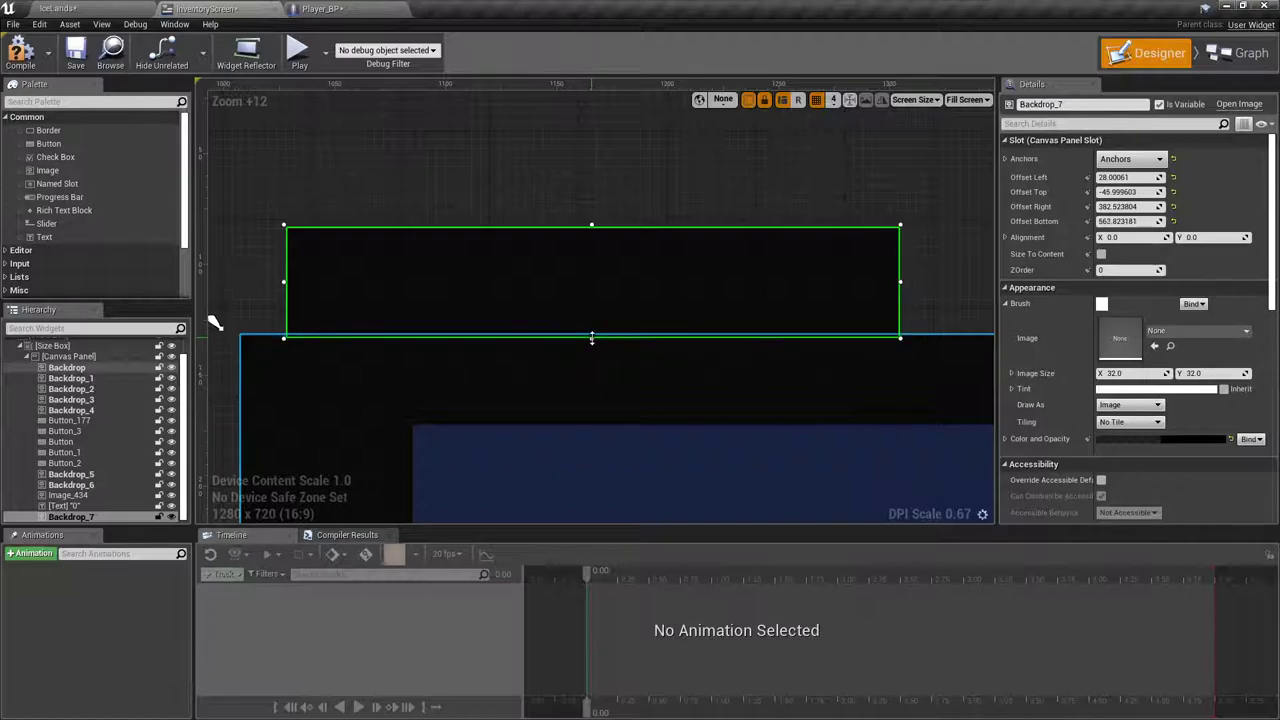
click(561, 192)
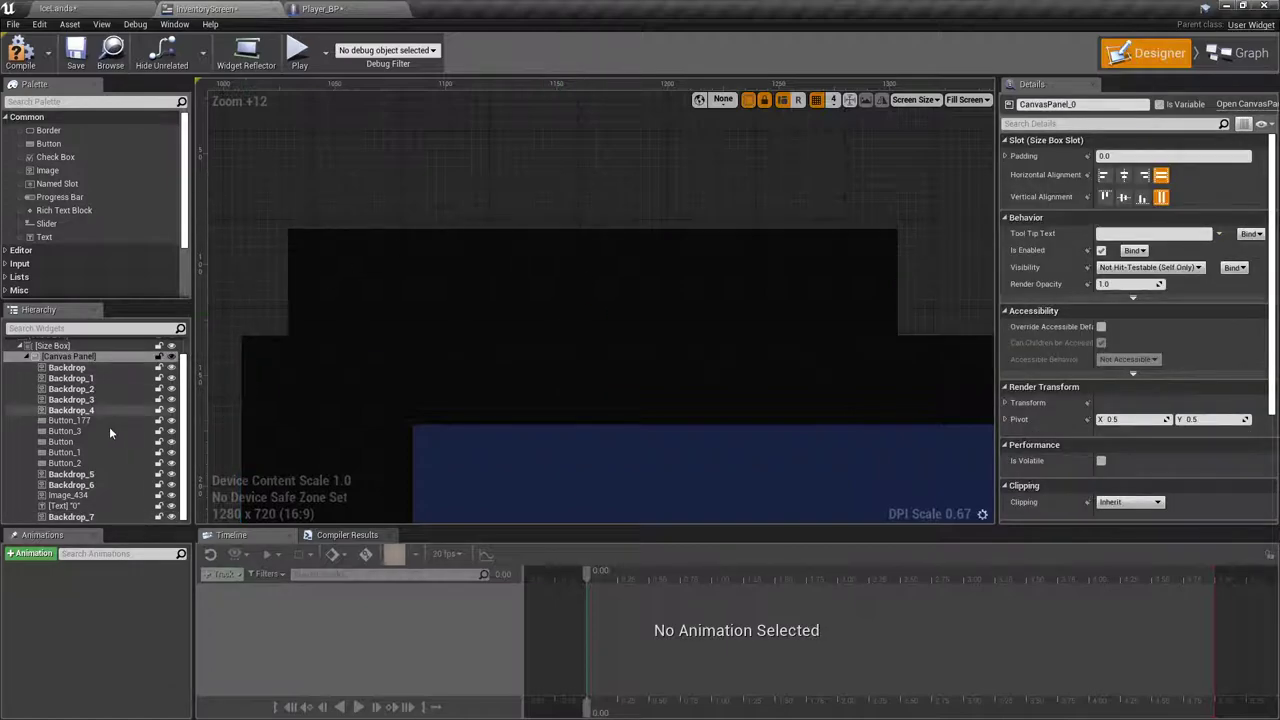
drag(44, 237, 427, 243)
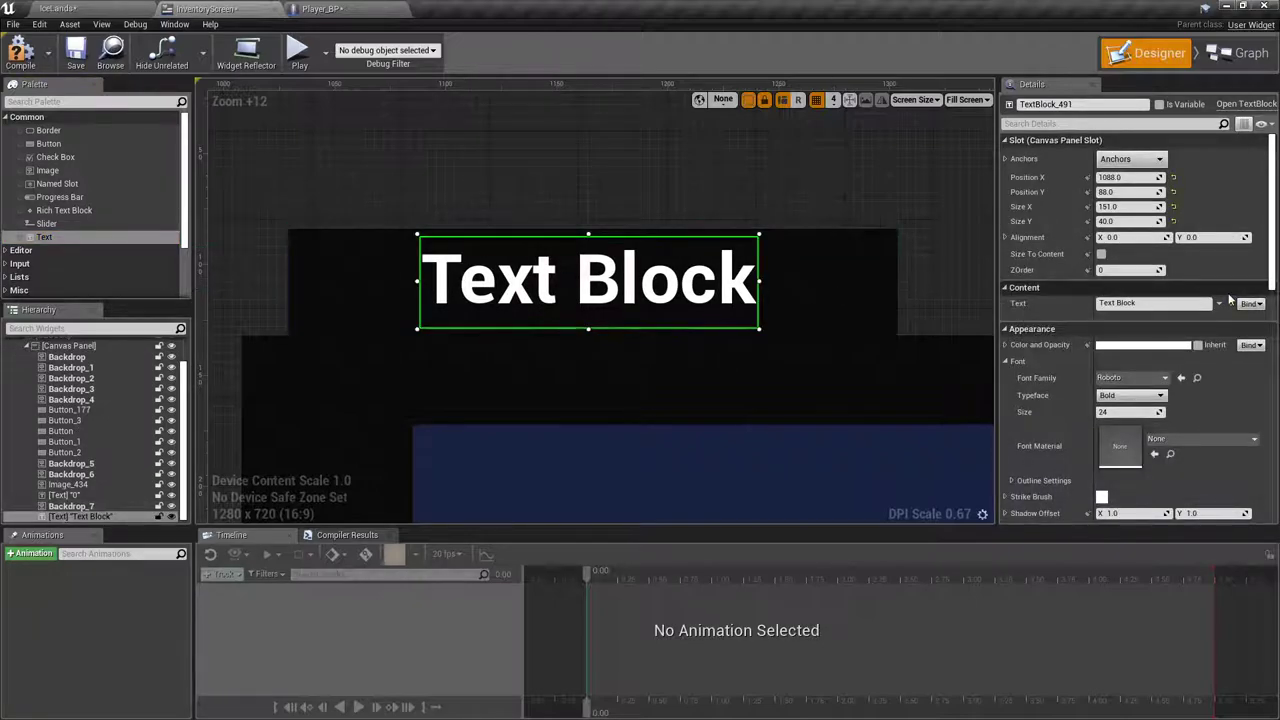
Step: Set the header text block's content to '-Inventory-'
click(1145, 303)
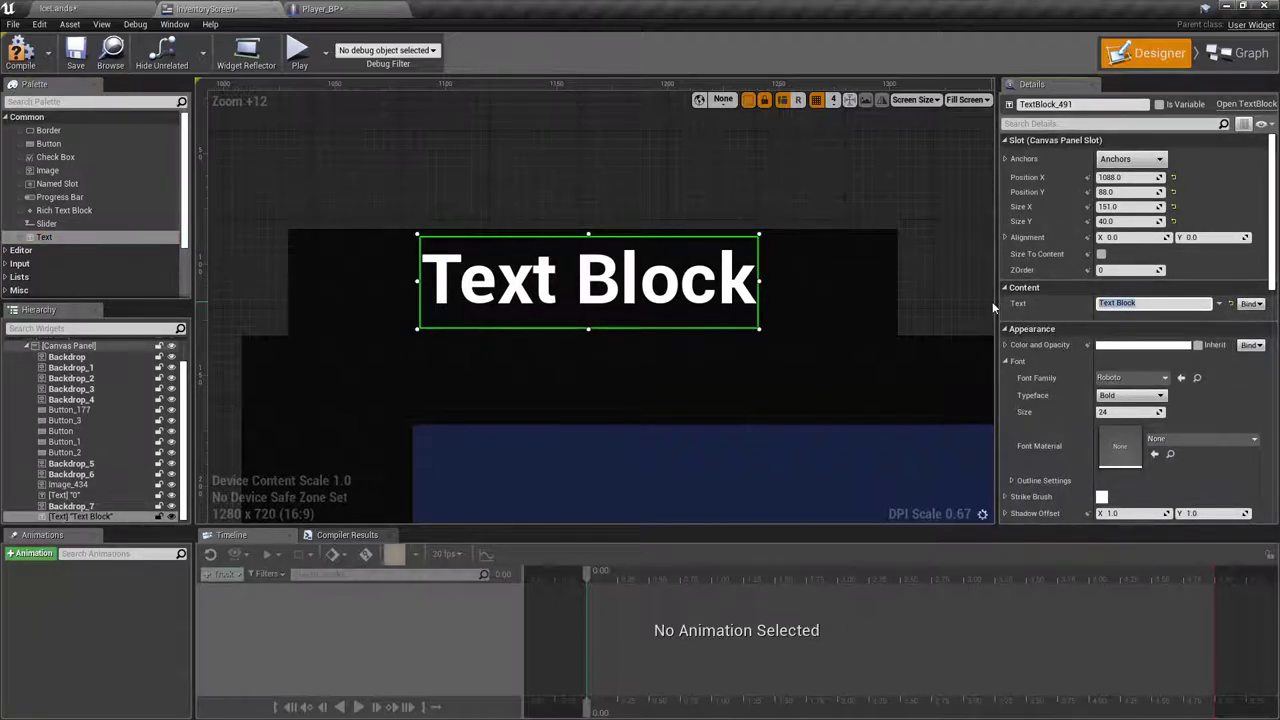
text(1)
text(Inventory)
text(-)
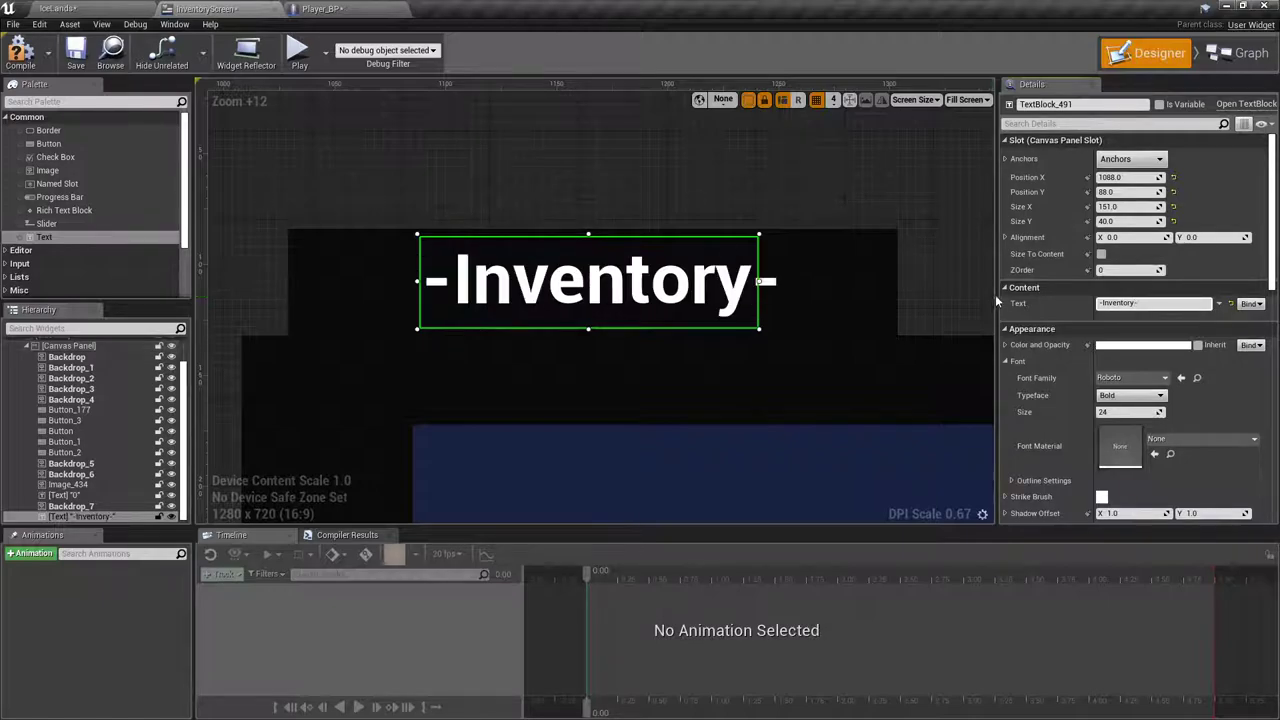
click(927, 267)
Step: Shift the header tab and its -Inventory- label together about 12 px left
scroll(907, 215, down, 9)
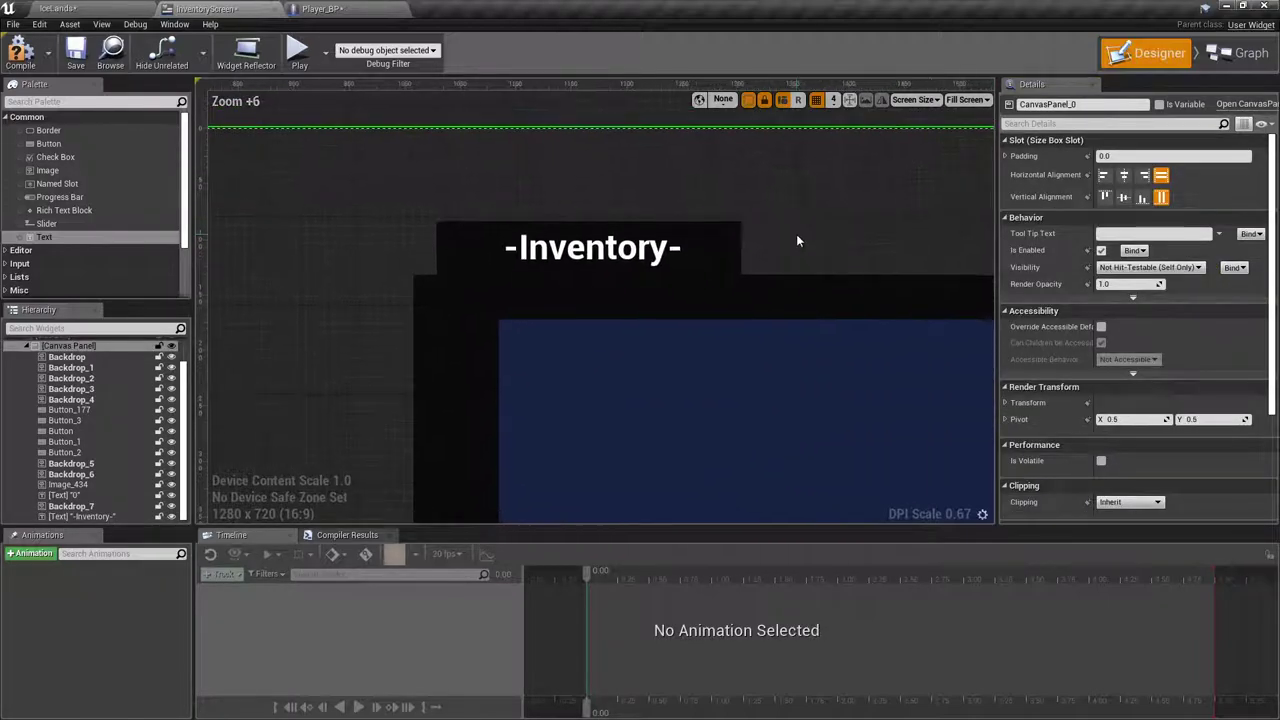
click(586, 251)
ctrl+click(703, 255)
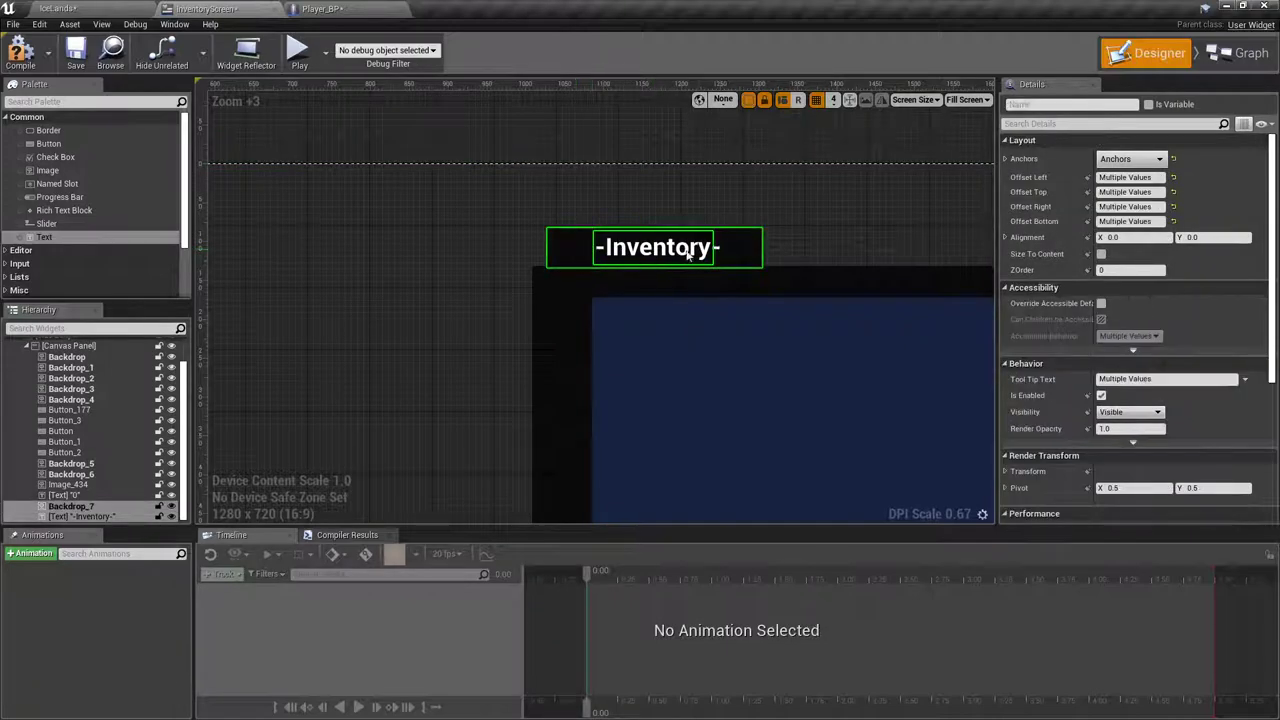
drag(740, 254, 728, 256)
scroll(508, 274, up, 11)
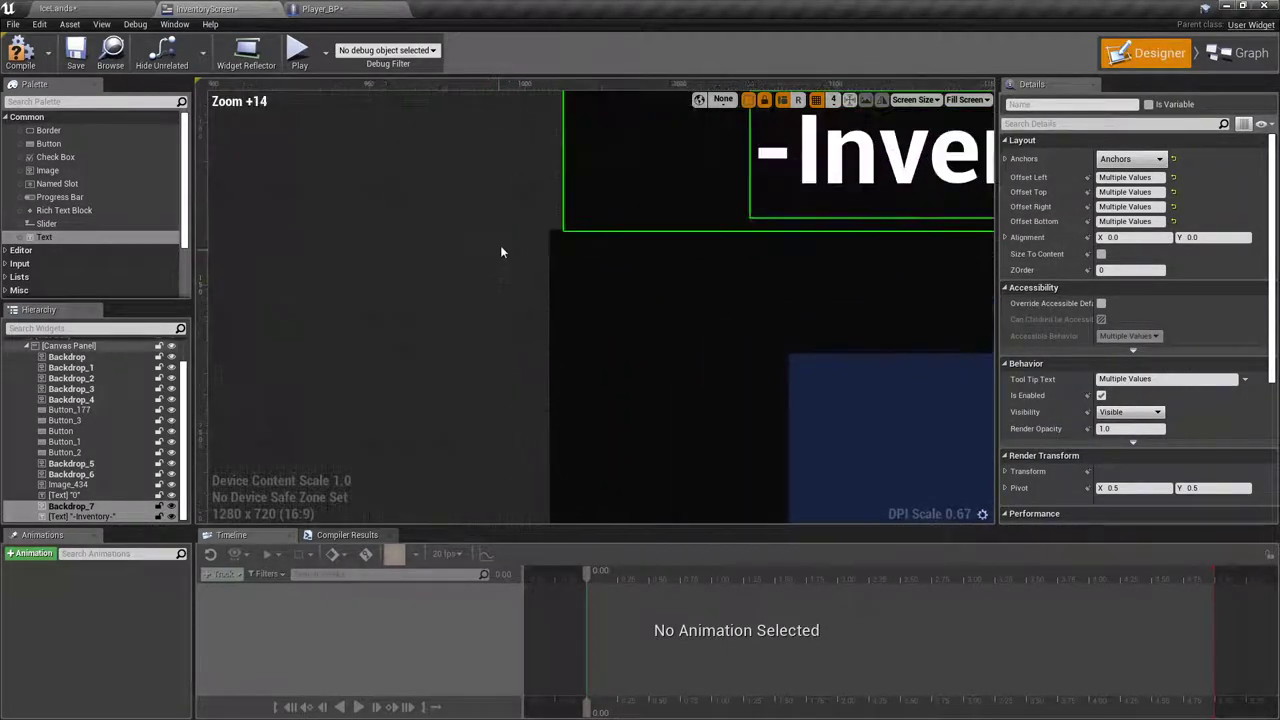
click(590, 234)
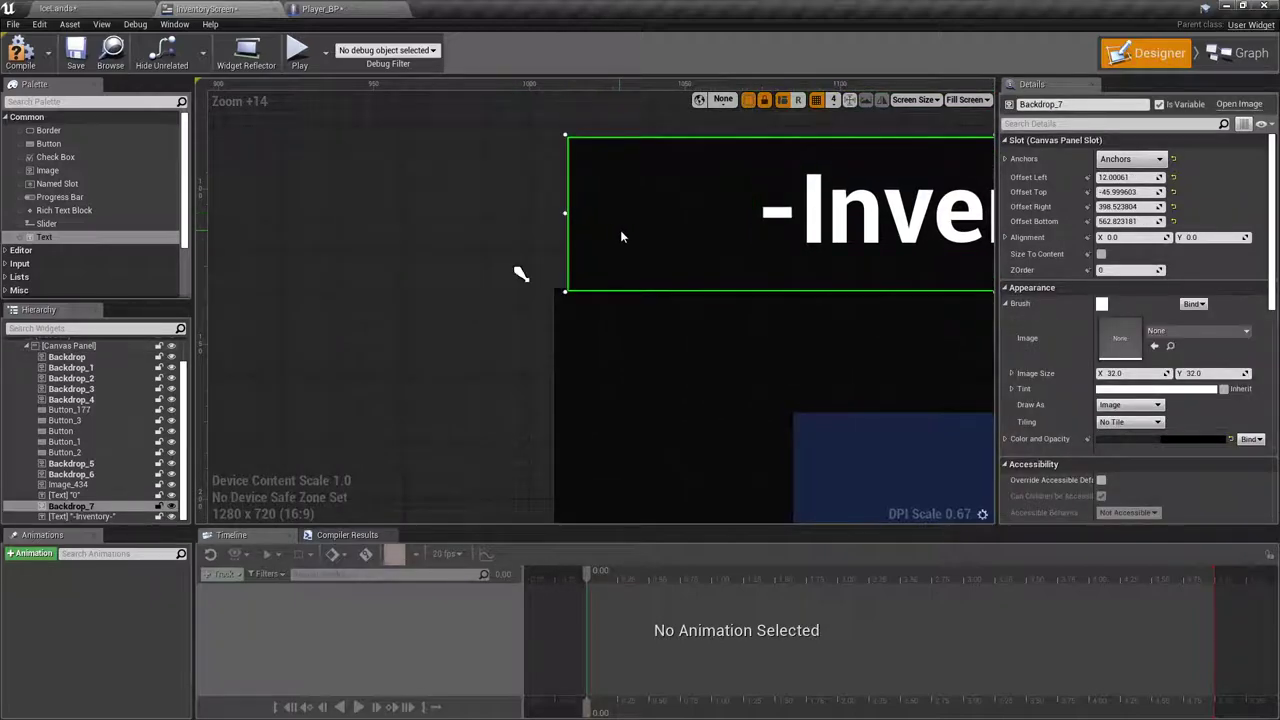
ctrl+click(790, 215)
drag(703, 224, 691, 224)
click(545, 232)
scroll(506, 251, down, 12)
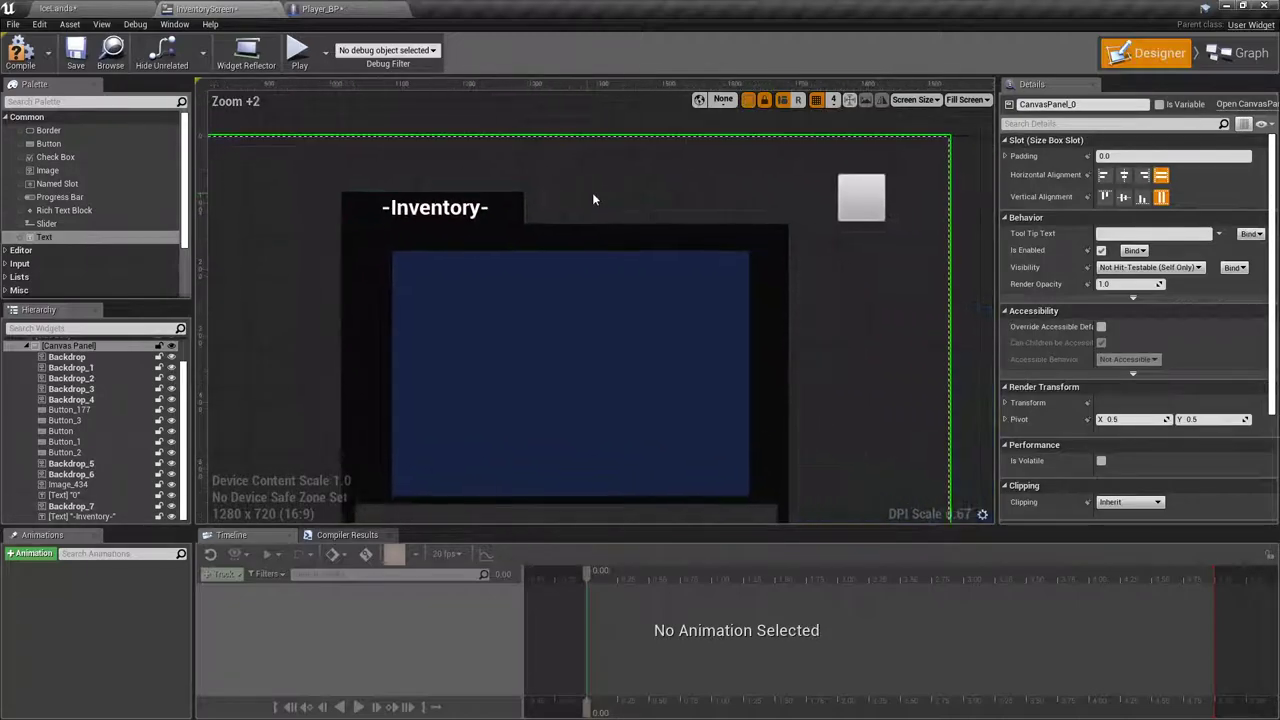
scroll(587, 199, down, 2)
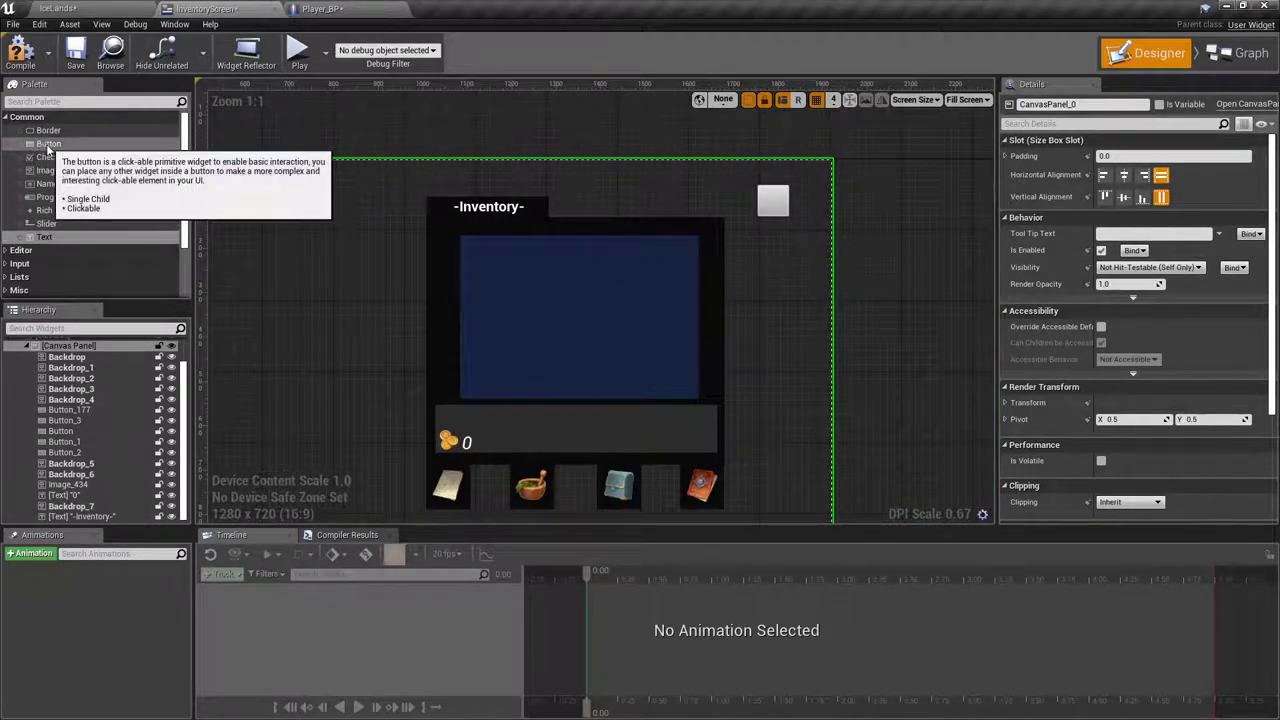
Step: Add a button in the blue panel's top-left corner and size it 50×50
drag(48, 150, 468, 252)
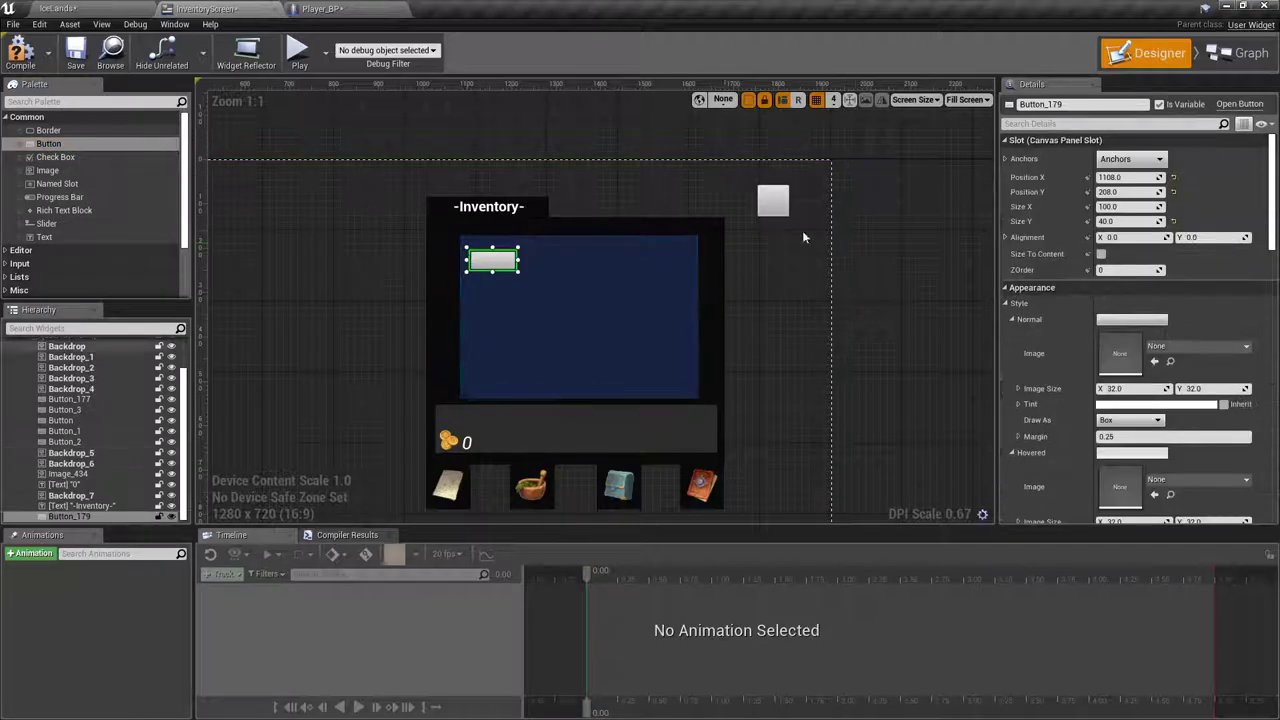
click(1133, 207)
text(75)
key(Tab)
text(75)
key(Return)
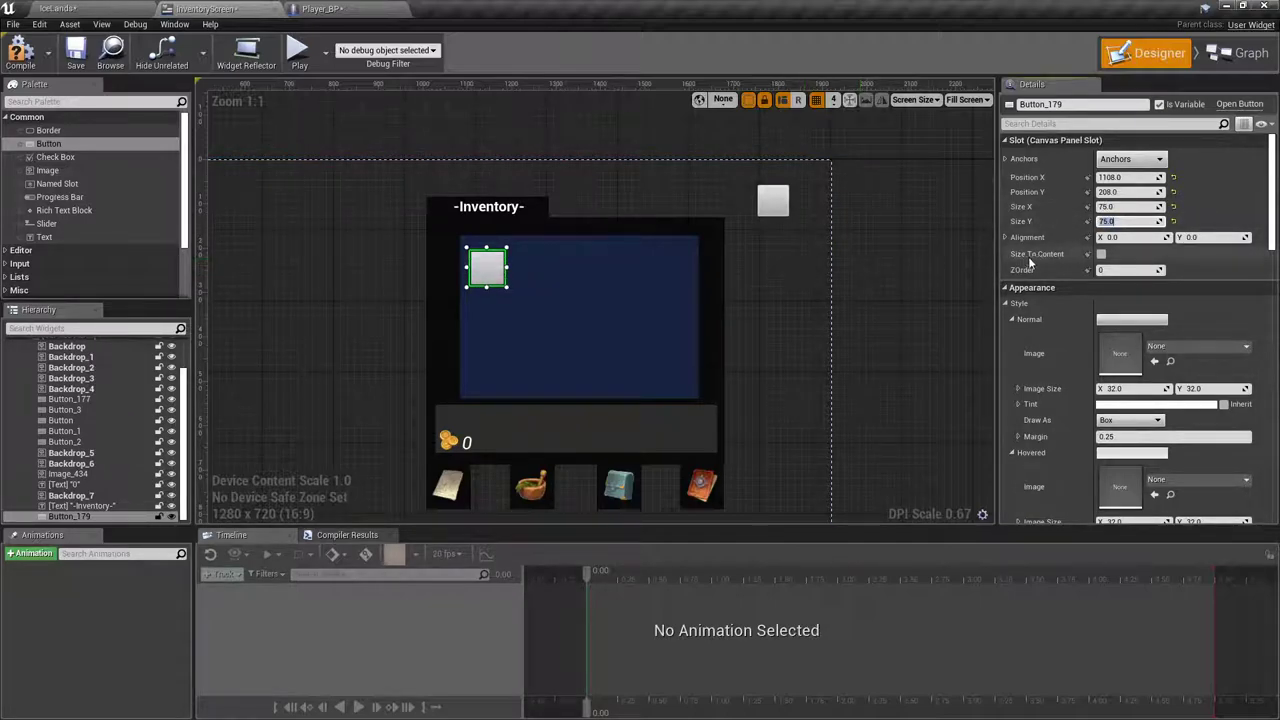
text(60)
click(1125, 207)
text(50)
key(Return)
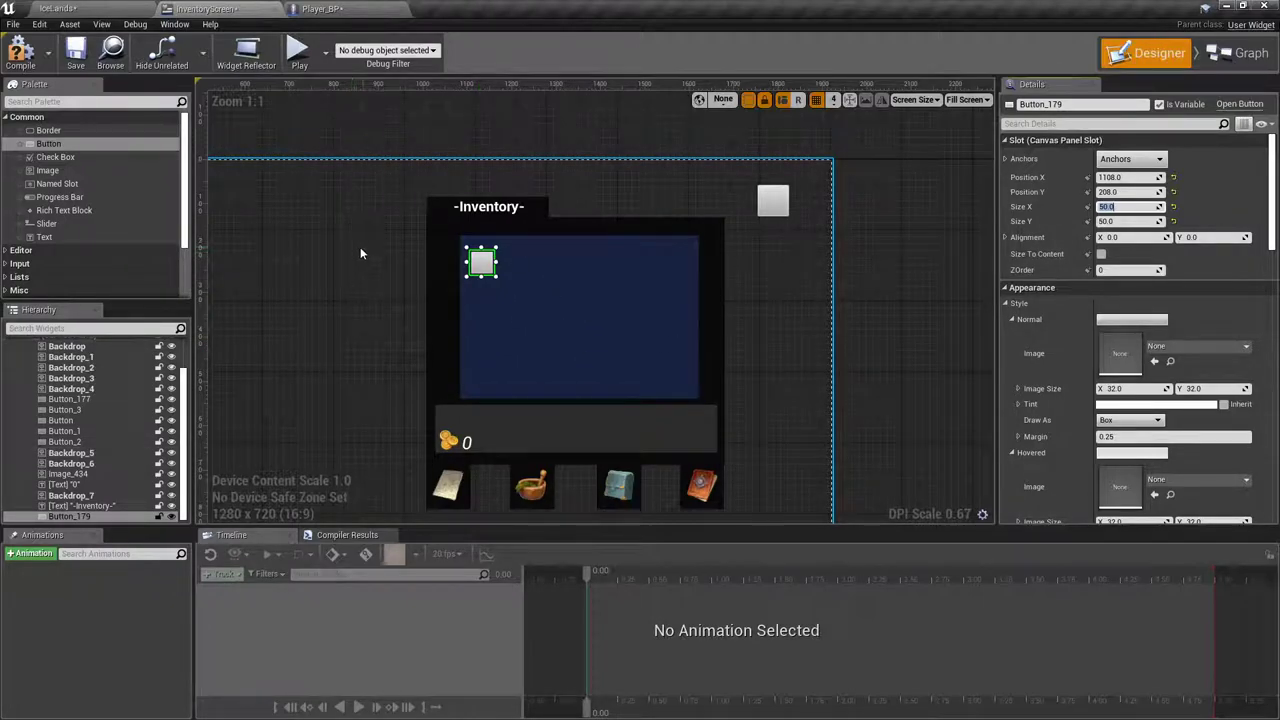
scroll(487, 275, up, 5)
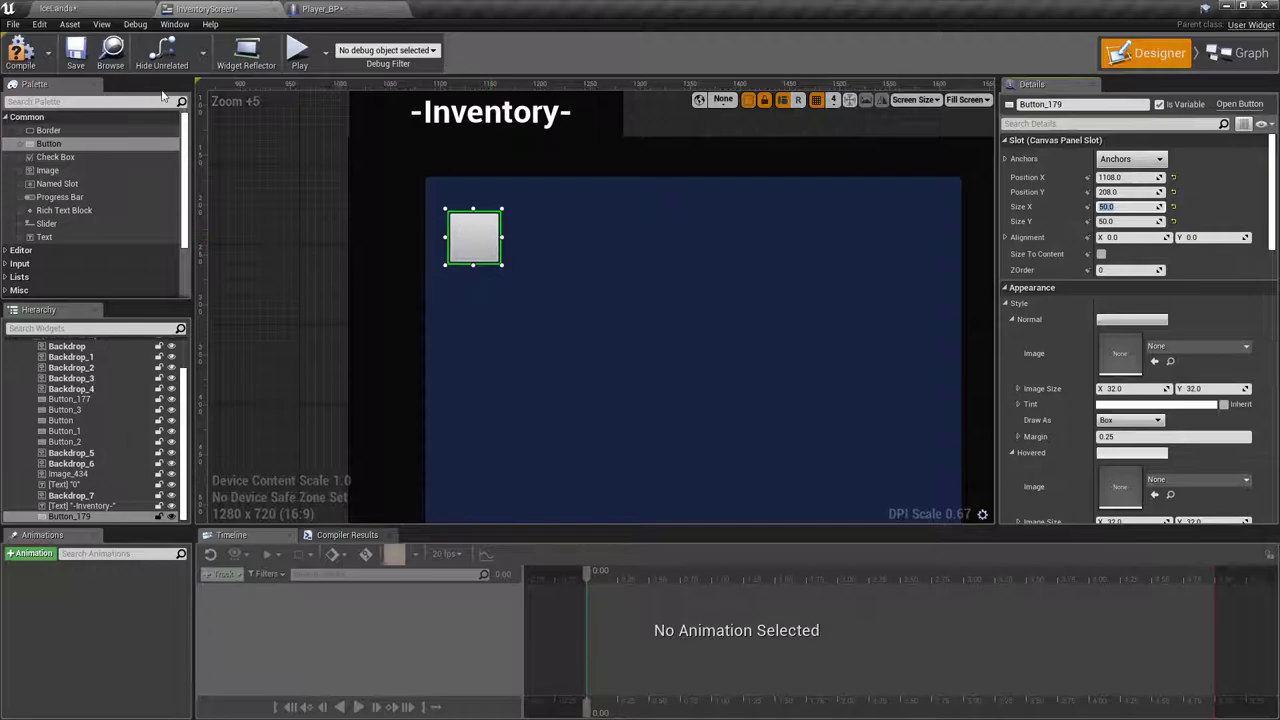
click(63, 12)
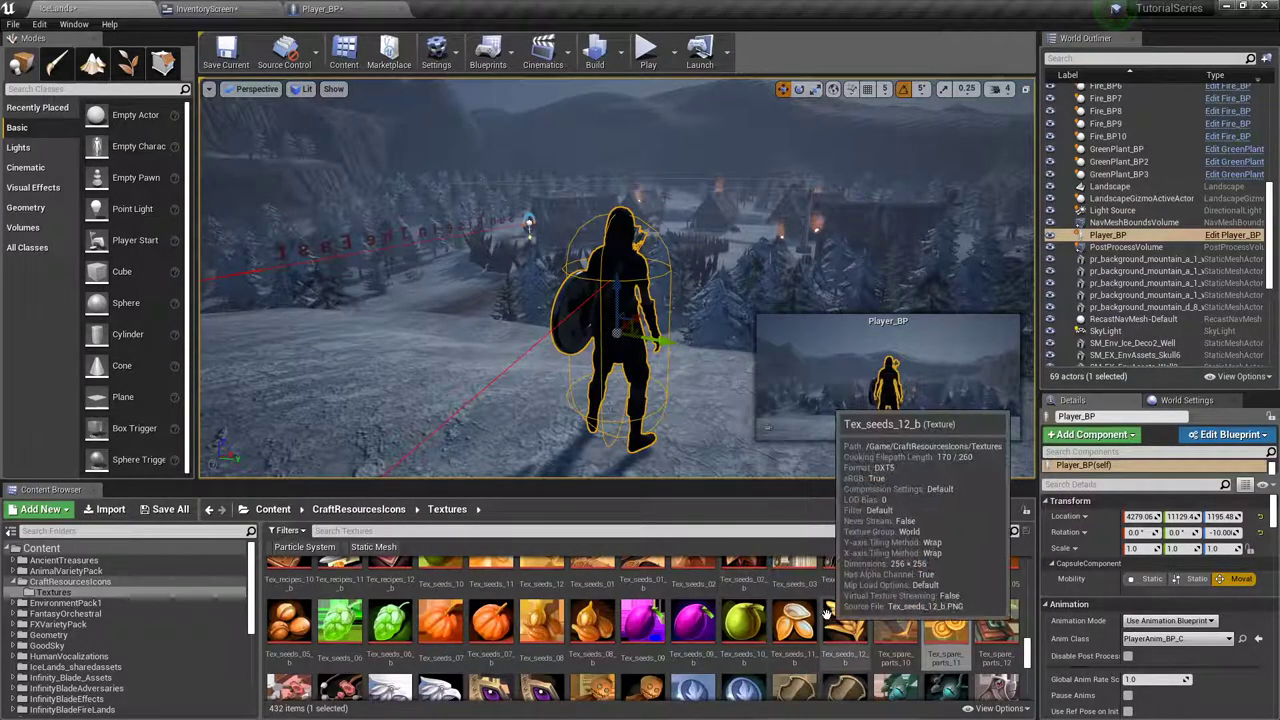
Step: Select the Tex_herbs_06 texture in the CraftResourcesIcons Textures folder of the Content Browser
scroll(795, 610, up, 3)
scroll(800, 610, up, 10)
scroll(800, 610, up, 6)
scroll(800, 610, down, 2)
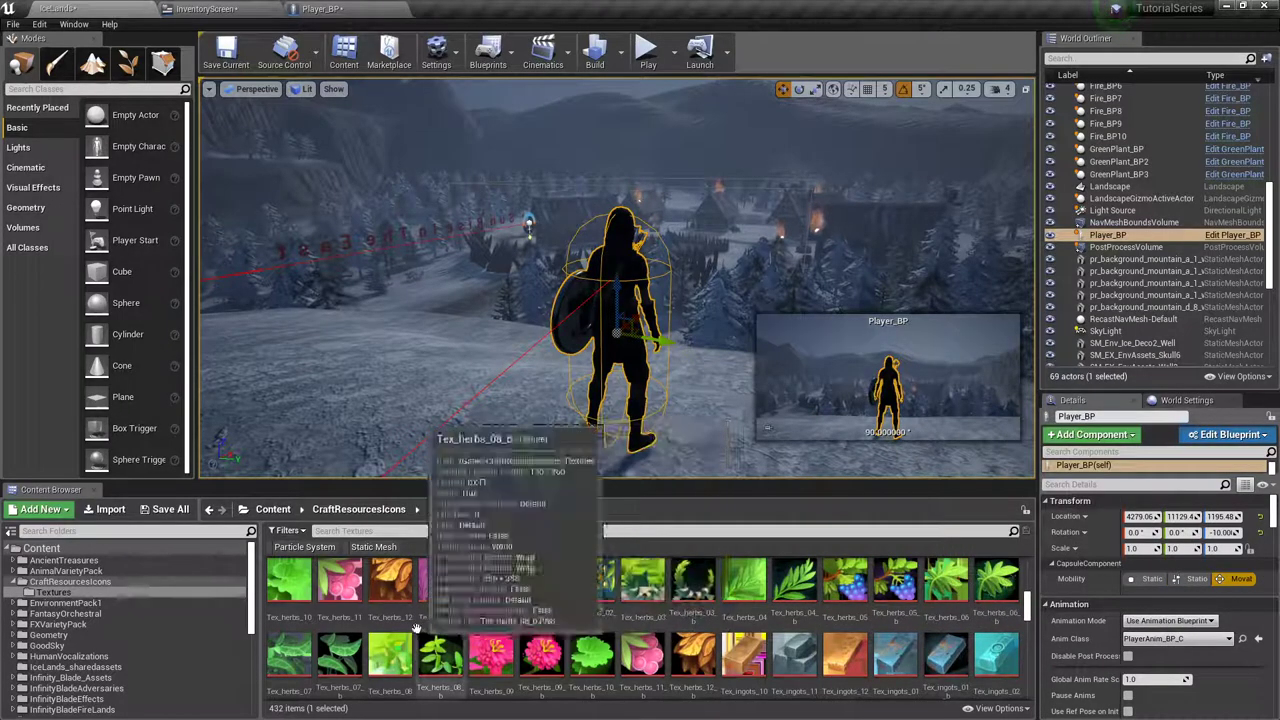
click(297, 664)
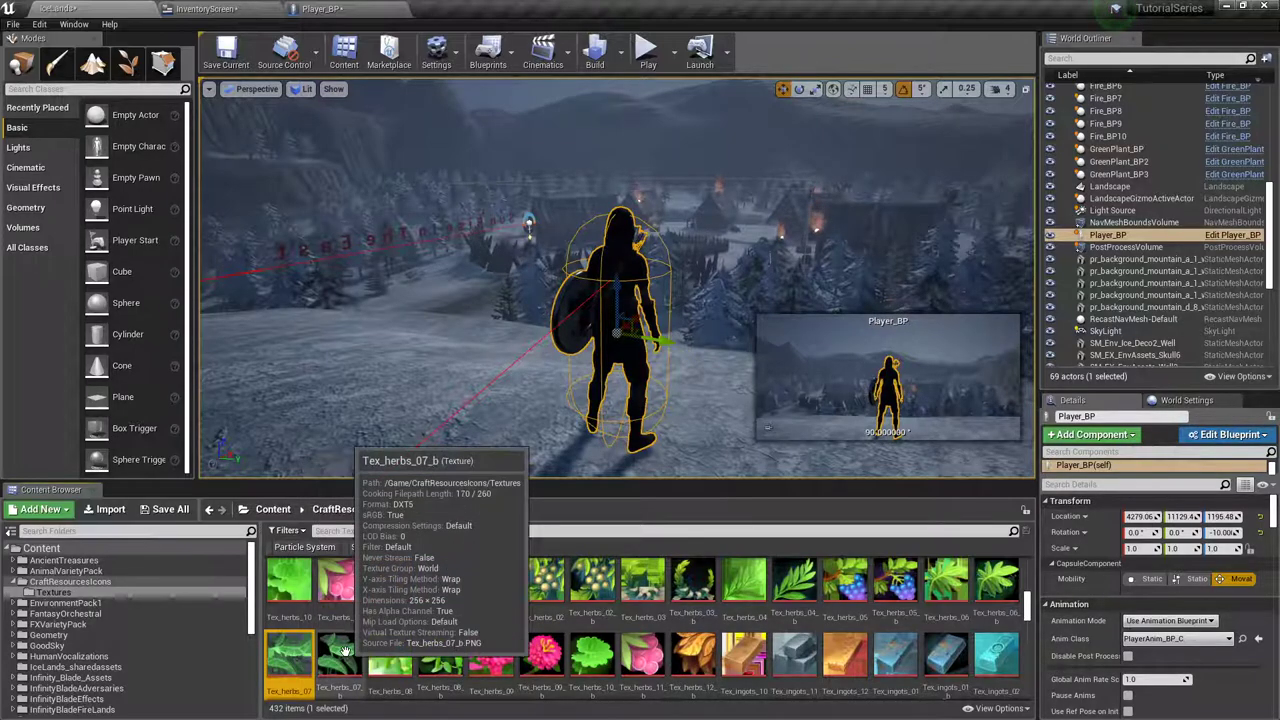
click(946, 585)
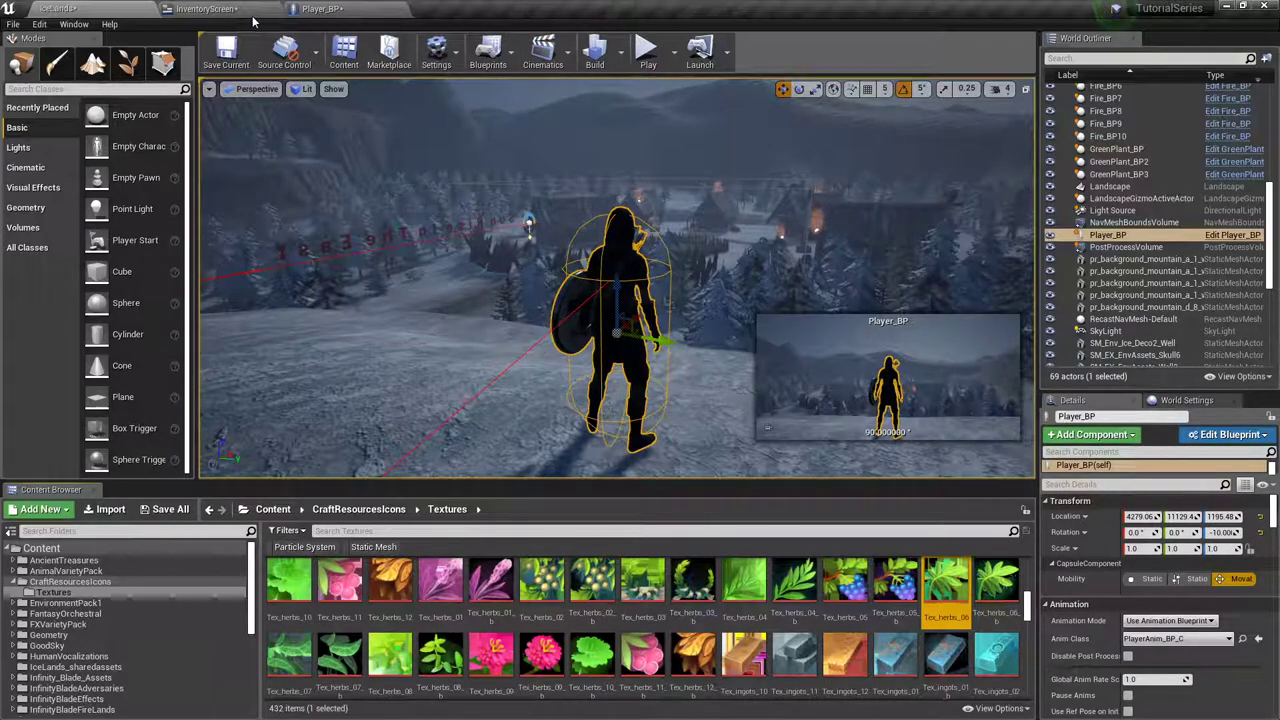
click(205, 8)
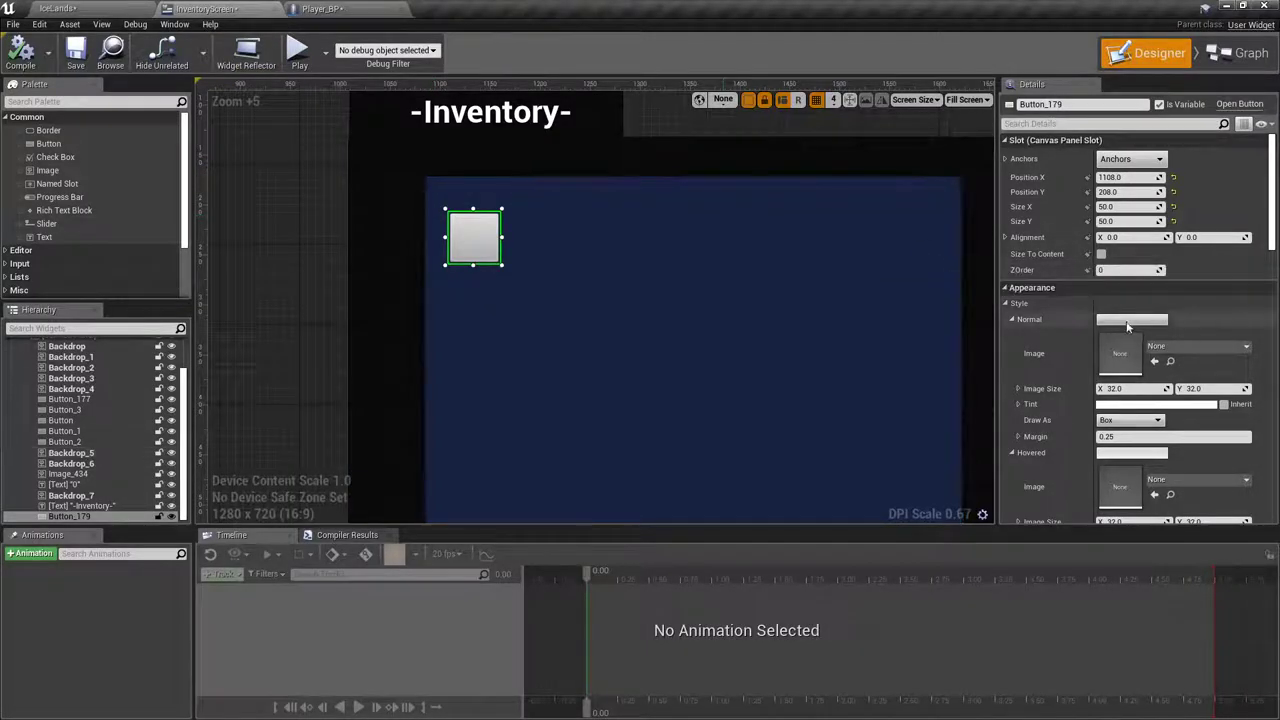
Step: Assign Tex_herbs_06 to the button's Normal and Hovered images, each drawn as Image
scroll(1150, 300, down, 1)
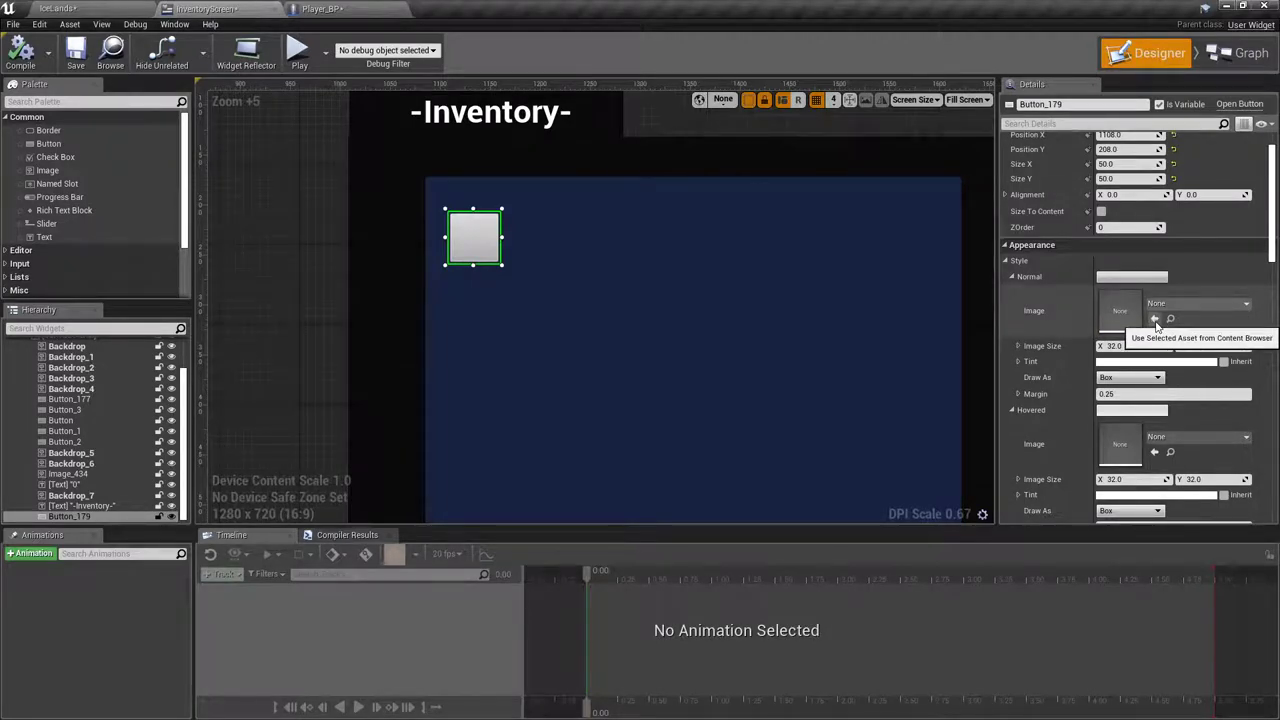
click(1156, 319)
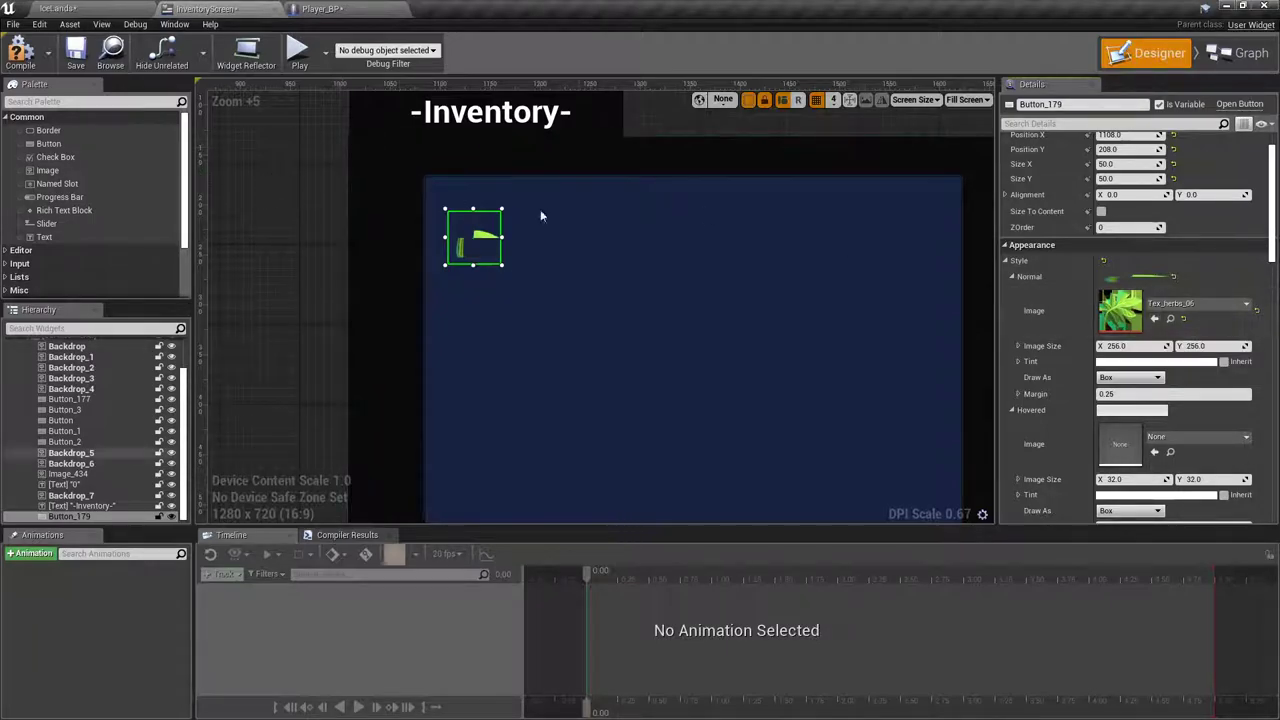
scroll(1152, 350, down, 1)
scroll(1151, 349, down, 1)
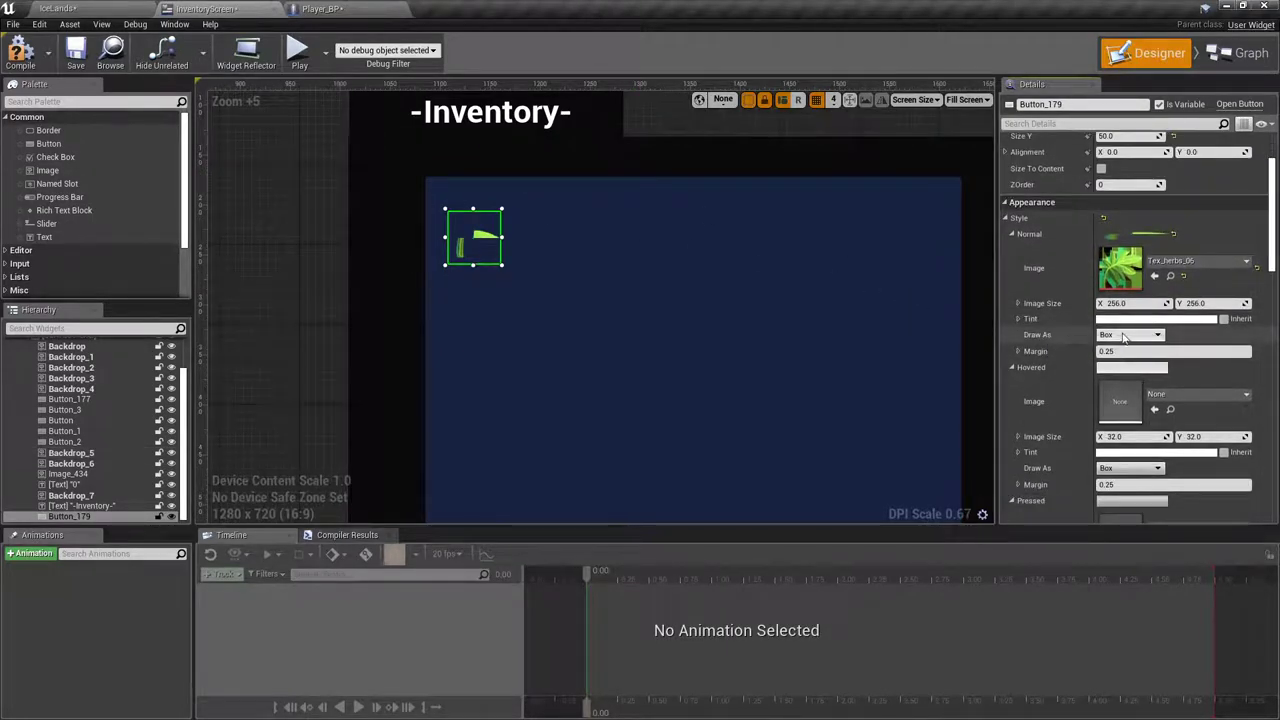
click(1130, 334)
click(1119, 372)
scroll(1150, 380, down, 2)
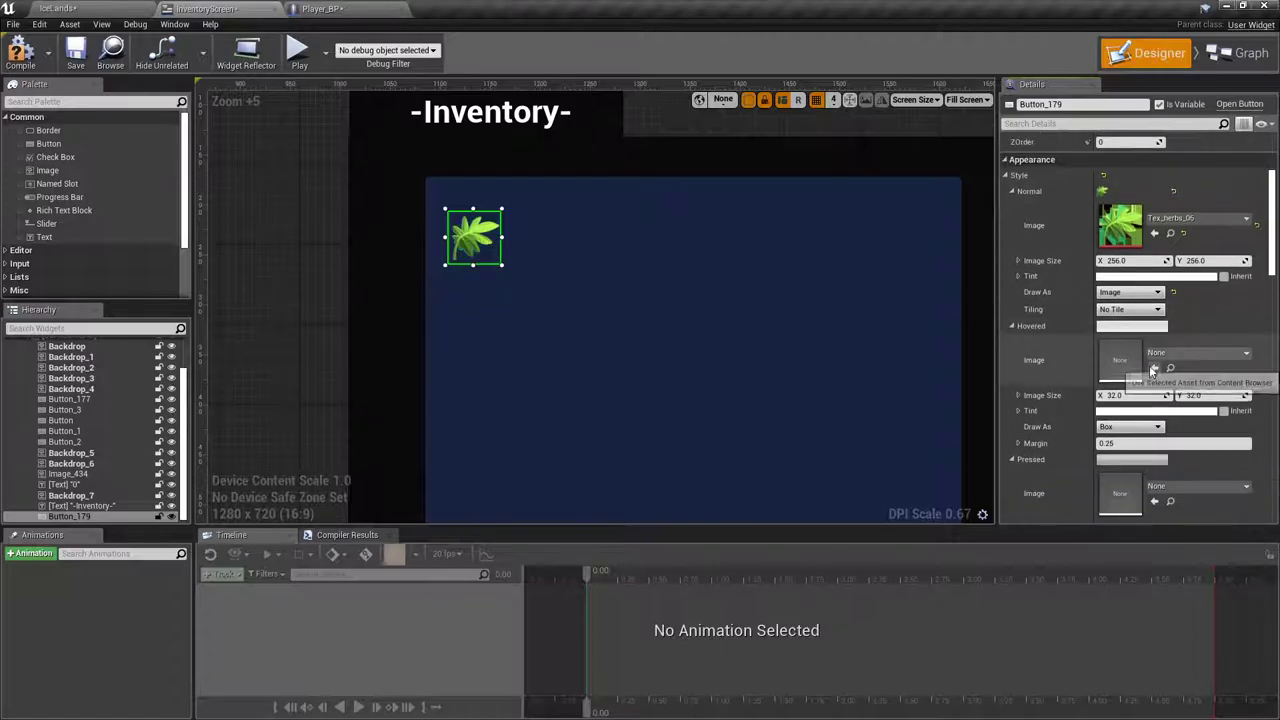
click(1155, 367)
click(1135, 428)
click(1119, 466)
Step: Assign Tex_herbs_06 to the Pressed image and set it to draw as Image
scroll(1139, 422, down, 4)
click(1155, 418)
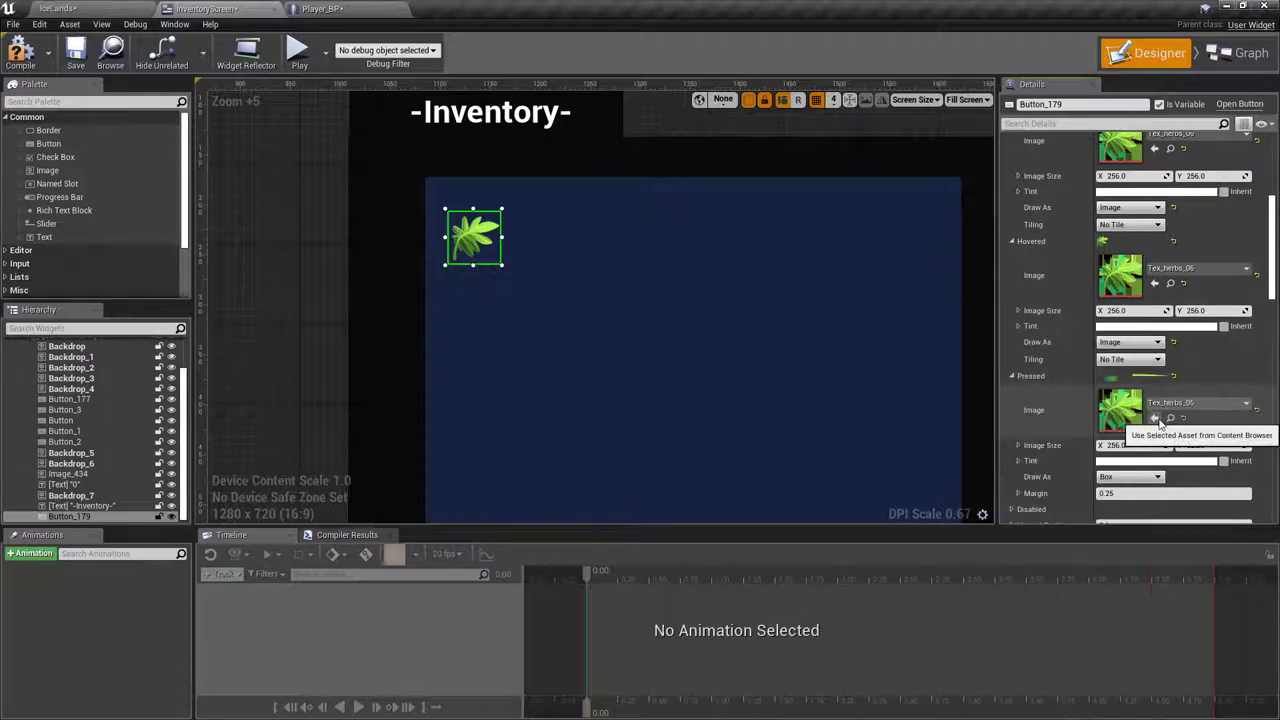
click(1130, 477)
click(1115, 505)
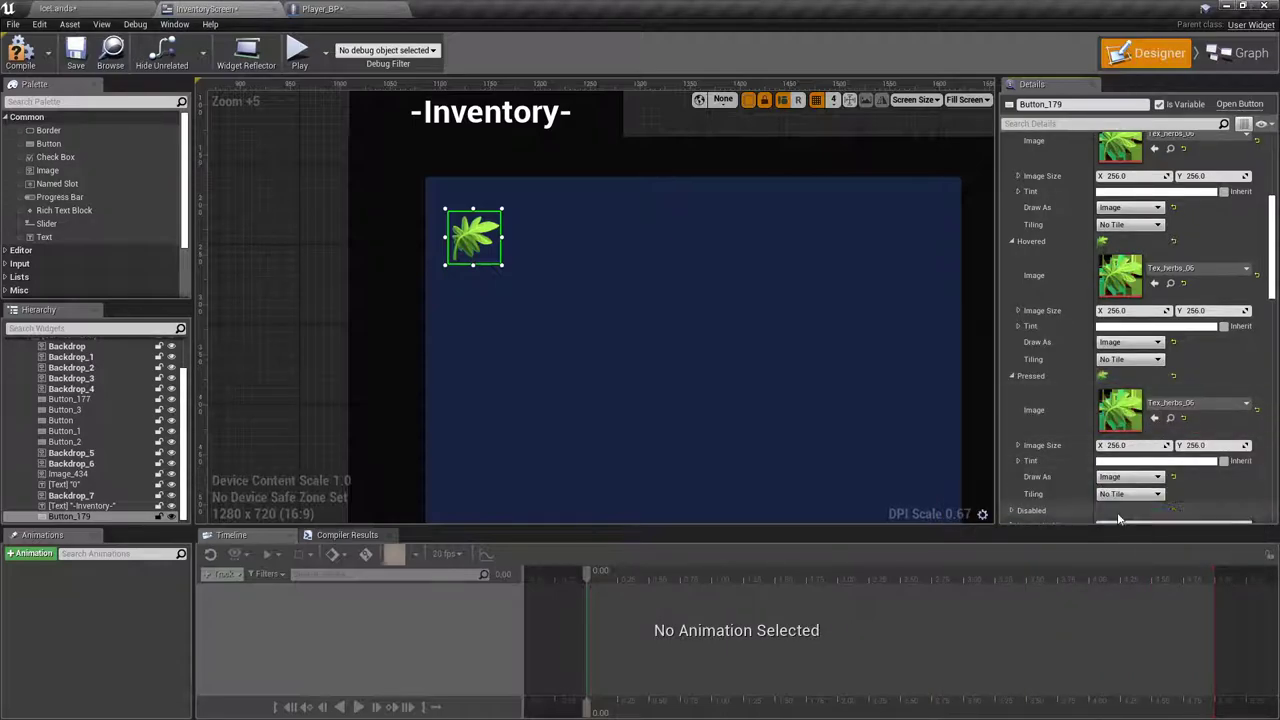
click(1177, 404)
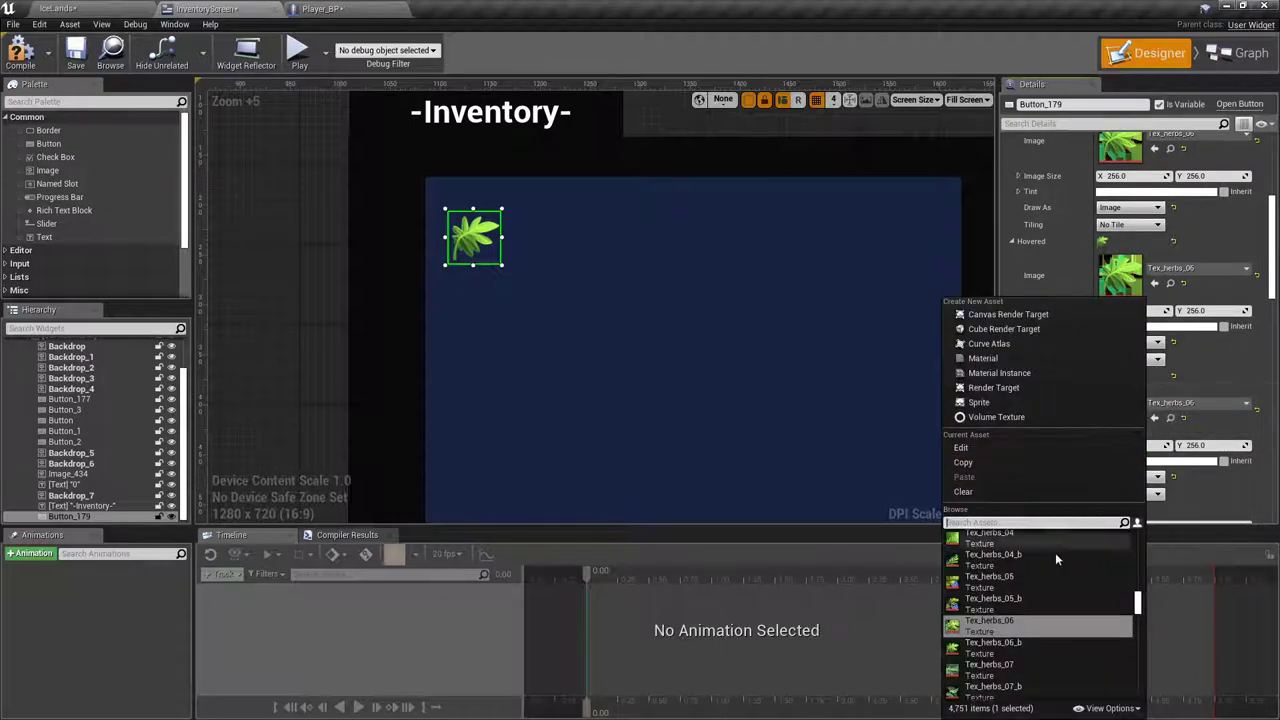
scroll(1049, 567, down, 2)
scroll(977, 640, up, 2)
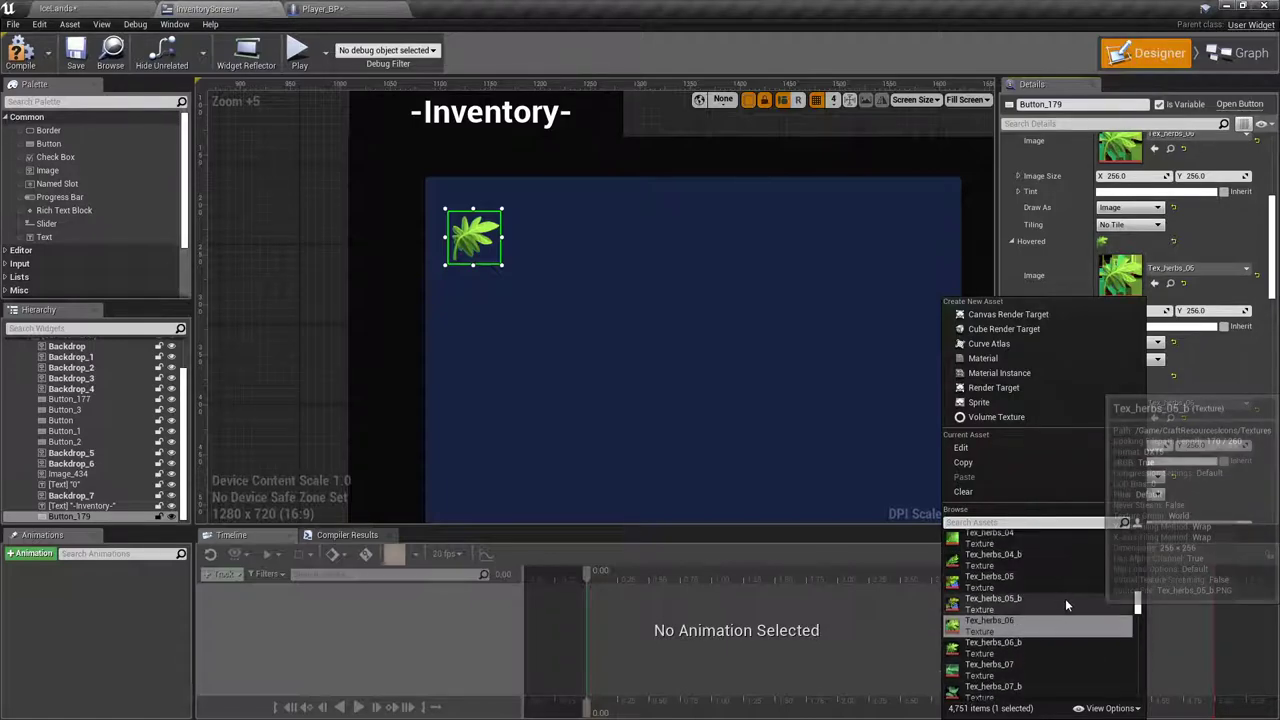
click(843, 390)
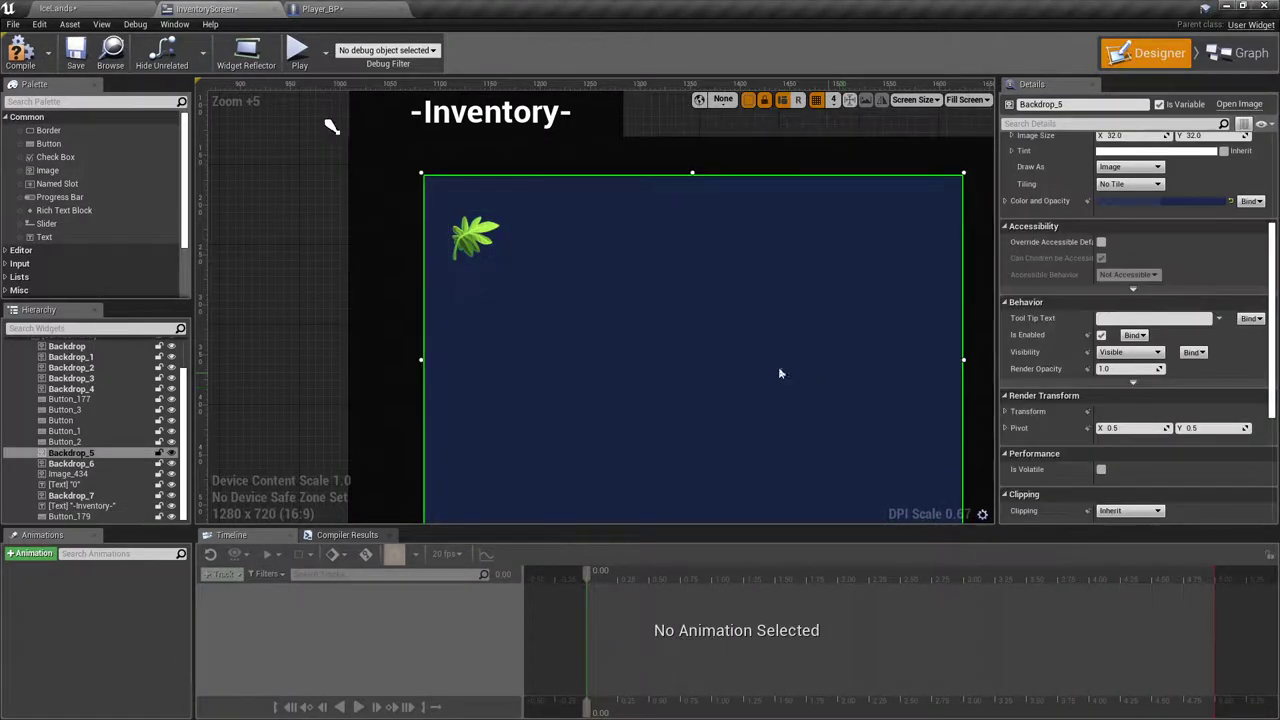
click(474, 257)
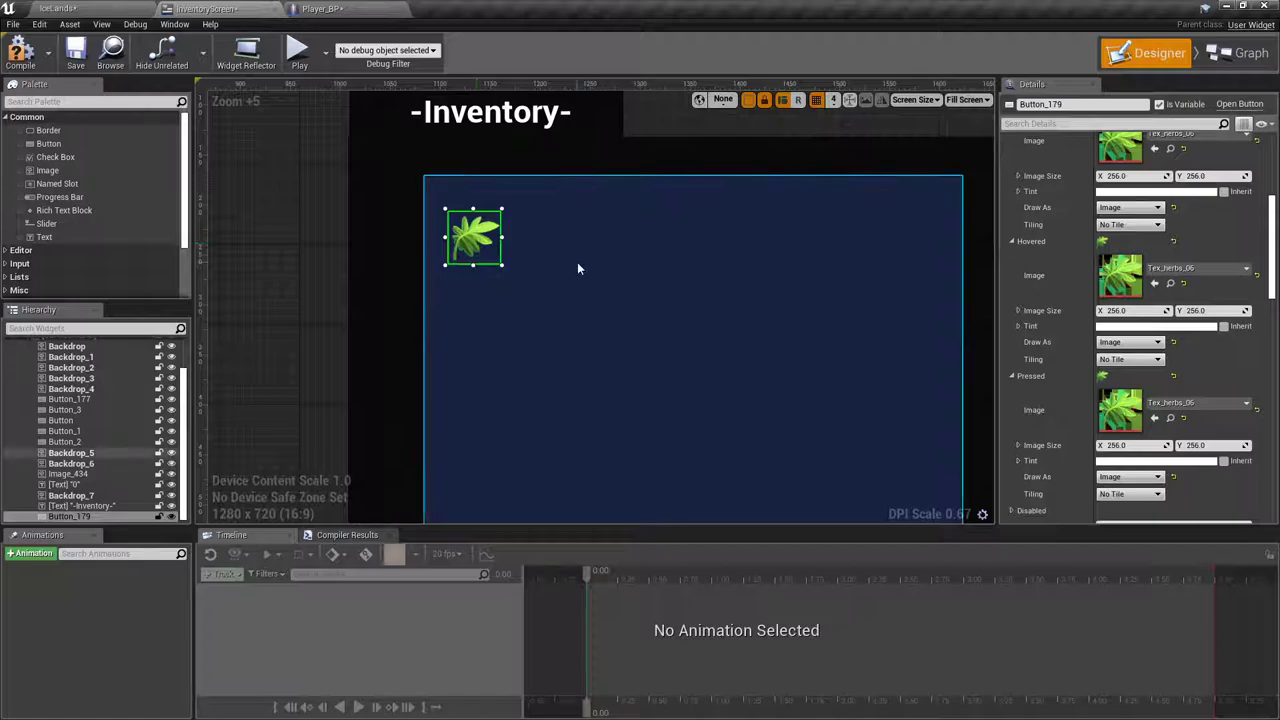
Step: Set the button's Hovered tint to dark grey with a value of 0.1
scroll(573, 277, down, 2)
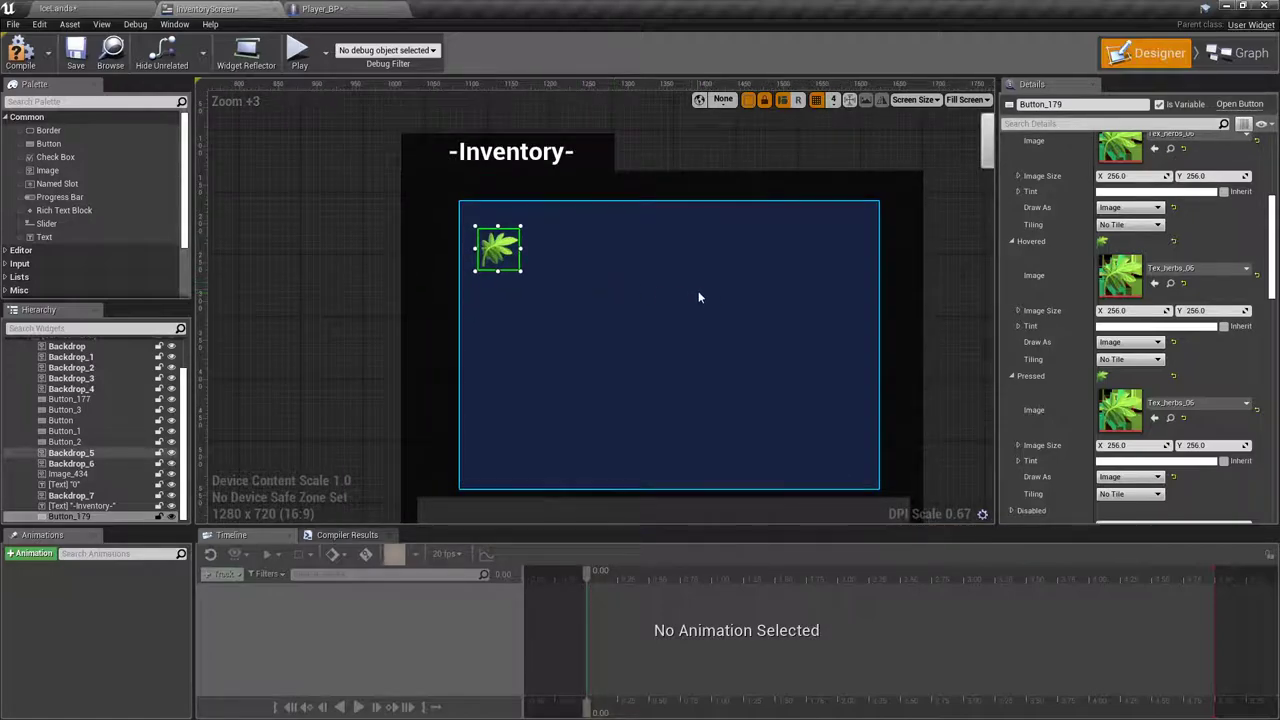
click(1115, 327)
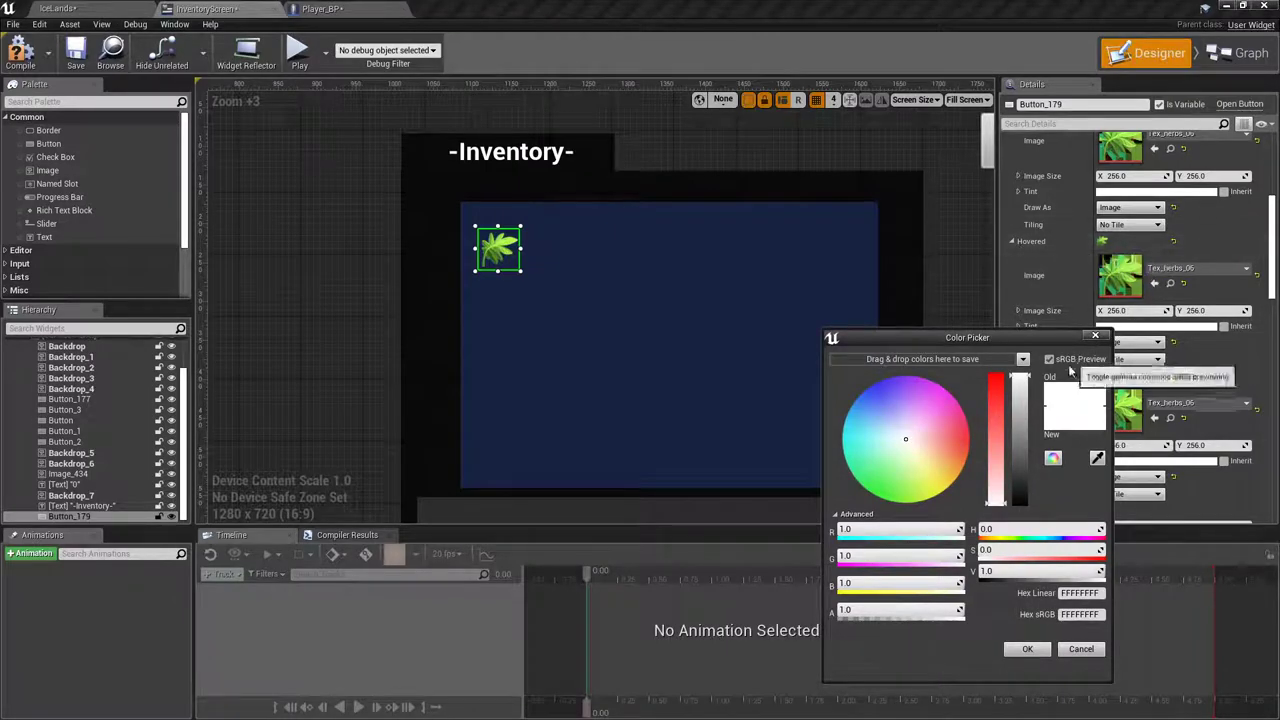
drag(1021, 483, 1022, 495)
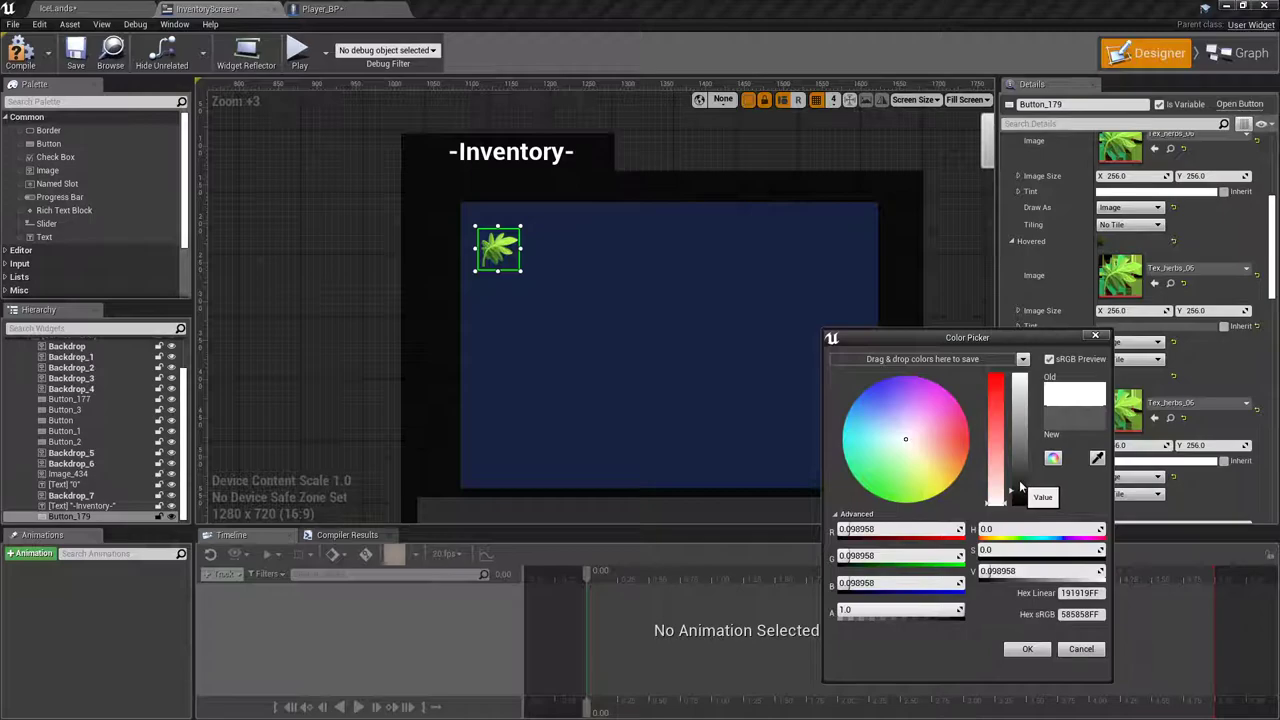
click(1033, 571)
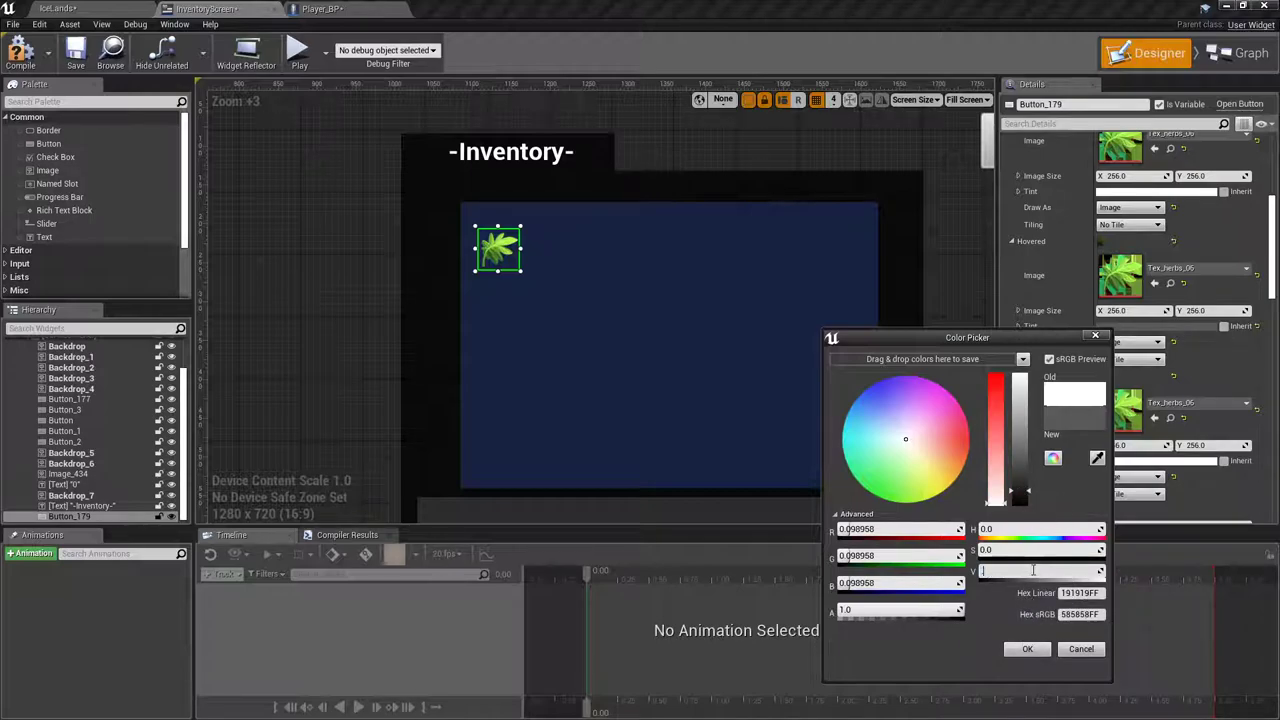
click(1030, 649)
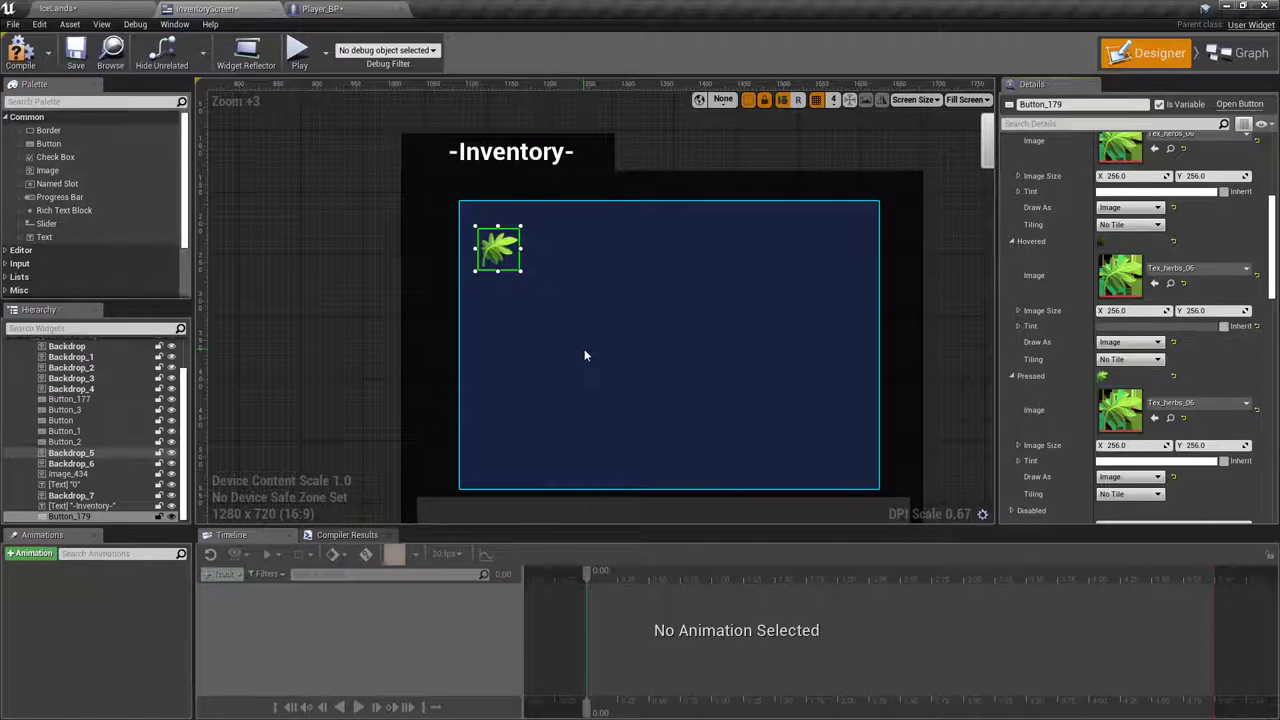
right_drag(586, 351, 577, 315)
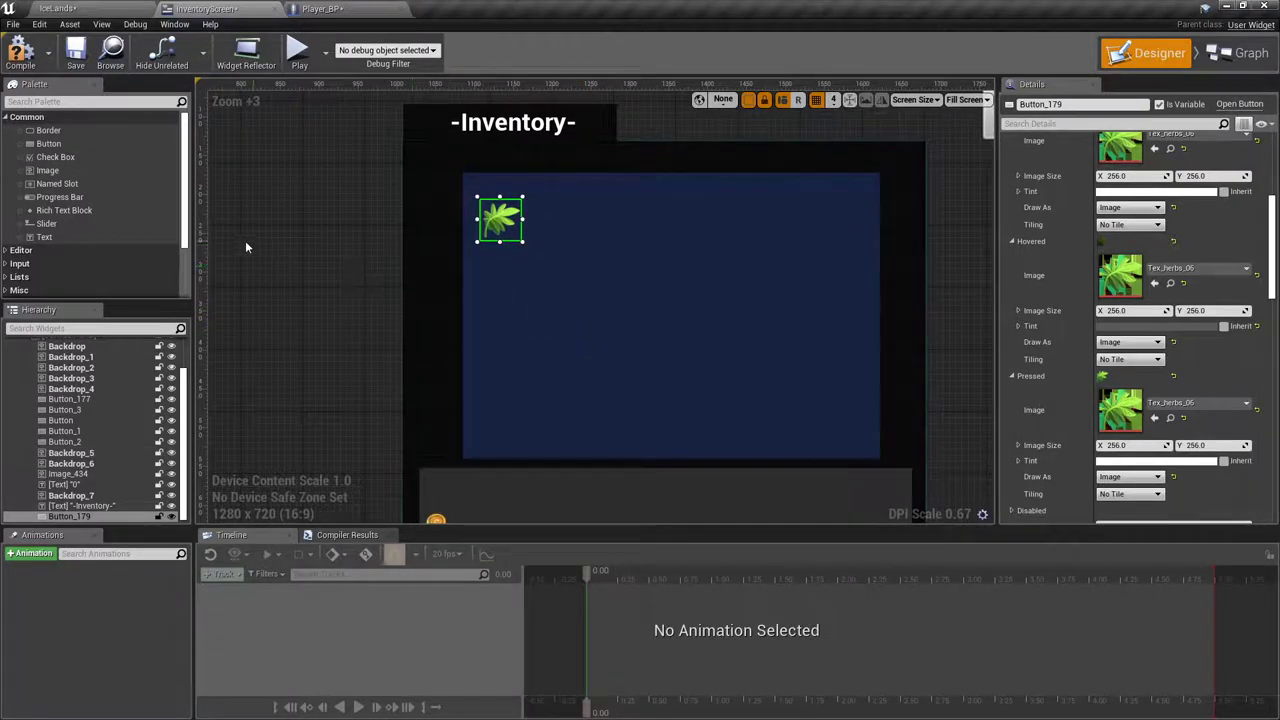
Step: Duplicate the herb button and drag the copy below the original
right_click(505, 226)
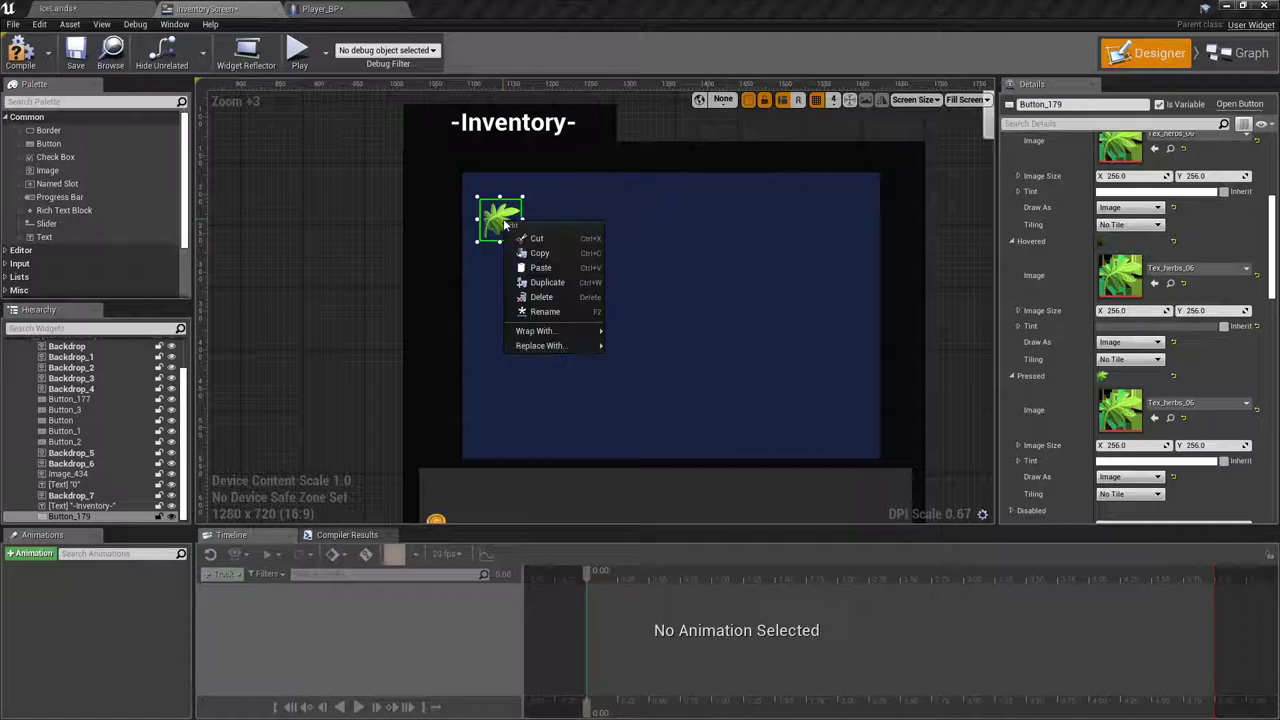
click(561, 282)
scroll(370, 218, down, 4)
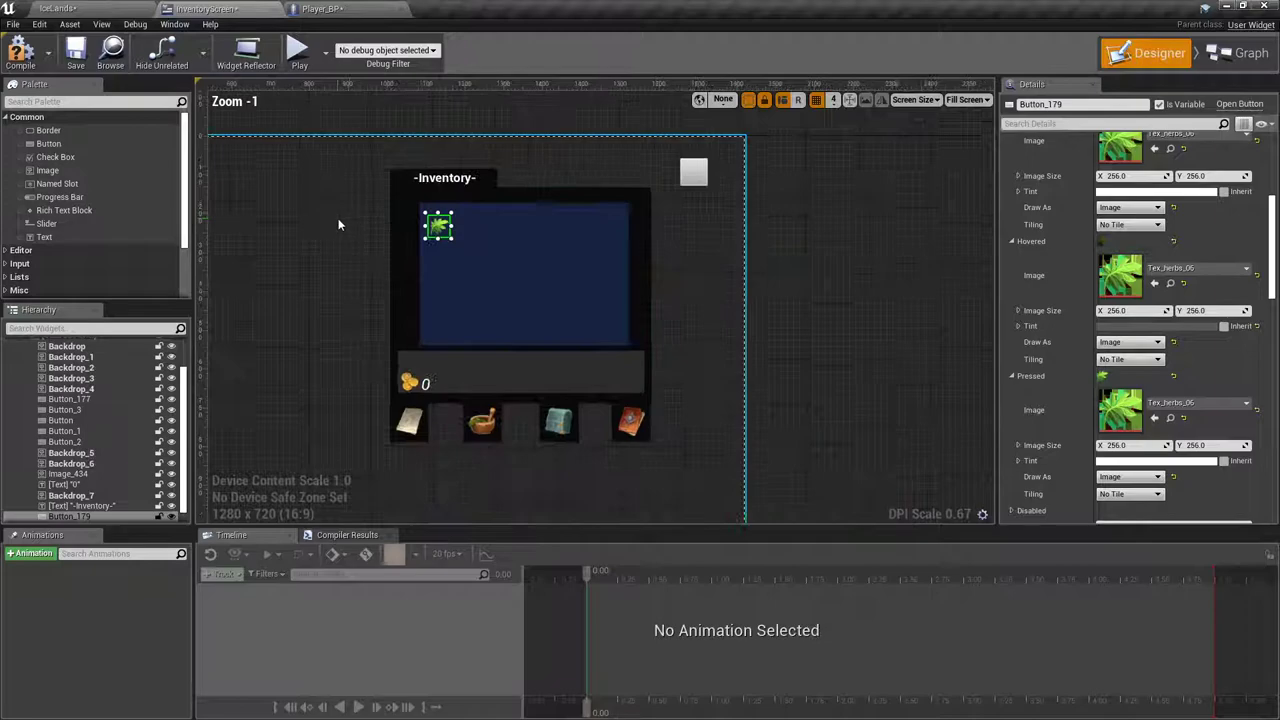
right_drag(338, 224, 400, 183)
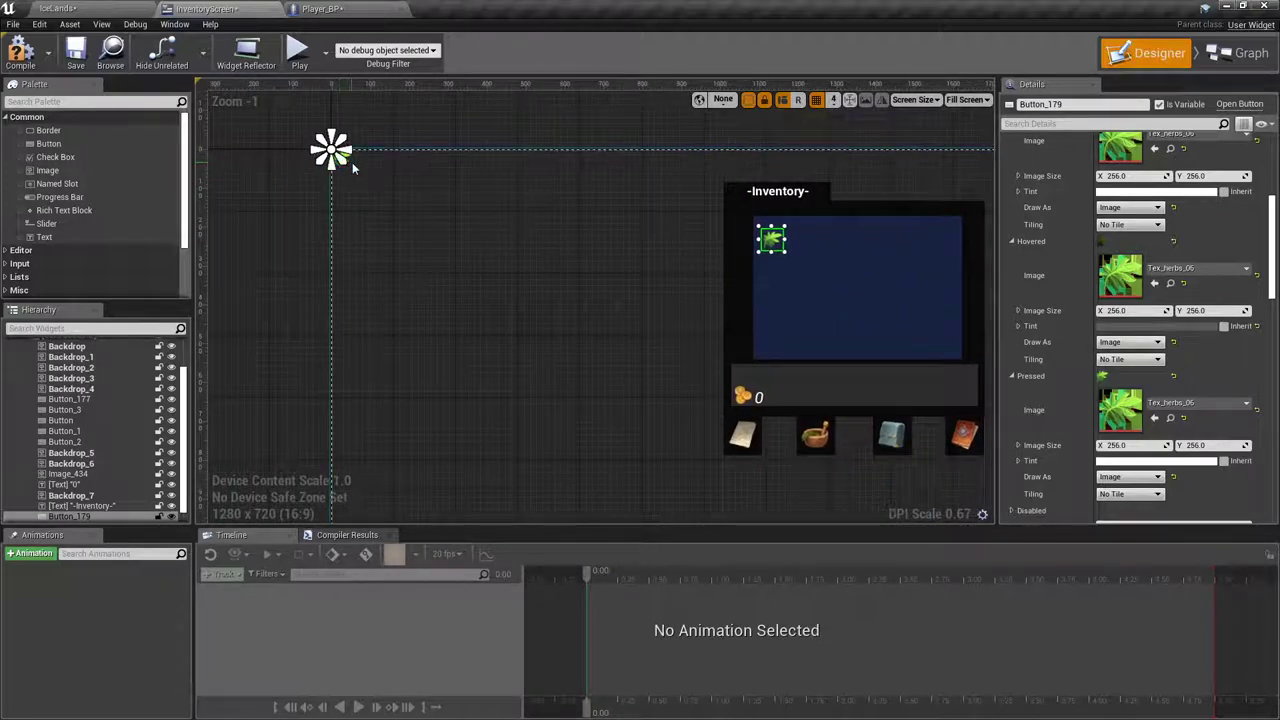
key(ctrl+v)
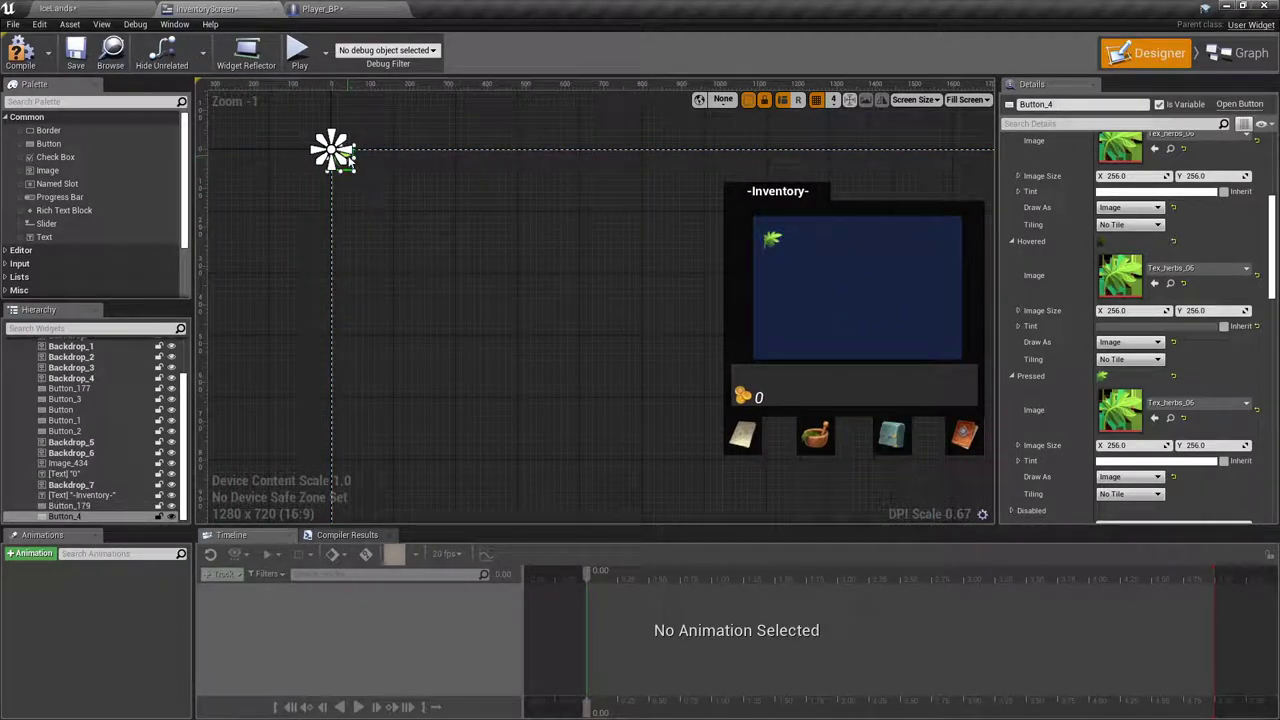
drag(348, 160, 780, 272)
Step: Set Position X to 1110 on both herb buttons, then go back to the IceLands level
click(771, 238)
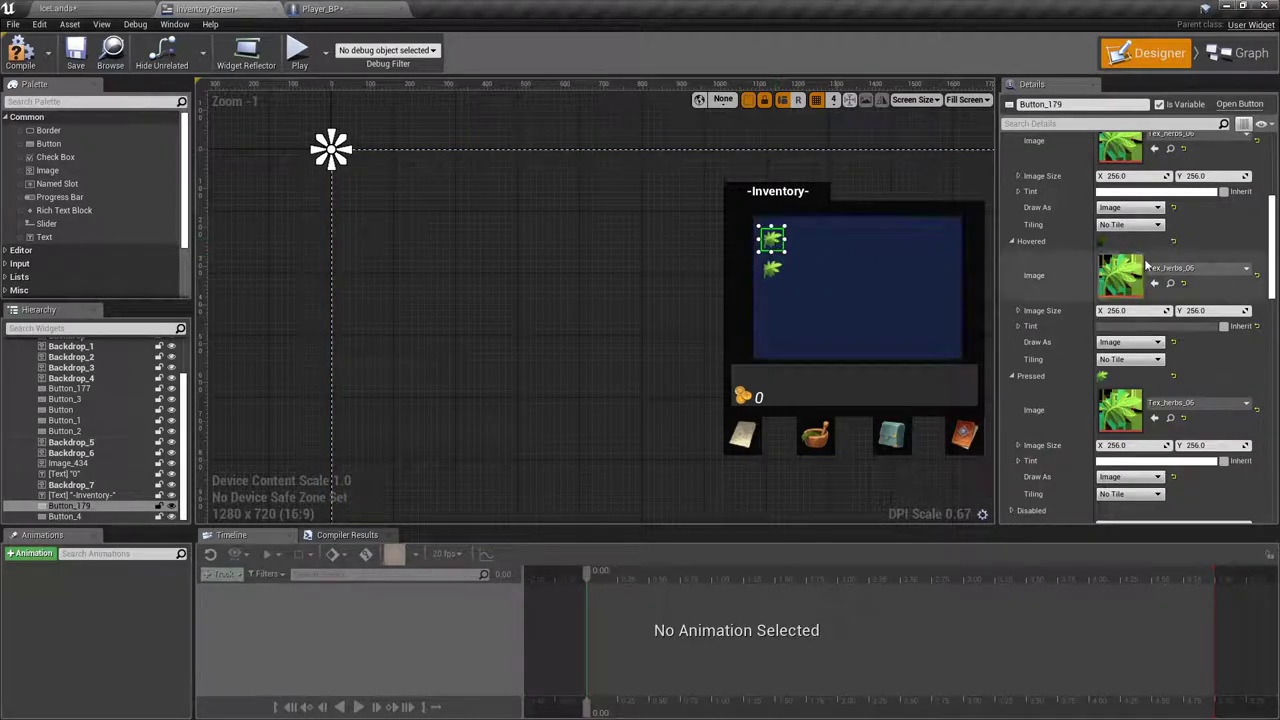
scroll(1160, 279, up, 3)
scroll(1160, 279, up, 1)
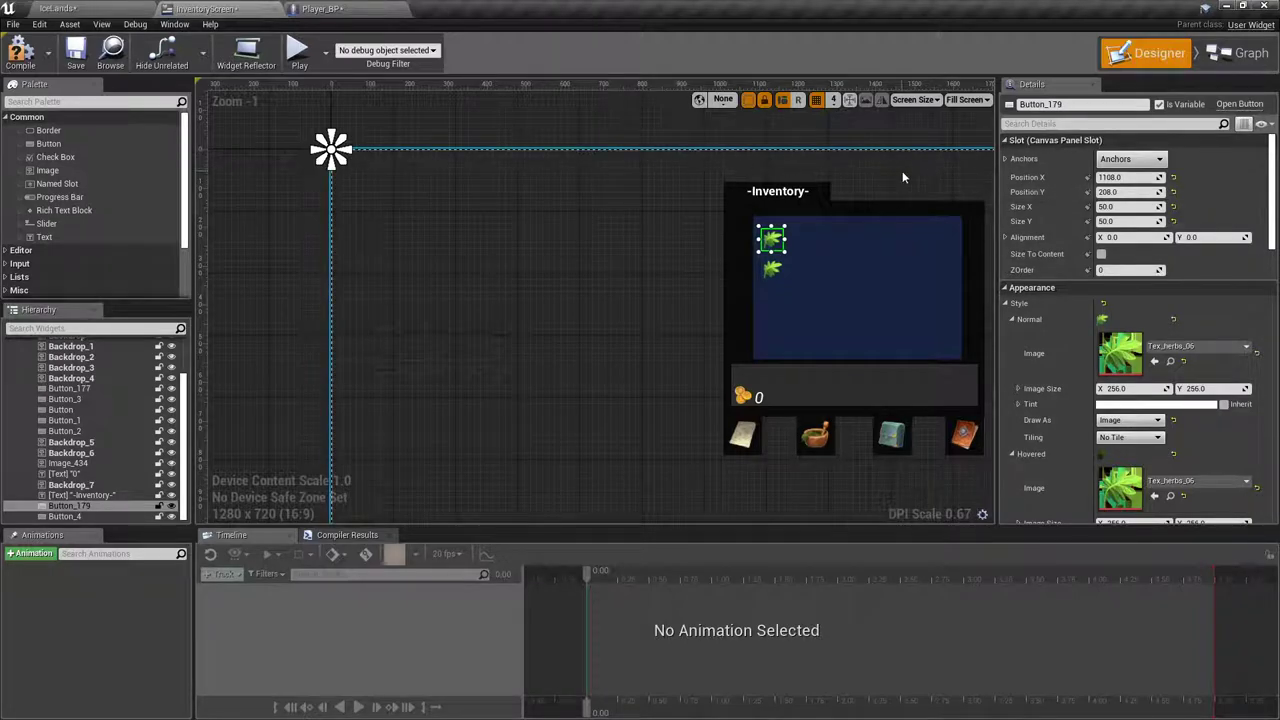
right_drag(902, 156, 785, 150)
click(660, 264)
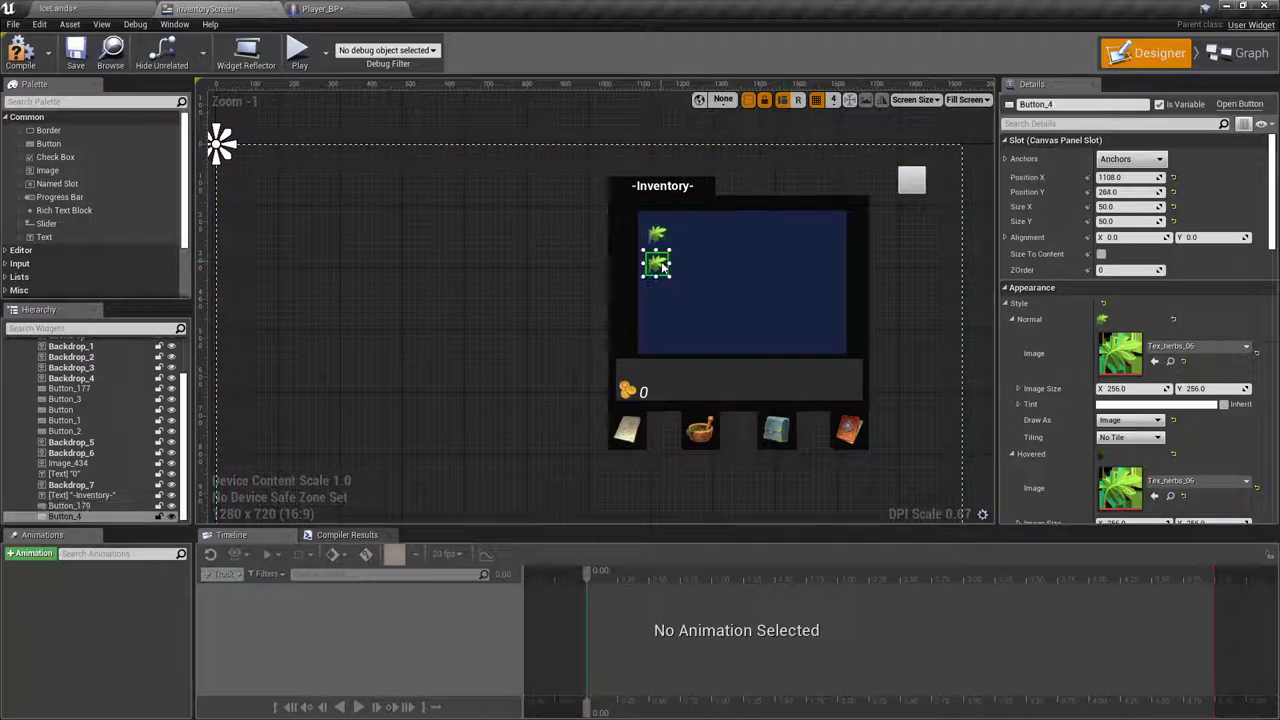
click(1134, 177)
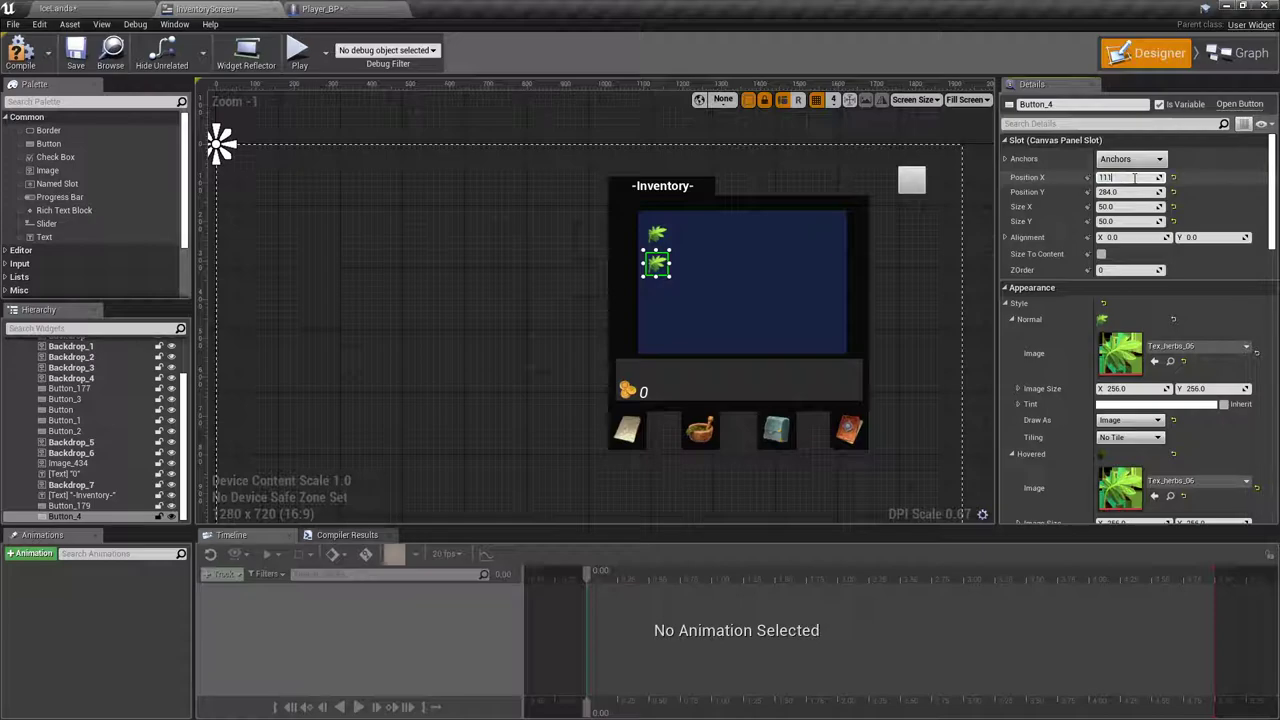
scroll(656, 234, up, 5)
click(656, 234)
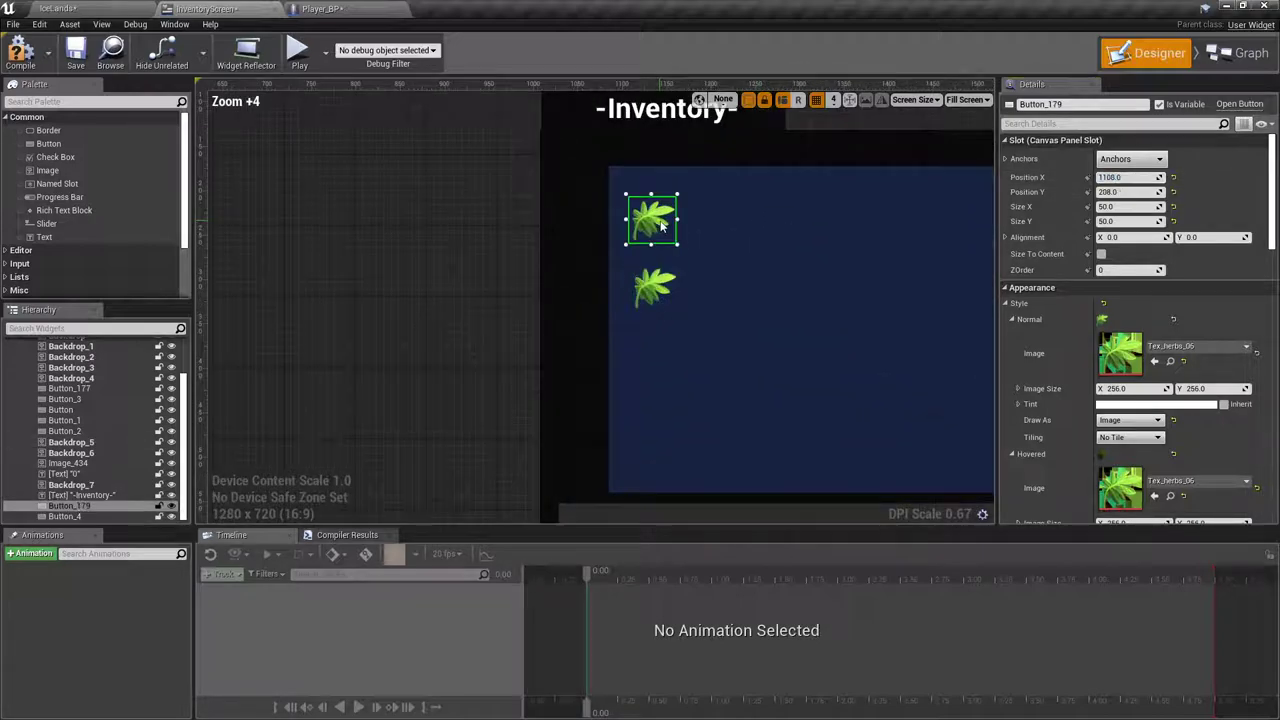
click(1130, 177)
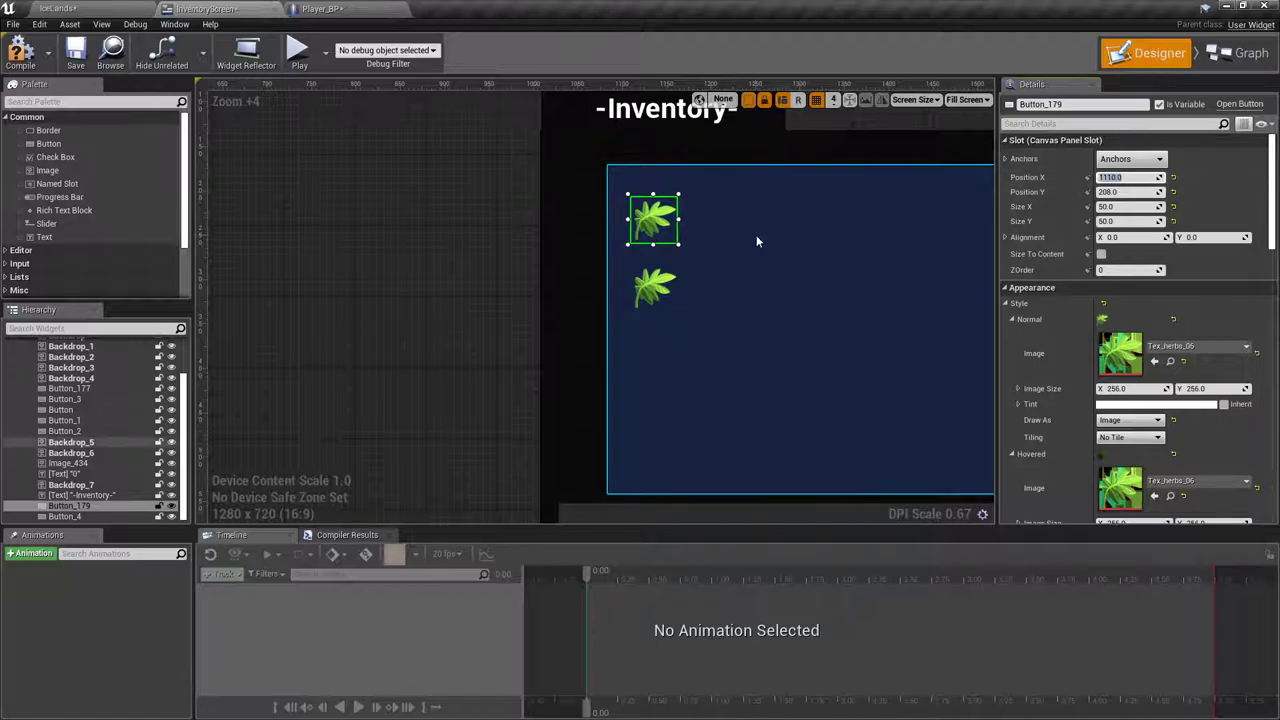
click(654, 291)
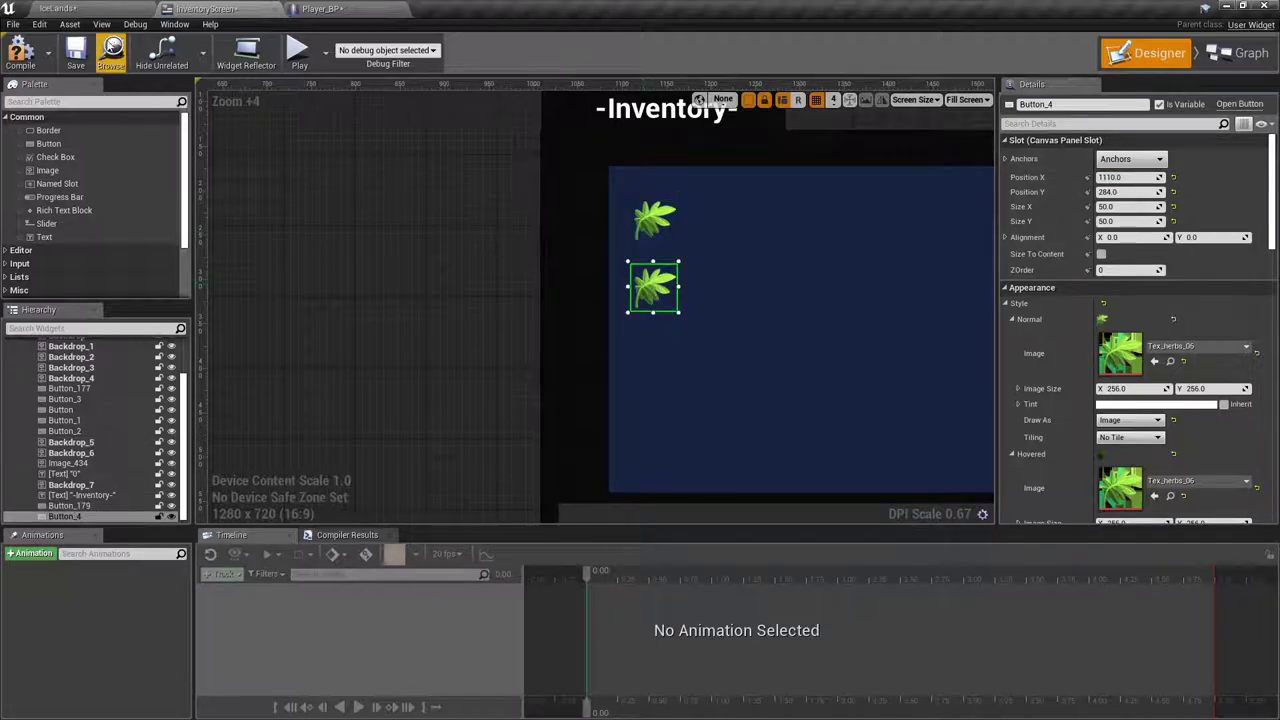
click(100, 9)
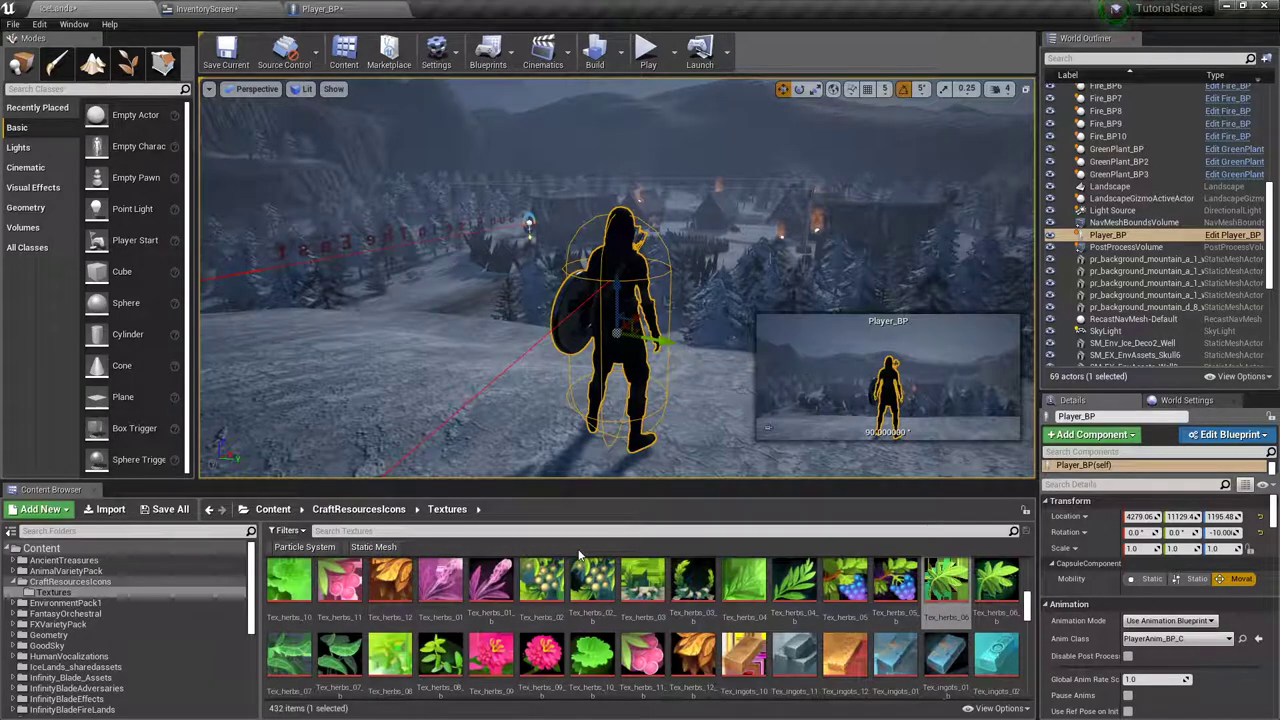
Step: Assign the selected Tex_herbs_12 acorn texture to Button_4's Normal, Hovered and Pressed images
click(391, 580)
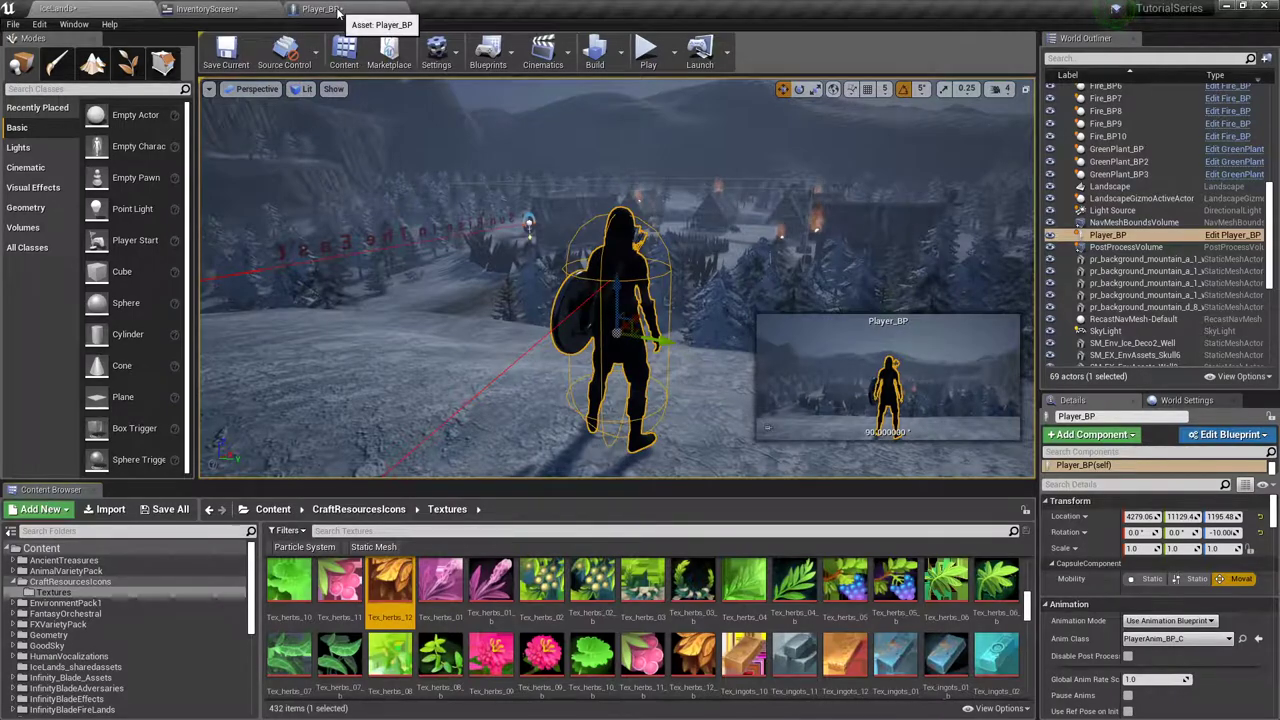
click(205, 8)
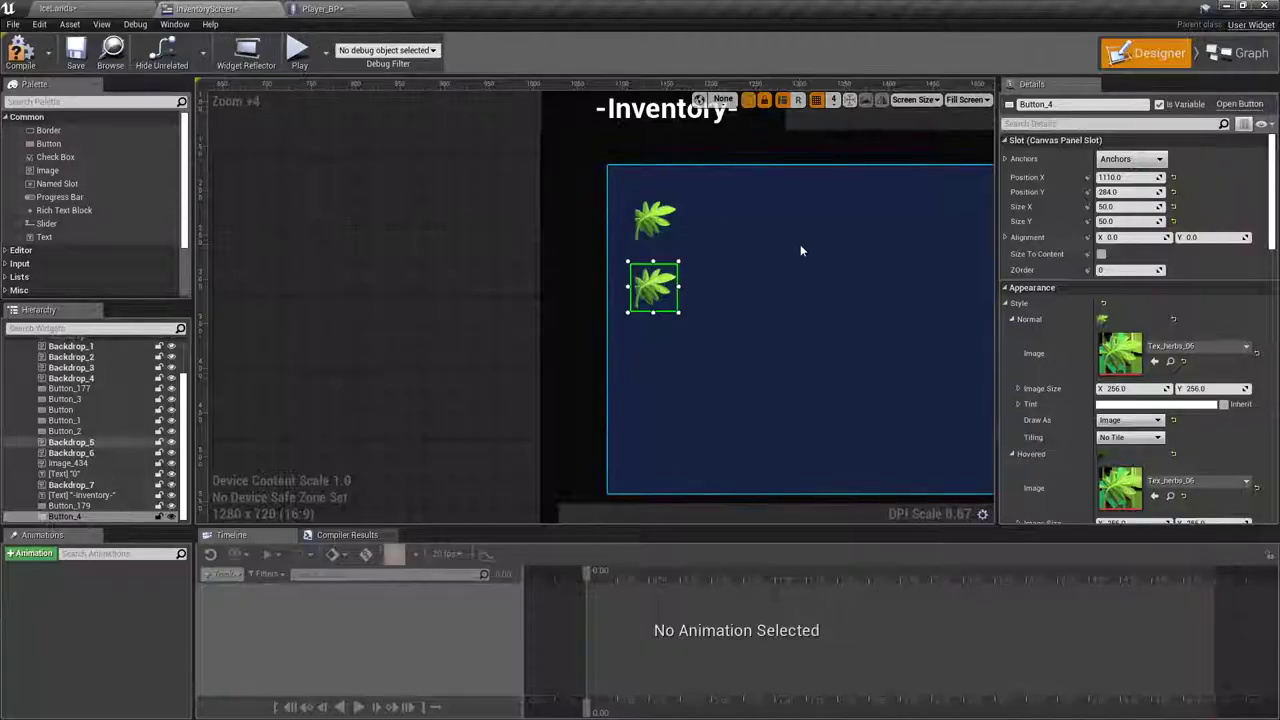
click(1156, 361)
scroll(1158, 372, down, 2)
scroll(1158, 372, down, 2)
click(1155, 410)
scroll(1183, 408, down, 3)
click(1155, 461)
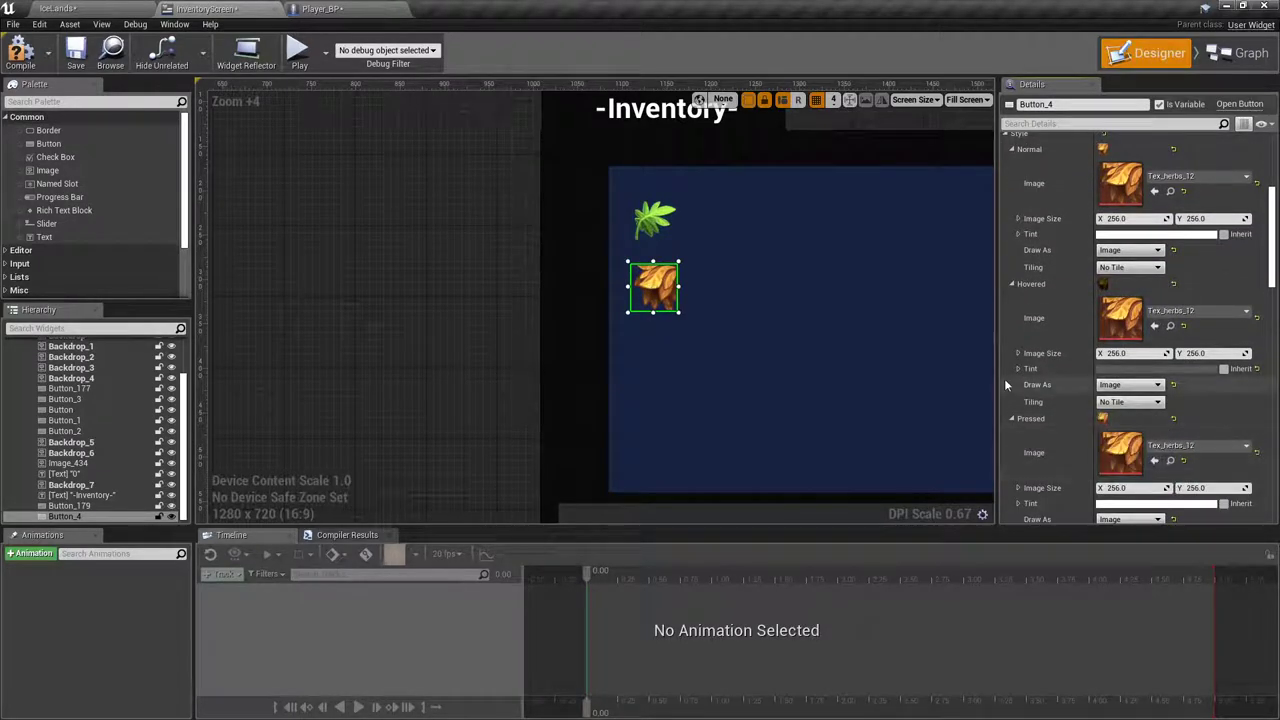
scroll(760, 312, down, 2)
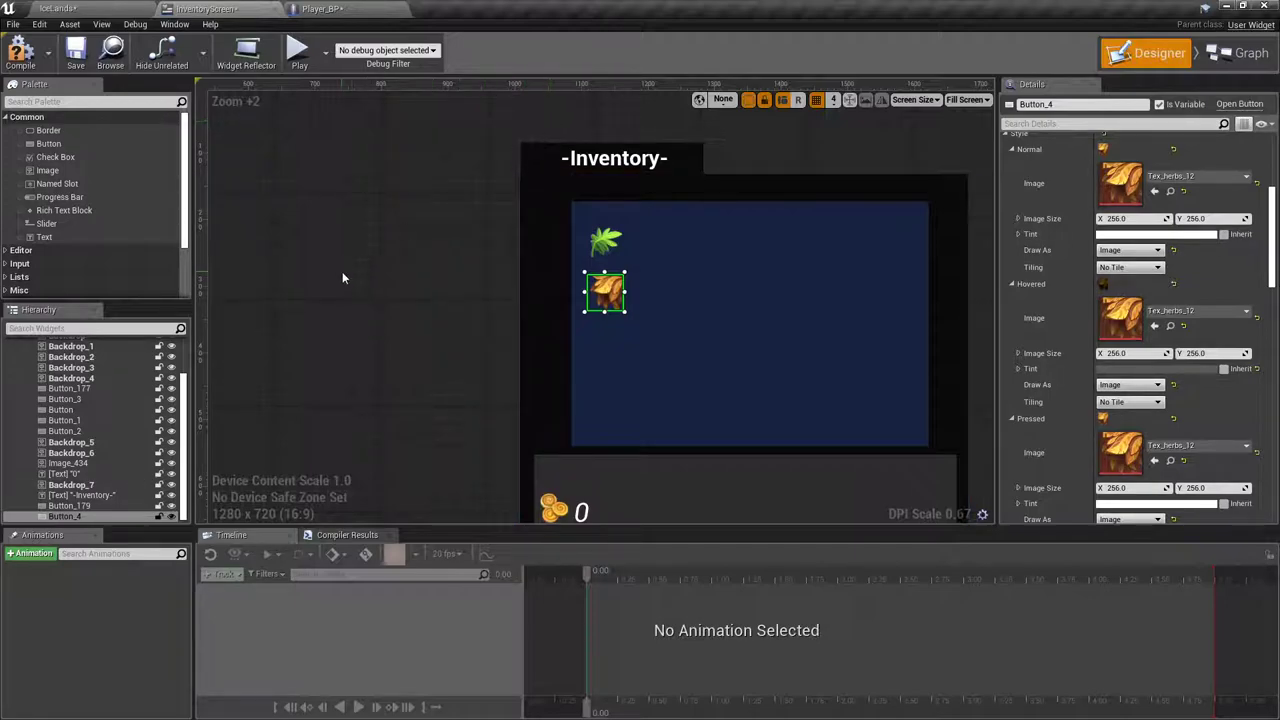
Step: Compile the widget, duplicate the acorn button and drag the copy below the others
click(18, 66)
right_click(609, 292)
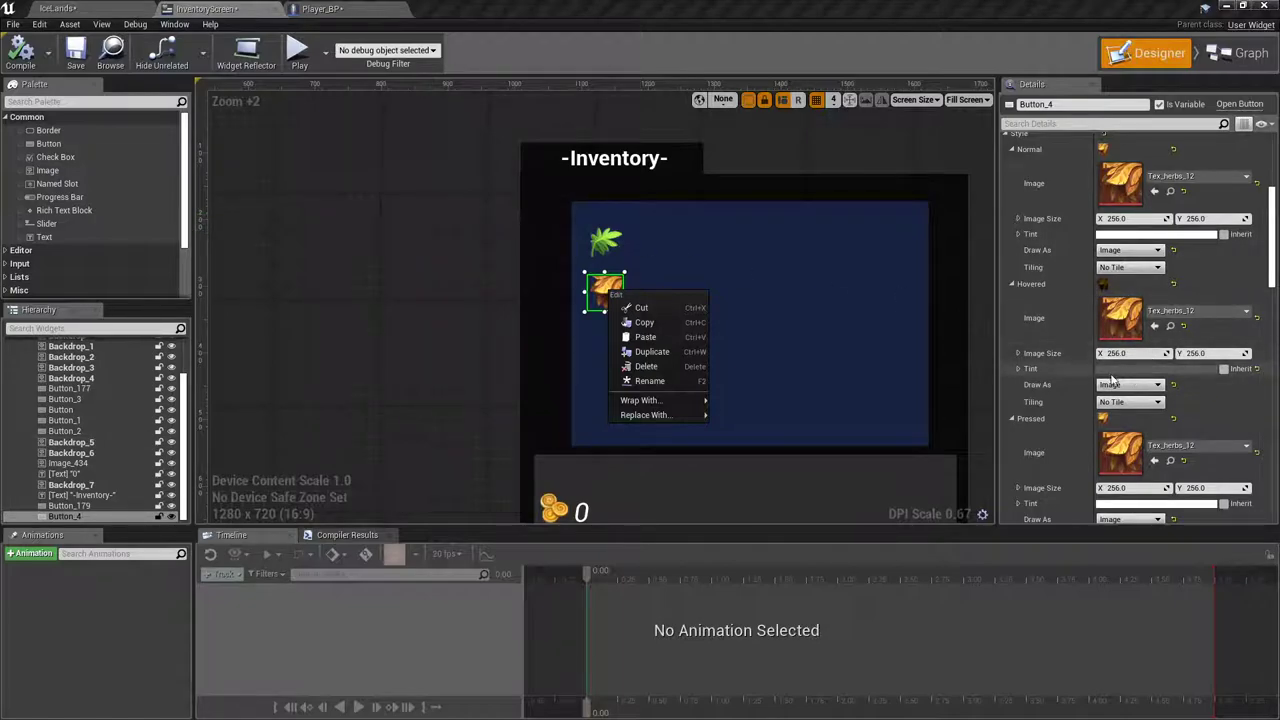
click(652, 352)
scroll(403, 262, down, 4)
scroll(360, 205, up, 4)
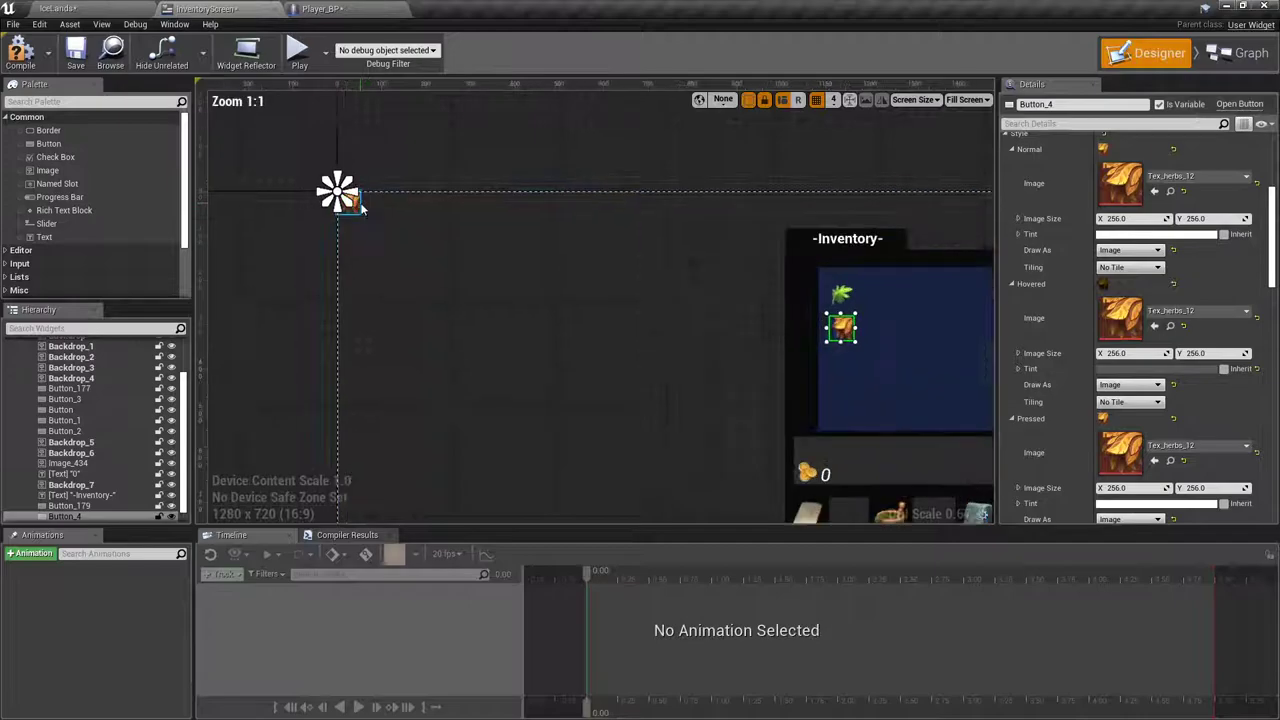
drag(343, 197, 705, 305)
Step: Set the duplicate's Position X to 1110 and the leaf button's Position Y to 200
scroll(1129, 286, up, 5)
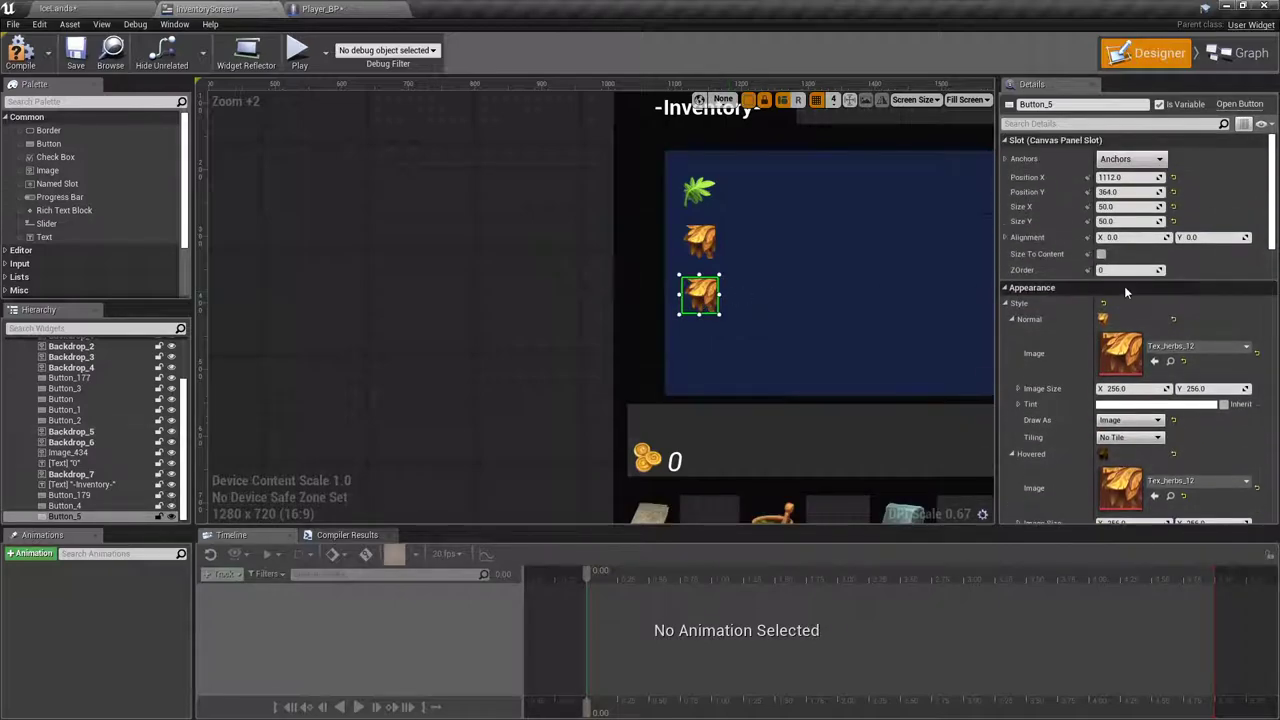
click(1125, 178)
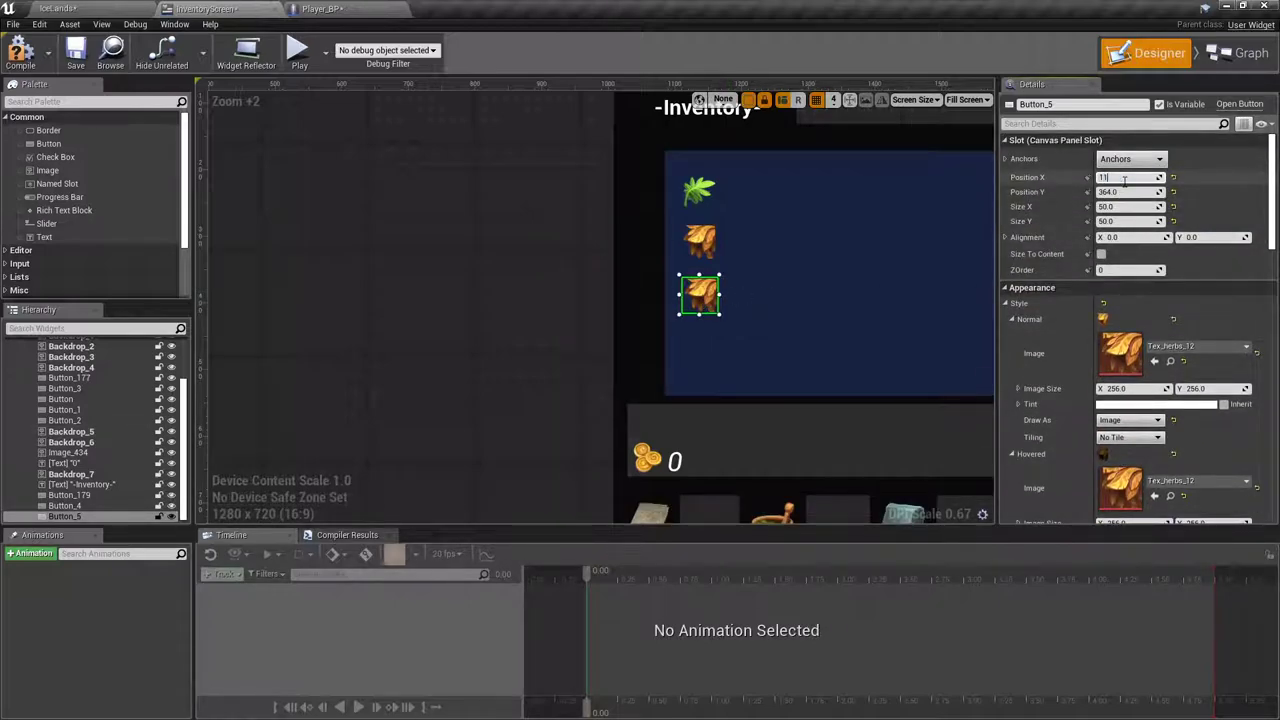
key(Return)
click(701, 196)
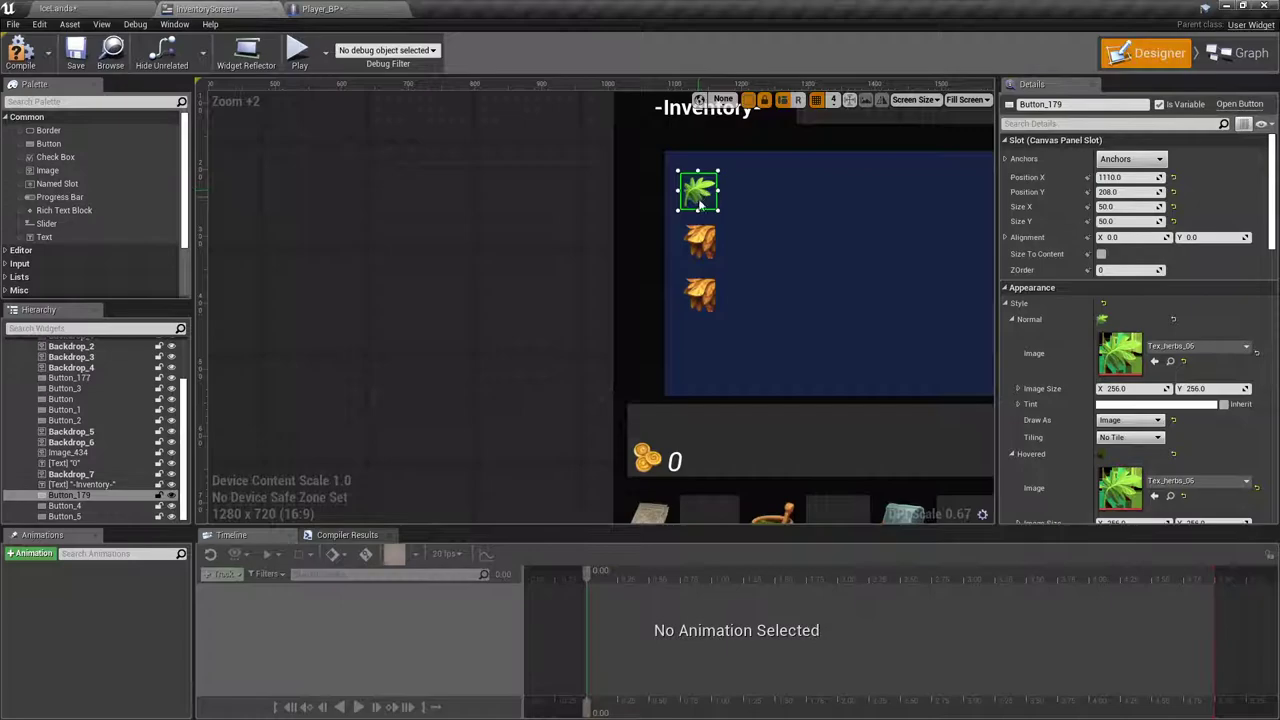
click(700, 241)
click(702, 292)
click(703, 193)
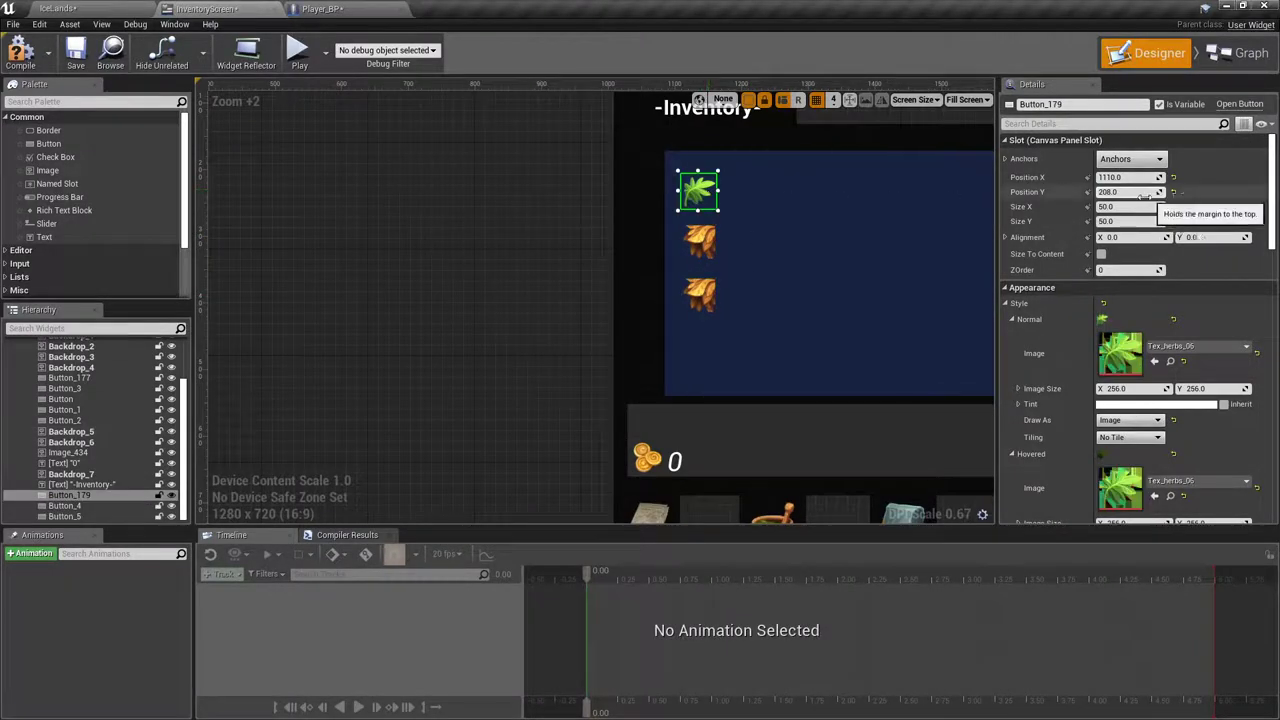
click(1131, 192)
text(200)
key(Return)
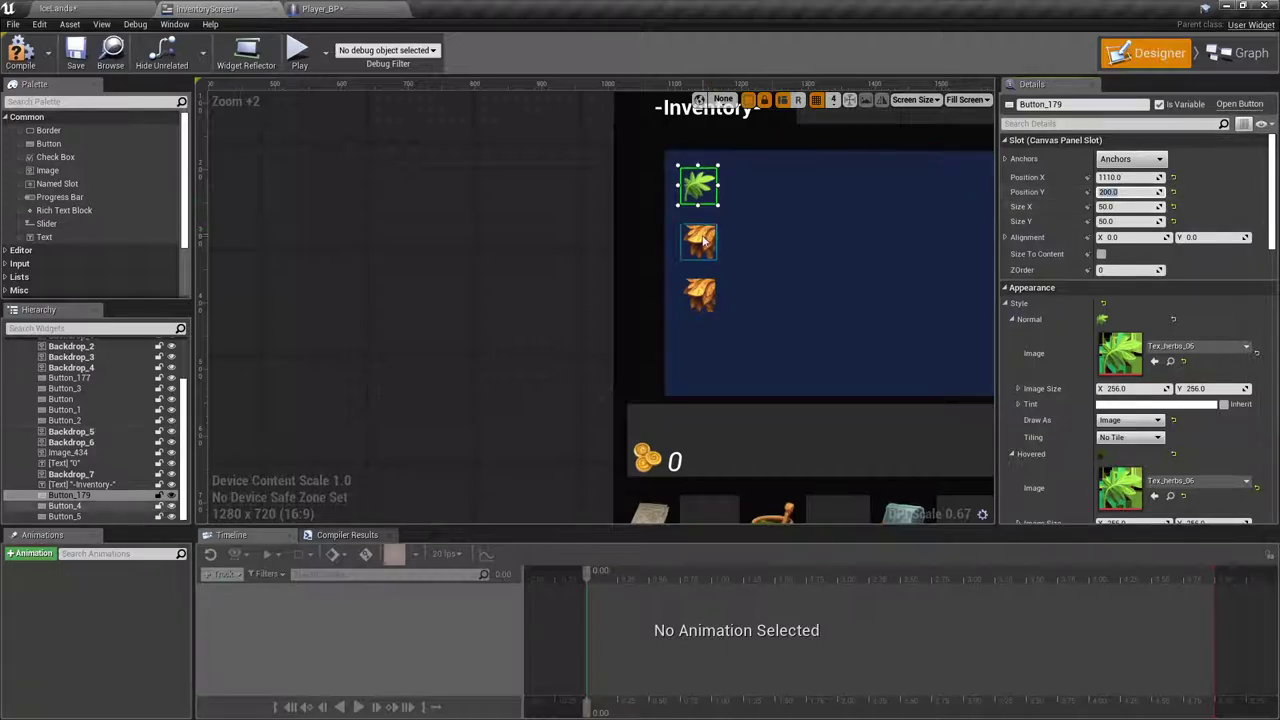
Step: Set the middle button's Position Y to 275 and the lower button's to 350, then check spacing
click(700, 241)
click(1131, 192)
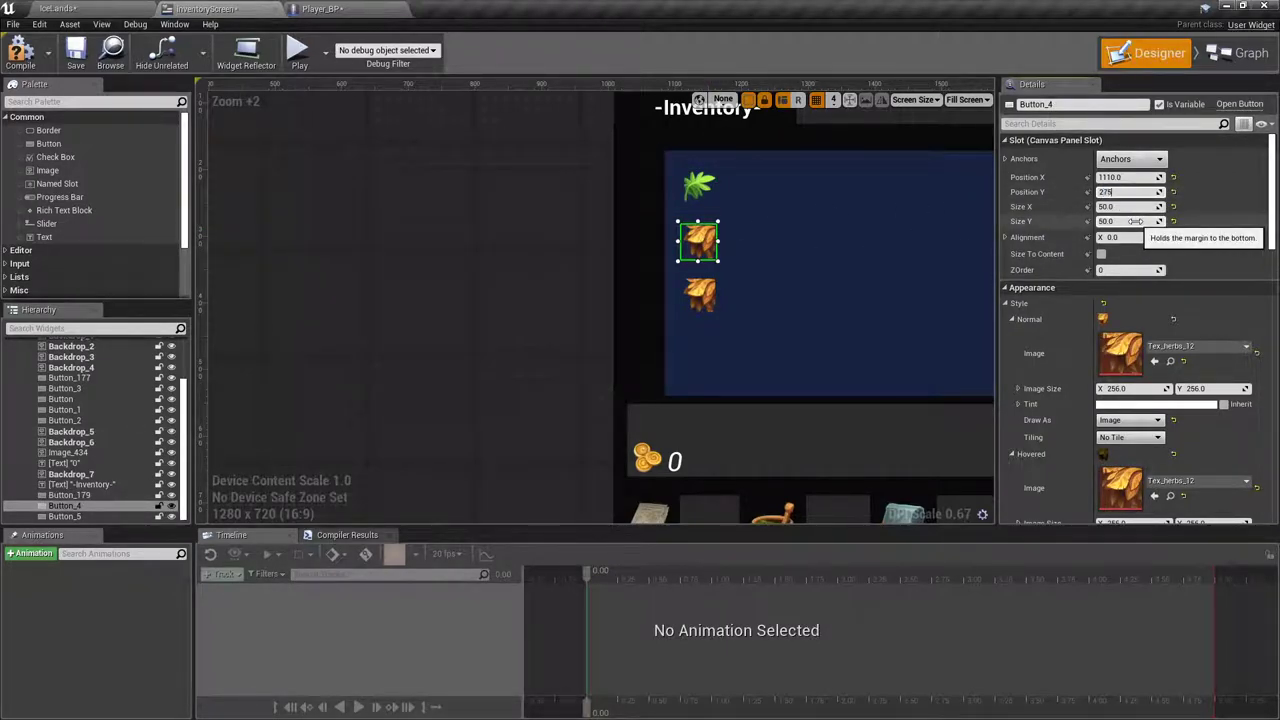
click(700, 295)
click(1128, 192)
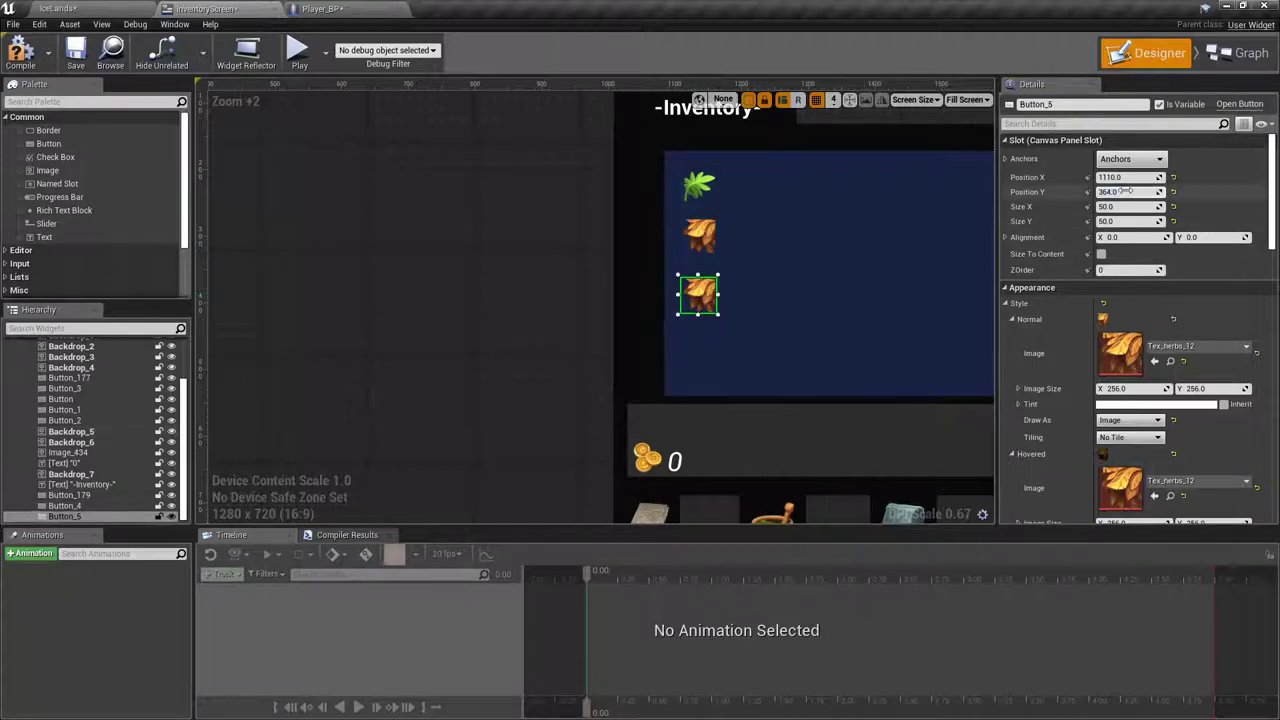
text(350)
key(Return)
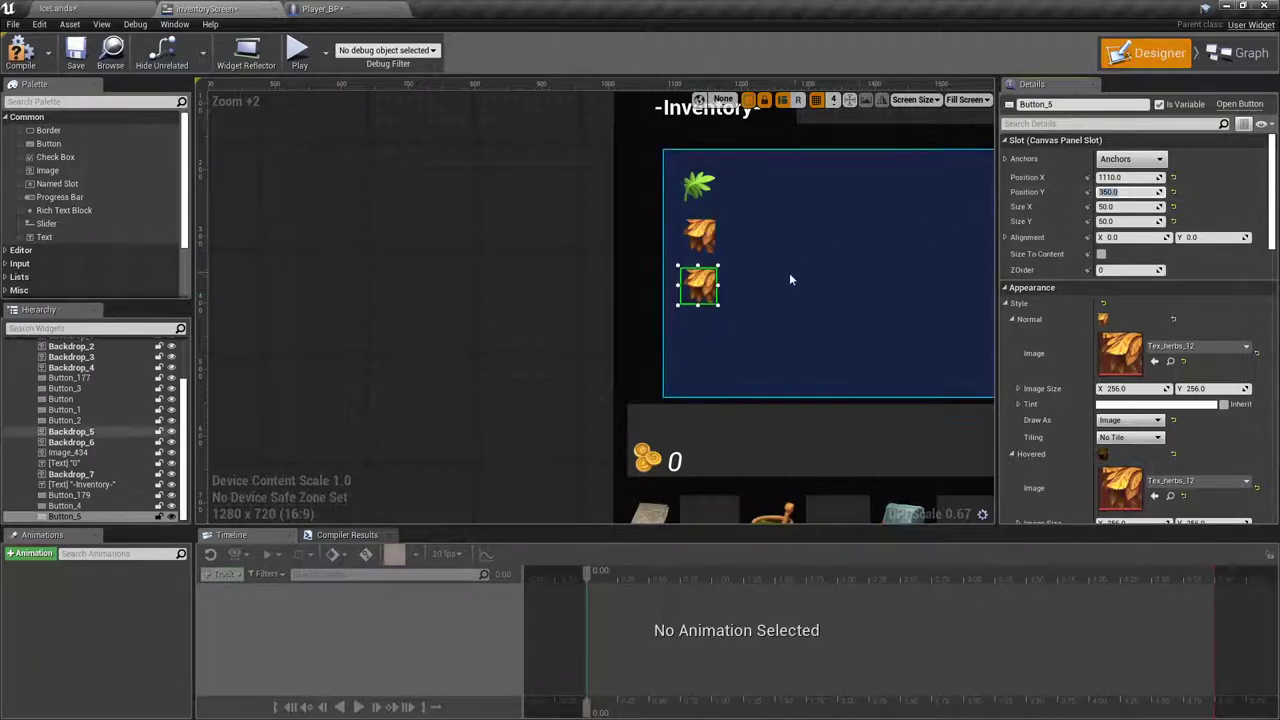
click(700, 185)
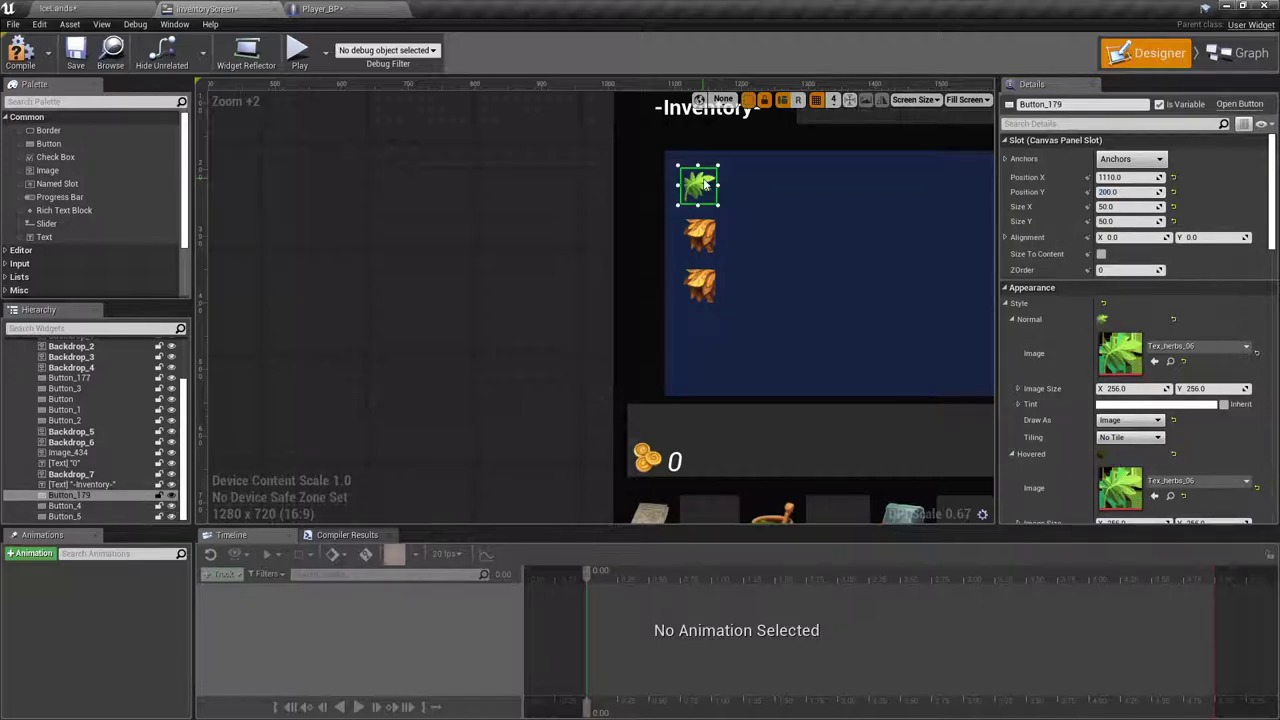
click(703, 234)
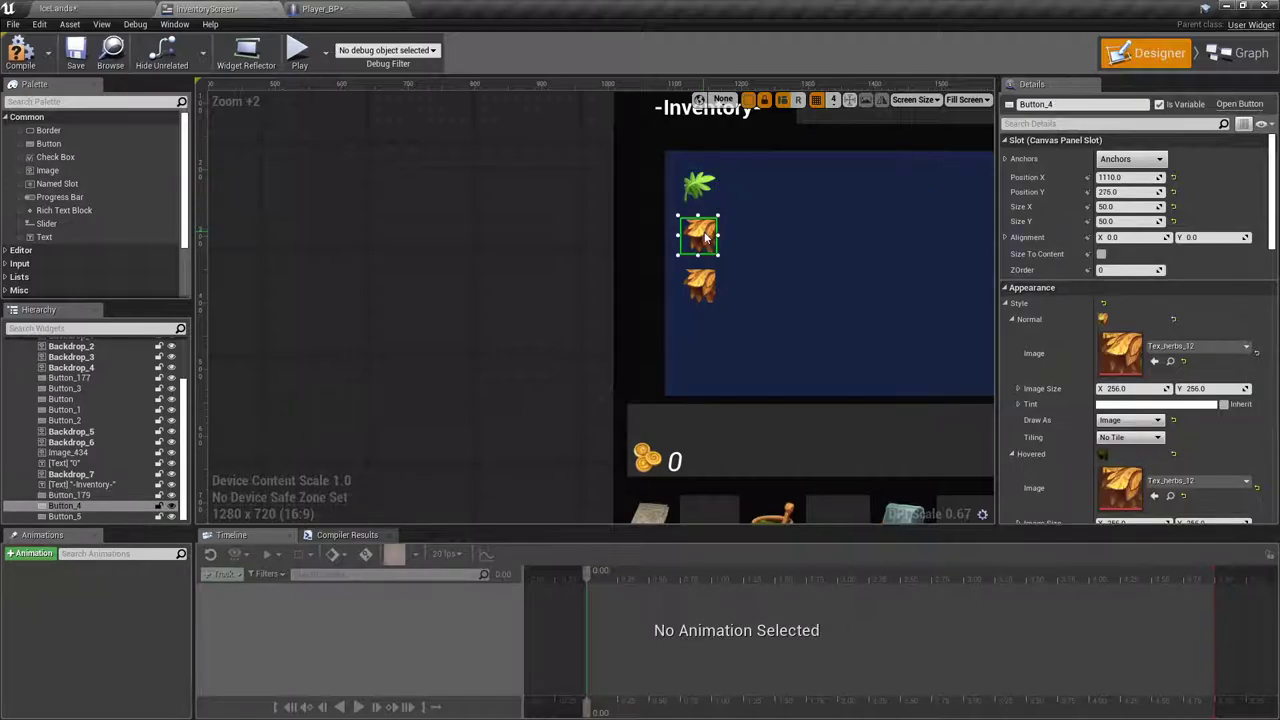
click(704, 288)
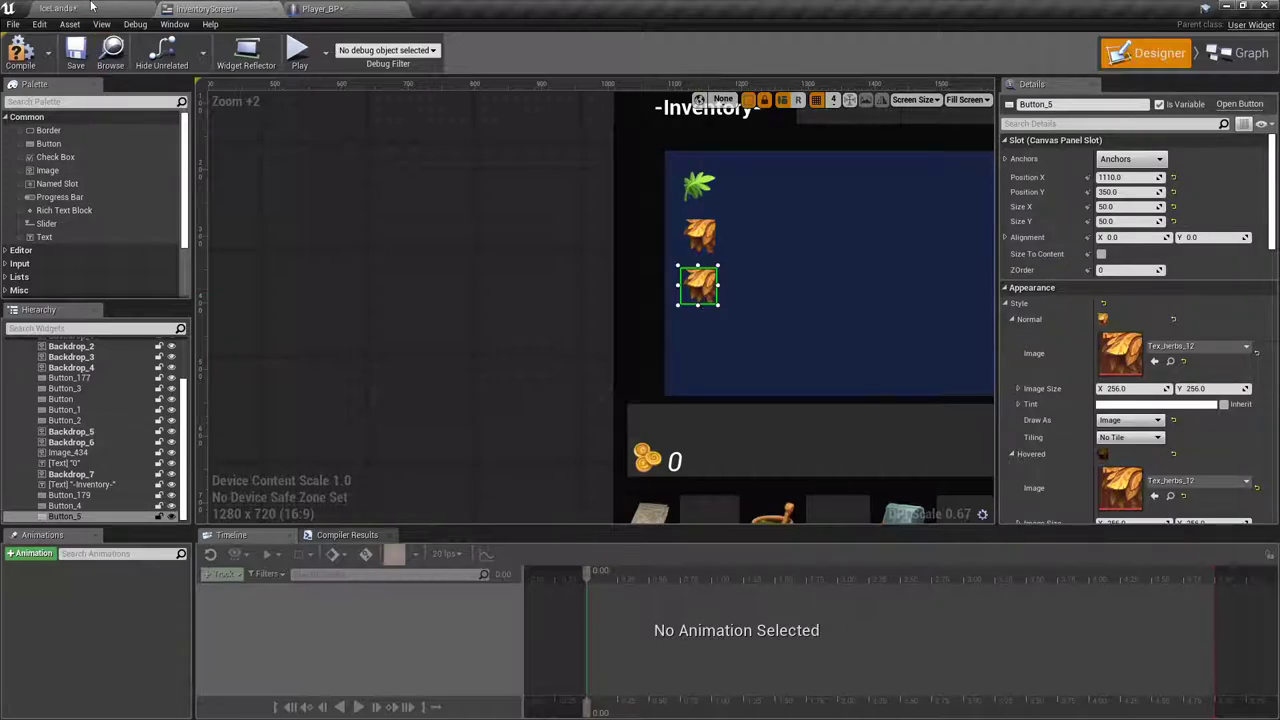
Step: Apply the raspberry texture Tex_herbs_11_b to the lower button's Normal, Hovered and Pressed images
click(91, 7)
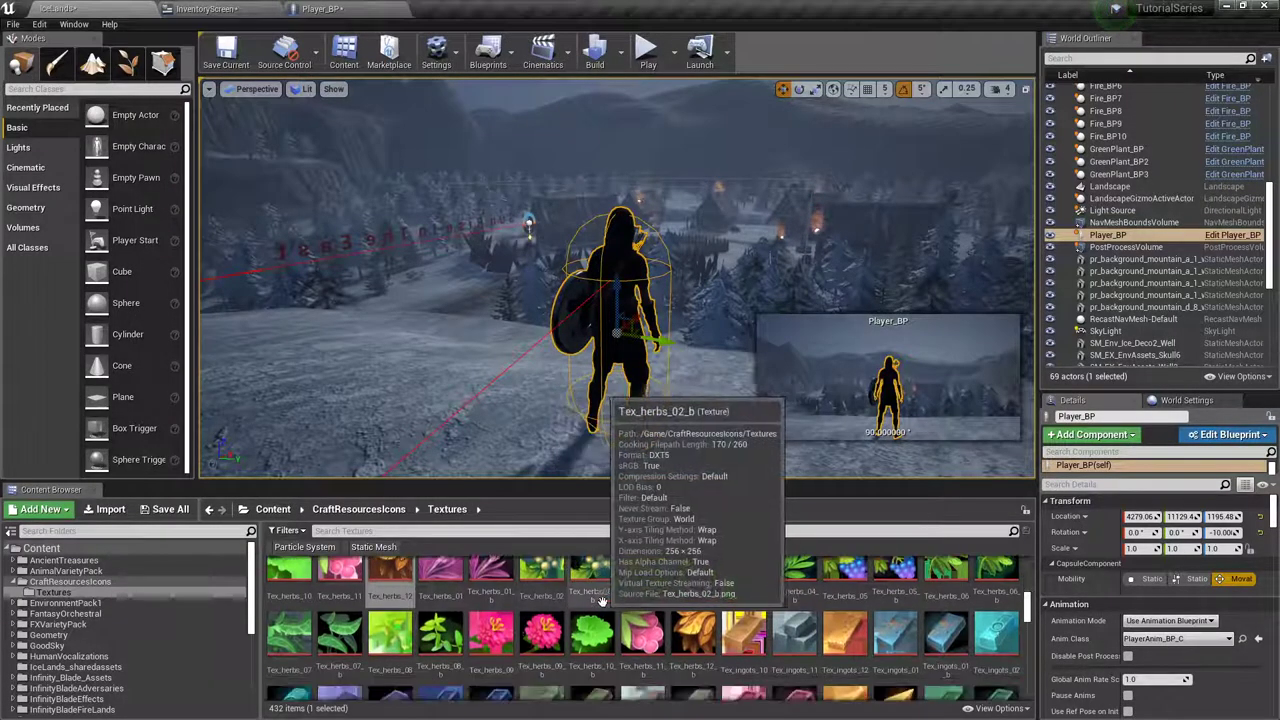
scroll(603, 600, down, 1)
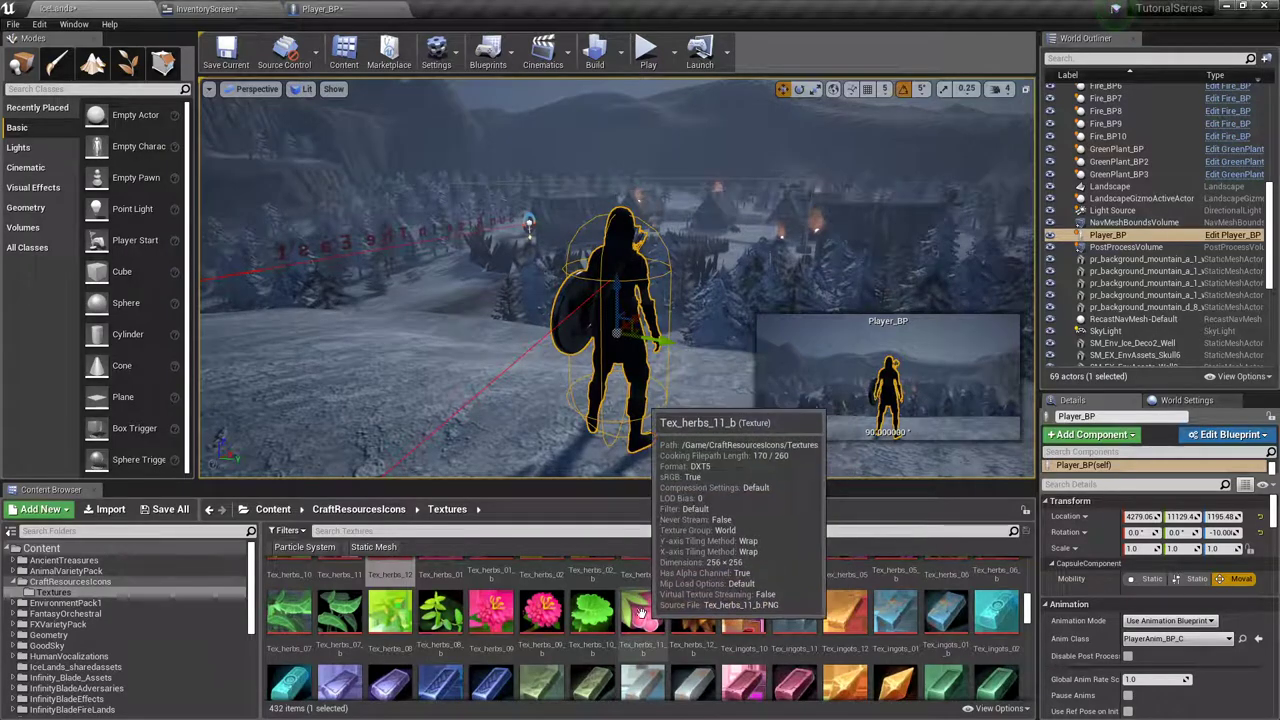
click(641, 612)
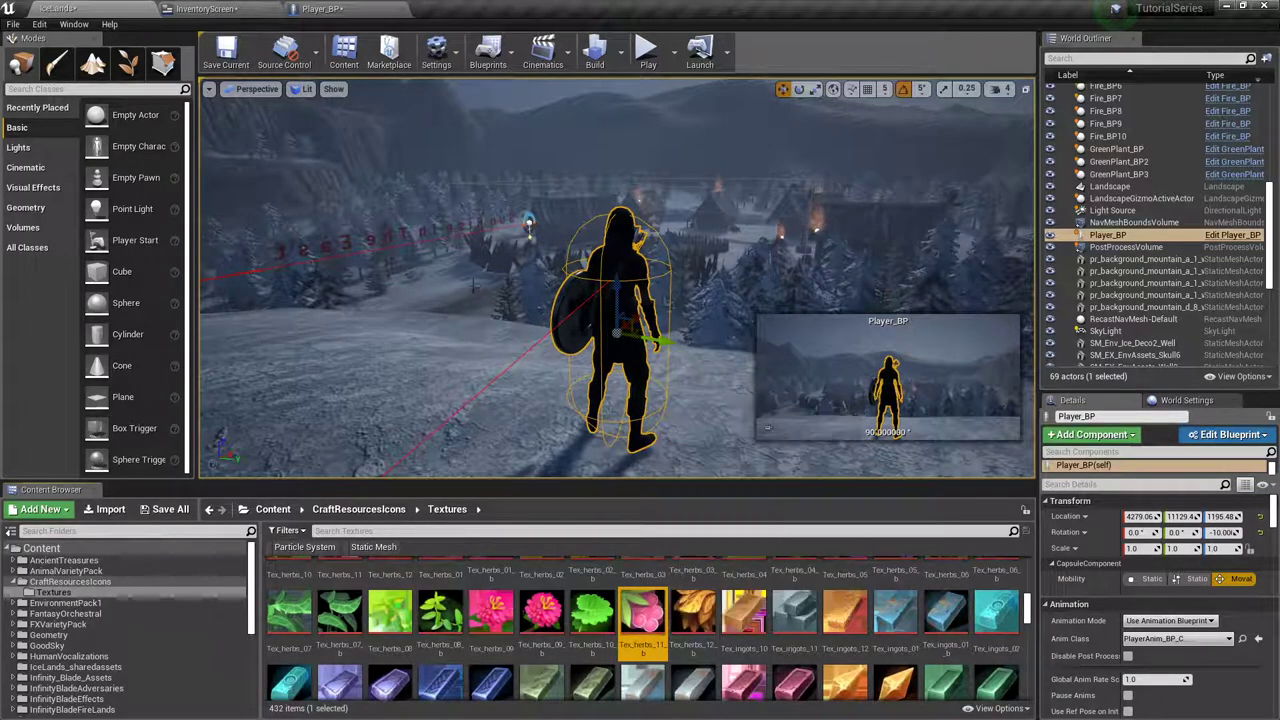
click(205, 8)
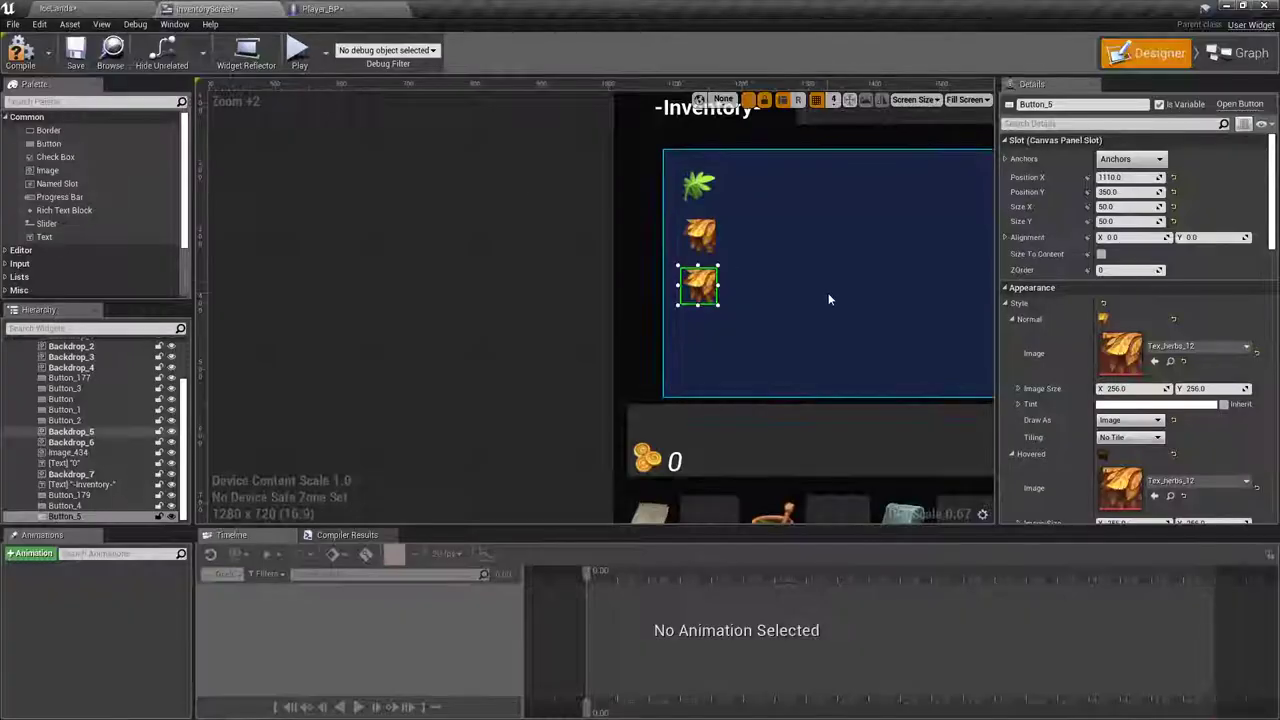
click(1155, 361)
scroll(1155, 380, down, 2)
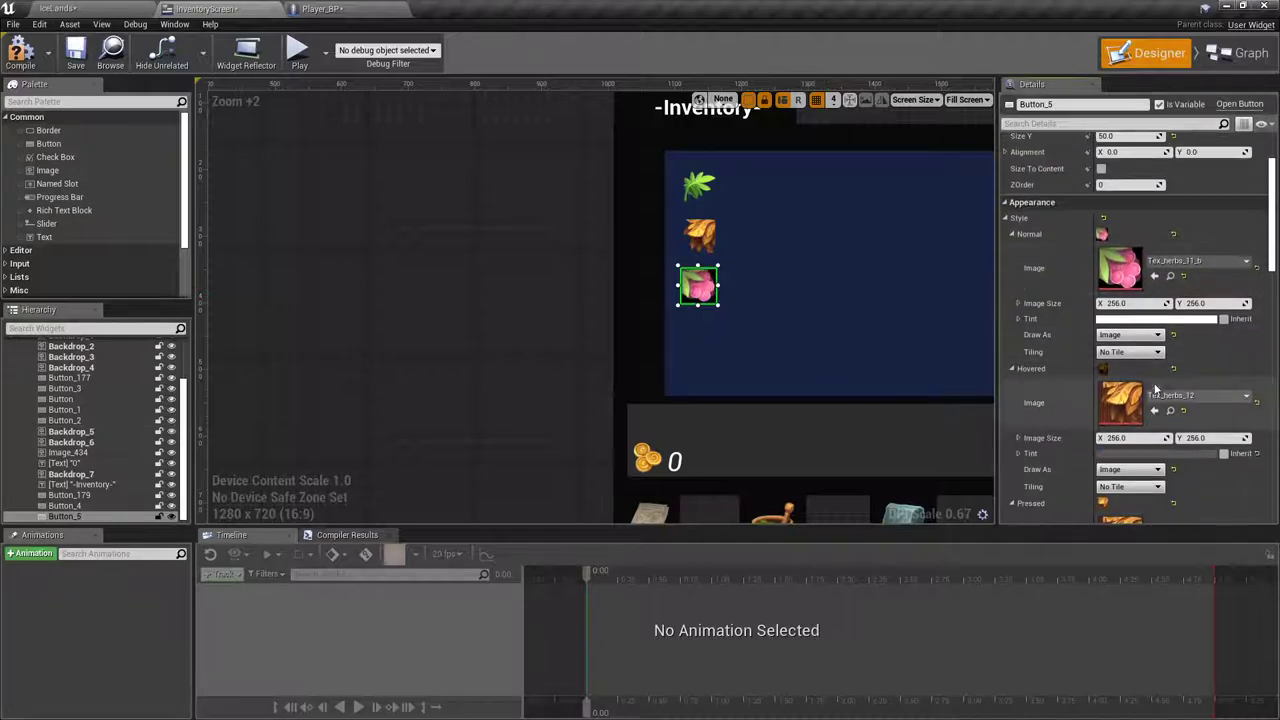
click(1155, 411)
scroll(1155, 411, down, 2)
click(1155, 418)
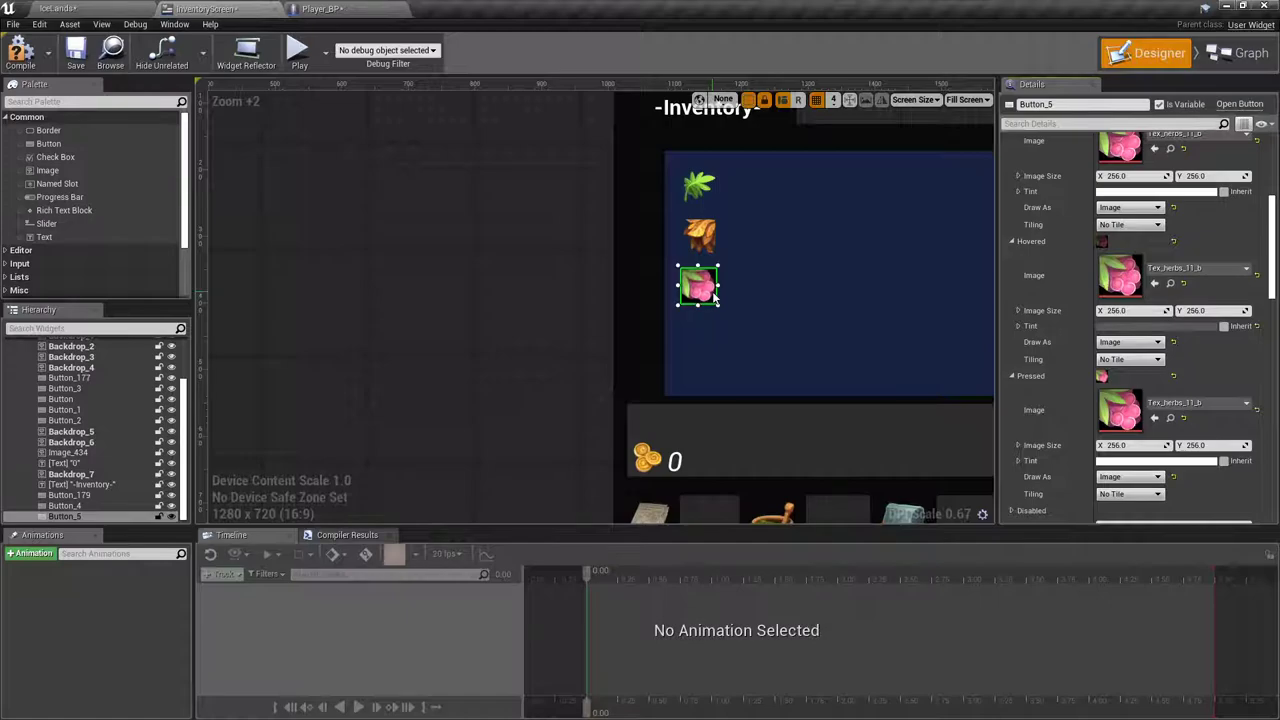
Step: Replace the lower button's Normal, Hovered and Pressed images with the Tex_herbs_05 grape texture
scroll(710, 294, up, 8)
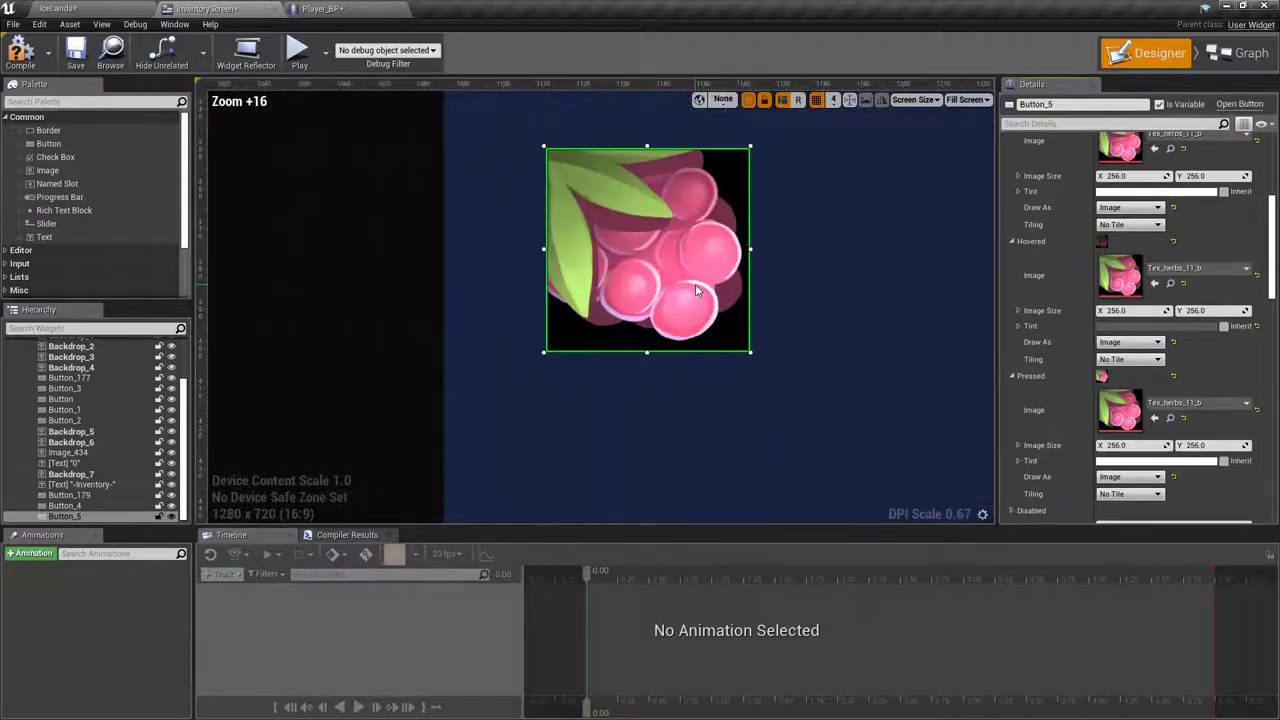
scroll(697, 290, down, 3)
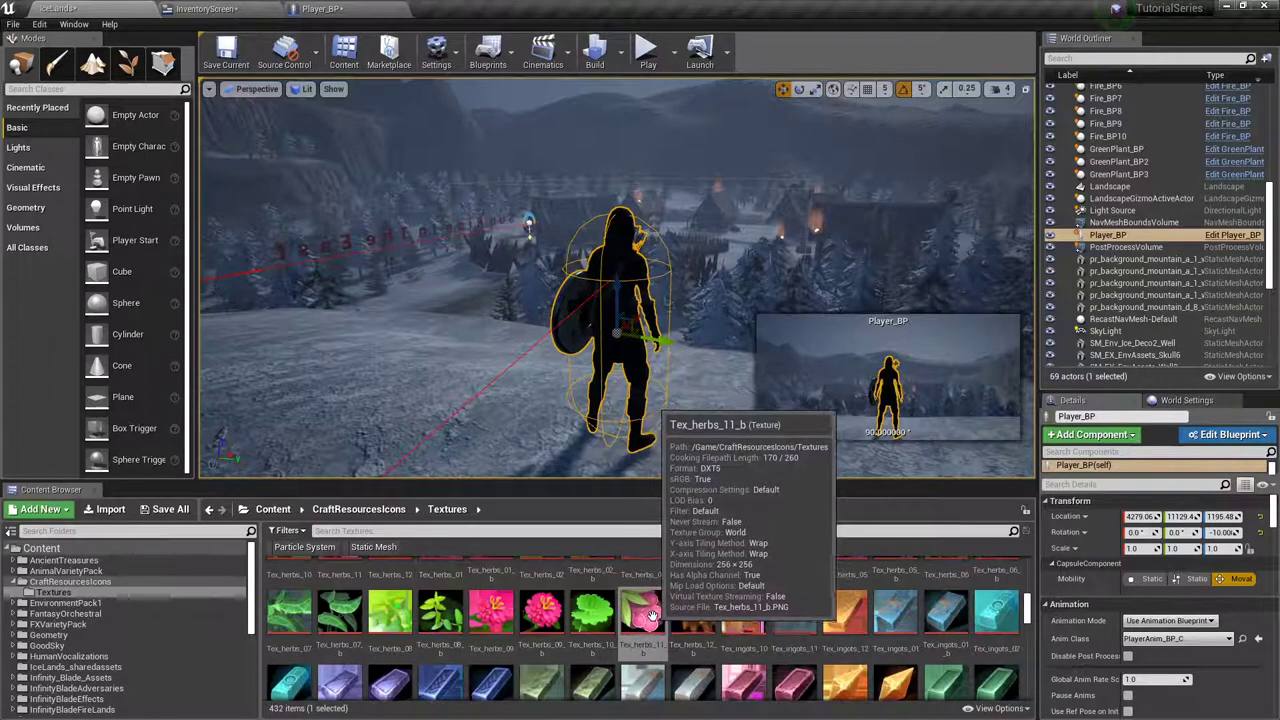
scroll(648, 612, up, 1)
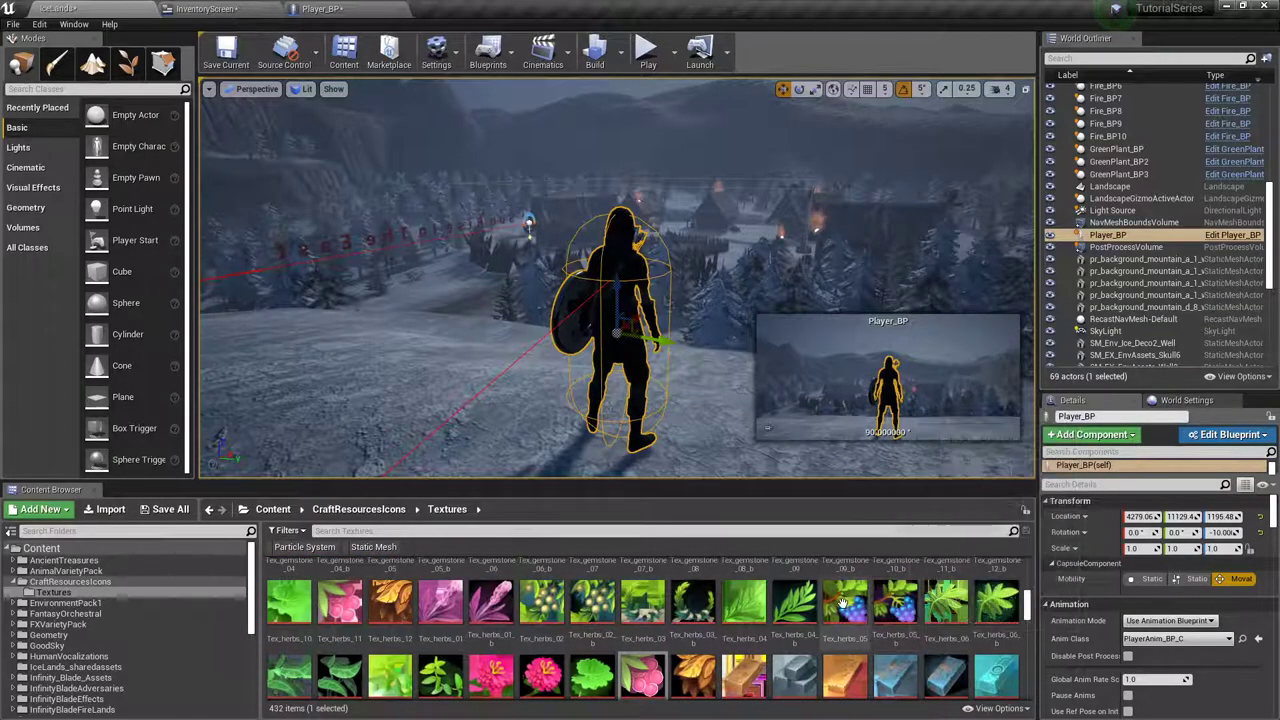
click(322, 8)
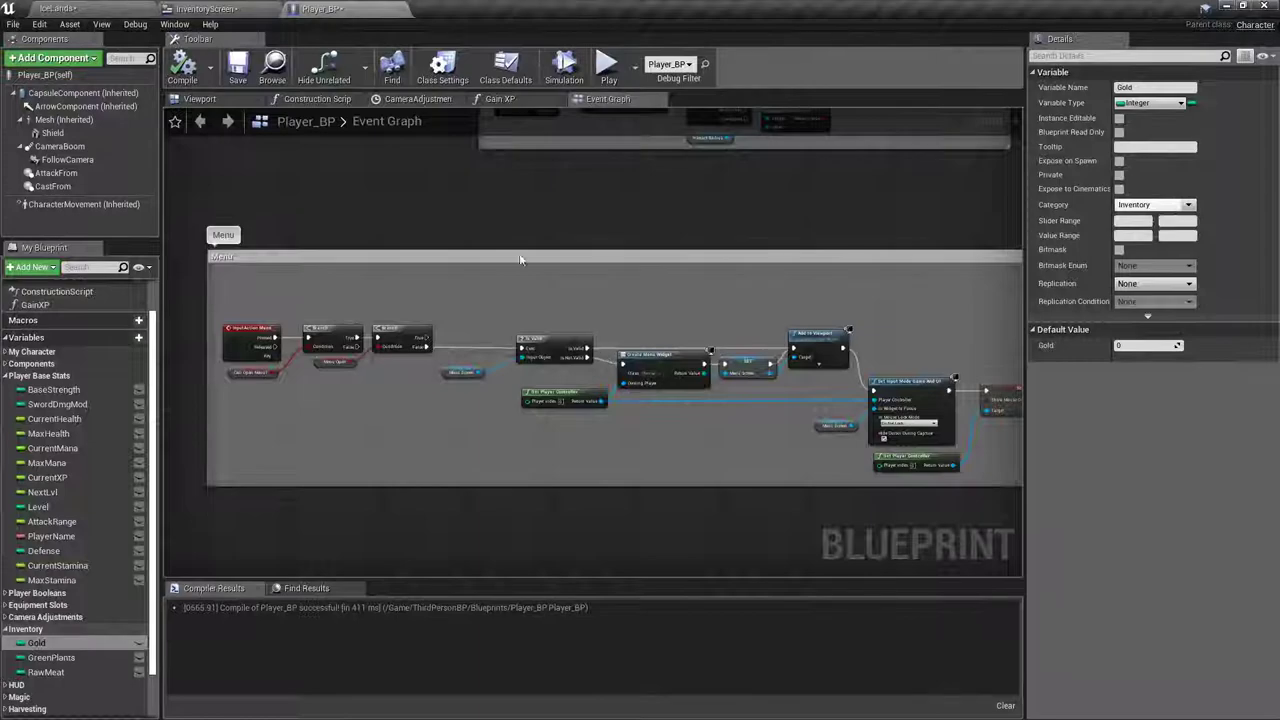
click(210, 8)
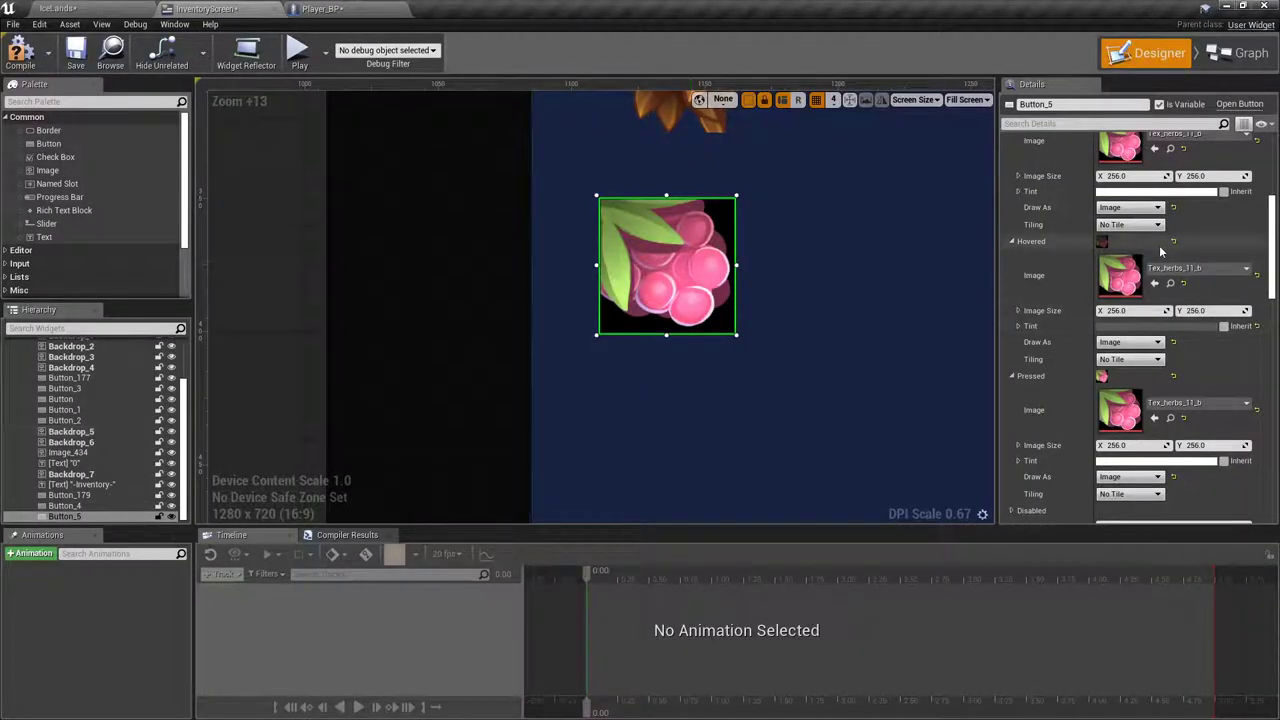
click(1154, 148)
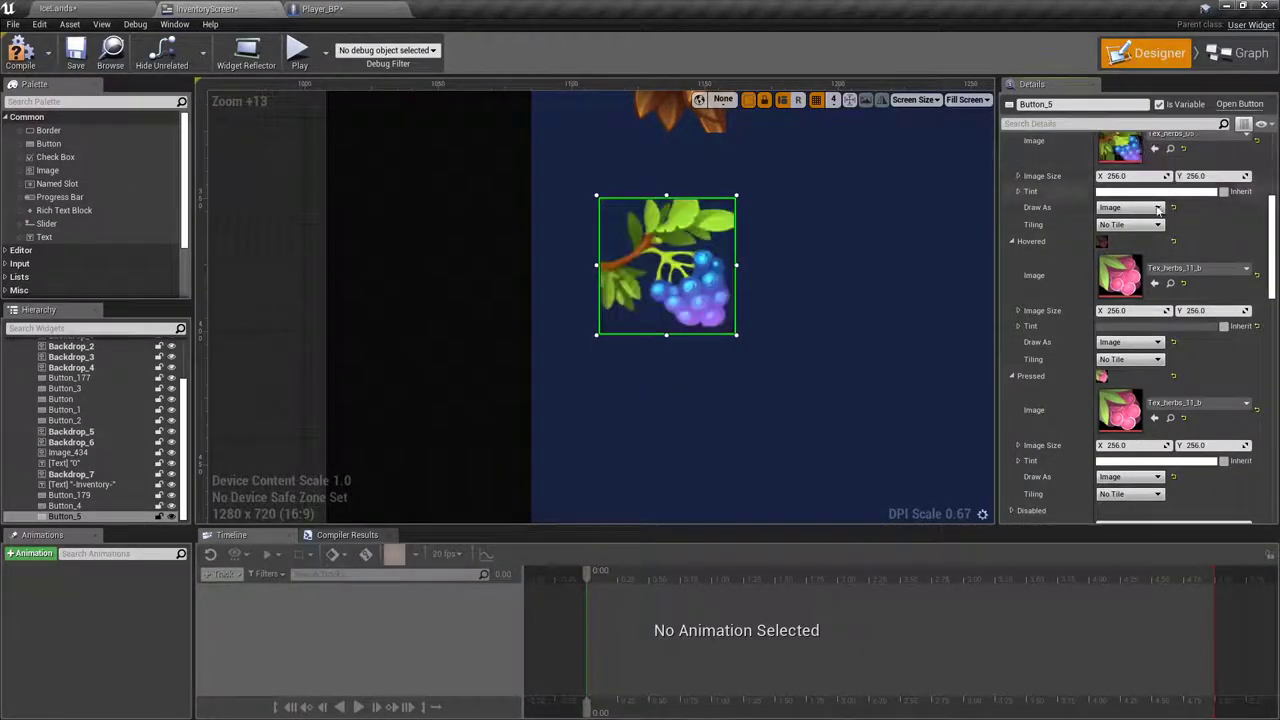
click(1155, 285)
click(1154, 418)
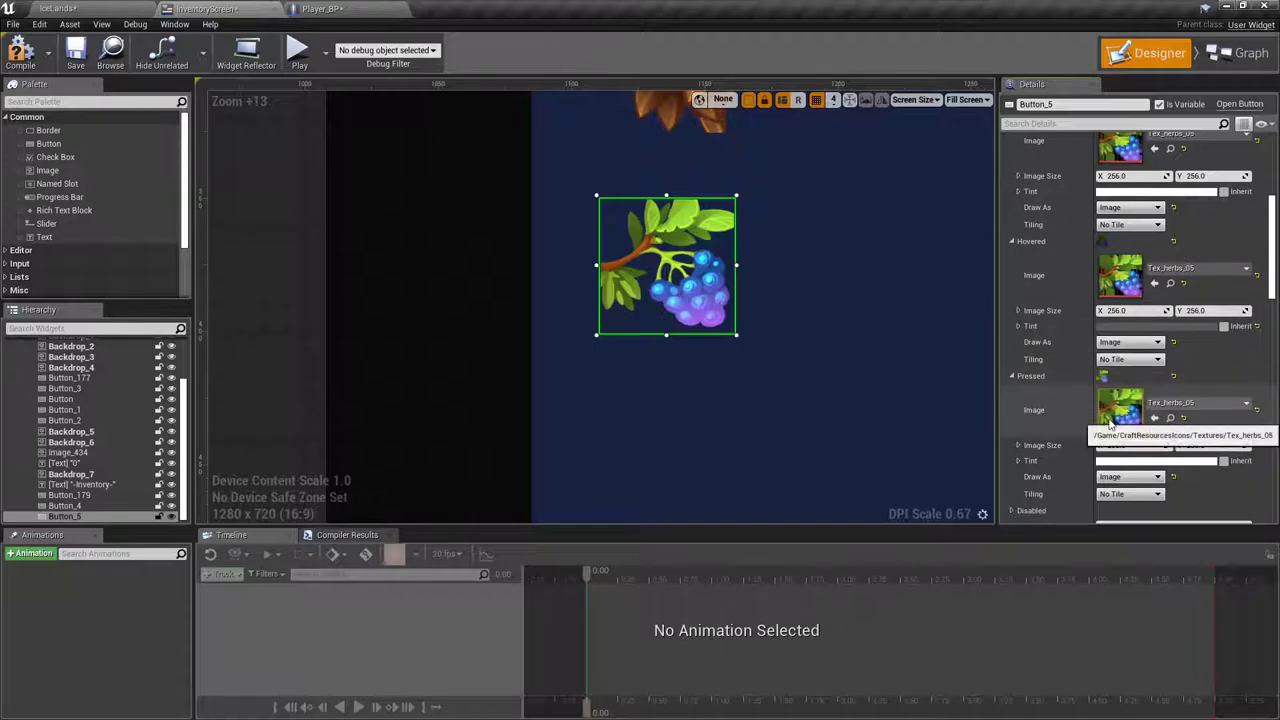
scroll(708, 280, down, 4)
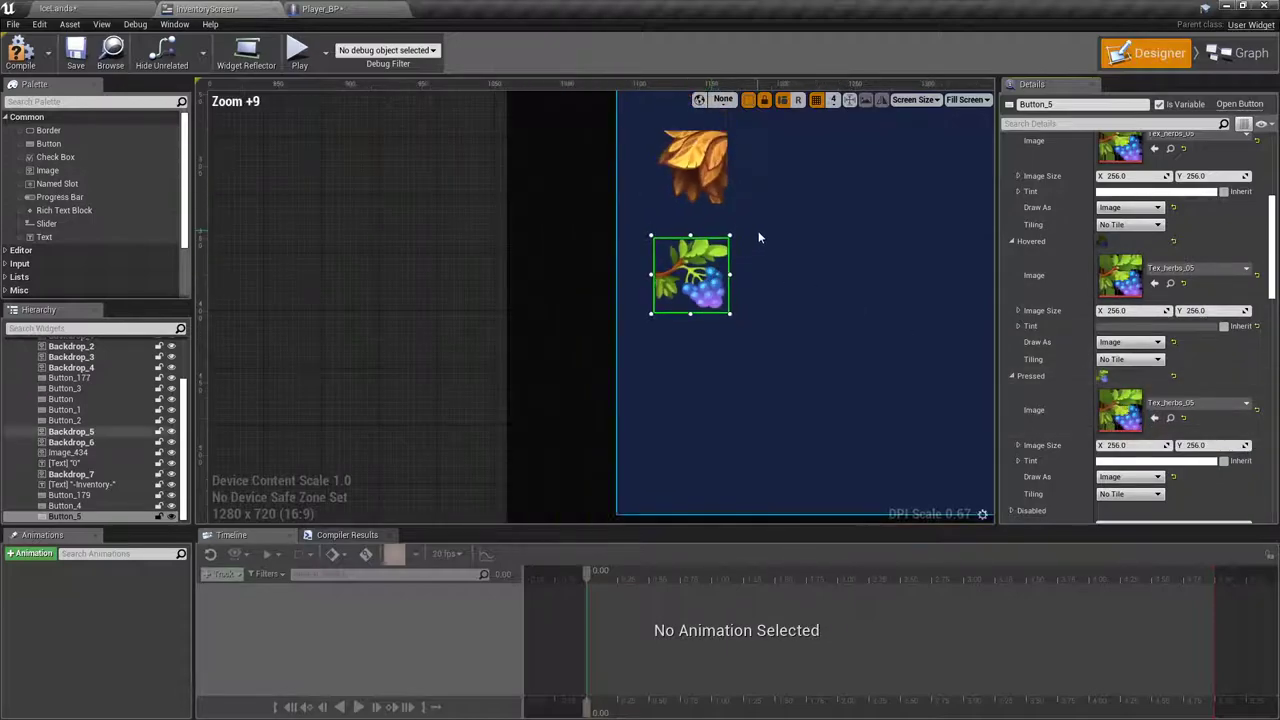
right_drag(755, 185, 617, 197)
scroll(628, 256, down, 4)
scroll(683, 246, down, 2)
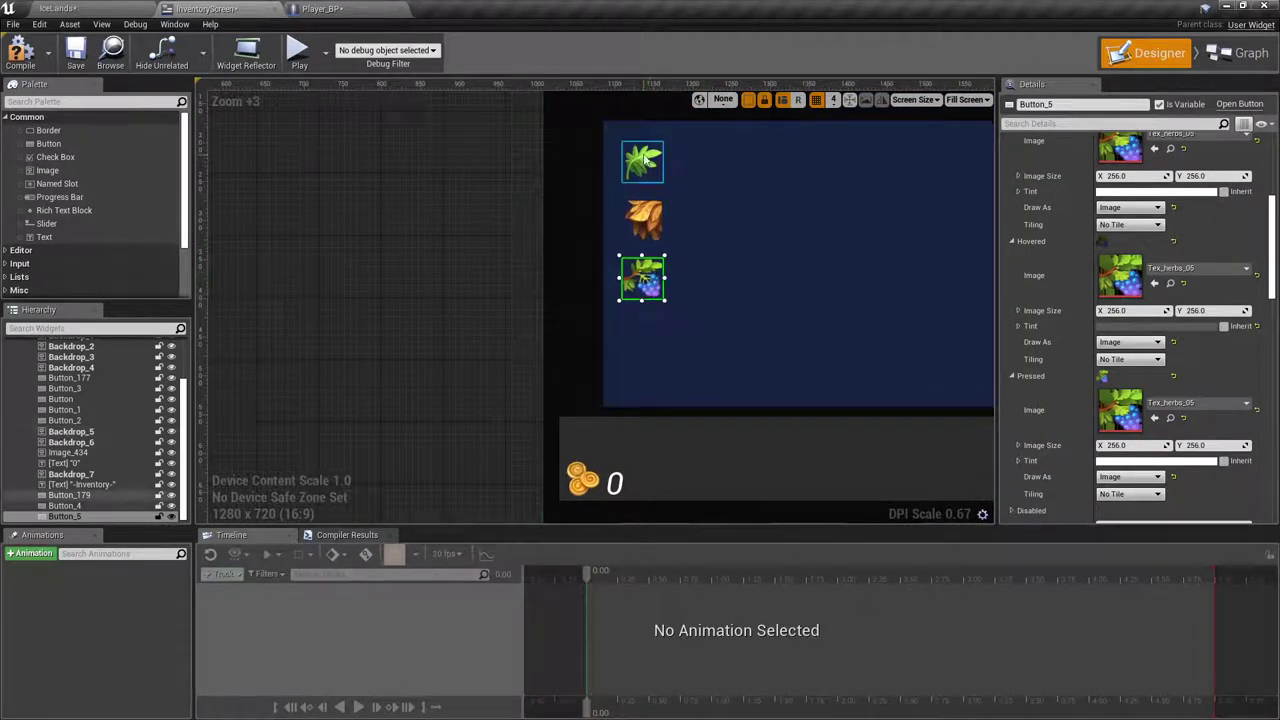
Step: Duplicate the grape button and drag the copy onto the canvas
right_click(641, 283)
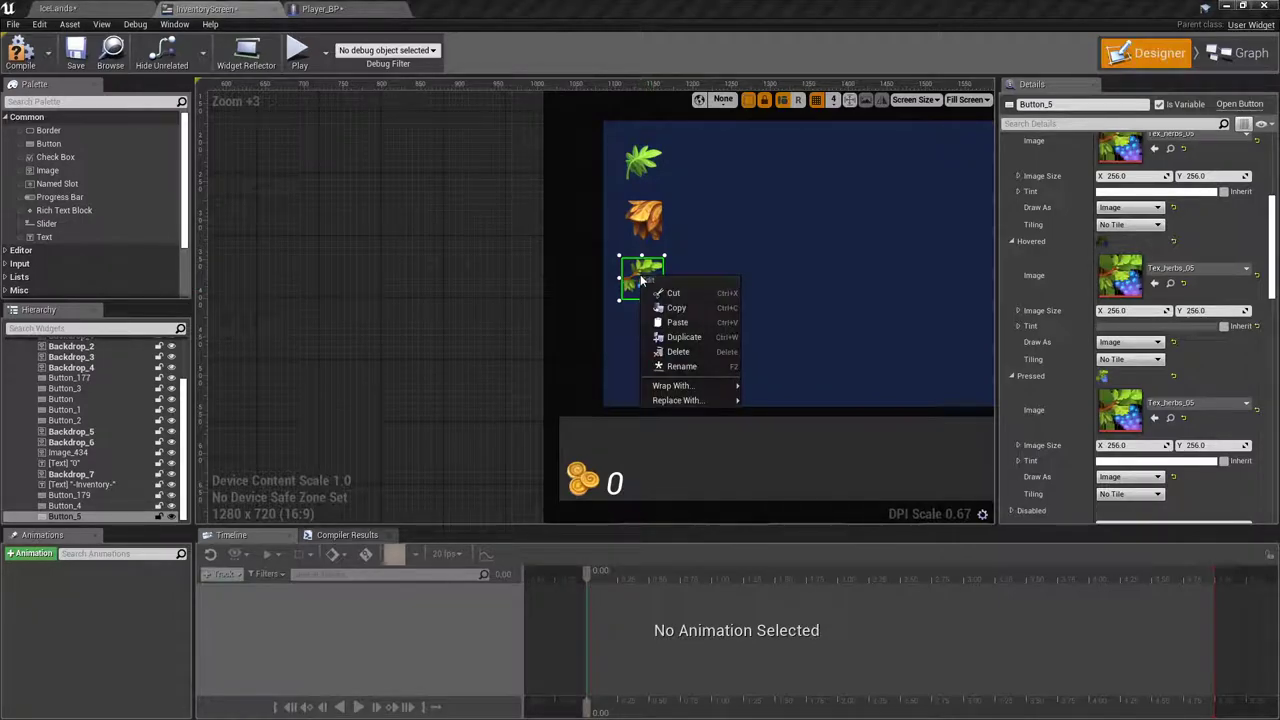
click(700, 341)
scroll(503, 287, down, 5)
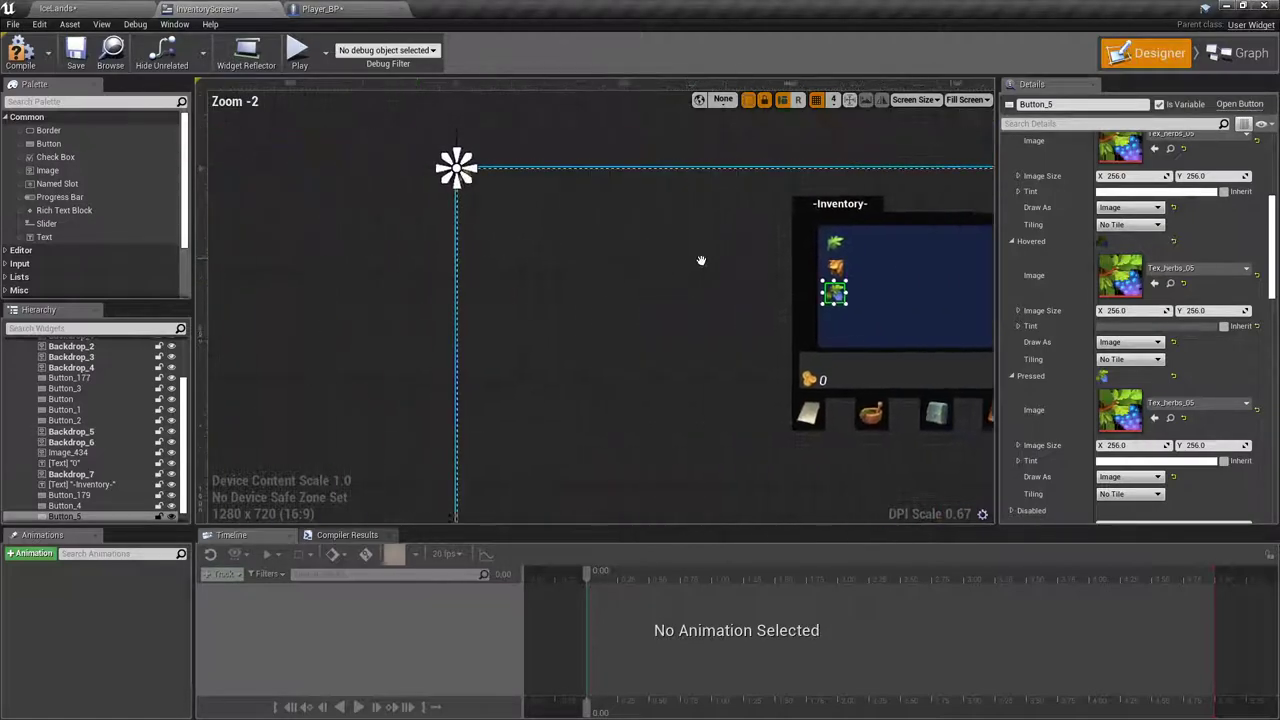
scroll(490, 162, up, 6)
drag(492, 158, 746, 220)
scroll(606, 254, down, 7)
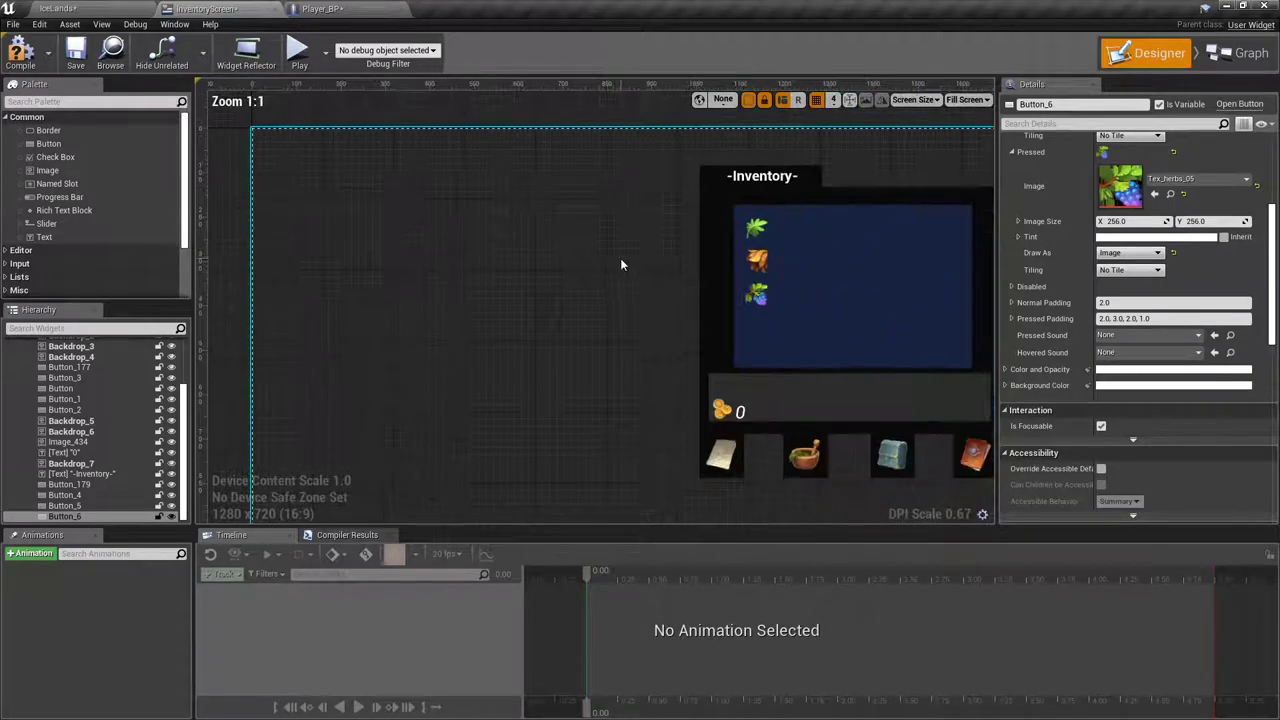
scroll(600, 268, down, 4)
scroll(602, 273, up, 8)
scroll(605, 278, down, 2)
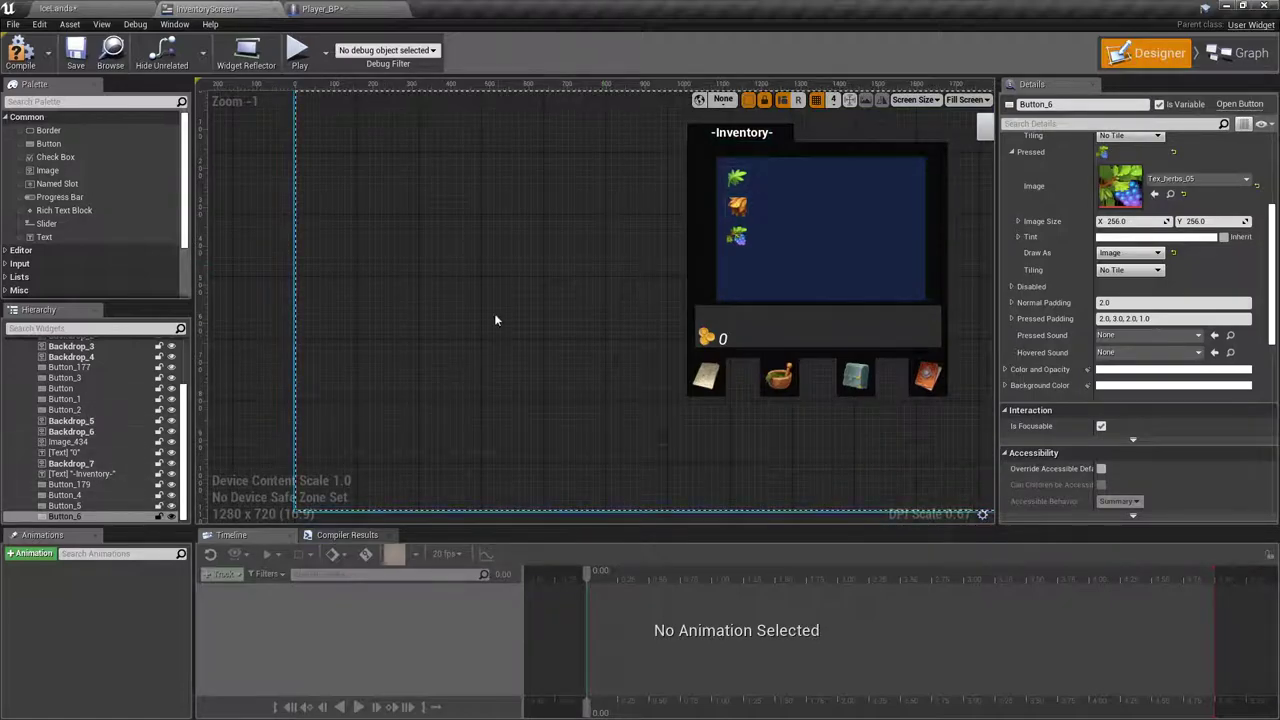
Step: Undo the duplicate and last image edit, then set Button_5's Pressed image back to Tex_herbs_05
key(ctrl+z)
scroll(546, 270, down, 2)
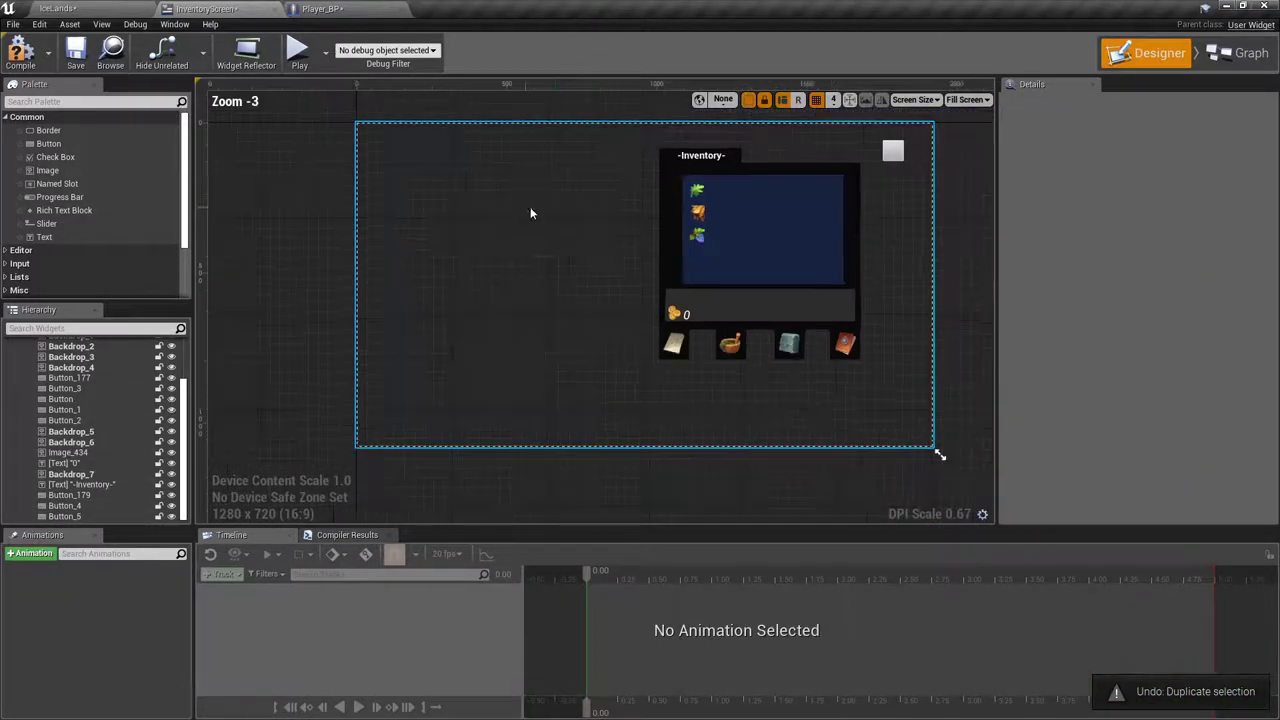
key(ctrl+z)
click(546, 266)
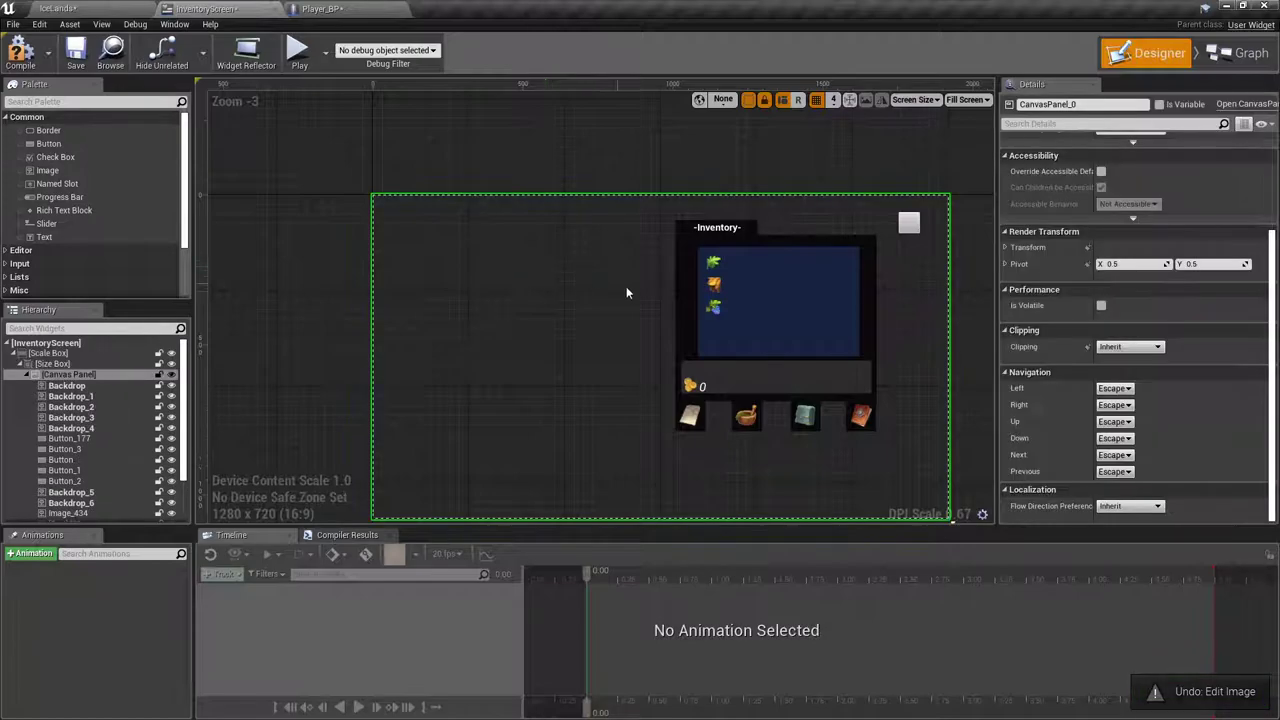
click(714, 307)
scroll(1108, 350, down, 1)
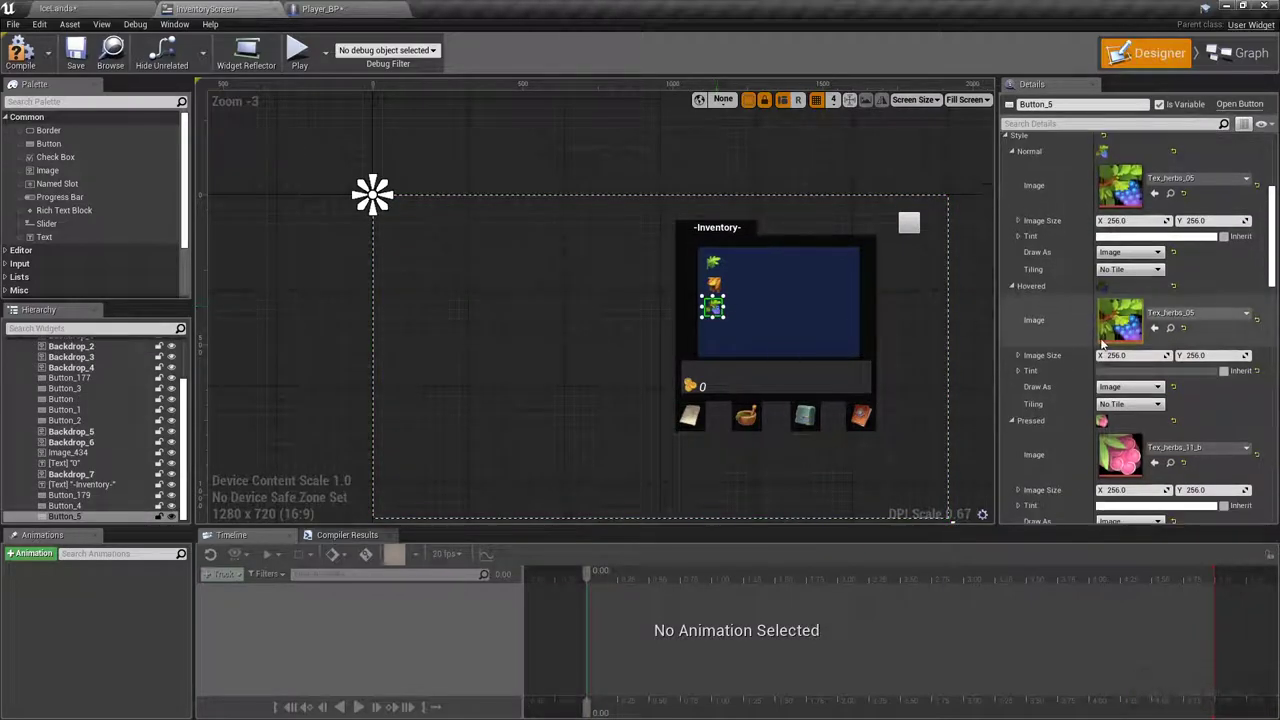
scroll(1108, 348, down, 1)
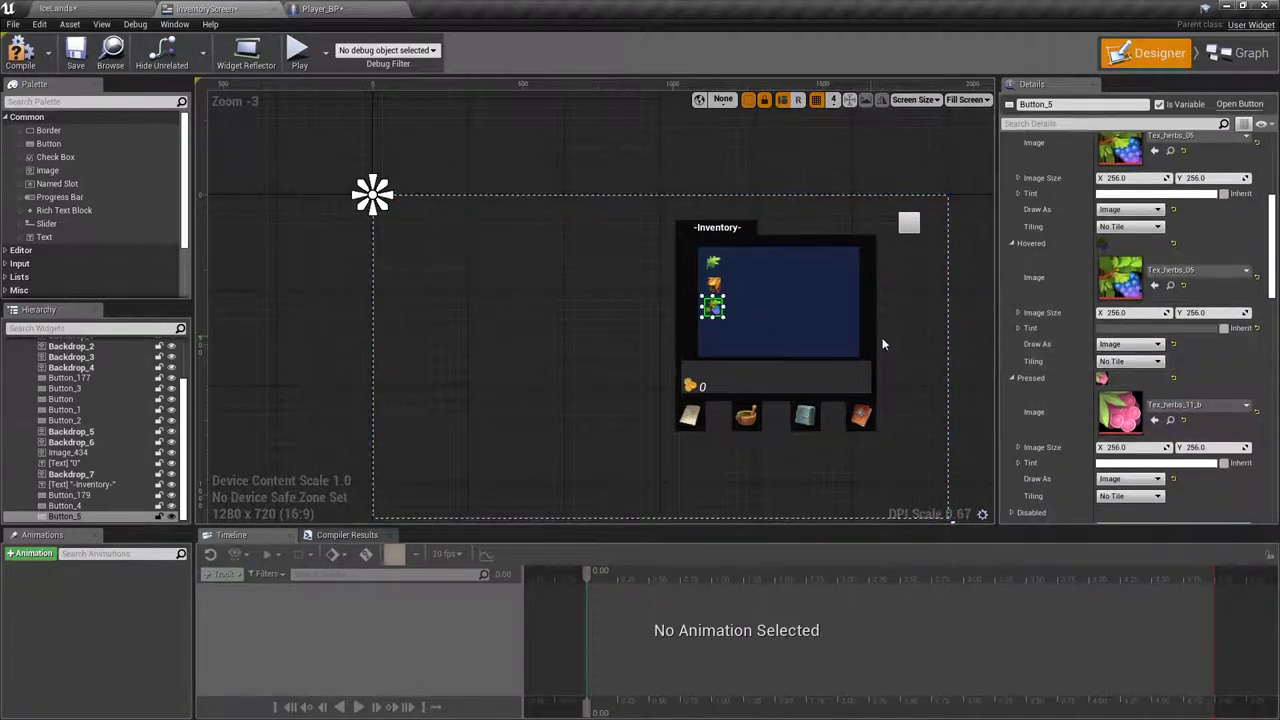
shift+click(1049, 385)
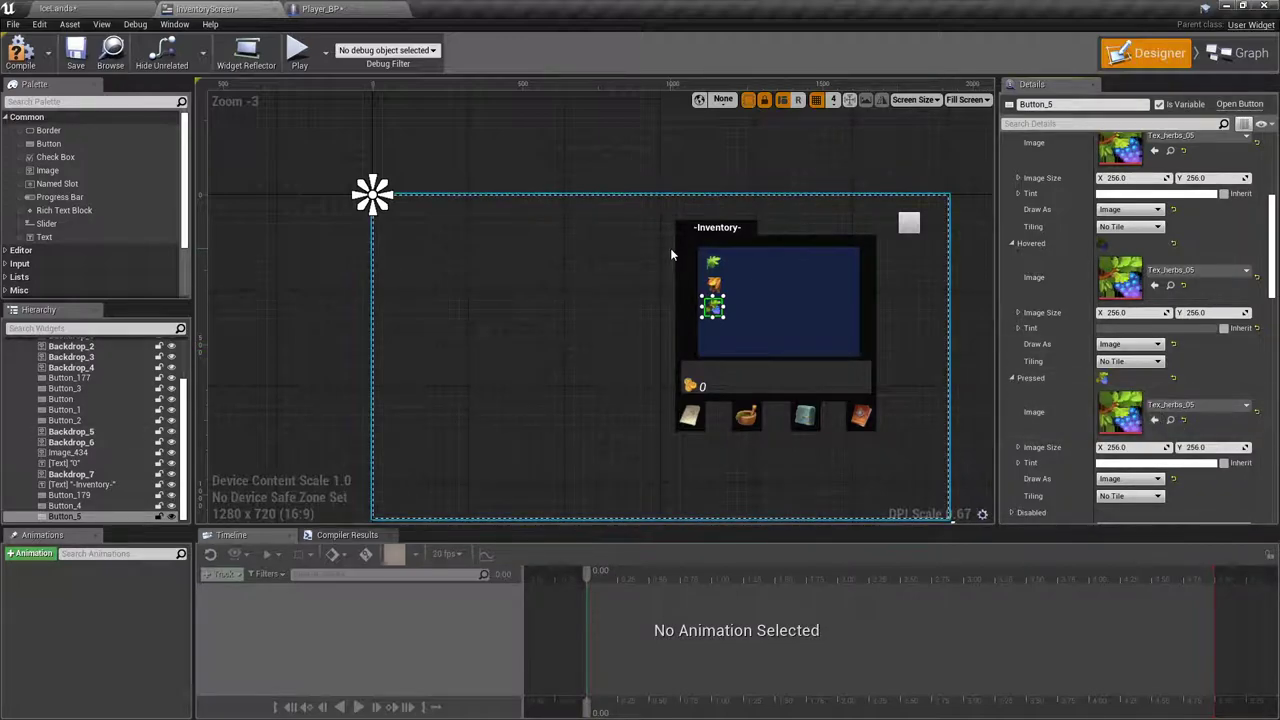
scroll(698, 307, up, 6)
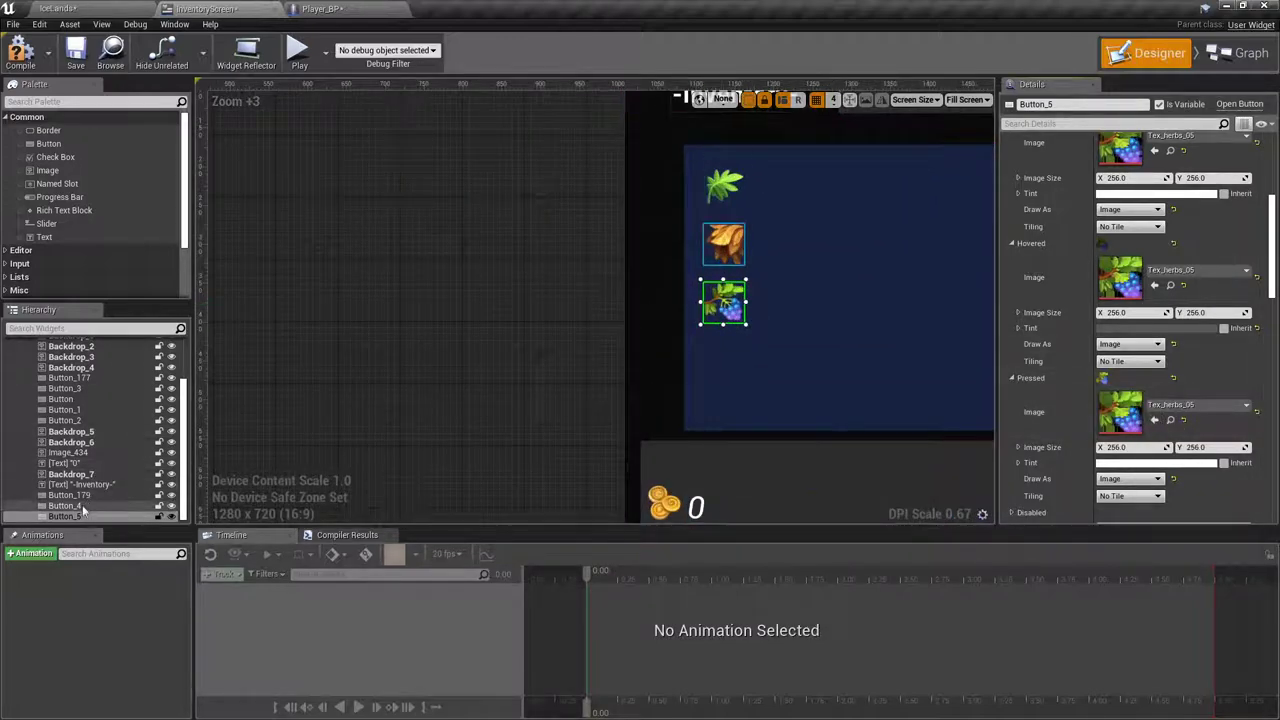
right_click(730, 300)
Step: Duplicate the grape button and drag the copy into the fourth slot under the third
key(Escape)
scroll(458, 272, down, 4)
right_drag(458, 272, 622, 306)
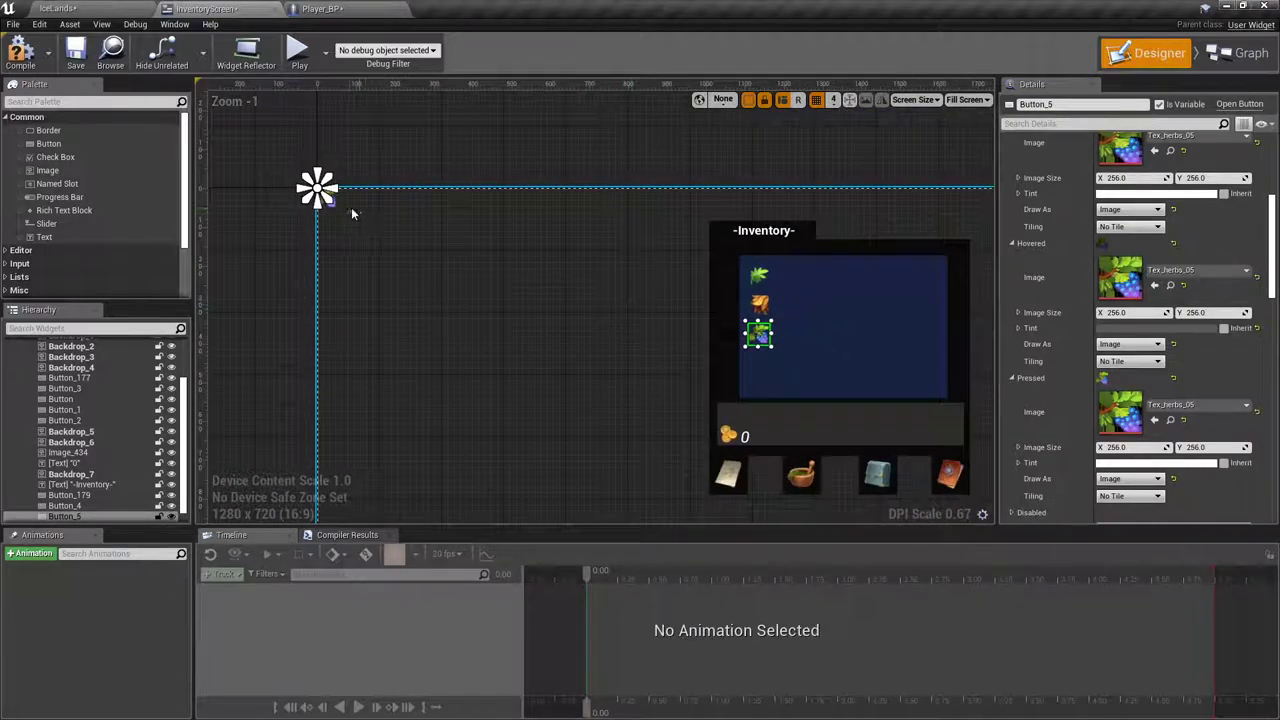
scroll(350, 213, up, 4)
drag(296, 178, 782, 272)
right_drag(782, 272, 470, 110)
drag(491, 194, 828, 324)
Step: Set the fourth button's Position X to 1110 and Position Y to 420
scroll(1045, 319, up, 5)
click(1133, 177)
text(1110)
key(Return)
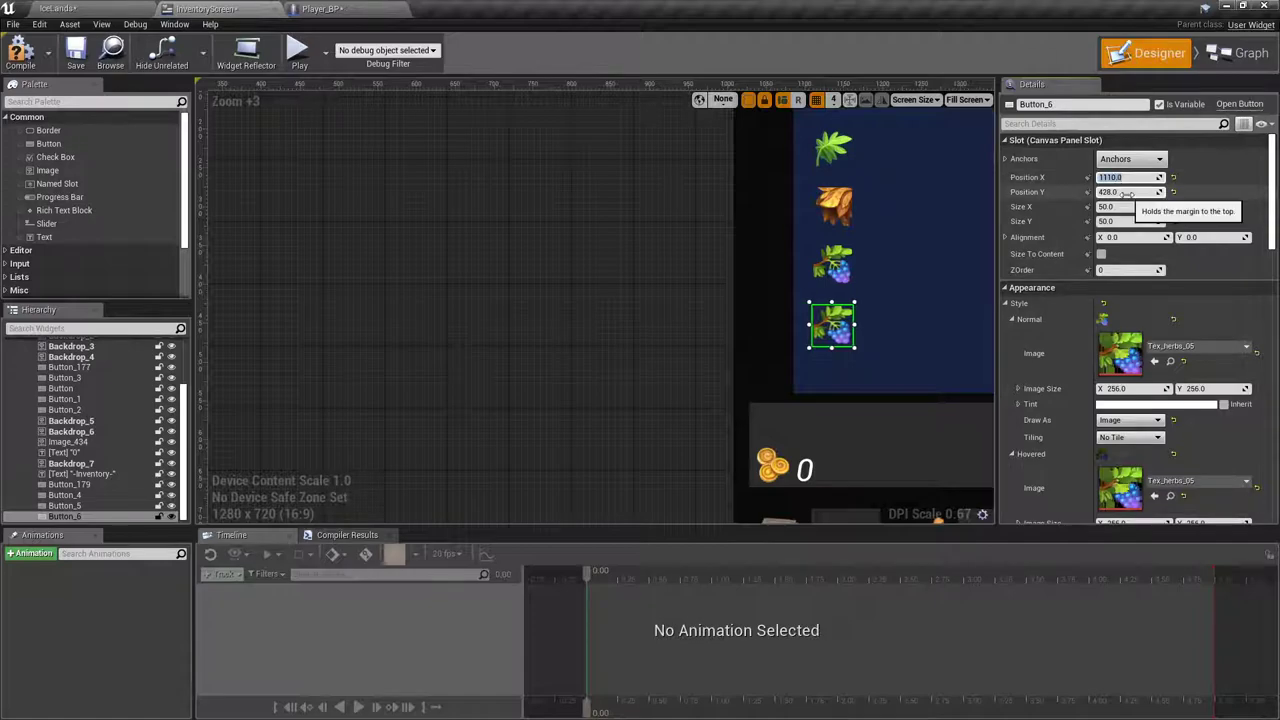
click(865, 264)
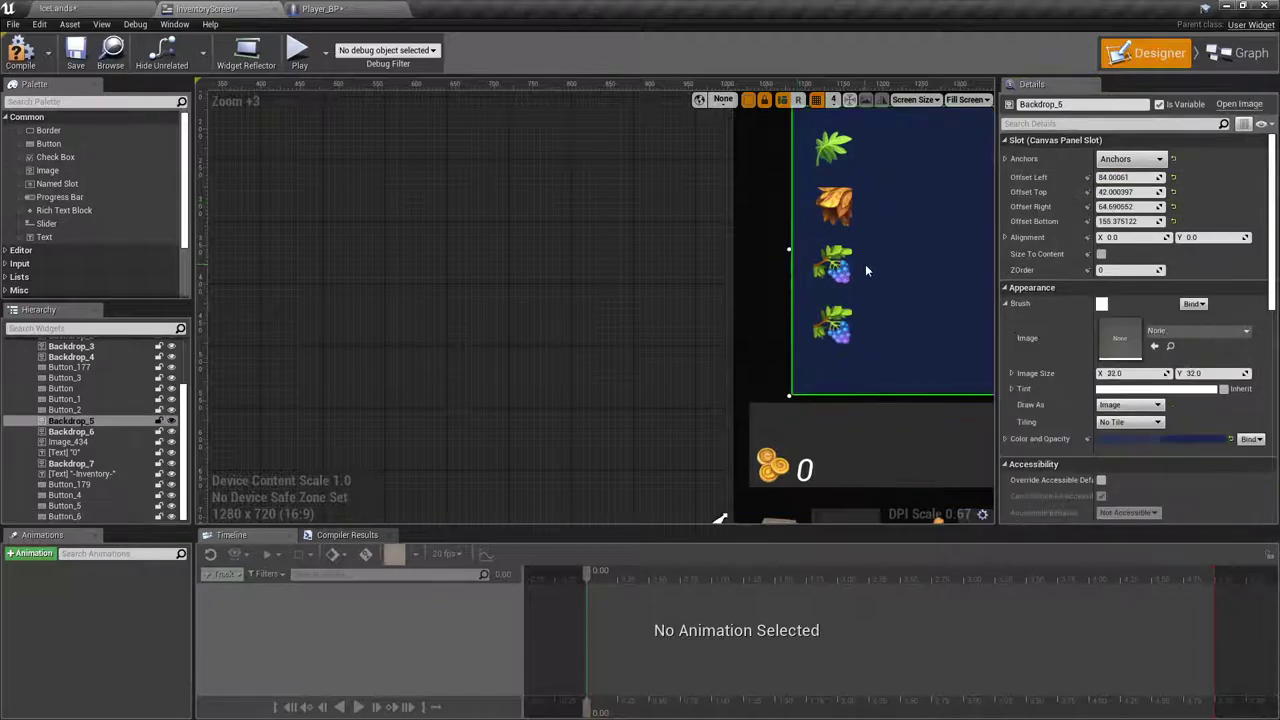
click(843, 268)
click(832, 325)
click(1124, 192)
text(420)
key(Return)
click(673, 286)
Step: Stretch Backdrop_5's edge so the blue area fits four icons (top 50.0, bottom 189.16)
scroll(654, 248, down, 3)
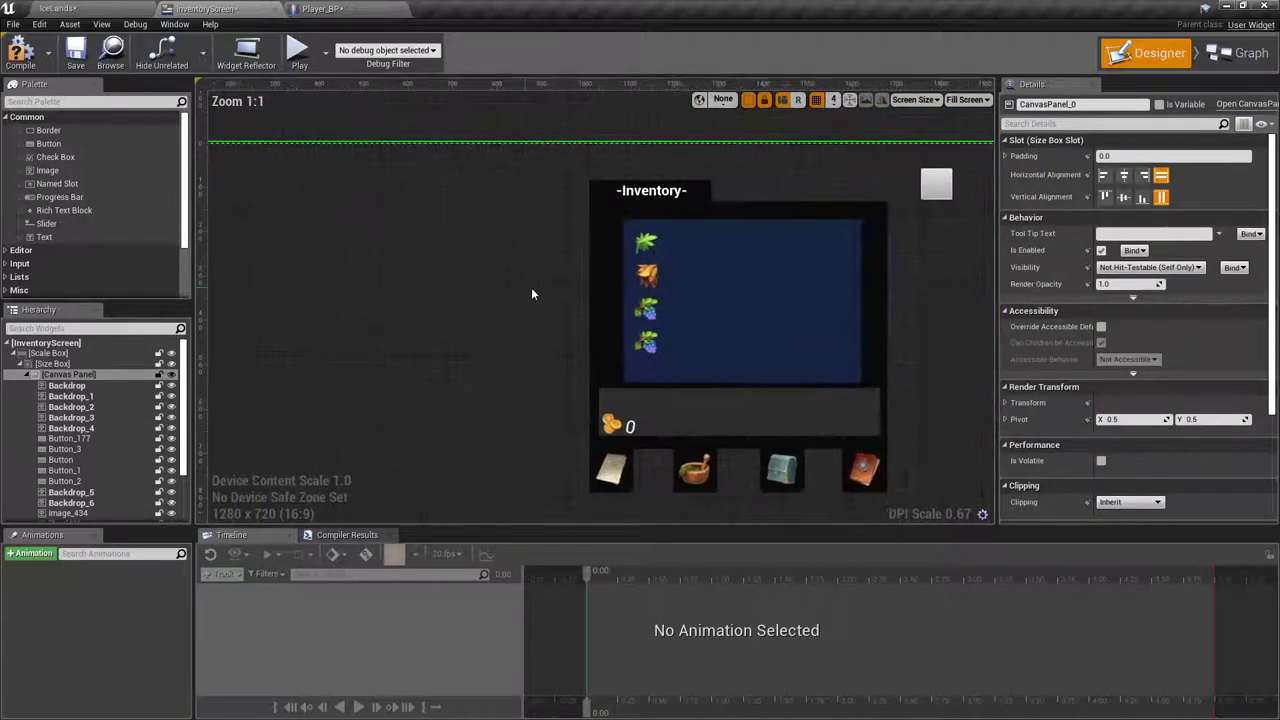
scroll(652, 280, up, 5)
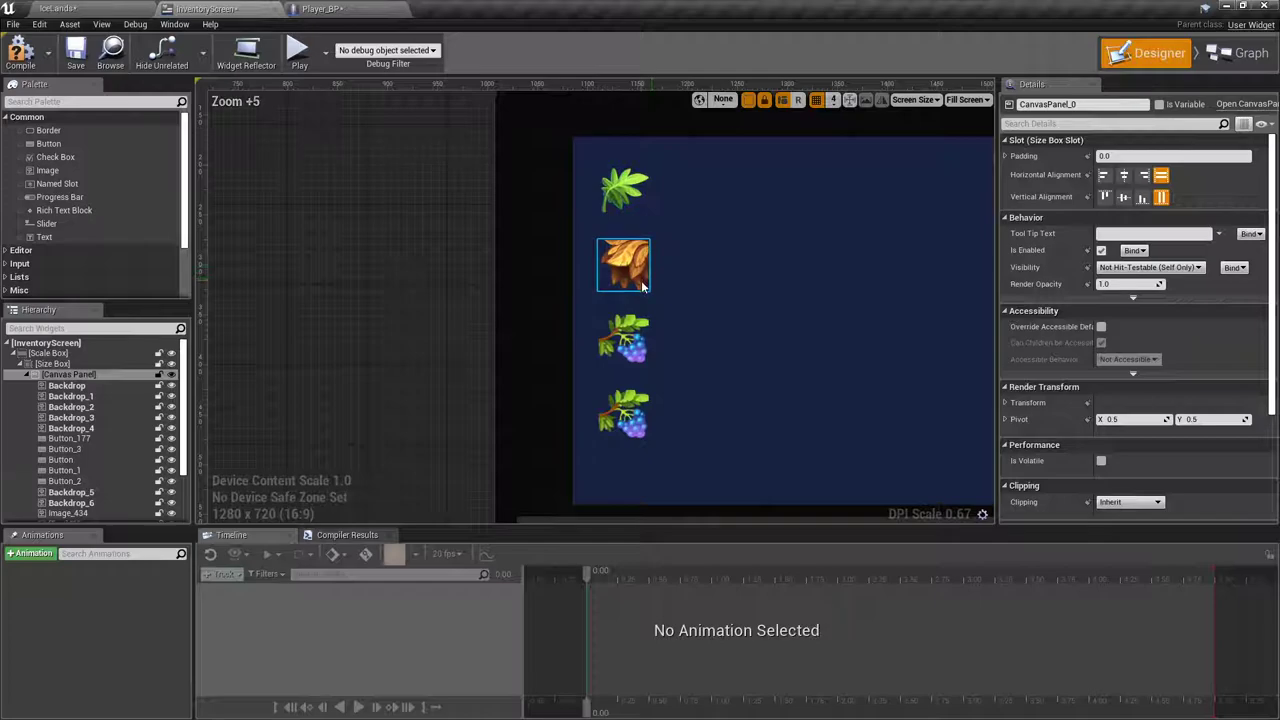
scroll(642, 287, down, 1)
right_drag(688, 407, 597, 326)
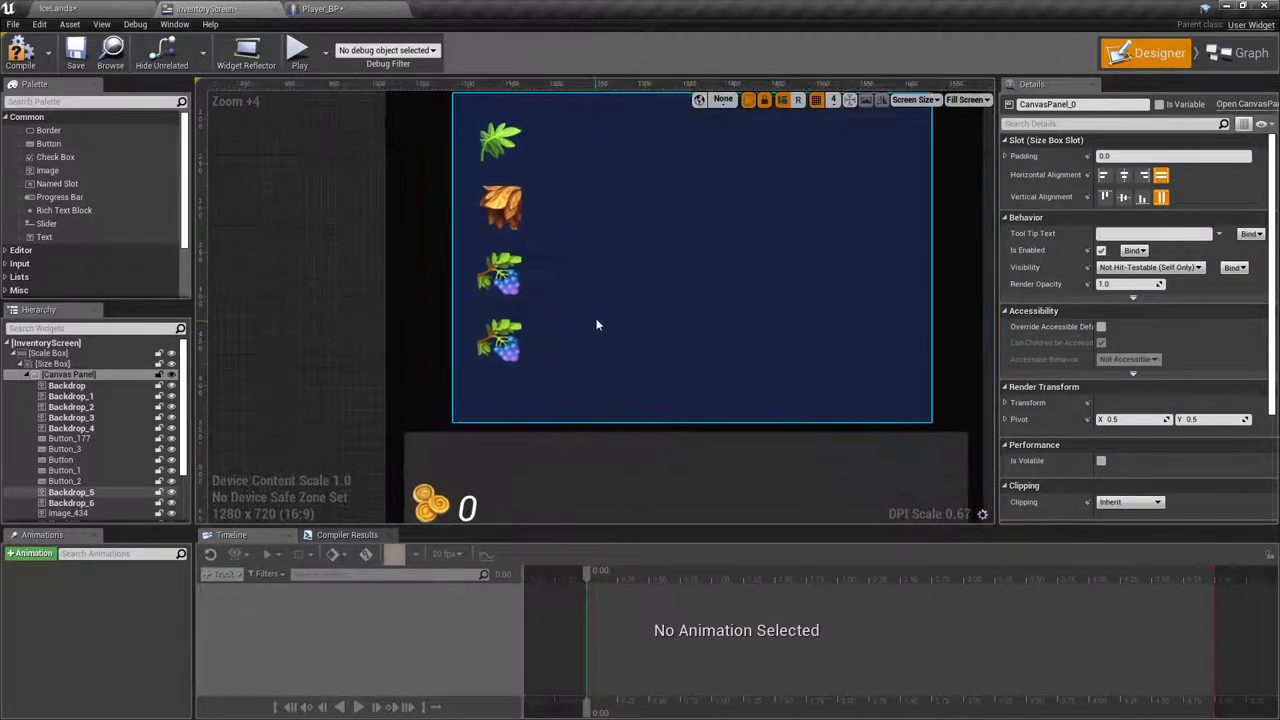
click(597, 326)
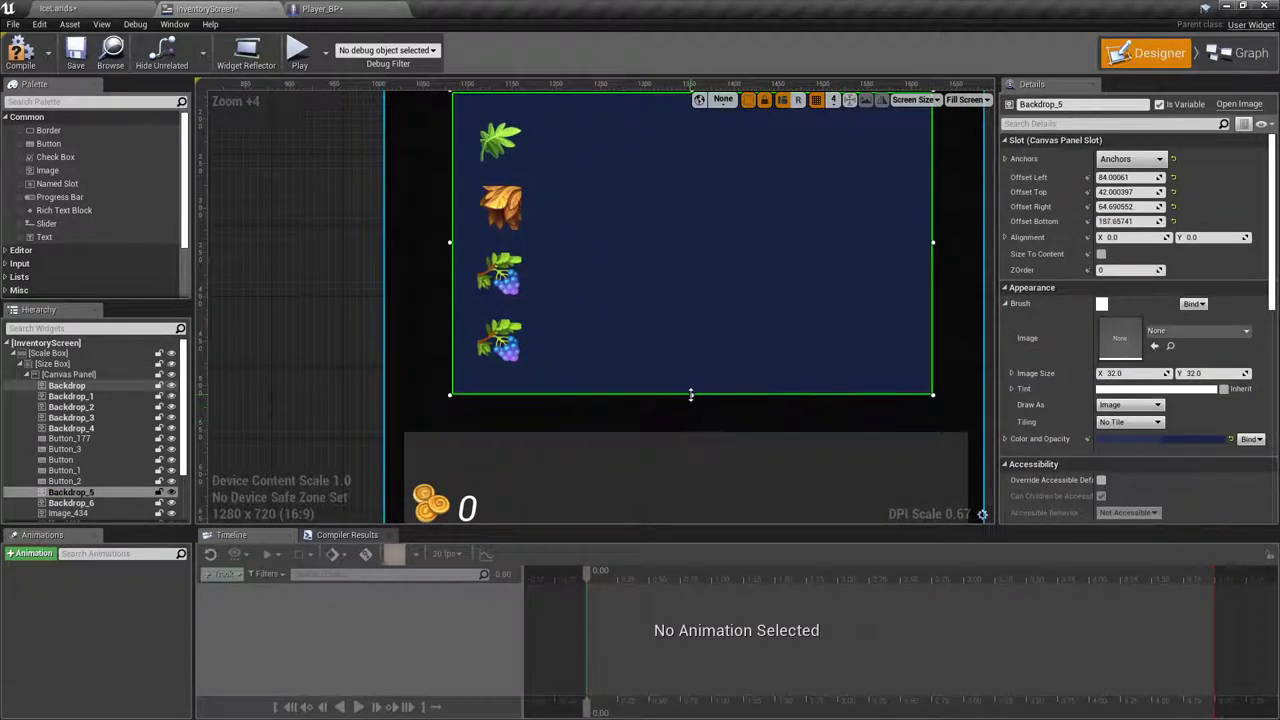
drag(690, 395, 690, 389)
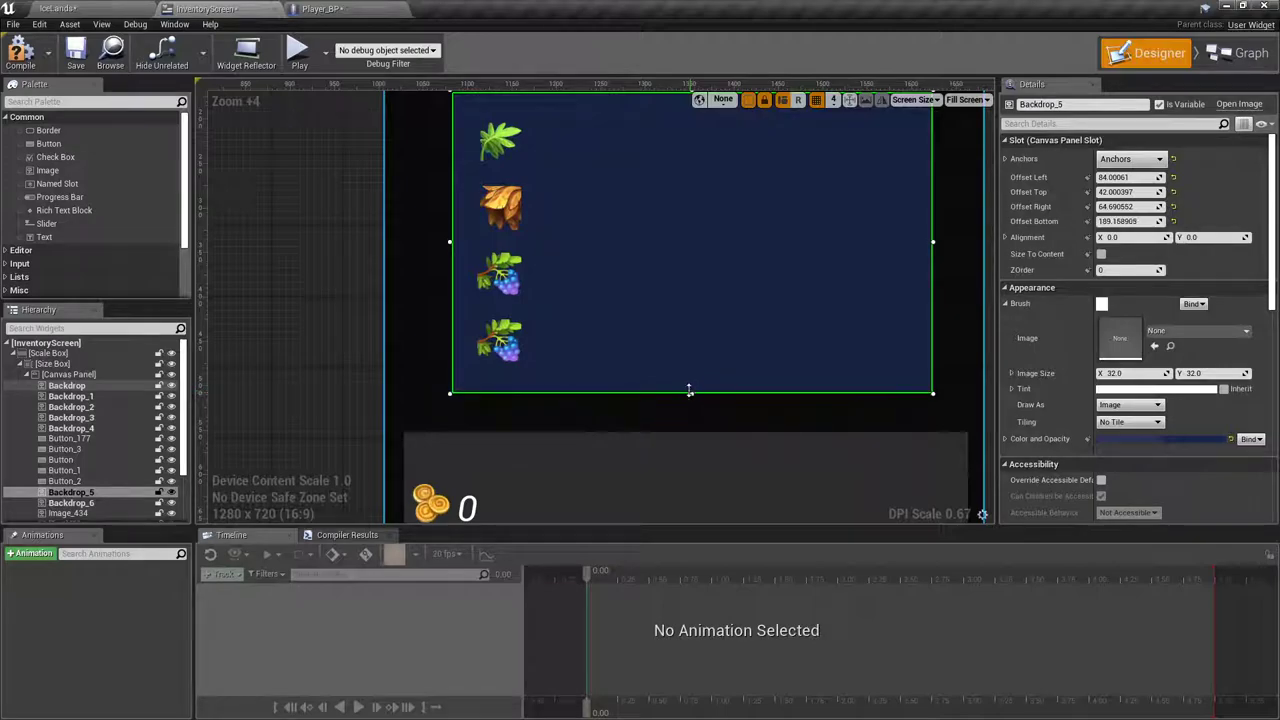
scroll(690, 393, down, 2)
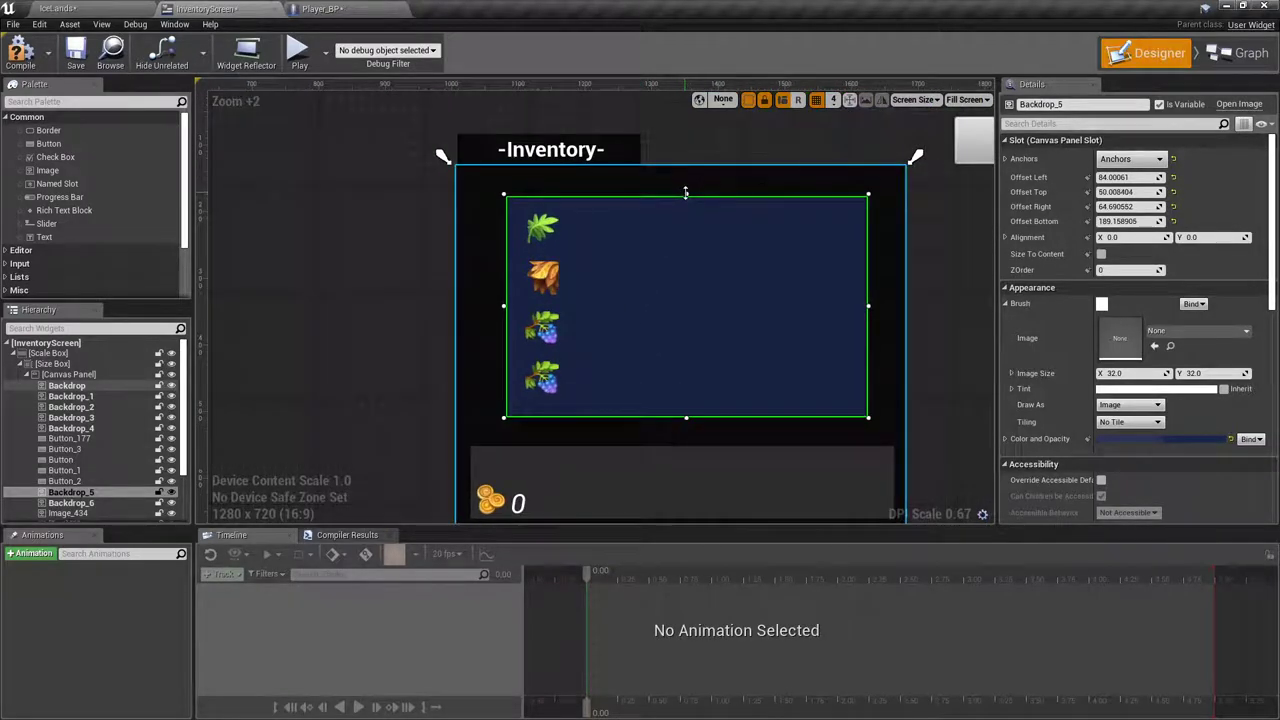
click(480, 213)
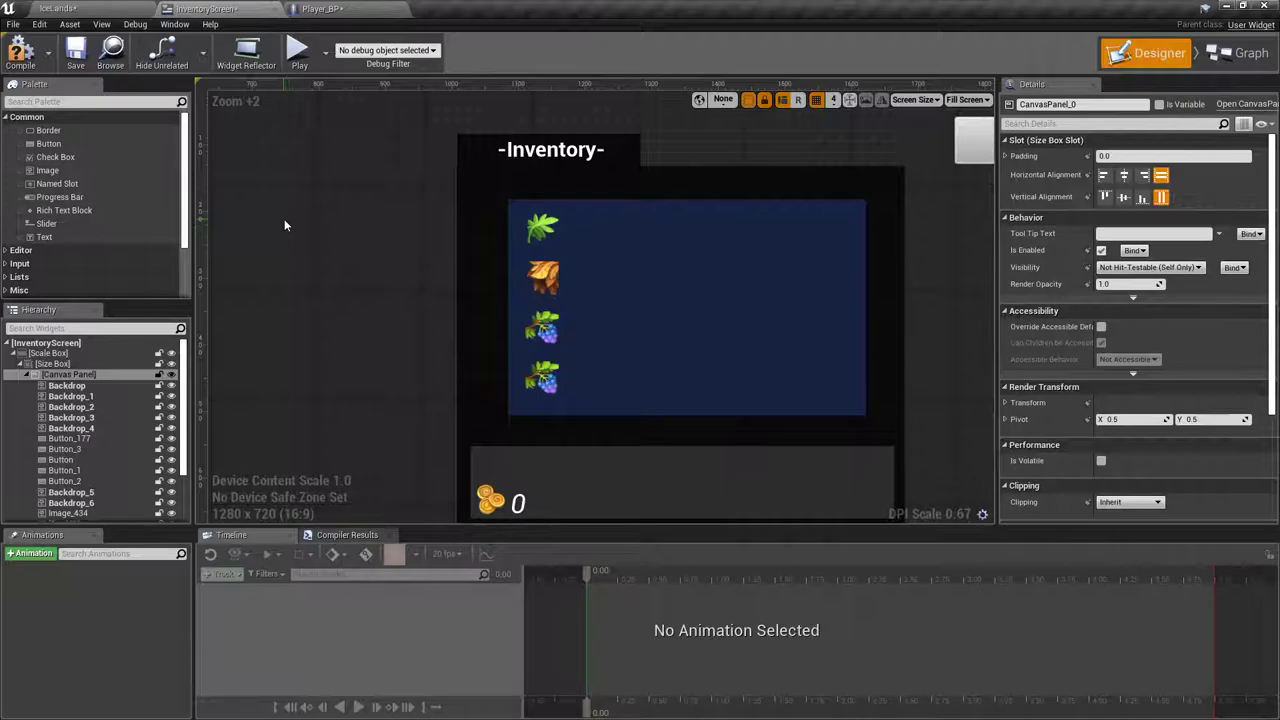
Step: Select Tex_gemstone_12 in CraftResourcesIcons > Textures from the IceLands Content Browser, then return to InventoryScreen
click(57, 8)
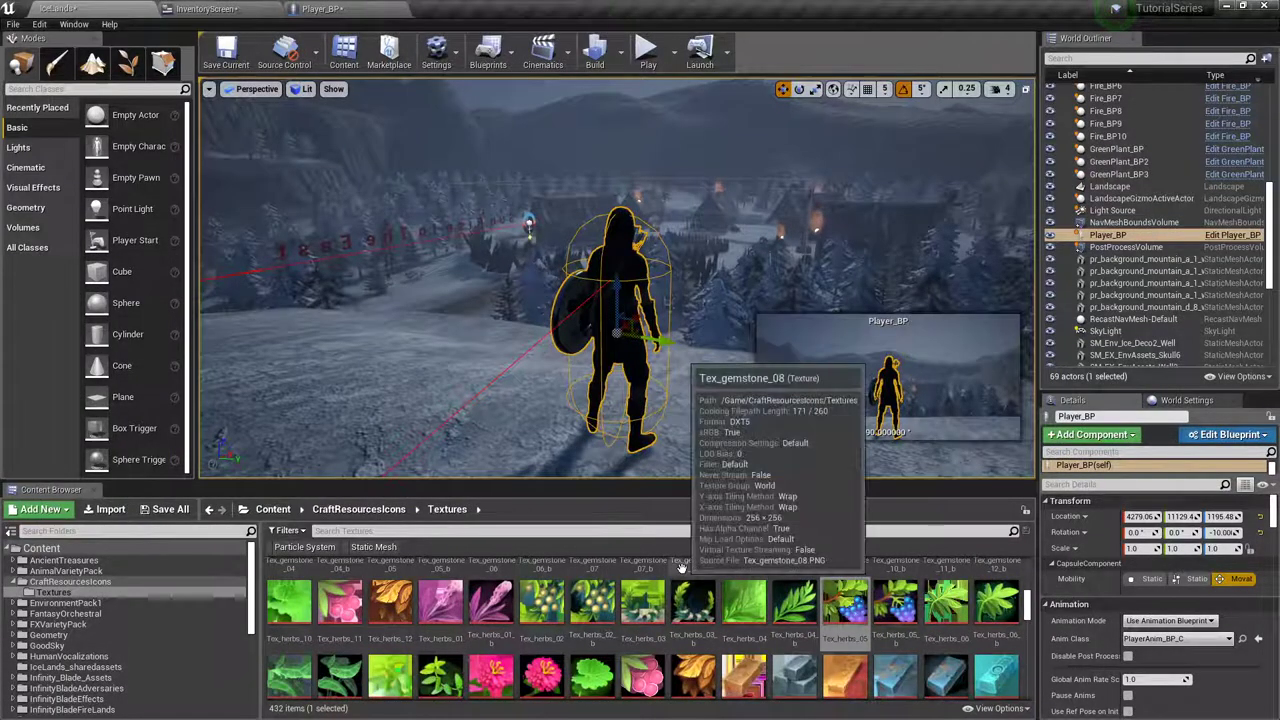
scroll(775, 640, down, 1)
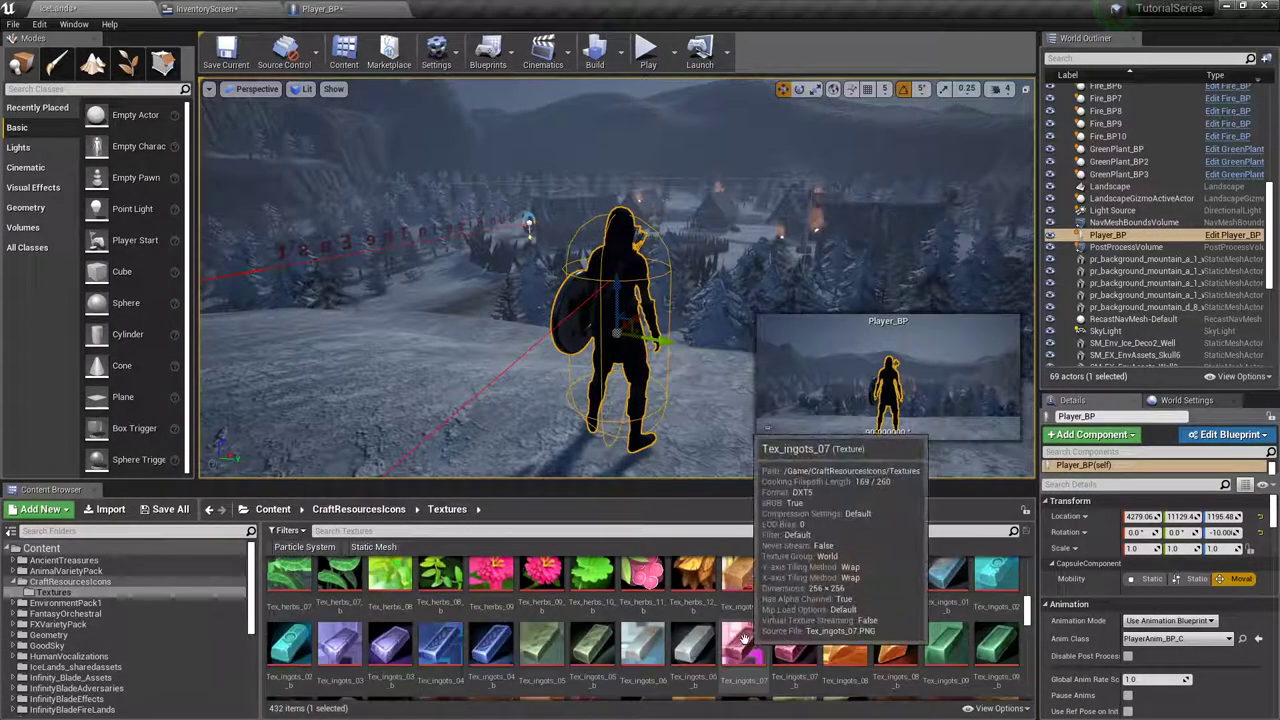
scroll(740, 637, down, 5)
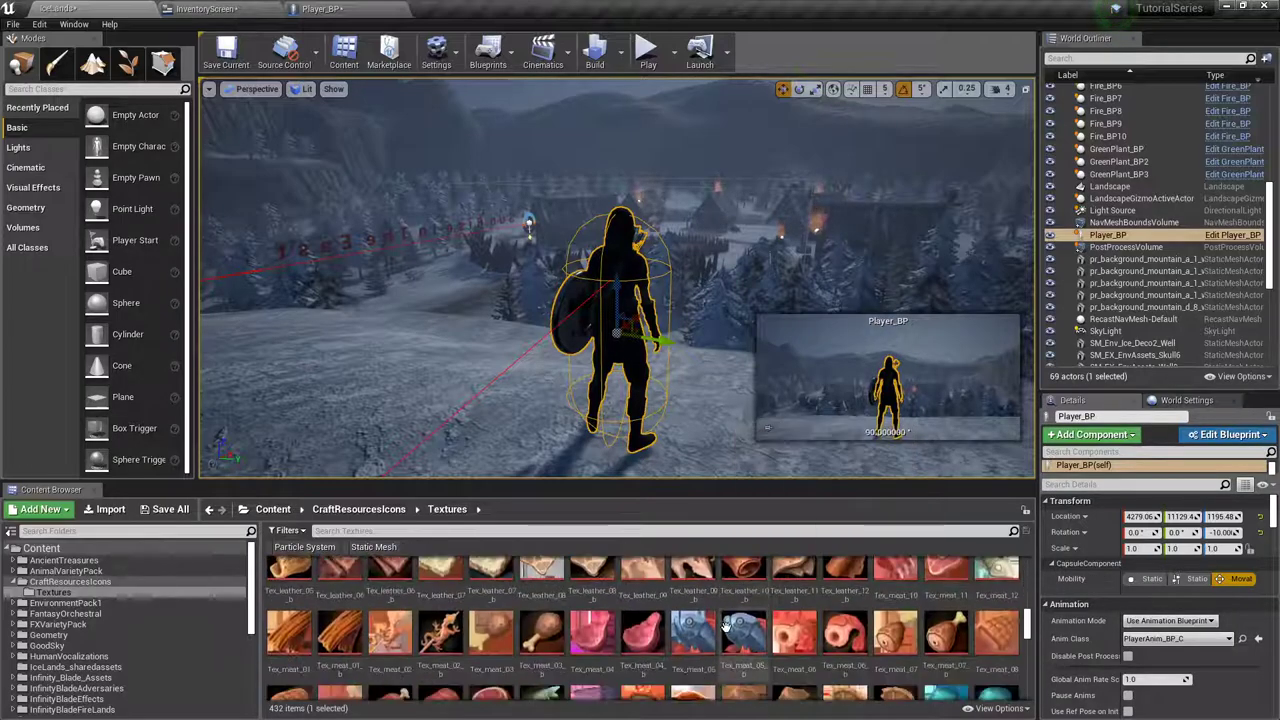
scroll(726, 627, down, 6)
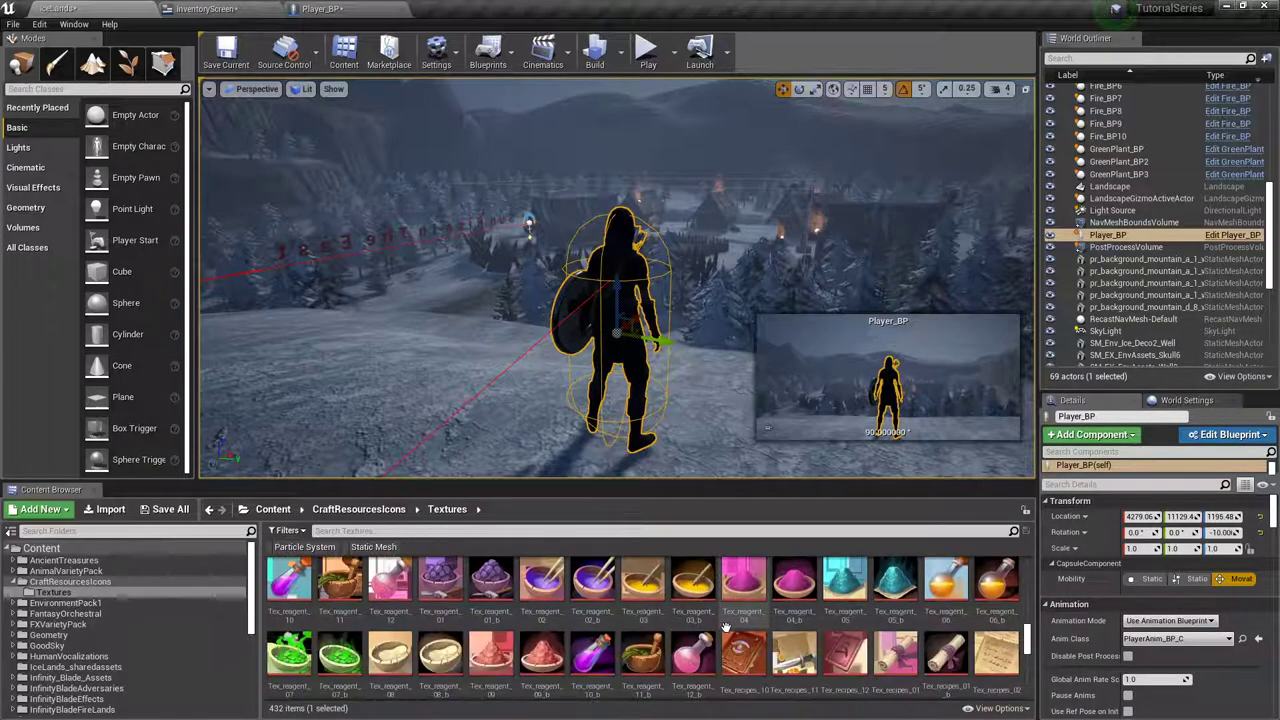
scroll(726, 627, down, 1)
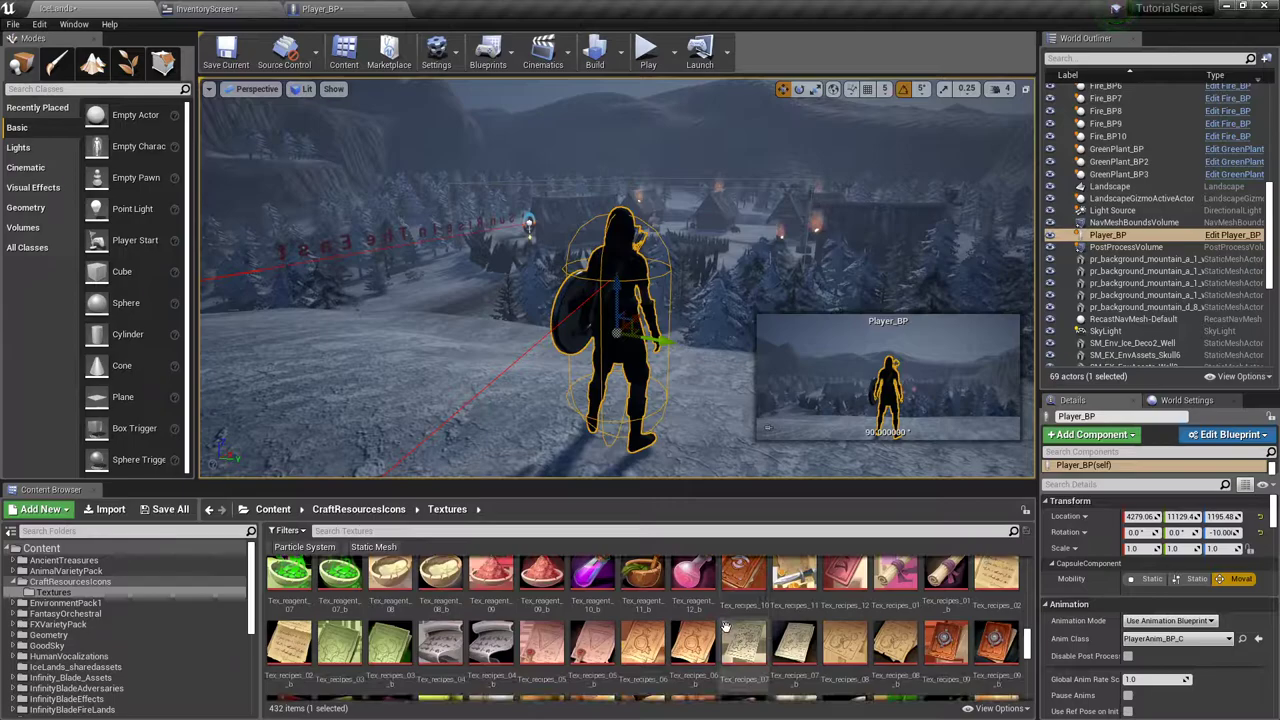
scroll(726, 627, down, 2)
scroll(726, 627, down, 1)
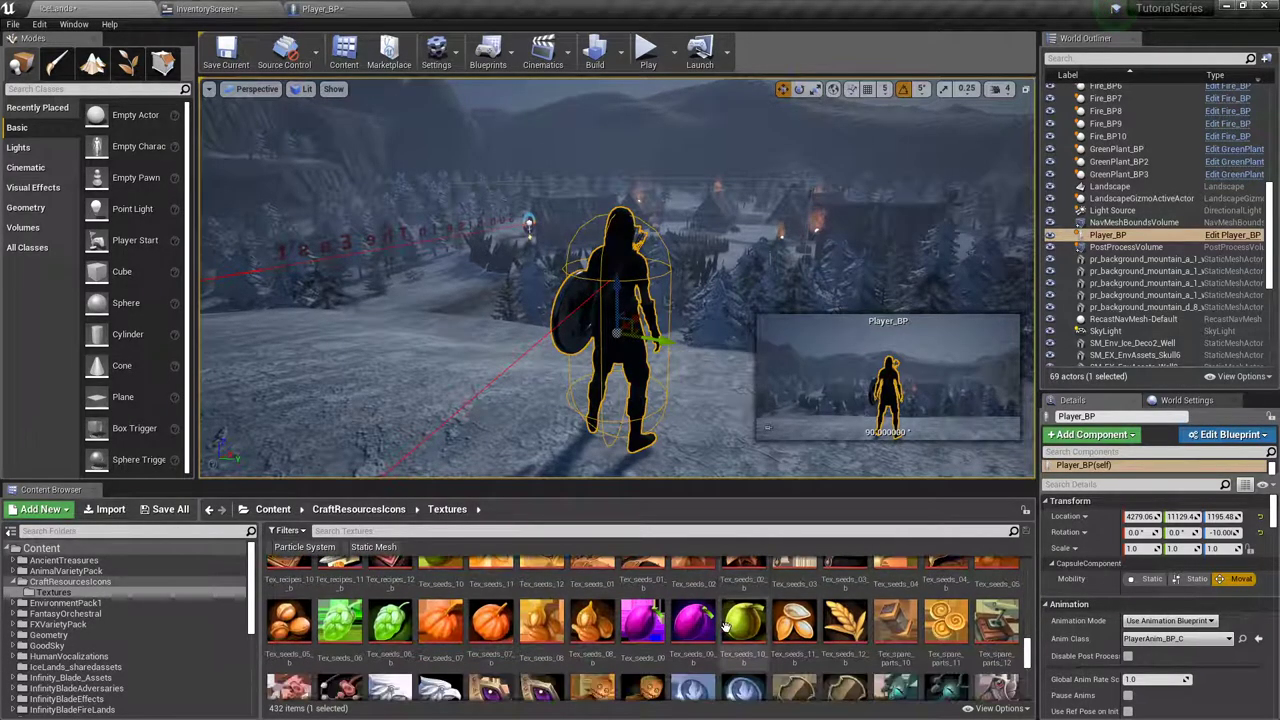
scroll(726, 627, down, 2)
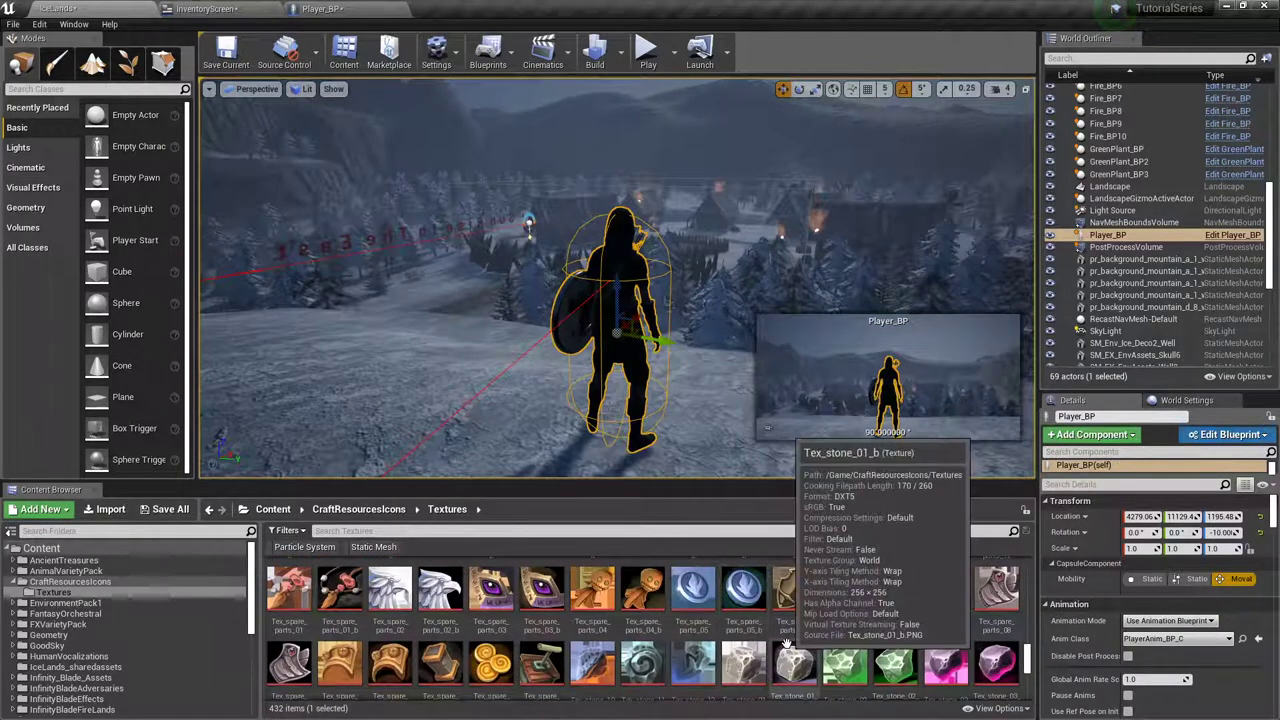
scroll(798, 628, down, 1)
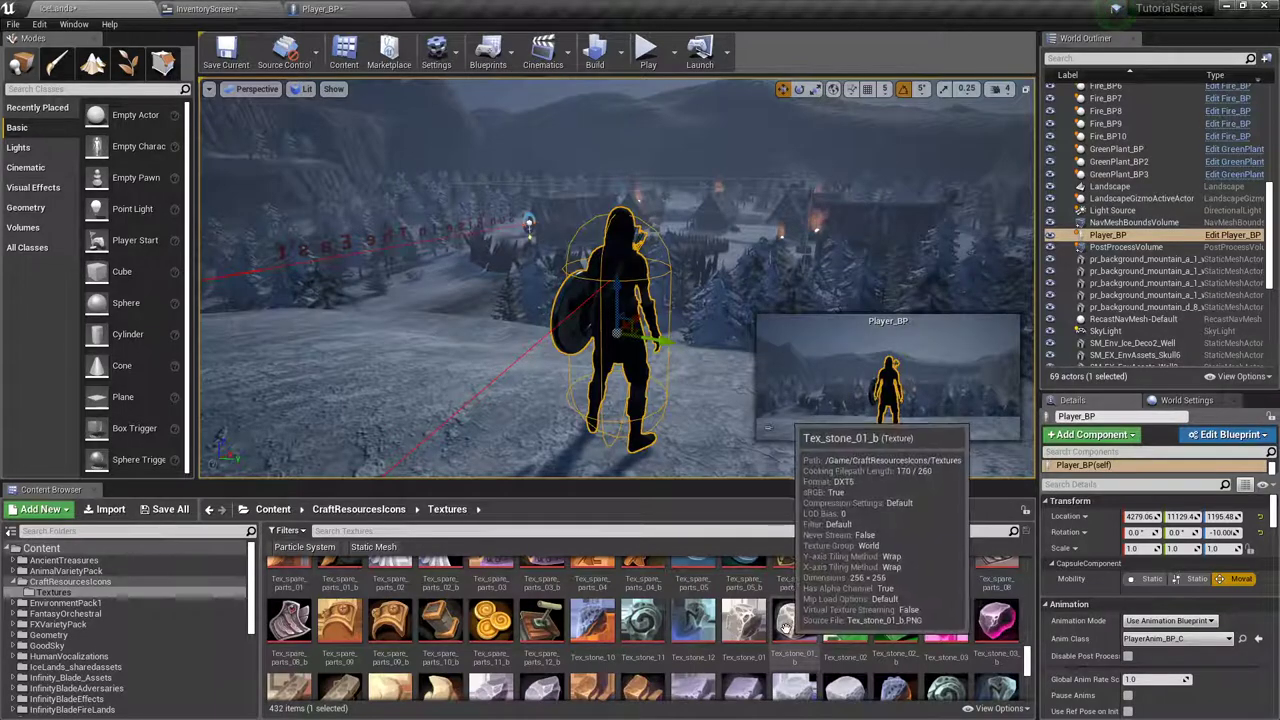
scroll(760, 630, up, 3)
scroll(748, 632, up, 10)
scroll(748, 632, up, 8)
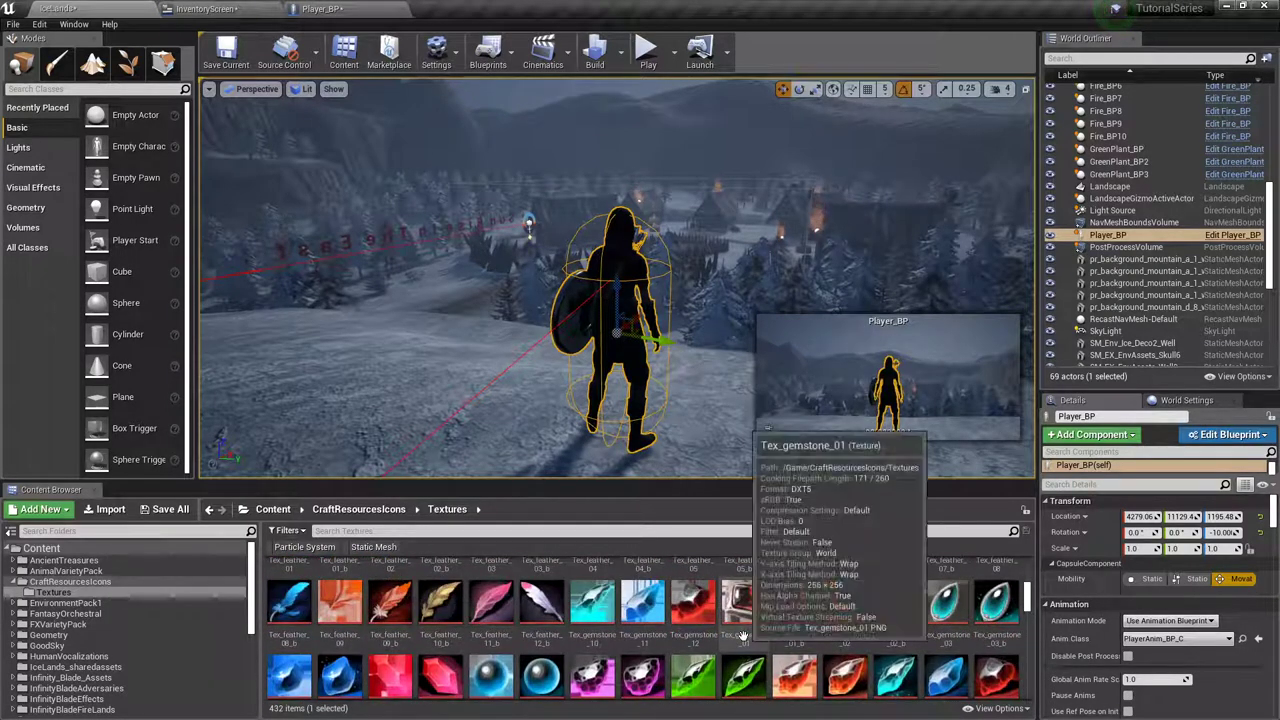
scroll(800, 630, up, 2)
scroll(807, 632, down, 2)
click(693, 585)
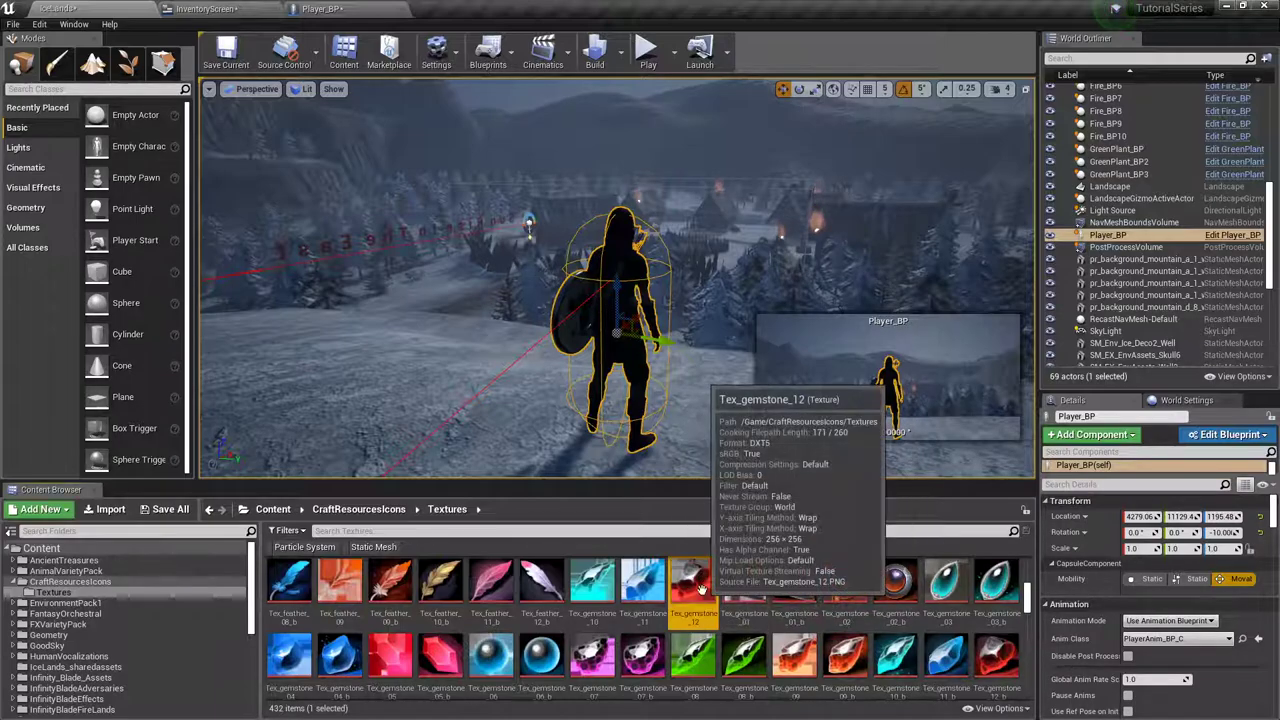
click(228, 8)
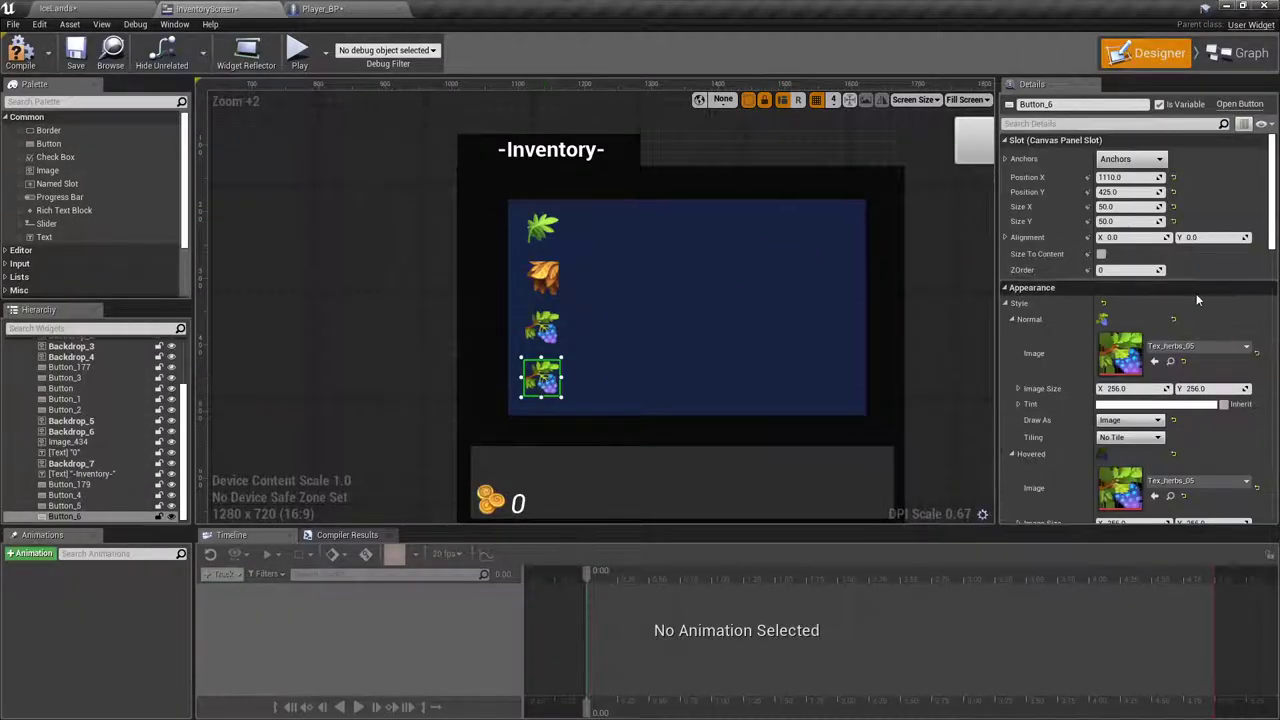
Step: Give the fourth button the Tex_gemstone_12 gemstone for its Normal, Hovered and Pressed images
scroll(1194, 293, down, 2)
click(1155, 297)
scroll(1160, 330, down, 1)
click(1155, 363)
scroll(1160, 368, down, 2)
scroll(1160, 368, down, 1)
click(1155, 396)
scroll(1155, 396, down, 3)
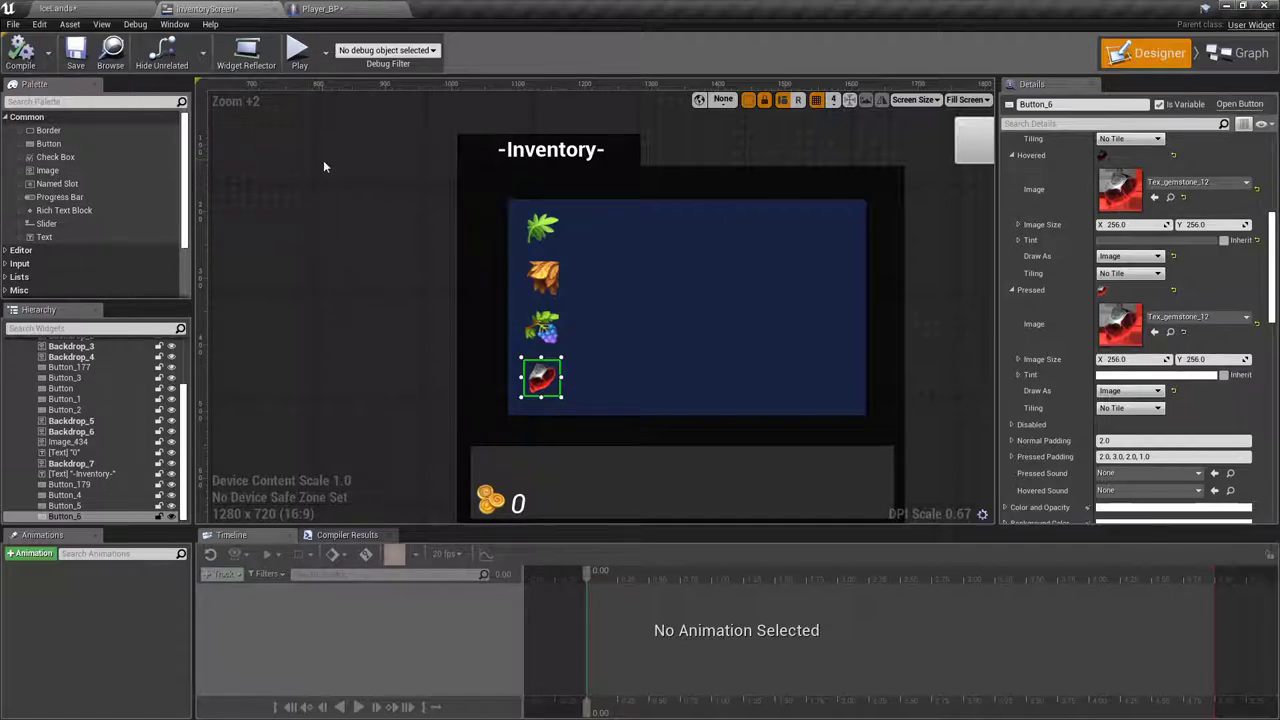
Step: Select the leaf, orange and grape item buttons together
click(546, 232)
ctrl+click(548, 290)
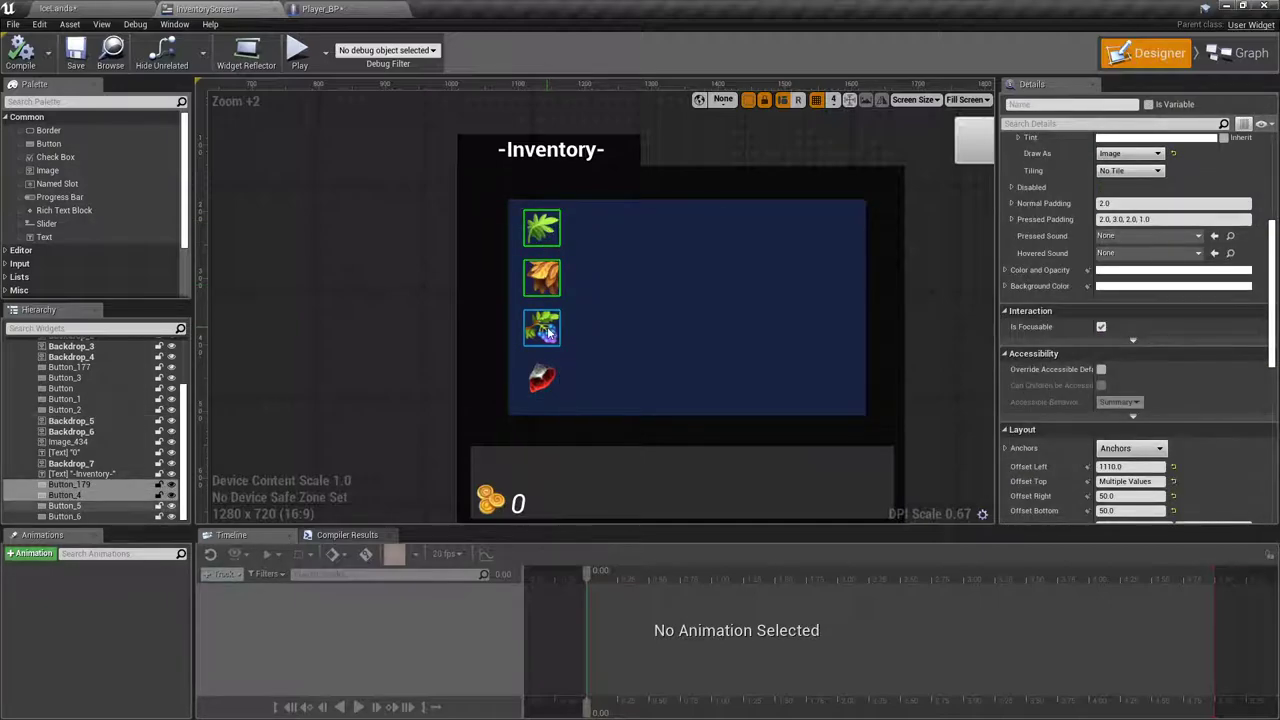
ctrl+click(548, 333)
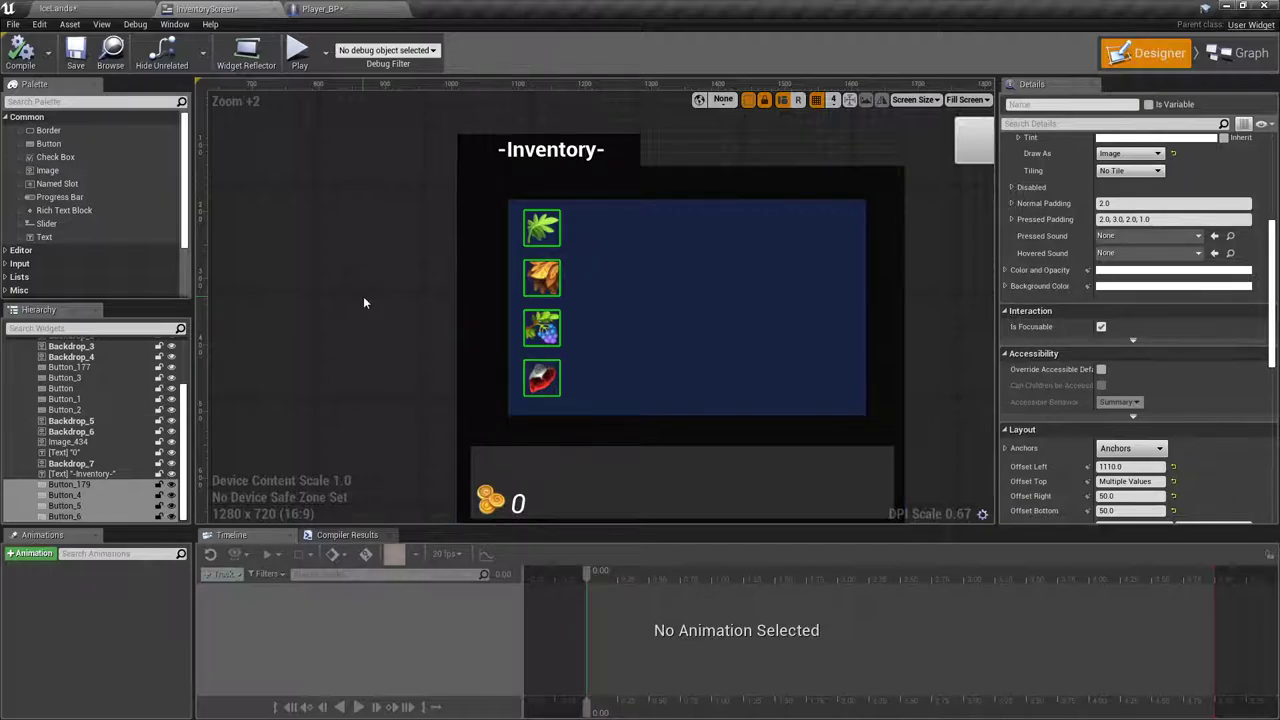
scroll(364, 292, down, 5)
Step: Duplicate the leaf item button with Ctrl+D and drag the copy away from the origin
scroll(522, 295, up, 3)
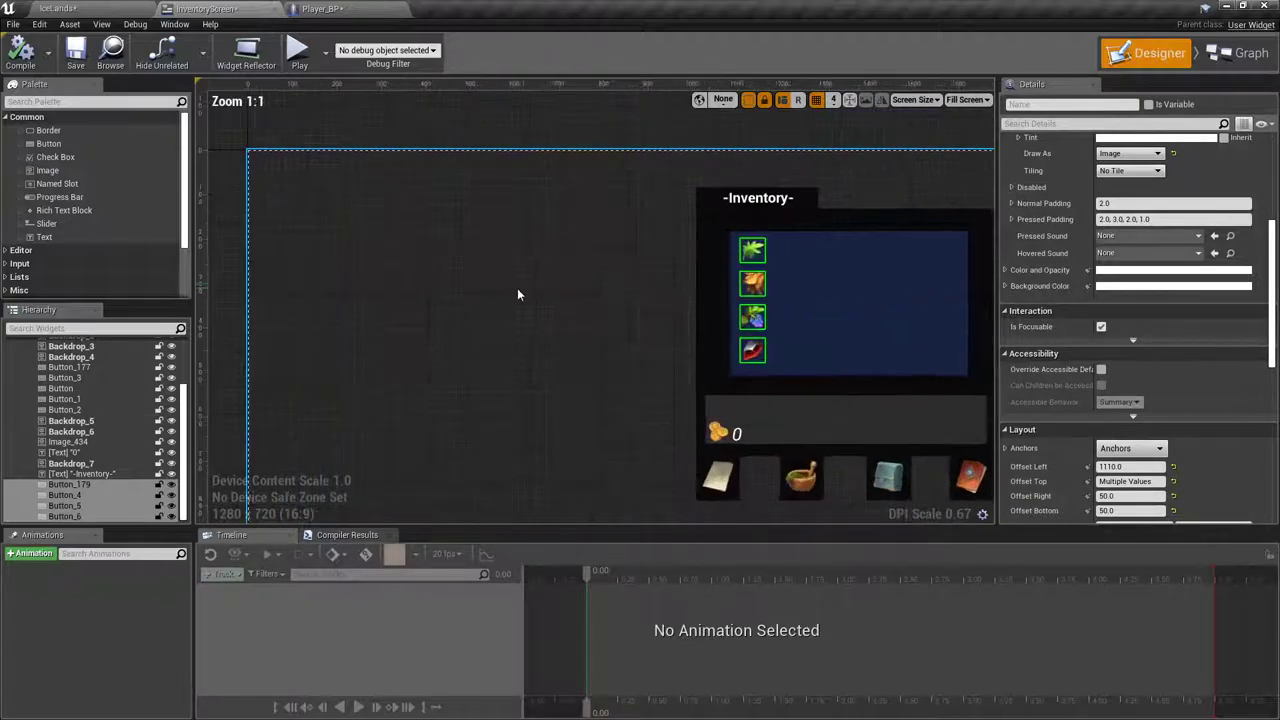
click(652, 301)
right_drag(657, 329, 581, 274)
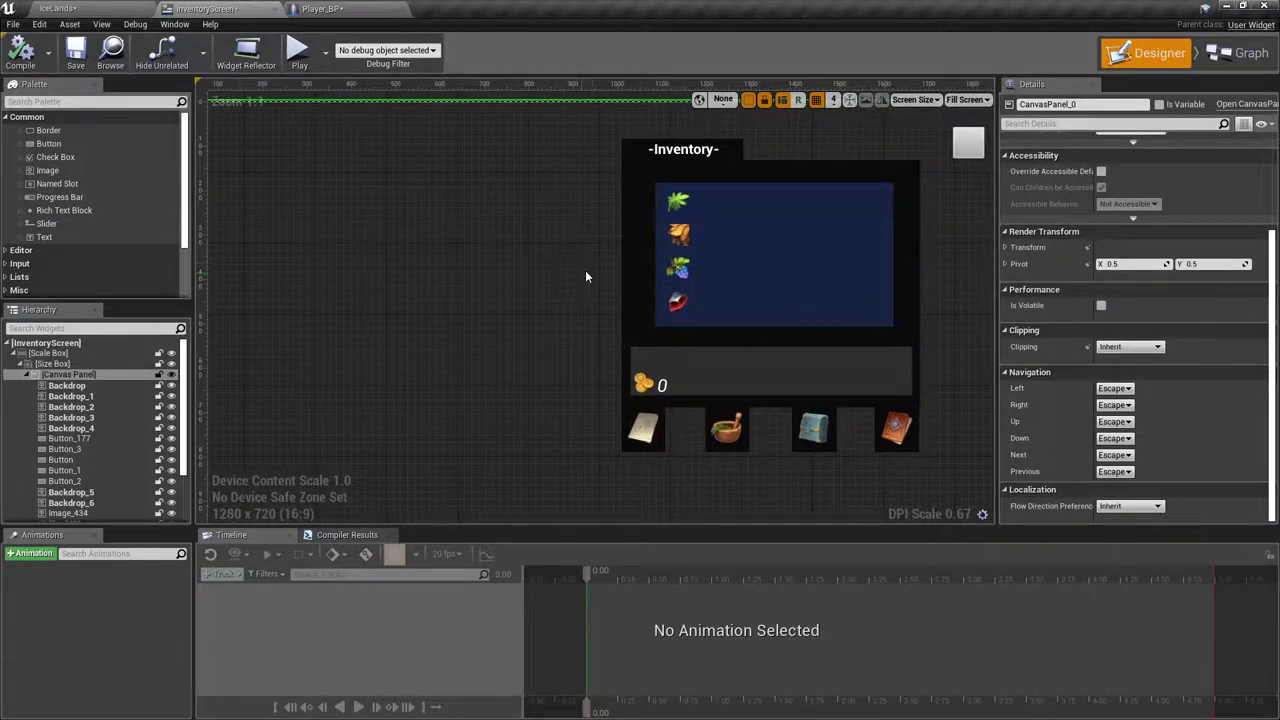
click(677, 201)
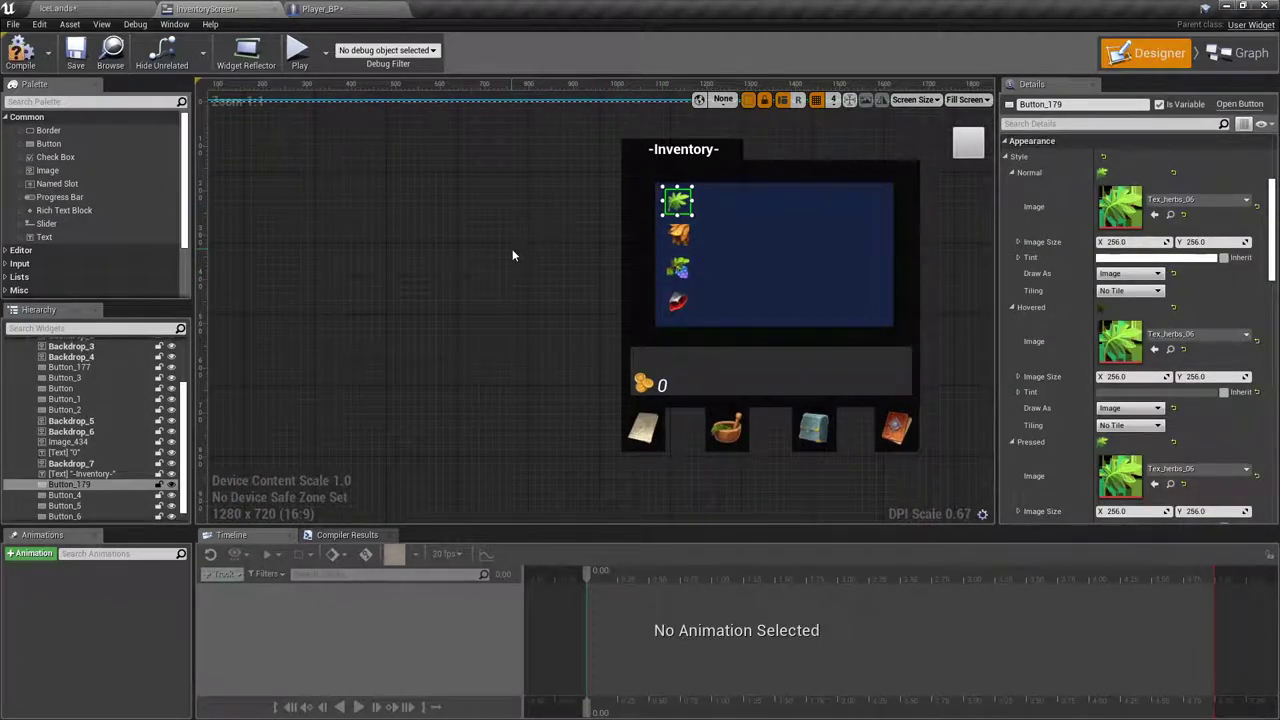
right_drag(480, 237, 616, 258)
scroll(354, 145, up, 3)
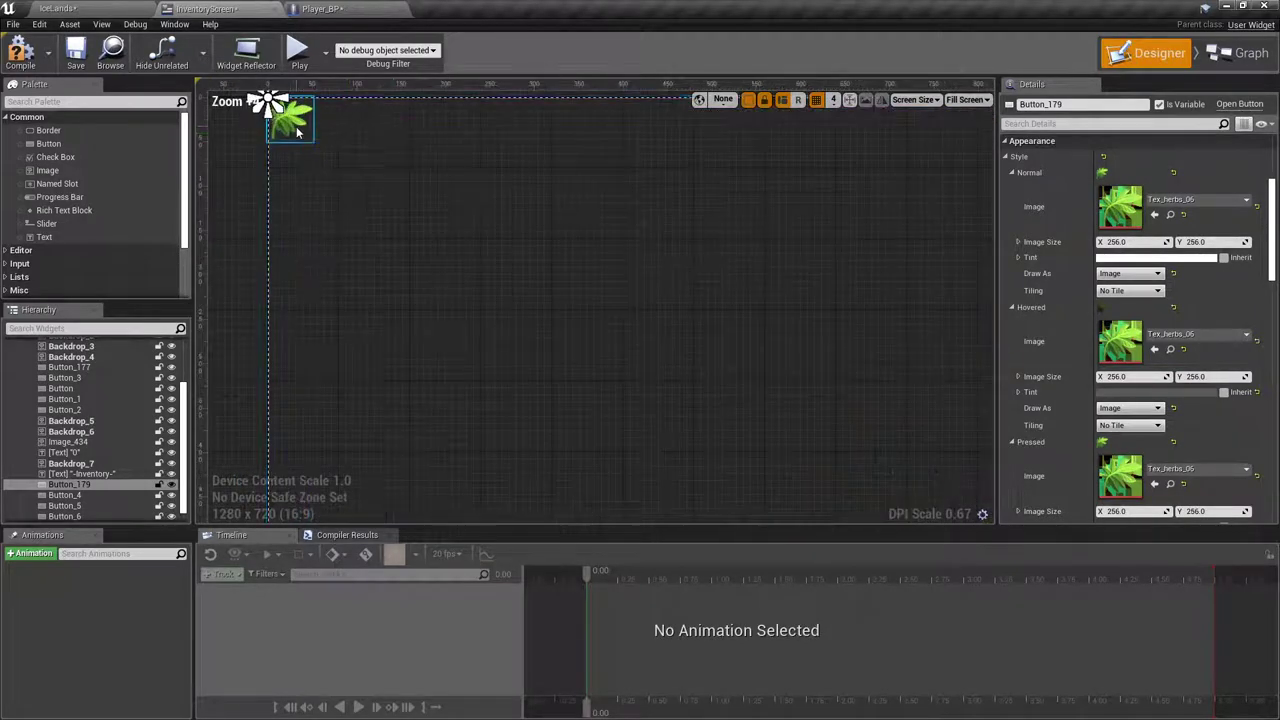
key(ctrl+d)
drag(290, 120, 612, 186)
Step: Place the leaf copy at X 1260, Y 200, then bring up the IceLands level
right_drag(612, 186, 329, 222)
drag(260, 237, 323, 243)
scroll(1130, 300, up, 5)
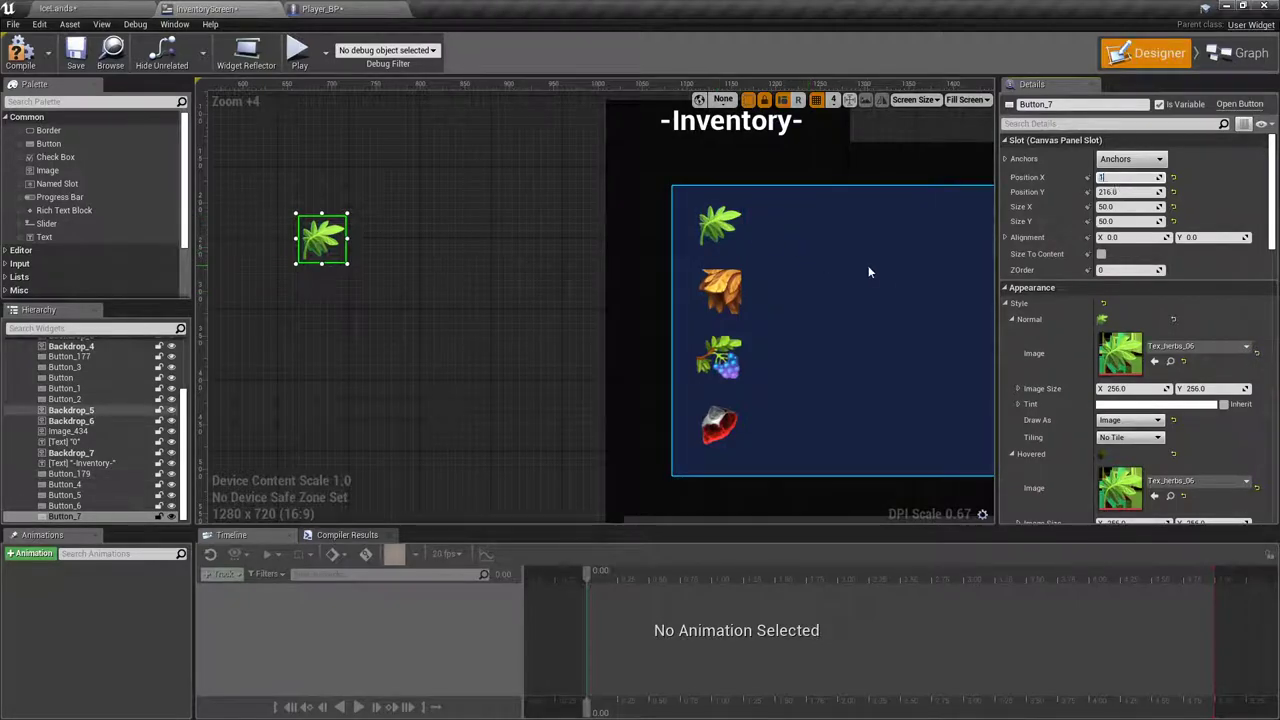
text(1210)
key(Return)
right_drag(886, 272, 820, 275)
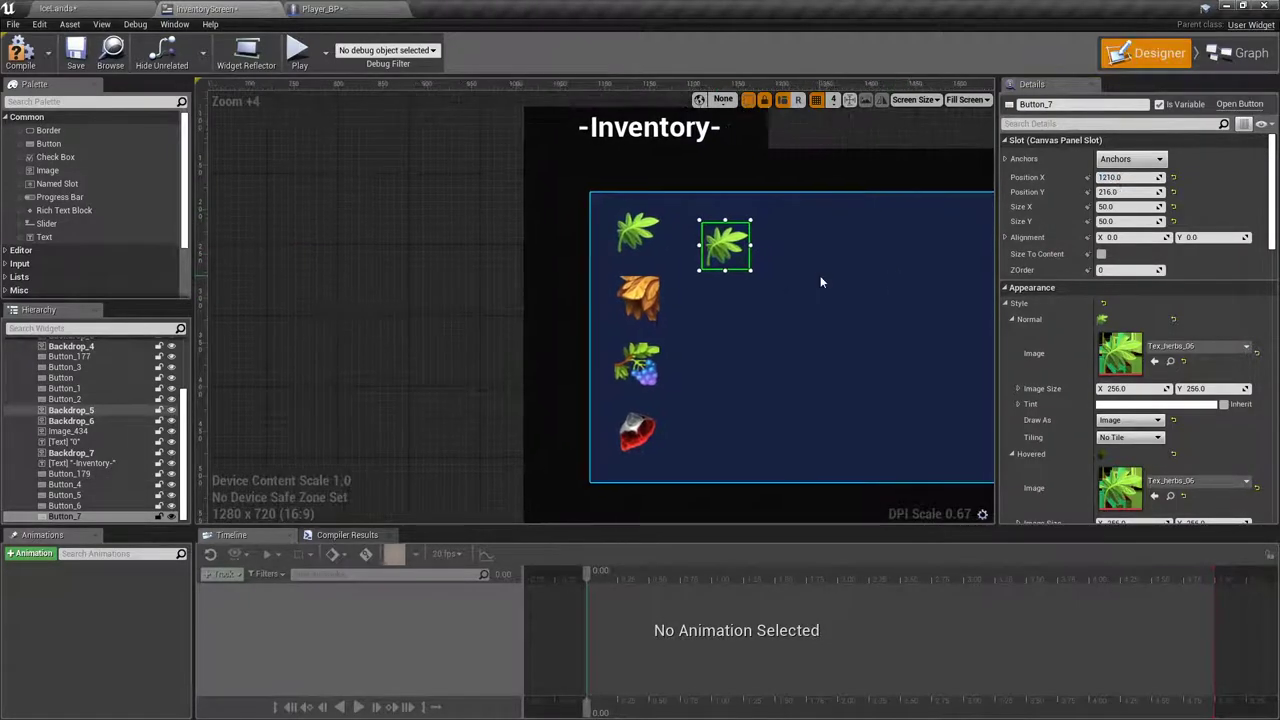
click(1128, 177)
text(1)
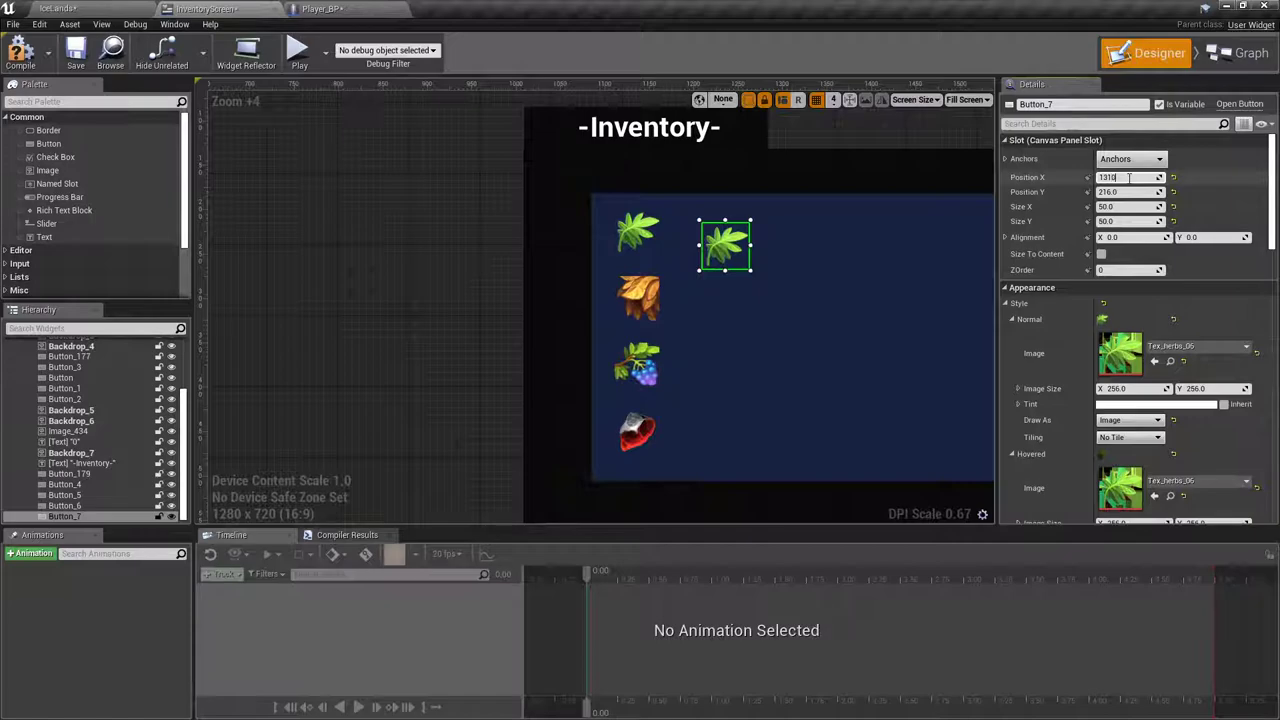
text(310)
key(Return)
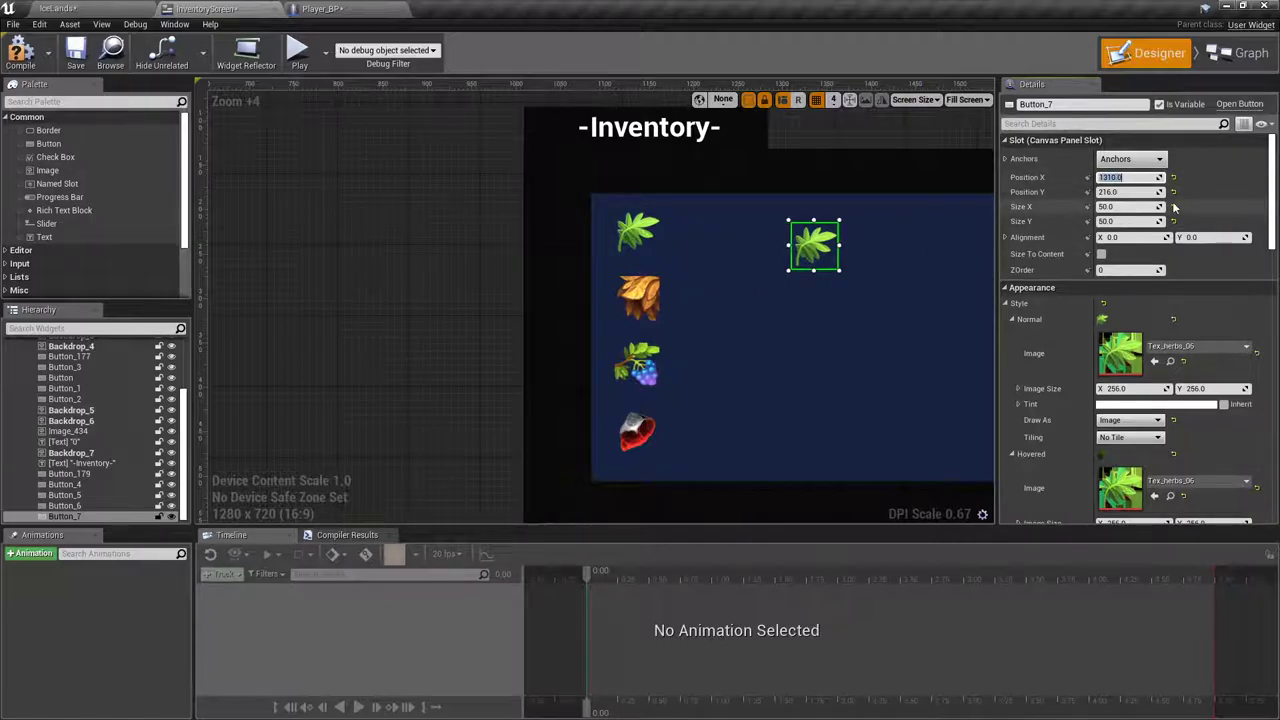
text(1260)
key(Return)
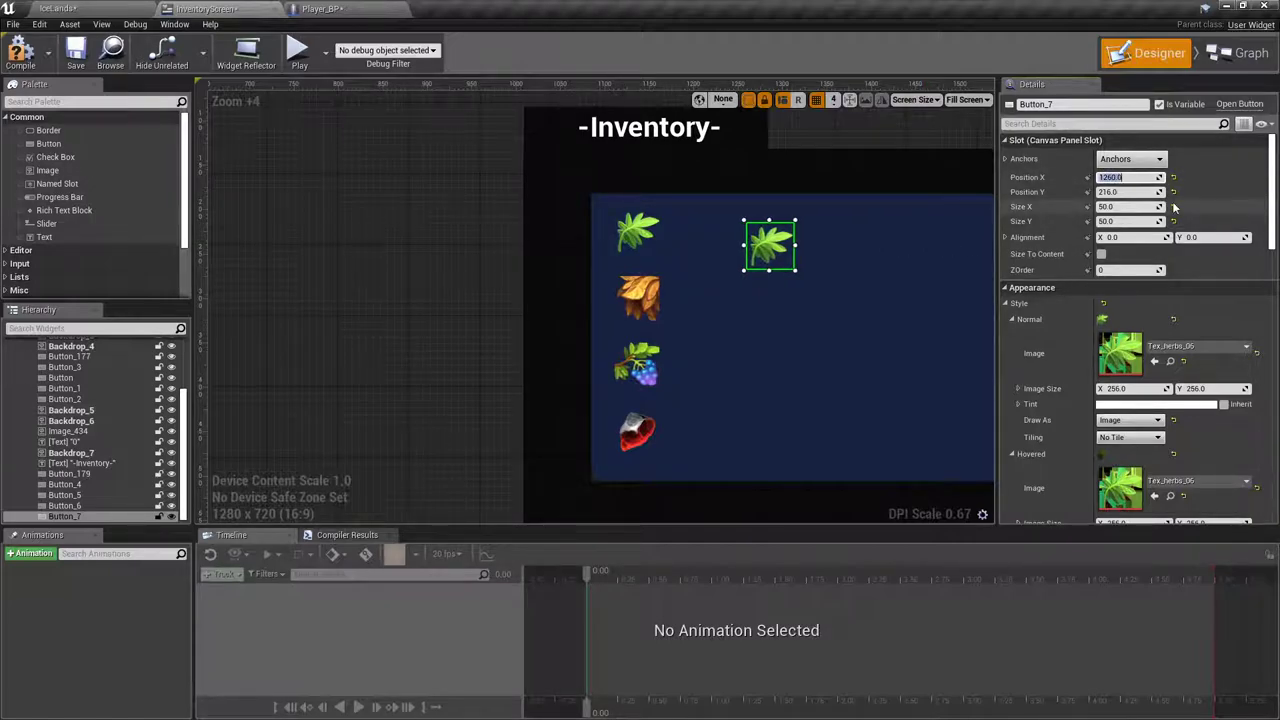
right_drag(794, 168, 735, 178)
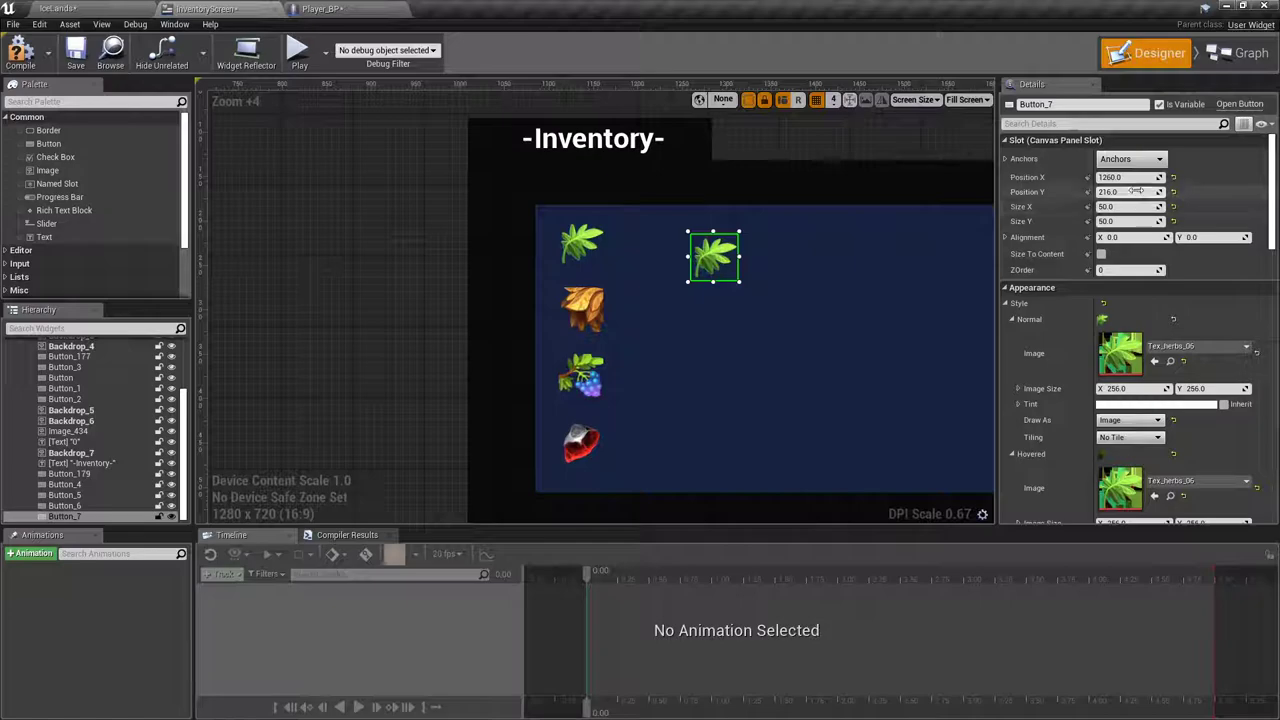
key(Return)
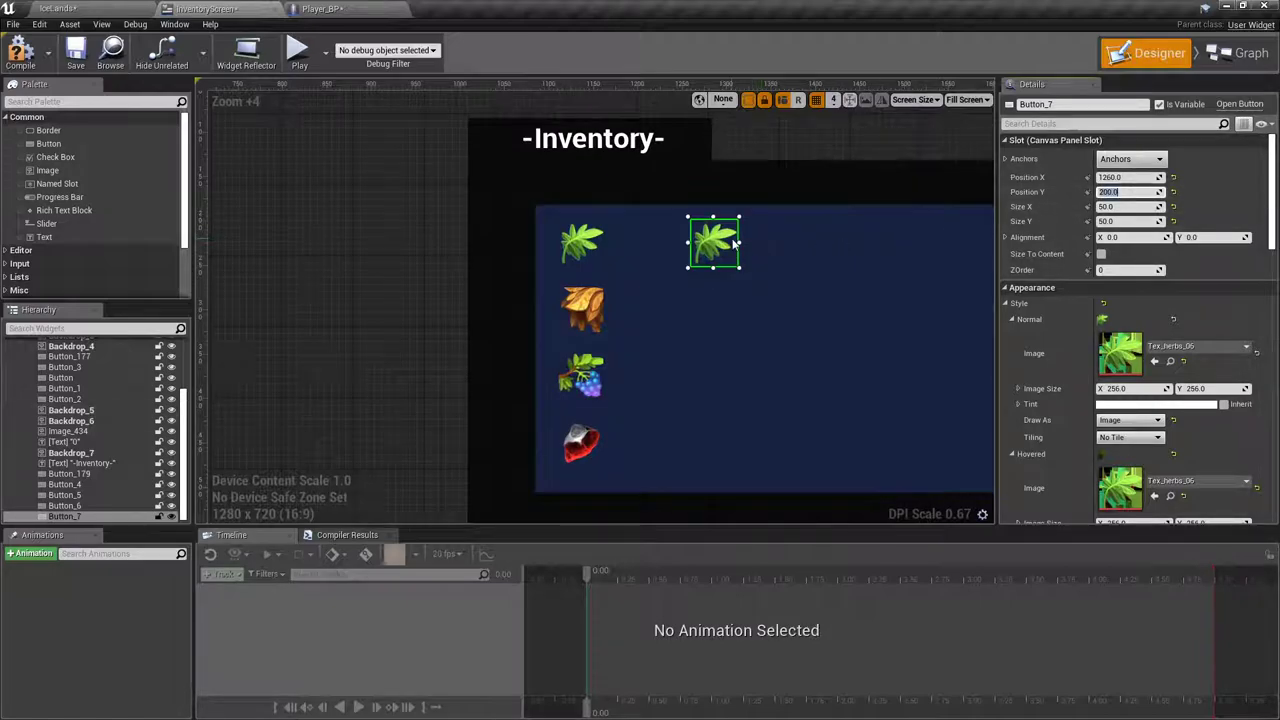
click(57, 8)
Step: Select the Tex_meat_04 texture in the Content Browser
scroll(666, 603, down, 5)
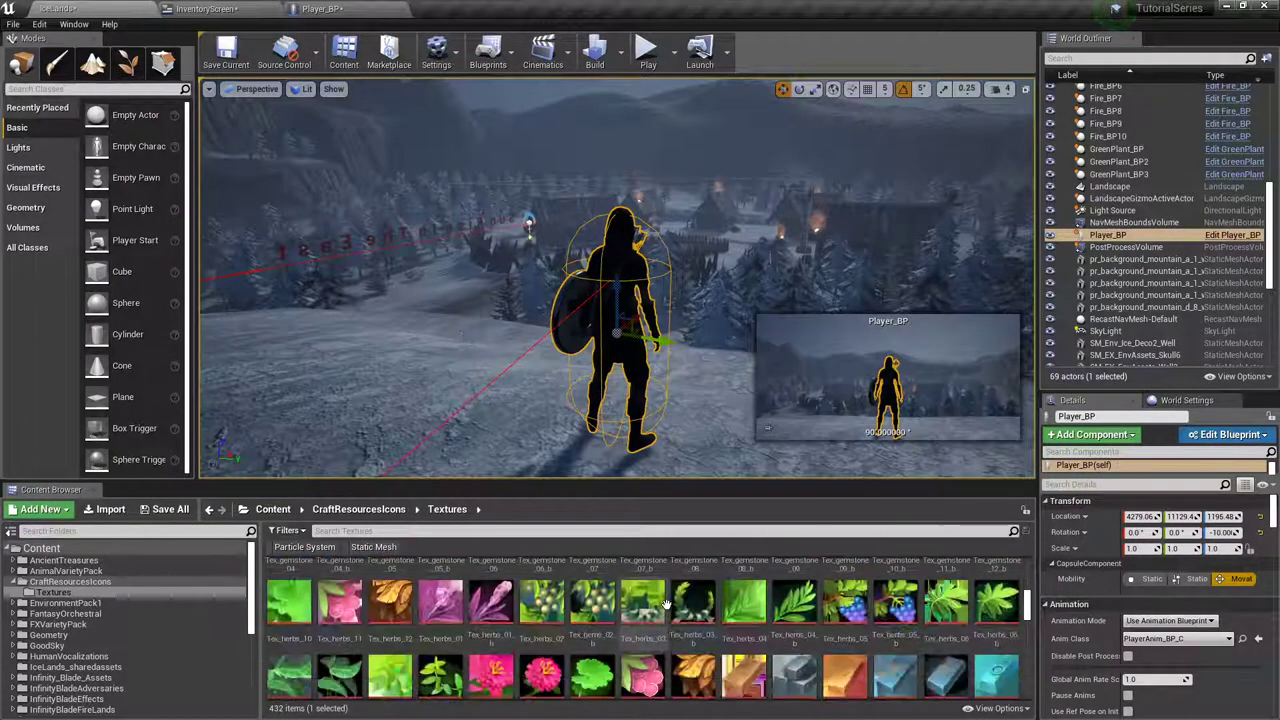
scroll(666, 603, down, 8)
scroll(666, 603, up, 5)
scroll(666, 603, down, 2)
scroll(666, 603, down, 1)
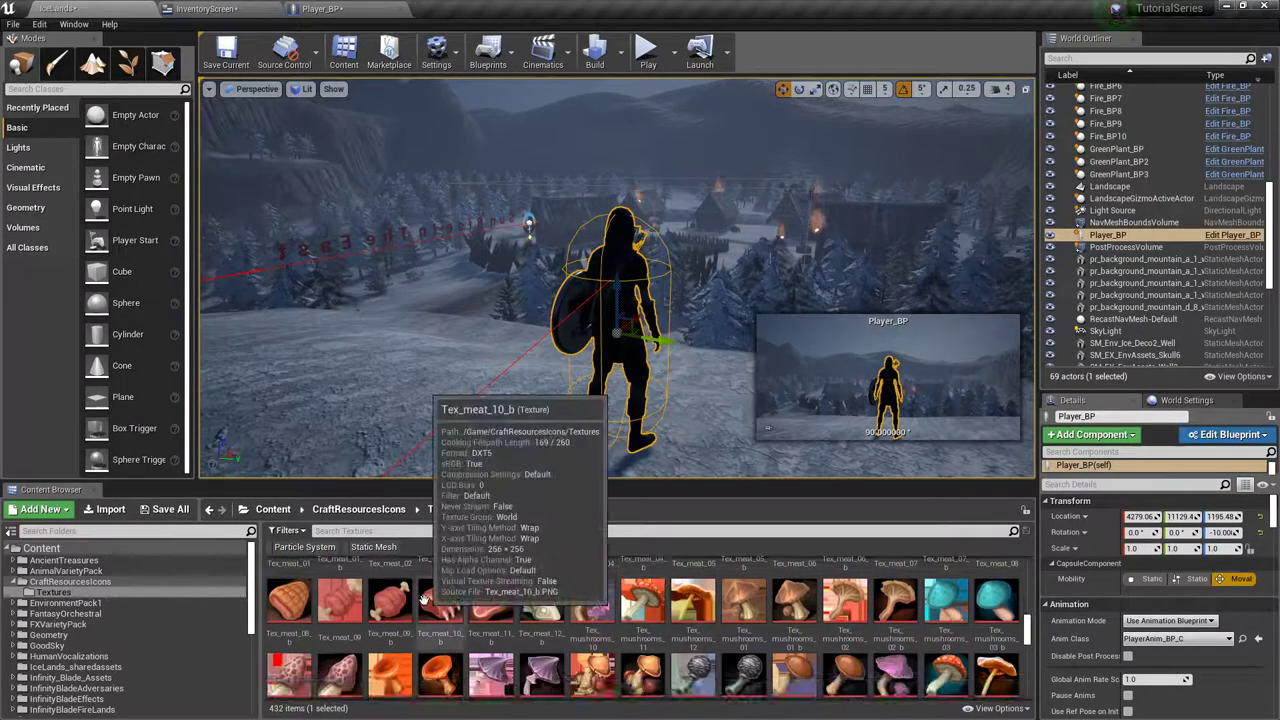
scroll(540, 605, up, 2)
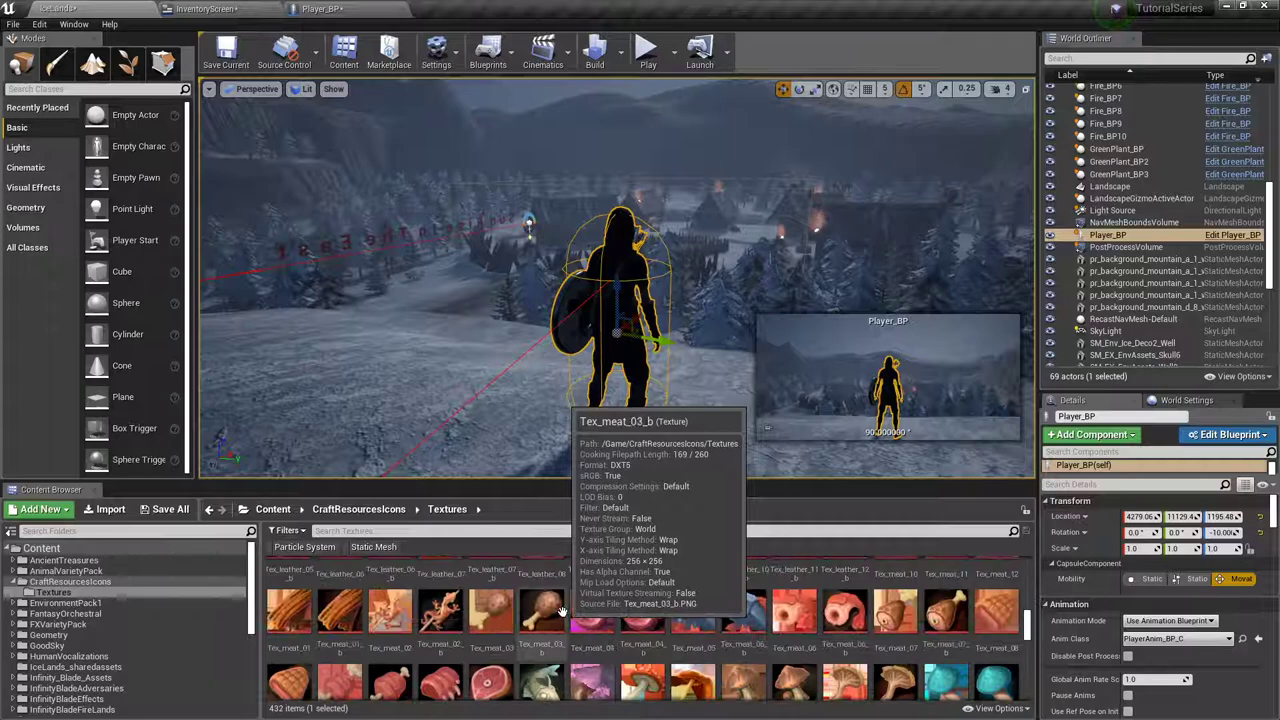
scroll(519, 617, down, 2)
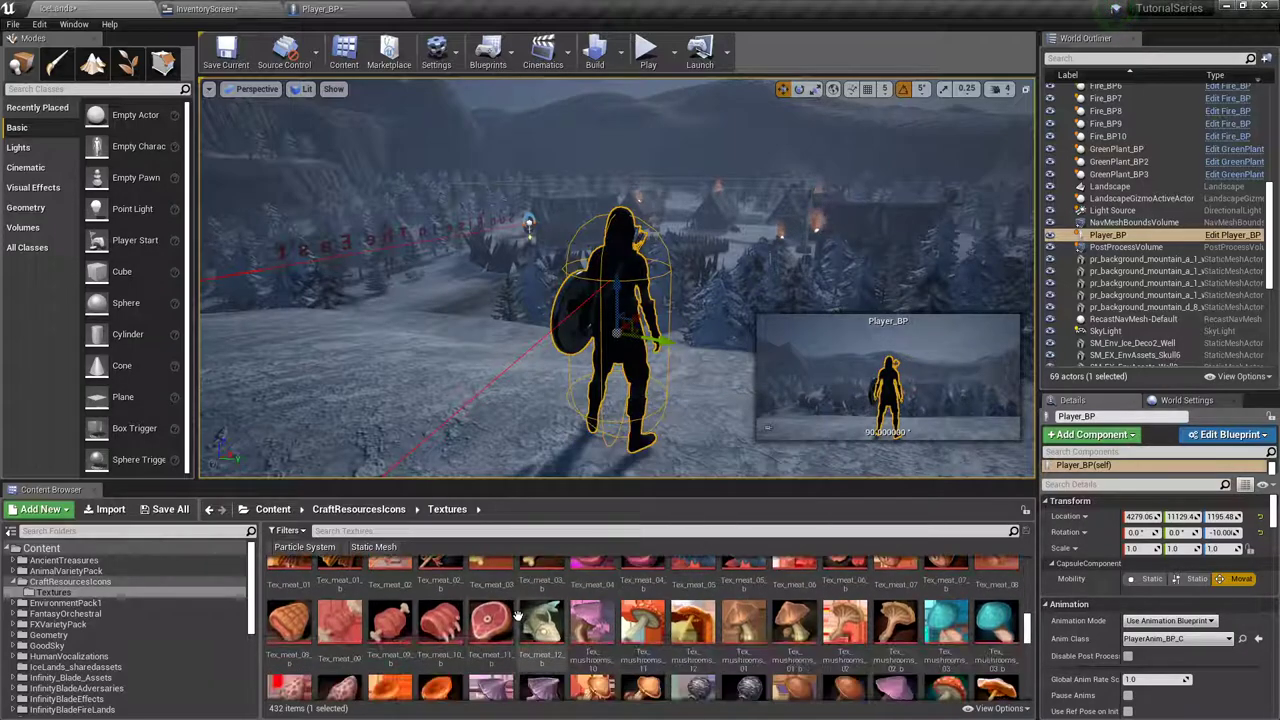
scroll(519, 617, up, 1)
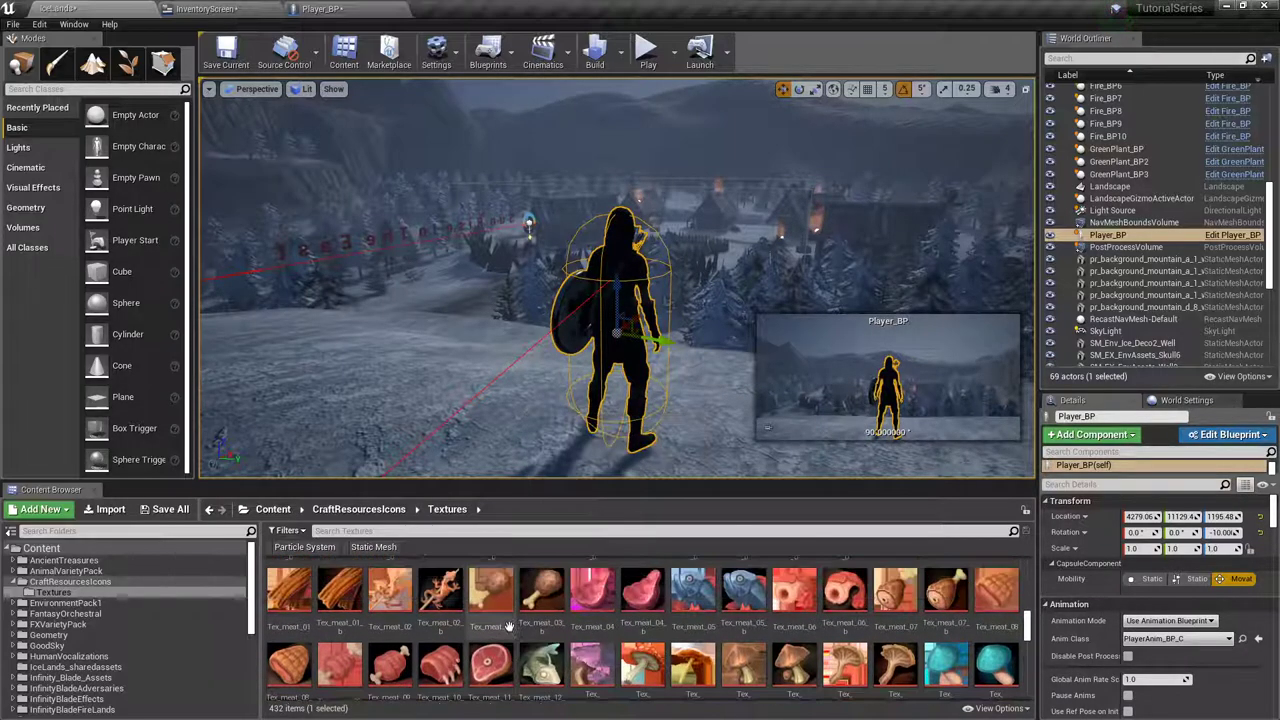
click(605, 612)
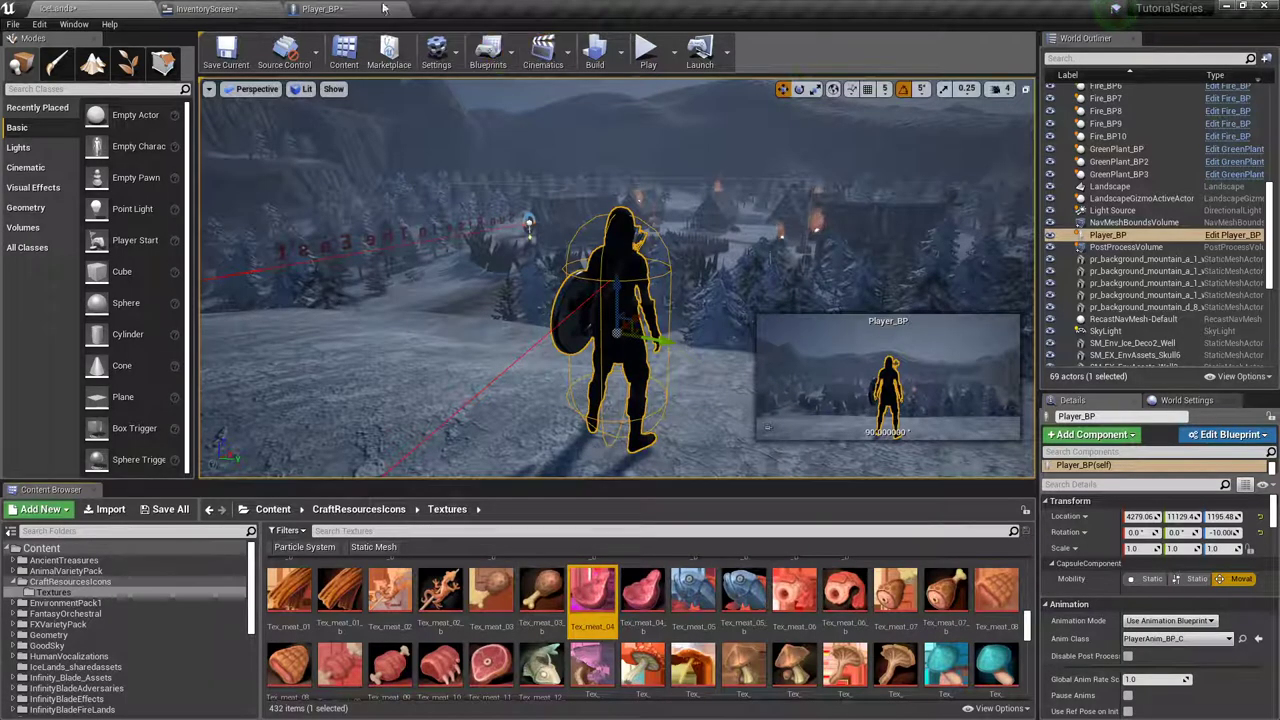
Step: Apply Tex_meat_04 to Button_7's Normal, Hovered and Pressed images in InventoryScreen
click(205, 8)
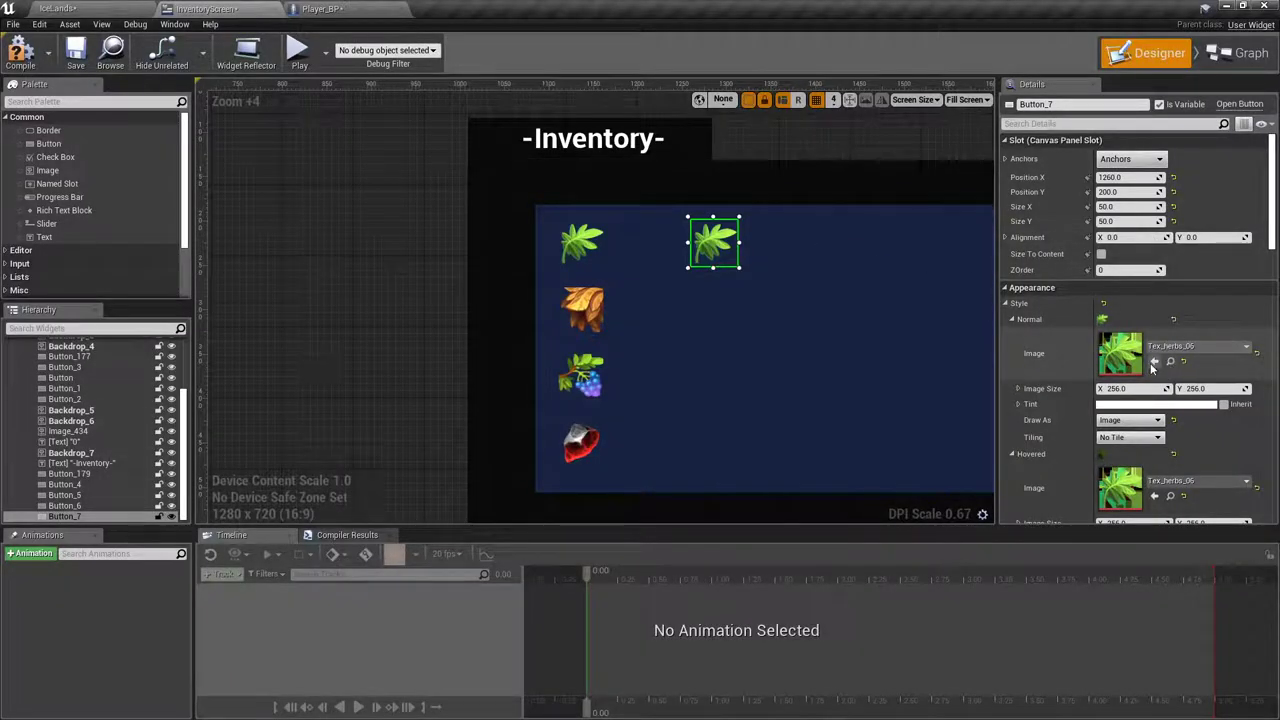
click(1154, 362)
scroll(1160, 380, down, 2)
click(1156, 410)
scroll(1152, 408, down, 1)
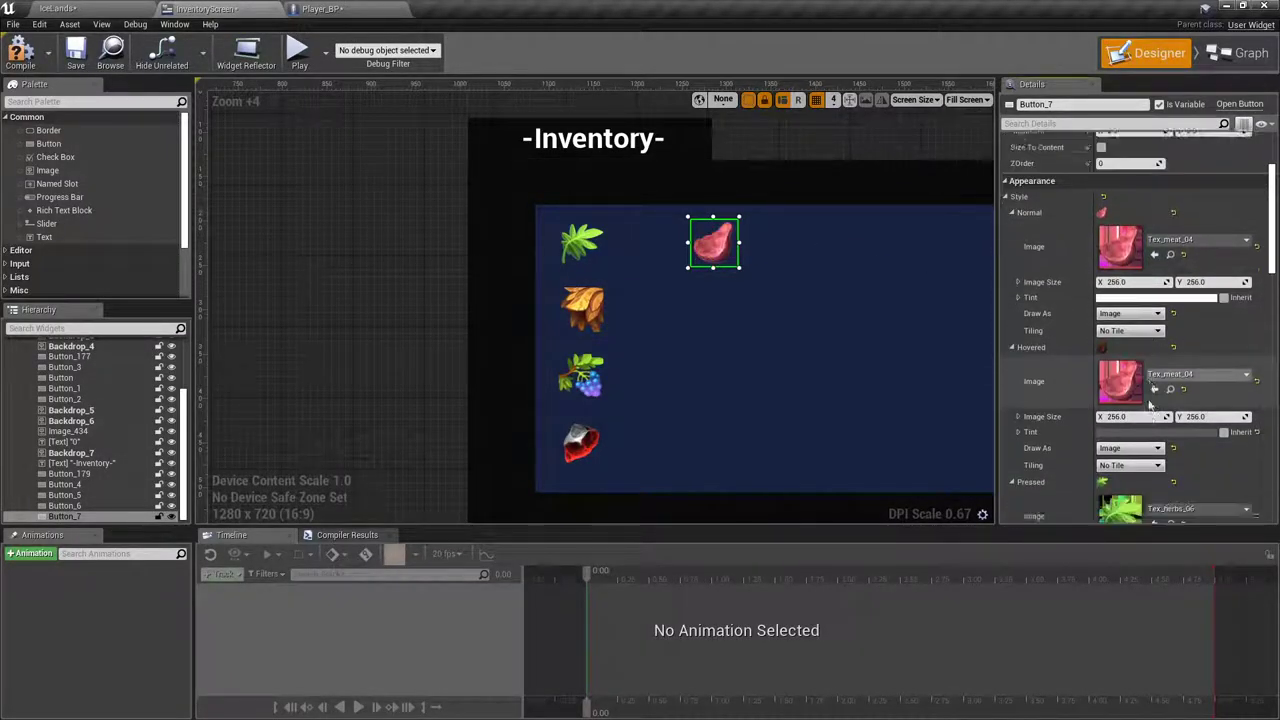
scroll(1150, 405, down, 2)
click(1154, 418)
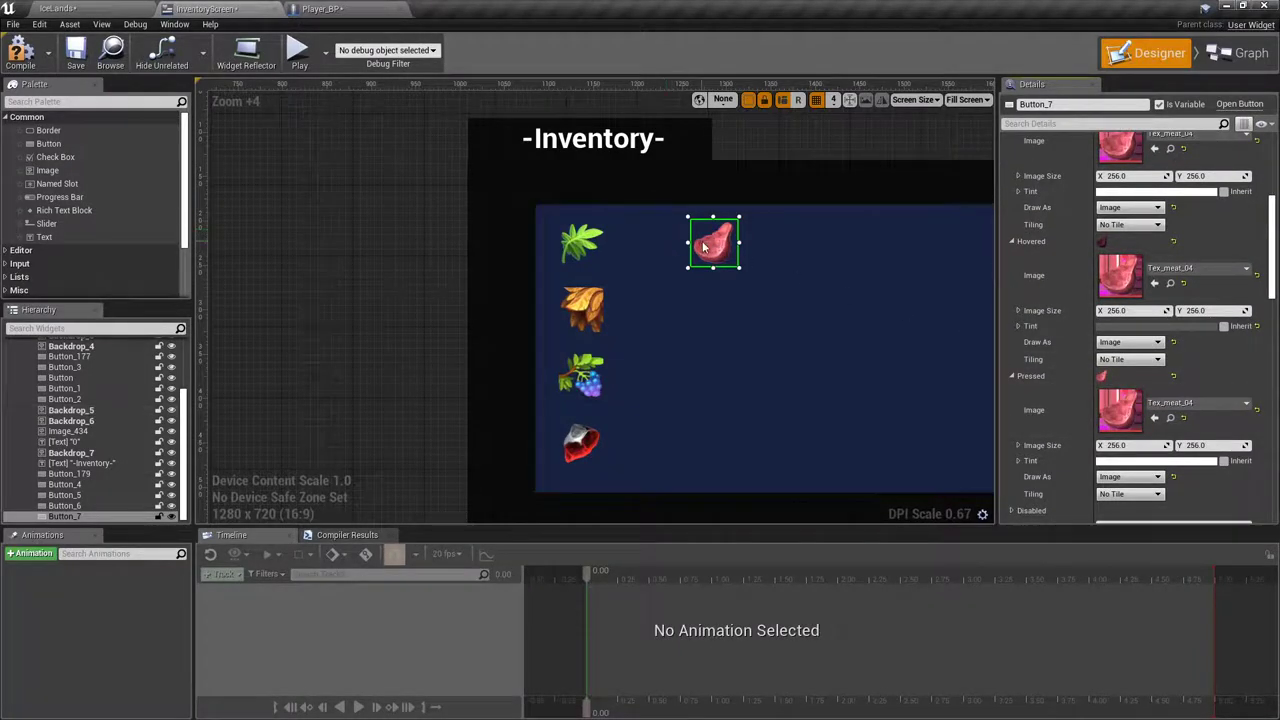
scroll(702, 240, down, 5)
Step: Duplicate the herbs button and set the copy's Position X to 1260
click(662, 284)
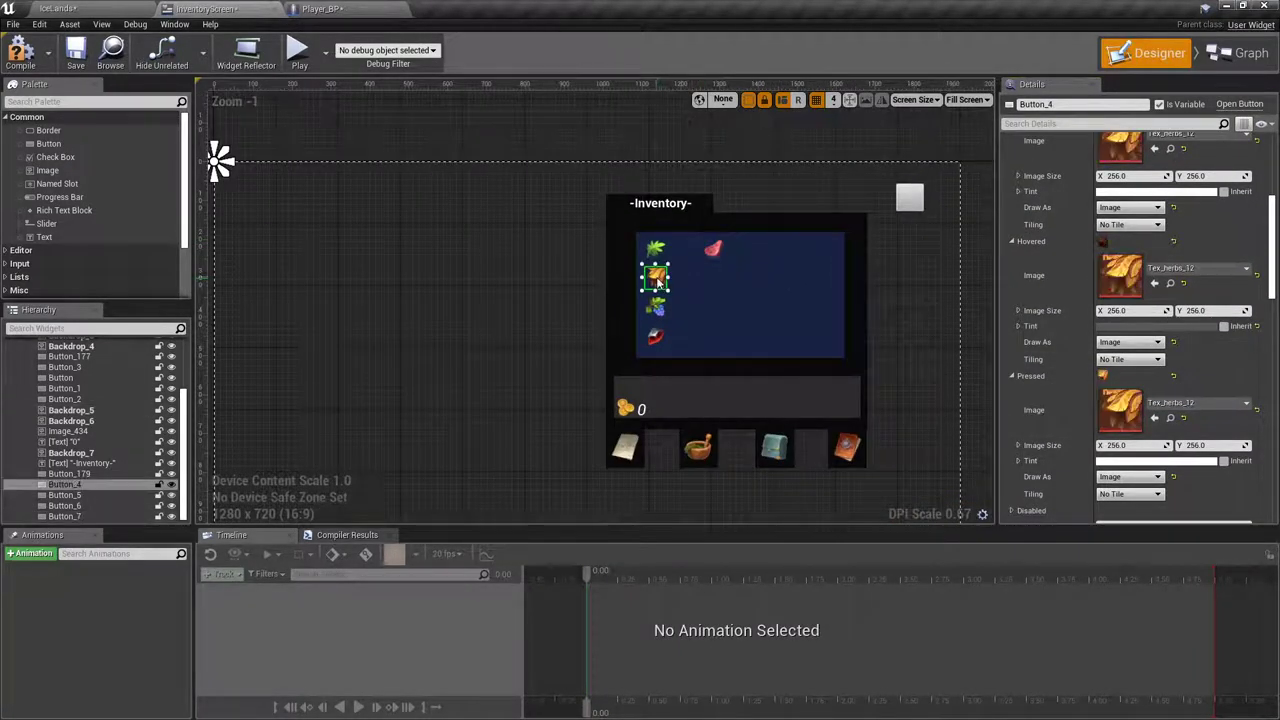
right_click(657, 282)
click(706, 331)
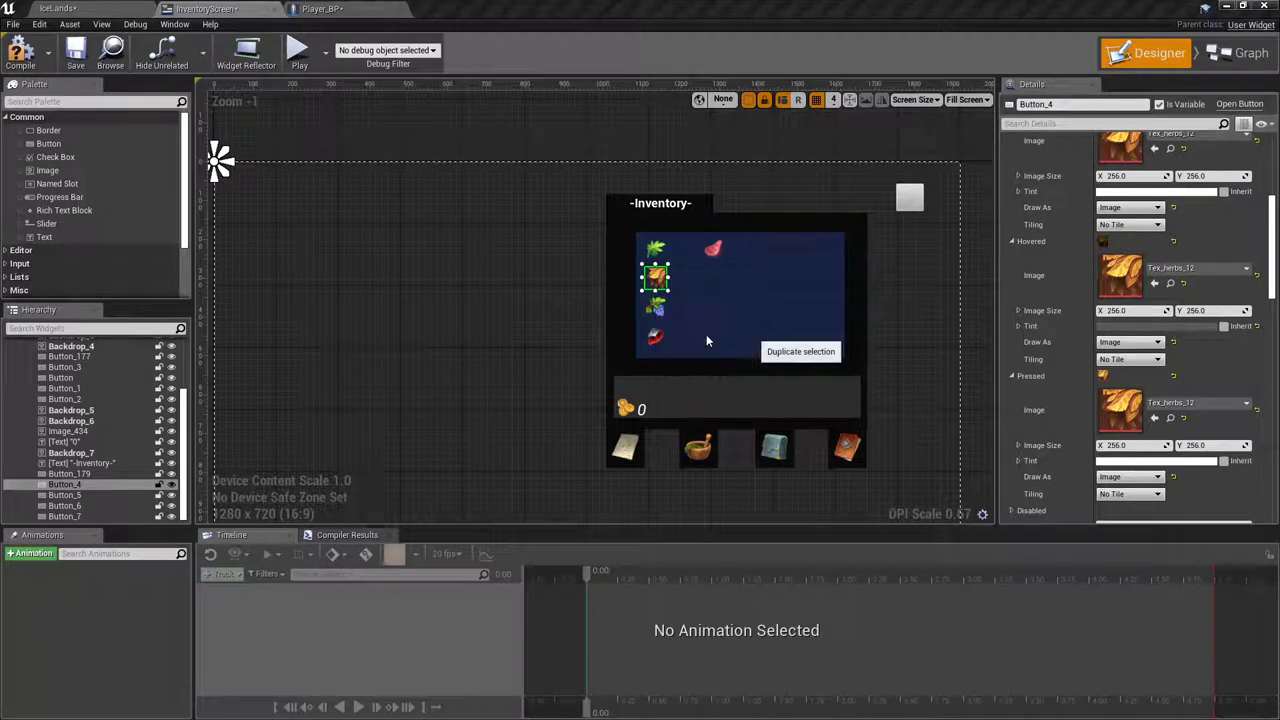
click(230, 180)
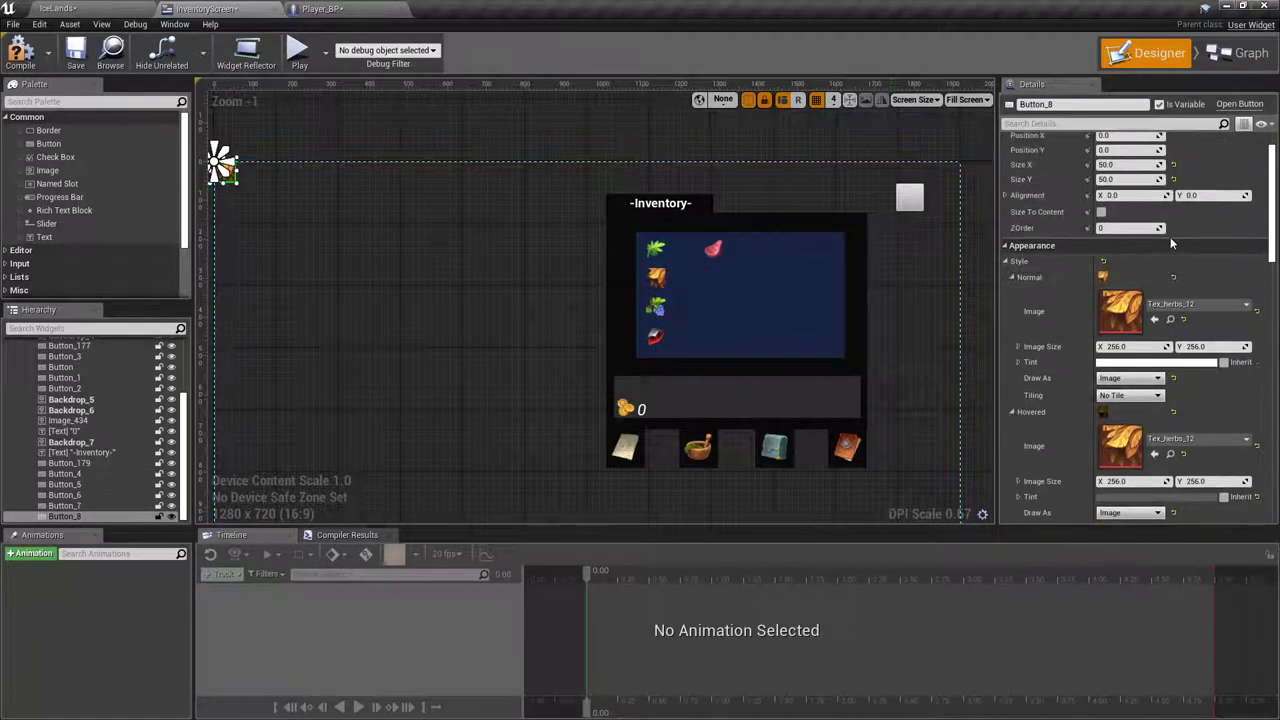
scroll(1170, 237, up, 2)
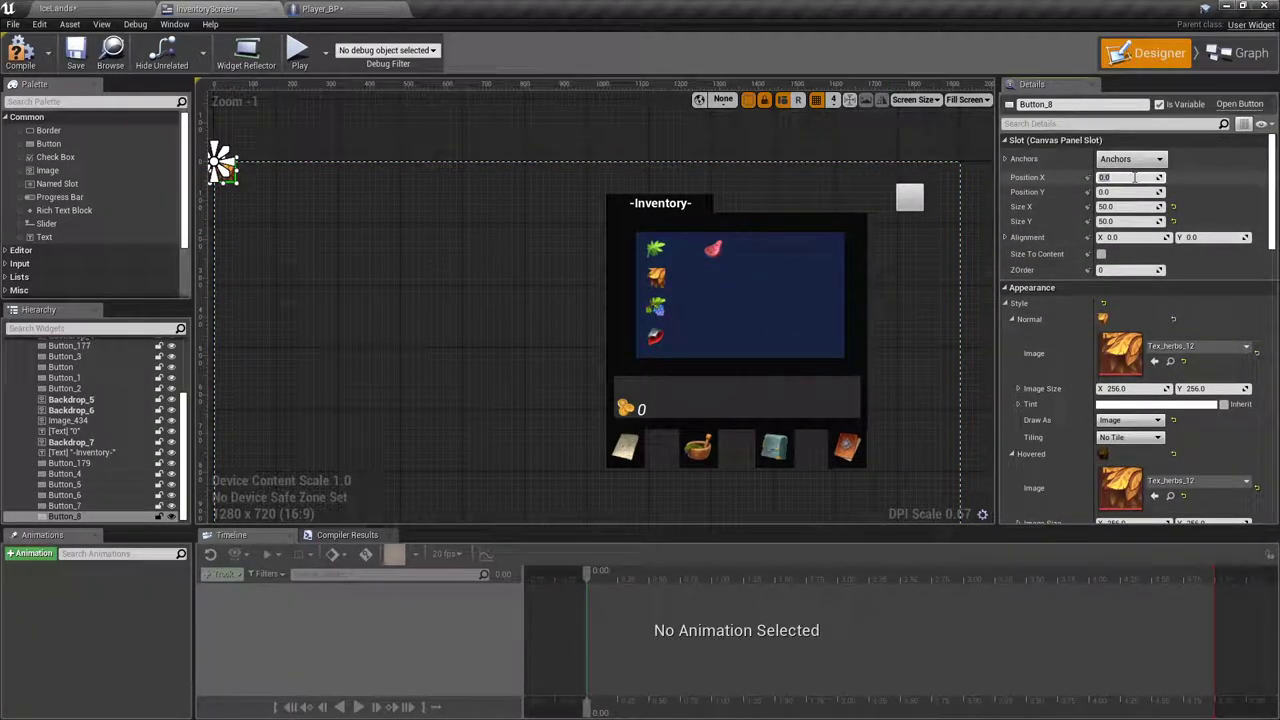
click(1133, 180)
text(1260)
click(1127, 193)
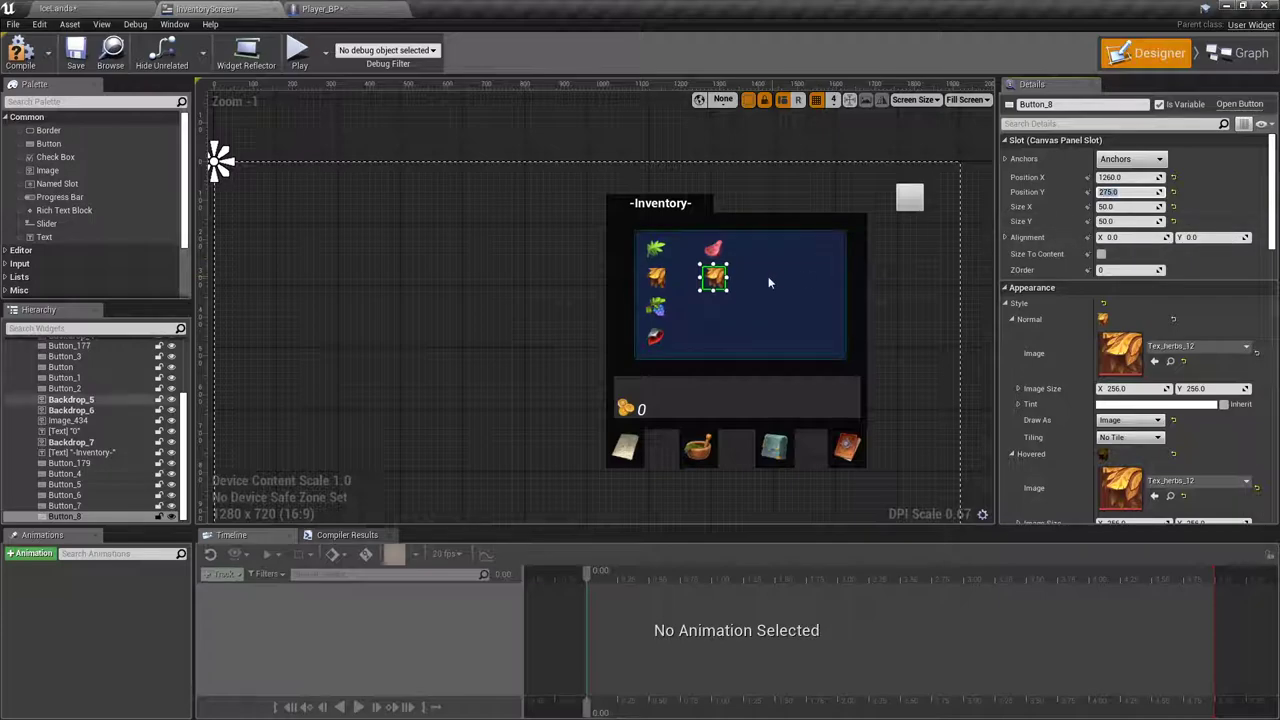
Step: Select Tex_meat_08 and apply it to the new button's Normal, Hovered and Pressed images
click(140, 8)
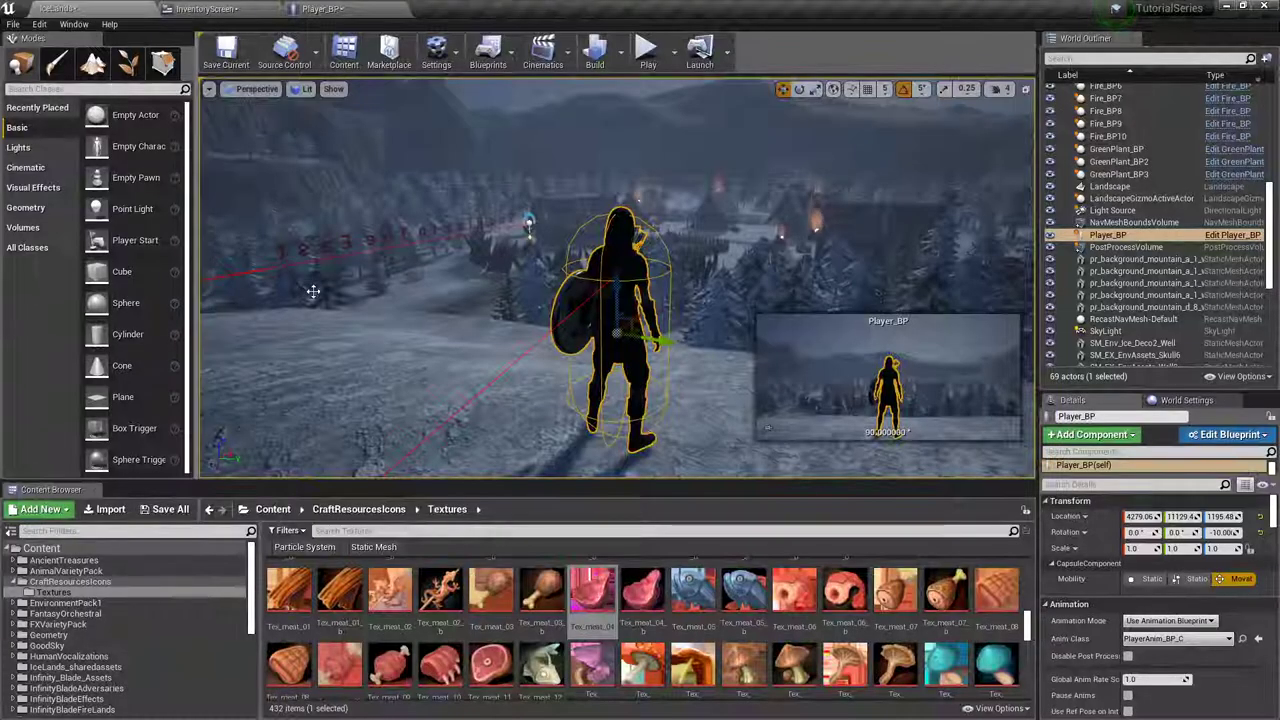
click(996, 592)
click(230, 8)
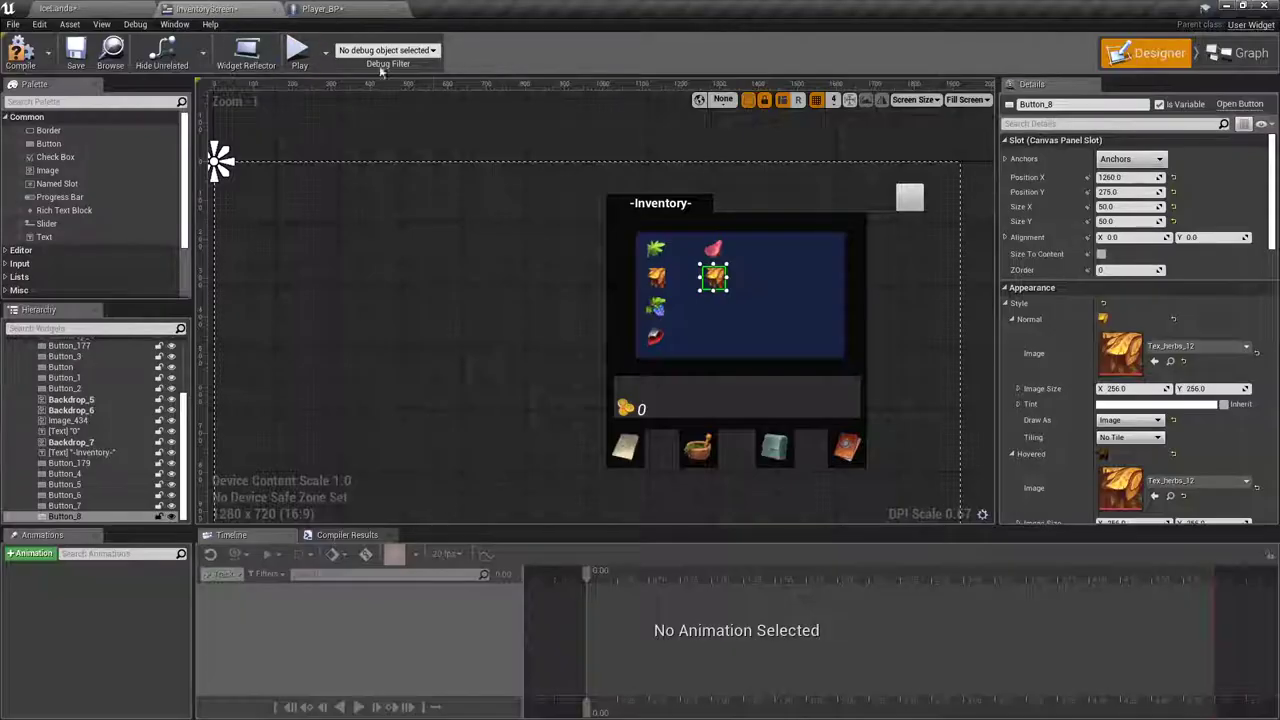
click(1155, 361)
scroll(1165, 375, down, 2)
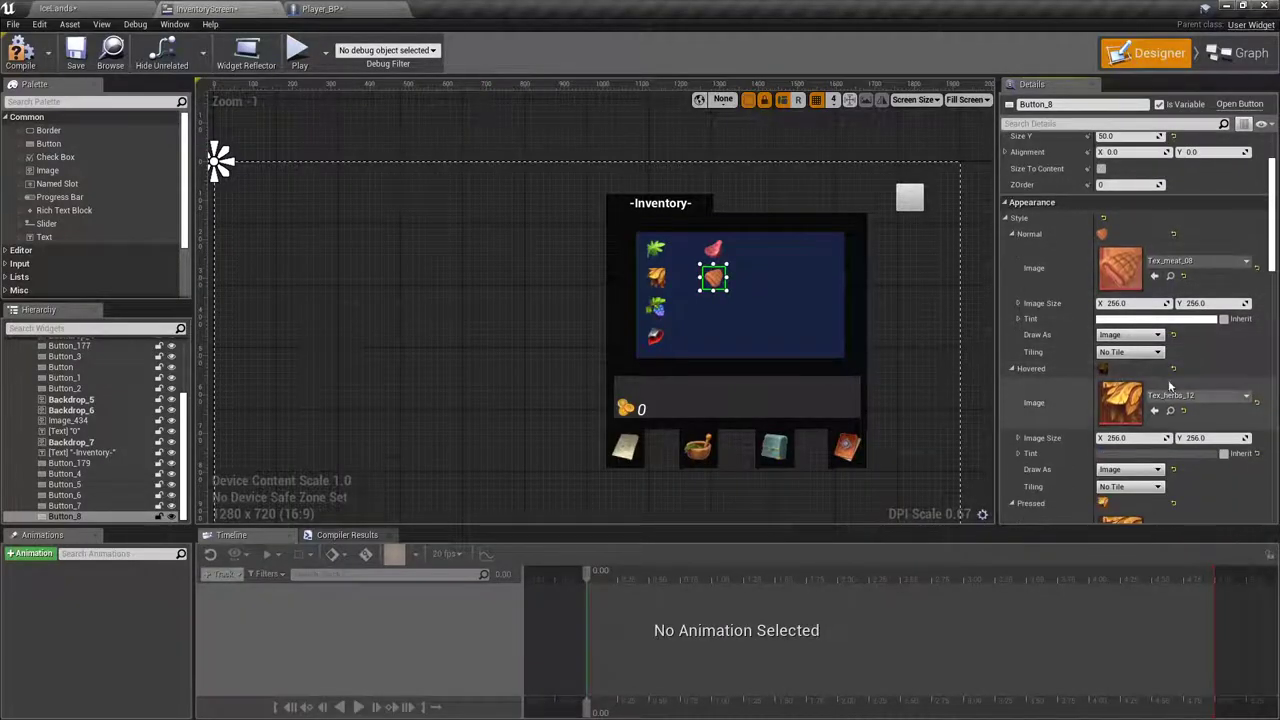
click(1155, 411)
scroll(1160, 420, down, 3)
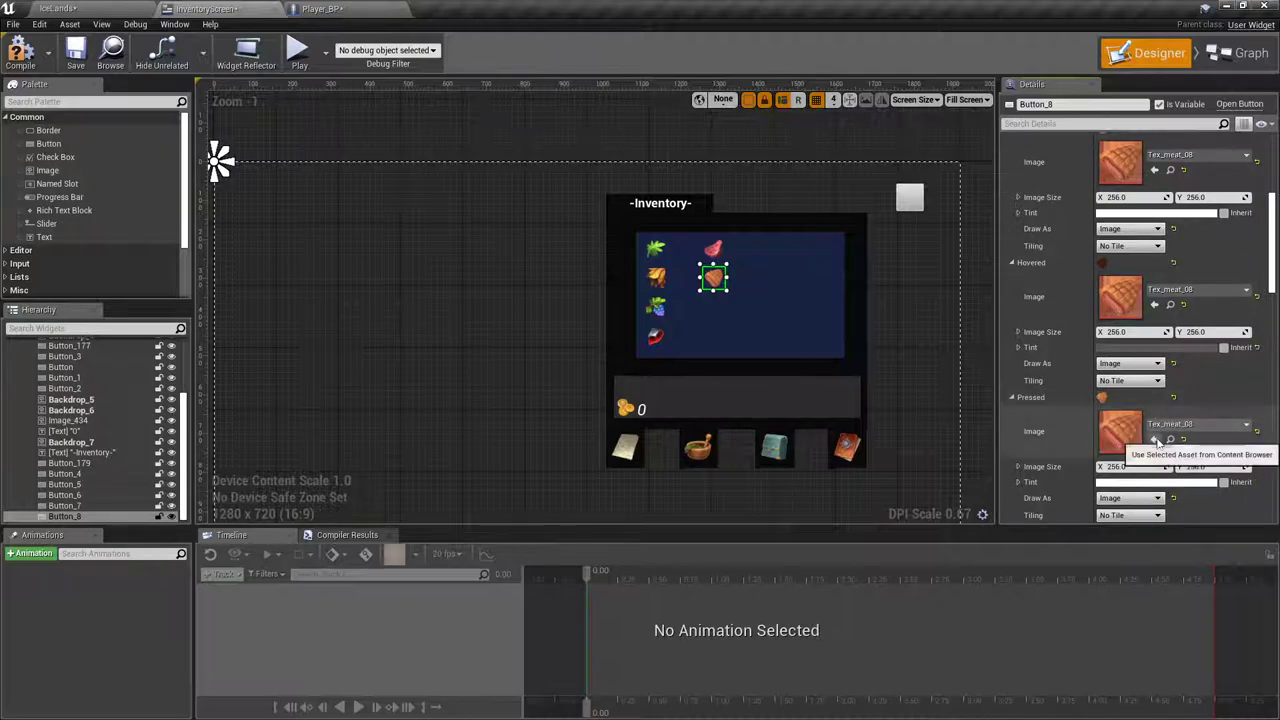
click(1155, 439)
scroll(727, 268, up, 8)
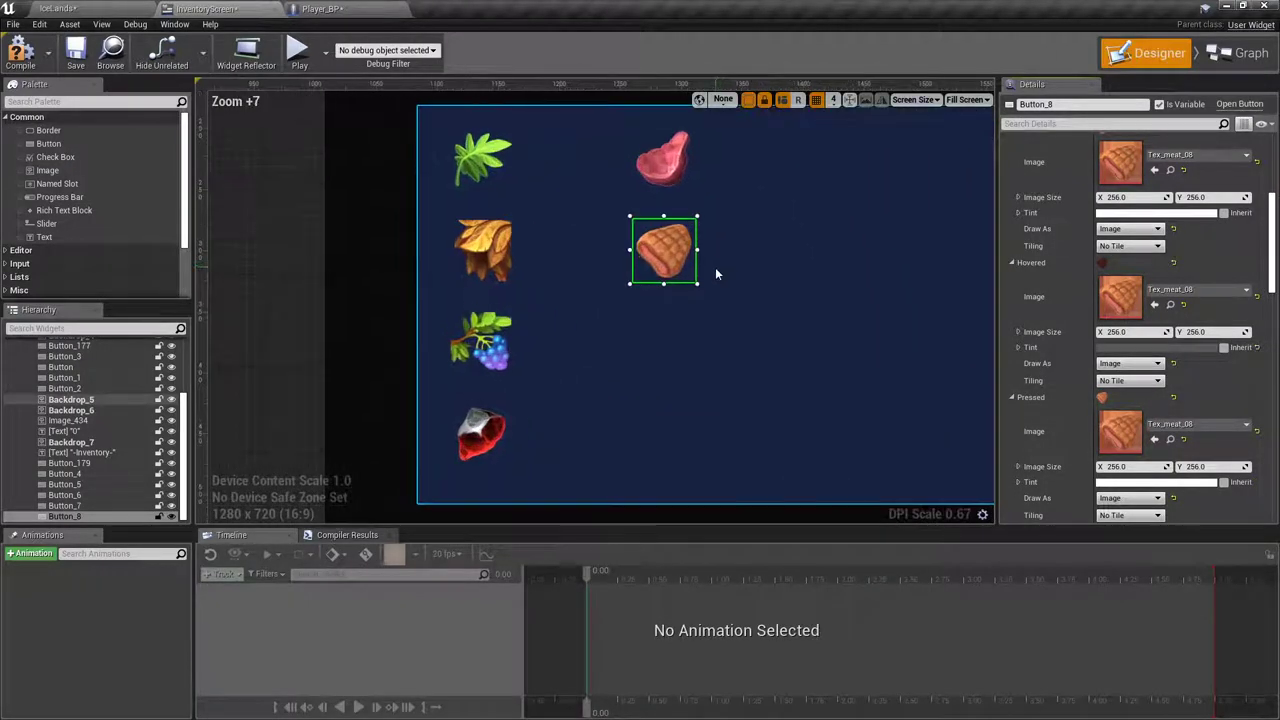
scroll(720, 266, down, 4)
scroll(733, 252, down, 3)
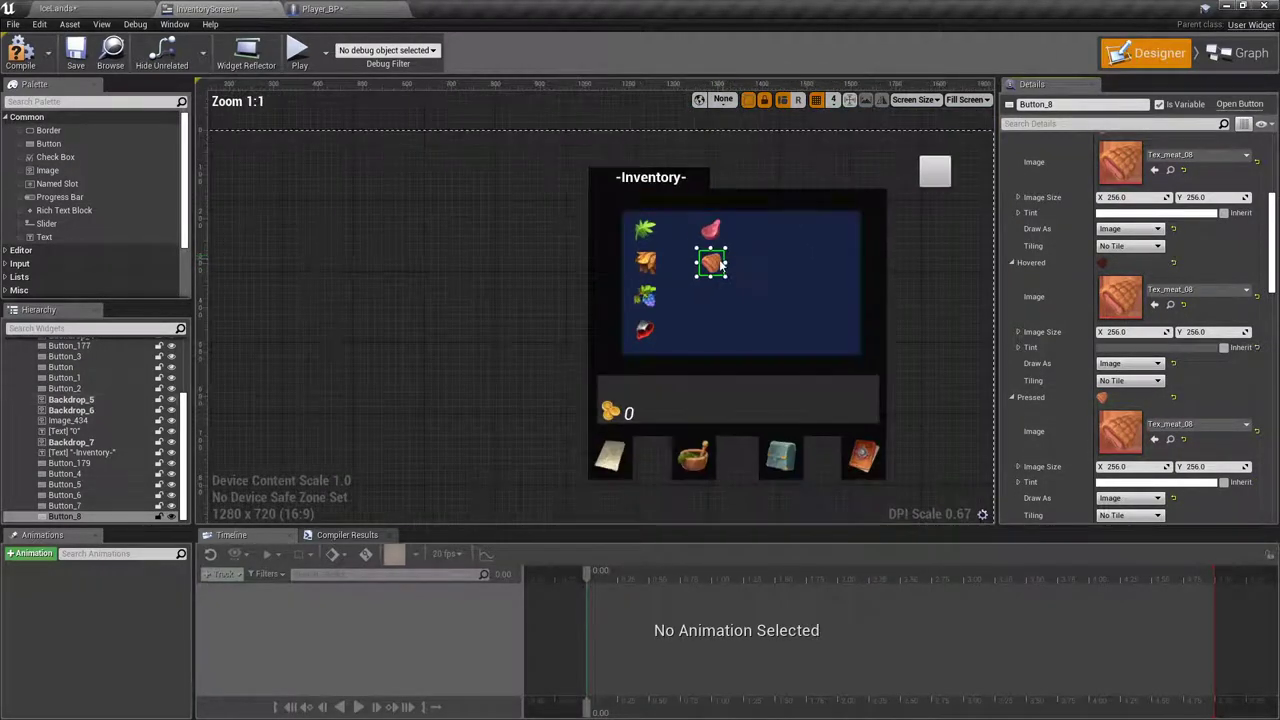
Step: Duplicate the meat button and place the copy at X 1260, Y 350
right_click(710, 265)
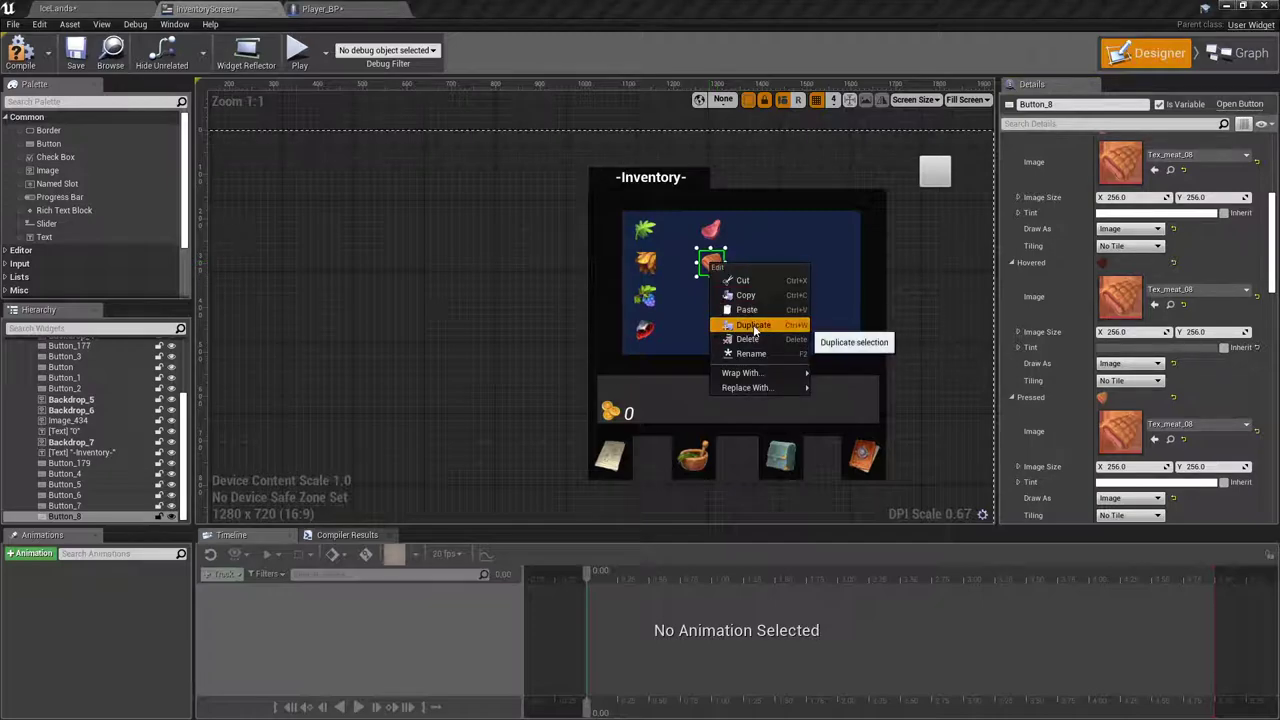
click(745, 323)
click(445, 163)
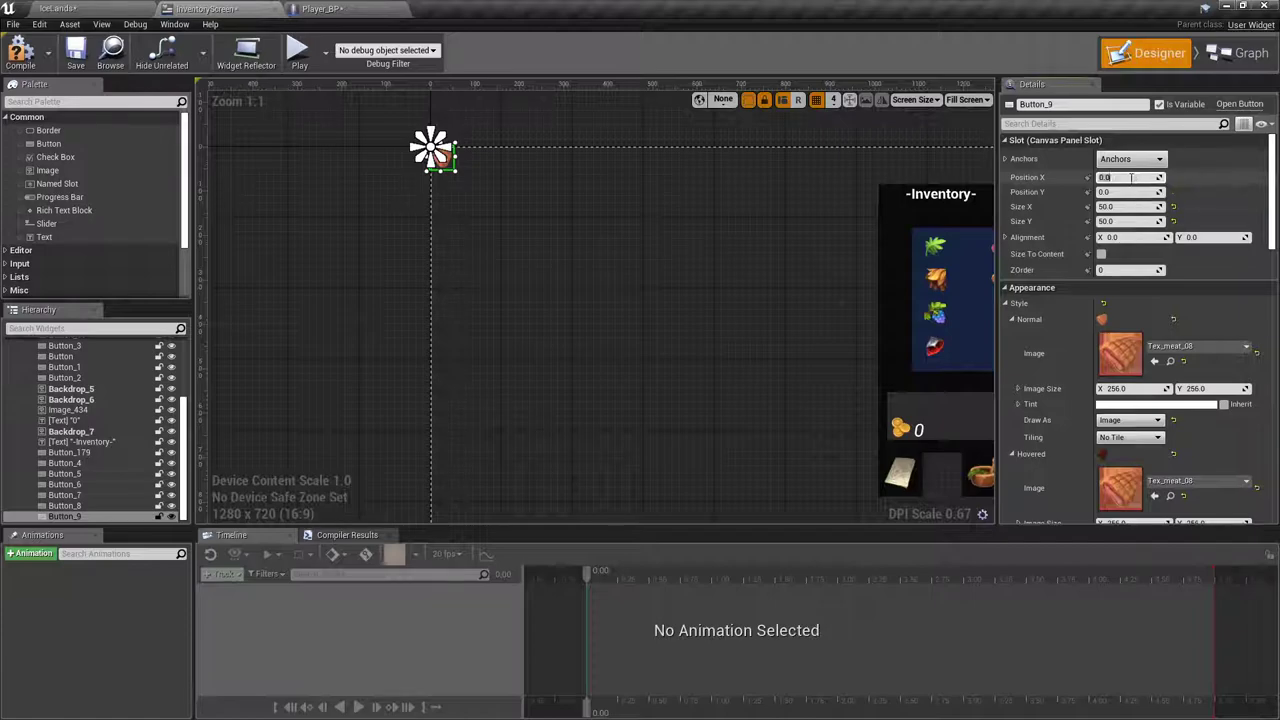
click(1131, 177)
text(1260)
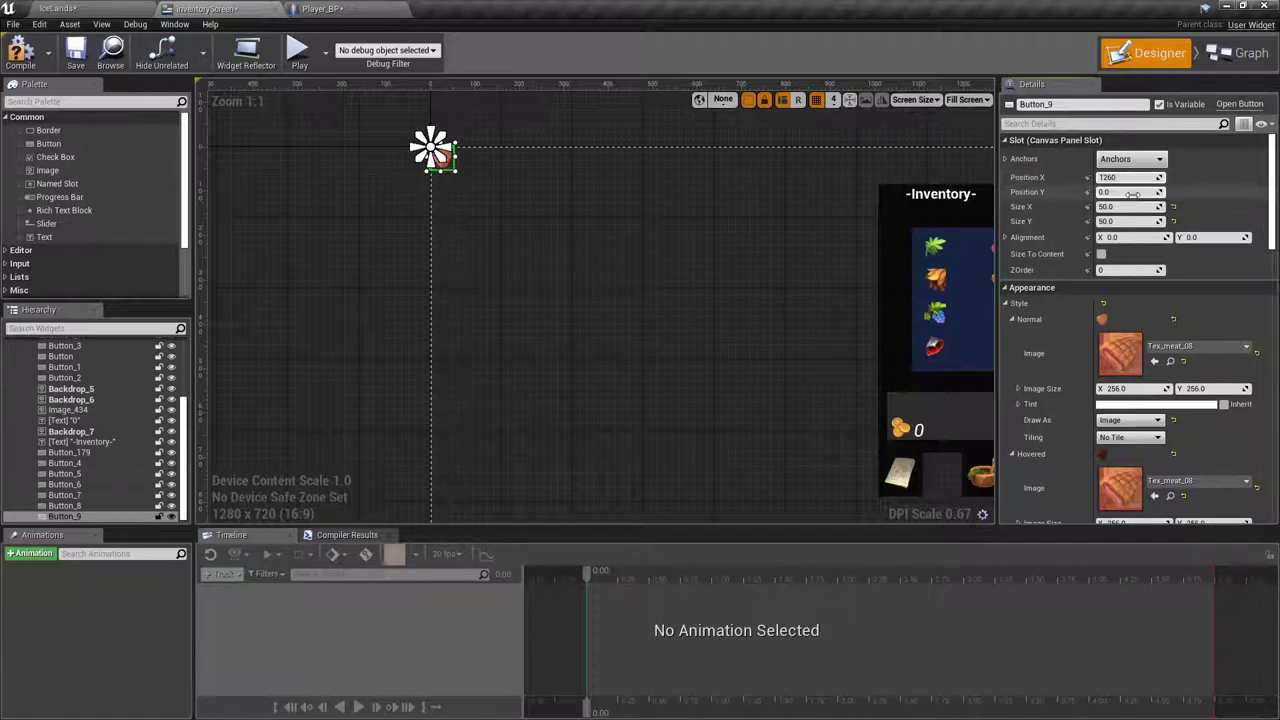
key(Return)
click(1131, 192)
text(350)
key(Return)
right_drag(825, 249, 546, 251)
Step: Select the Tex_leather_06 texture in the IceLands Content Browser
click(60, 8)
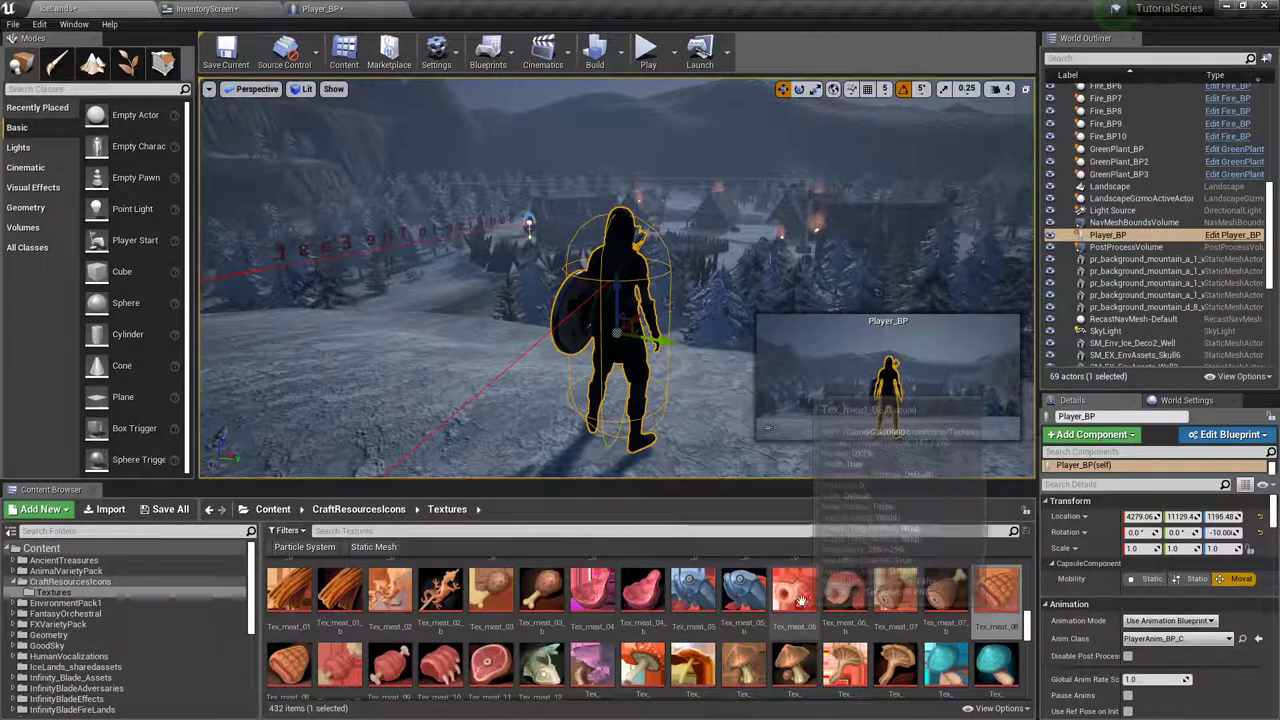
scroll(803, 619, down, 10)
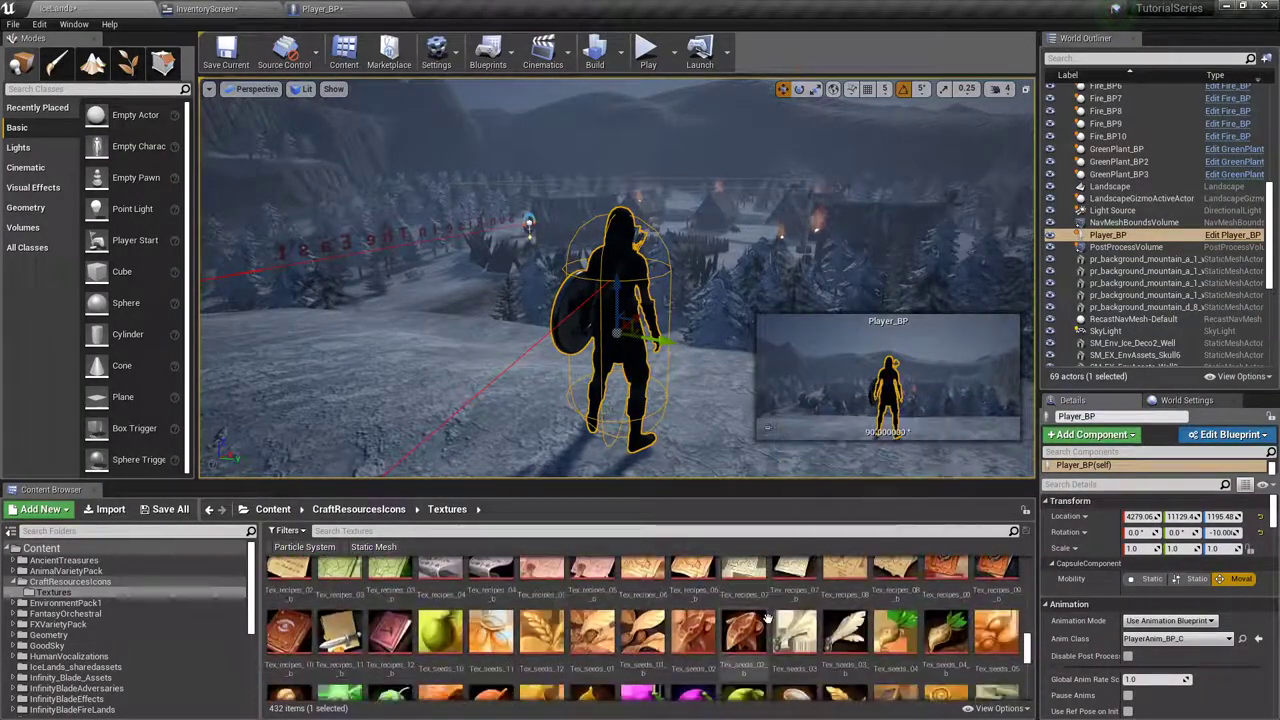
scroll(767, 618, down, 10)
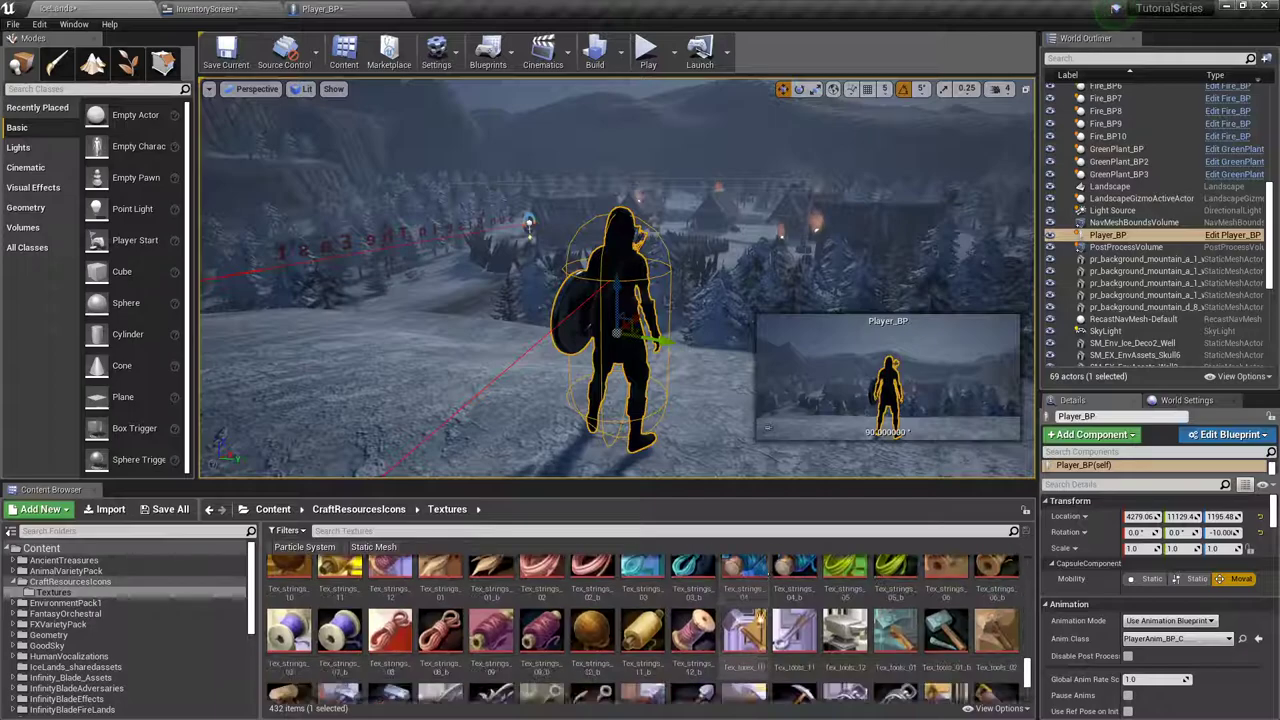
scroll(731, 617, up, 6)
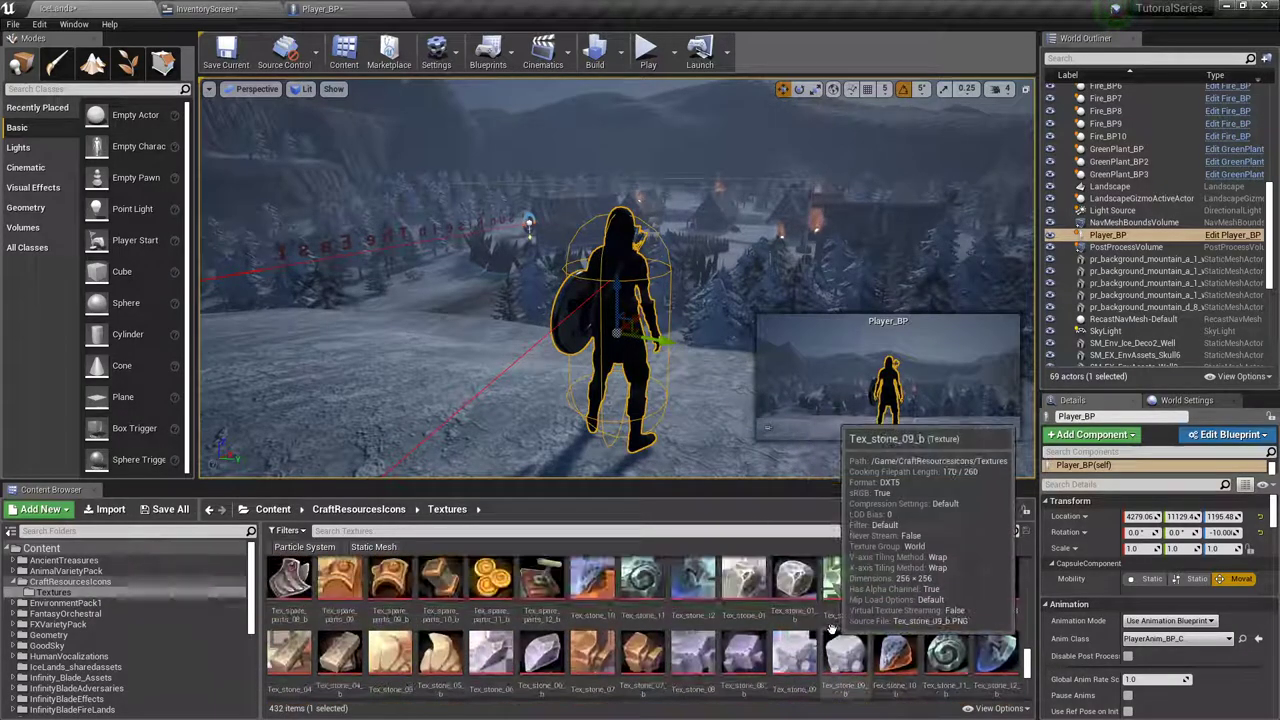
scroll(700, 625, up, 3)
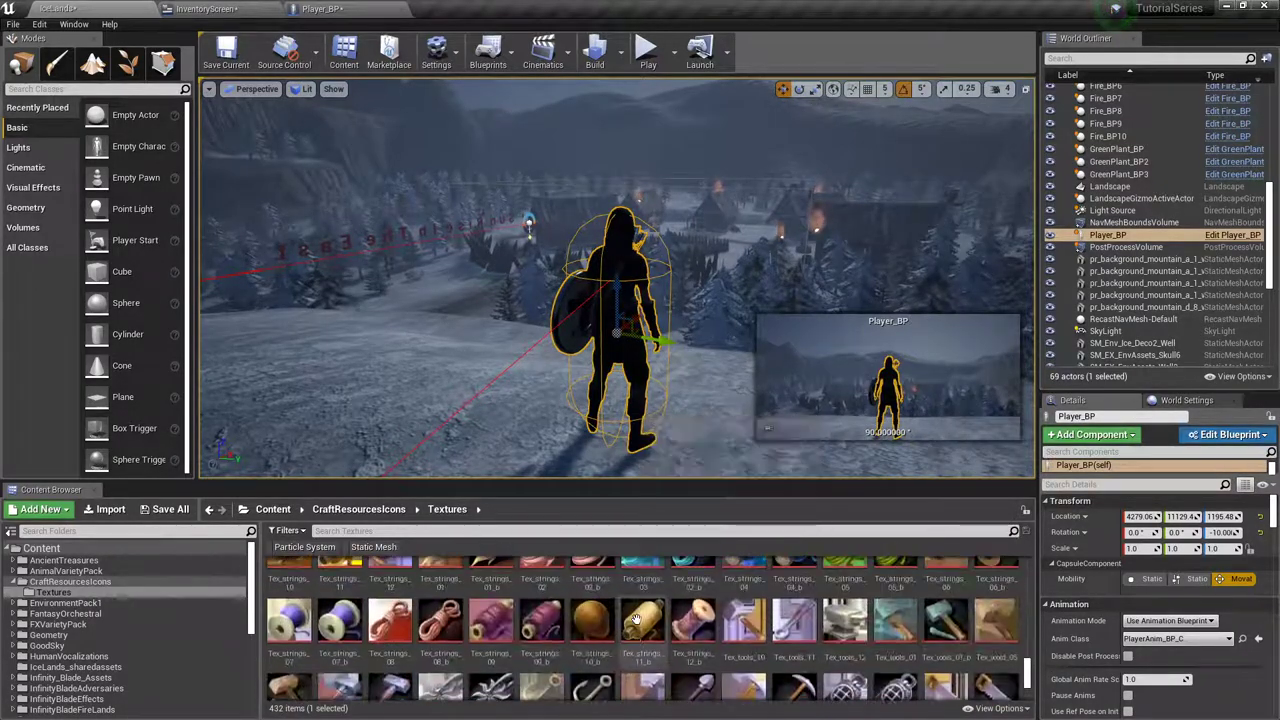
scroll(642, 619, up, 5)
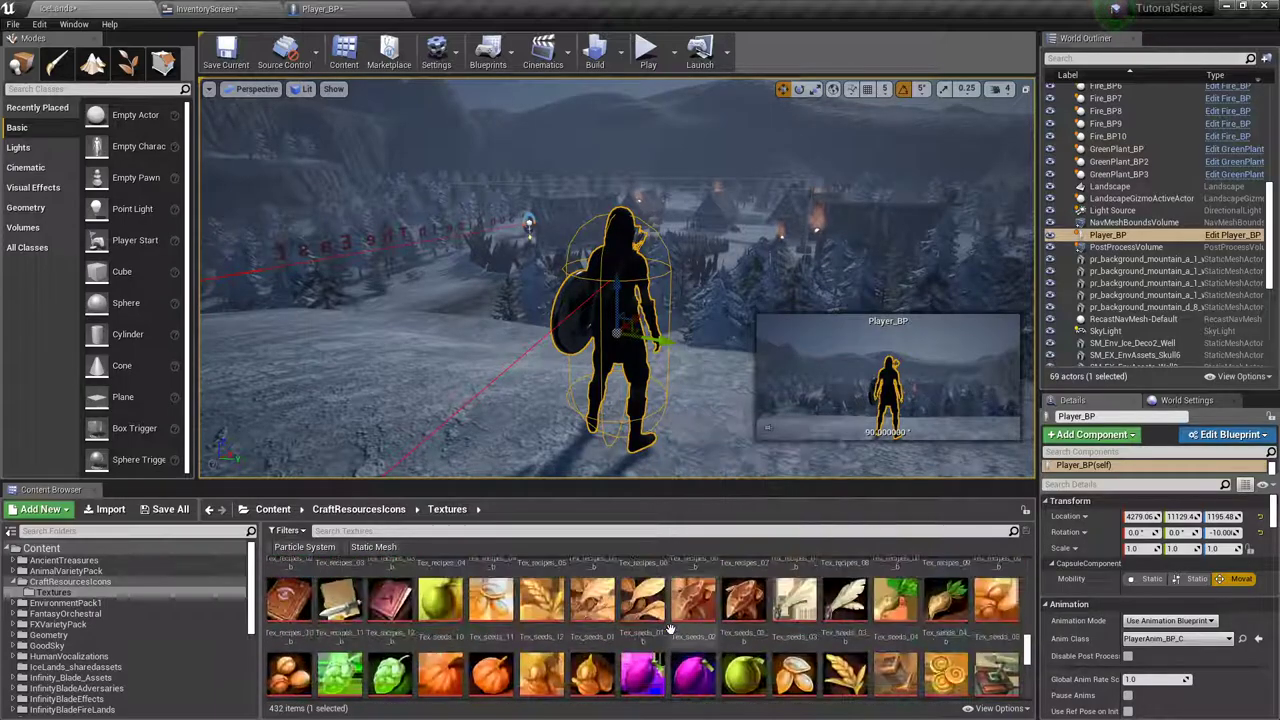
scroll(668, 626, up, 8)
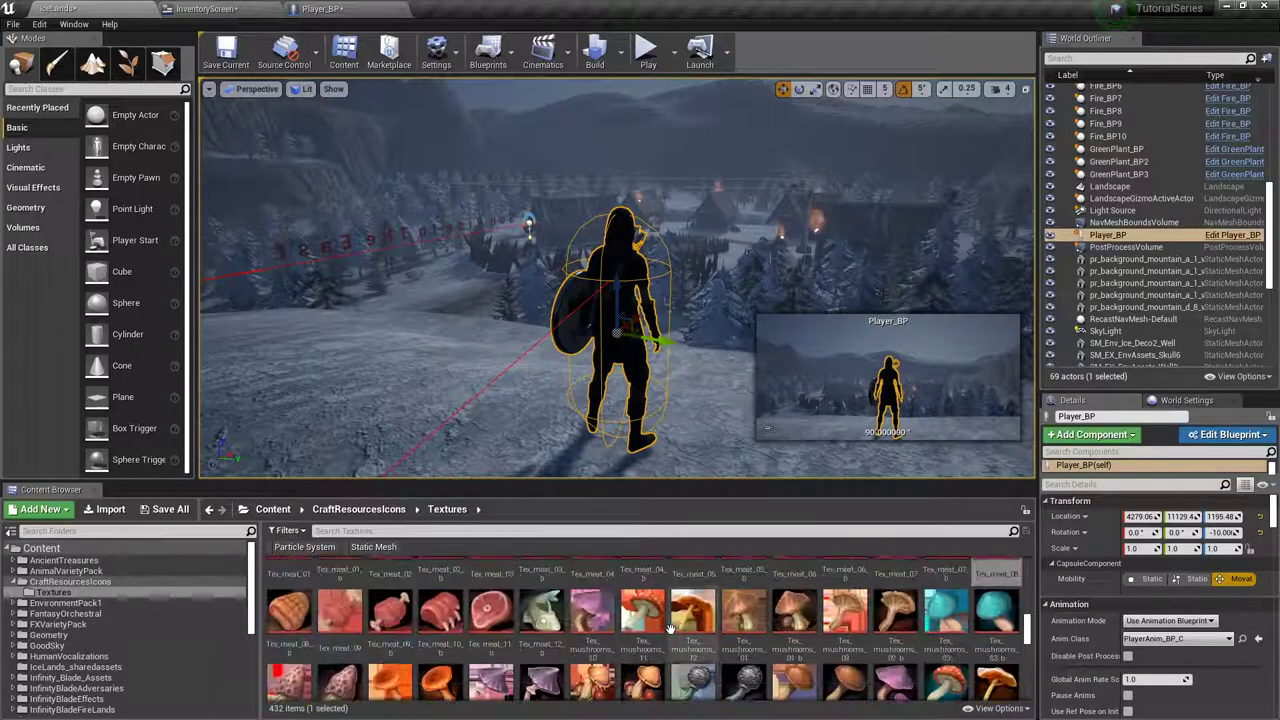
scroll(668, 626, up, 1)
click(541, 635)
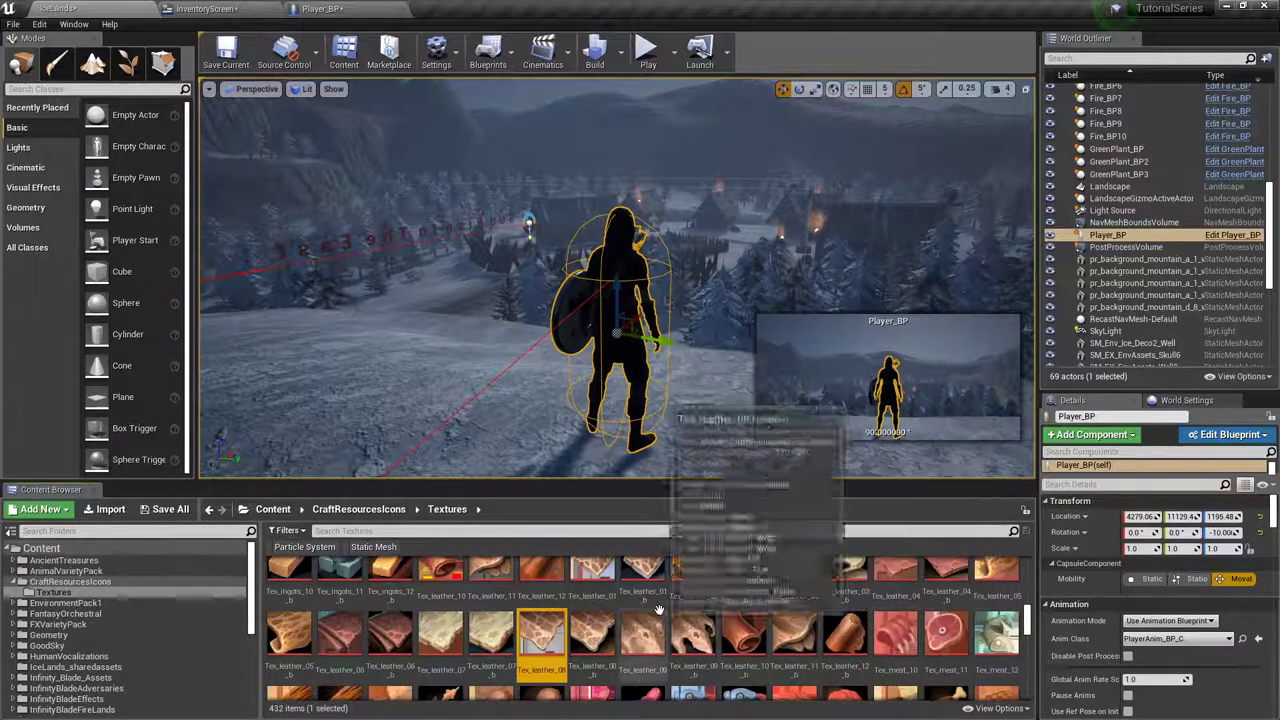
click(340, 635)
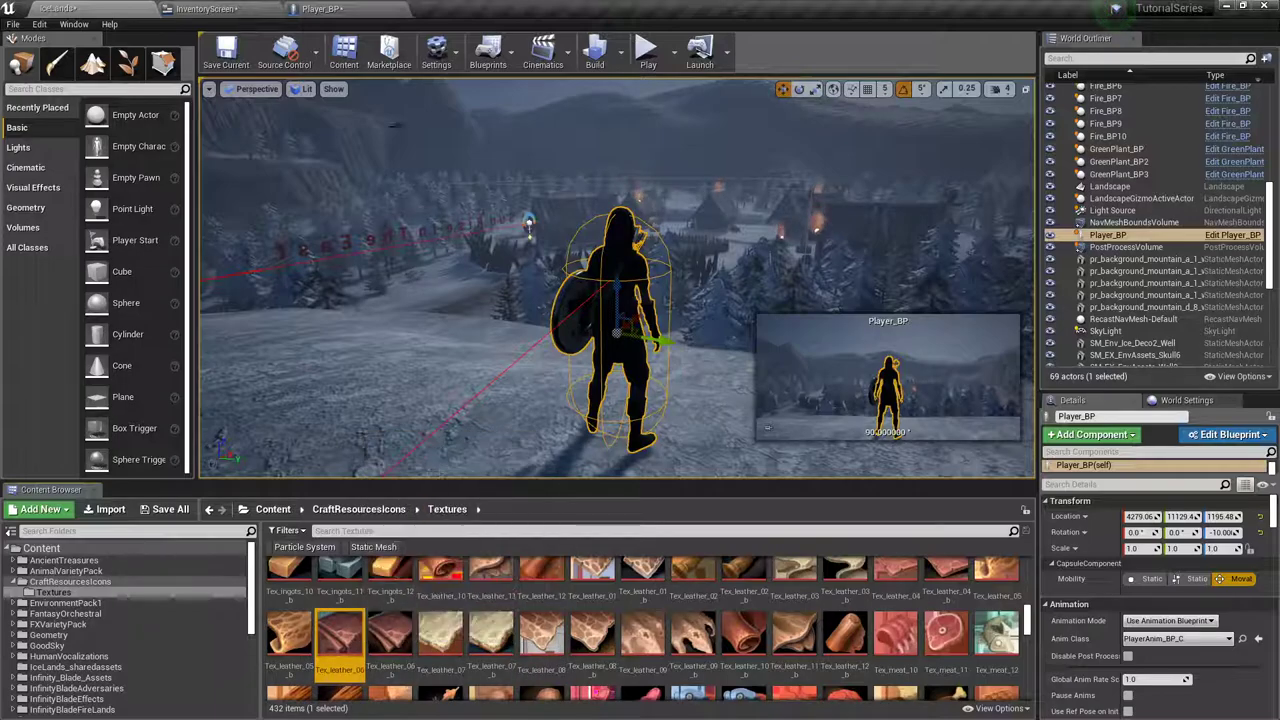
Step: Apply Tex_leather_06 to Button_9's Normal, Hovered and Pressed images
click(208, 9)
click(1155, 362)
scroll(1160, 370, down, 2)
click(1155, 409)
scroll(1158, 412, down, 2)
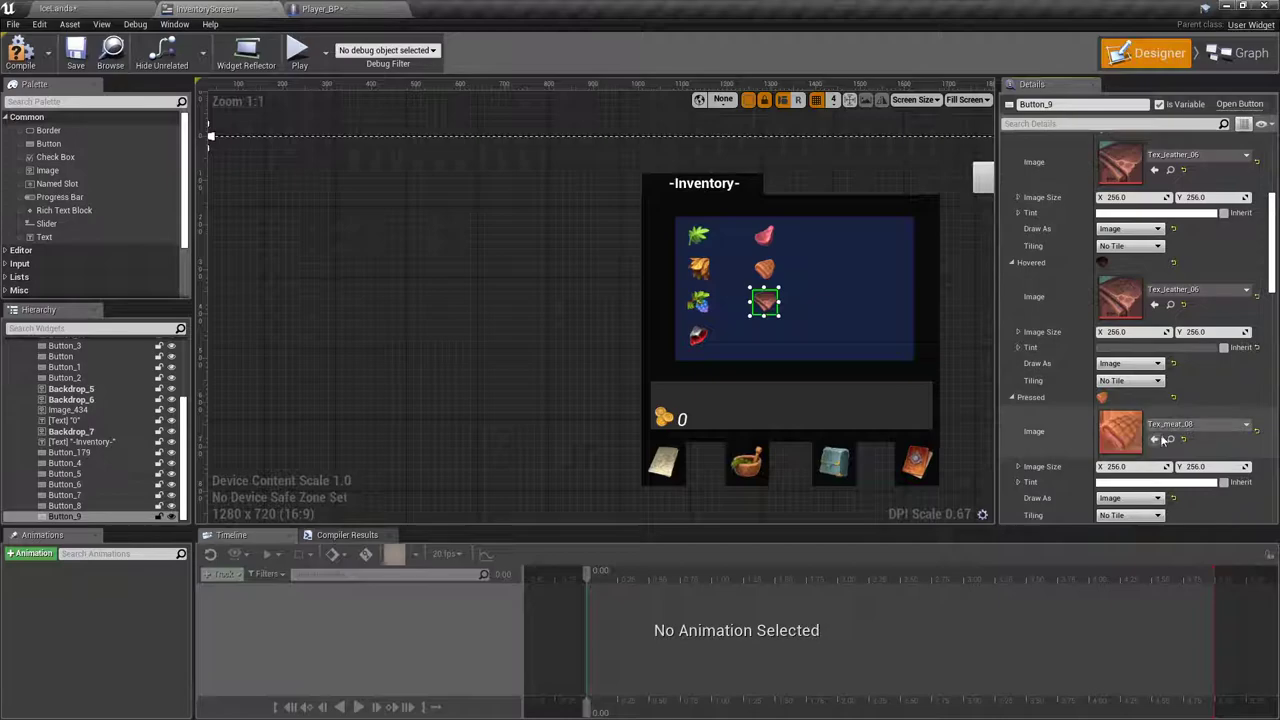
click(1155, 439)
scroll(772, 321, up, 12)
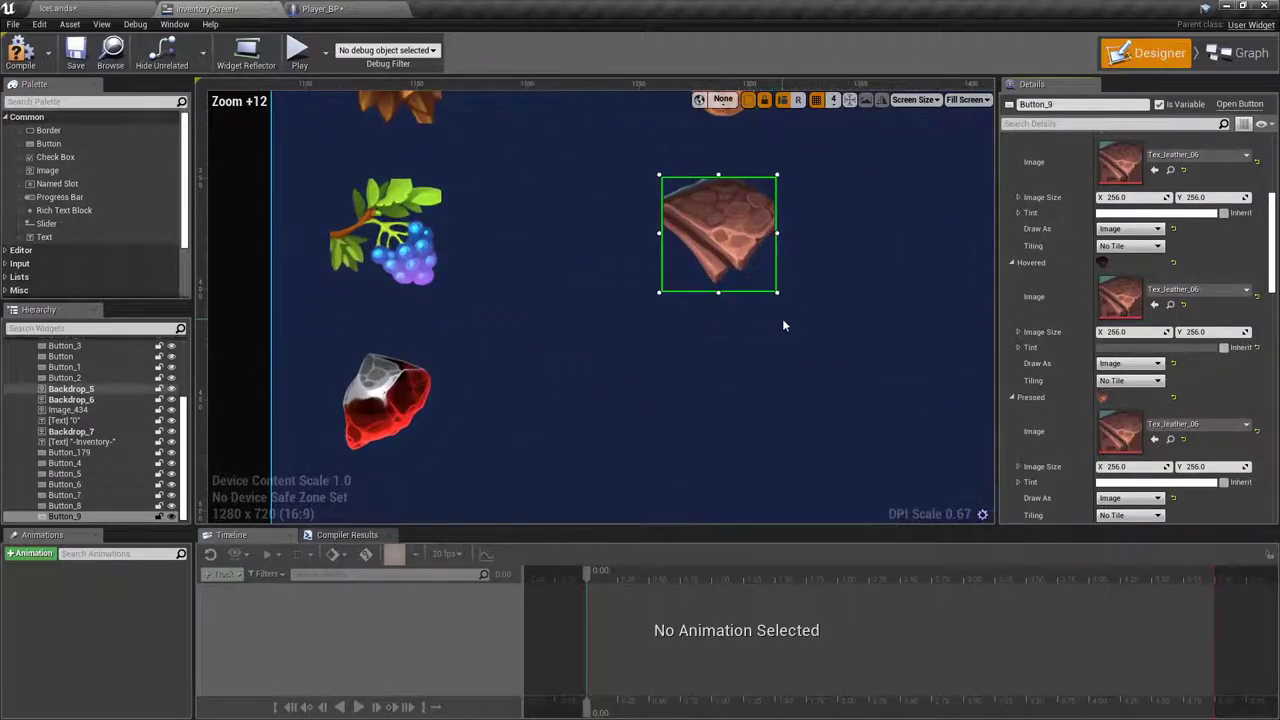
scroll(782, 318, down, 5)
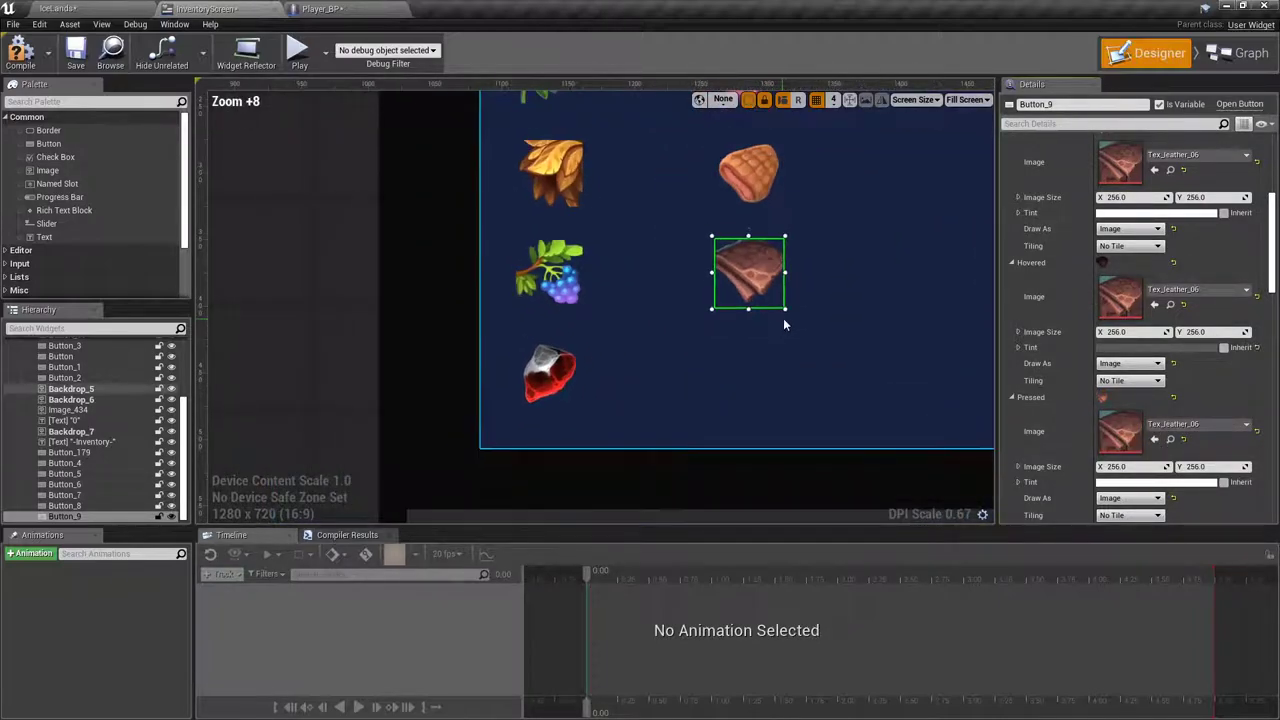
right_drag(854, 309, 665, 268)
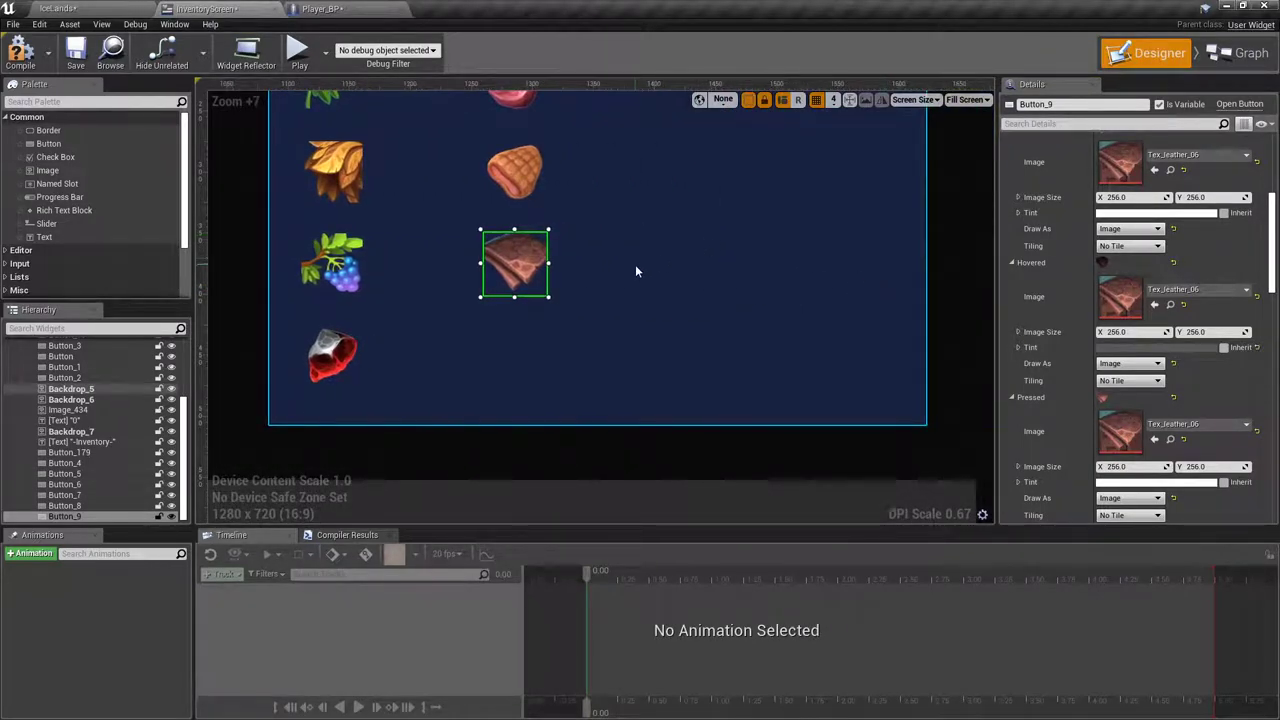
scroll(635, 264, down, 2)
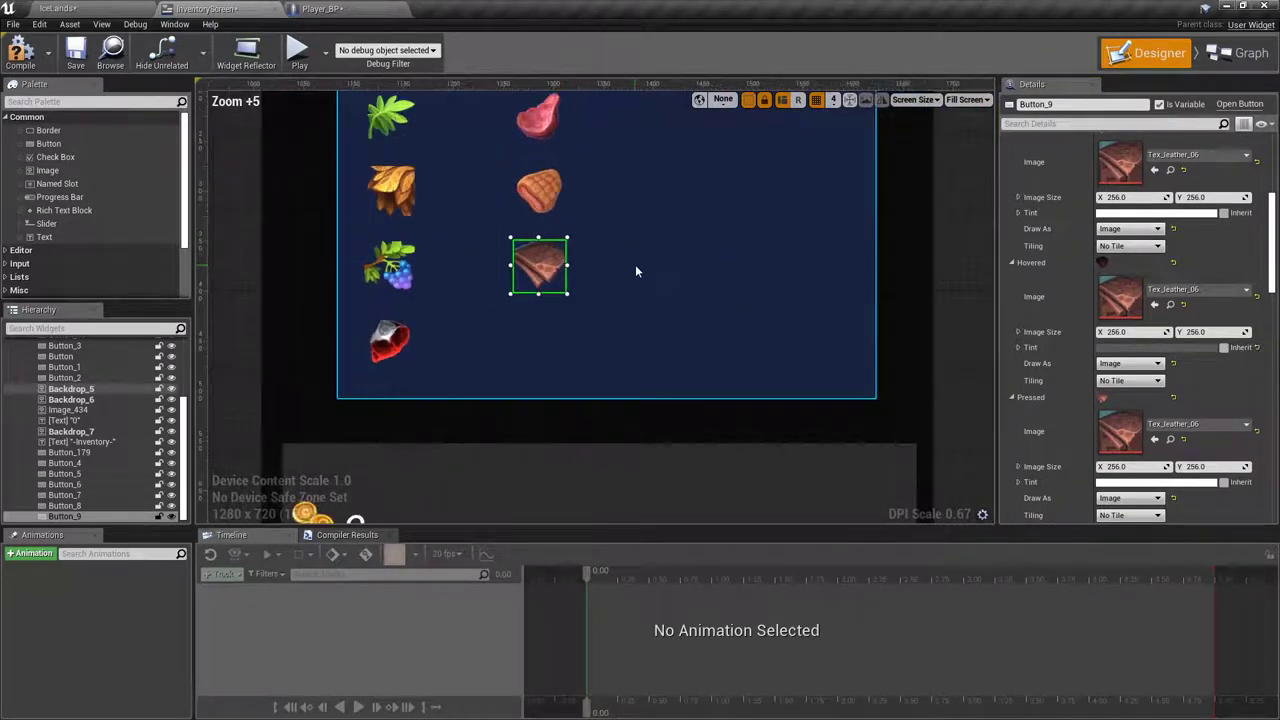
right_click(540, 268)
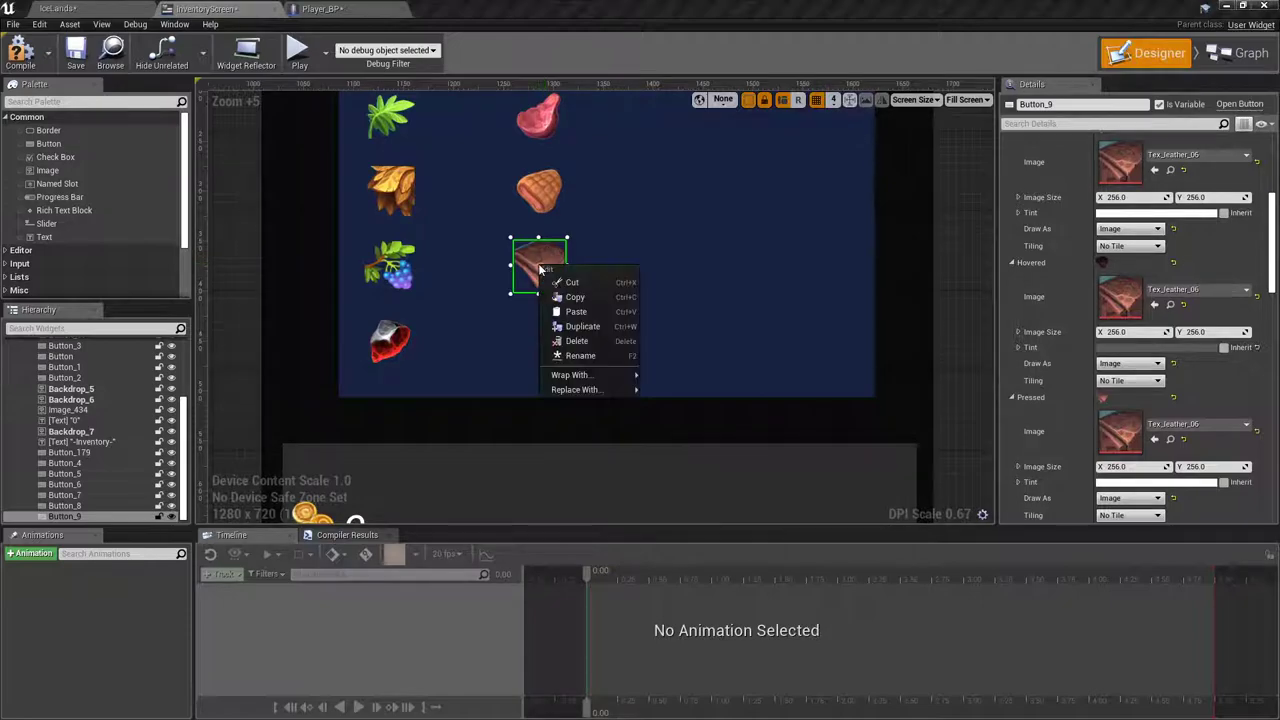
Step: Duplicate the leather button and place Button_10 at X 1260, Y 425
click(582, 327)
scroll(597, 330, down, 7)
scroll(452, 196, up, 5)
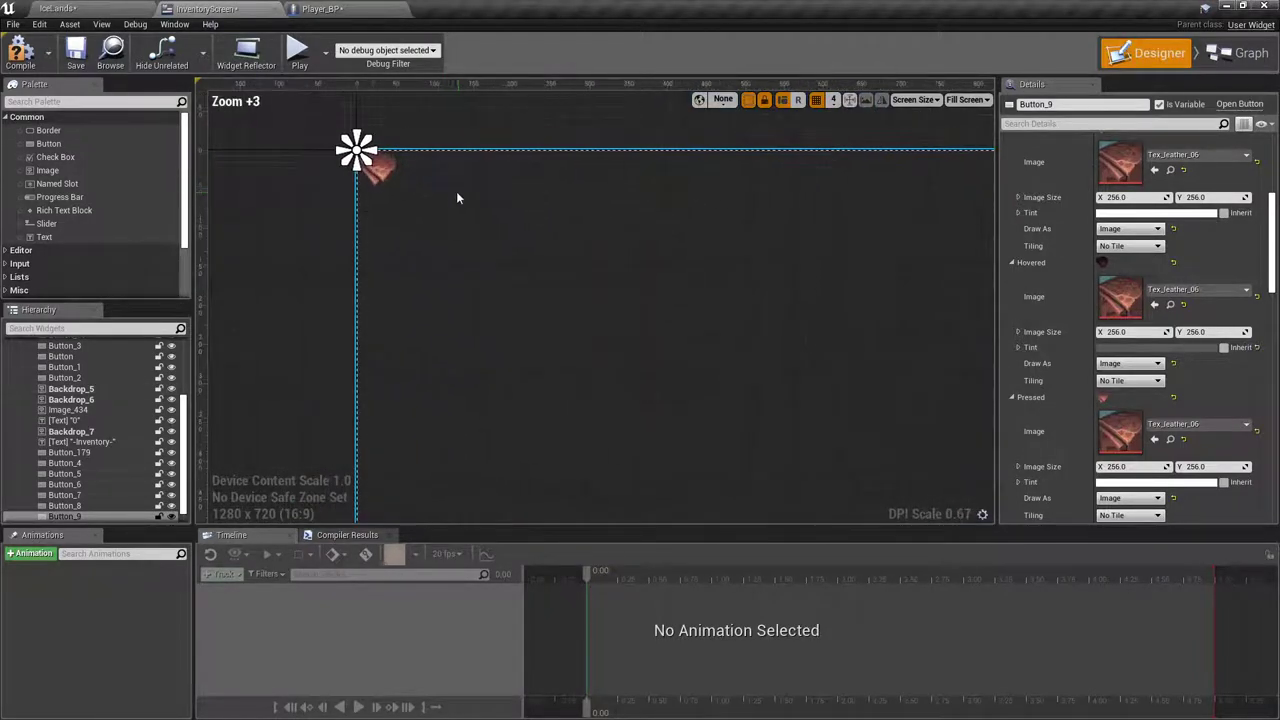
click(390, 178)
scroll(1044, 204, up, 5)
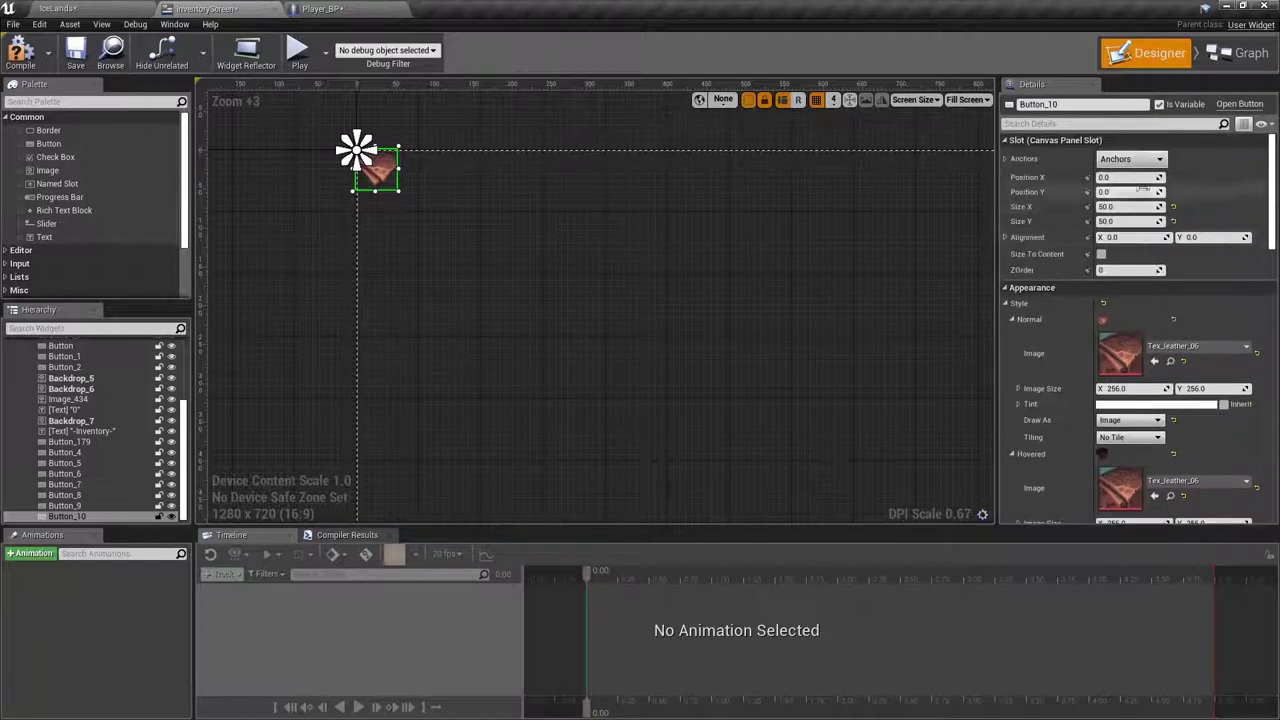
click(1133, 179)
text(1260)
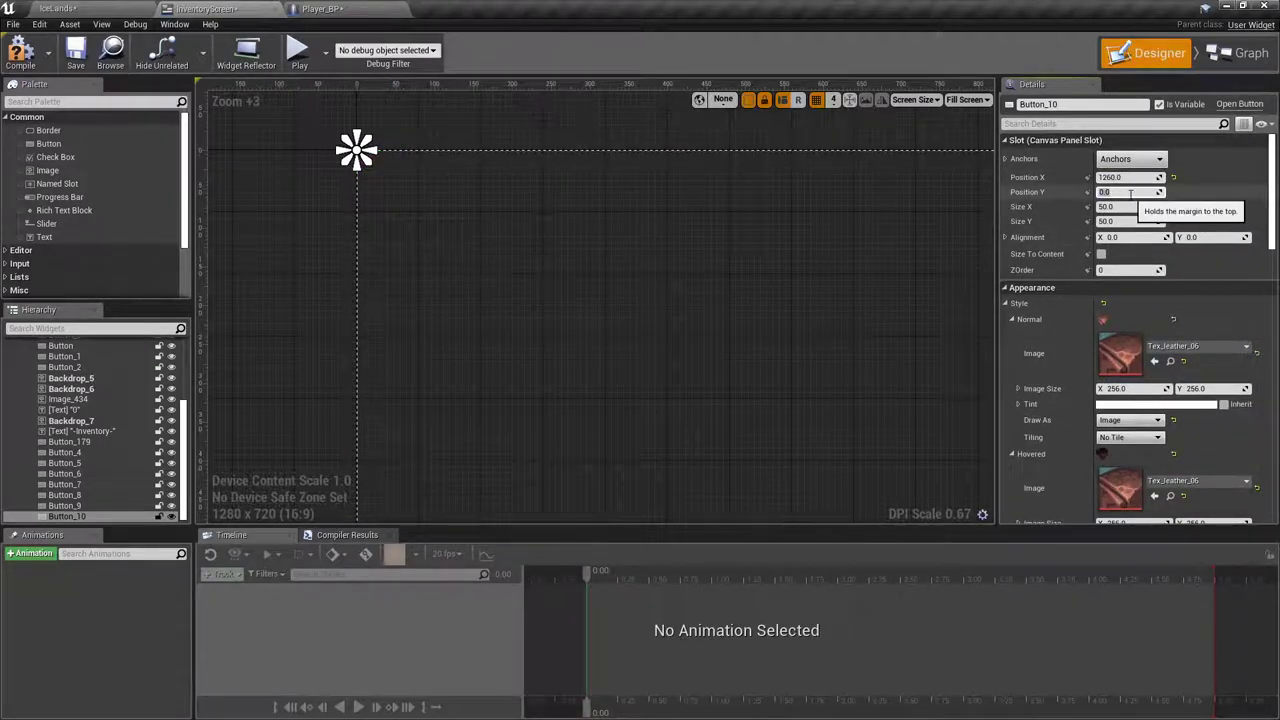
click(1130, 193)
text(425)
key(Return)
scroll(886, 311, down, 4)
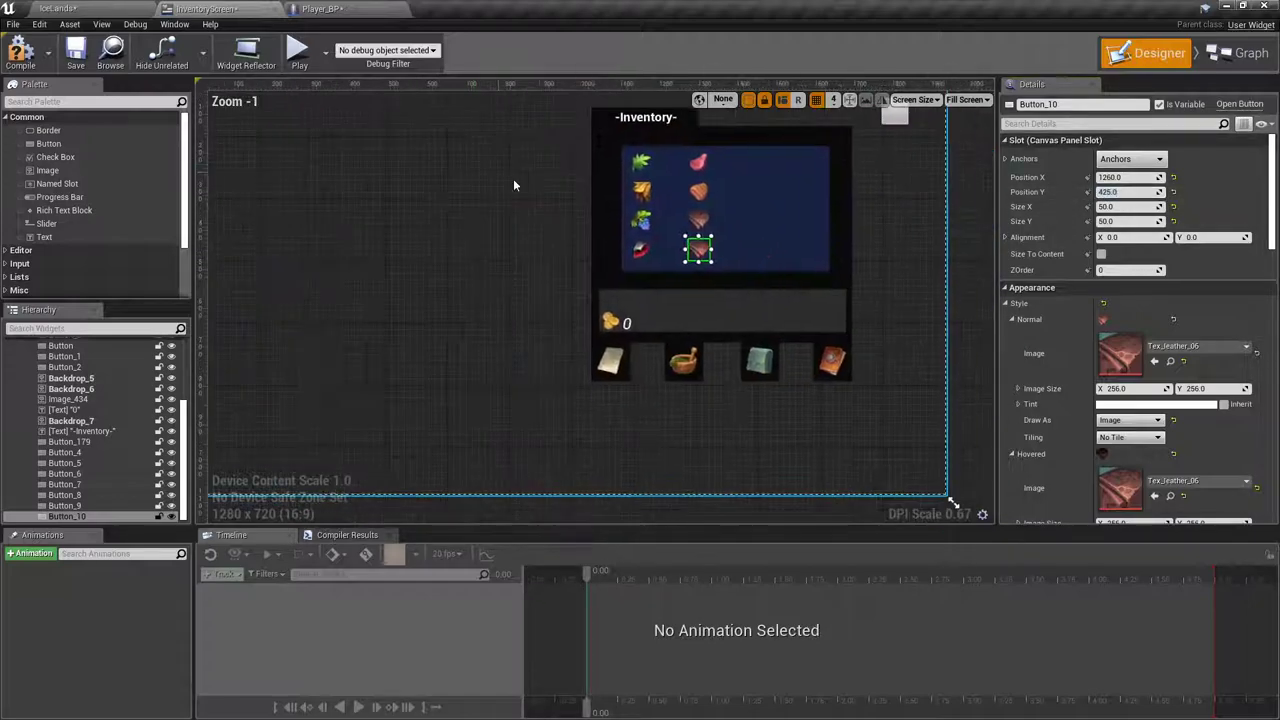
scroll(714, 256, up, 6)
Step: Select the Tex_leather_02 texture in the IceLands Content Browser
click(80, 8)
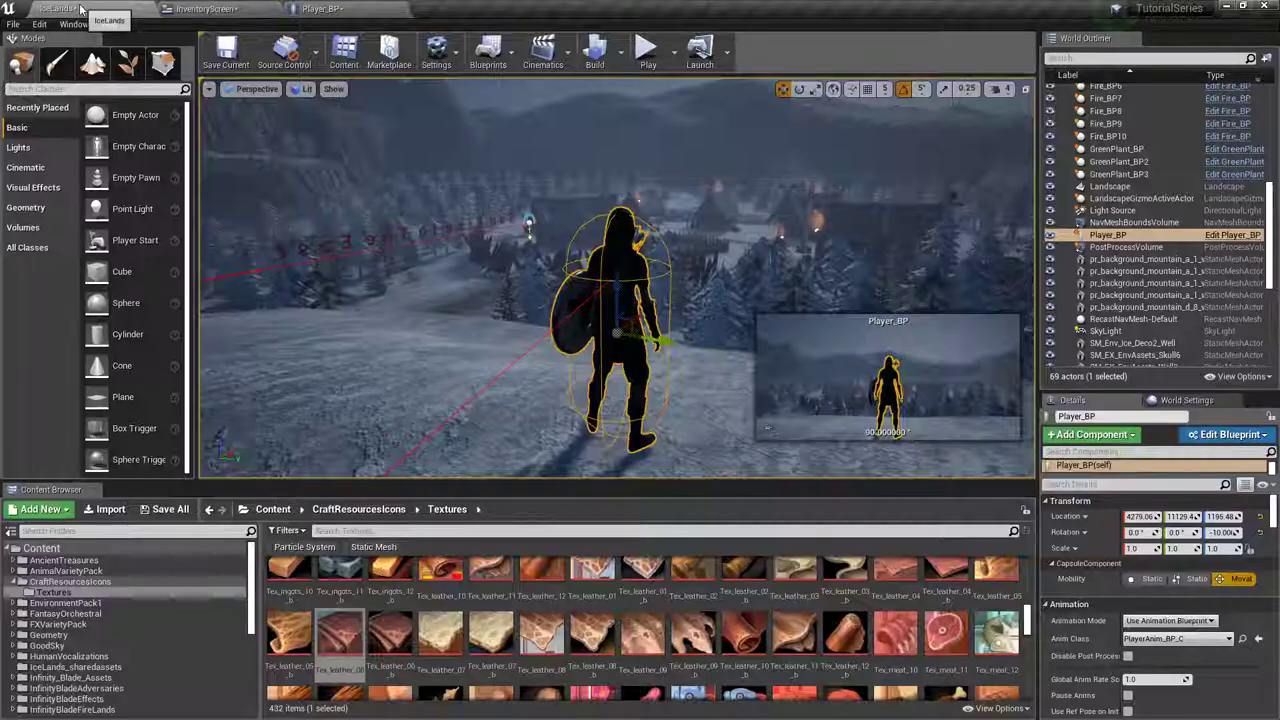
scroll(660, 600, down, 3)
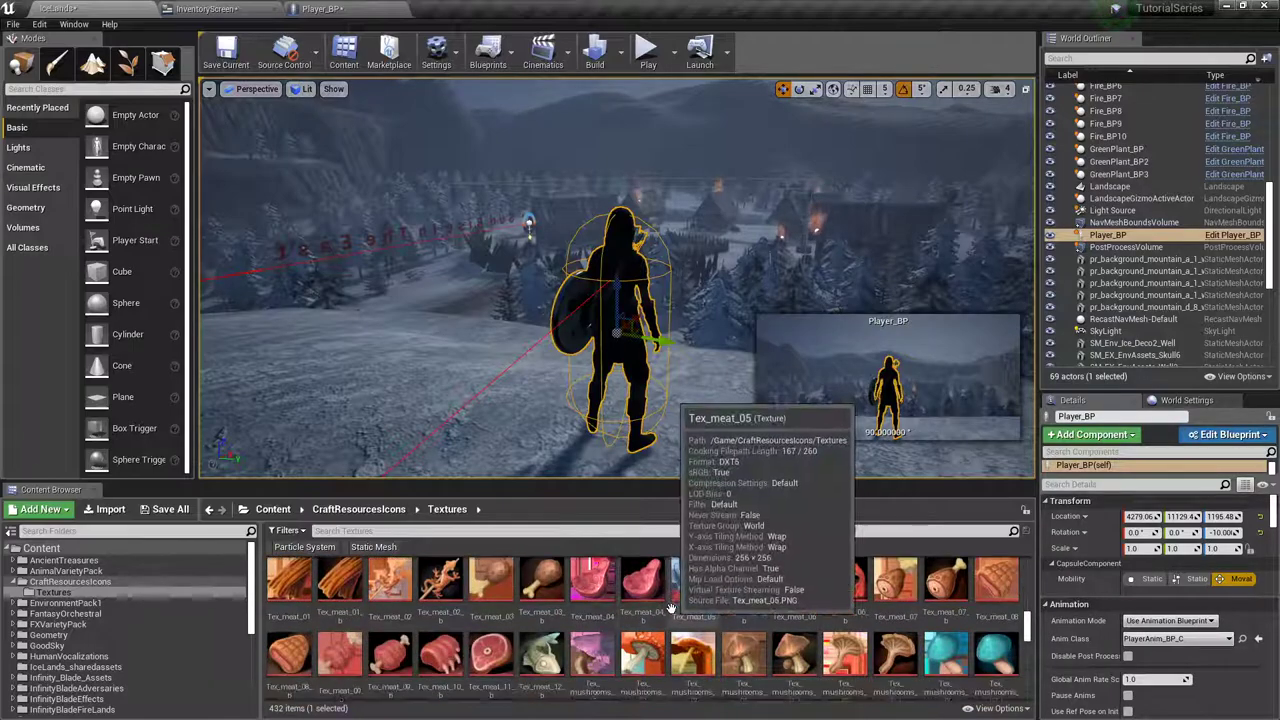
scroll(700, 620, down, 2)
scroll(737, 630, up, 2)
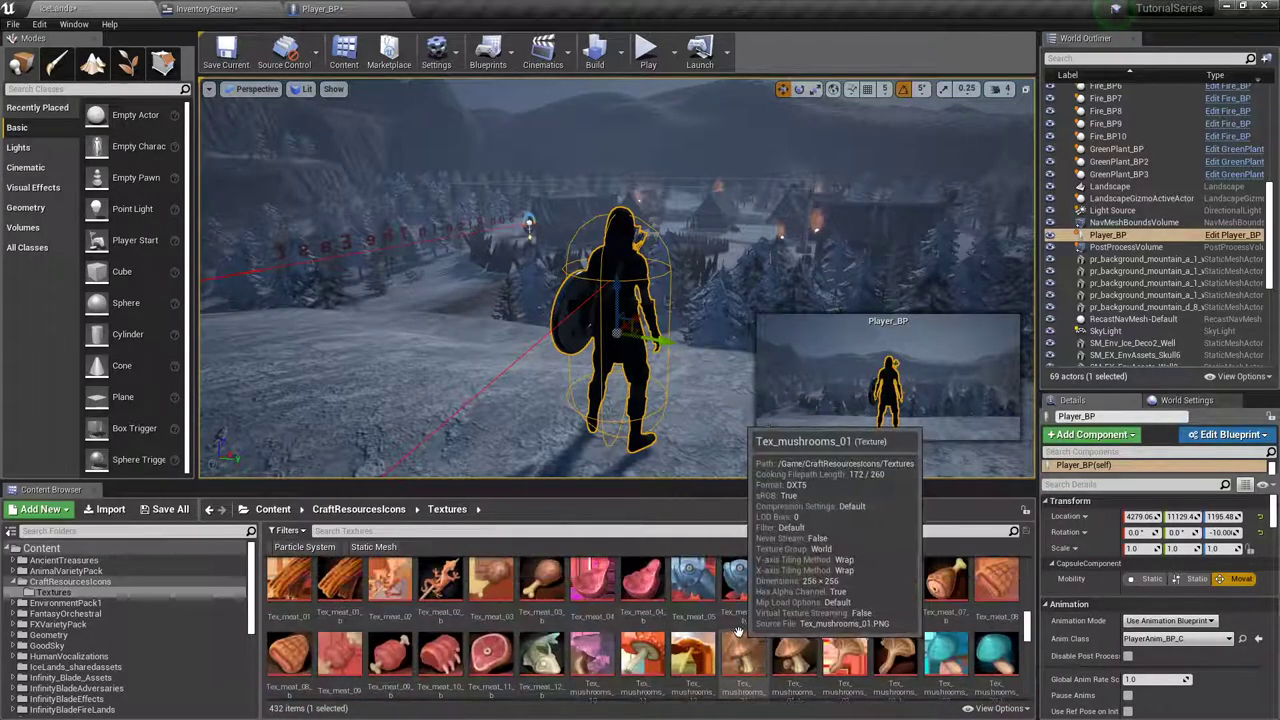
scroll(737, 630, up, 2)
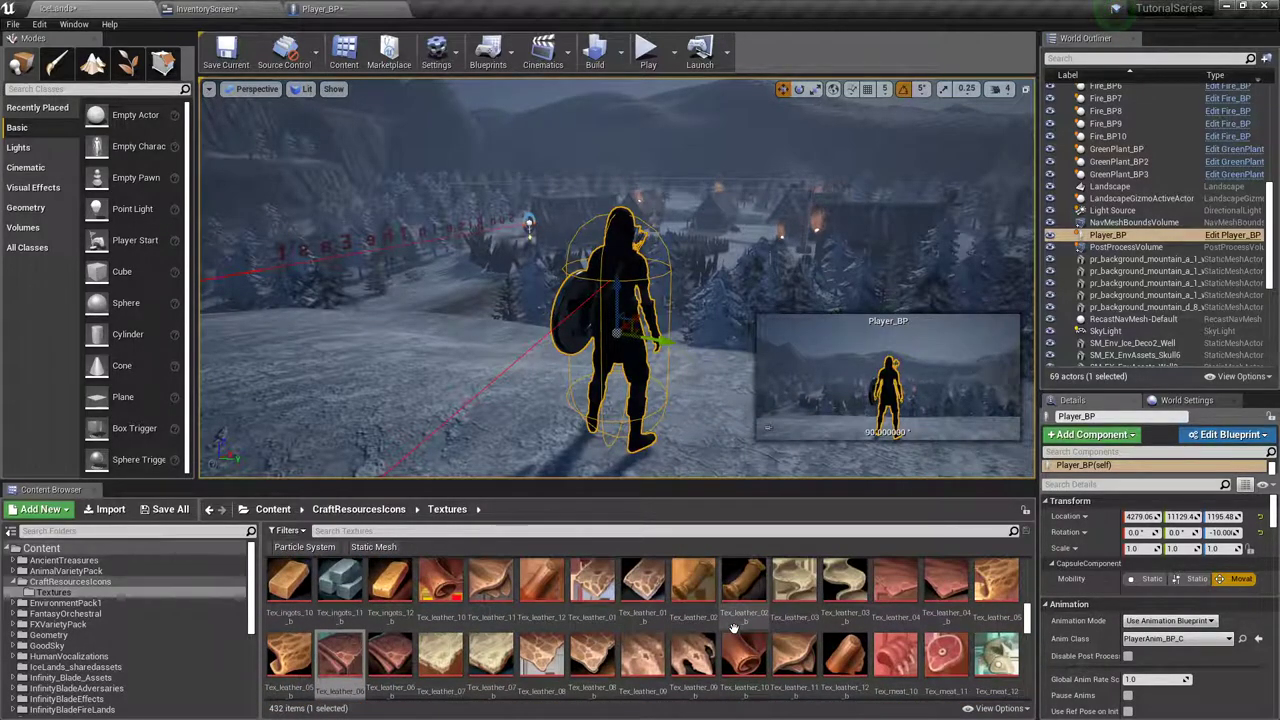
scroll(733, 628, up, 1)
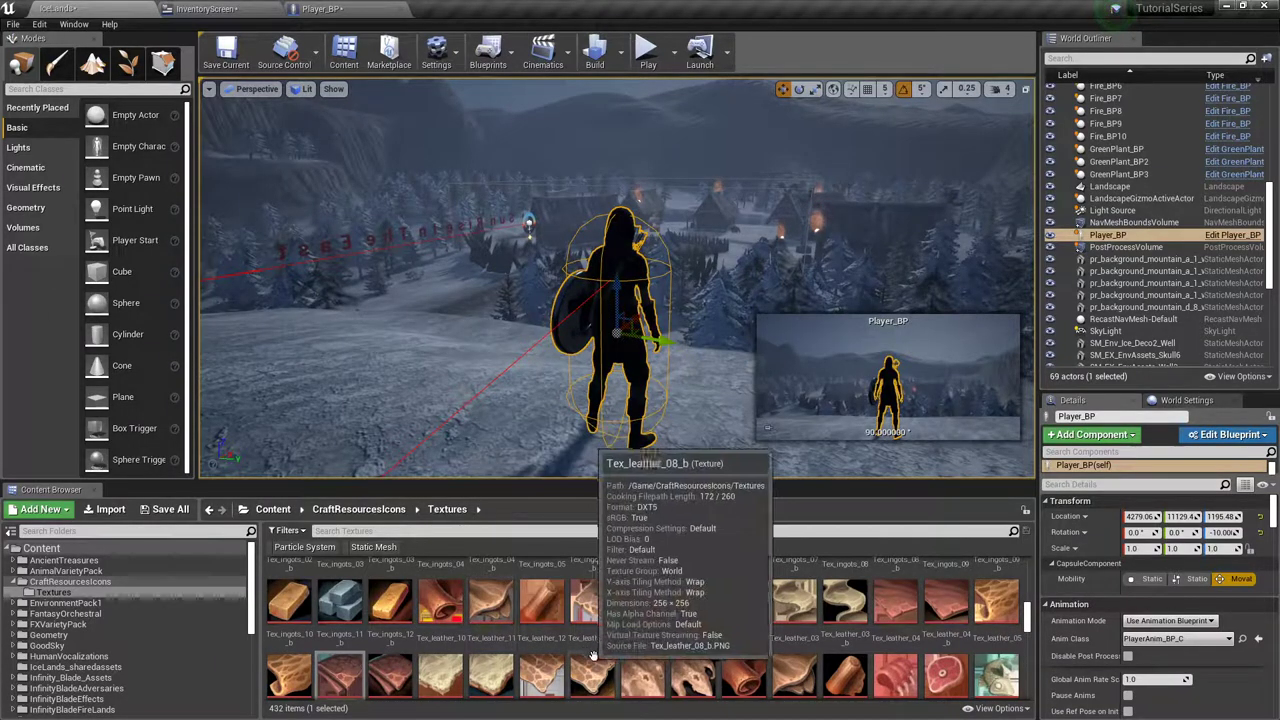
click(693, 600)
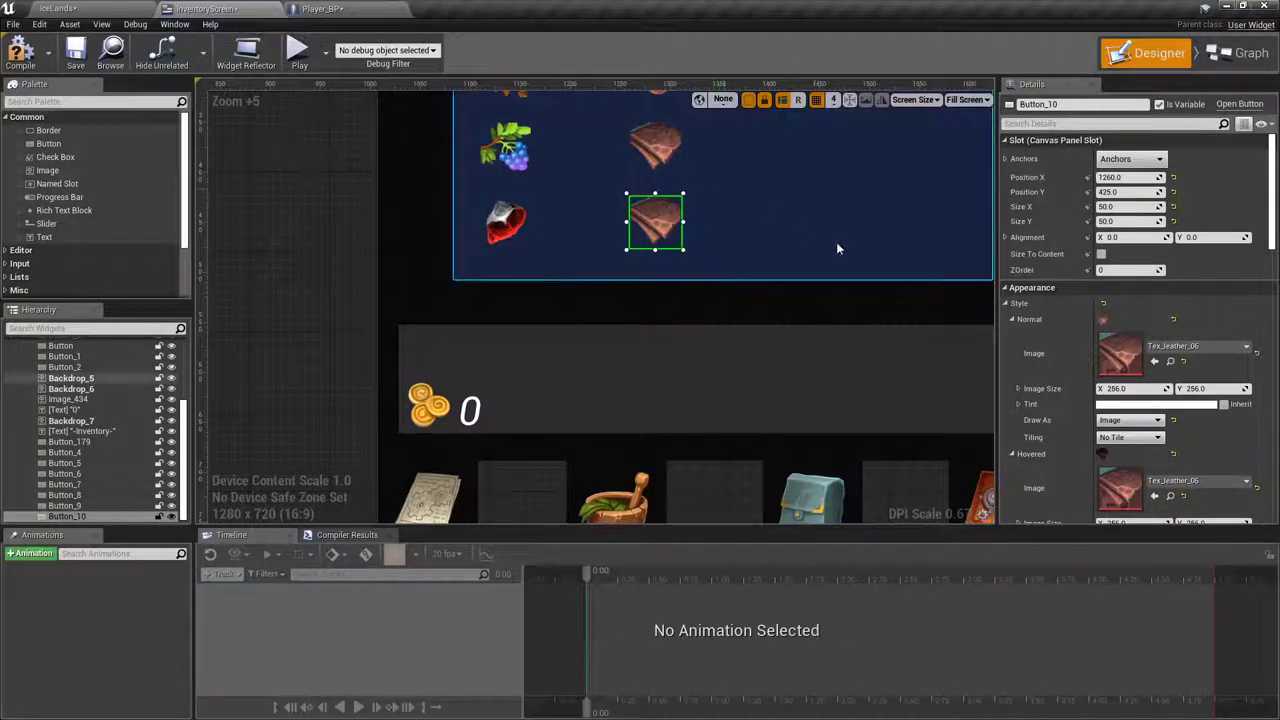
Step: Apply Tex_leather_02 to Button_10's Normal, Hovered and Pressed images
click(1155, 362)
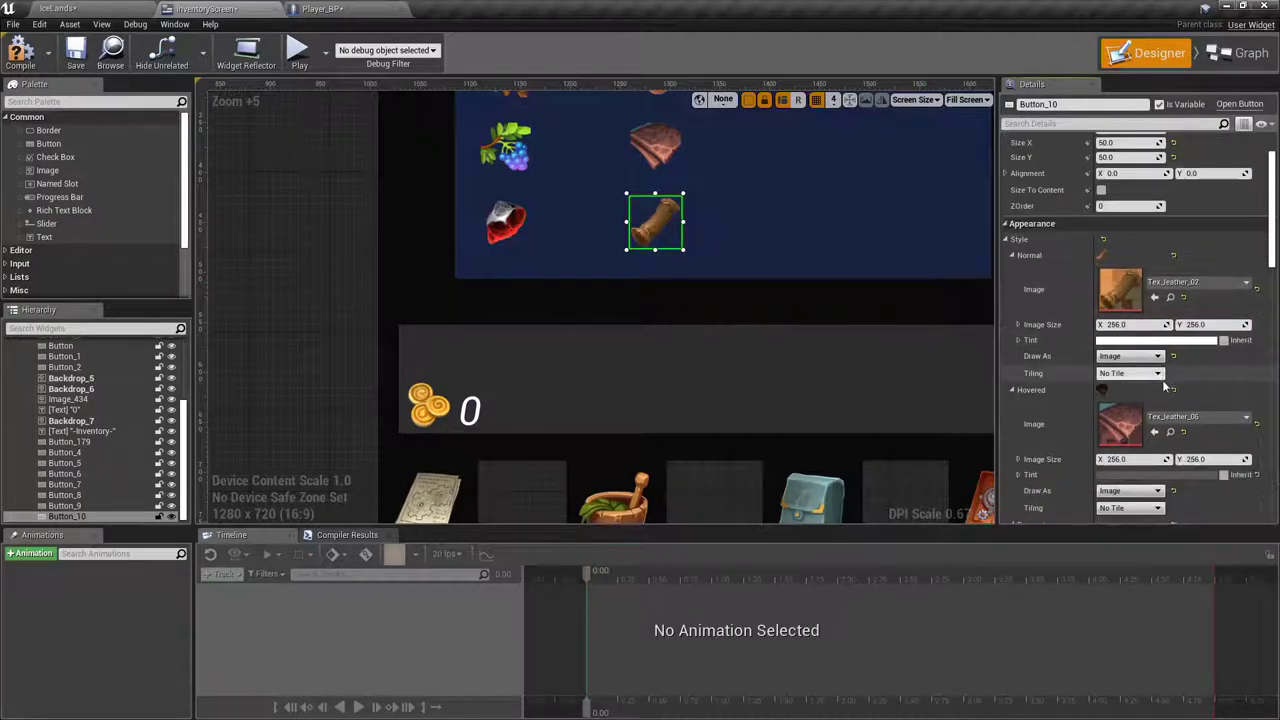
click(1155, 496)
scroll(1156, 470, down, 3)
click(1155, 462)
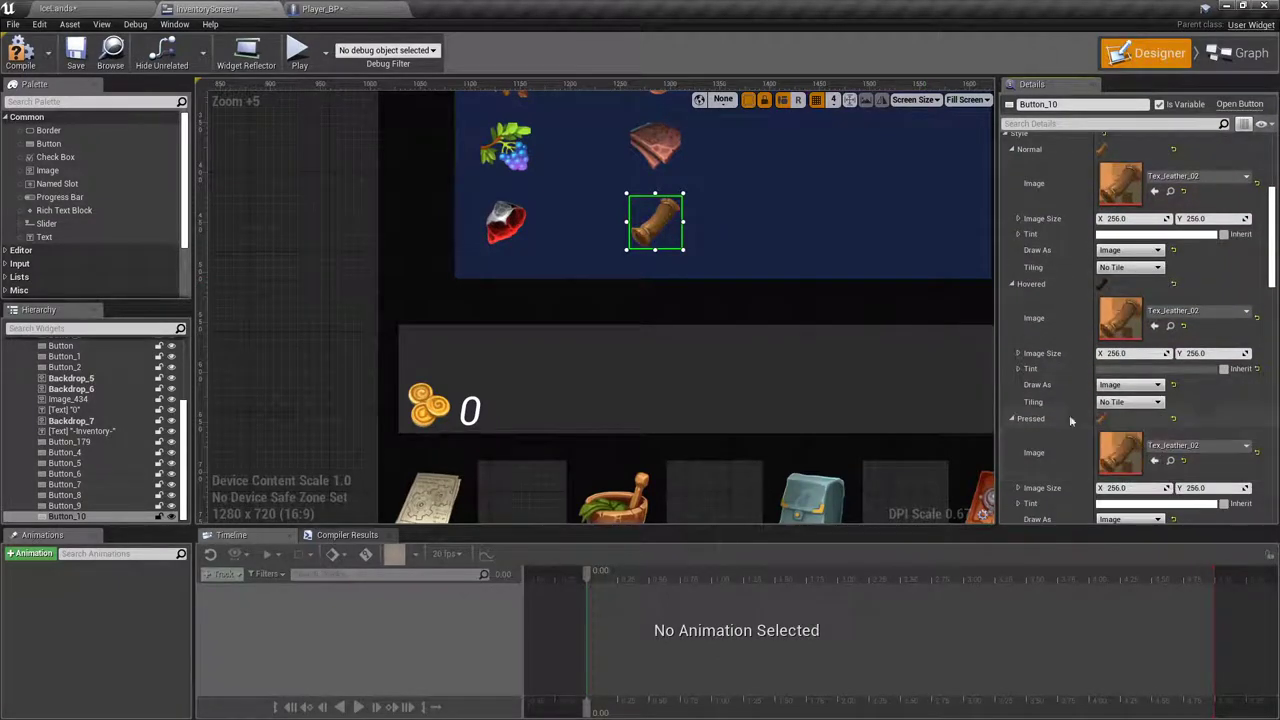
scroll(655, 235, up, 6)
Step: Compile the InventoryScreen widget blueprint
scroll(675, 240, down, 4)
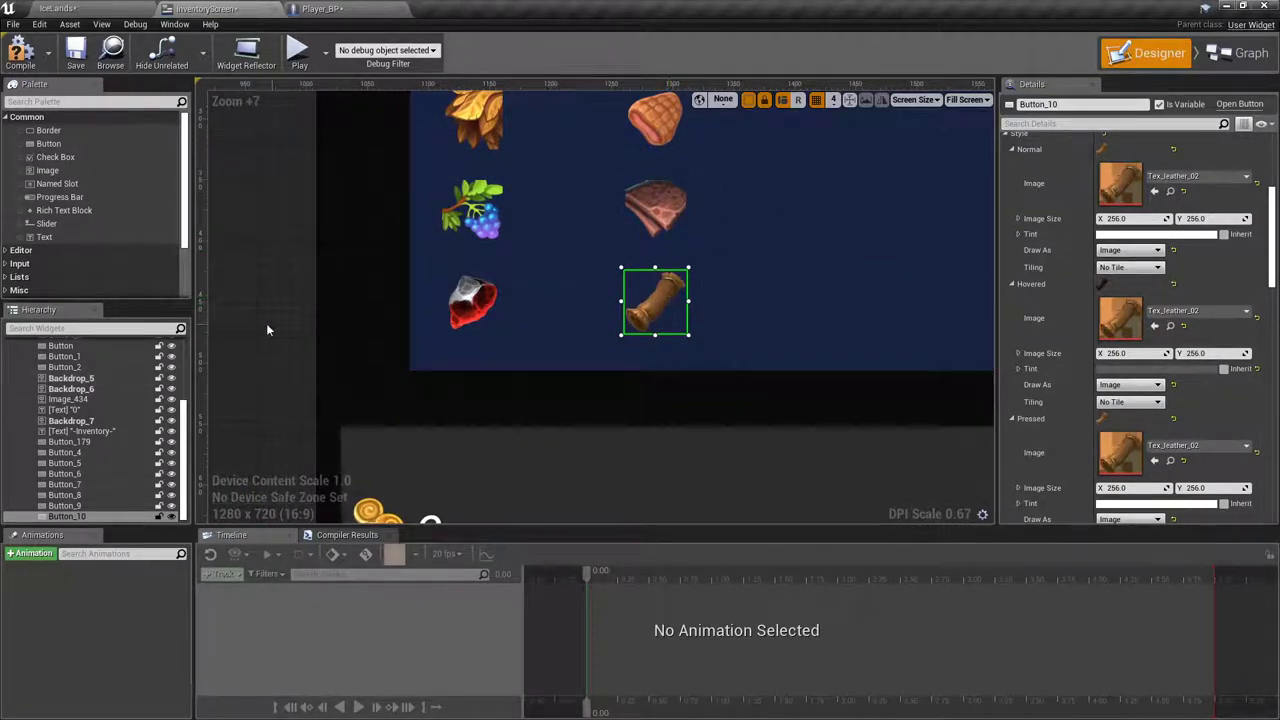
scroll(784, 280, down, 4)
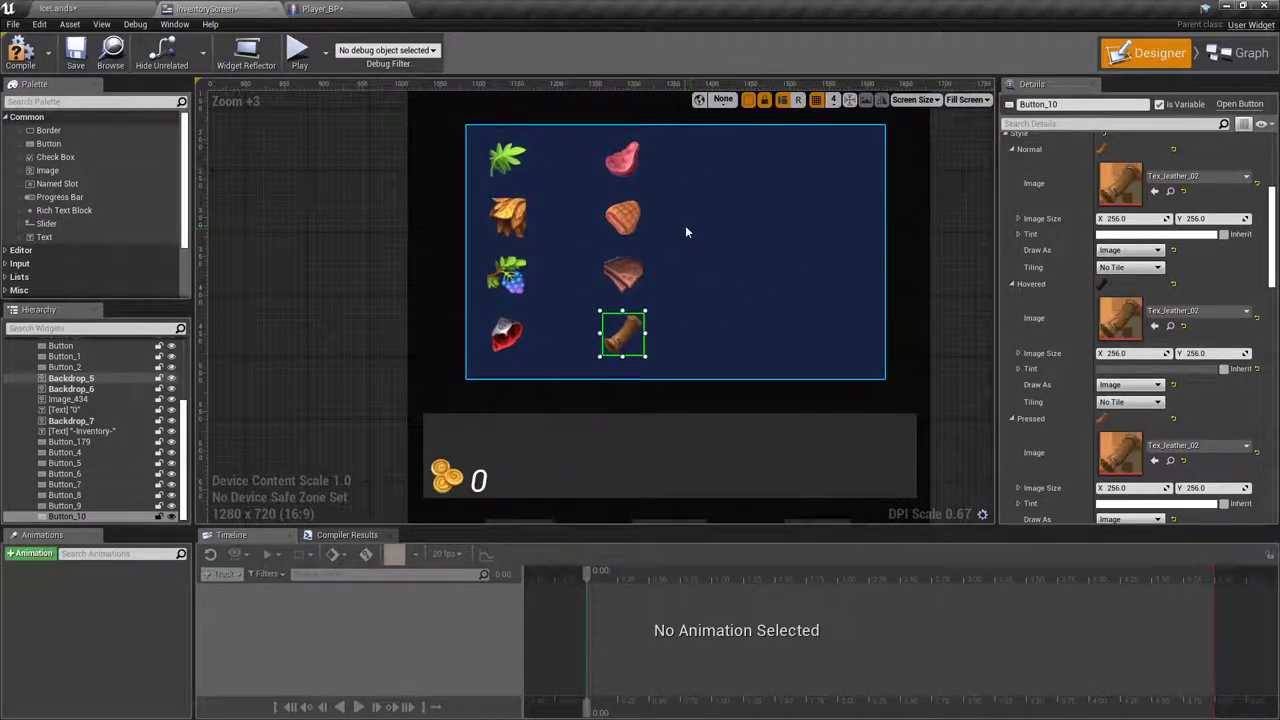
click(22, 50)
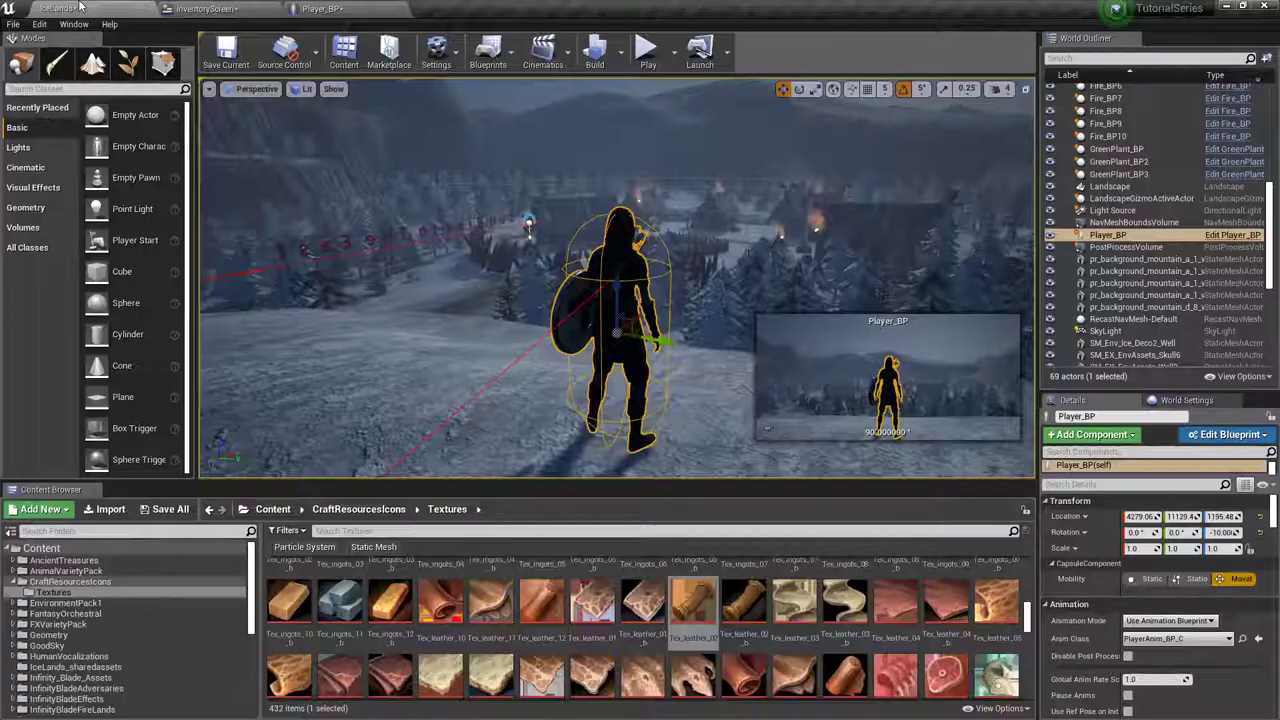
Step: Select the pink Tex_reagent_10 potion texture in IceLands, then return to InventoryScreen
click(58, 8)
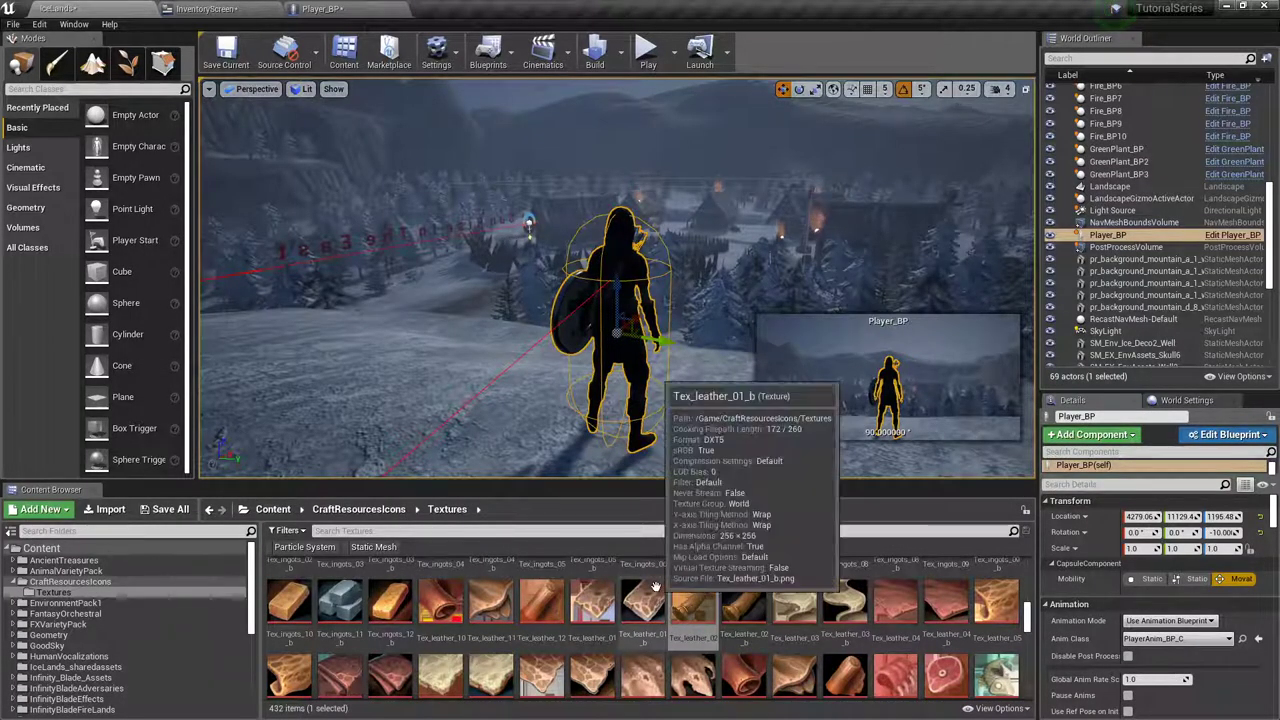
scroll(679, 612, down, 5)
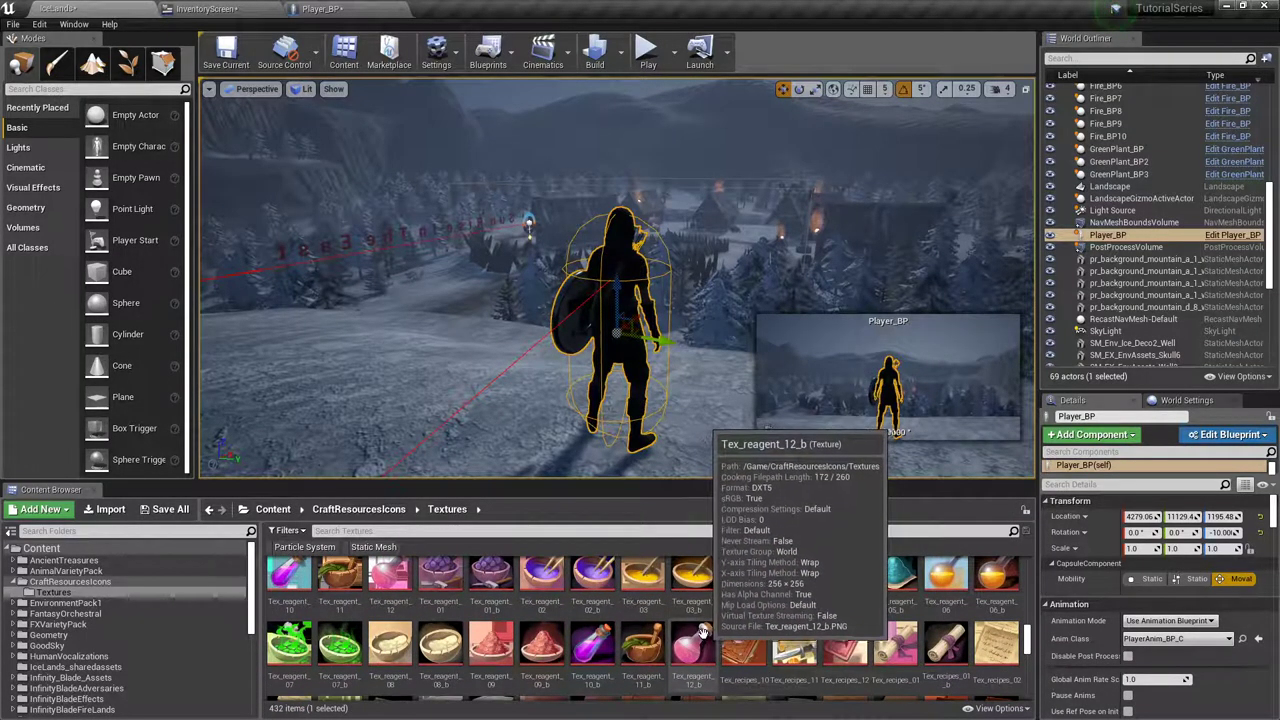
scroll(988, 655, up, 1)
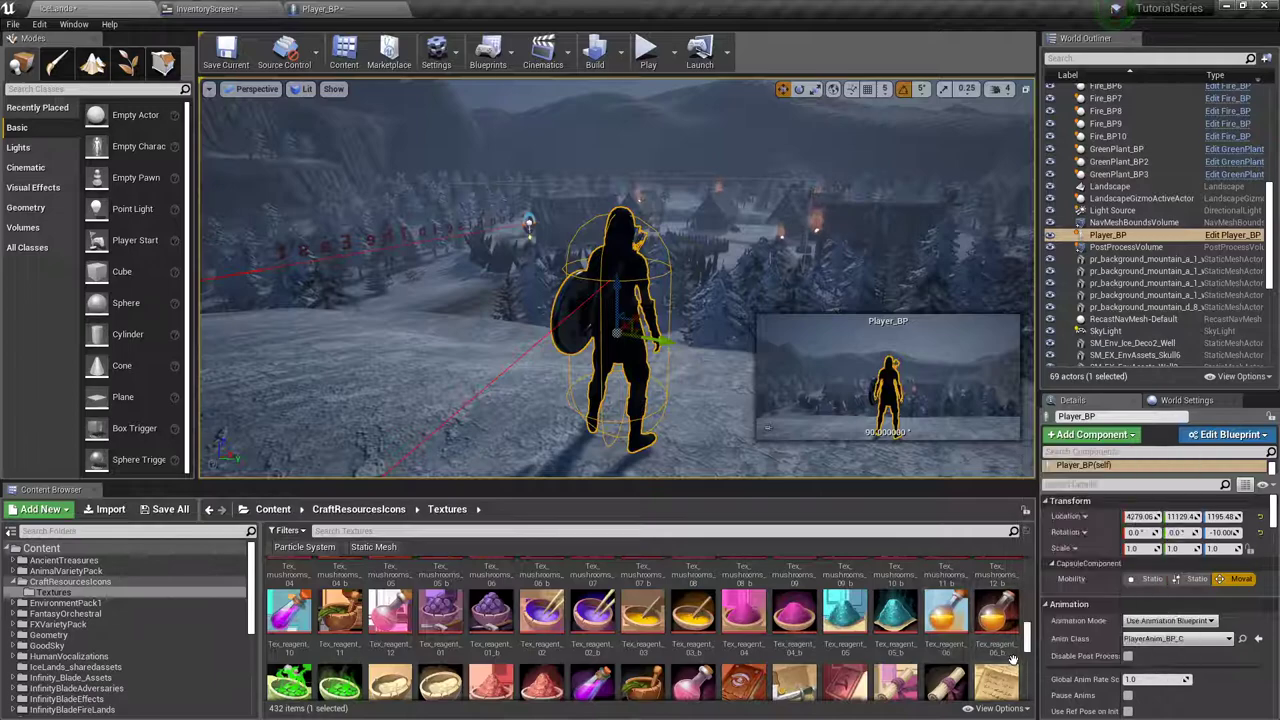
click(993, 610)
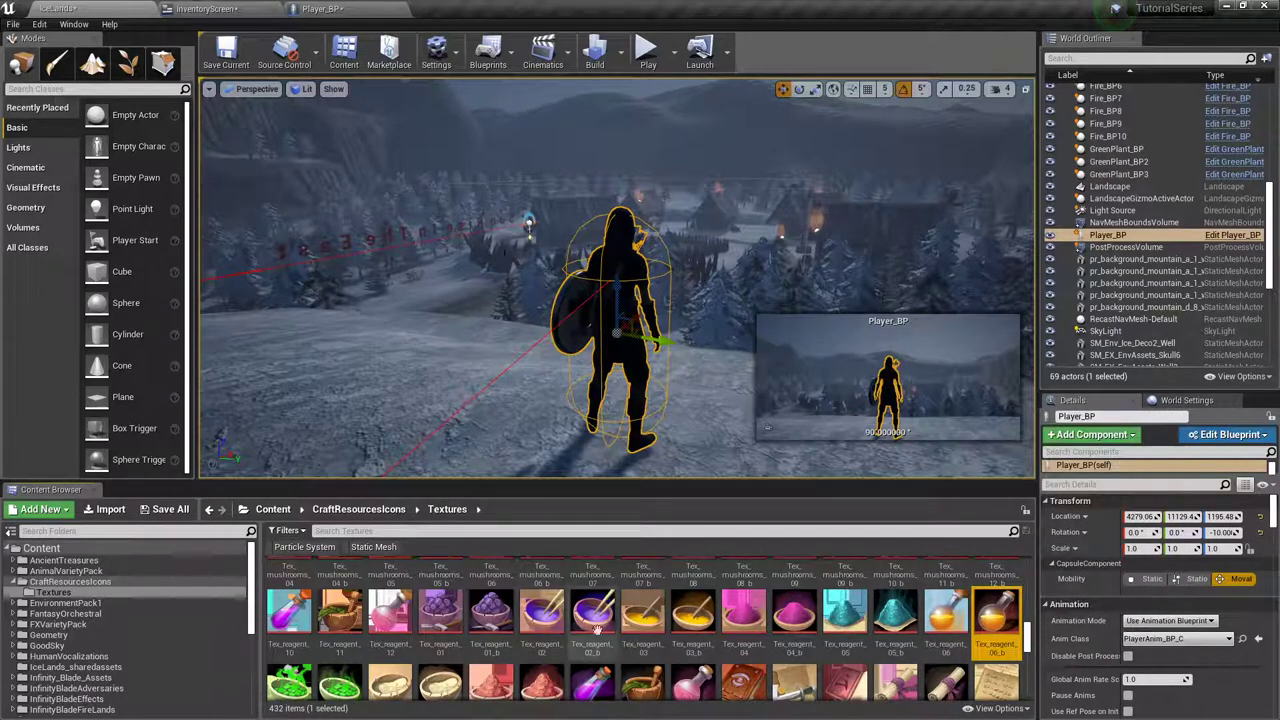
click(288, 612)
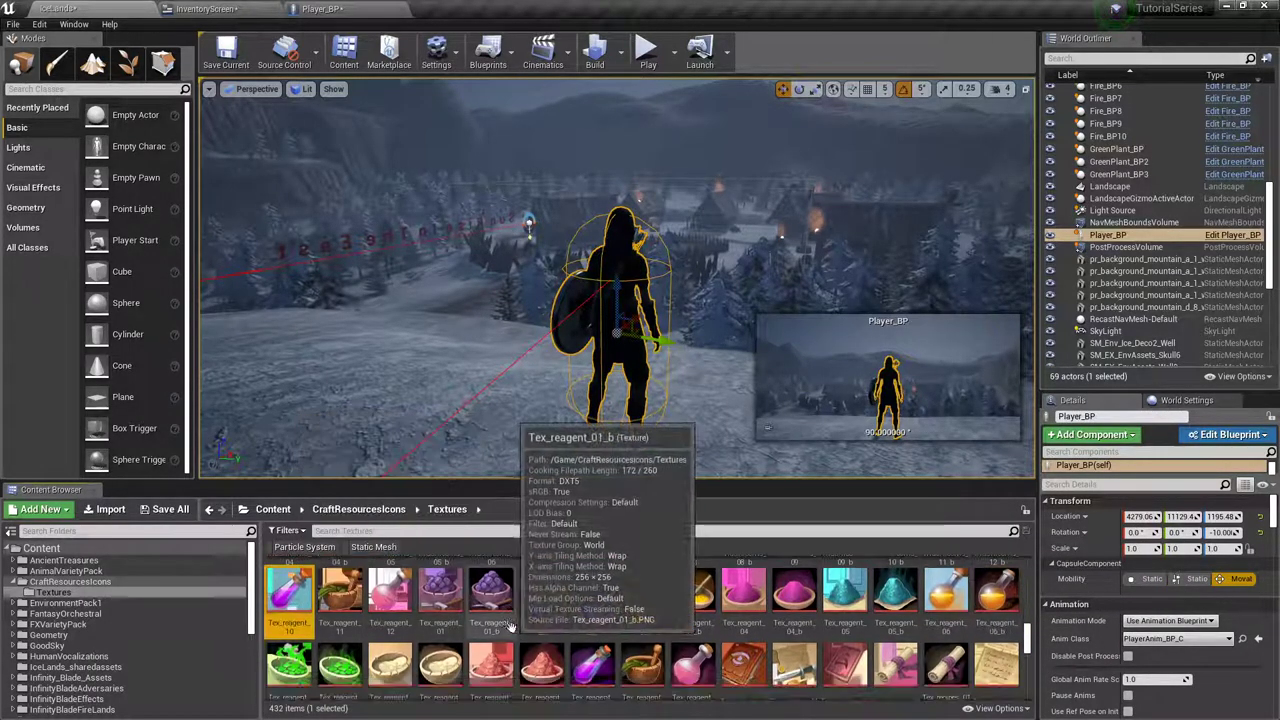
scroll(560, 622, up, 1)
scroll(573, 625, down, 5)
scroll(573, 625, up, 6)
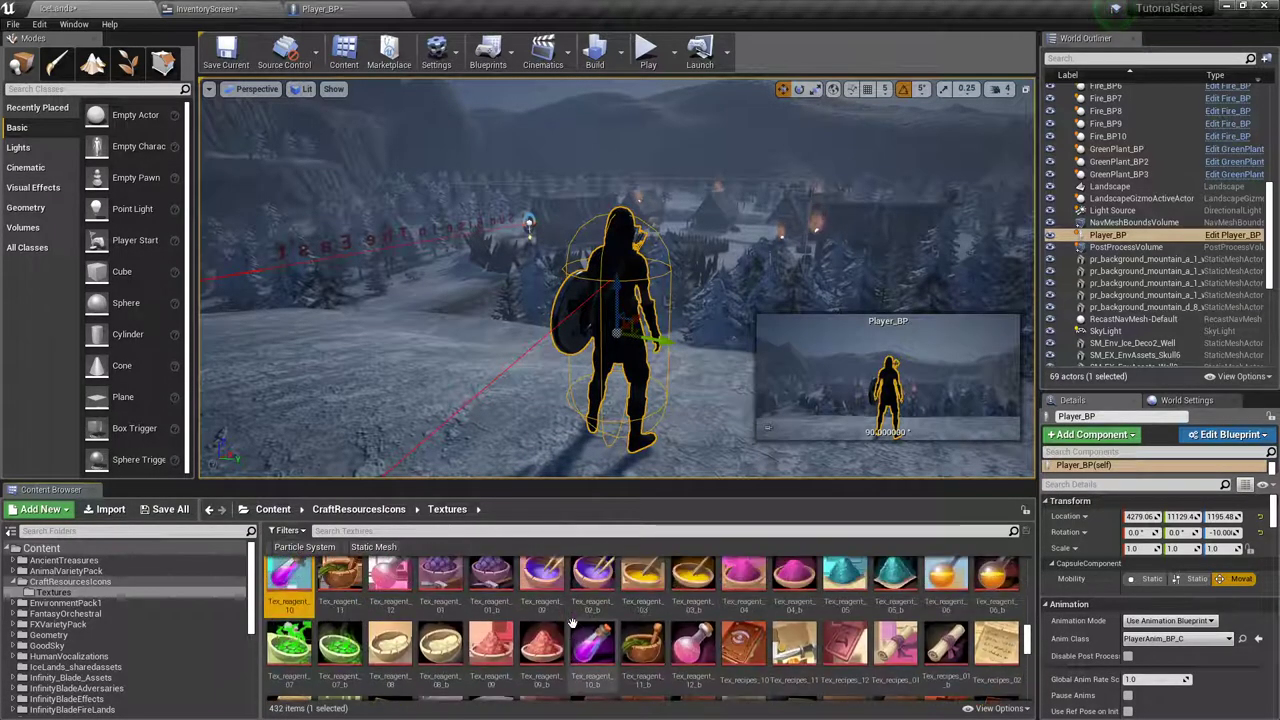
scroll(572, 624, down, 1)
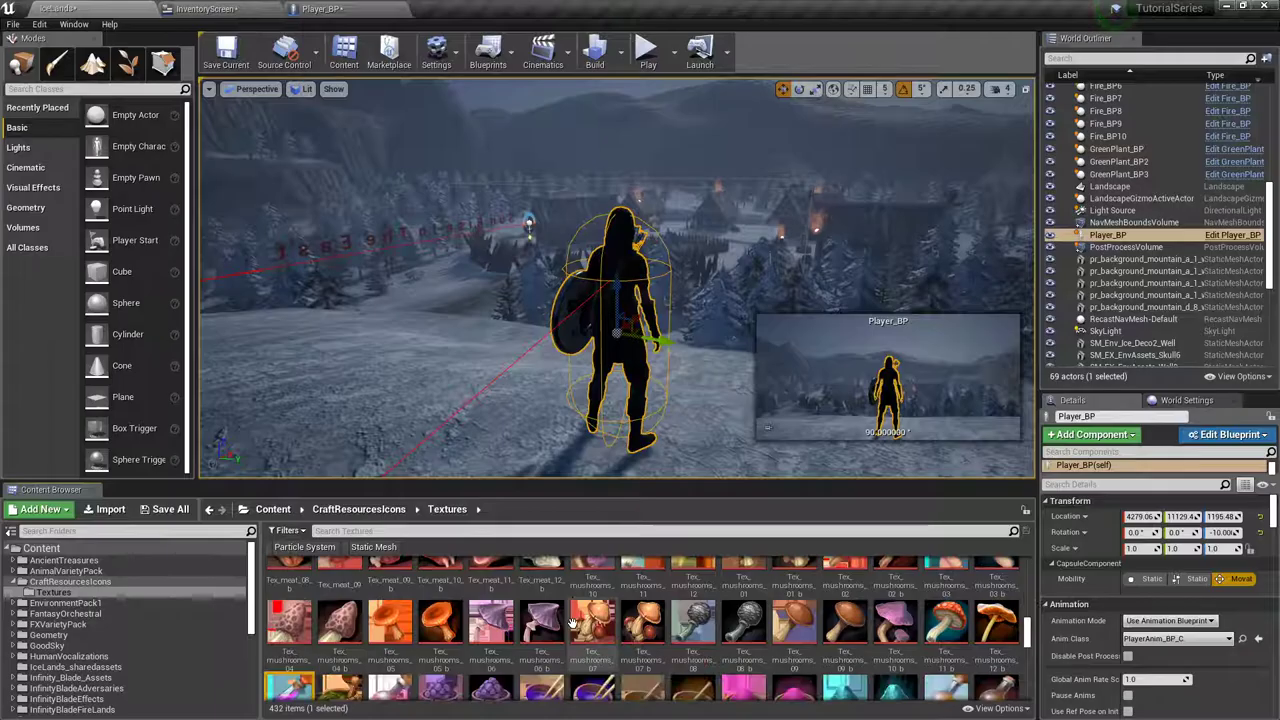
click(205, 8)
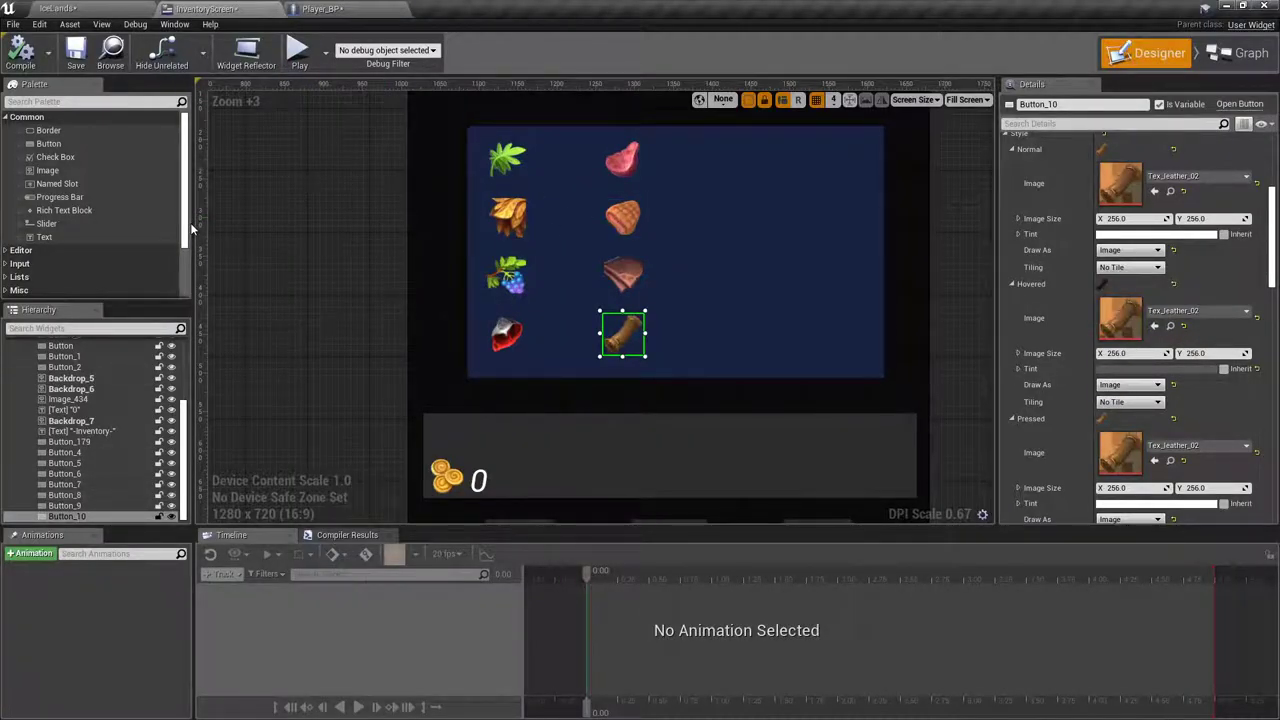
Step: Duplicate the leather button and set the copy's Y position to 200
right_click(628, 336)
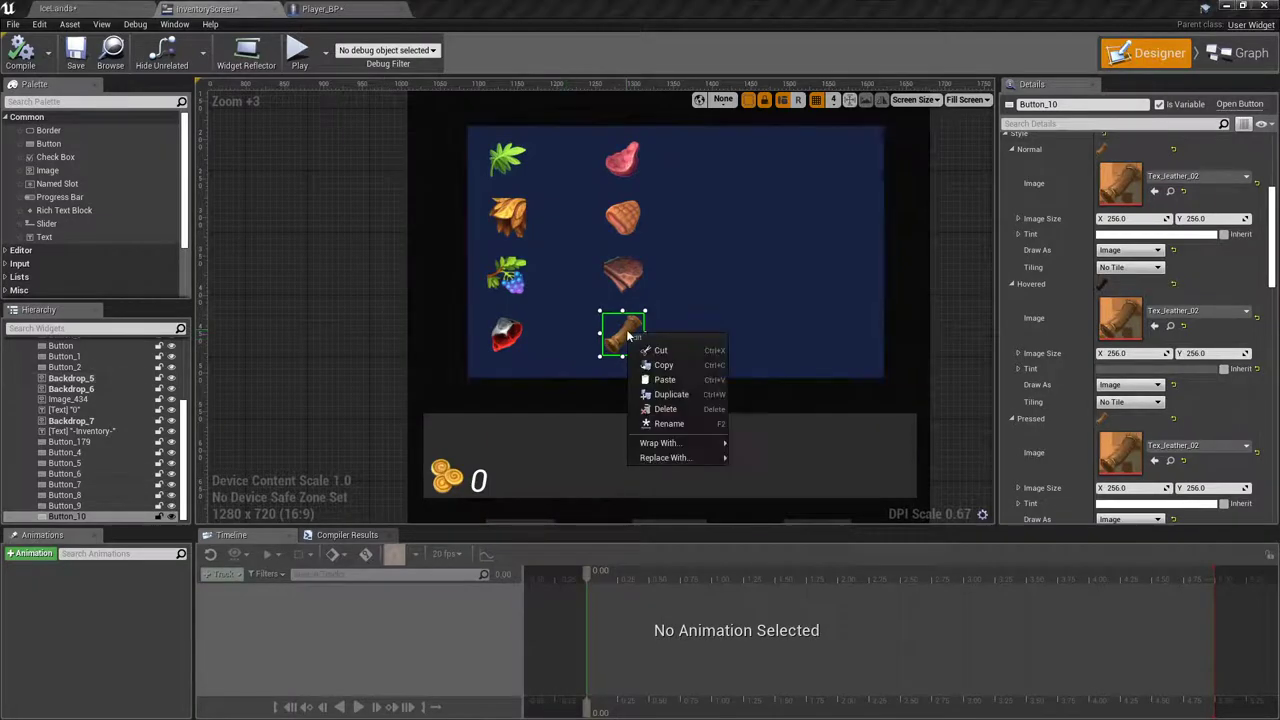
click(671, 394)
scroll(428, 286, down, 5)
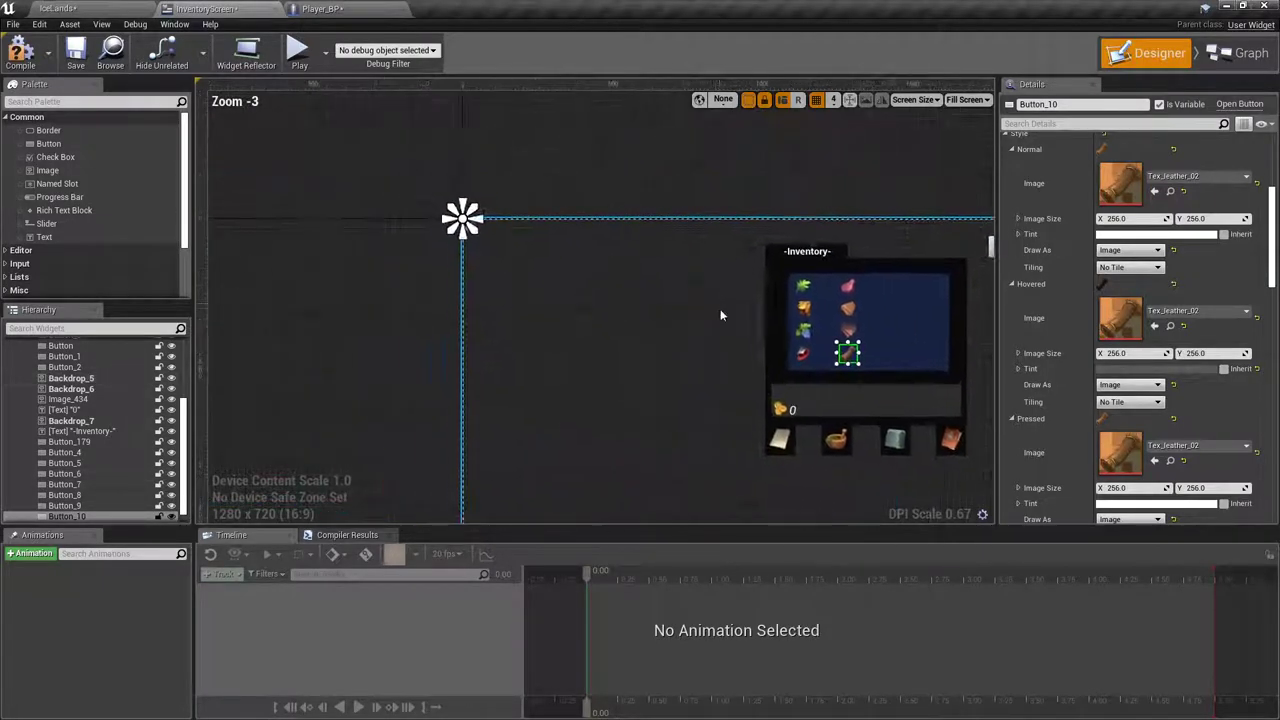
scroll(448, 222, up, 4)
scroll(1167, 280, up, 5)
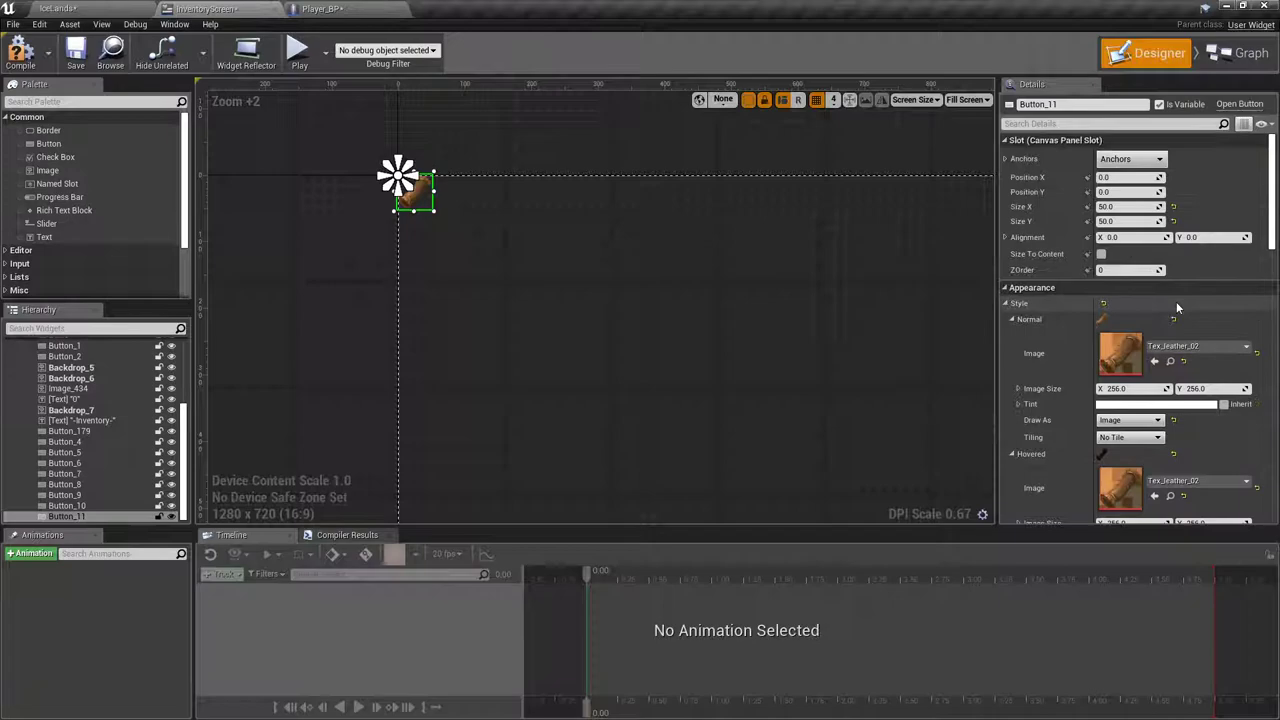
key(Return)
click(1130, 193)
text(200)
key(Return)
Step: Move the duplicated button to X position 1410 for a third column
scroll(896, 331, down, 4)
scroll(780, 240, up, 6)
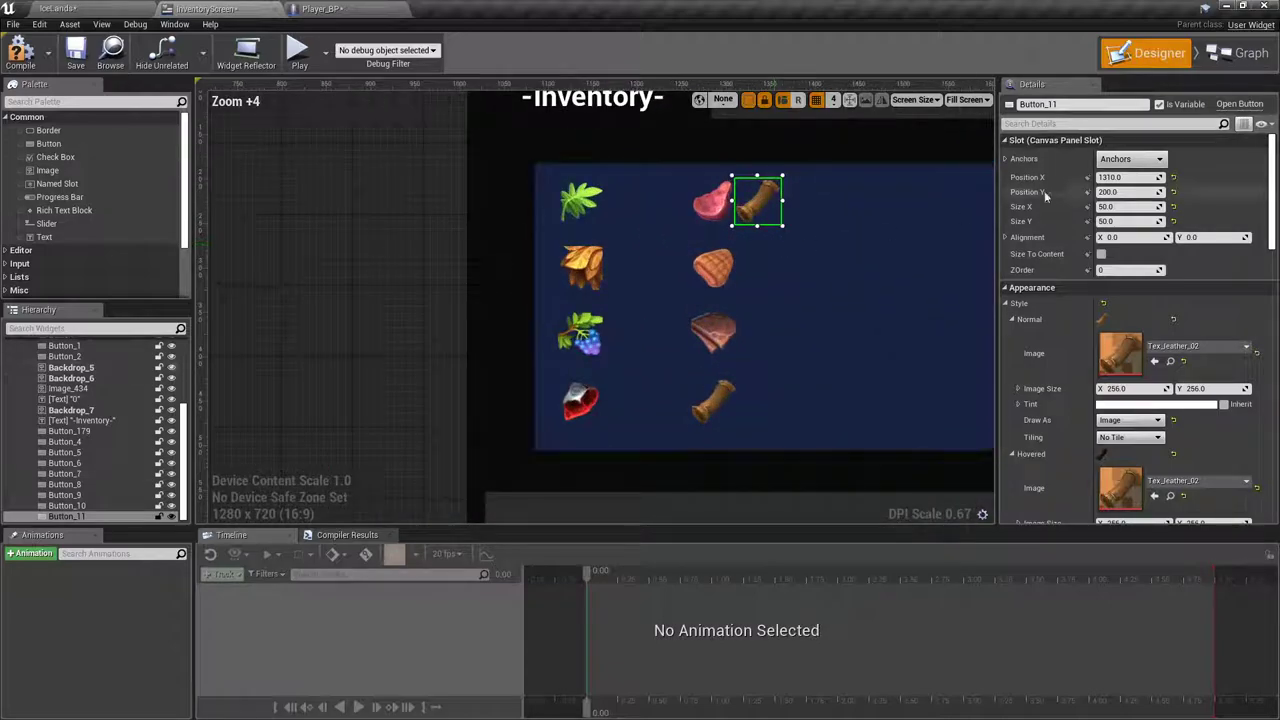
click(714, 200)
click(758, 200)
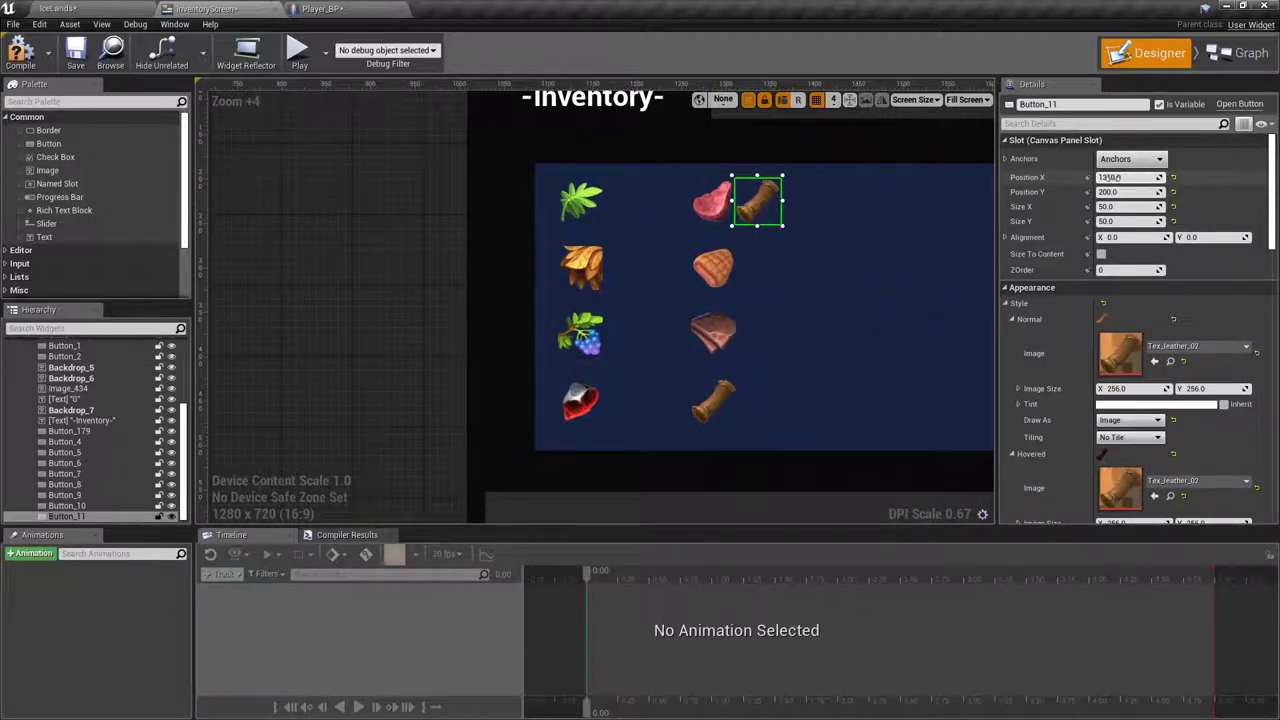
click(1128, 177)
text(1410)
key(Return)
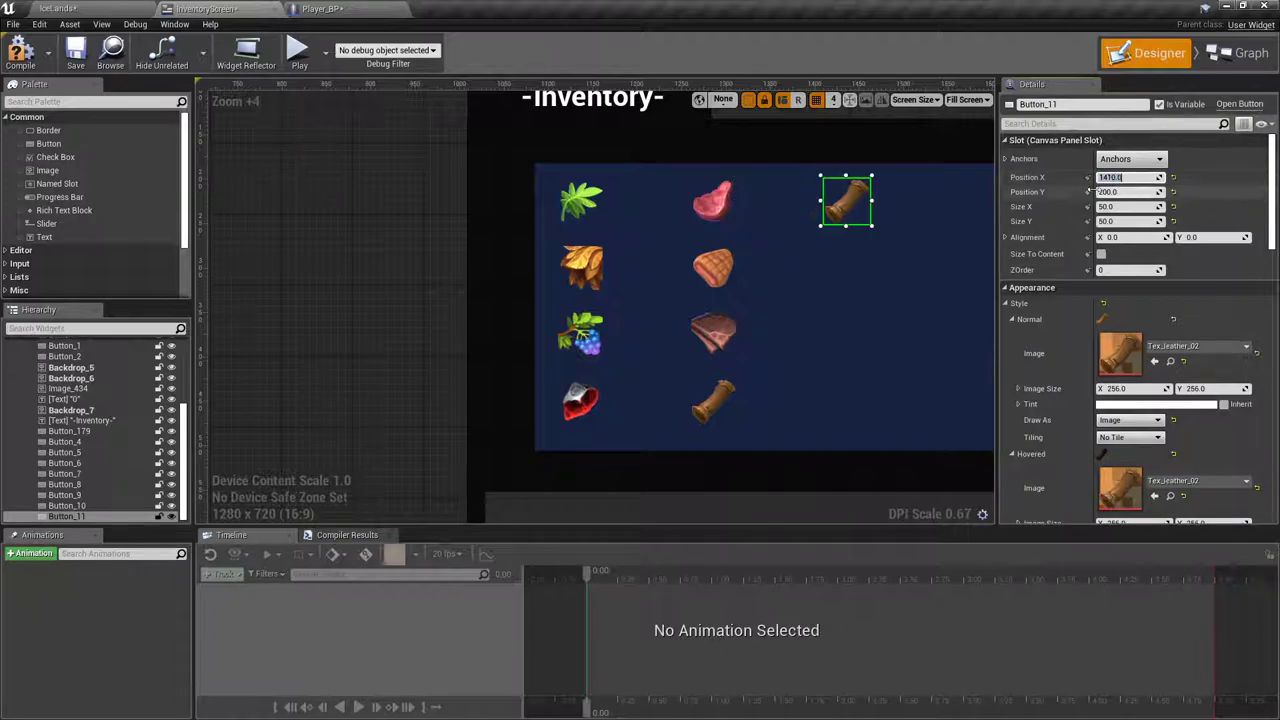
right_drag(878, 260, 716, 269)
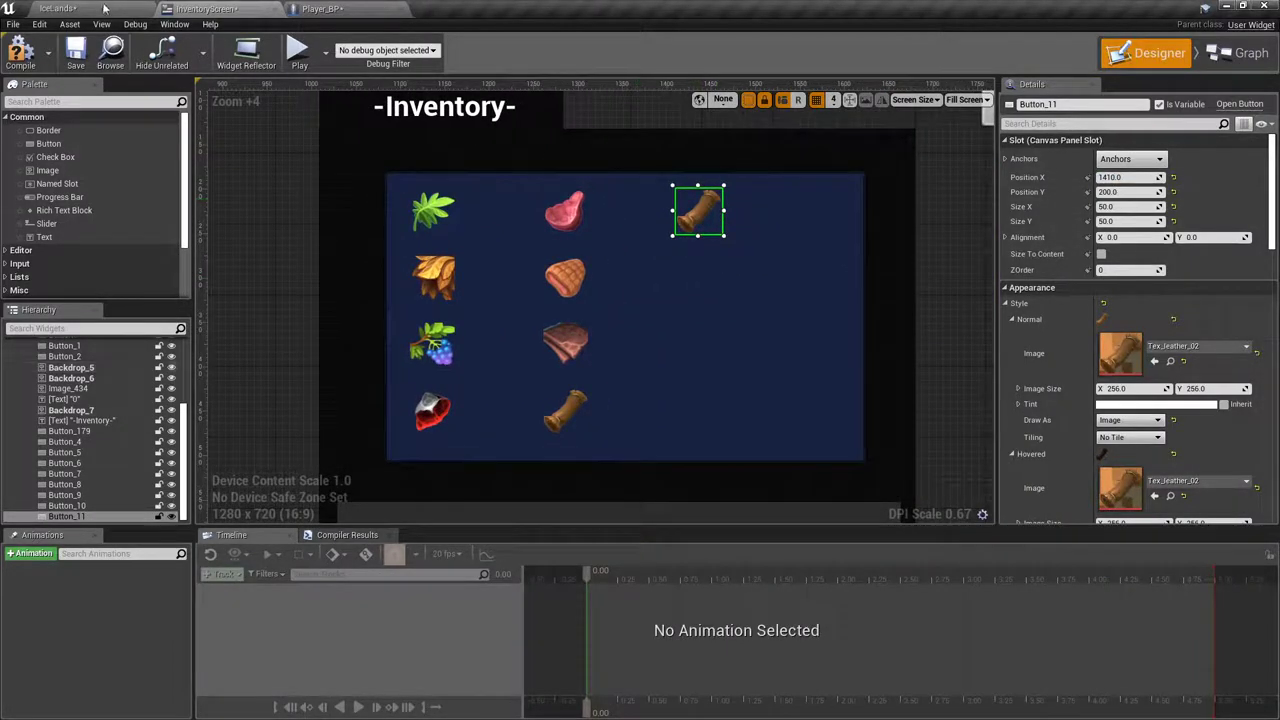
Step: Assign Tex_reagent_10 as the button's Normal, Hovered and Pressed images
click(1155, 361)
scroll(1155, 430, down, 1)
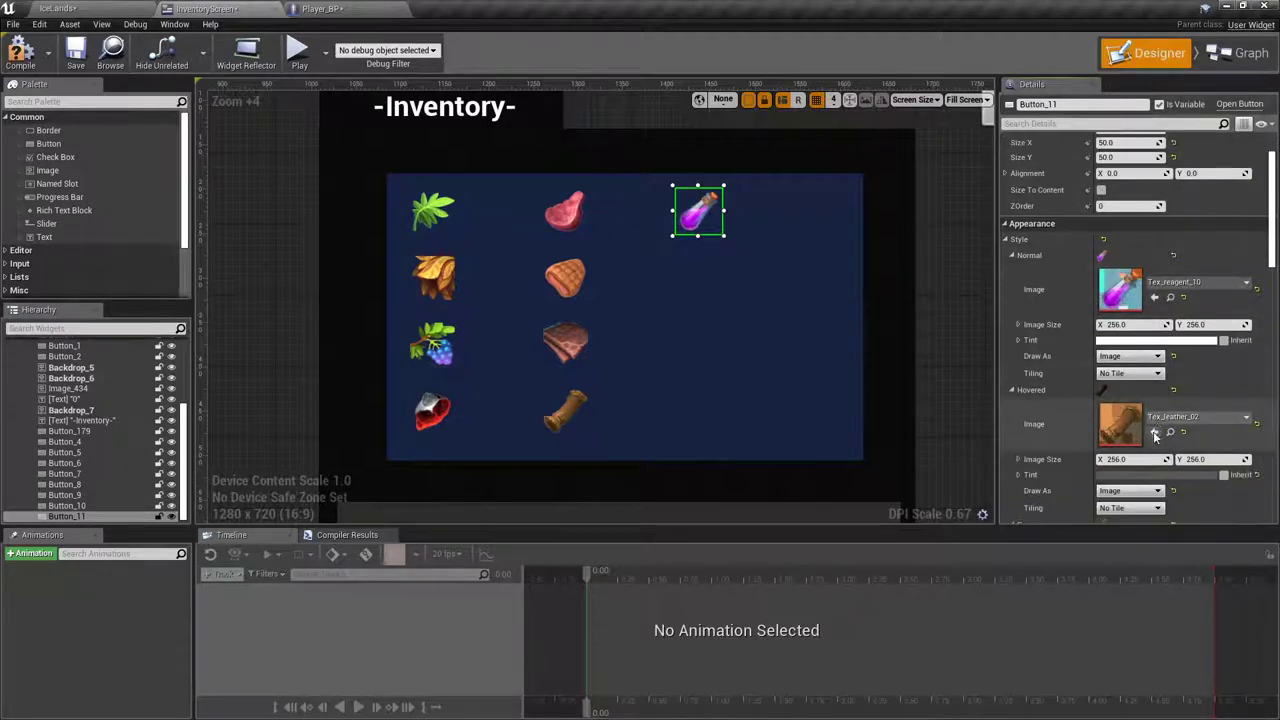
click(1155, 435)
scroll(1155, 440, down, 2)
click(1155, 460)
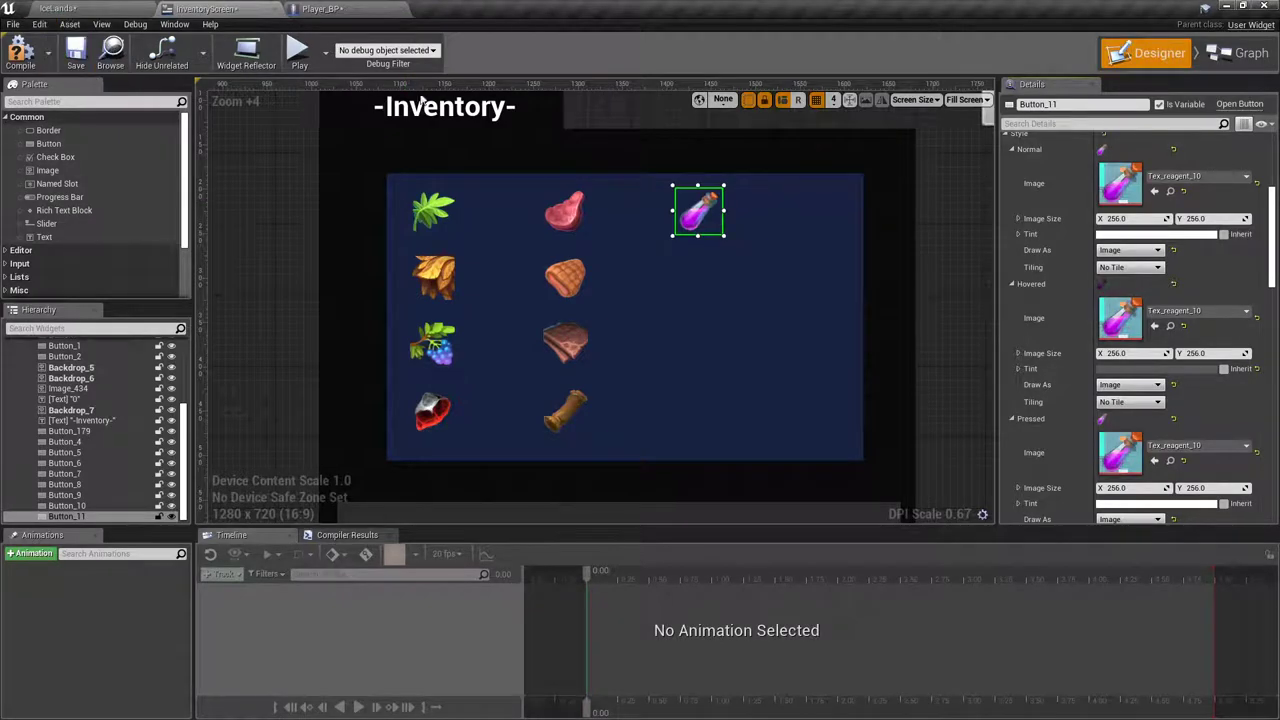
right_click(706, 230)
scroll(560, 300, down, 6)
Step: Duplicate the potion button and set the copy's Y position to 275
scroll(424, 205, up, 5)
key(ctrl+v)
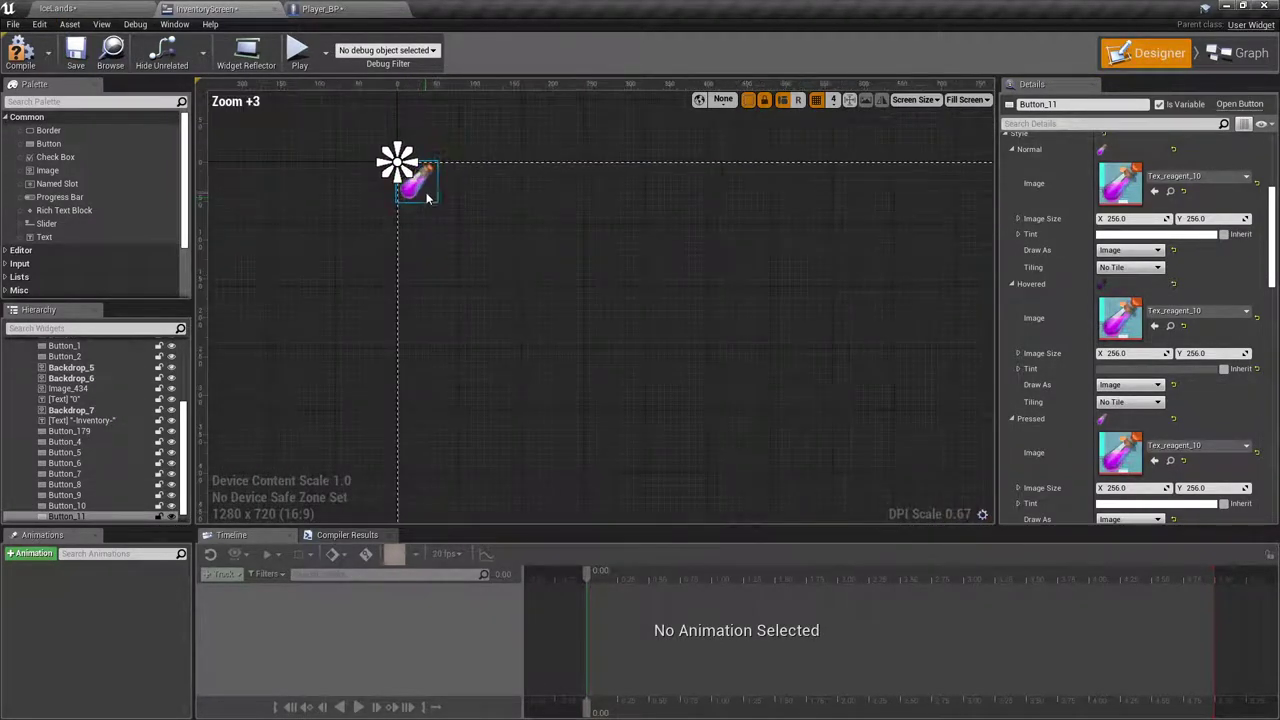
scroll(1168, 287, up, 4)
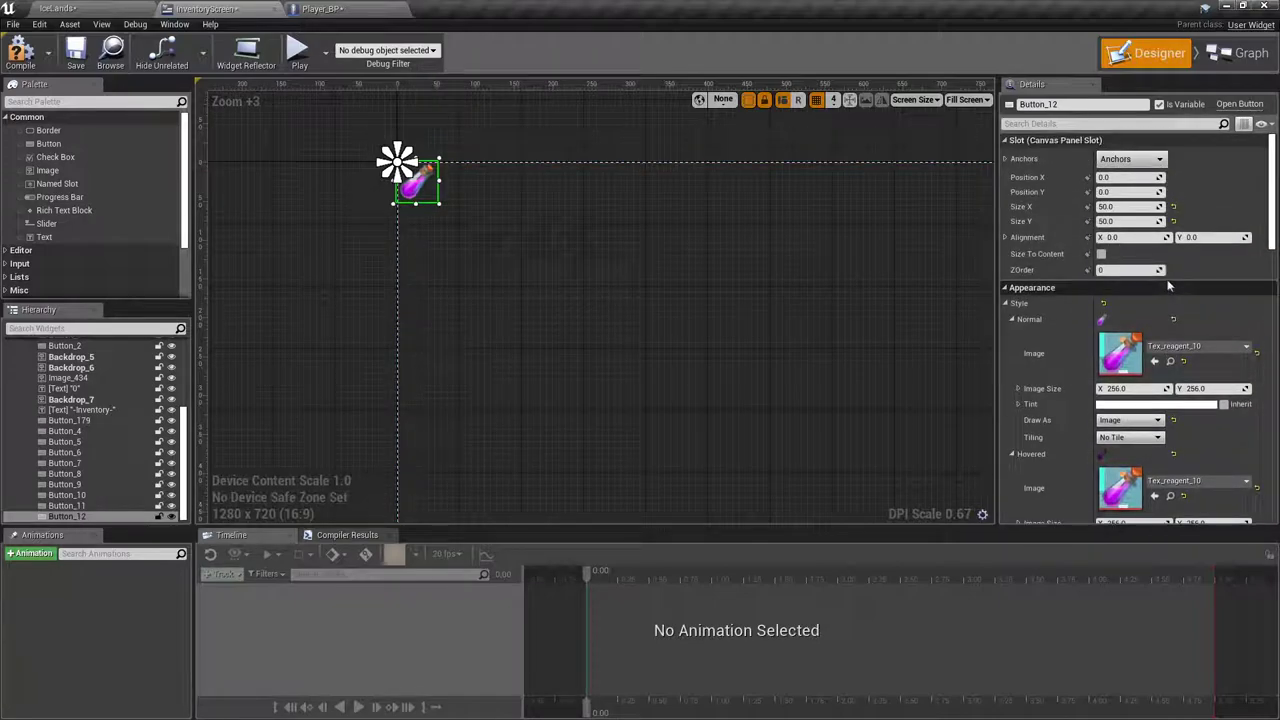
click(1127, 192)
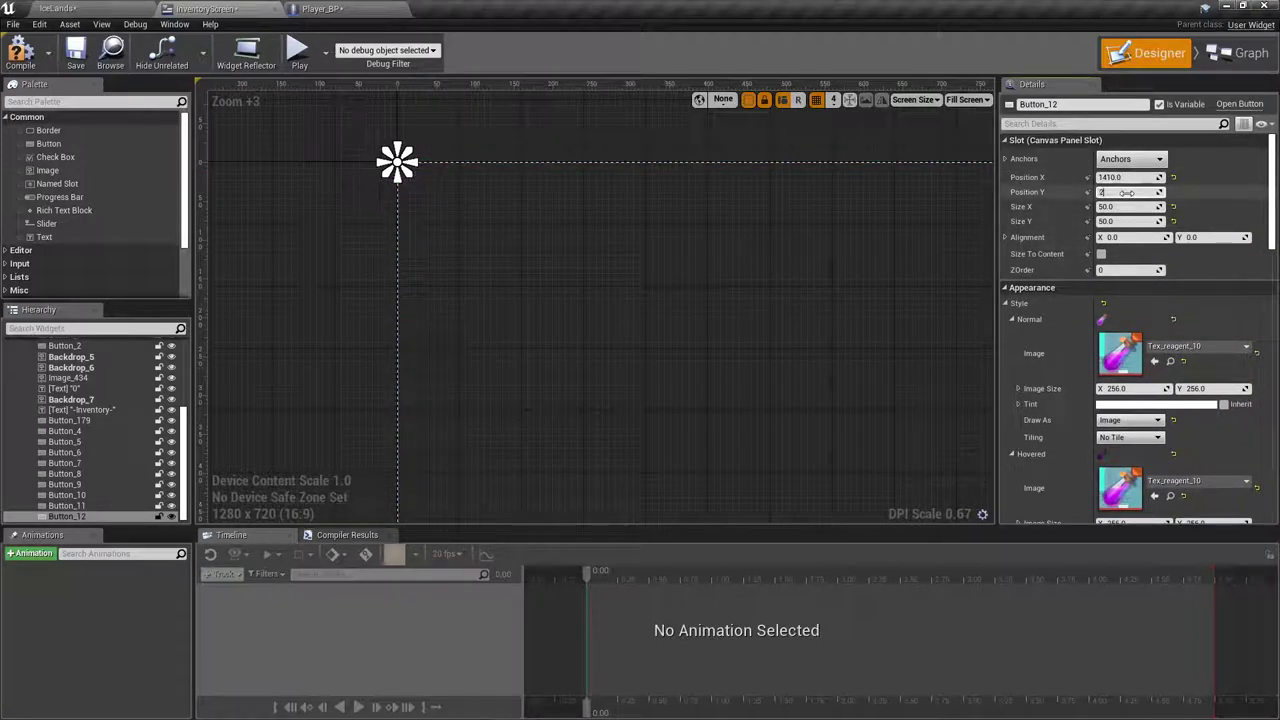
text(275)
key(Return)
scroll(800, 246, down, 6)
scroll(596, 231, up, 8)
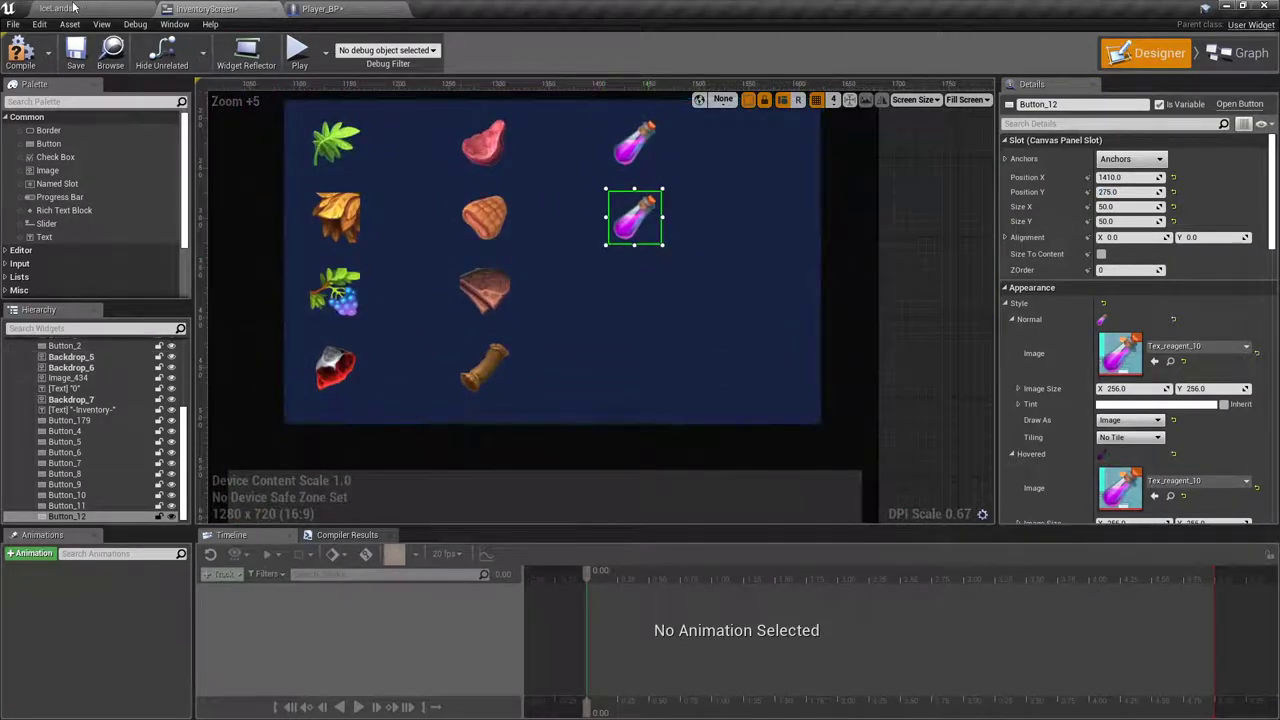
Step: Select Tex_reagent_06 in the Content Browser and apply it to Normal, Hovered and Pressed
click(78, 8)
scroll(730, 632, down, 3)
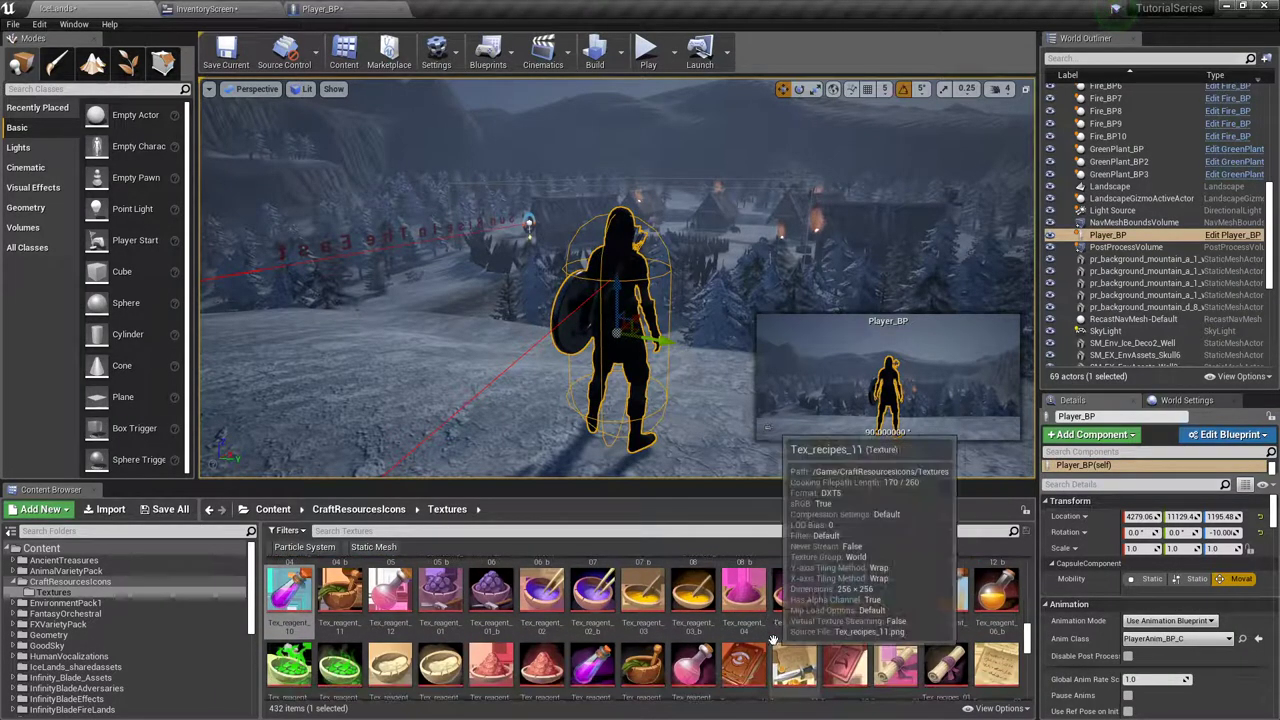
scroll(778, 638, down, 1)
click(945, 578)
click(205, 8)
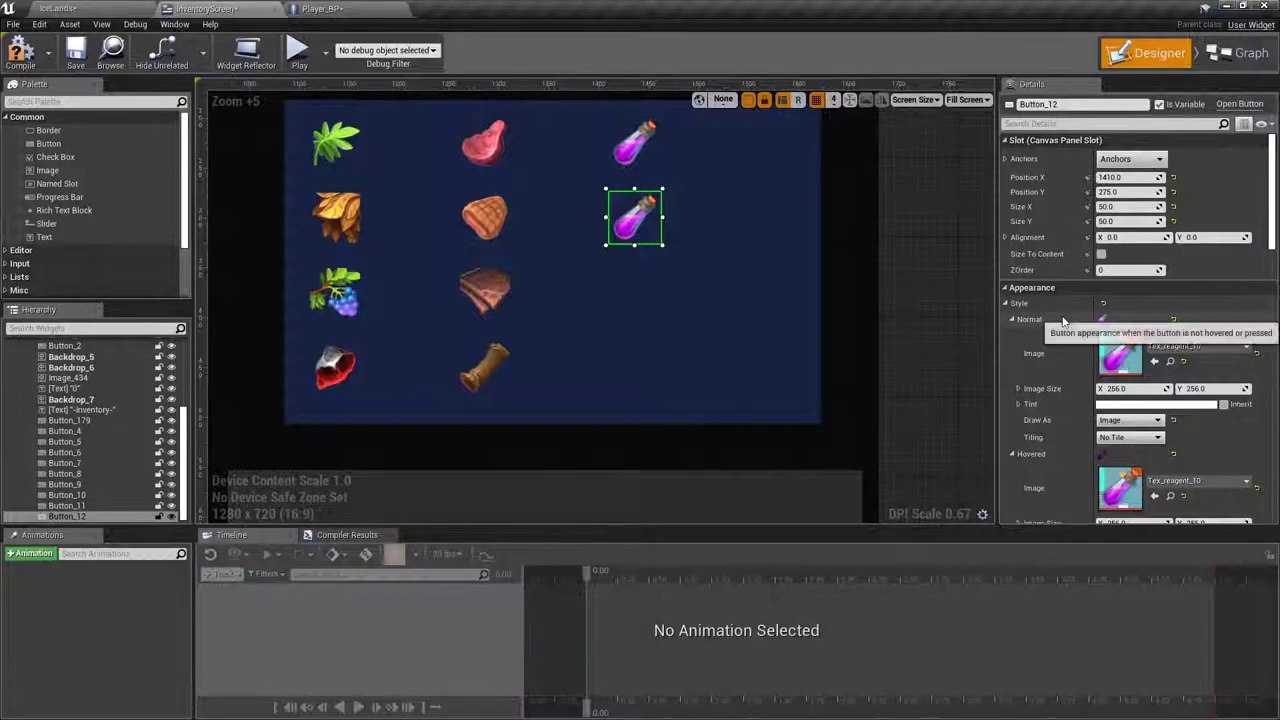
click(1155, 361)
scroll(1157, 363, down, 1)
click(1155, 433)
scroll(1155, 433, down, 2)
click(1155, 439)
scroll(682, 263, down, 5)
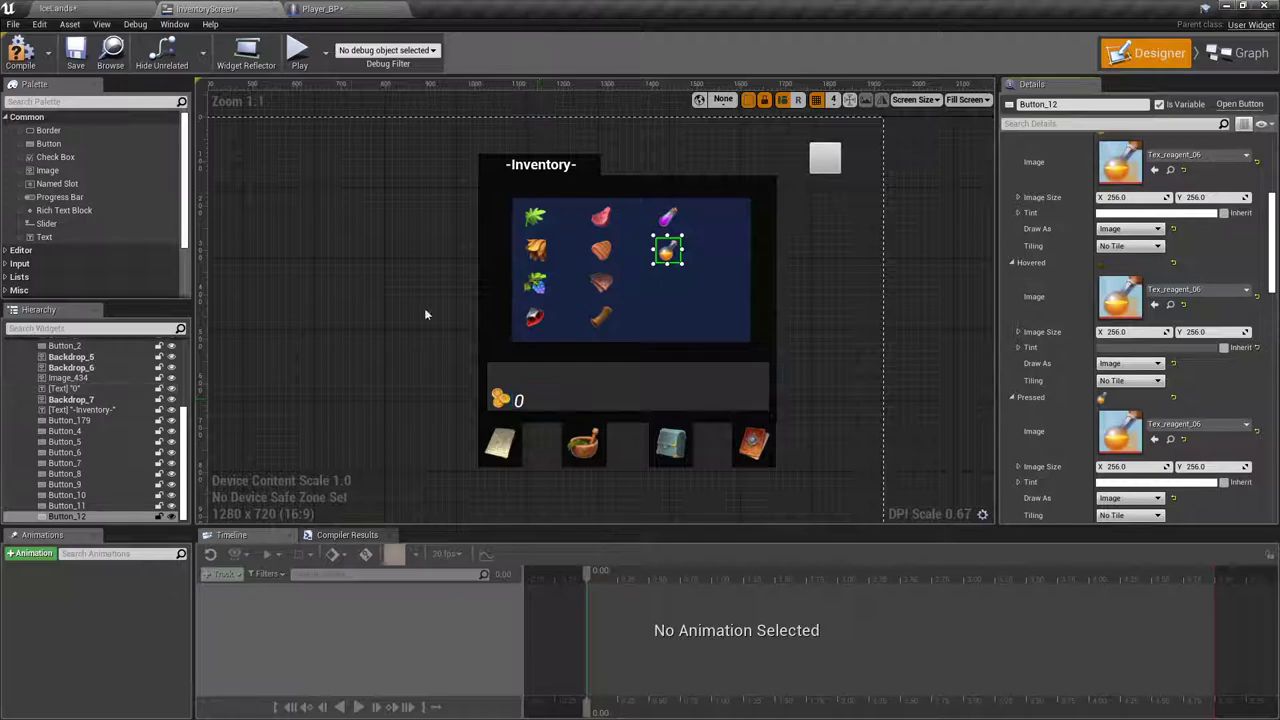
Step: Right-align the gold count text and drag it to the coin bar's right end
click(526, 402)
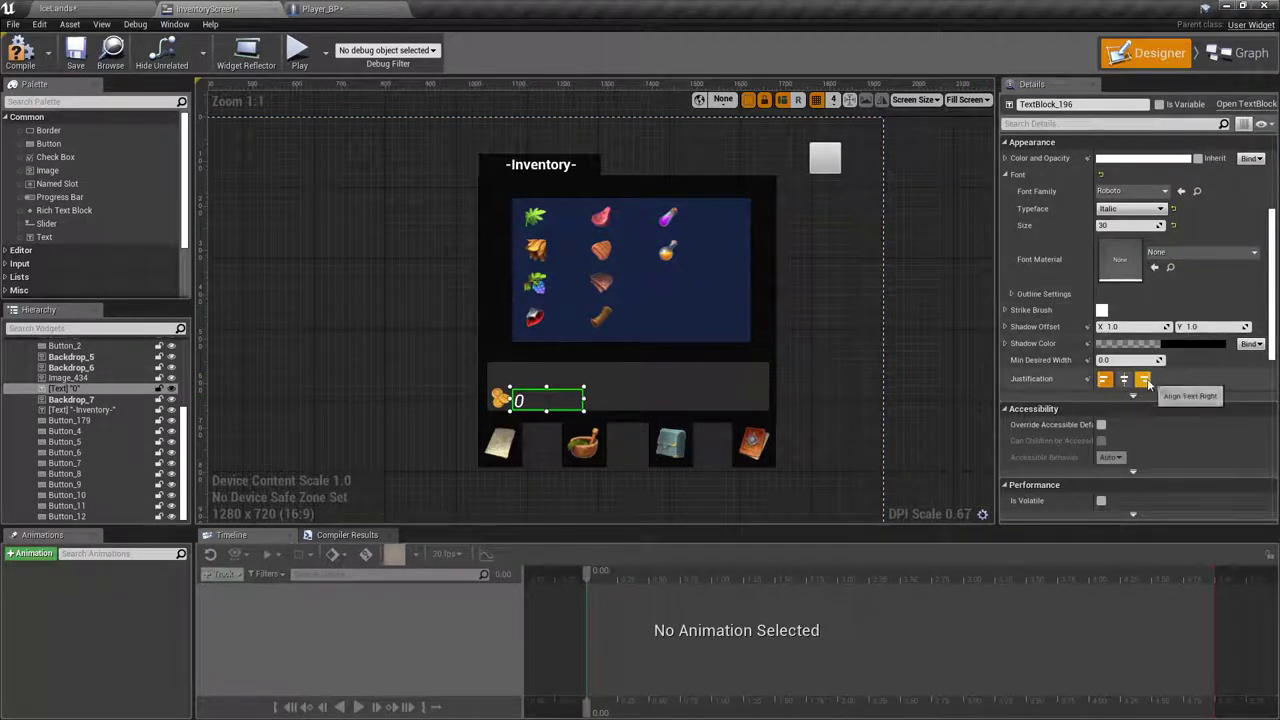
click(1143, 380)
drag(573, 402, 663, 403)
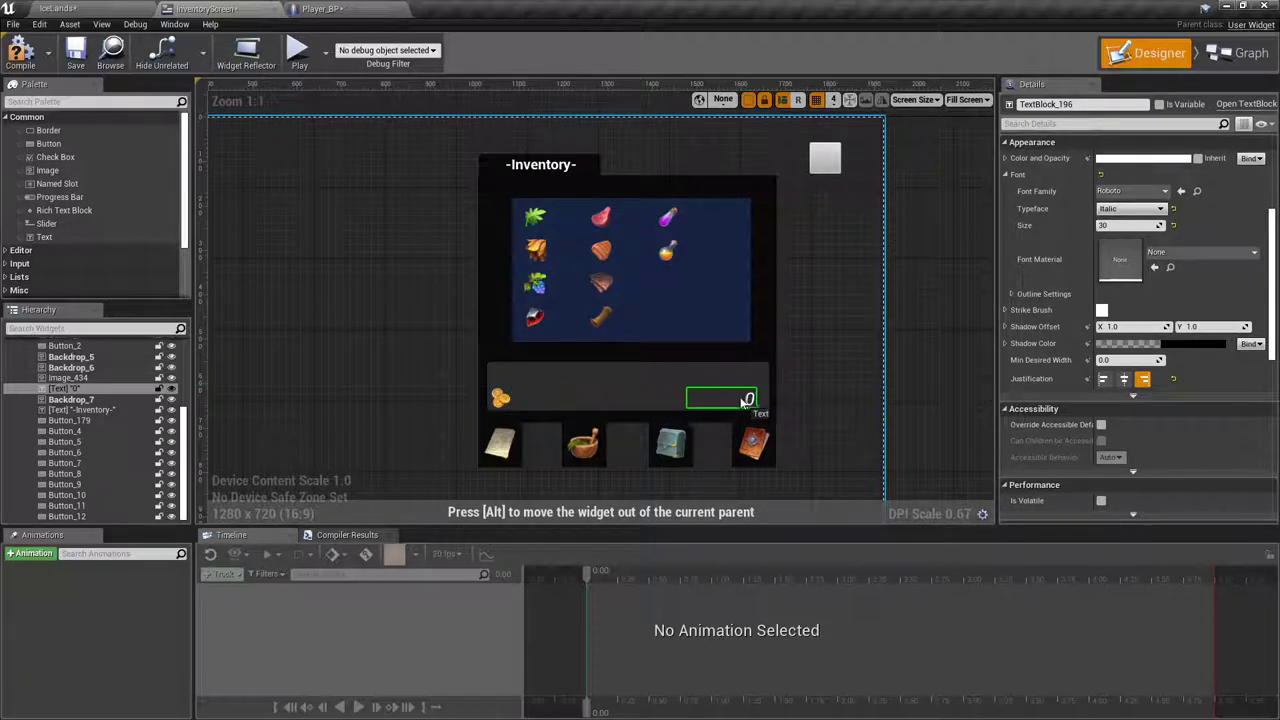
drag(748, 402, 750, 401)
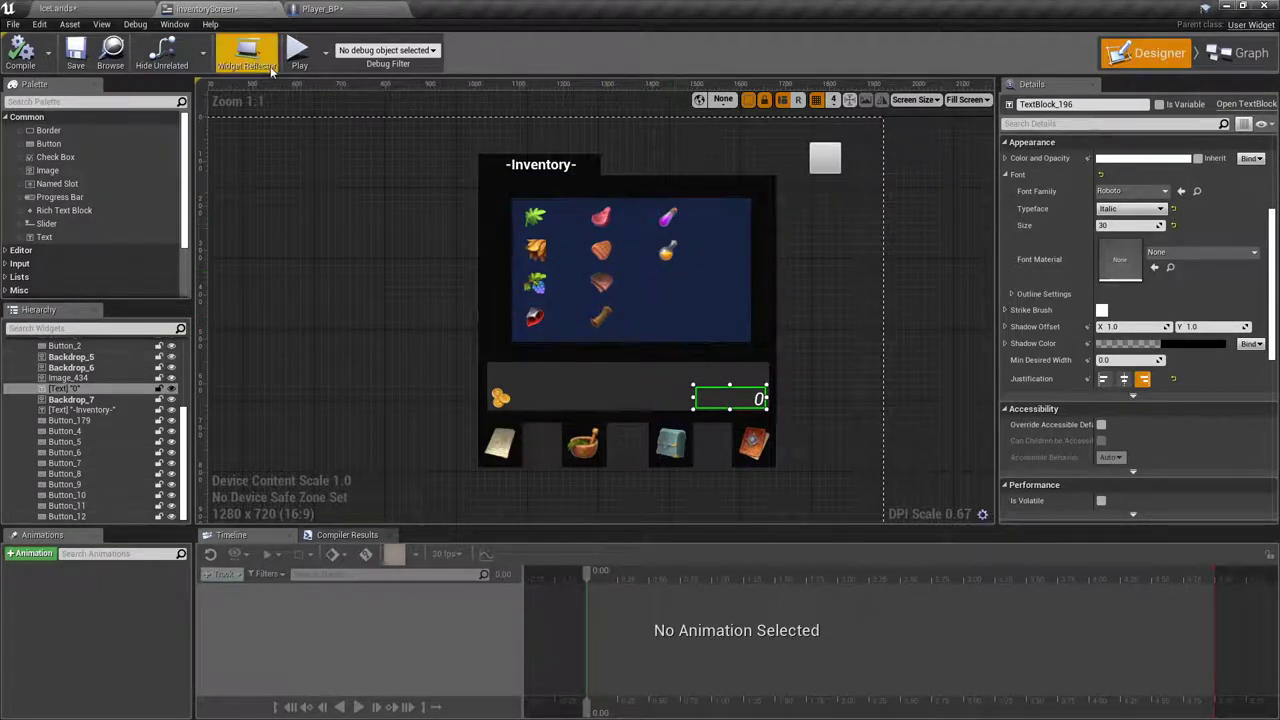
Step: In Player_BP, duplicate GreenPlants into YellowPlants and move it above RawMeat
click(325, 9)
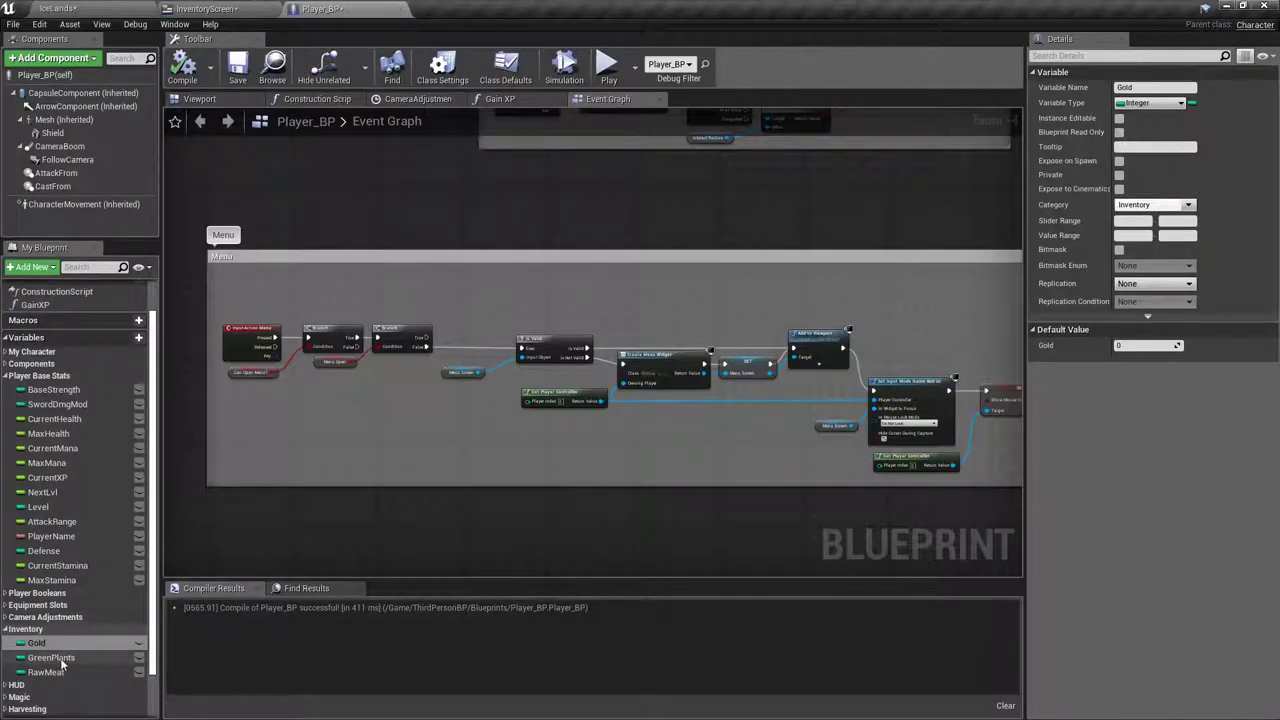
scroll(68, 677, down, 1)
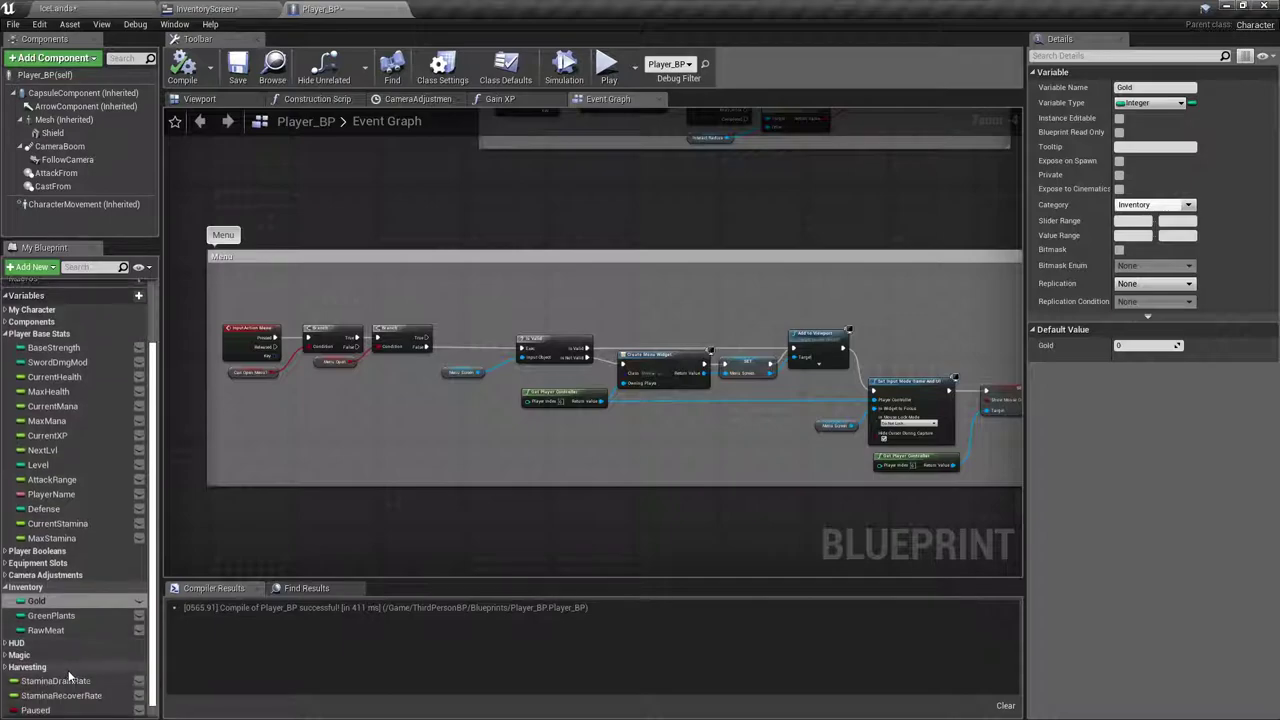
scroll(70, 660, down, 1)
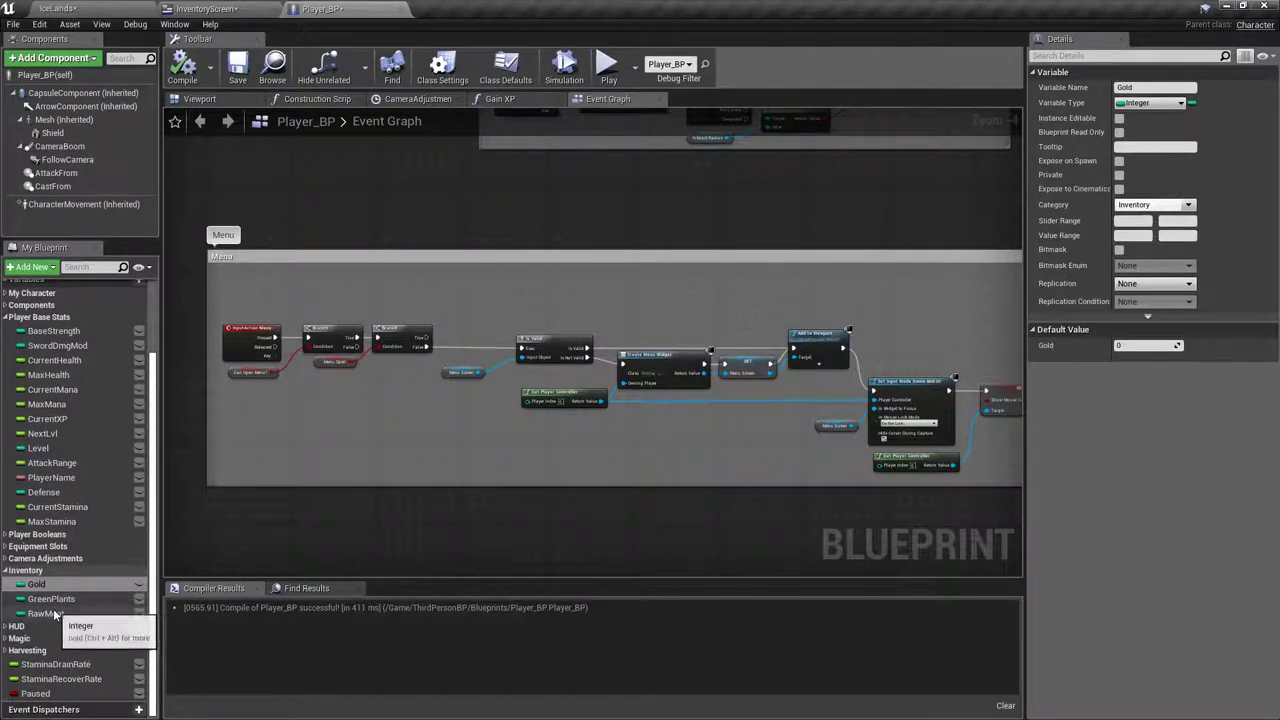
right_click(57, 600)
click(99, 632)
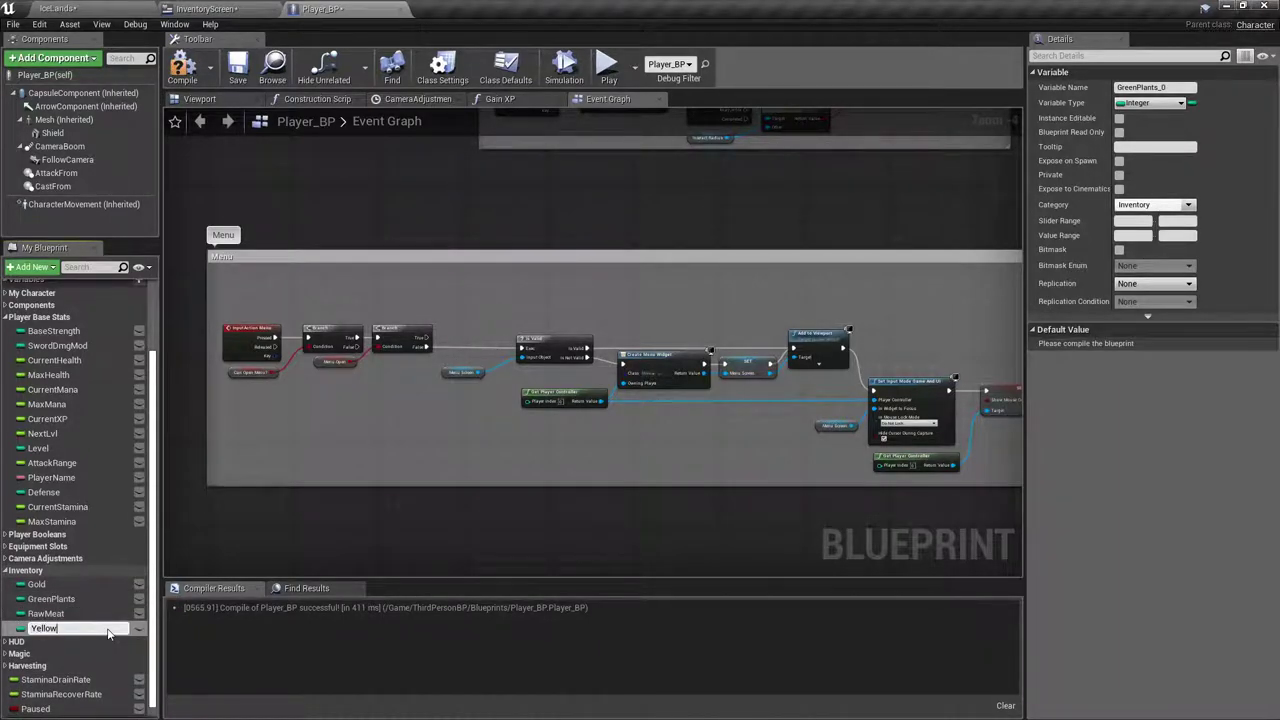
key(Return)
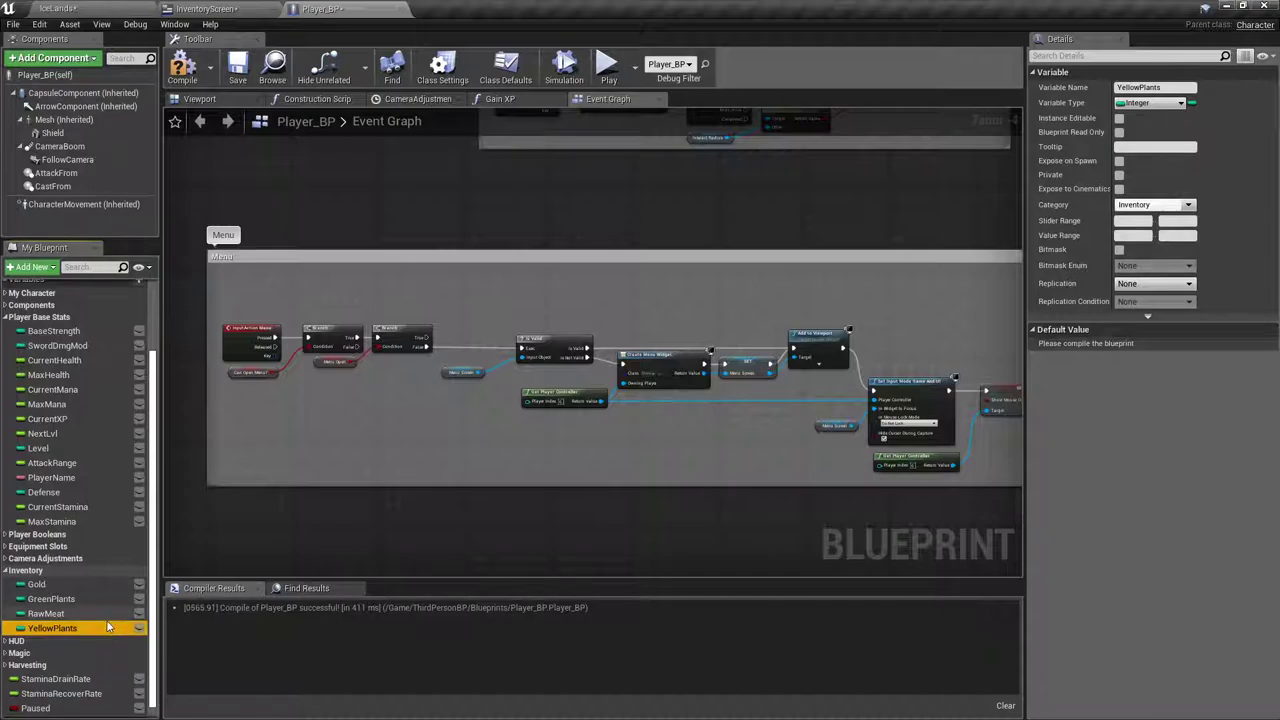
mouse_move(62, 628)
mouse_down()
mouse_move(52, 602)
mouse_move(50, 622)
mouse_up()
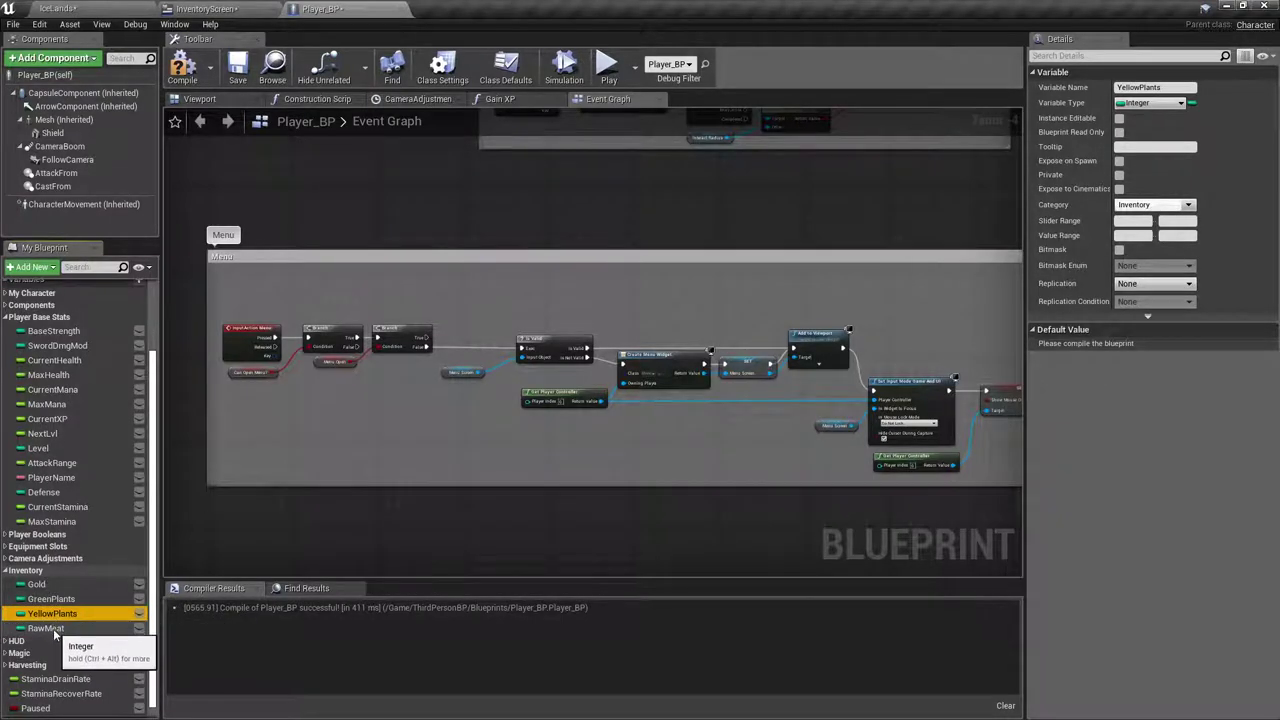
Step: Duplicate RawMeat into a new CookedMeat variable and check both variables' names
right_click(48, 627)
click(113, 663)
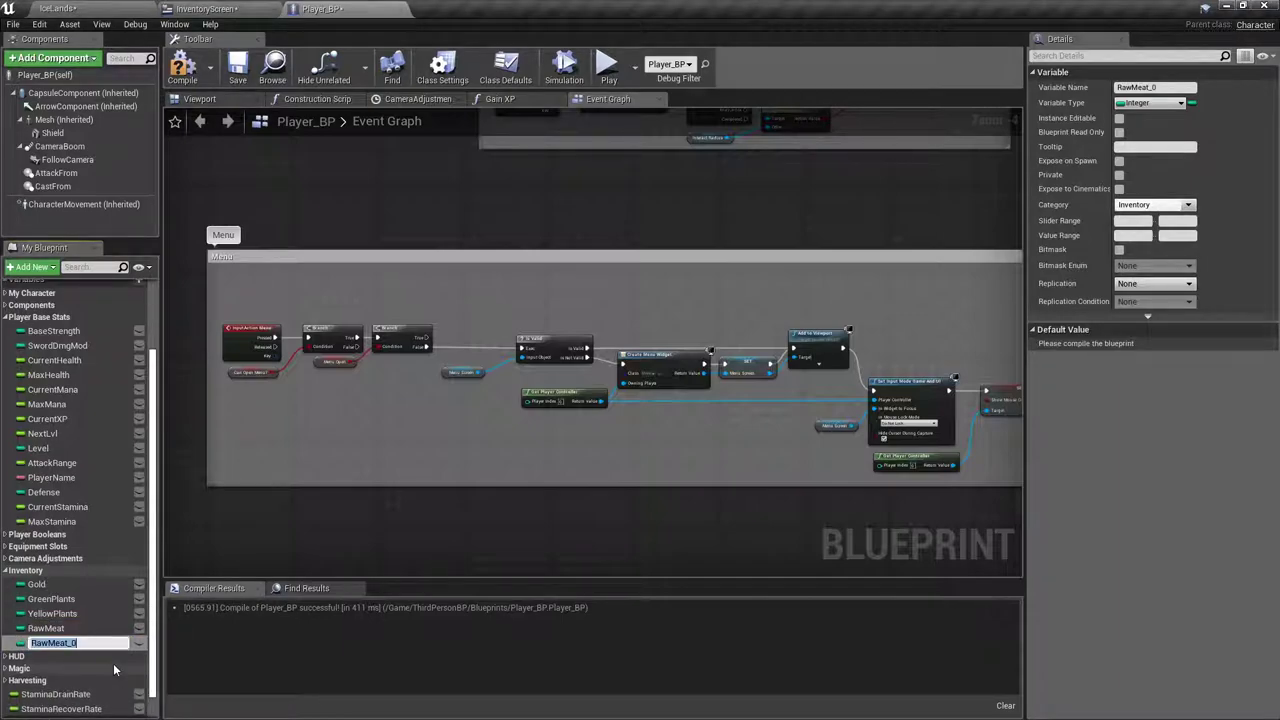
text(CookedMeat)
key(Return)
click(95, 629)
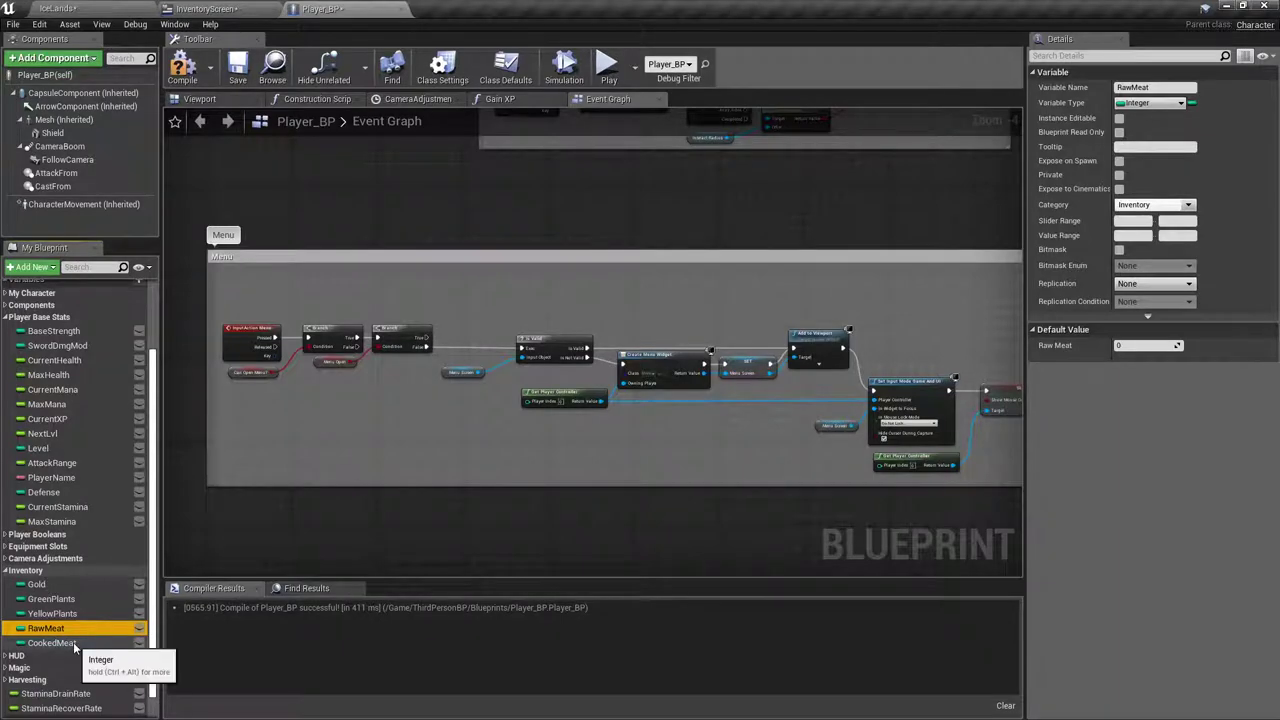
click(76, 645)
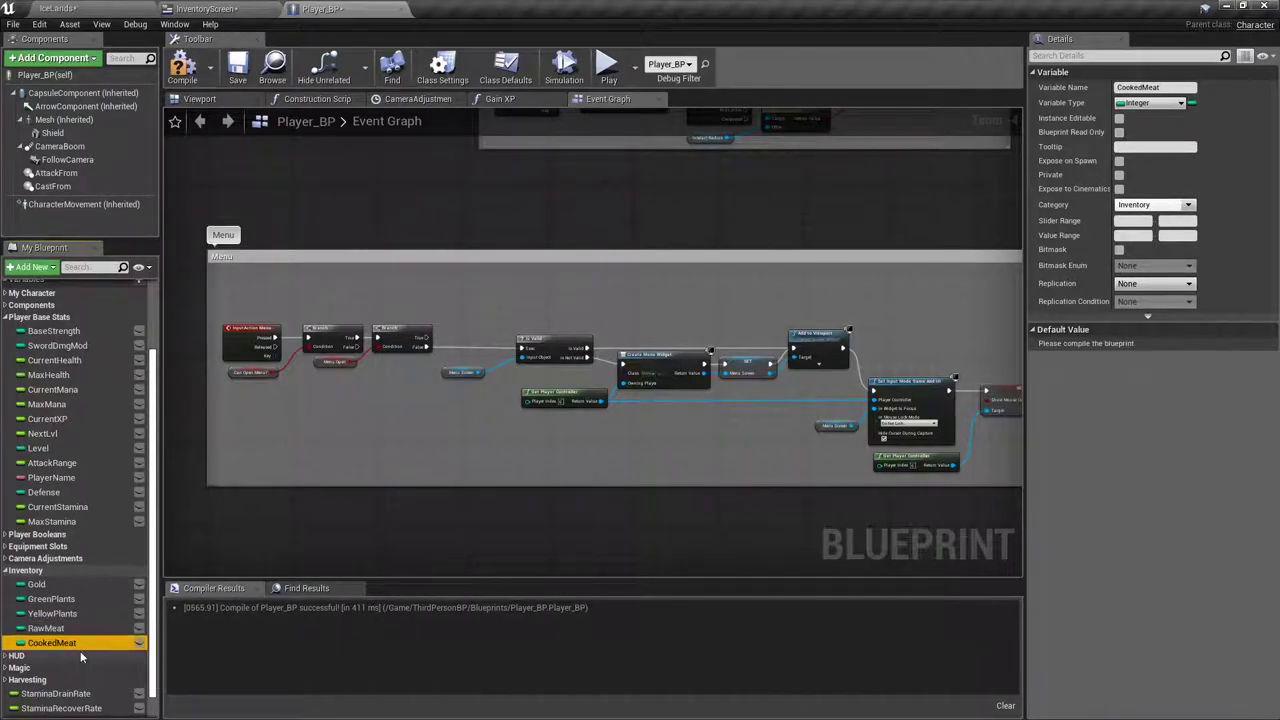
key(F2)
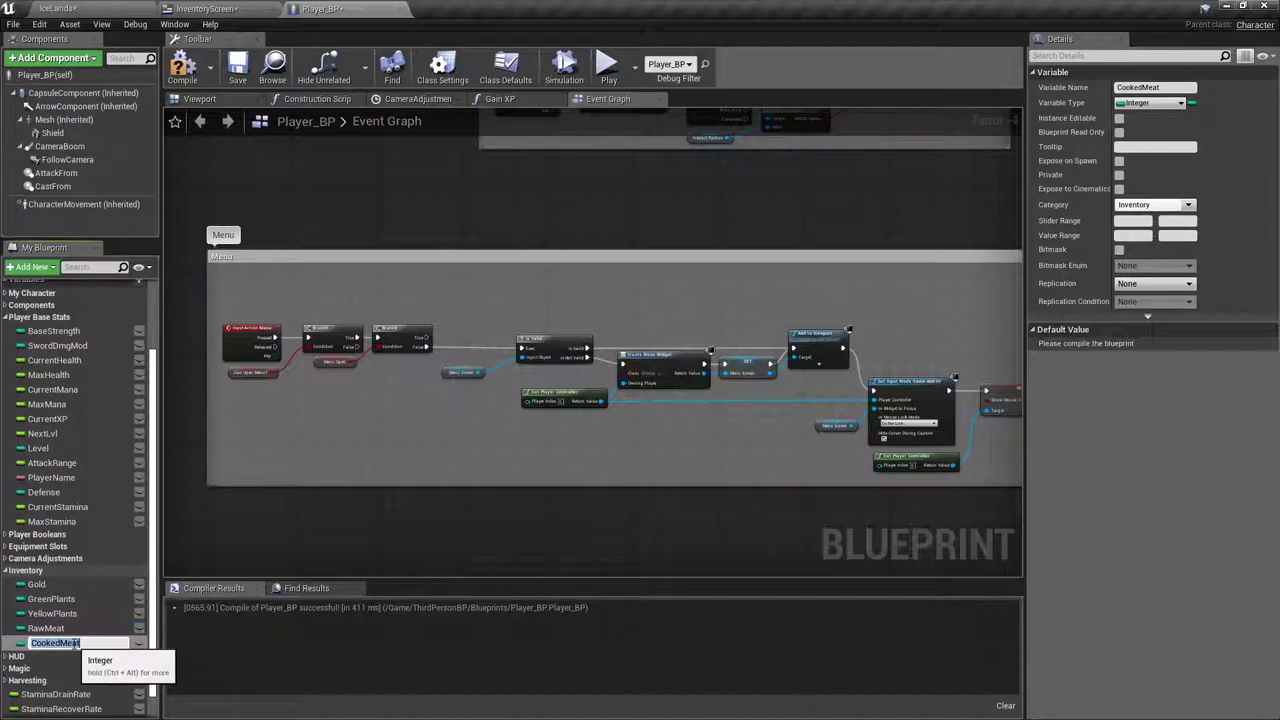
key(Return)
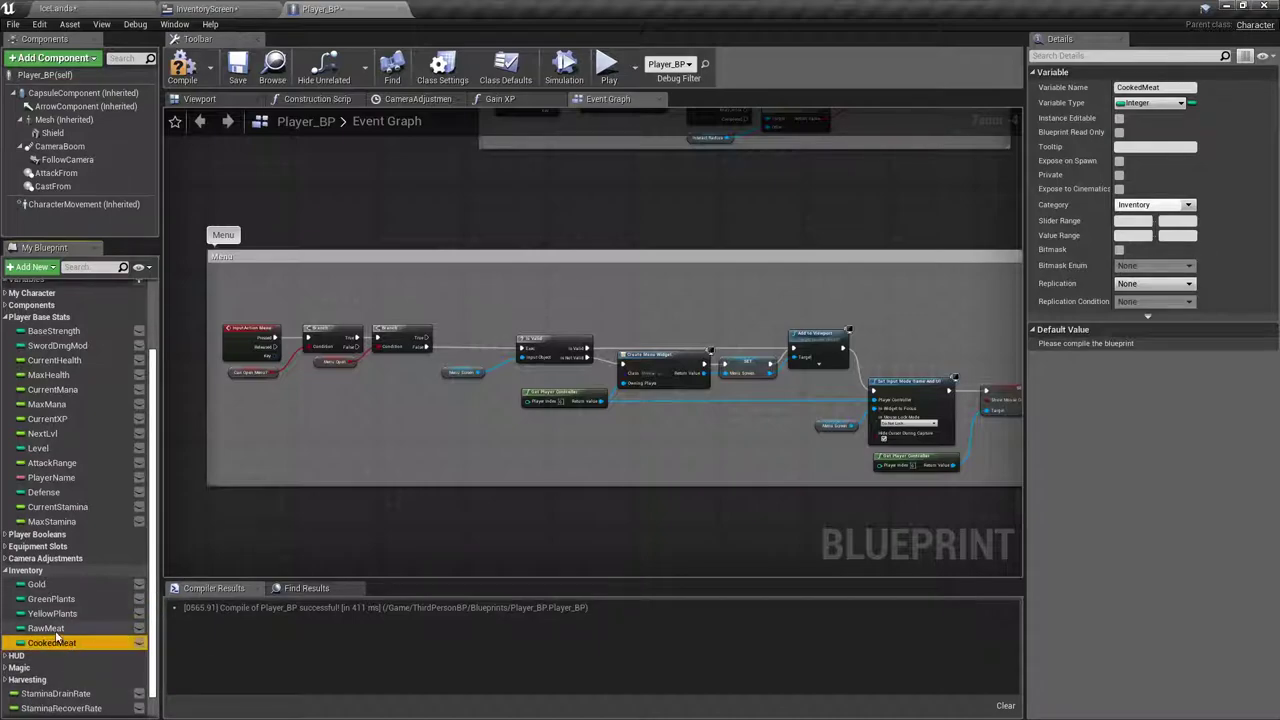
click(46, 628)
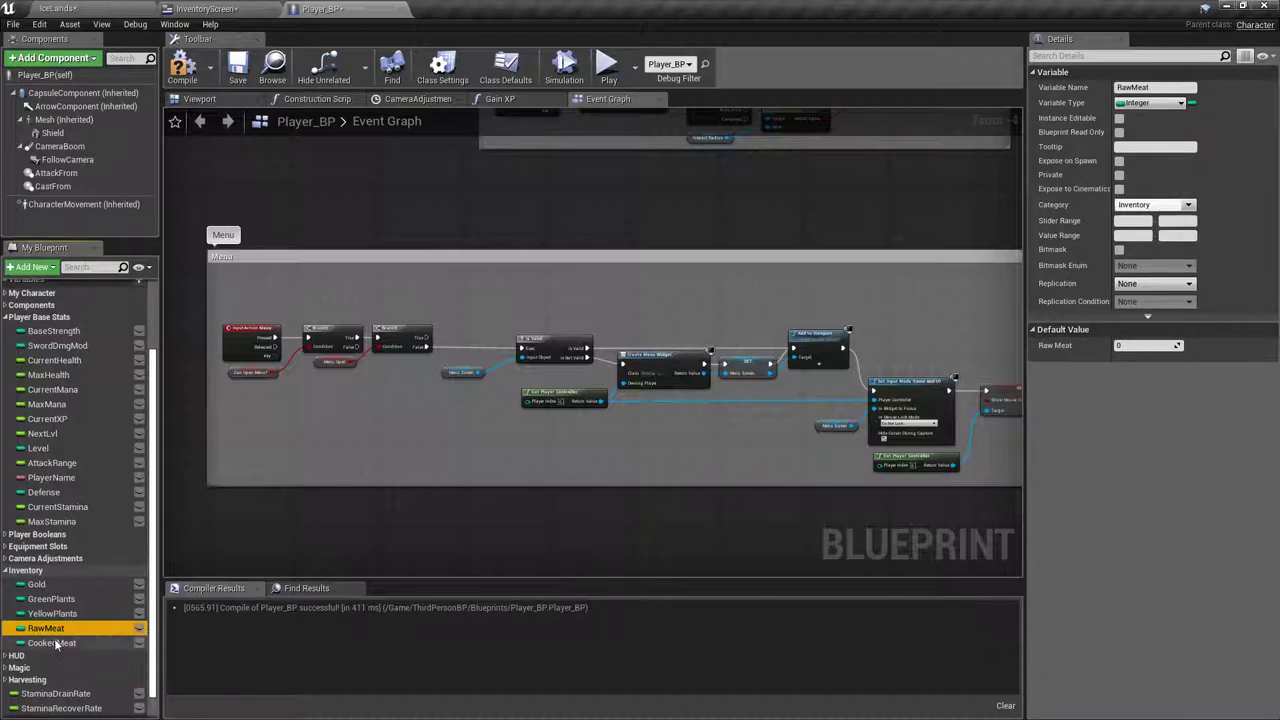
key(F2)
key(Return)
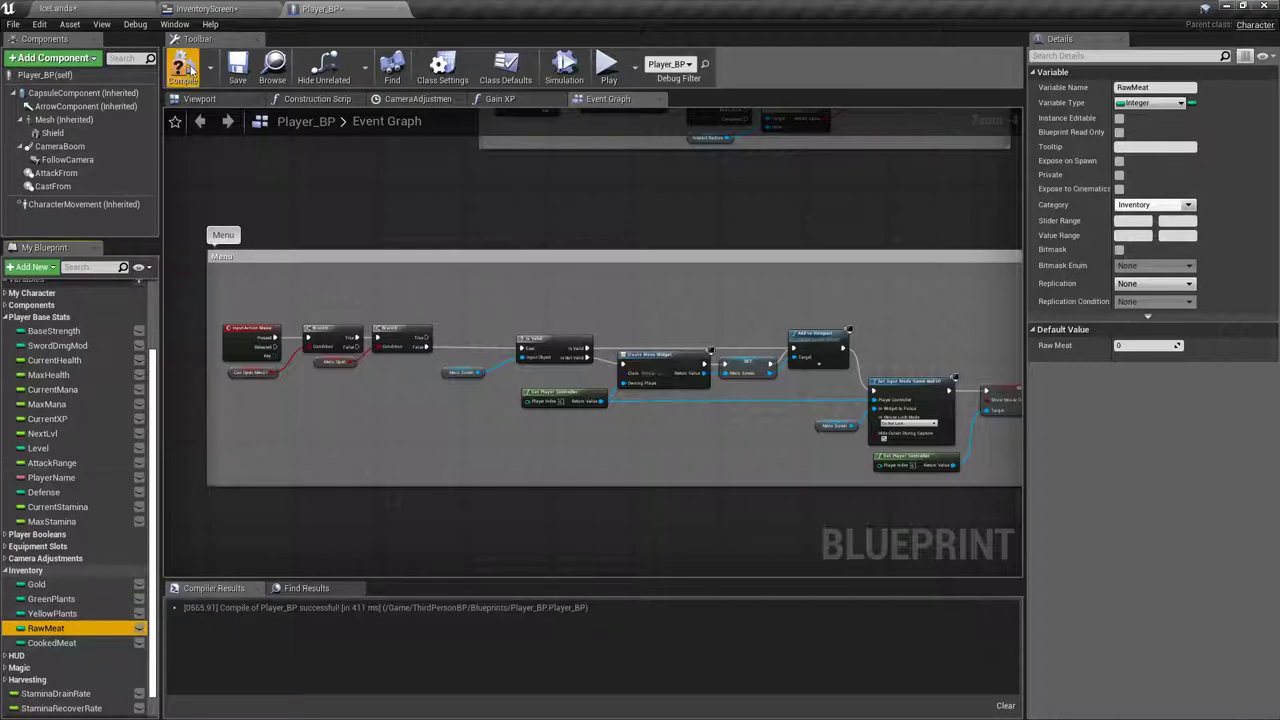
Step: Duplicate YellowPlants into a BlueBerries variable, keeping YellowPlants above it
click(208, 9)
click(320, 9)
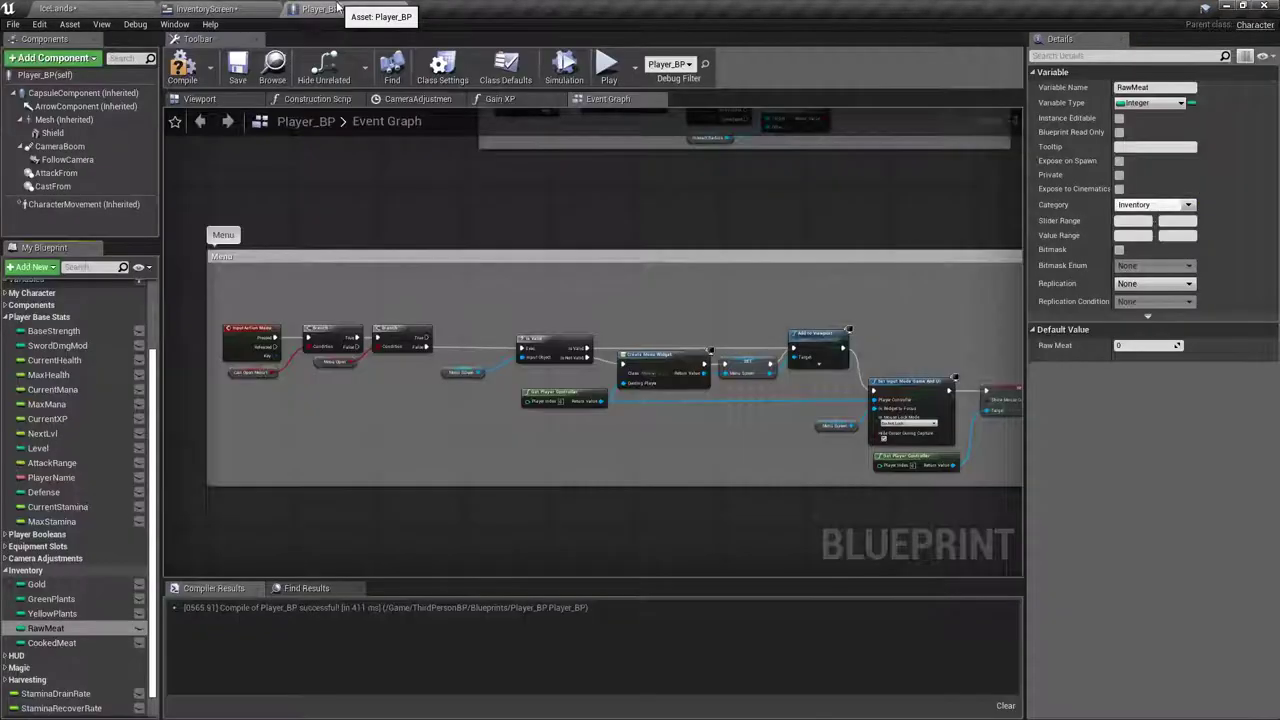
right_click(55, 614)
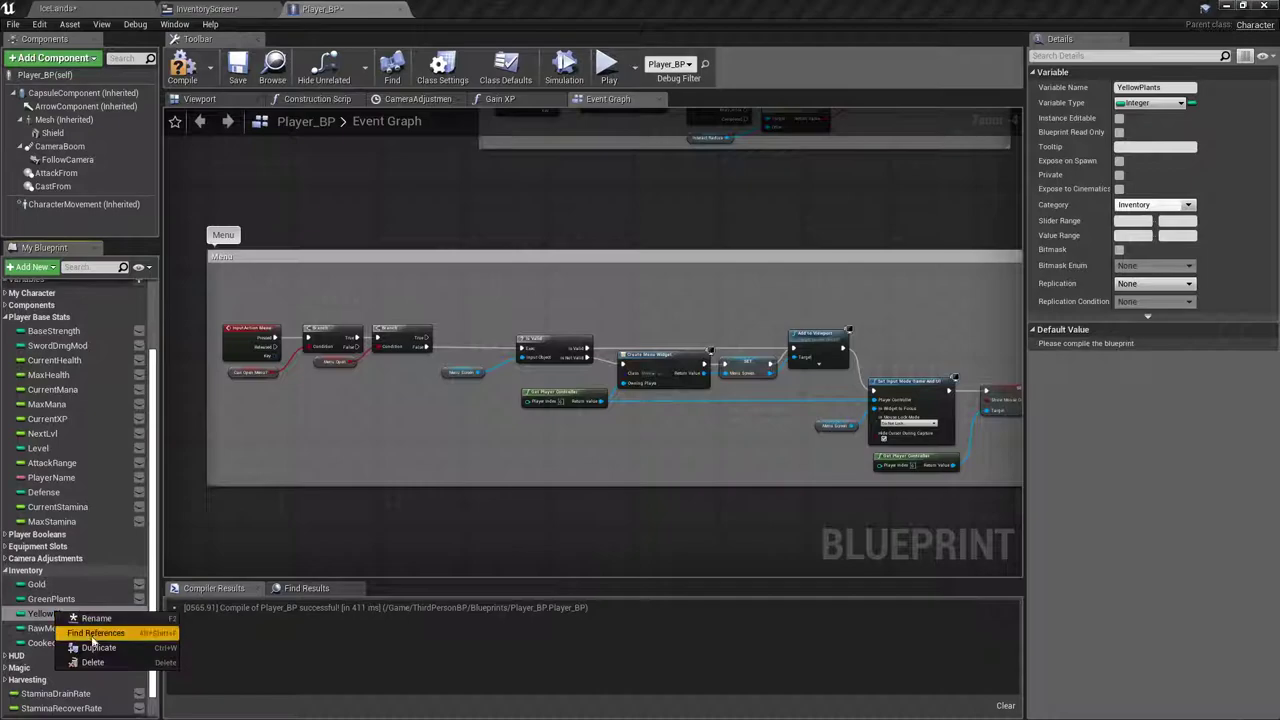
click(95, 650)
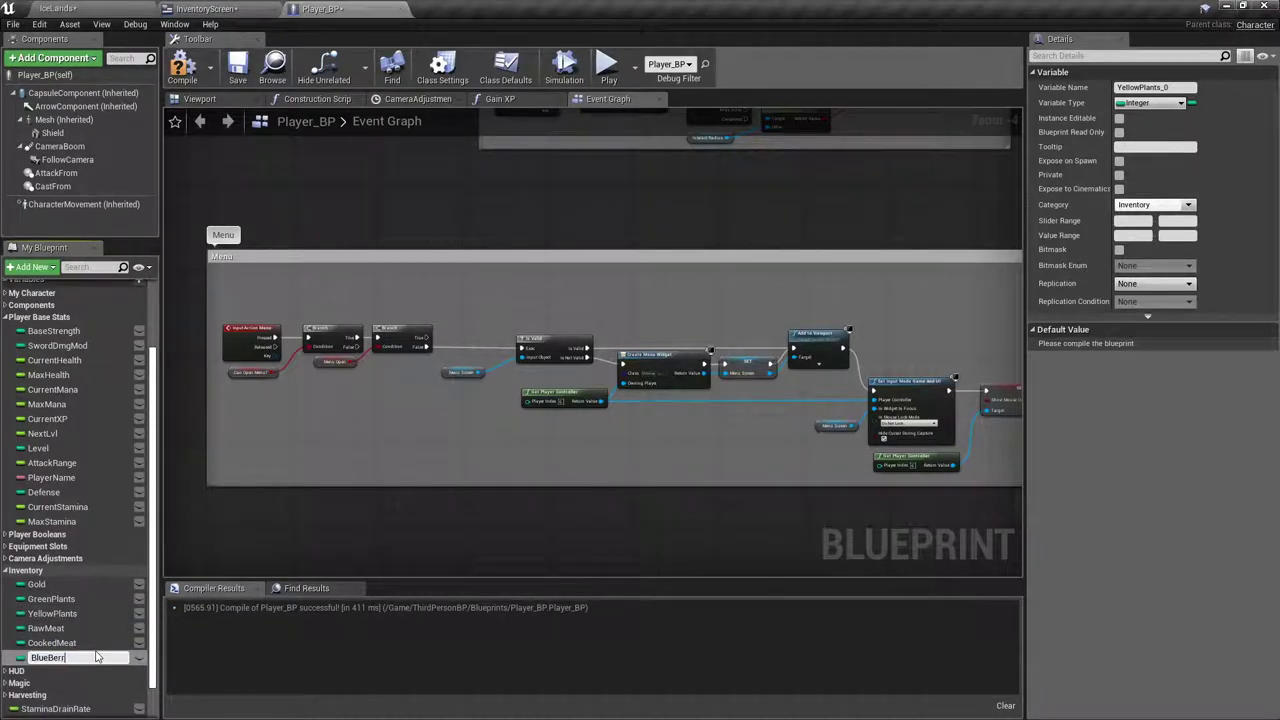
key(Return)
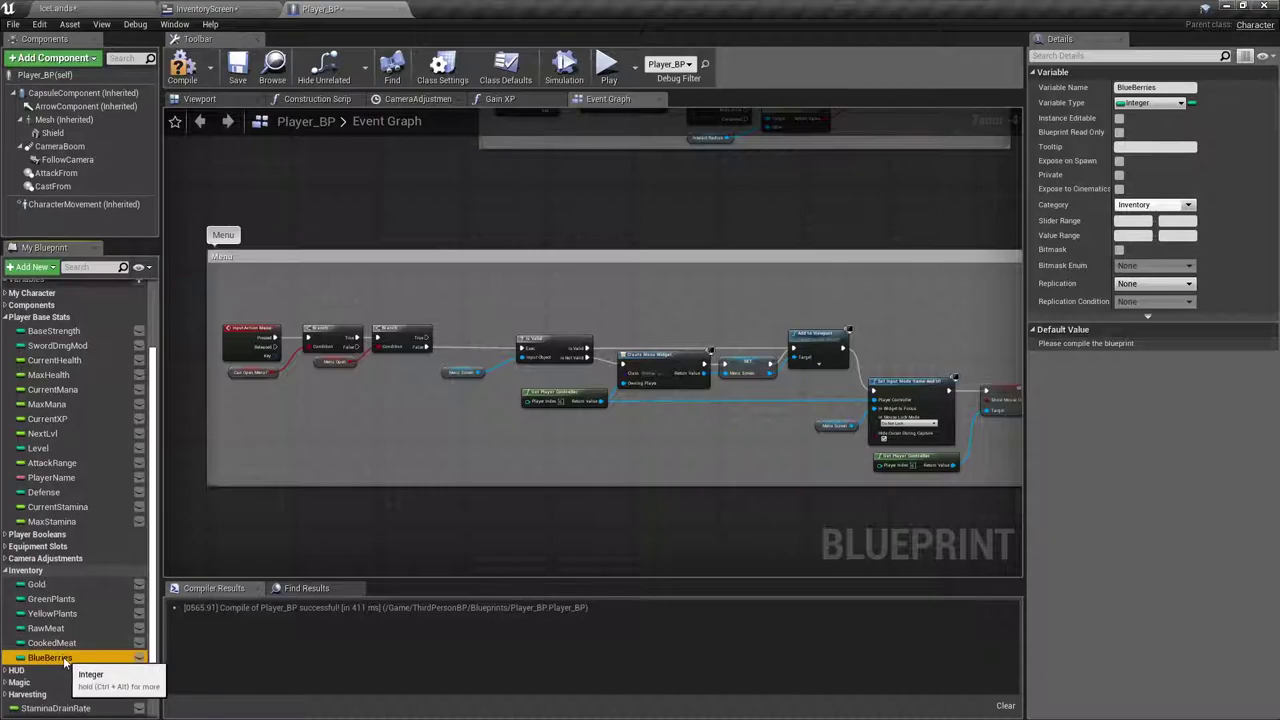
drag(95, 657, 62, 622)
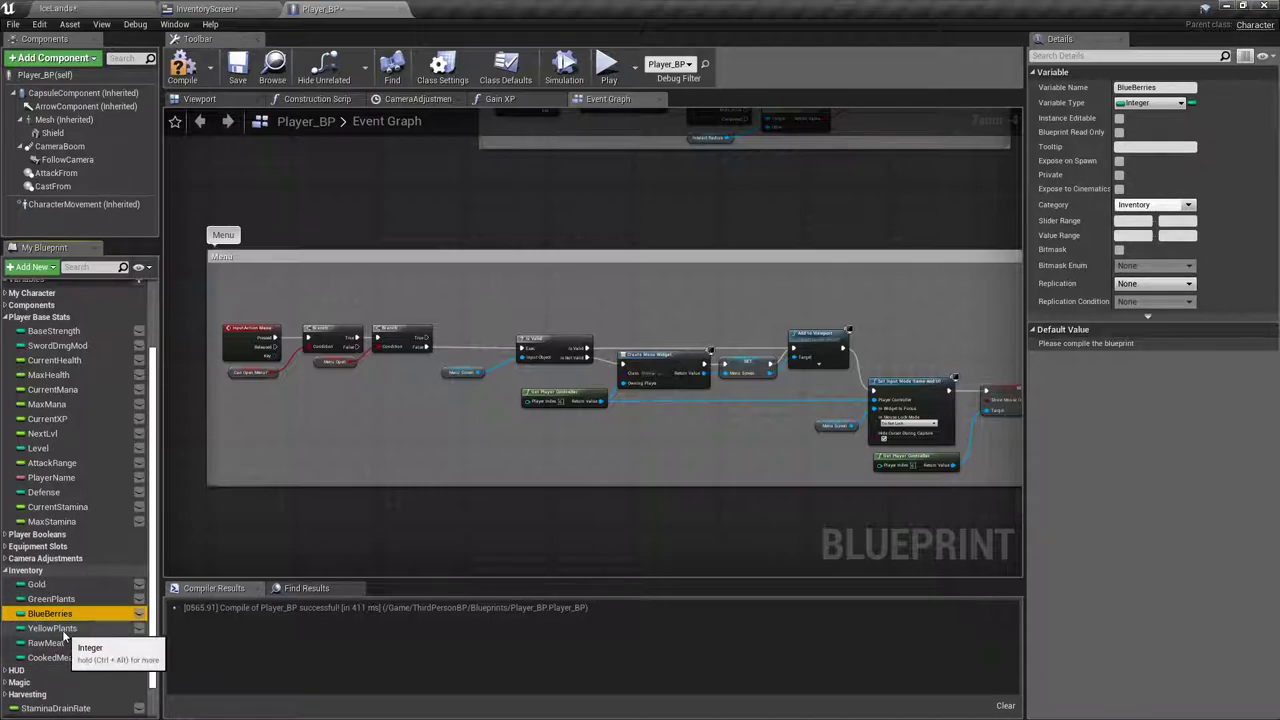
drag(63, 632, 55, 614)
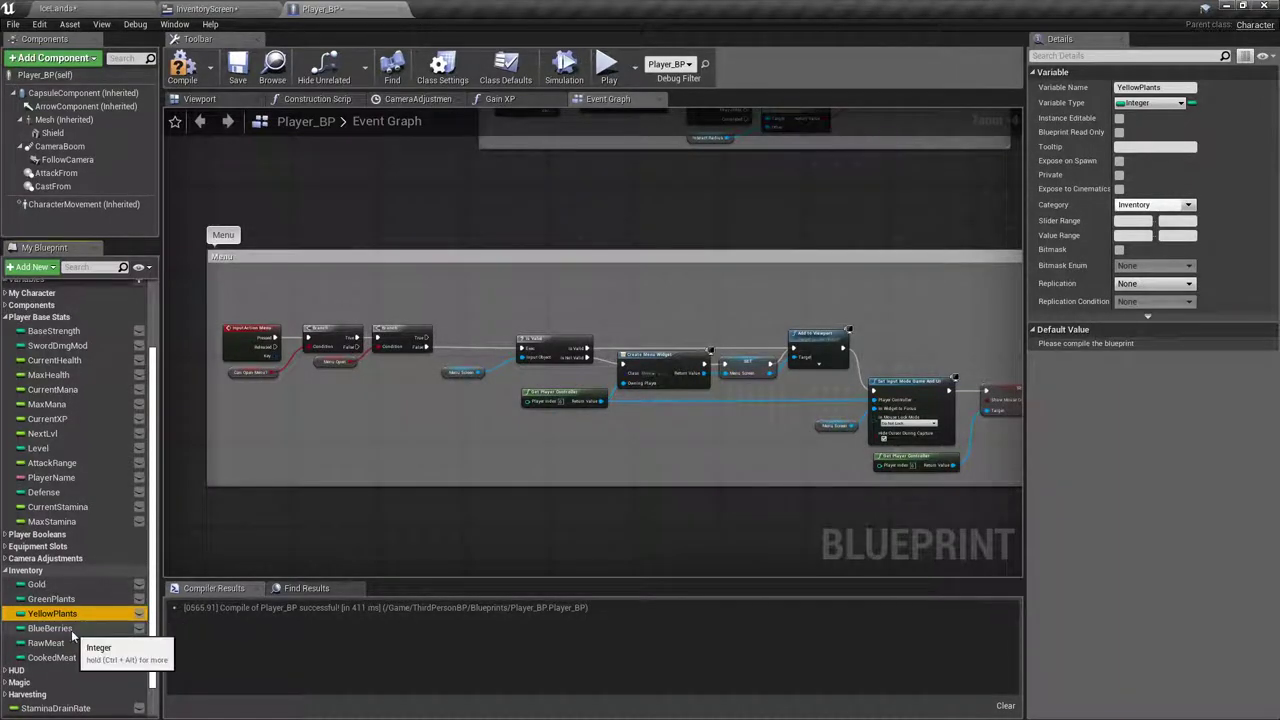
Step: Add LeatherStrips and ArmorKits variables by duplicating CookedMeat and LeatherStrips
click(212, 9)
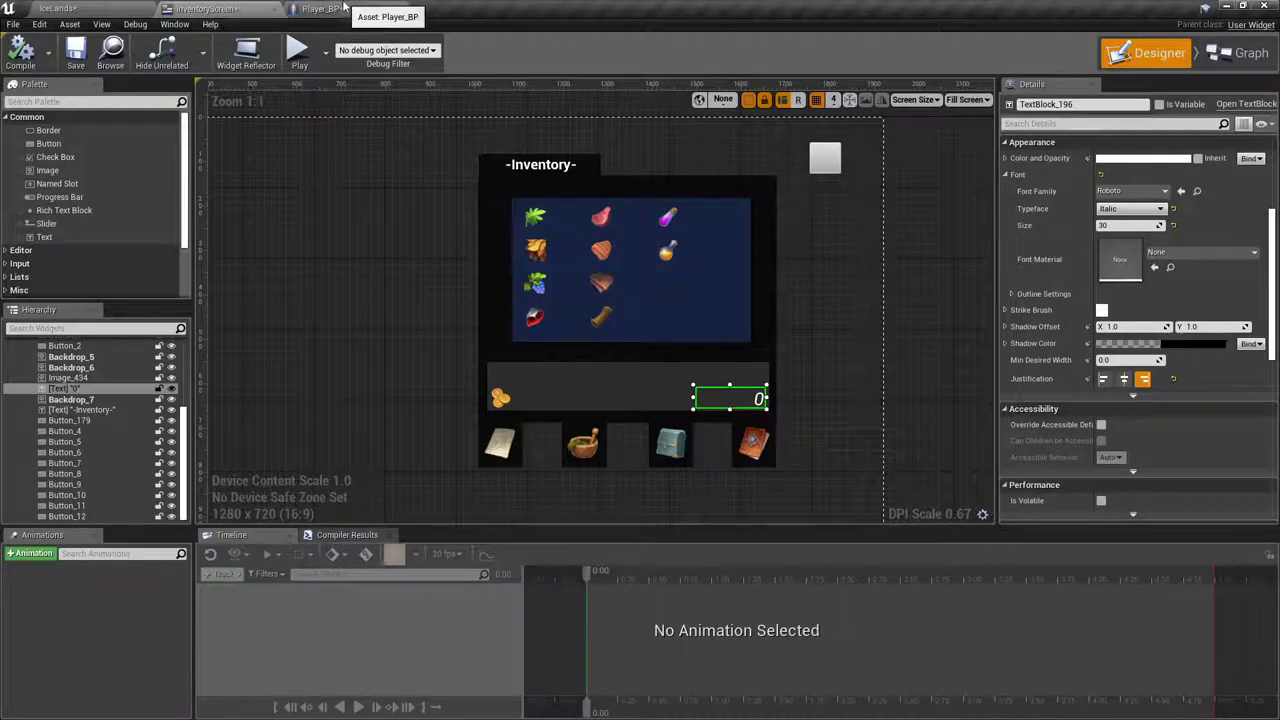
click(343, 8)
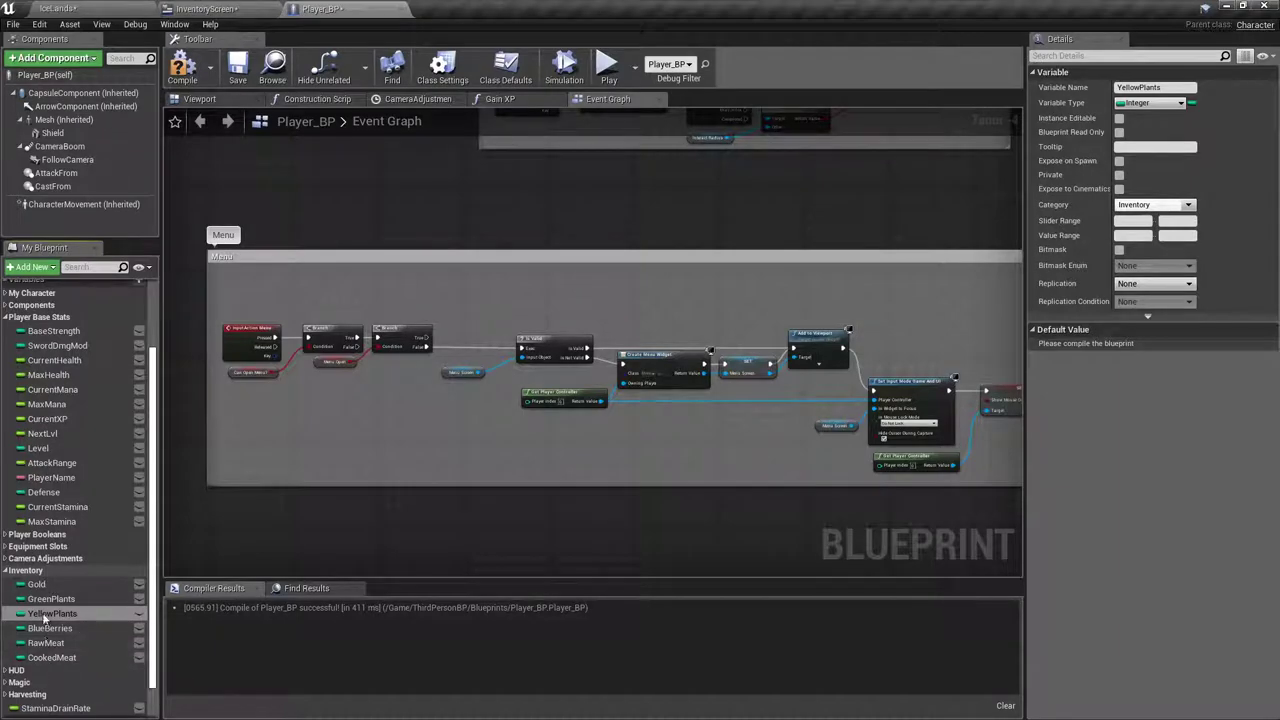
right_click(58, 657)
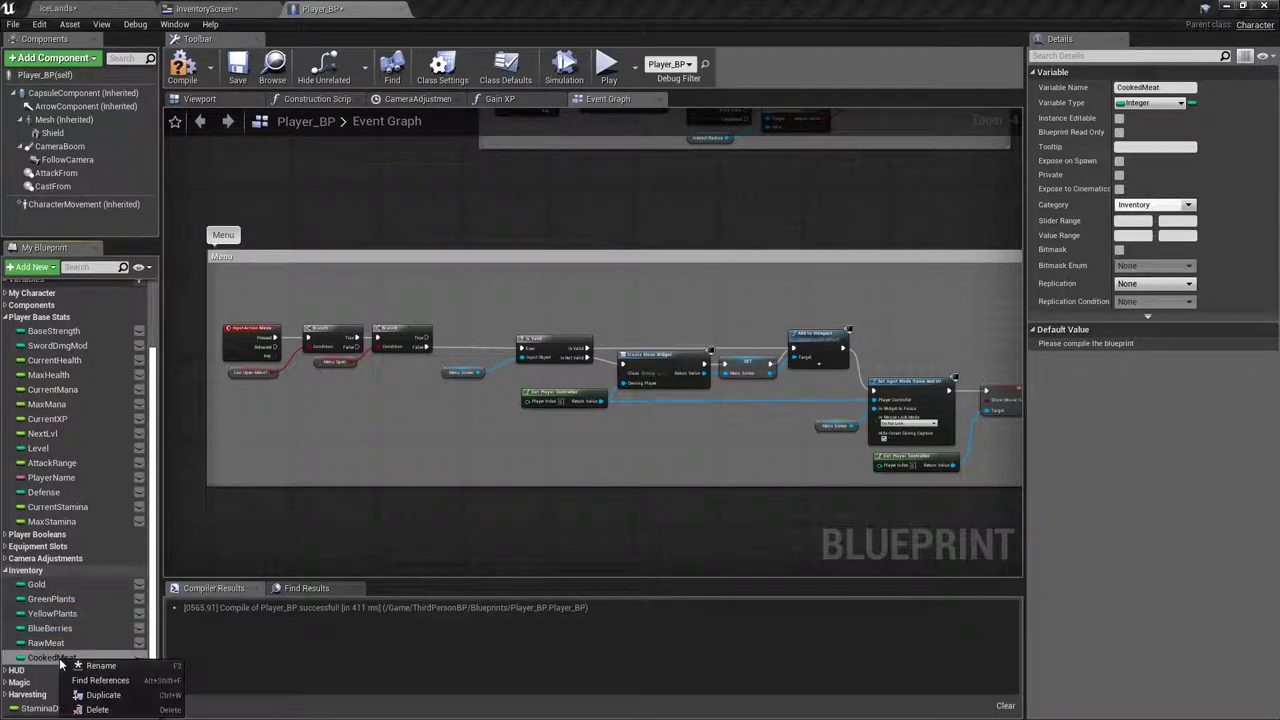
click(112, 695)
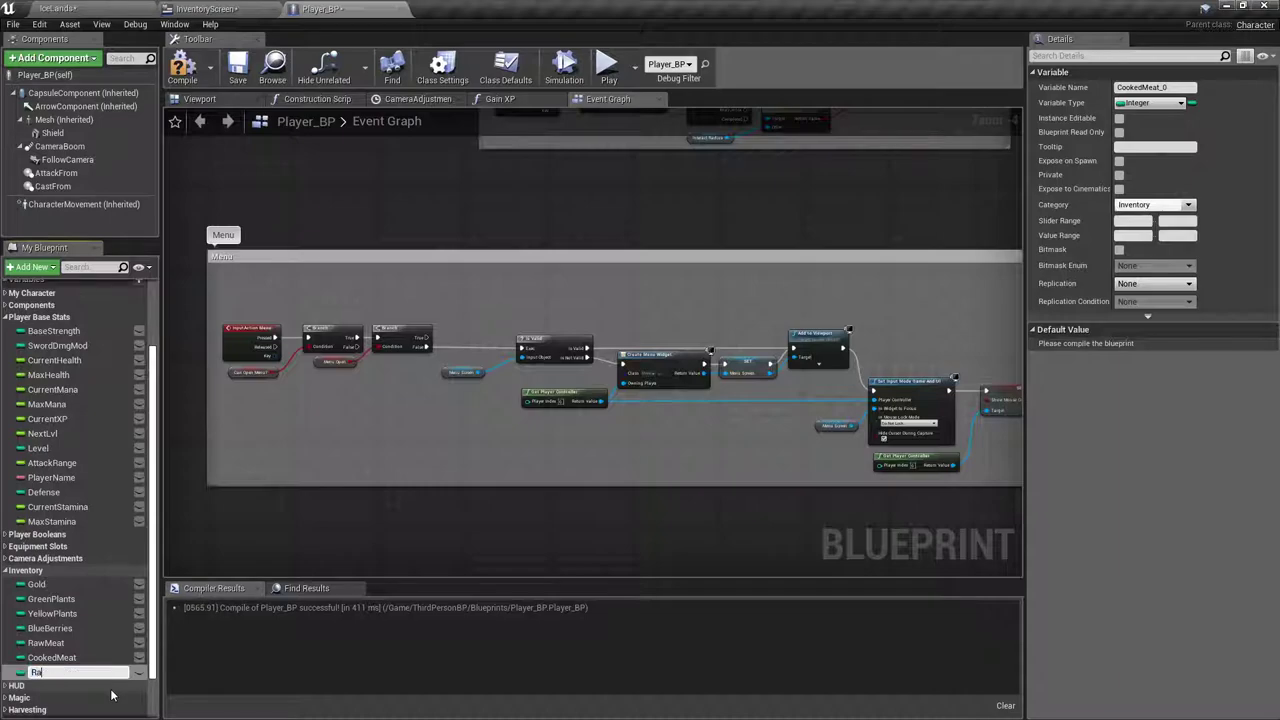
text(R)
key(BackSpace)
text(LeatherStrips)
key(Return)
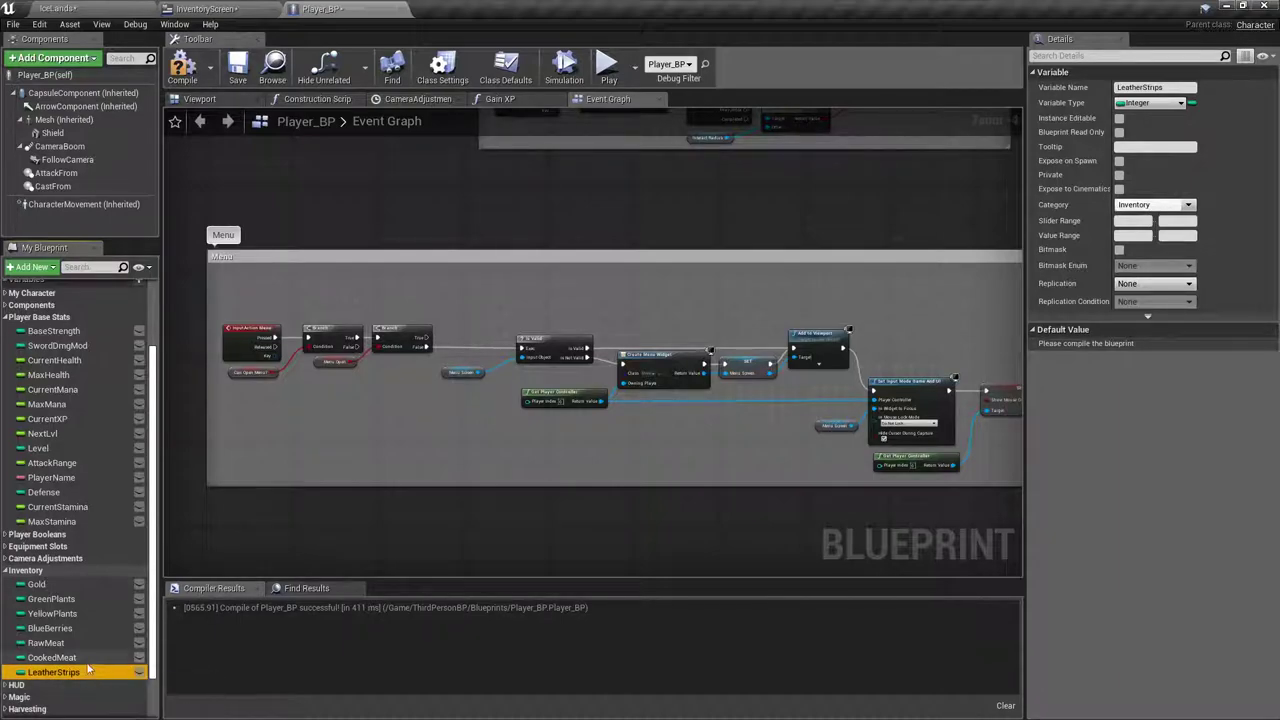
right_click(58, 671)
click(97, 647)
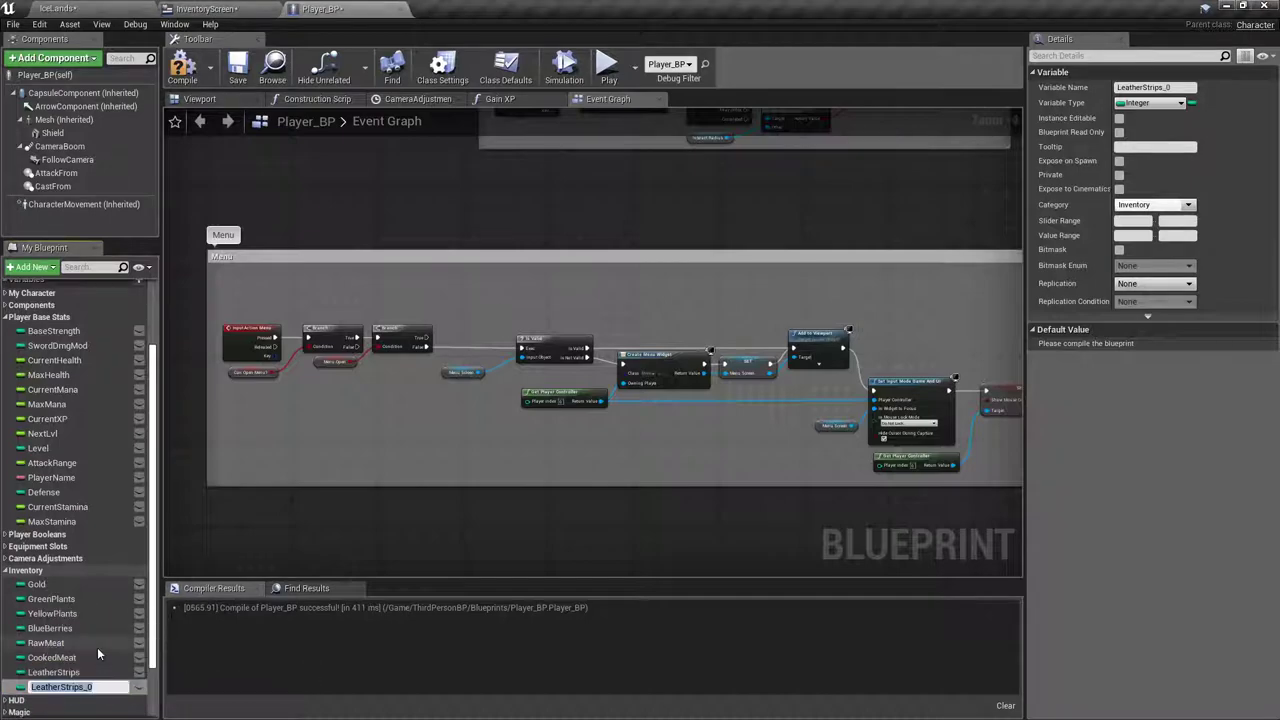
text(ArmorKits)
key(Return)
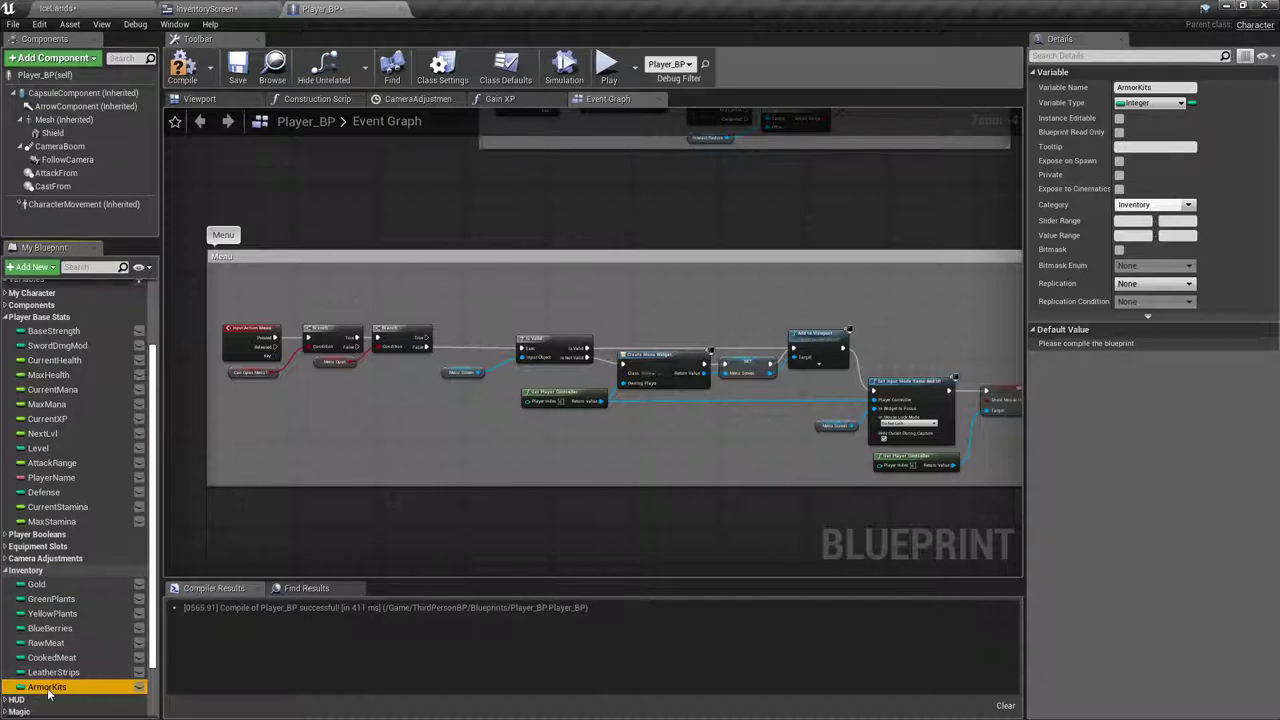
Step: Duplicate ArmorKits into an IronOre variable and compile Player_BP
right_click(50, 690)
click(105, 664)
text(Iron)
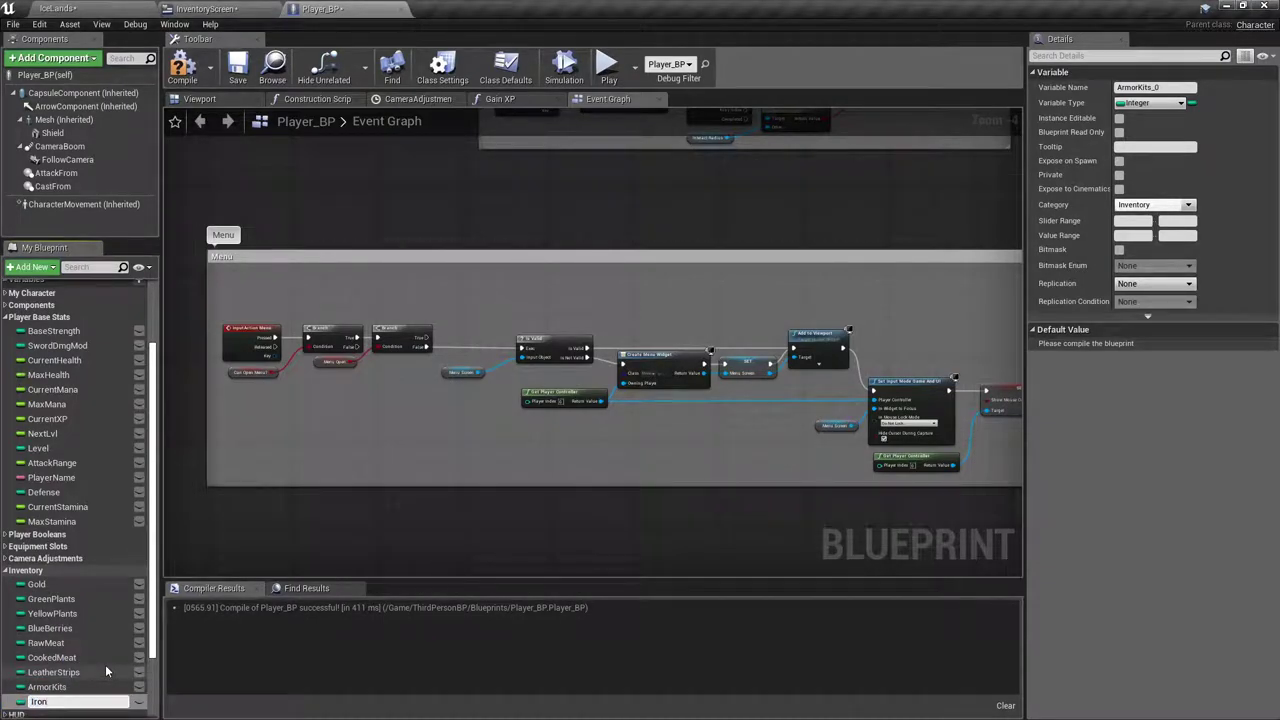
text(Ore)
key(Return)
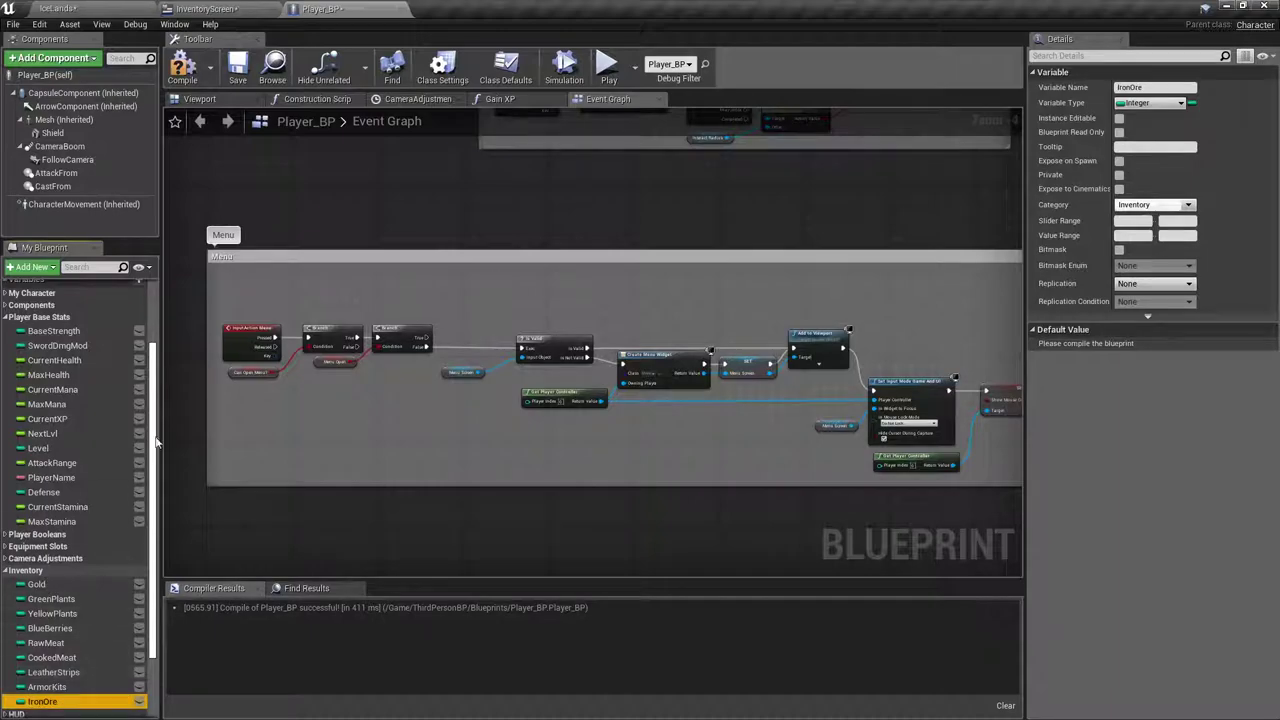
click(180, 72)
click(204, 9)
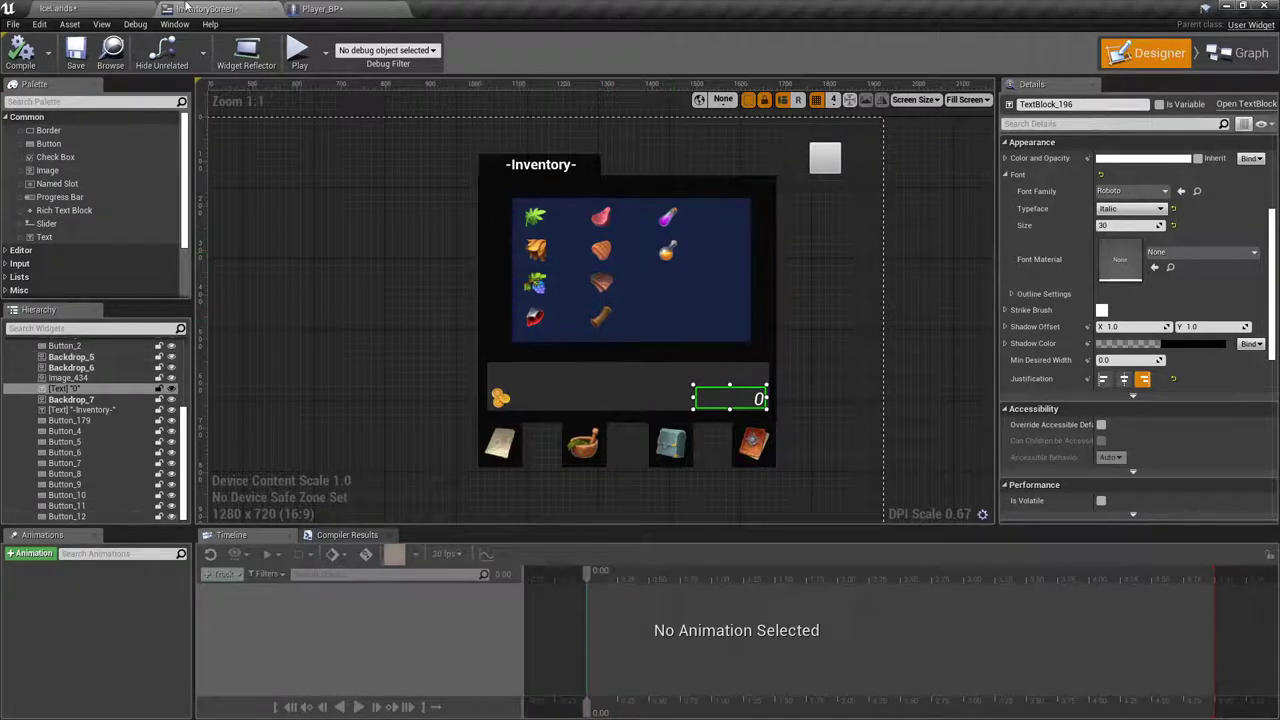
click(325, 8)
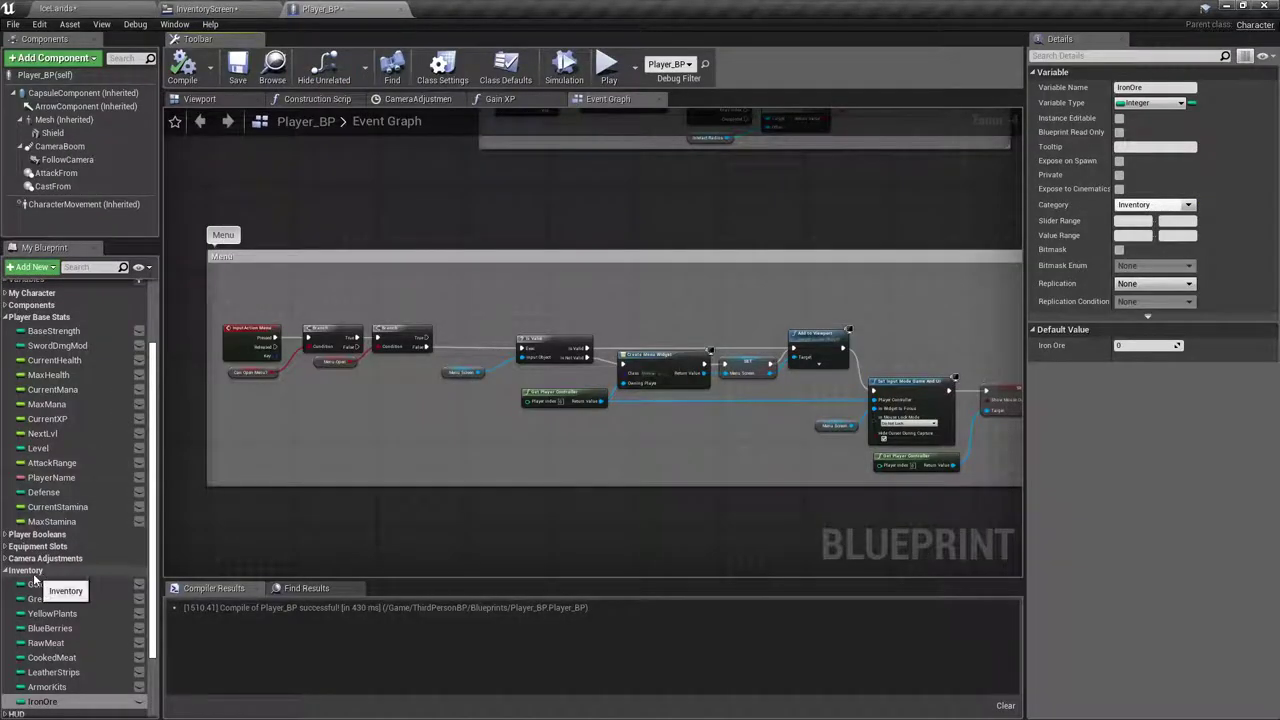
Step: Add HealthPotion and ManaPotion variables by duplicating IronOre and HealthPotion
right_click(62, 701)
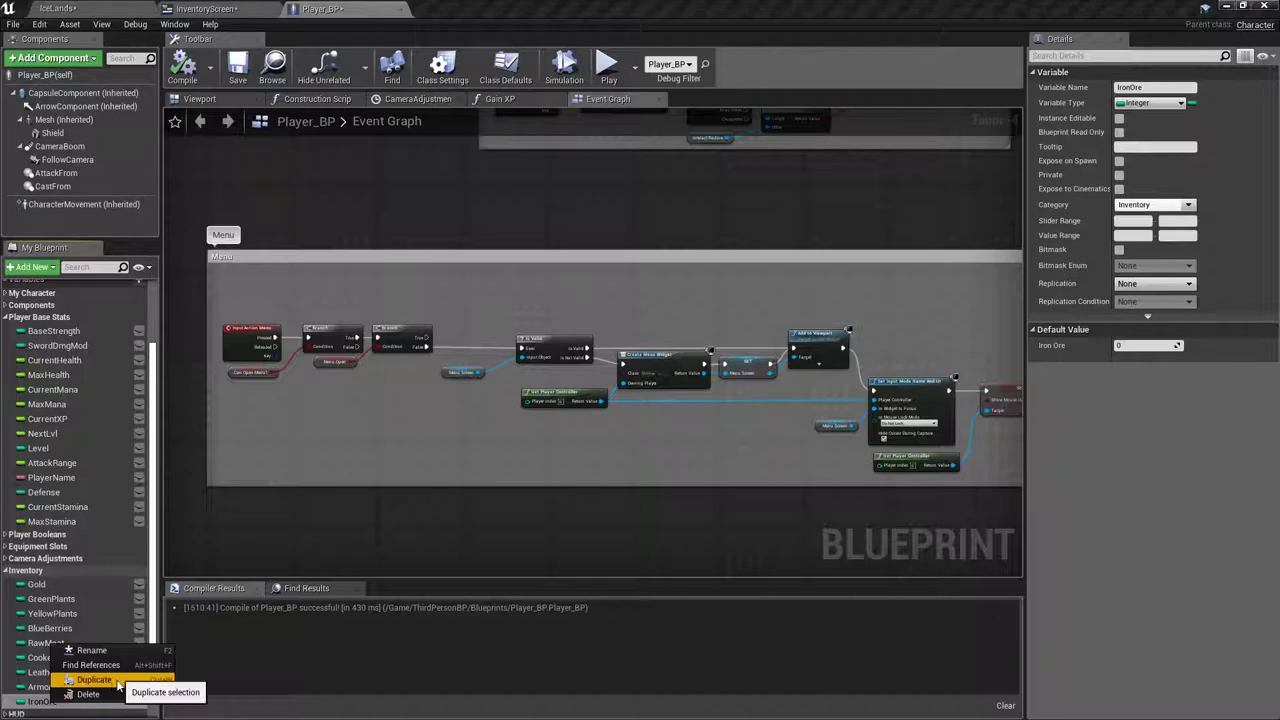
click(86, 681)
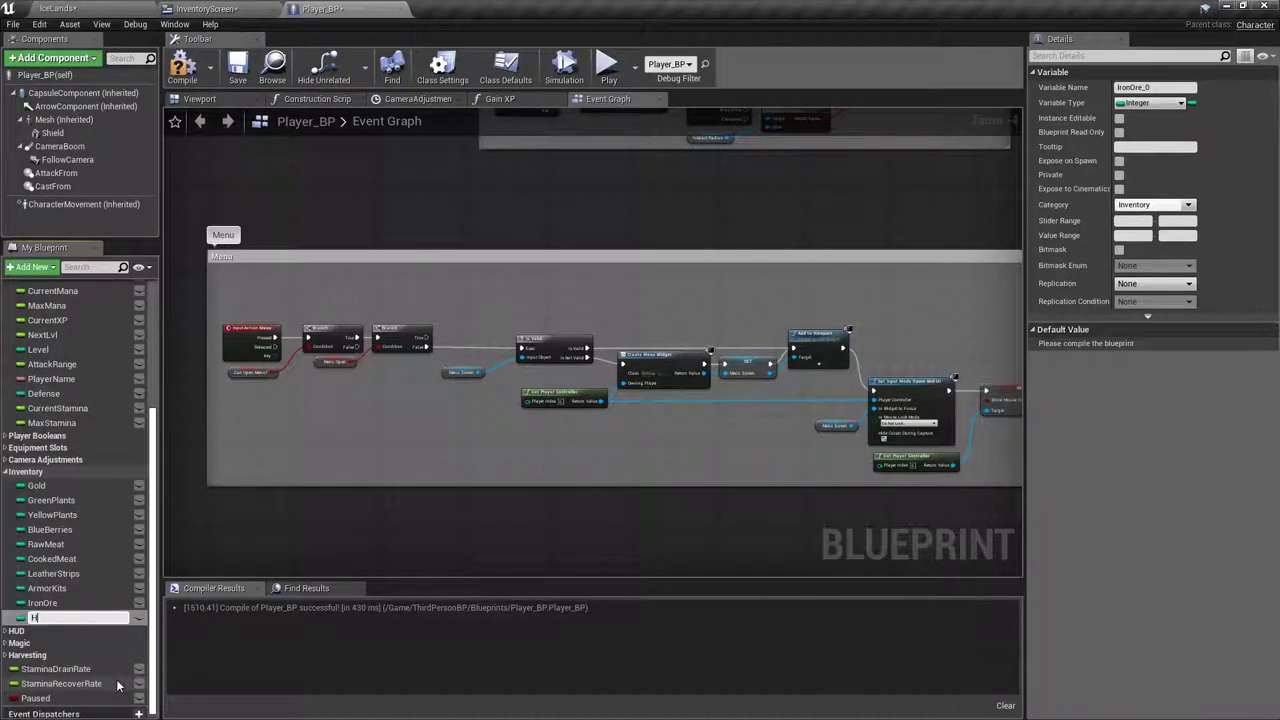
text(HealthPotion)
key(Return)
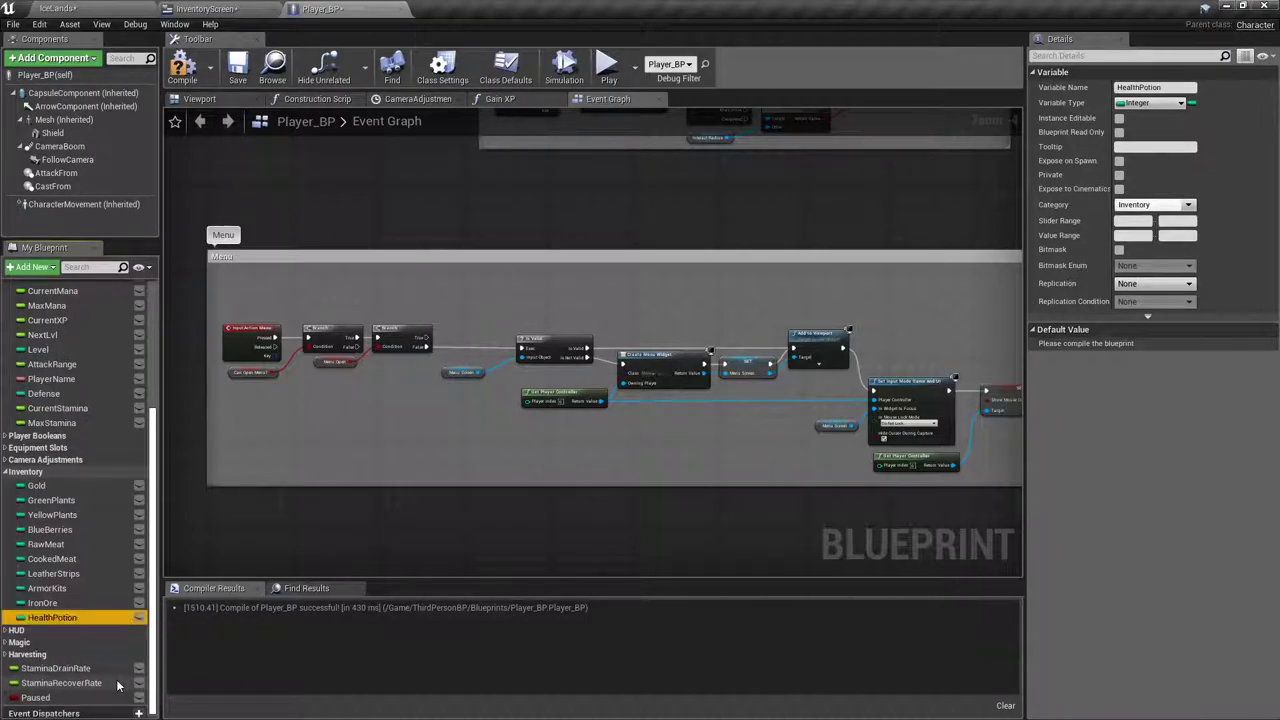
right_click(58, 620)
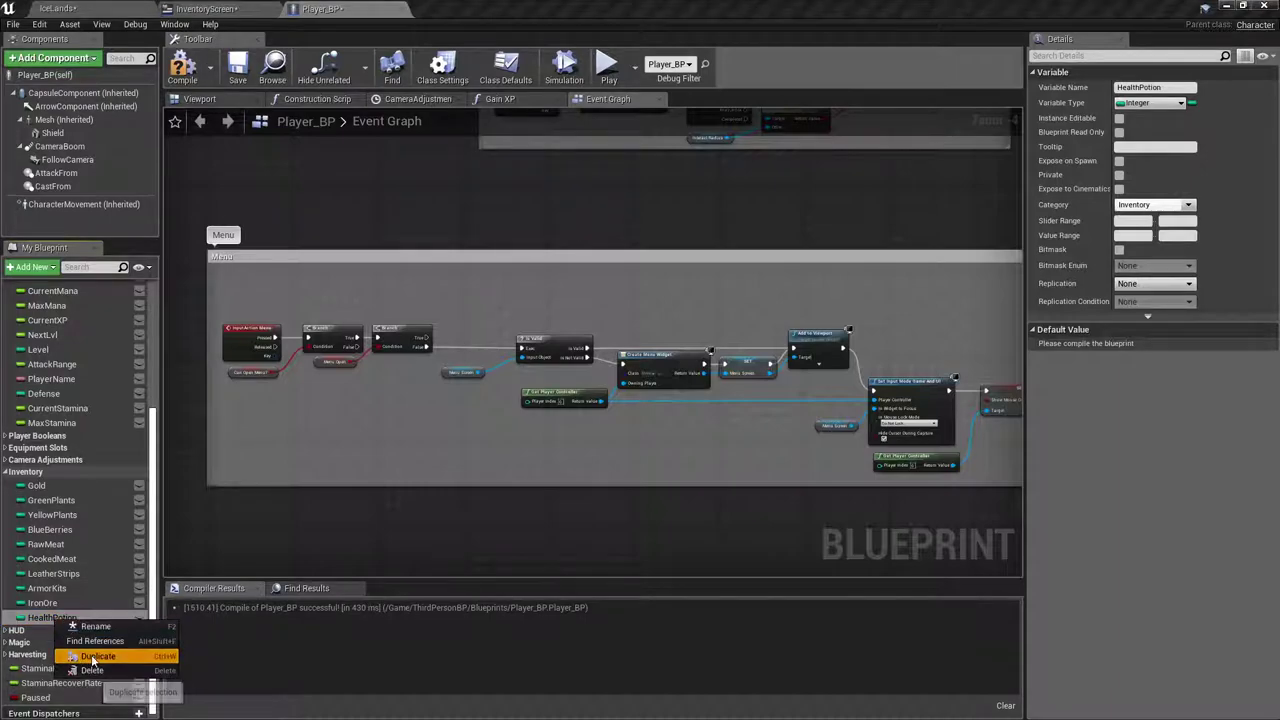
click(91, 654)
text(Mana)
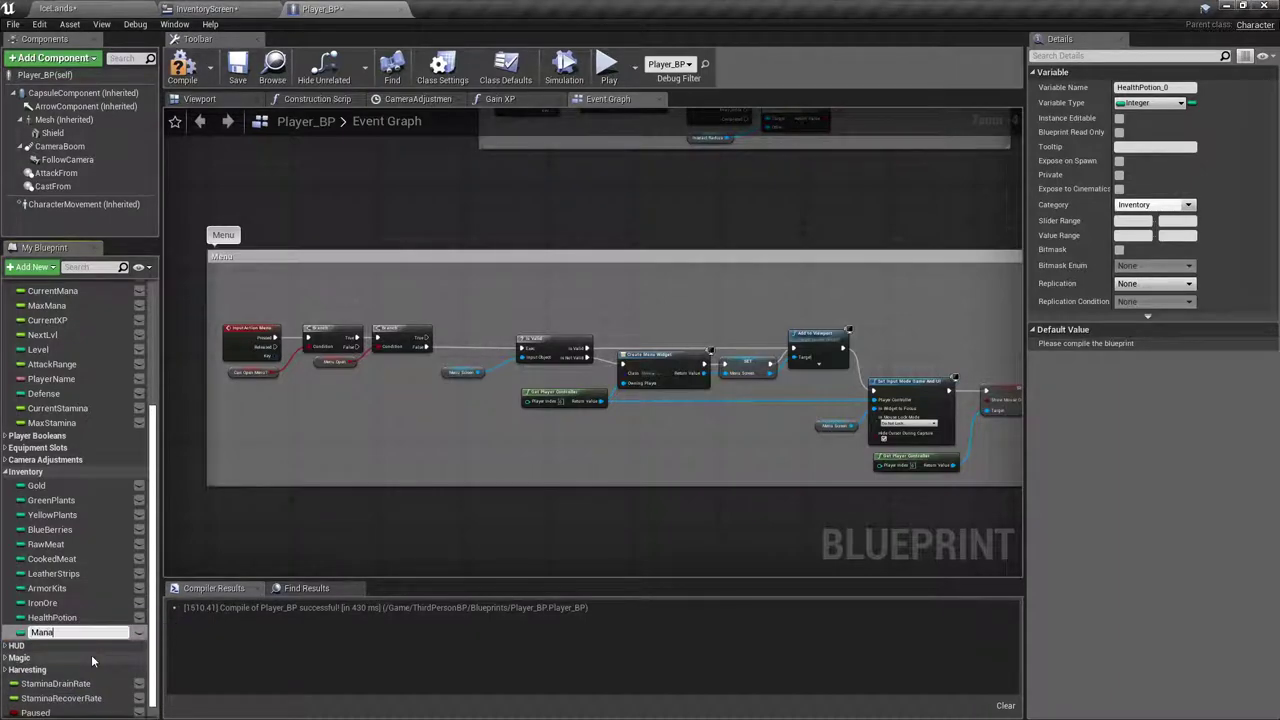
text(Potion)
key(Return)
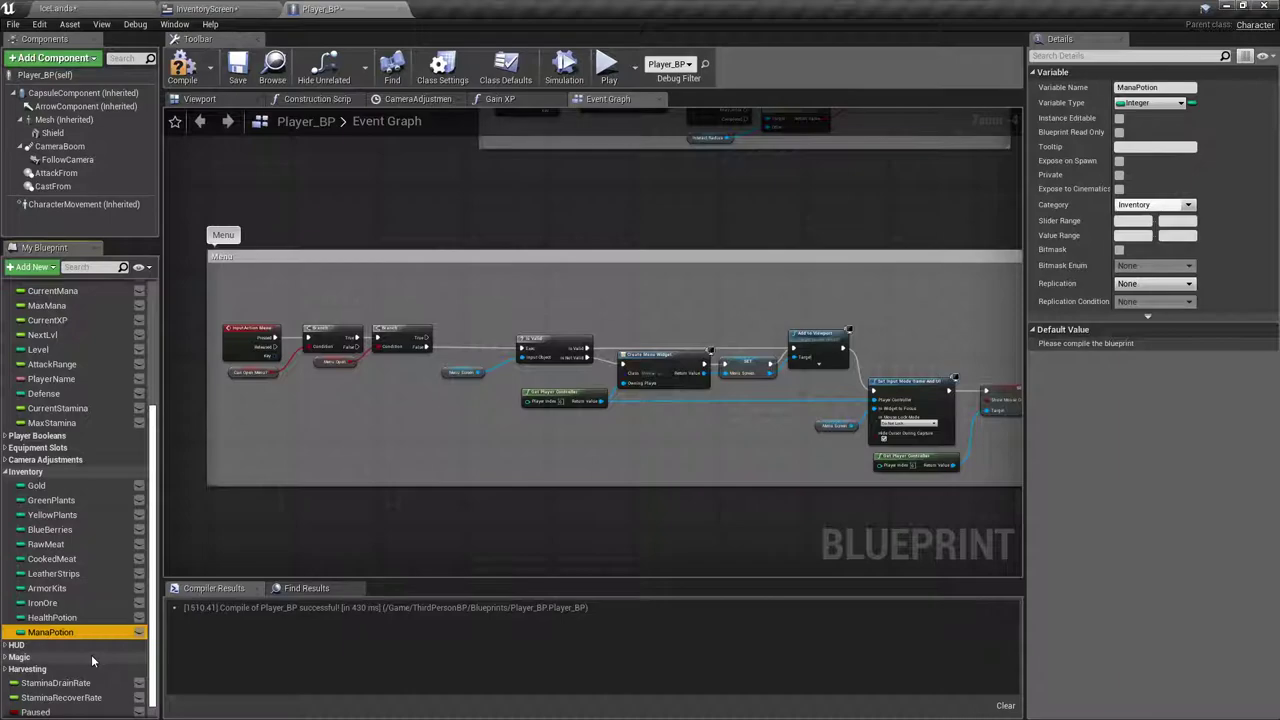
Step: Compile Player_BP and save all modified assets with Save Selected
click(182, 68)
click(207, 8)
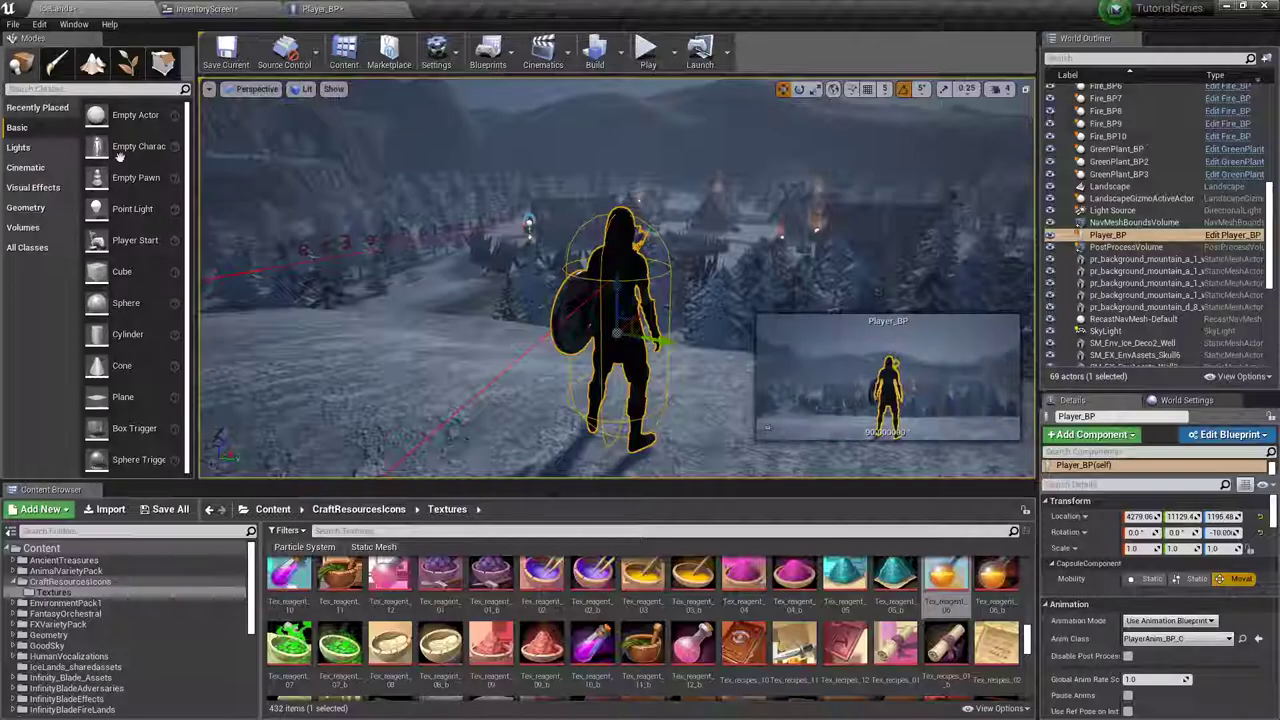
click(165, 509)
click(760, 488)
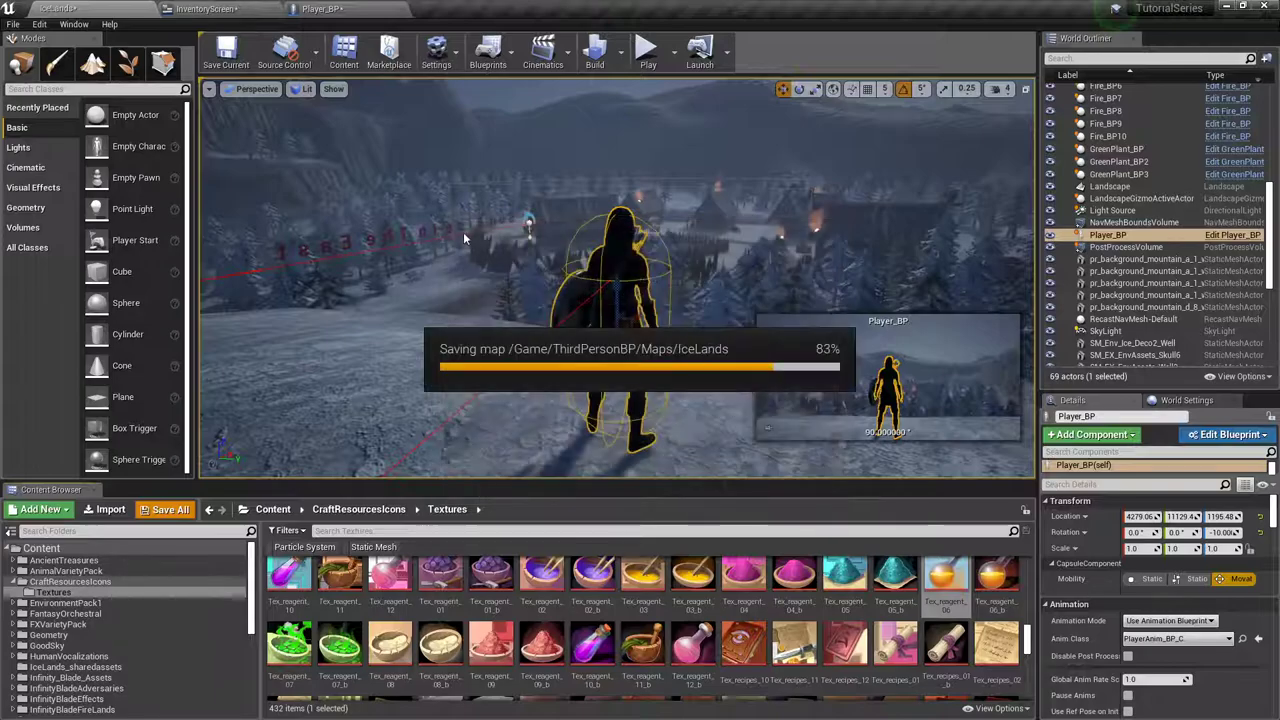
Step: Drop a new text block onto the inventory grid, change its font size, and enable Size To Content
click(205, 8)
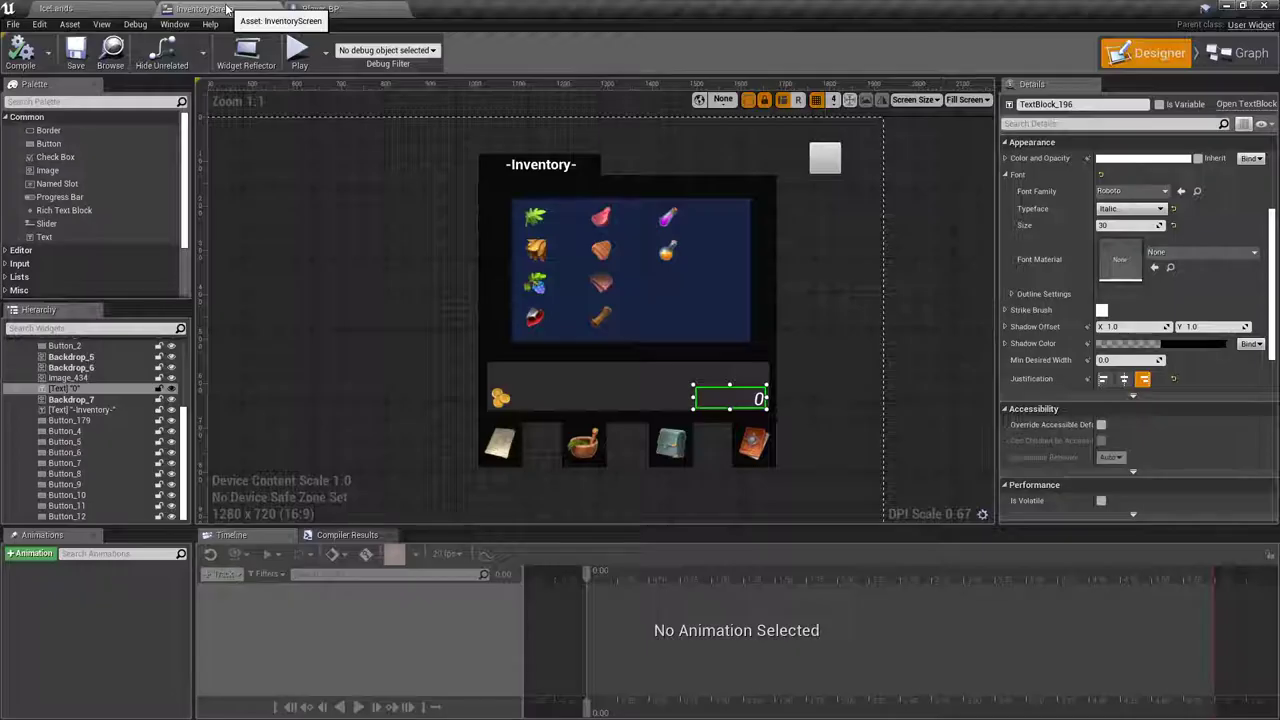
scroll(566, 250, up, 4)
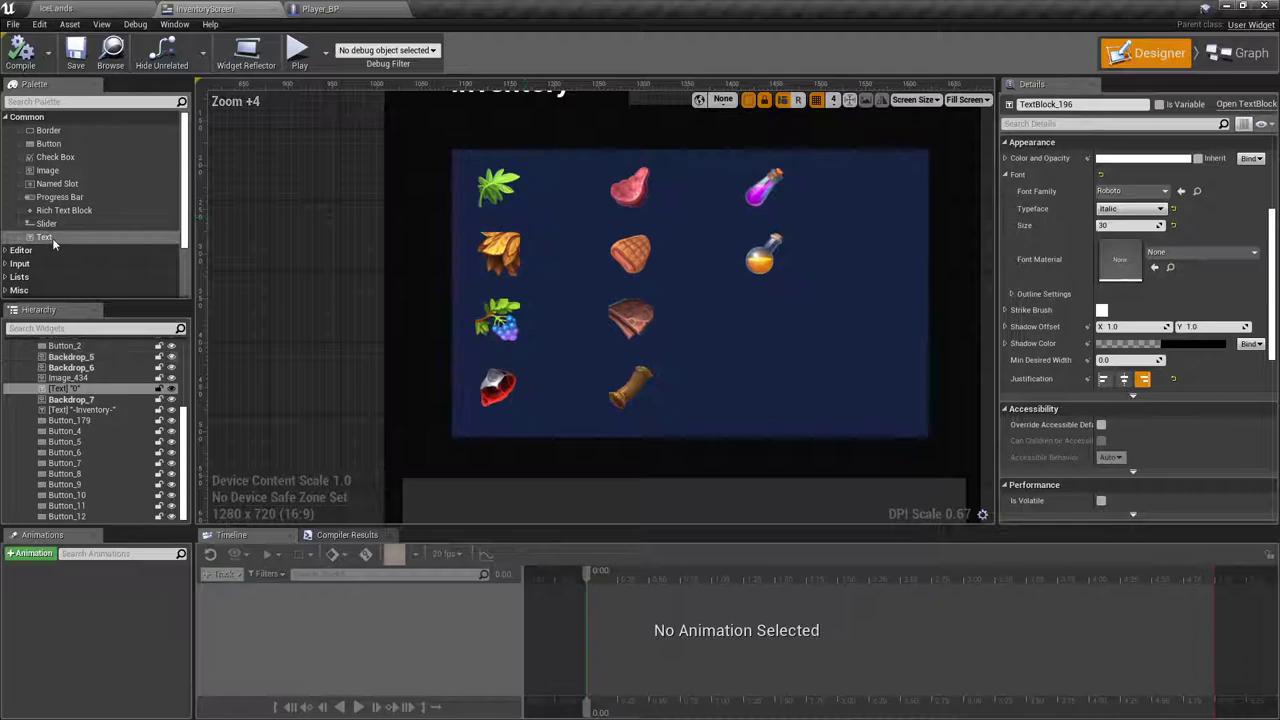
drag(44, 237, 560, 214)
scroll(1133, 226, up, 3)
click(1130, 332)
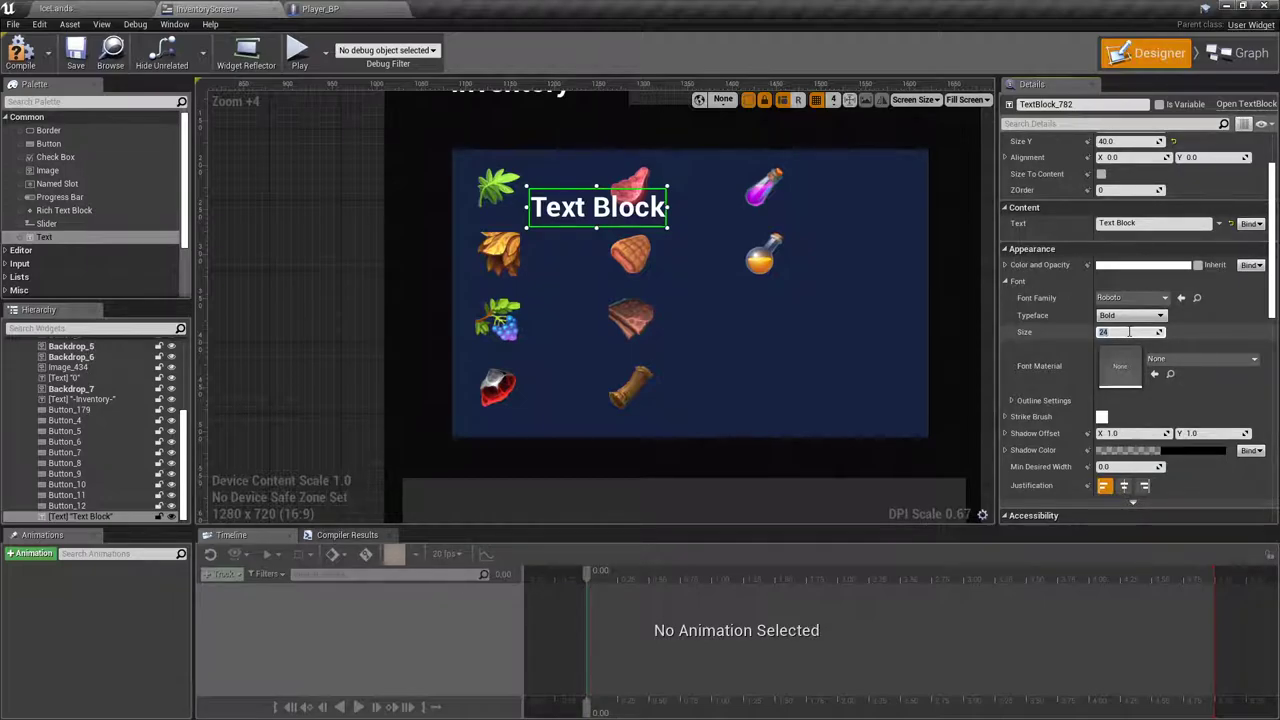
key(Return)
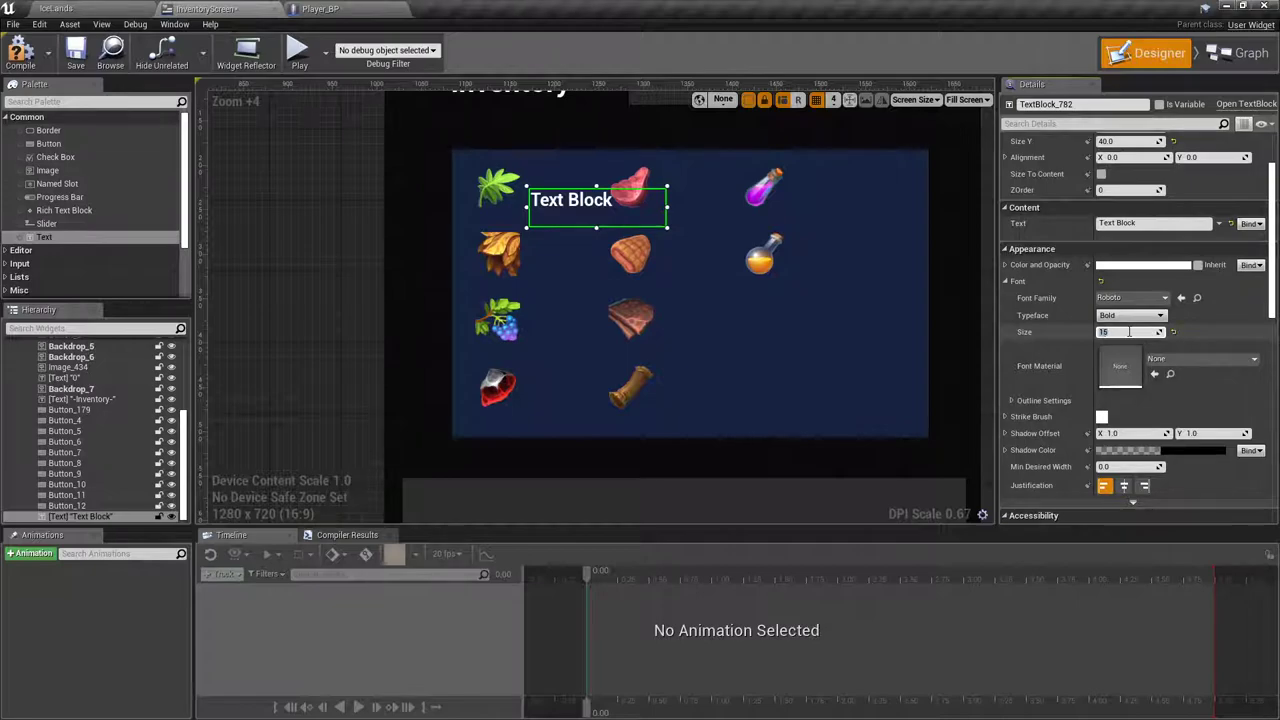
click(1101, 174)
Step: Replace the text block's content with 'X'
click(1114, 223)
key(ctrl+a)
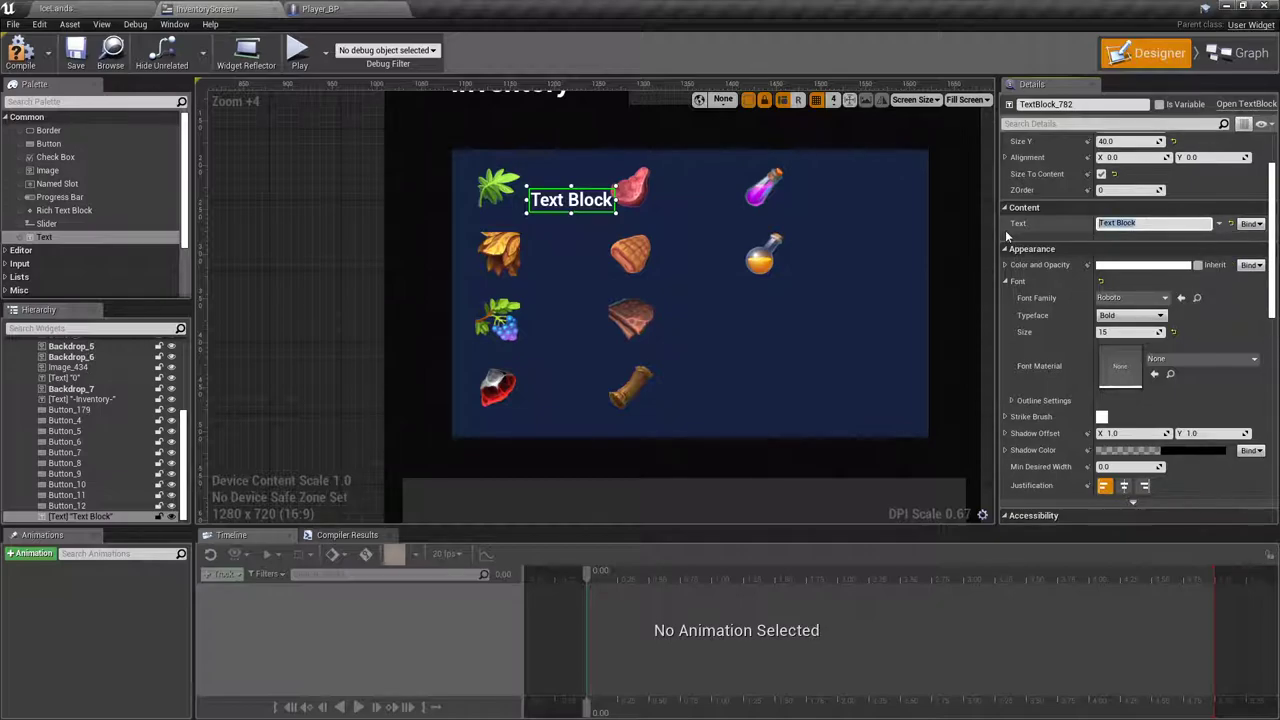
text(X)
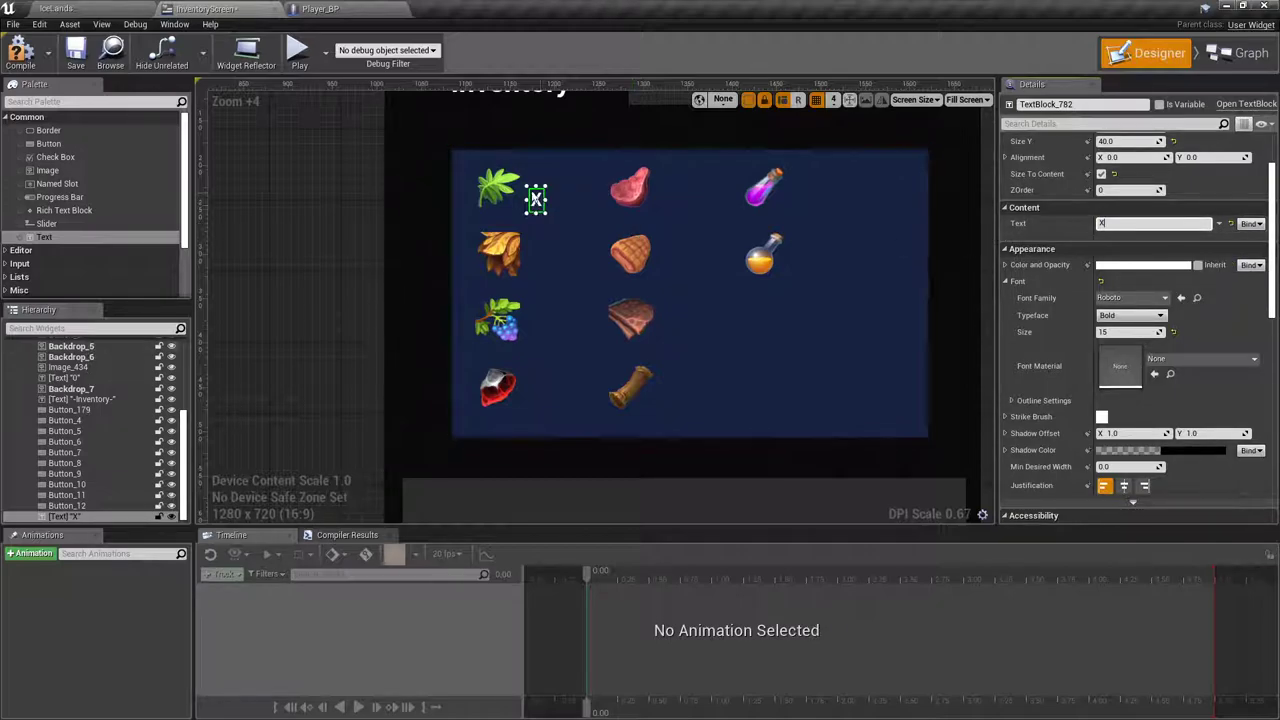
scroll(650, 200, up, 5)
right_drag(572, 182, 684, 218)
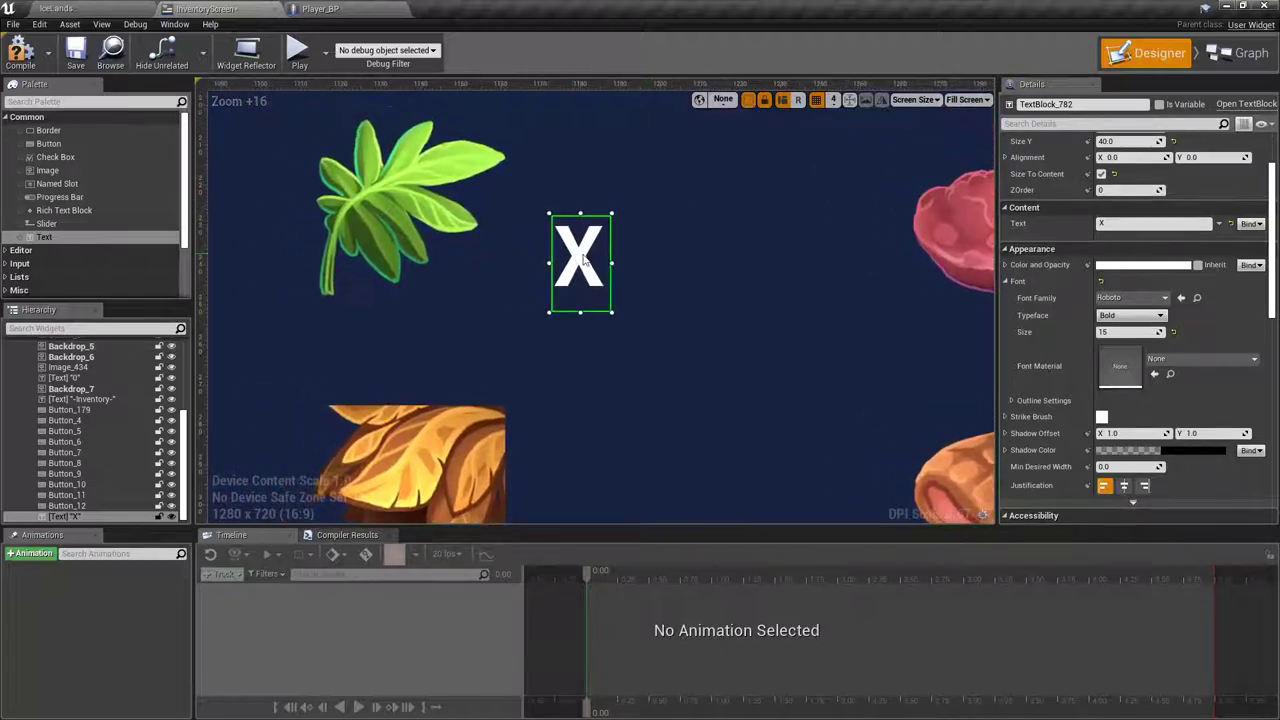
Step: Make the X label Italic at size 15 and position it beside the leaf item
click(1143, 318)
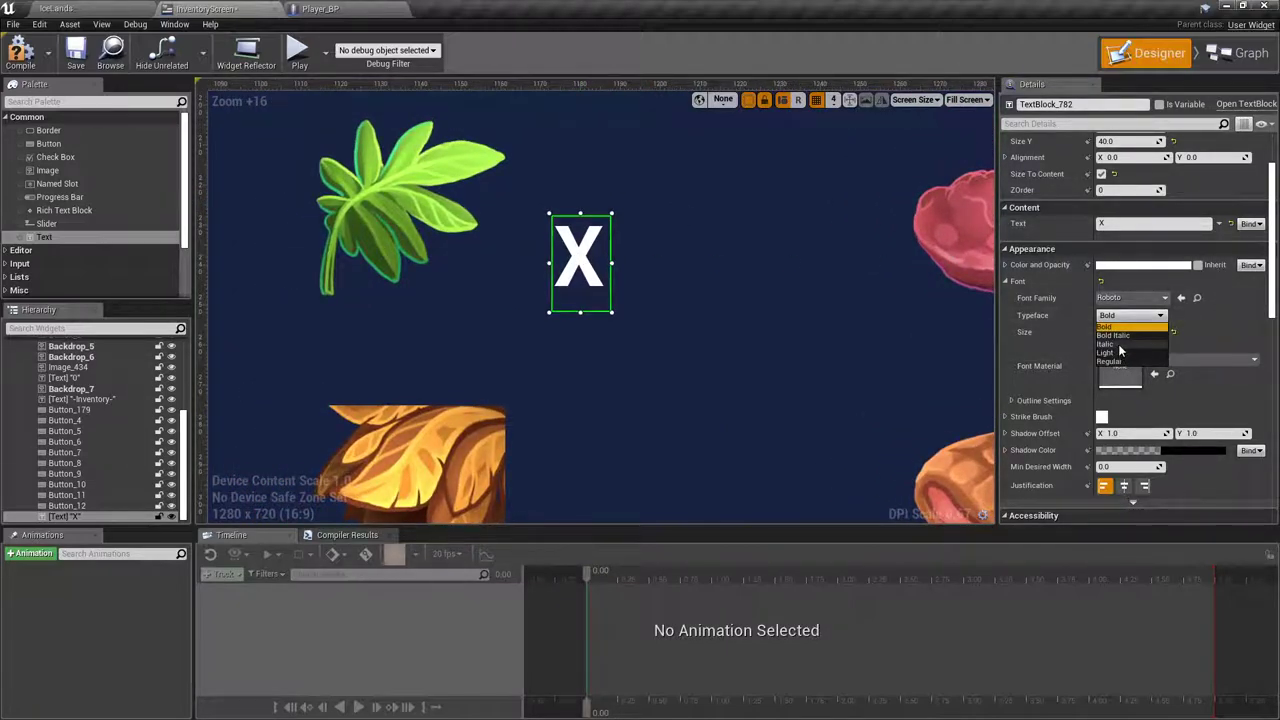
click(1118, 344)
scroll(765, 300, down, 5)
click(1150, 335)
text(10)
key(Return)
scroll(753, 293, down, 9)
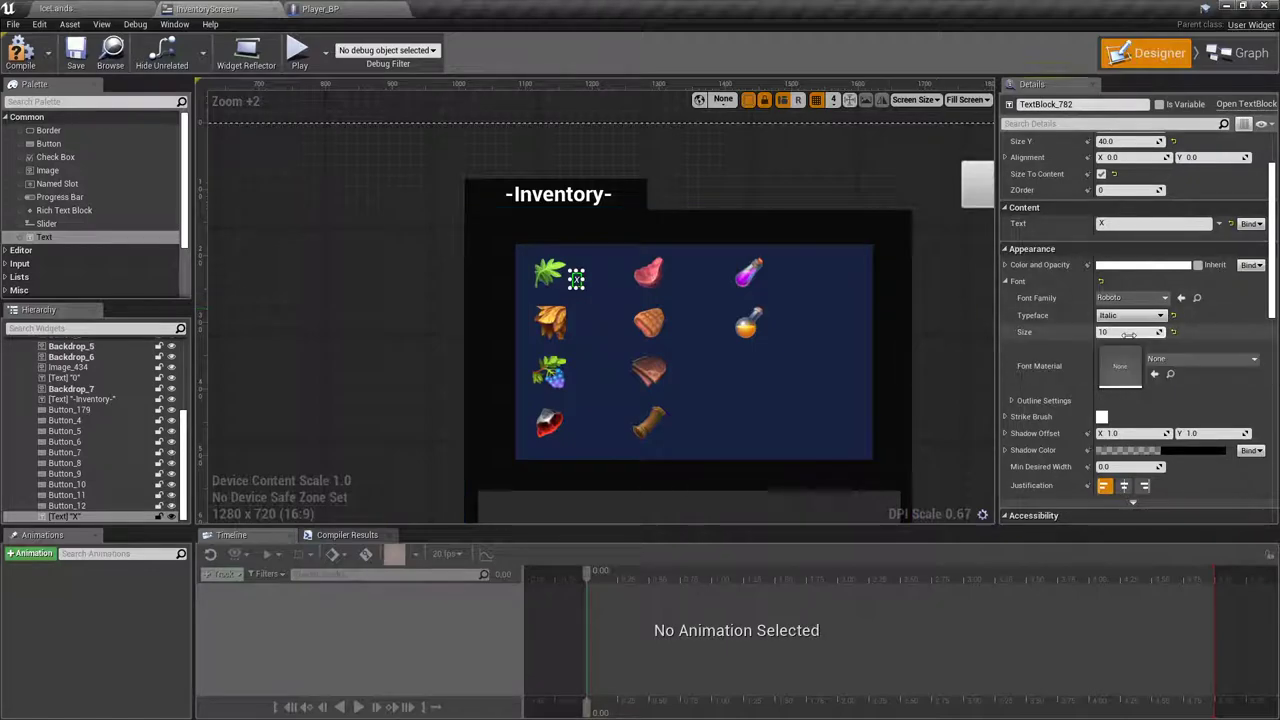
key(Return)
scroll(591, 286, up, 5)
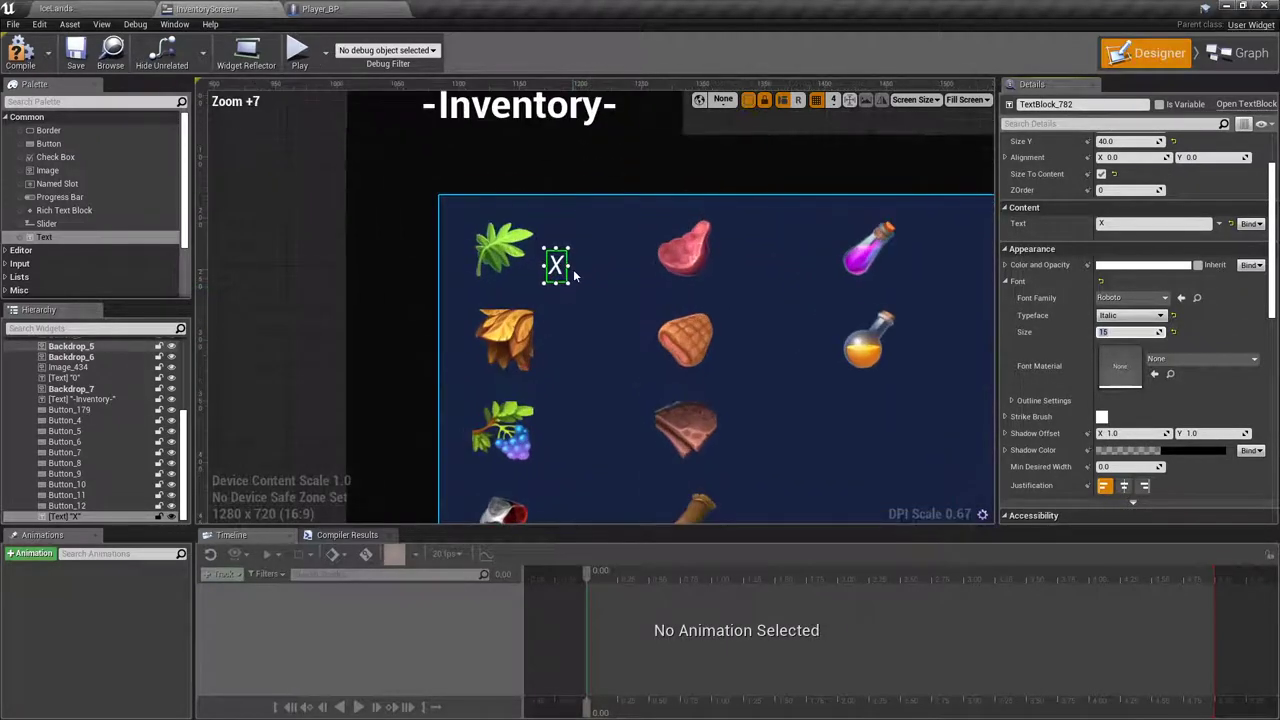
drag(557, 275, 535, 259)
scroll(551, 270, up, 5)
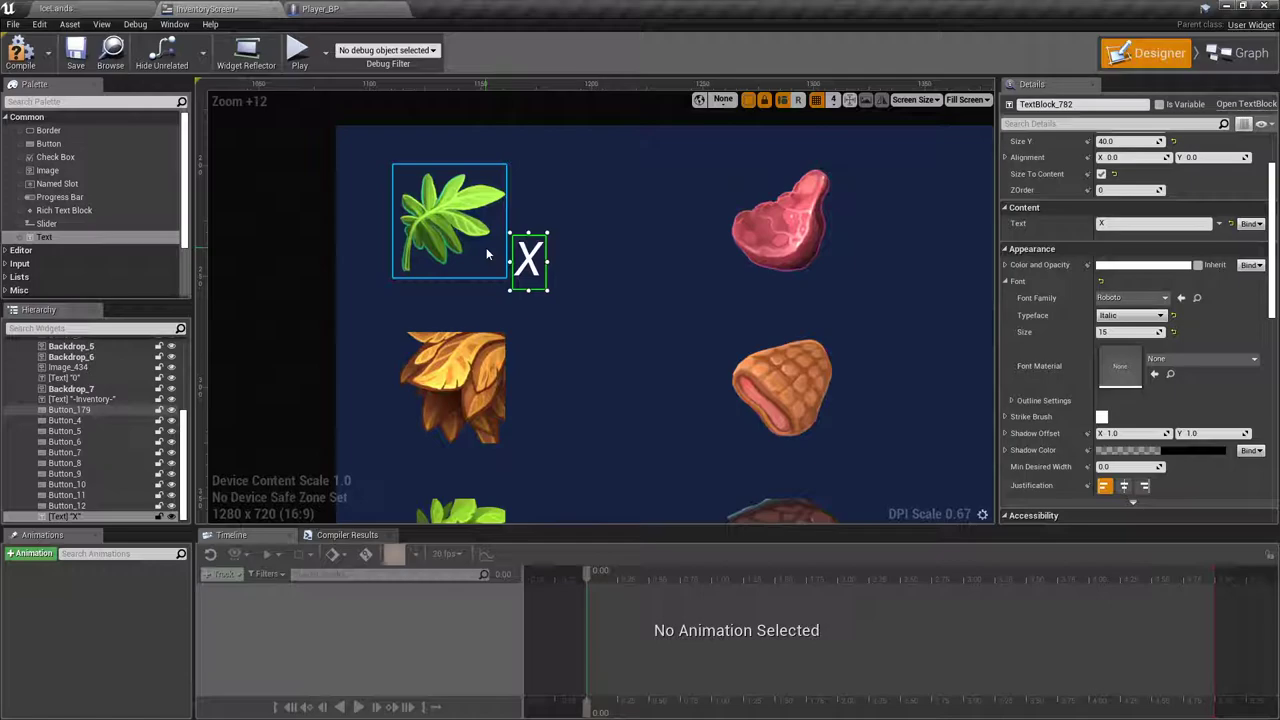
scroll(581, 268, down, 6)
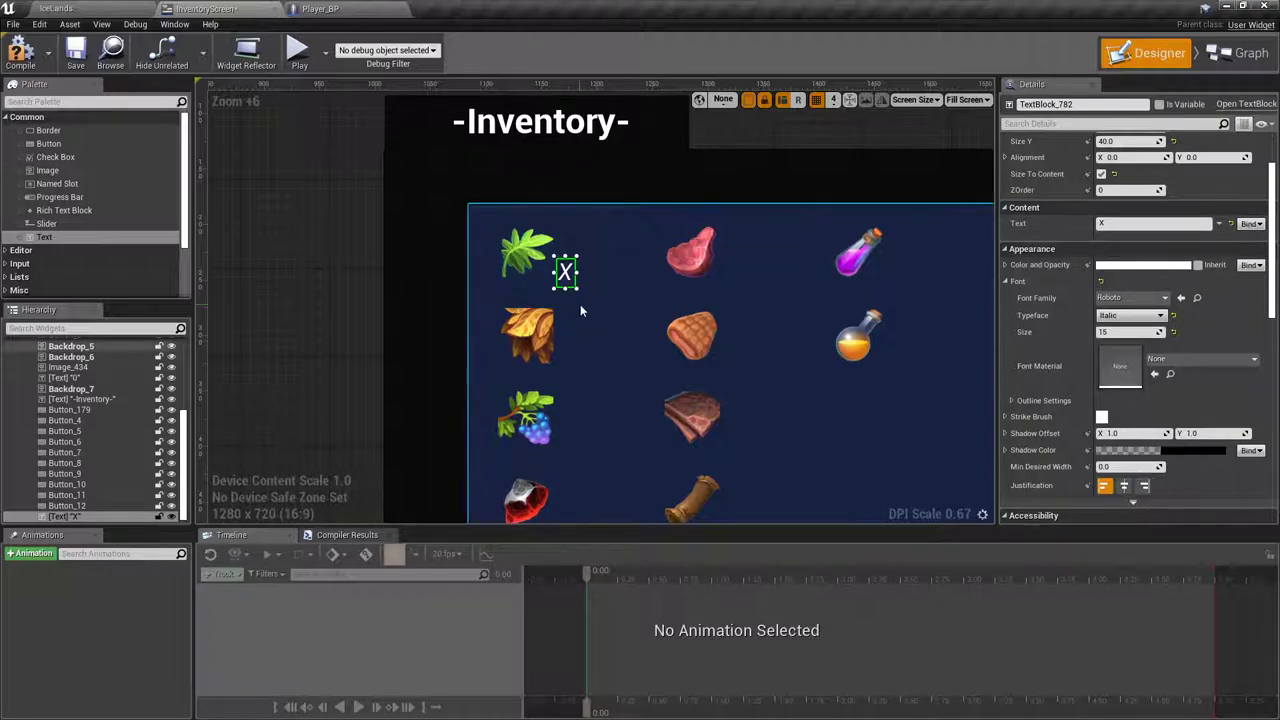
Step: Duplicate the X label and drag the copy beside the second inventory item
right_click(567, 276)
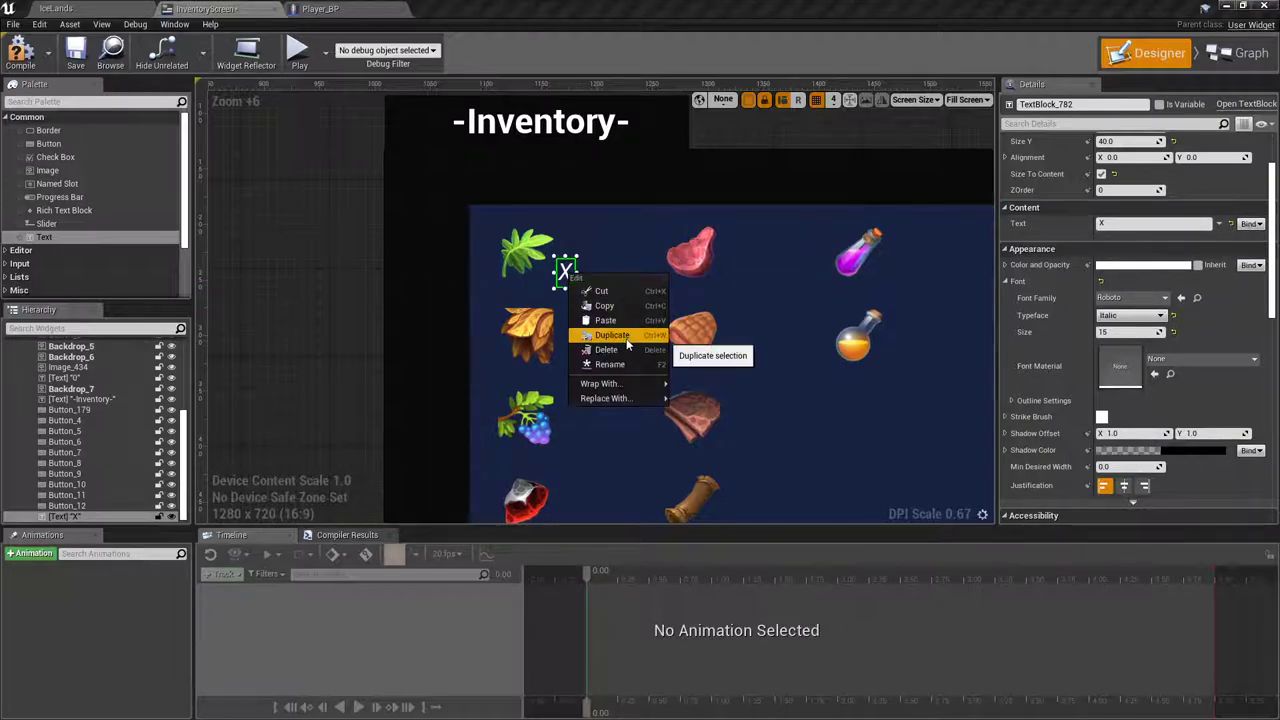
click(633, 335)
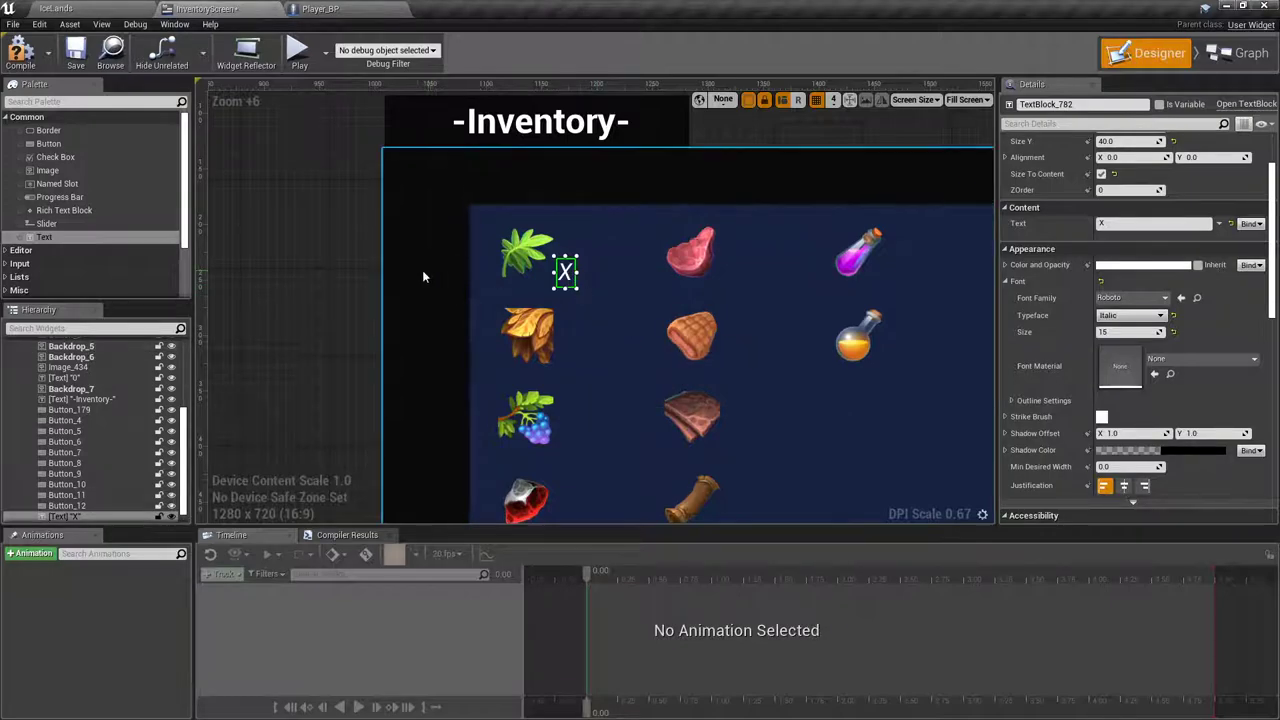
key(Home)
scroll(250, 190, up, 10)
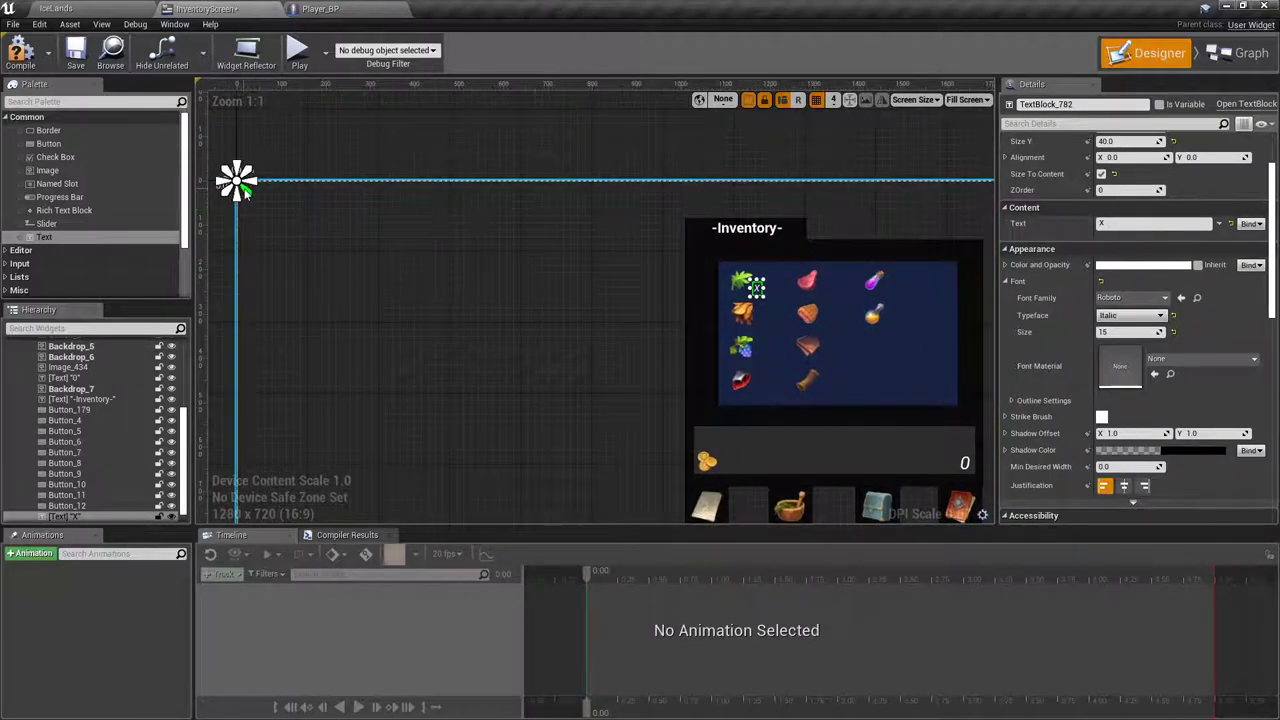
drag(340, 185, 826, 357)
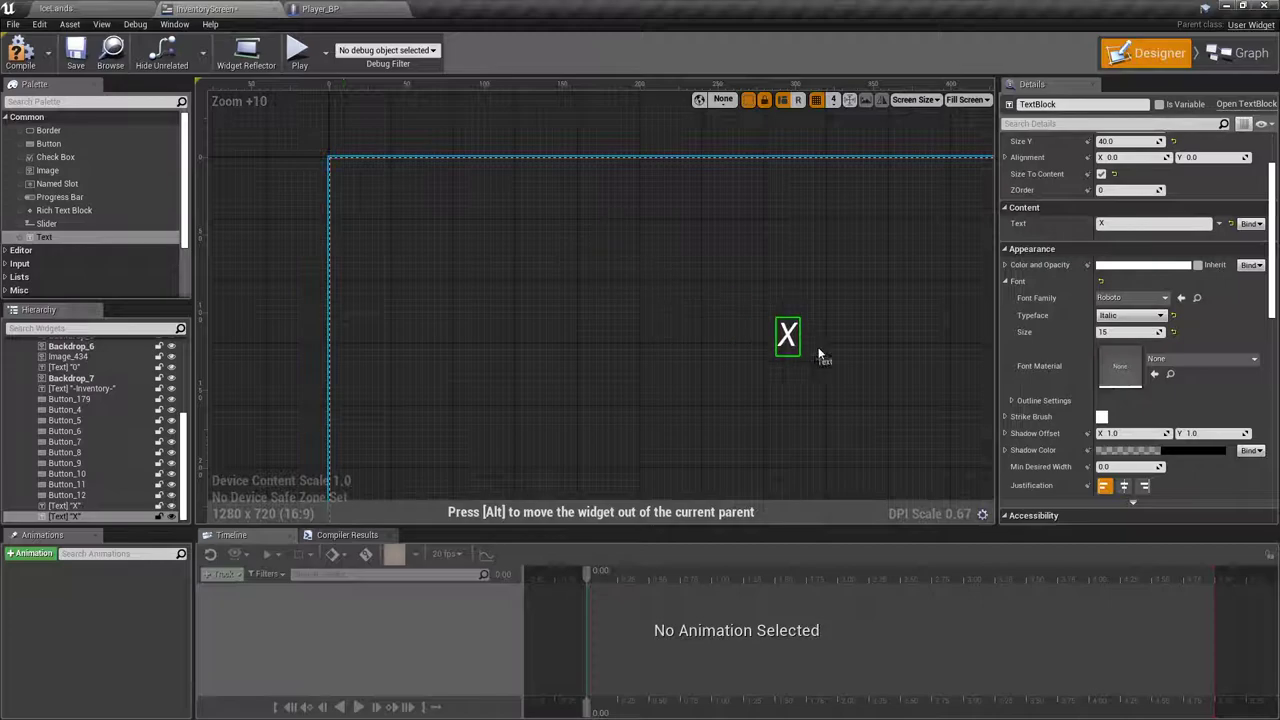
right_drag(826, 357, 528, 243)
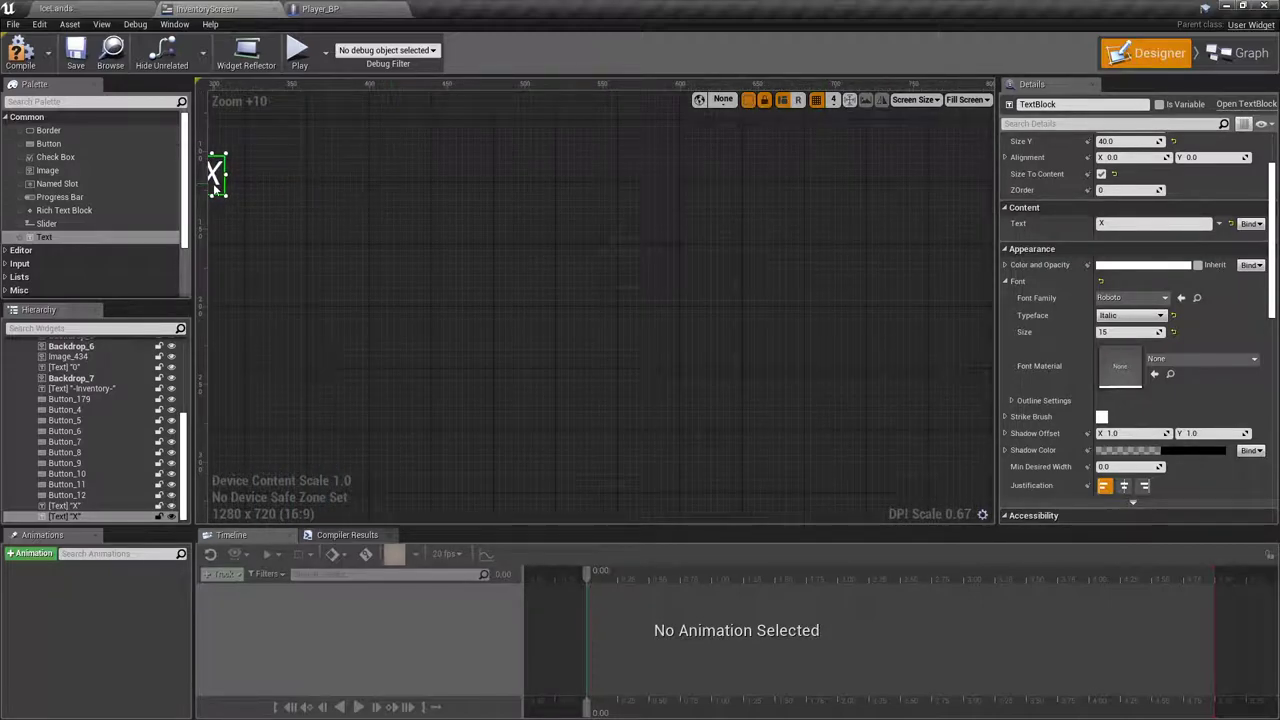
drag(217, 187, 560, 311)
scroll(554, 266, down, 10)
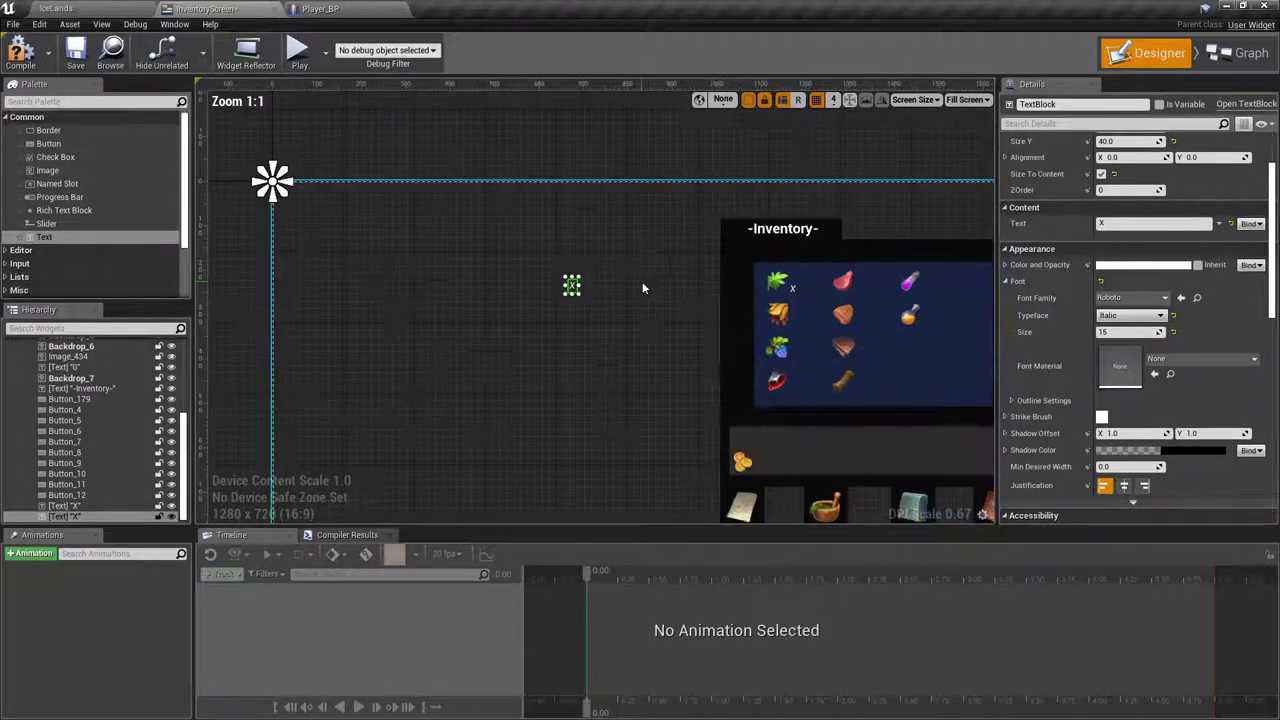
right_drag(639, 281, 523, 266)
drag(467, 273, 691, 313)
scroll(691, 313, up, 6)
Step: Set the first X label's Position X to 1165
click(670, 232)
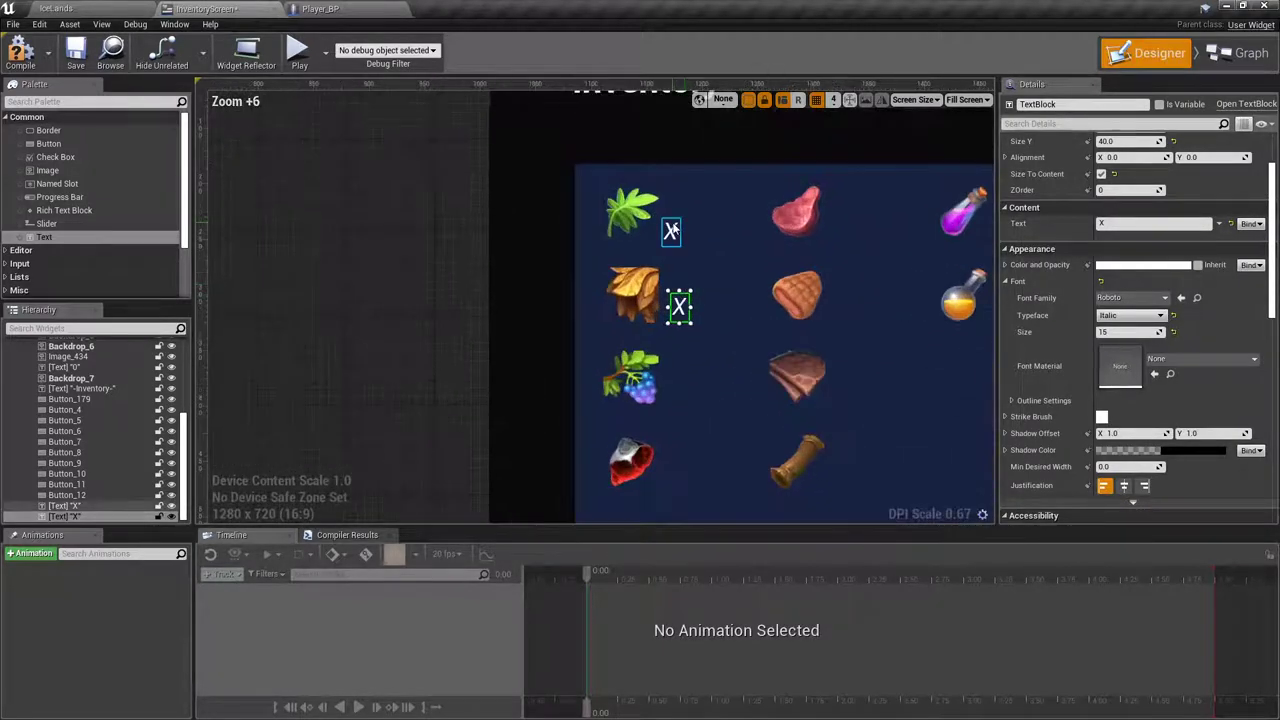
scroll(1166, 292, up, 2)
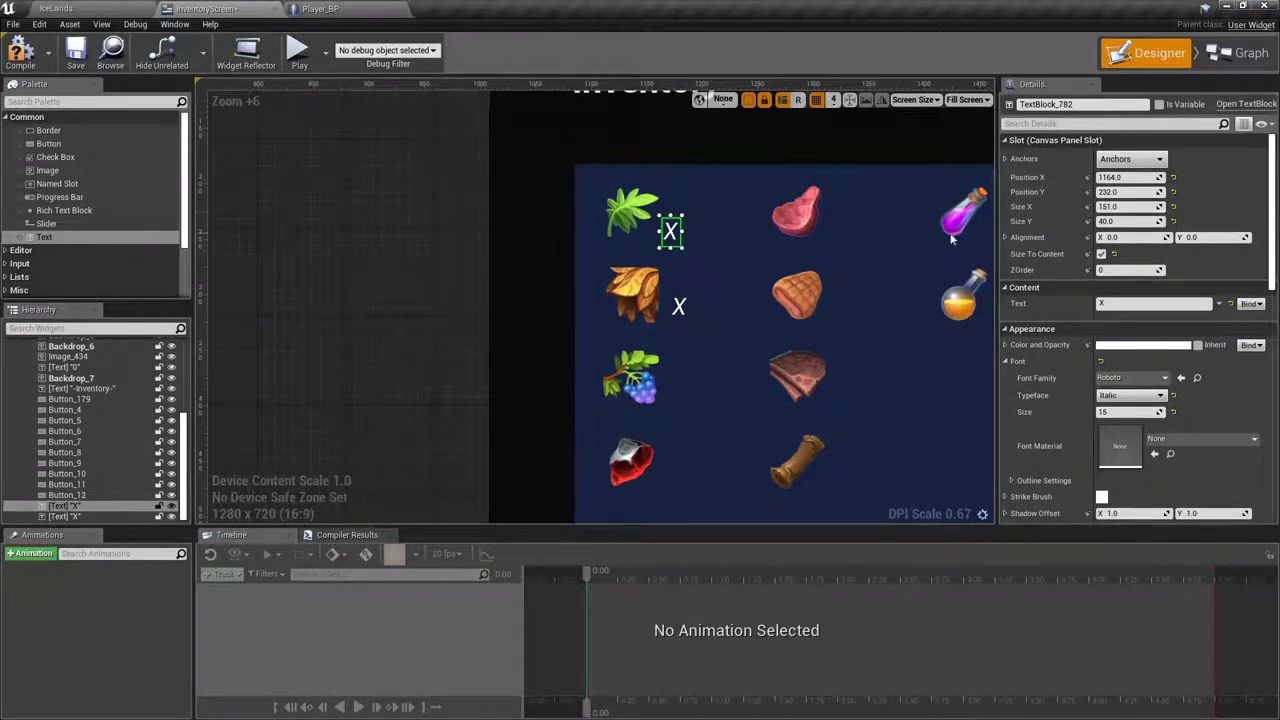
click(1135, 177)
text(1165)
key(Return)
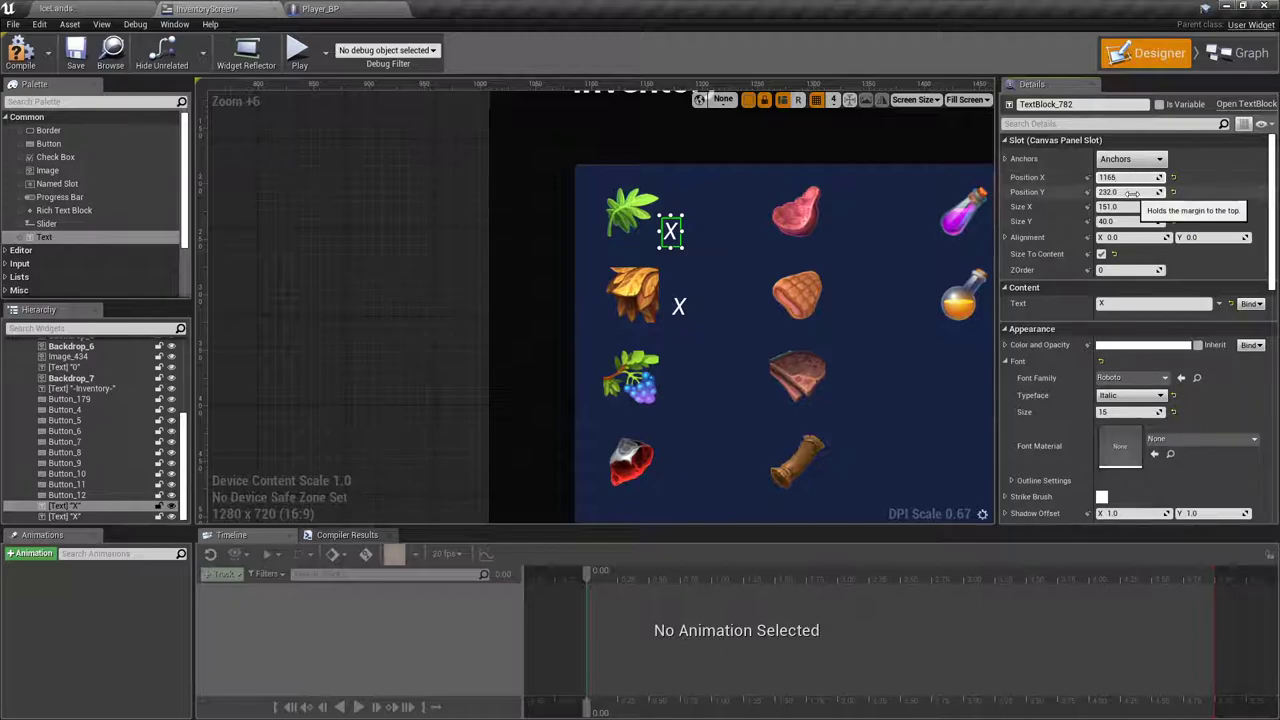
click(1133, 192)
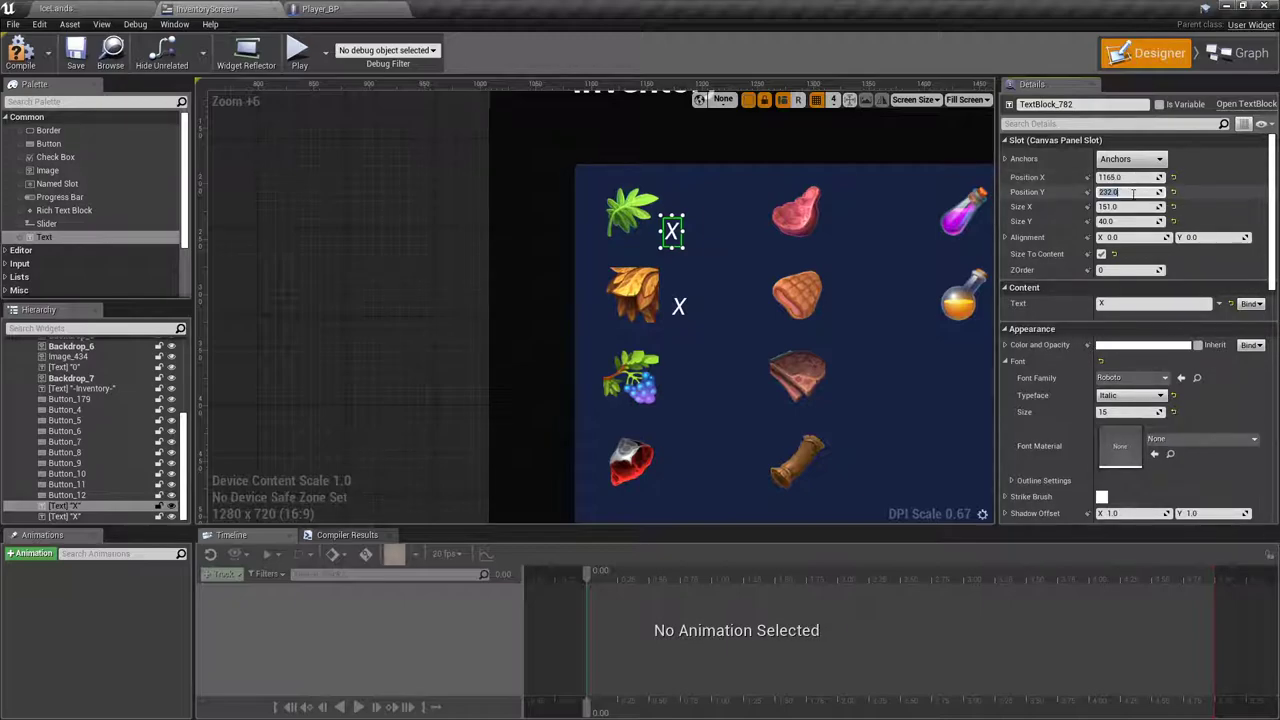
Step: Position the second X label at 1165, 305 beside the acorn icon
click(679, 306)
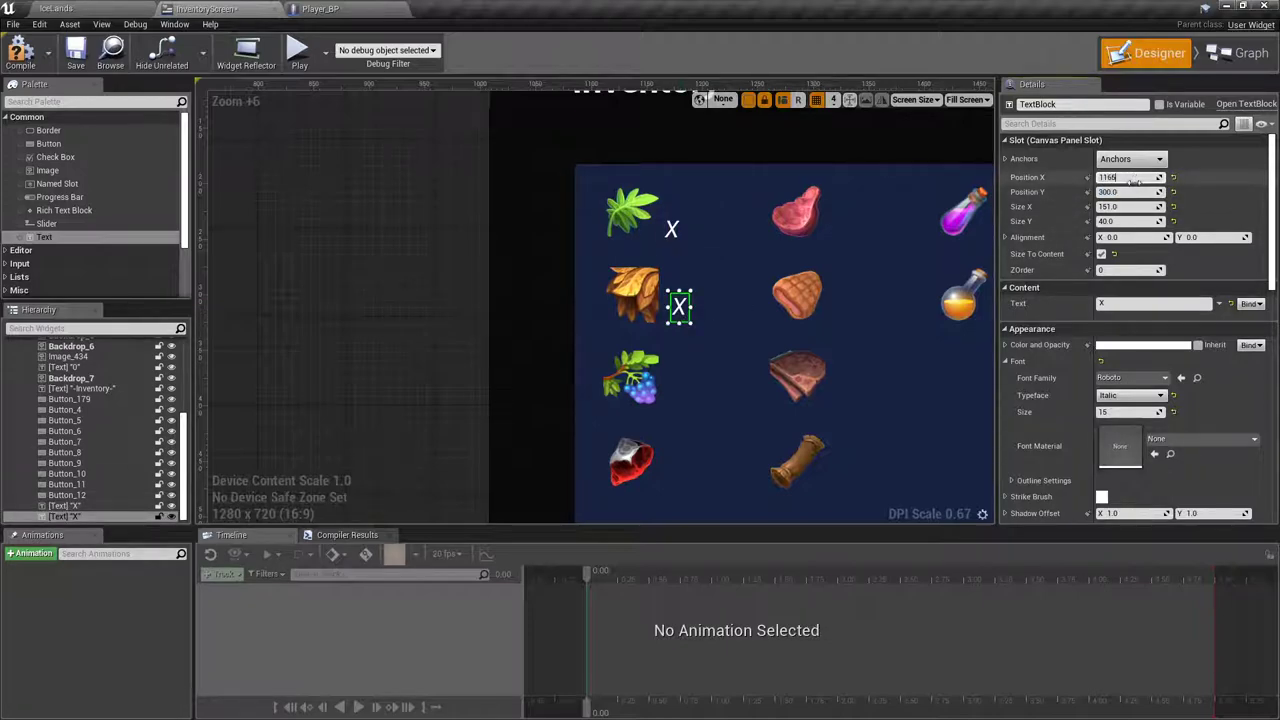
click(1136, 193)
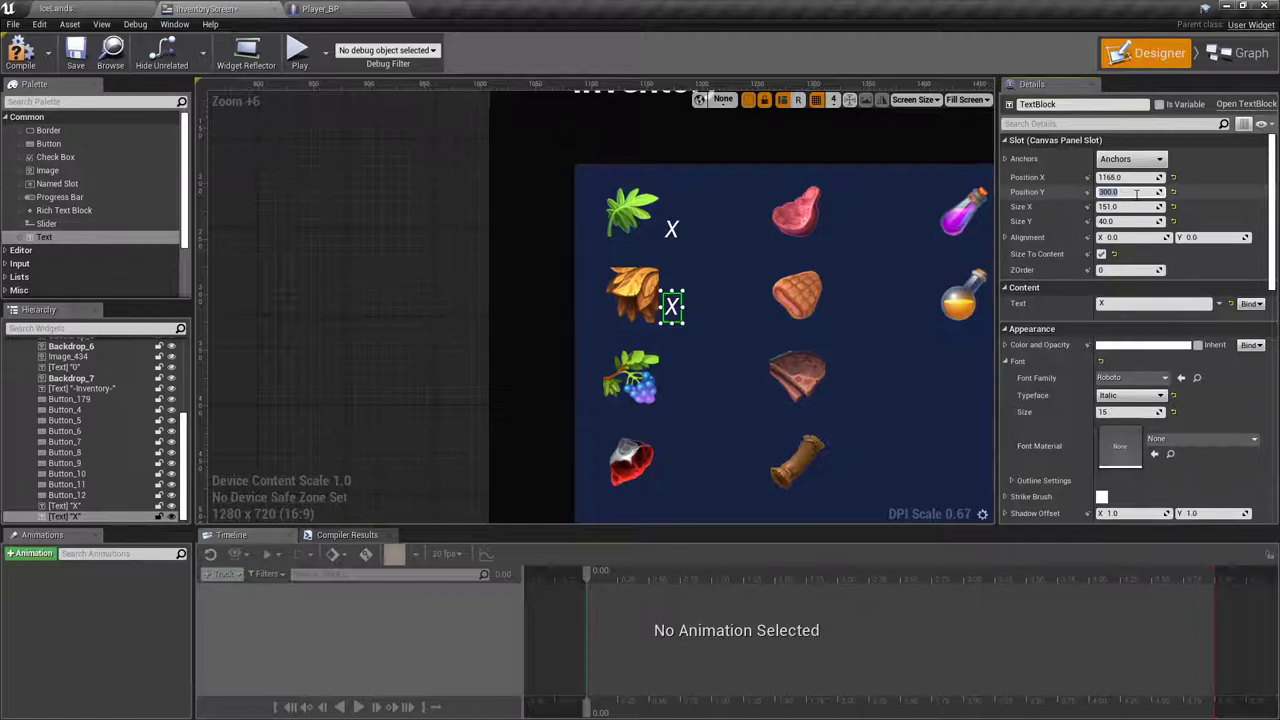
text(305)
key(Return)
scroll(668, 318, up, 11)
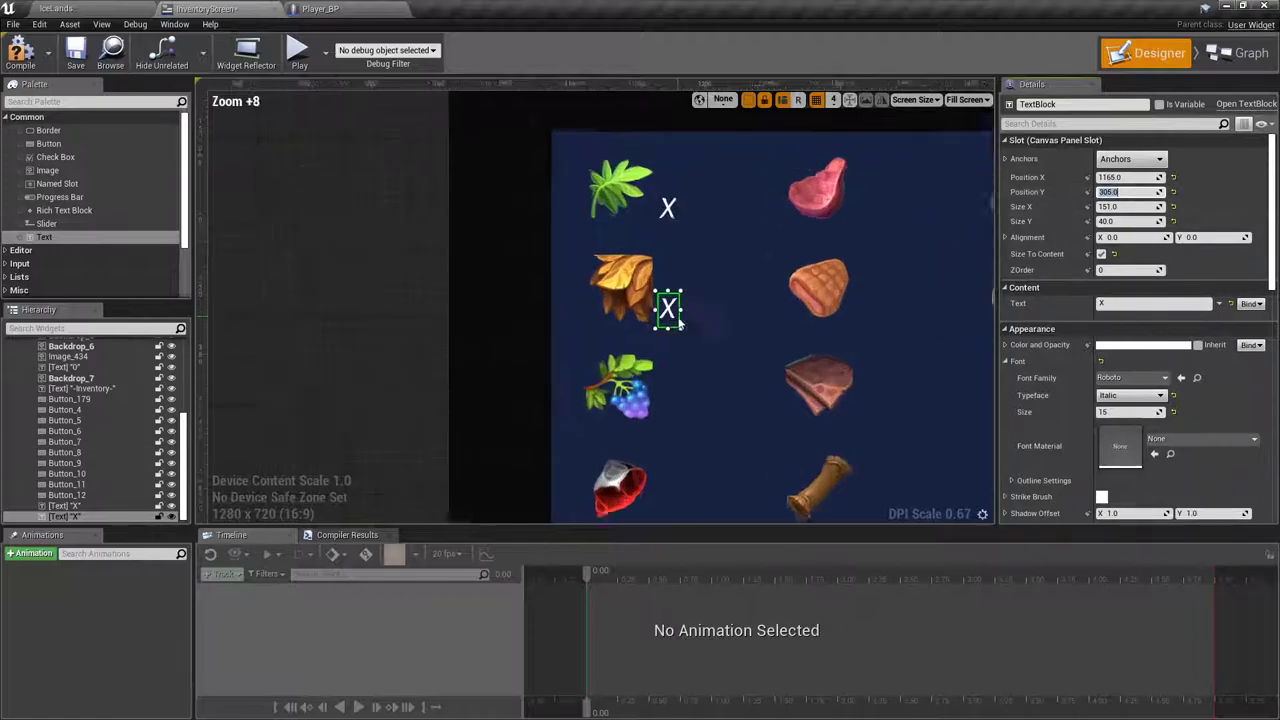
scroll(669, 314, down, 11)
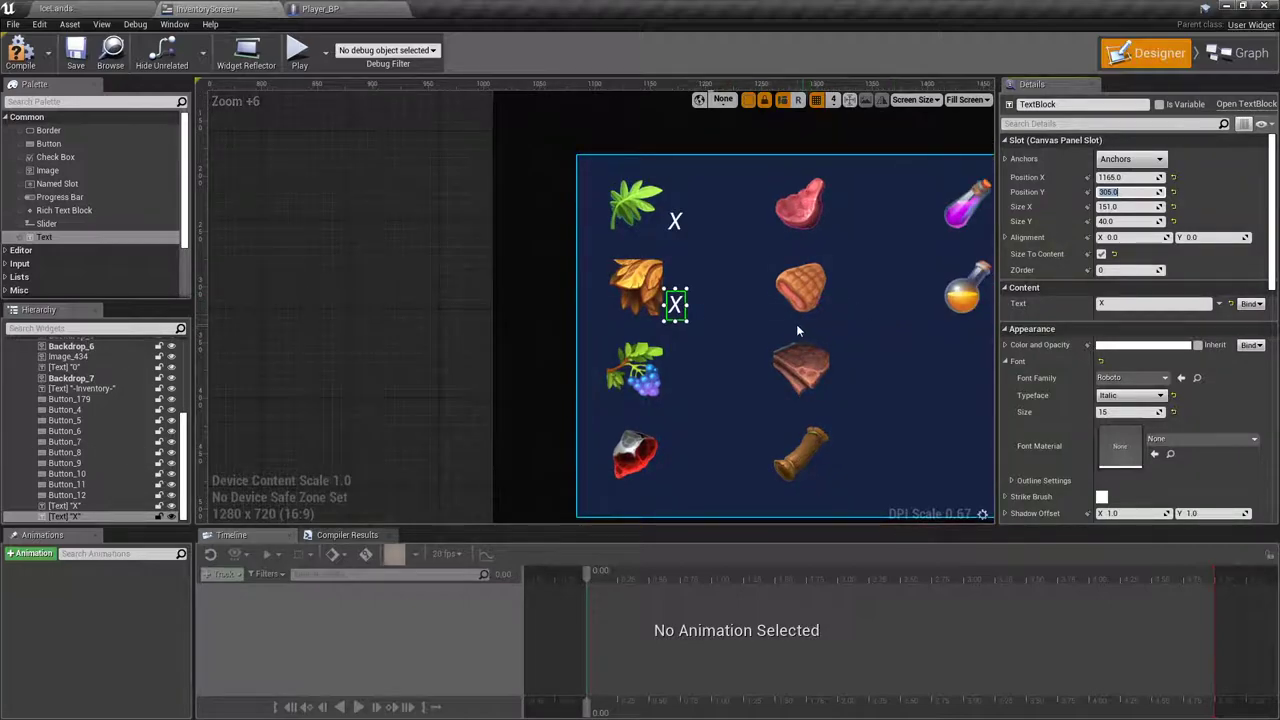
right_drag(770, 316, 710, 294)
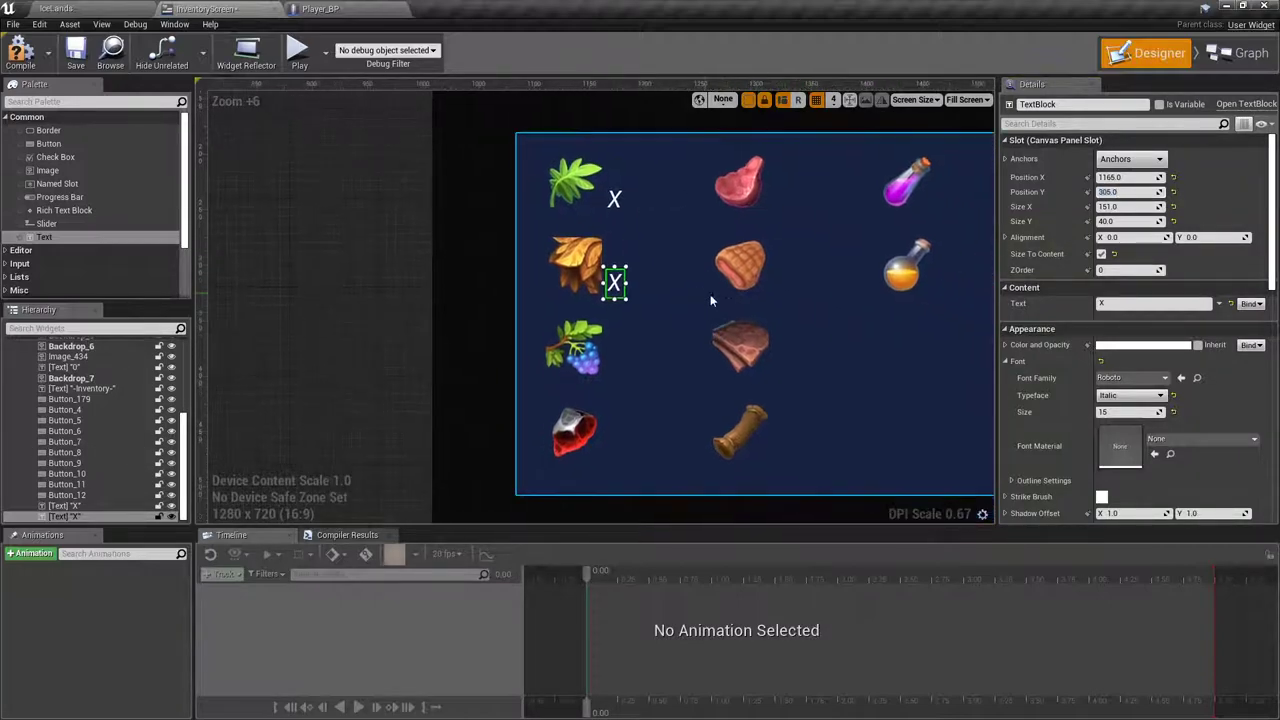
right_click(615, 284)
Step: Duplicate the second X label and drag the copy beside the grapes item
click(658, 340)
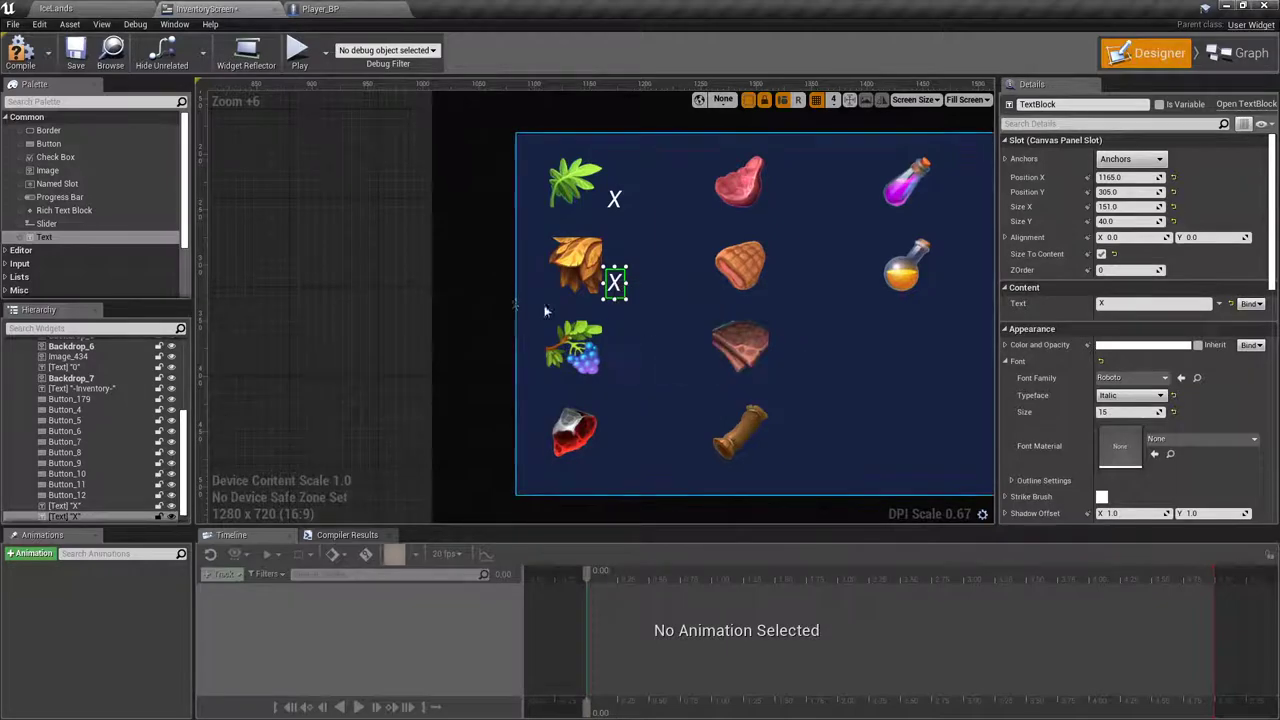
scroll(392, 280, down, 7)
scroll(392, 280, up, 6)
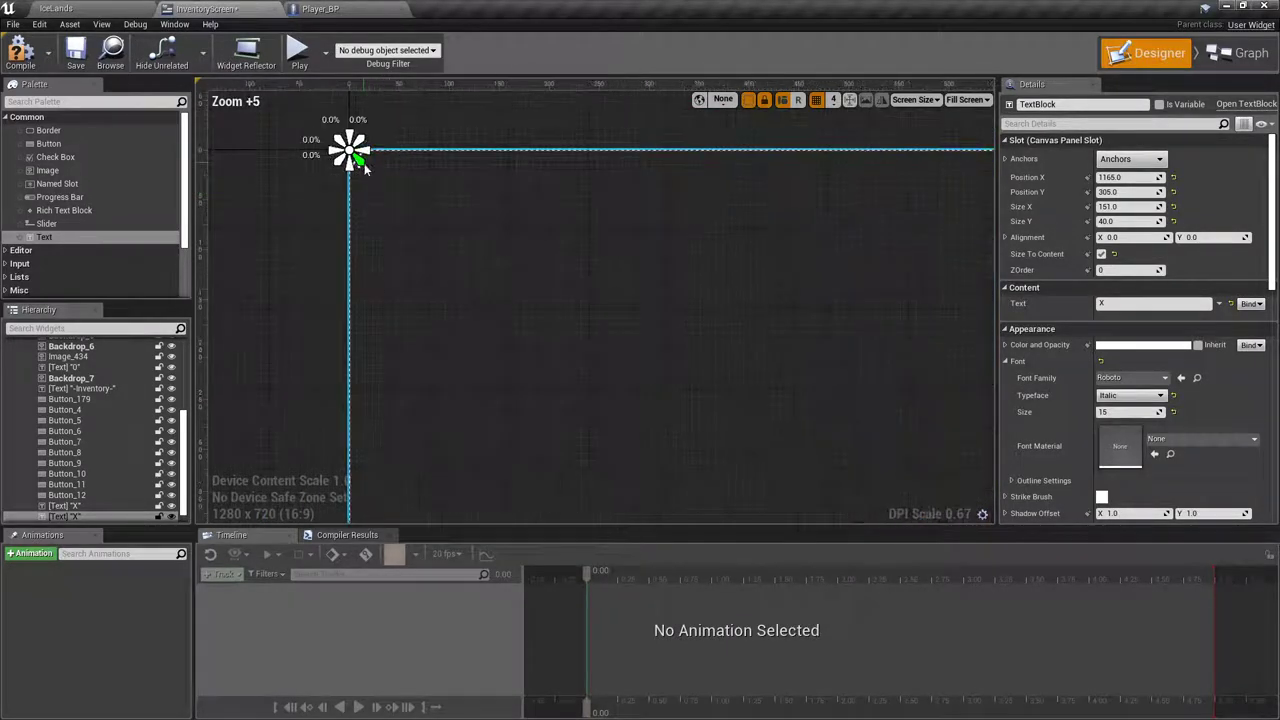
drag(357, 176, 886, 344)
right_drag(886, 344, 555, 254)
drag(355, 250, 714, 355)
right_drag(714, 355, 428, 245)
drag(349, 254, 654, 313)
Step: Set the grapes label's position to X 1165, Y 380
click(1135, 178)
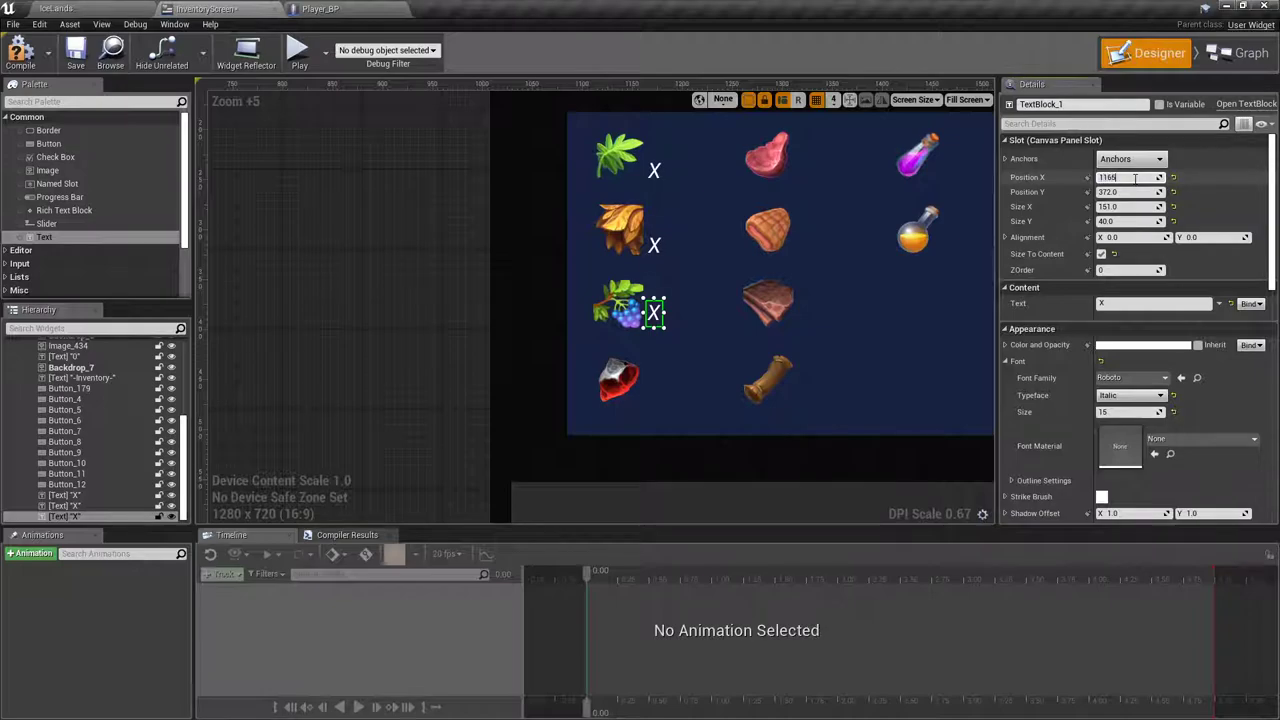
text(1165)
click(1132, 192)
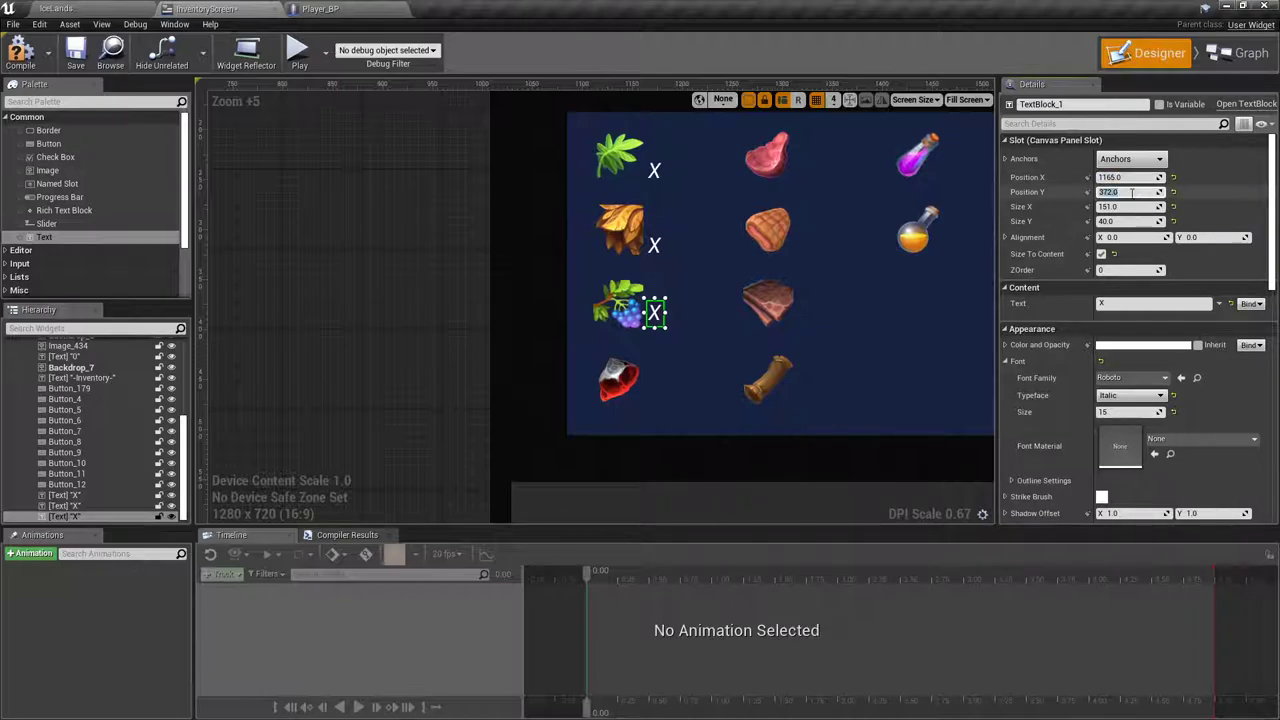
text(380)
key(Return)
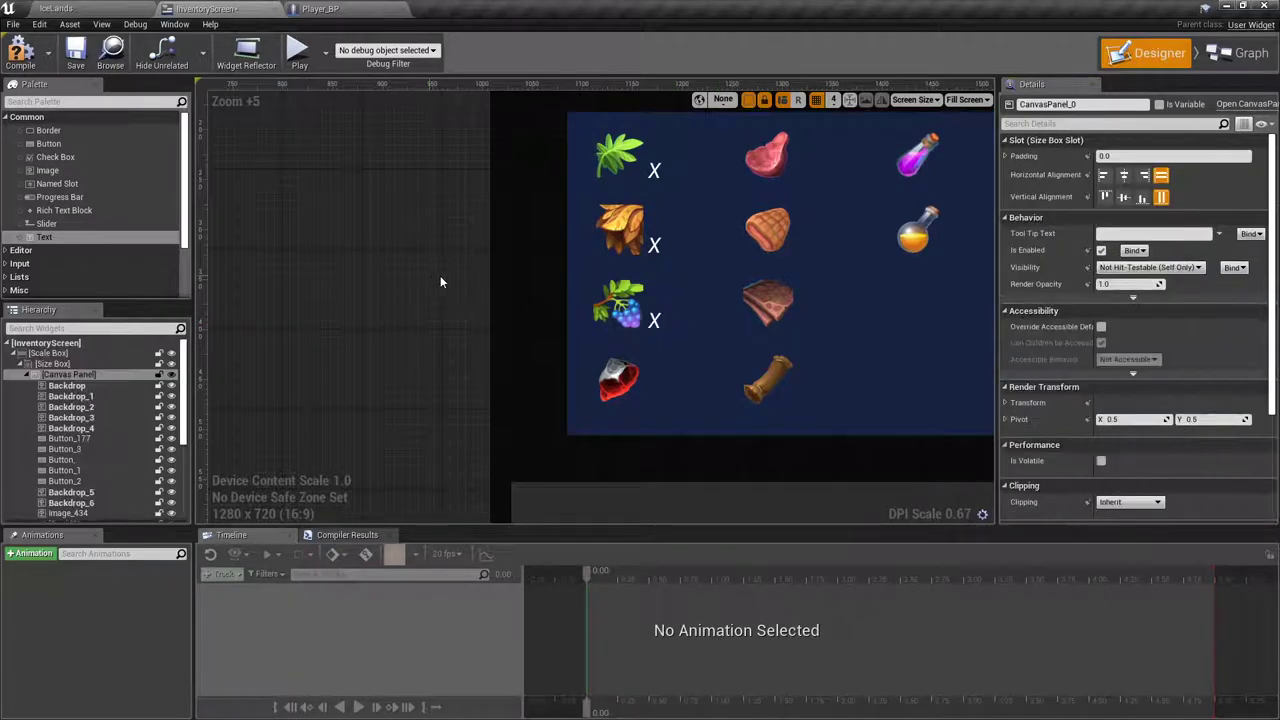
Step: Add a new X text label at the canvas origin with Position X 1165
right_click(655, 320)
scroll(341, 265, down, 5)
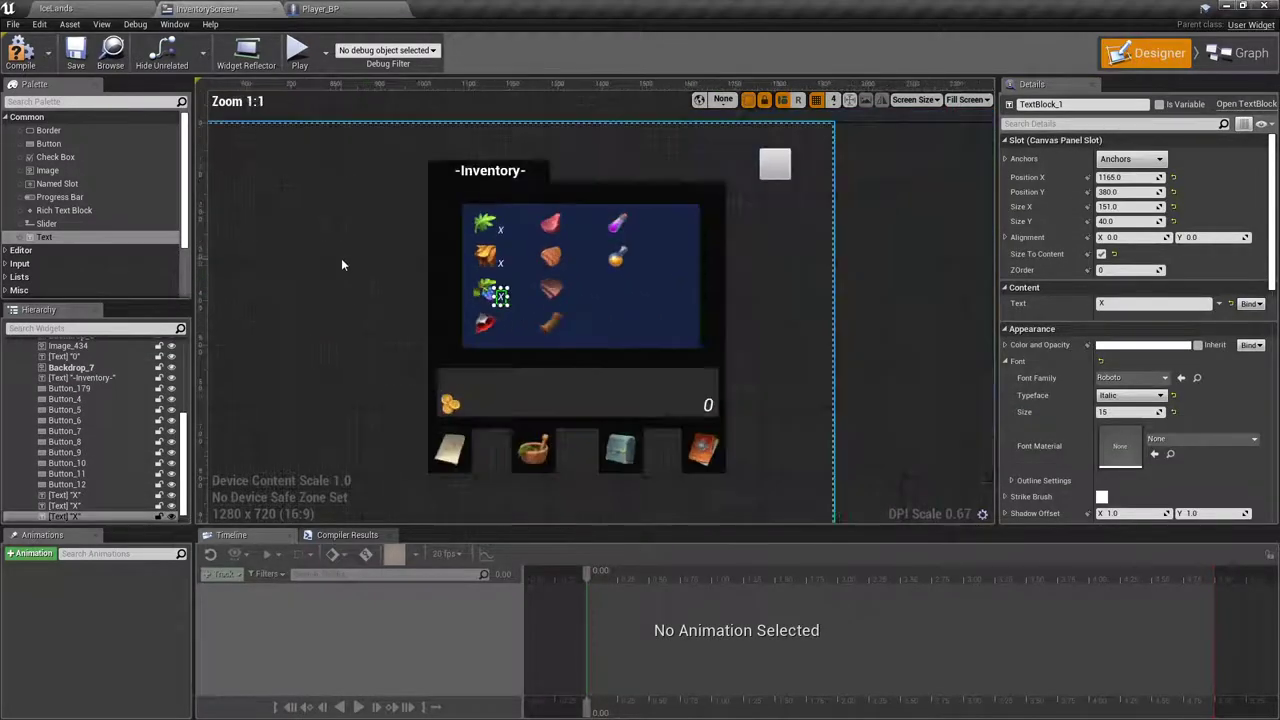
scroll(380, 155, up, 5)
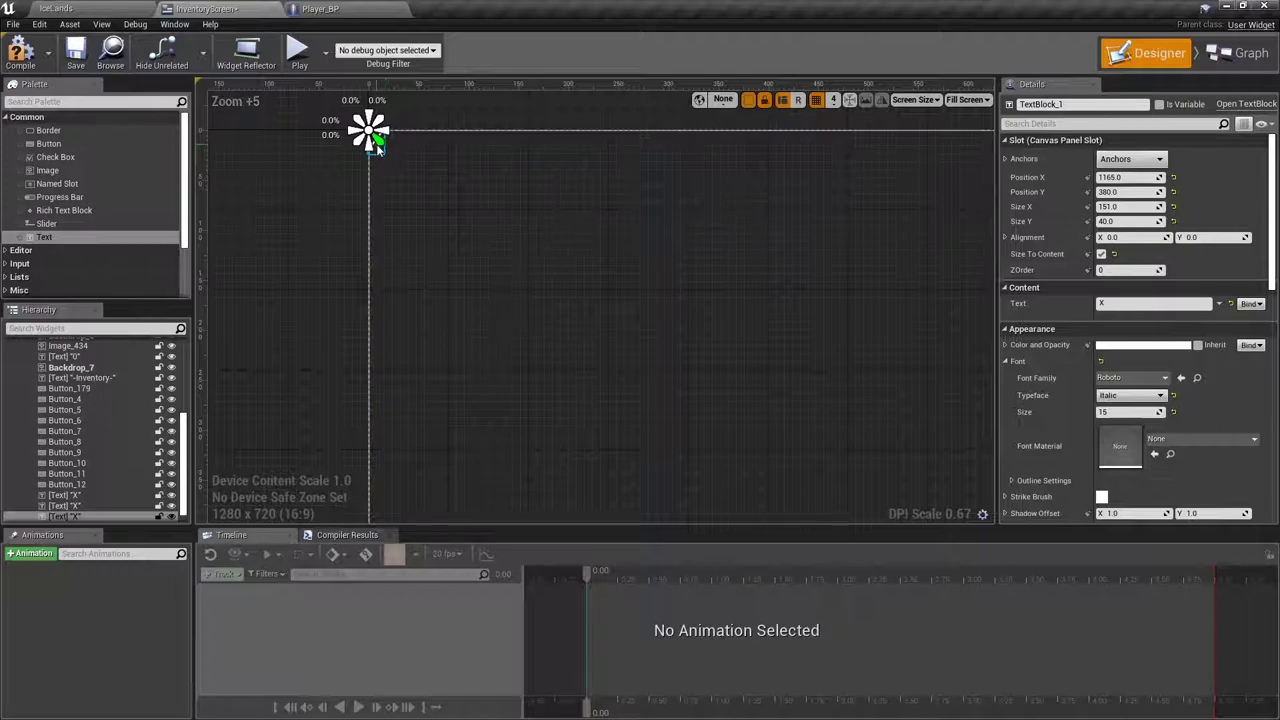
drag(378, 148, 375, 146)
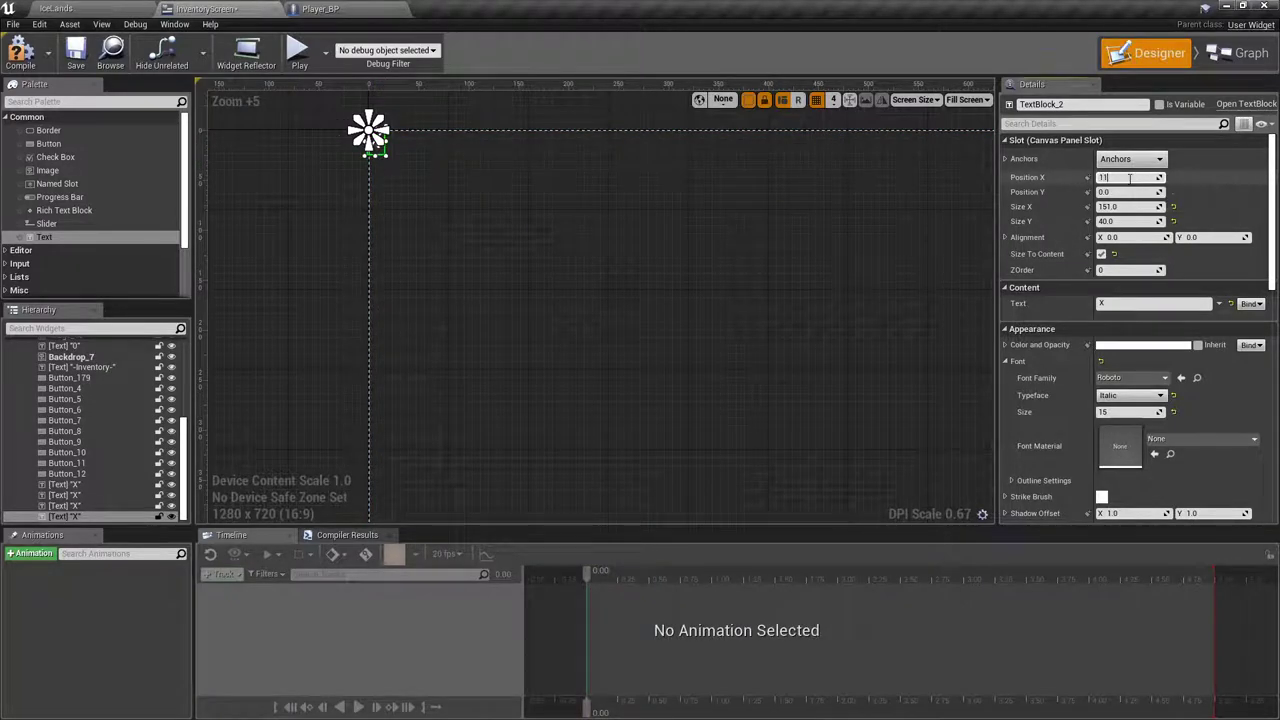
key(Tab)
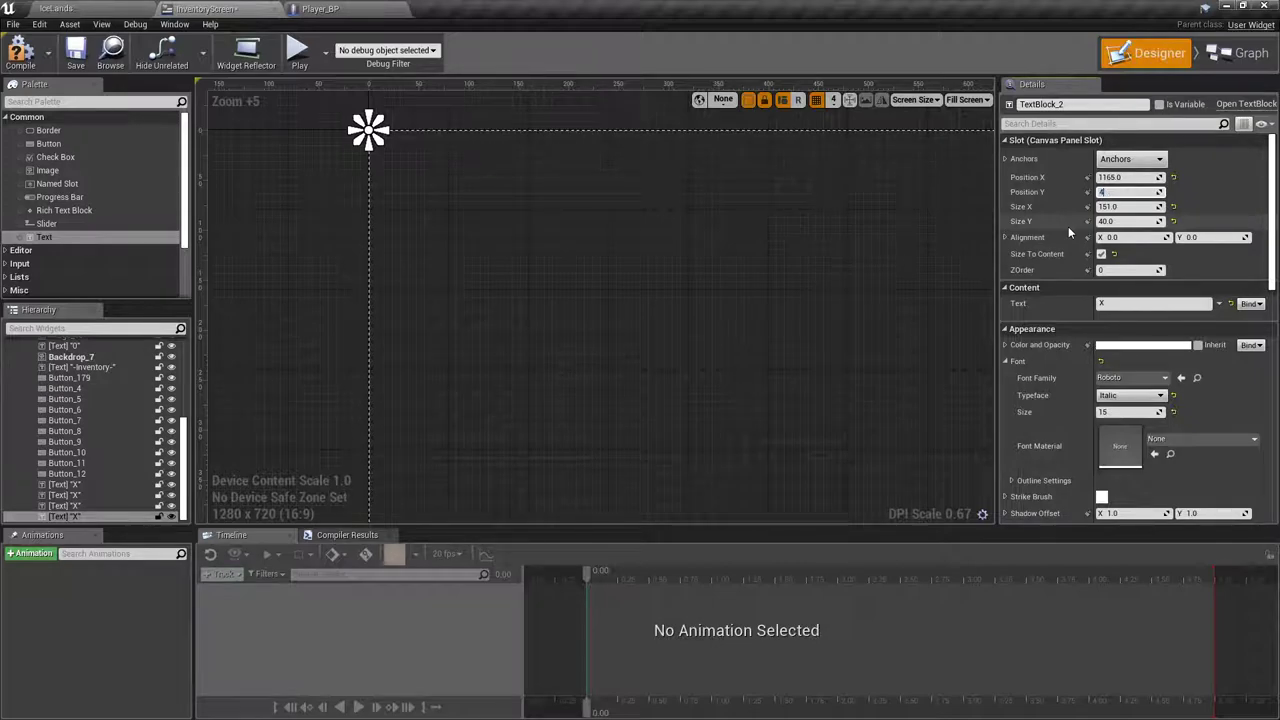
key(Return)
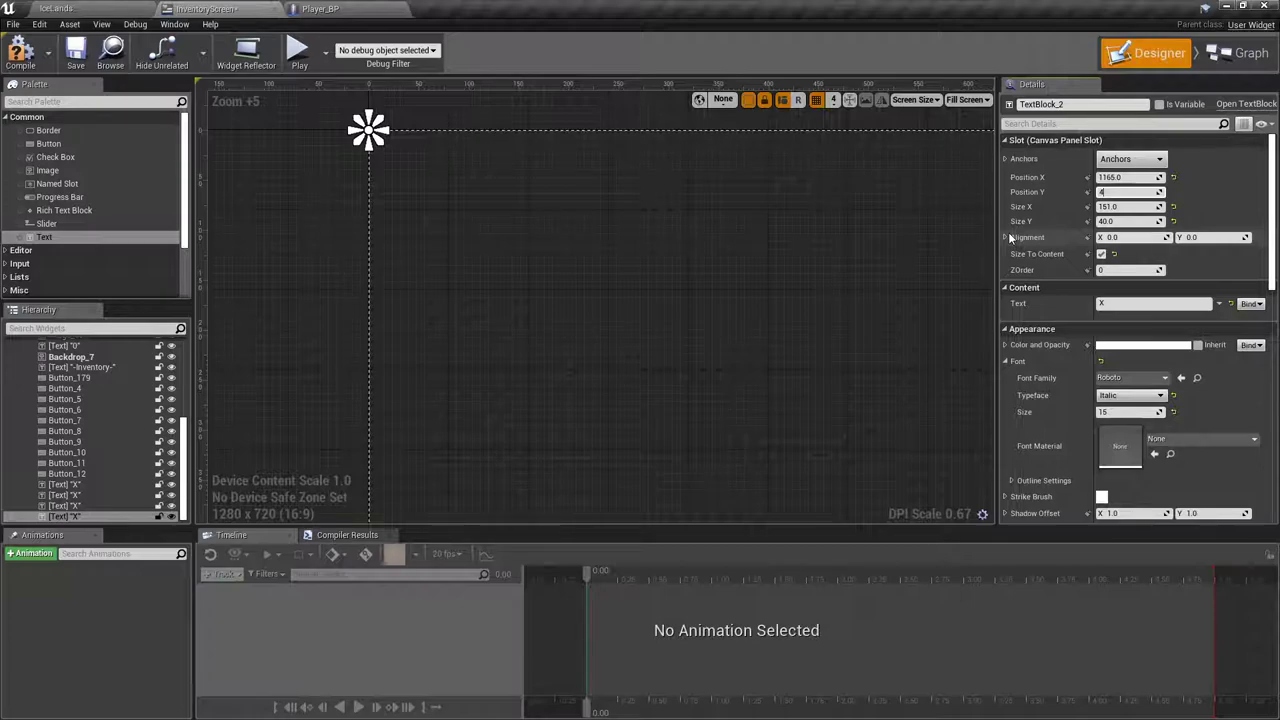
Step: Set the new lower label's Position Y to 455 beside the red gem
scroll(488, 201, down, 6)
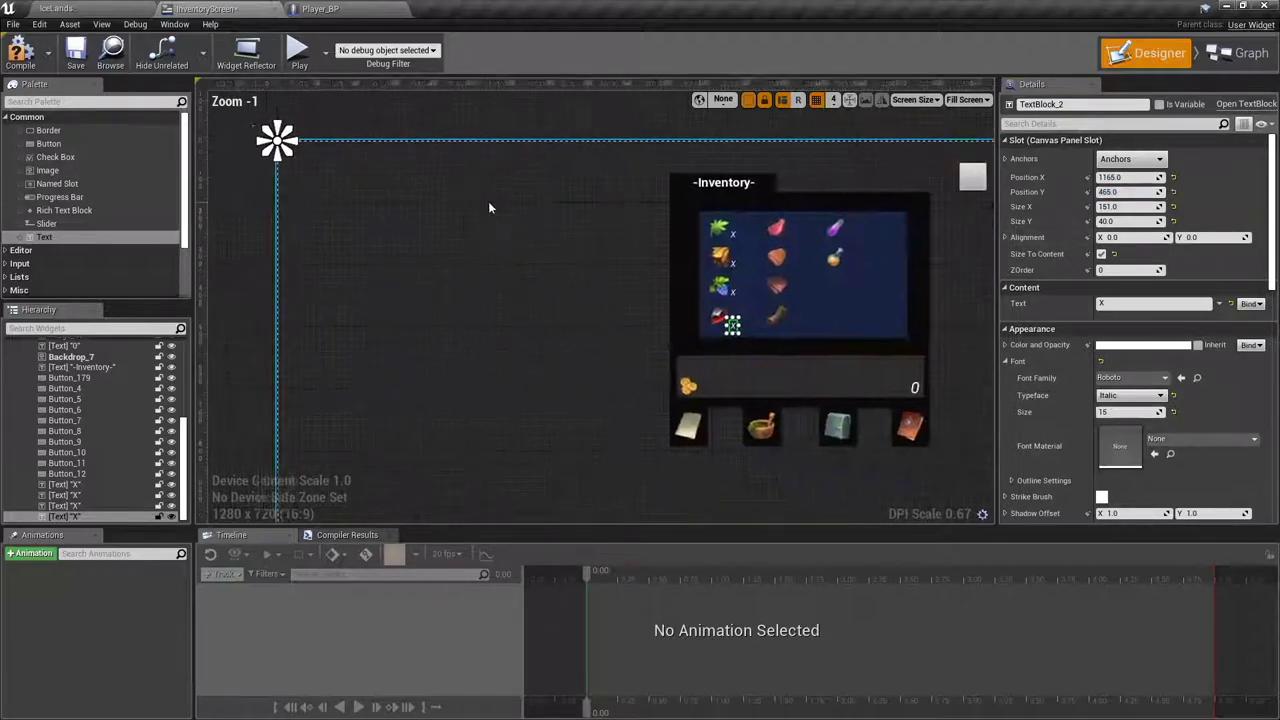
scroll(764, 310, up, 1)
scroll(764, 310, up, 11)
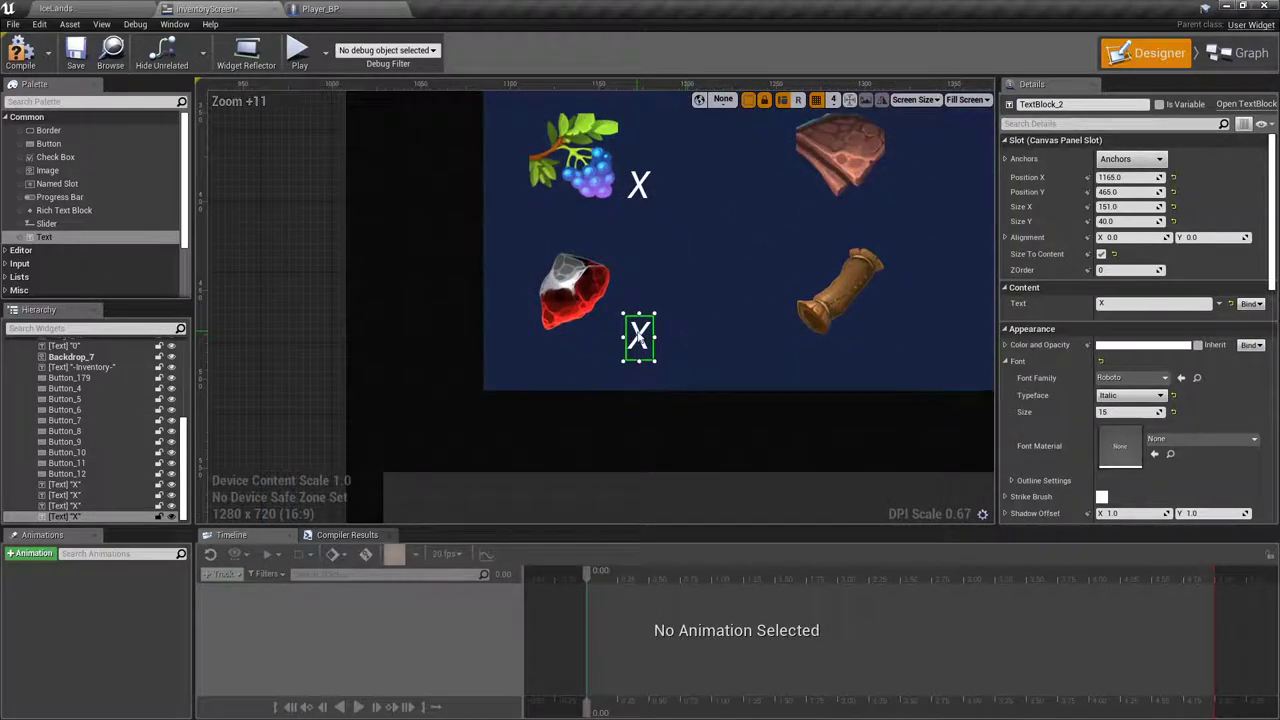
click(64, 505)
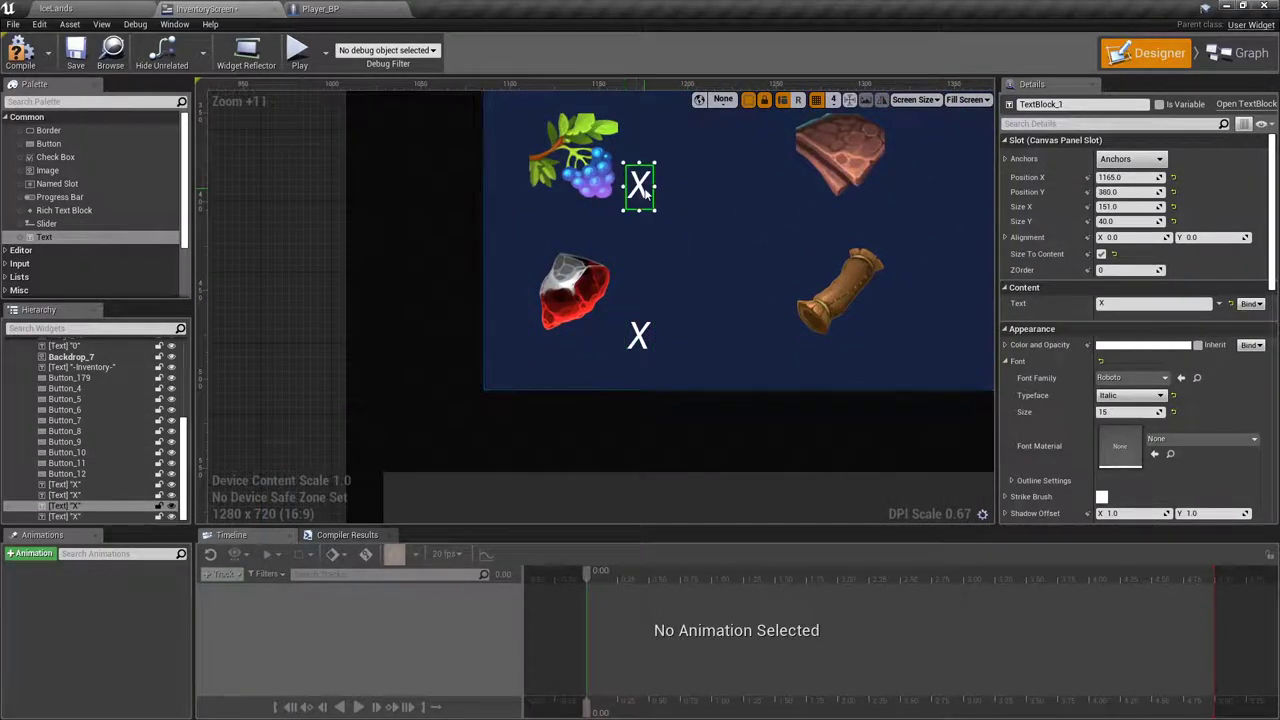
click(638, 335)
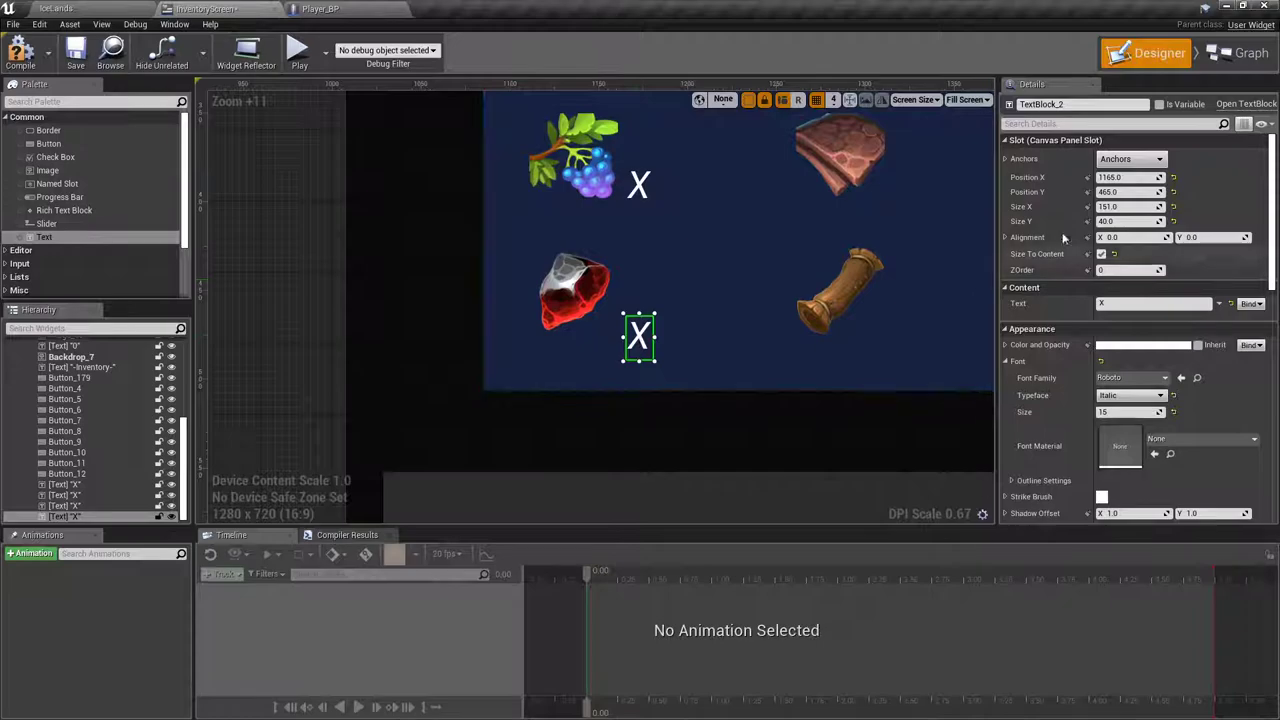
click(1131, 191)
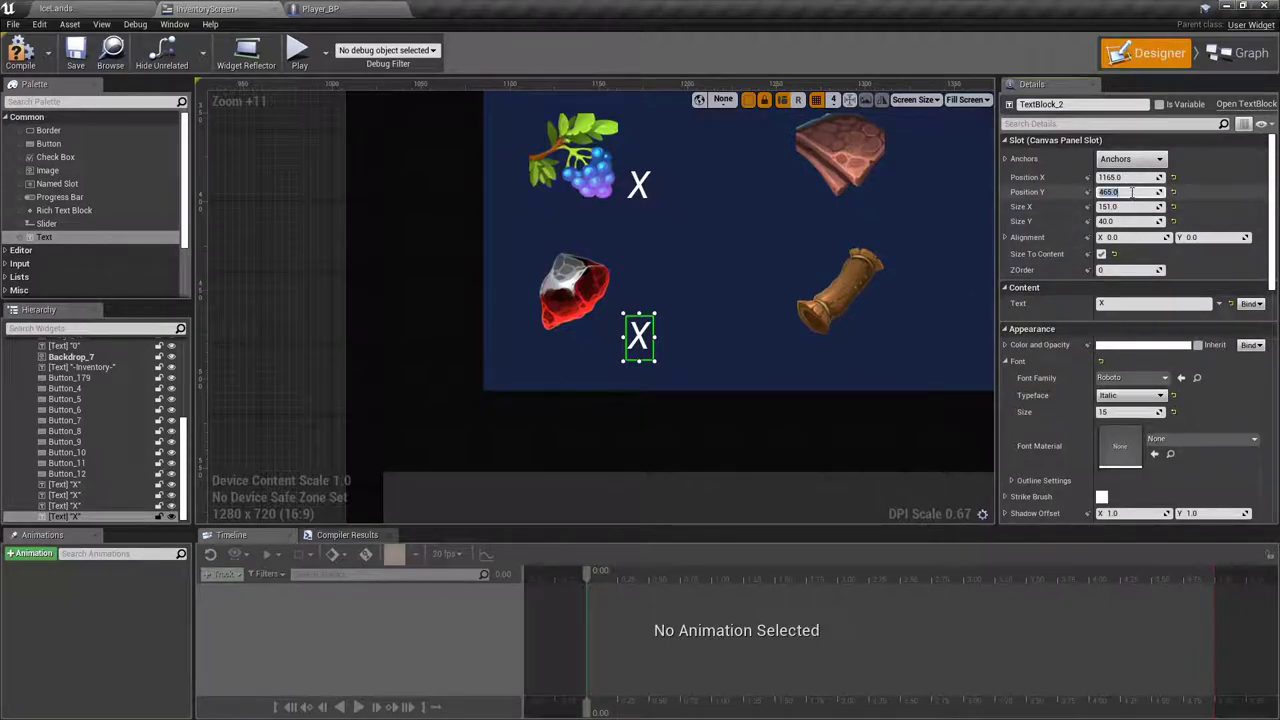
text(455)
key(Return)
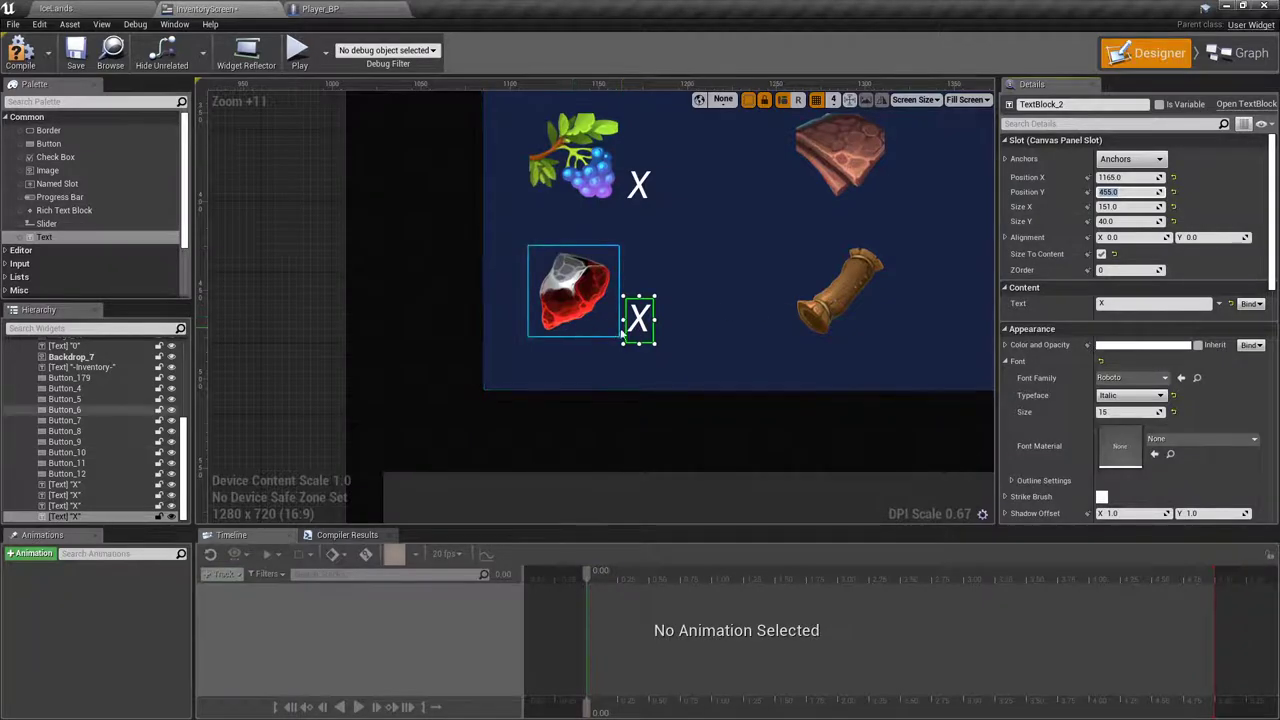
Step: Frame the whole inventory grid and select the leaf slot's X label
scroll(626, 334, up, 6)
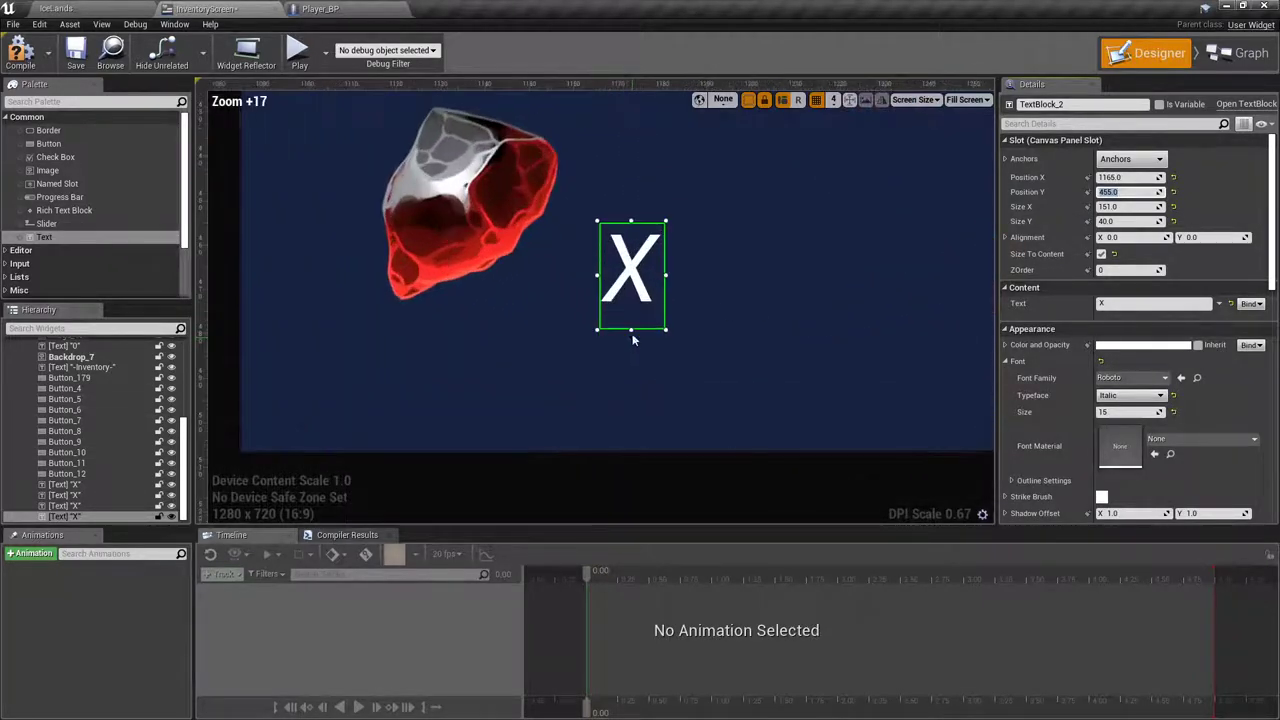
scroll(349, 303, down, 8)
scroll(552, 289, down, 5)
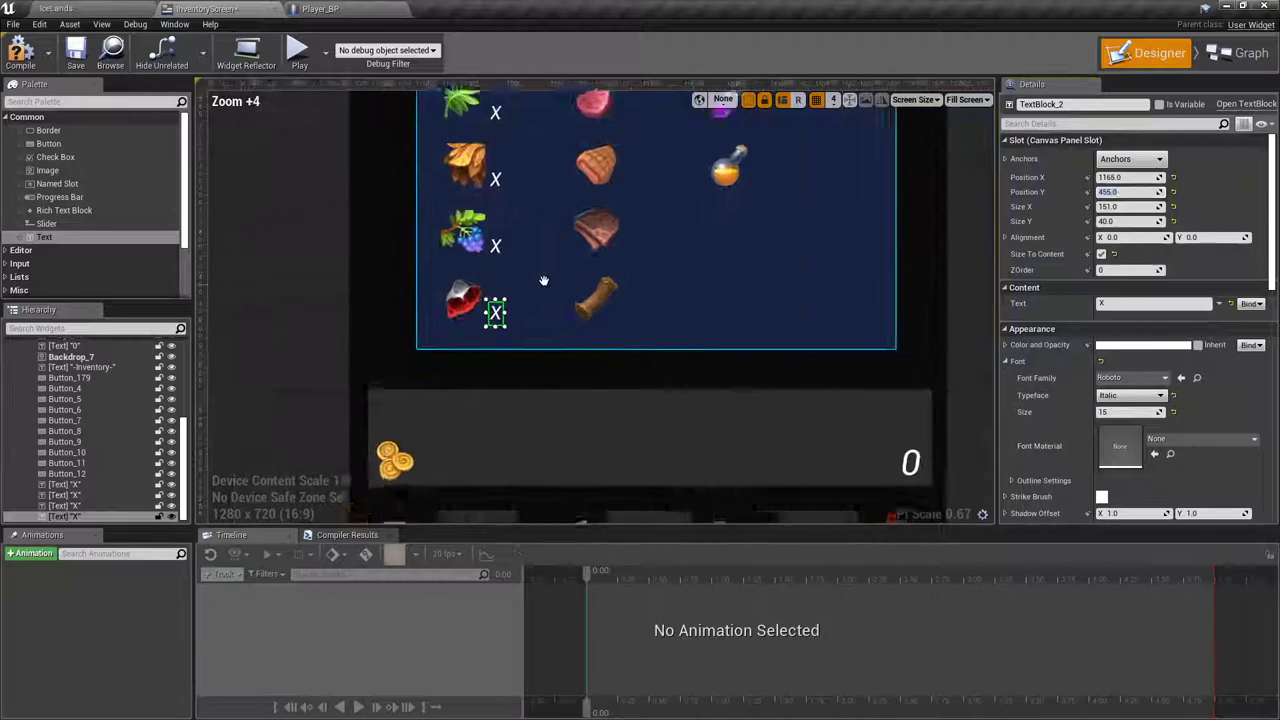
right_drag(552, 289, 597, 331)
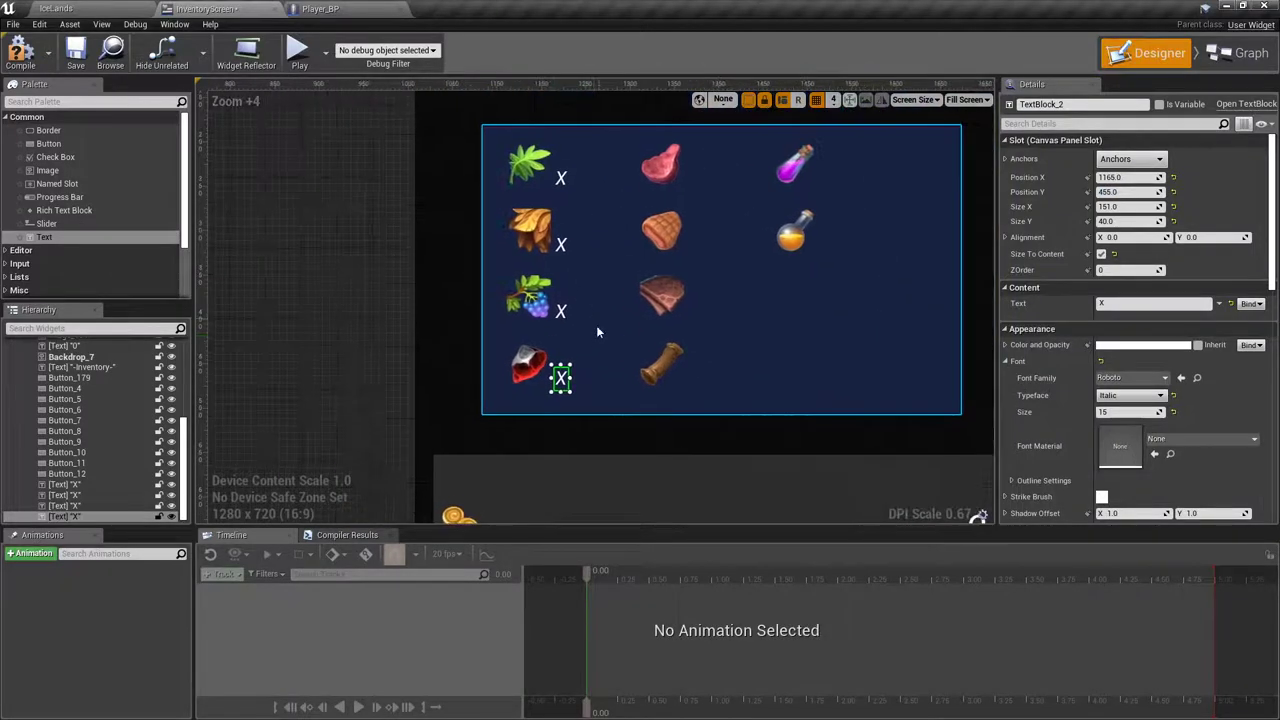
click(562, 179)
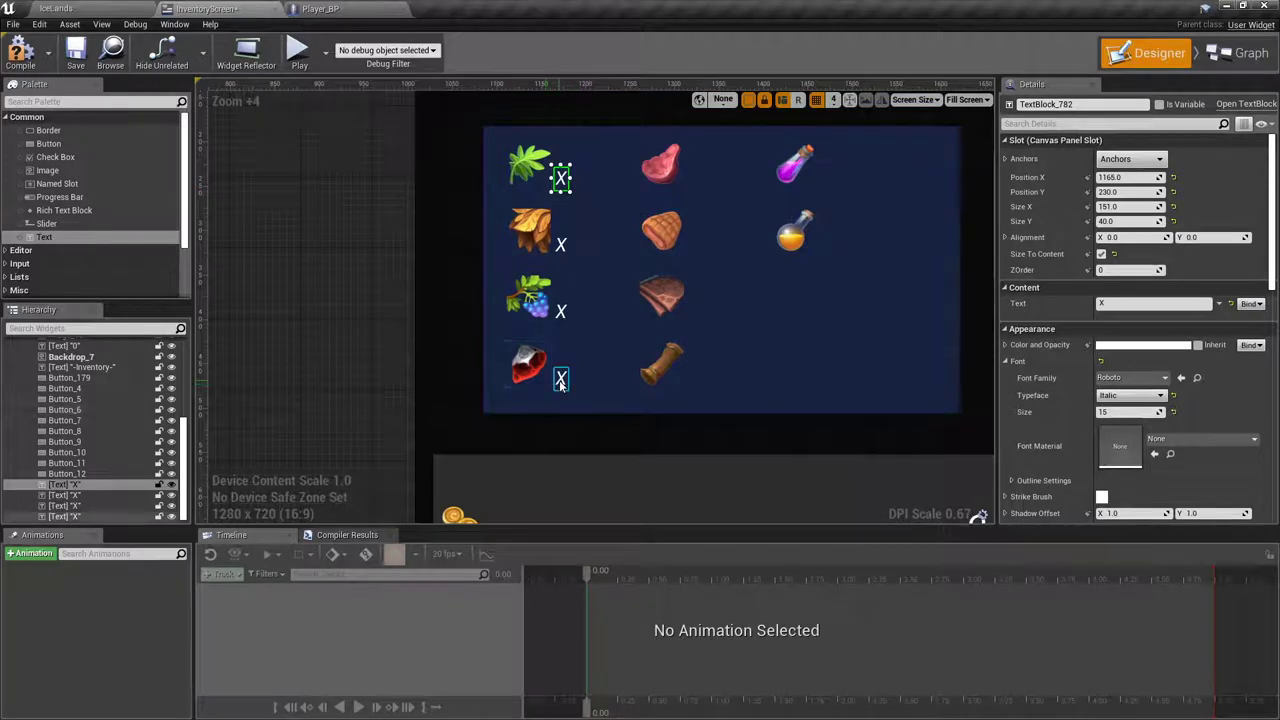
Step: Duplicate the leaf slot's X label and select the new copy in the Hierarchy
right_click(562, 180)
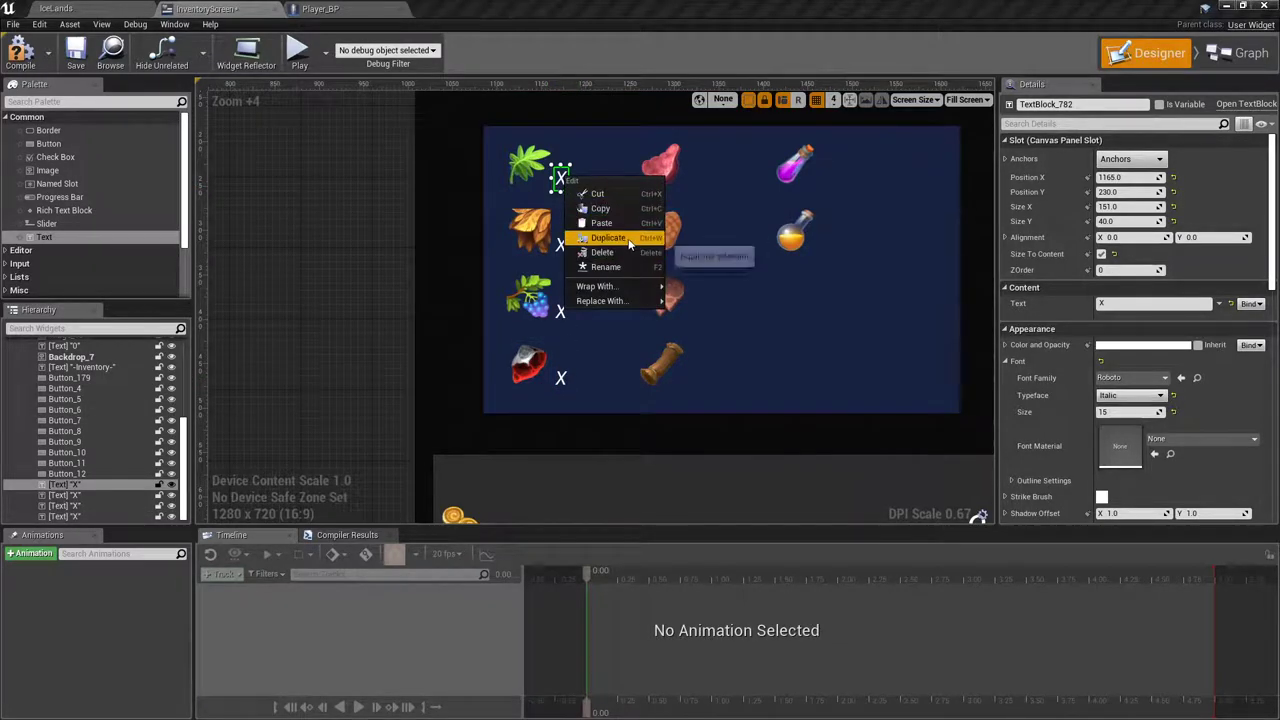
scroll(333, 235, down, 5)
scroll(214, 229, down, 1)
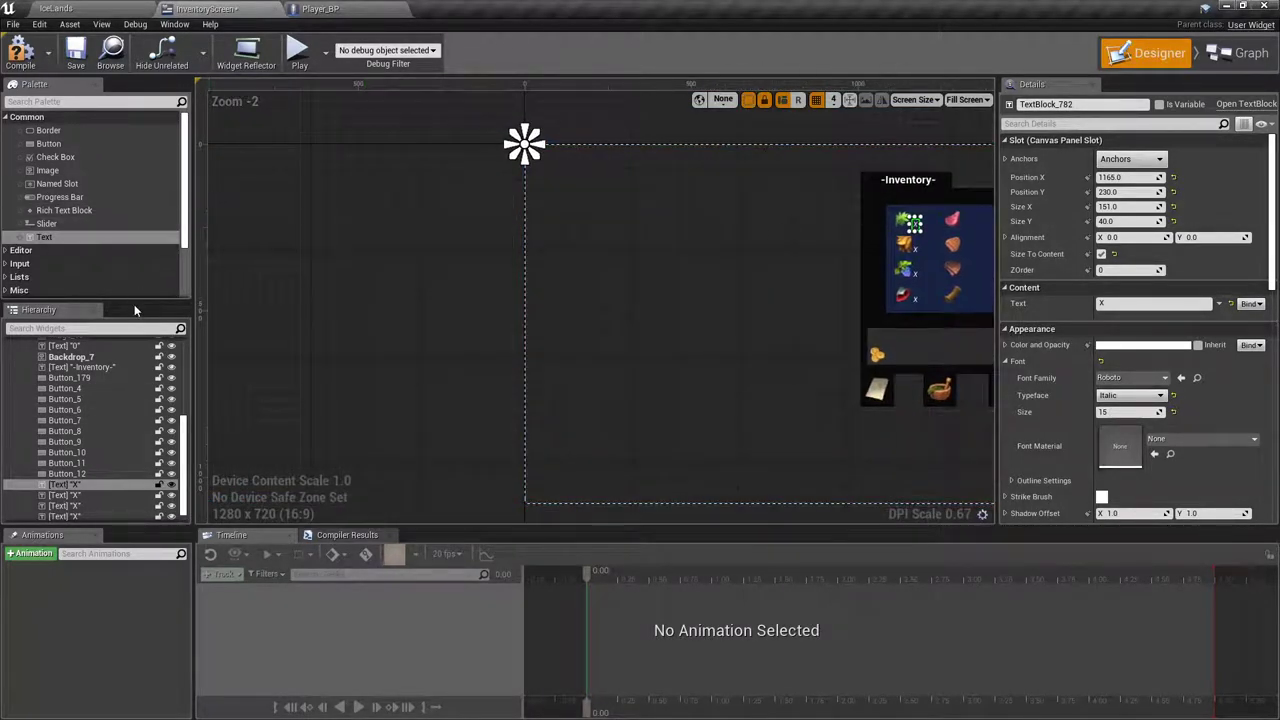
scroll(100, 480, down, 1)
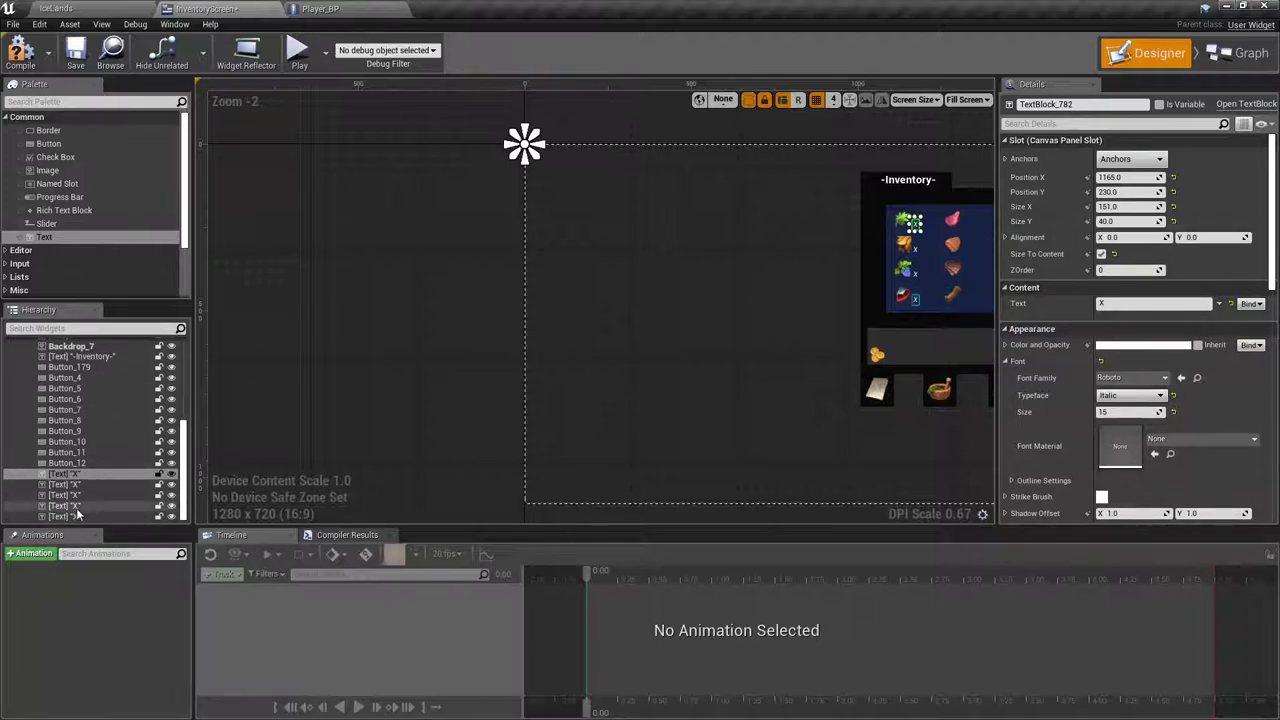
click(77, 516)
scroll(463, 203, up, 7)
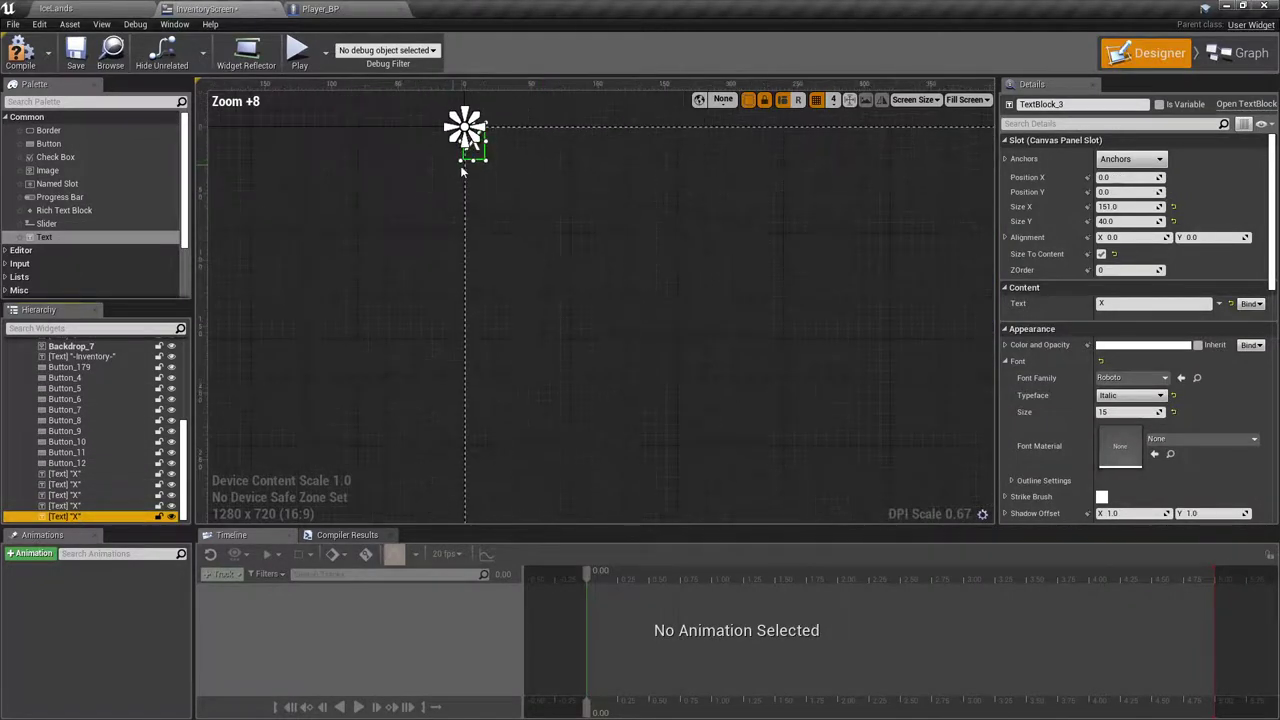
scroll(714, 309, down, 10)
Step: Compare the positions of the leaf and meat slots with the leaf's X label
right_drag(714, 309, 337, 268)
scroll(570, 310, up, 6)
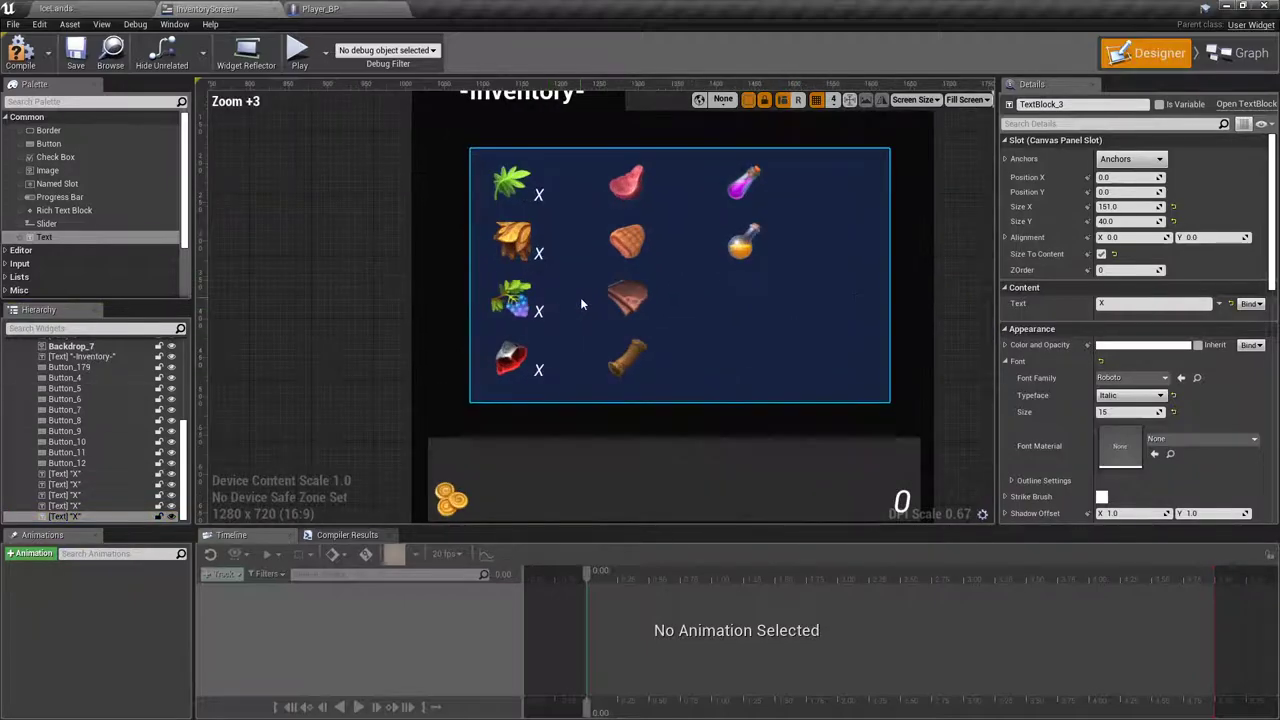
click(540, 196)
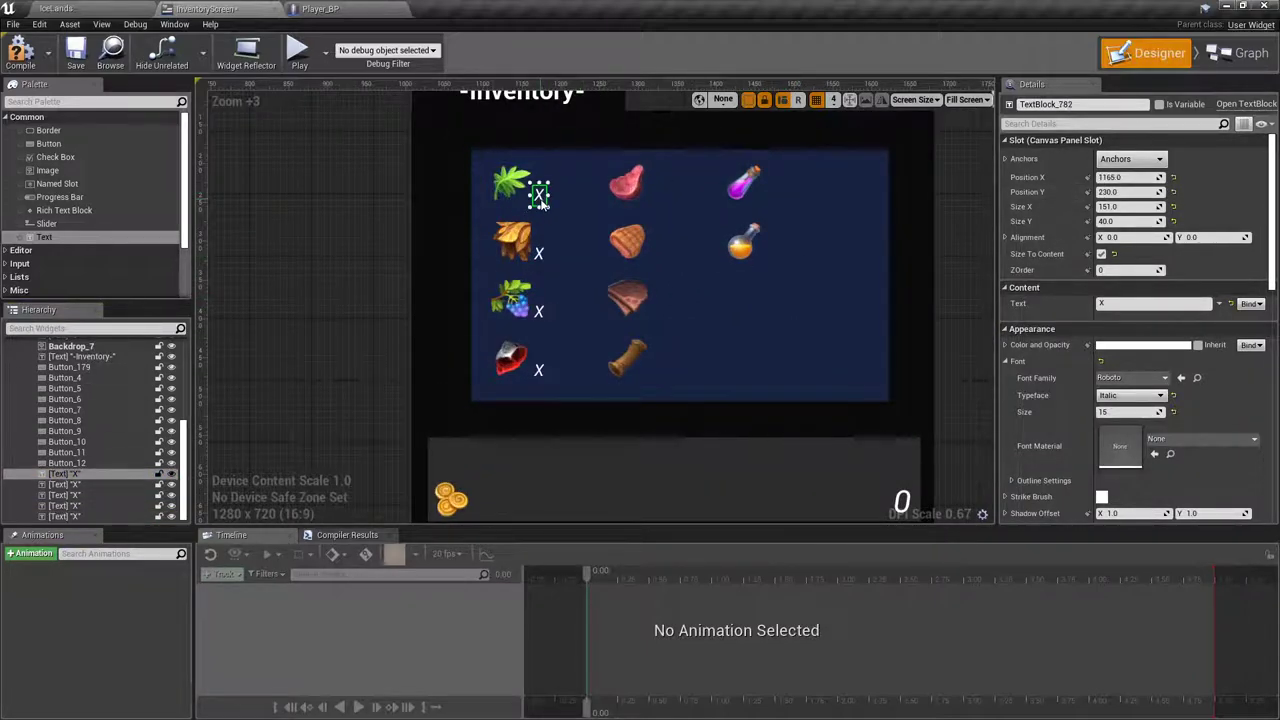
click(625, 180)
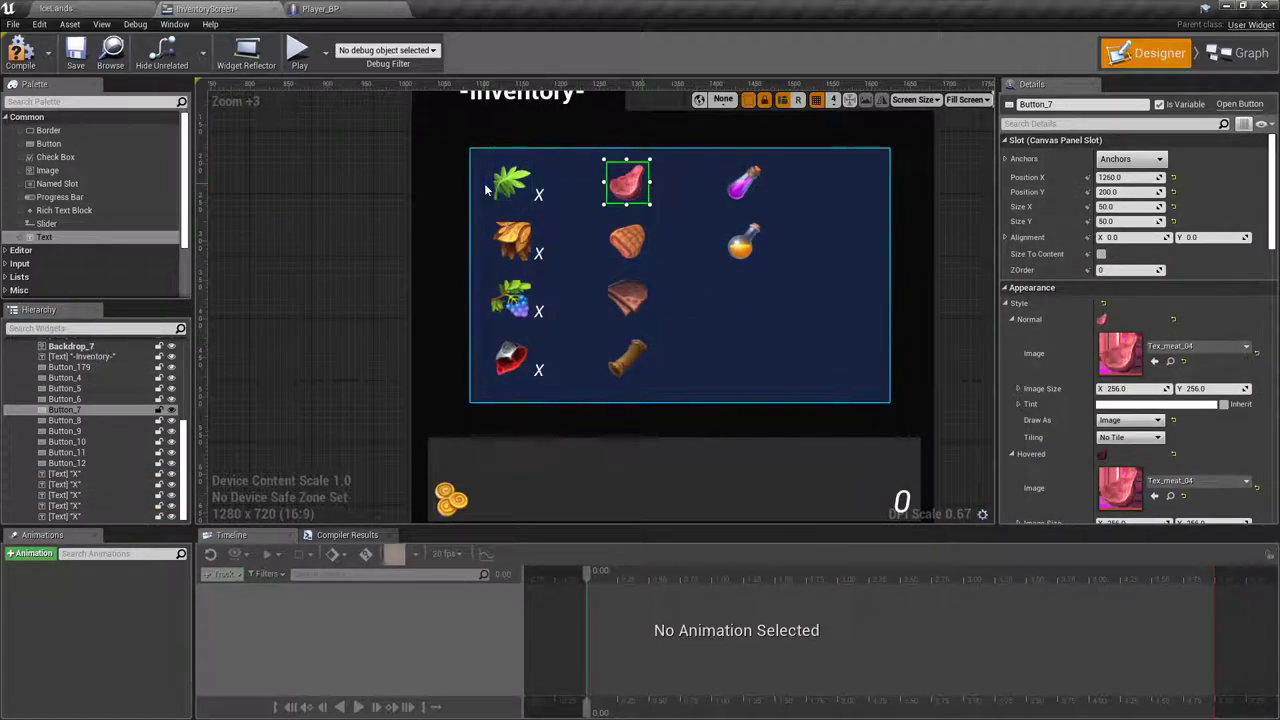
click(510, 185)
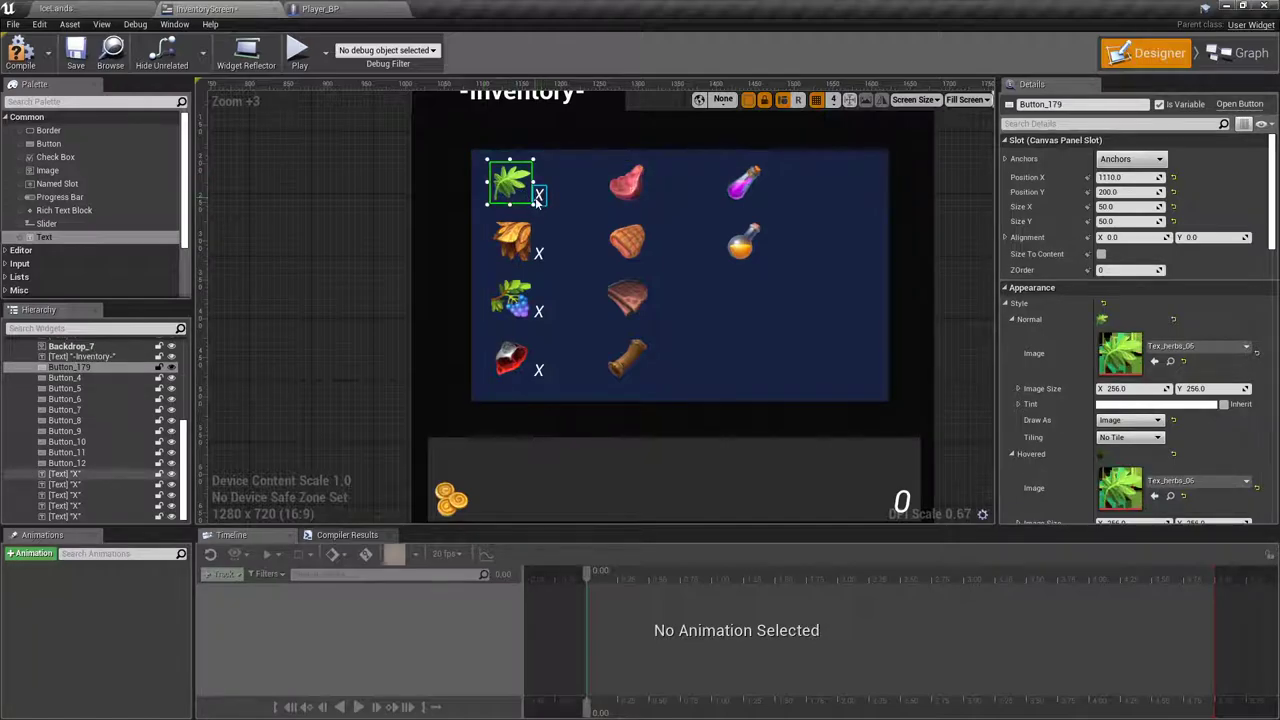
click(539, 196)
click(512, 183)
click(539, 196)
click(629, 192)
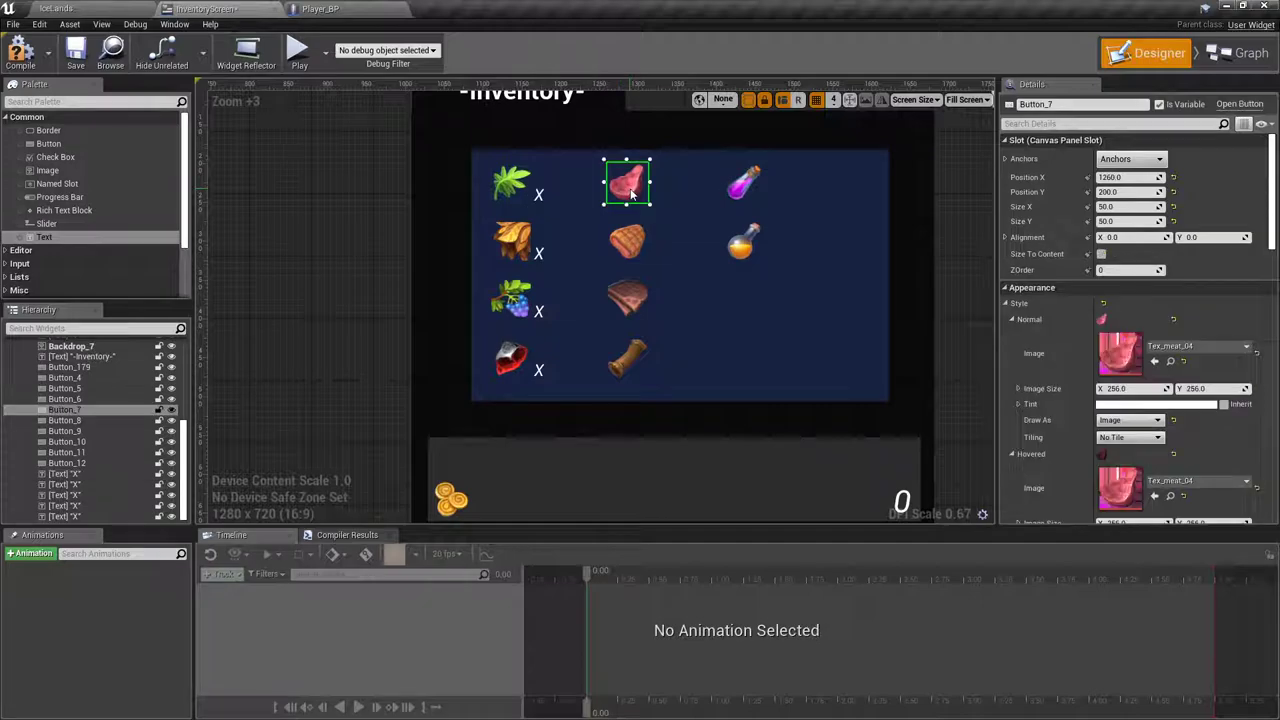
Step: Move the duplicated X label to Position X 1315 beside the meat slot
click(90, 514)
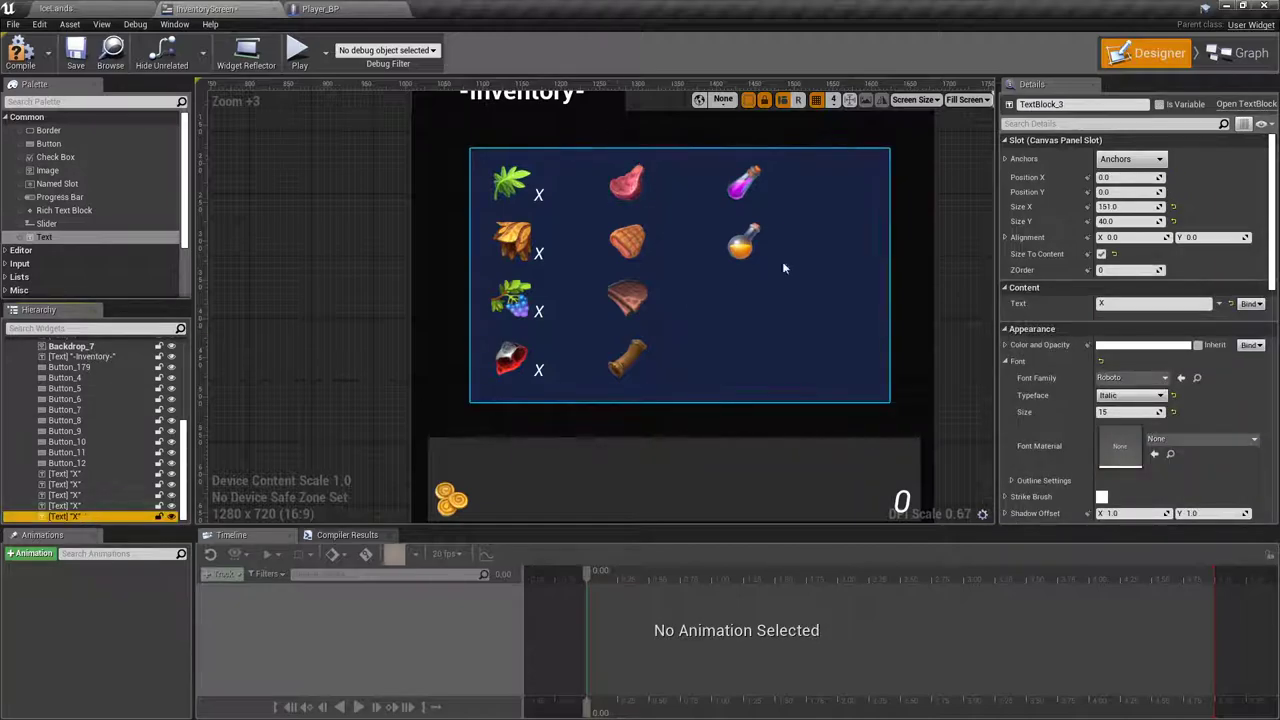
click(1133, 177)
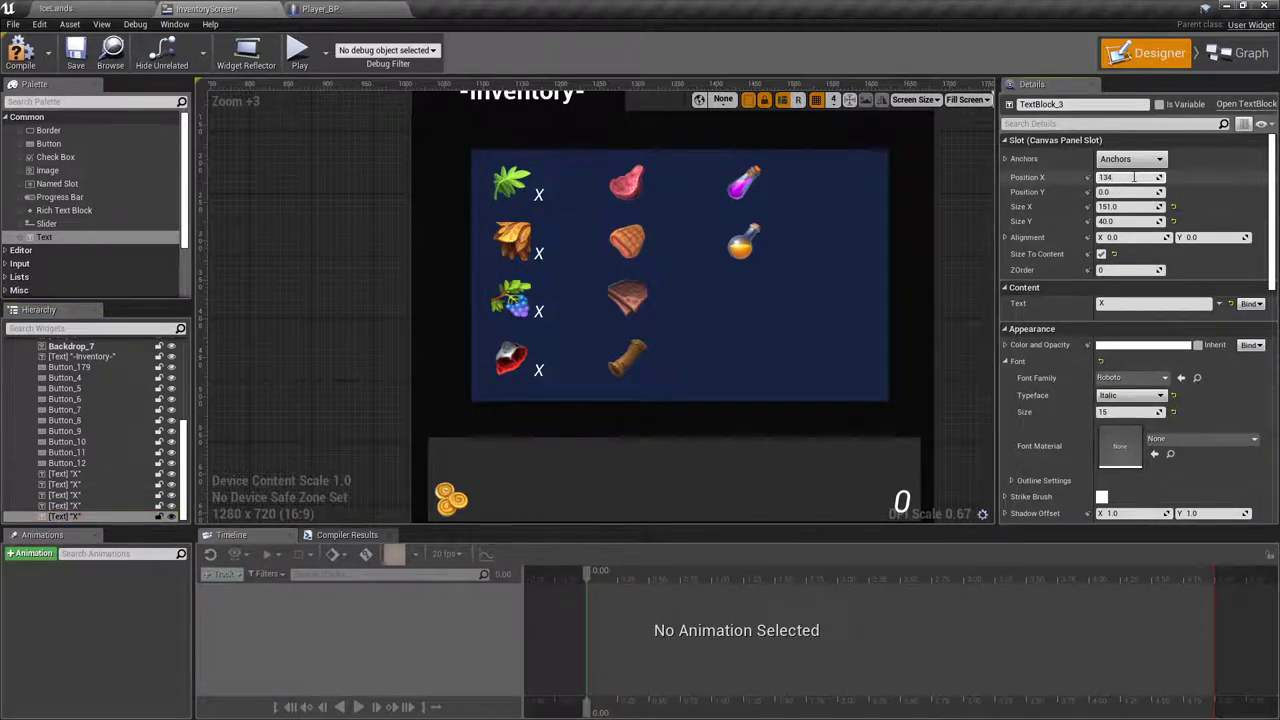
text(1315)
key(Tab)
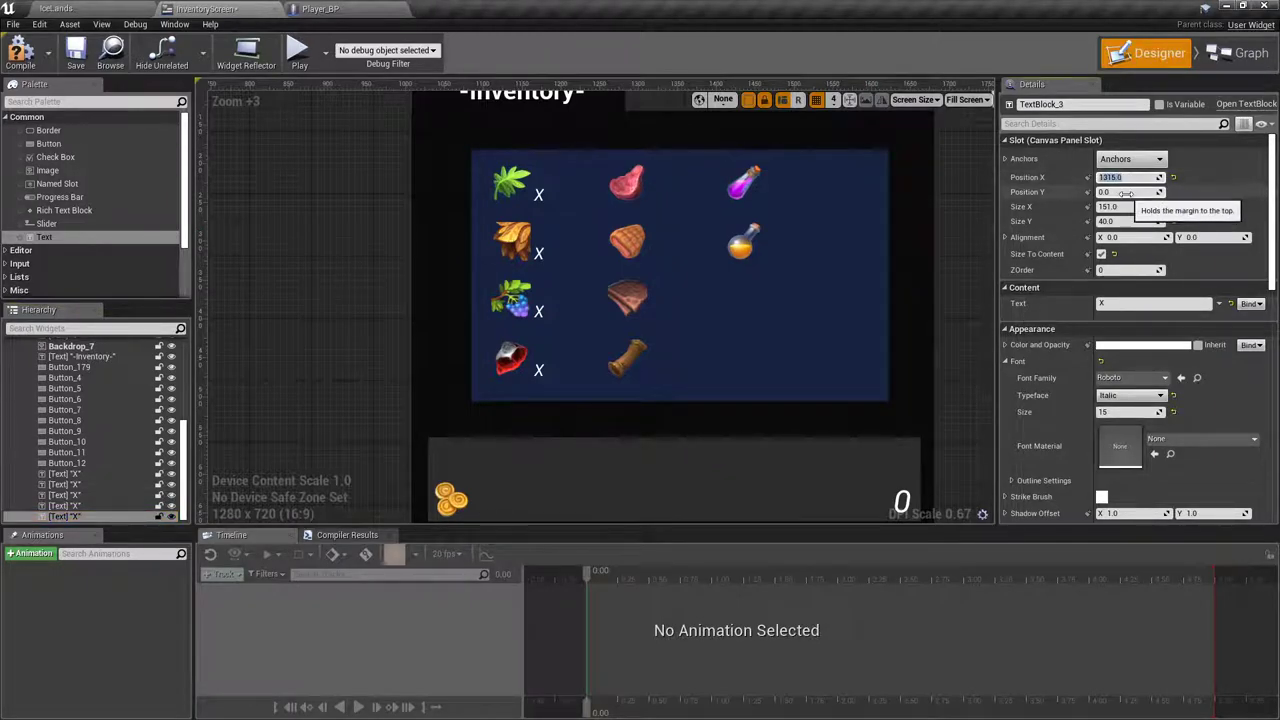
click(542, 200)
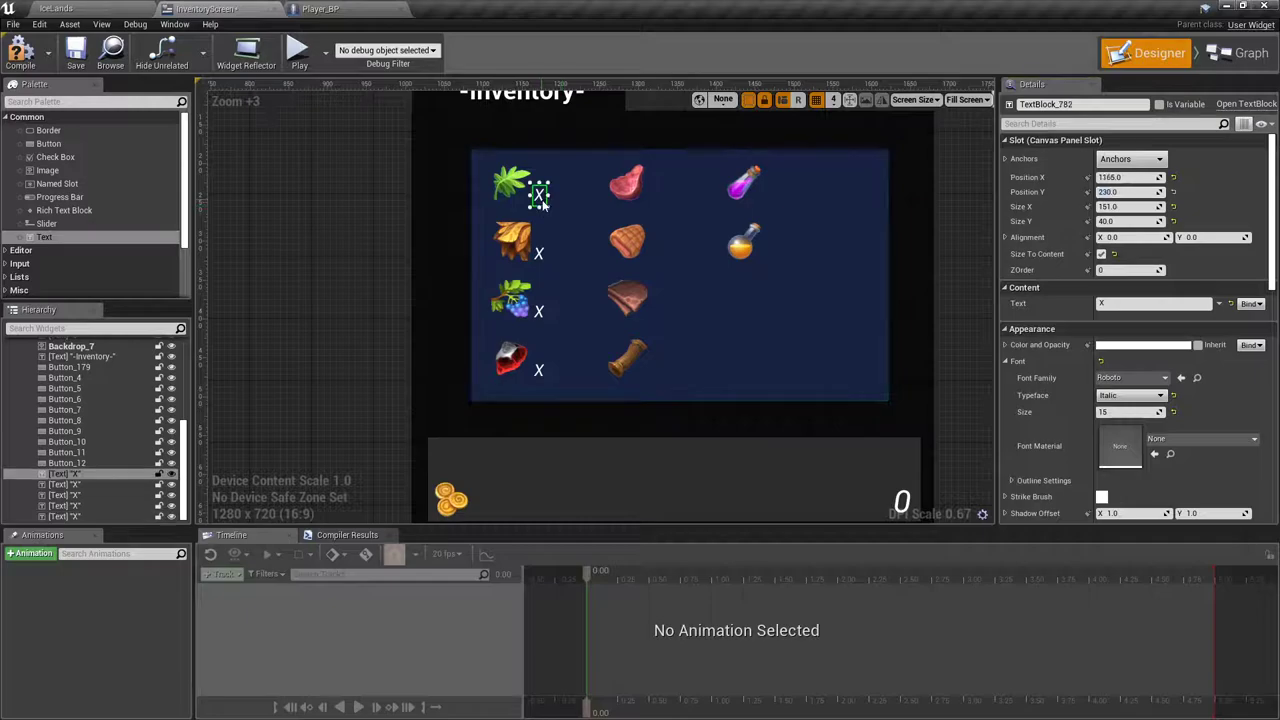
click(65, 516)
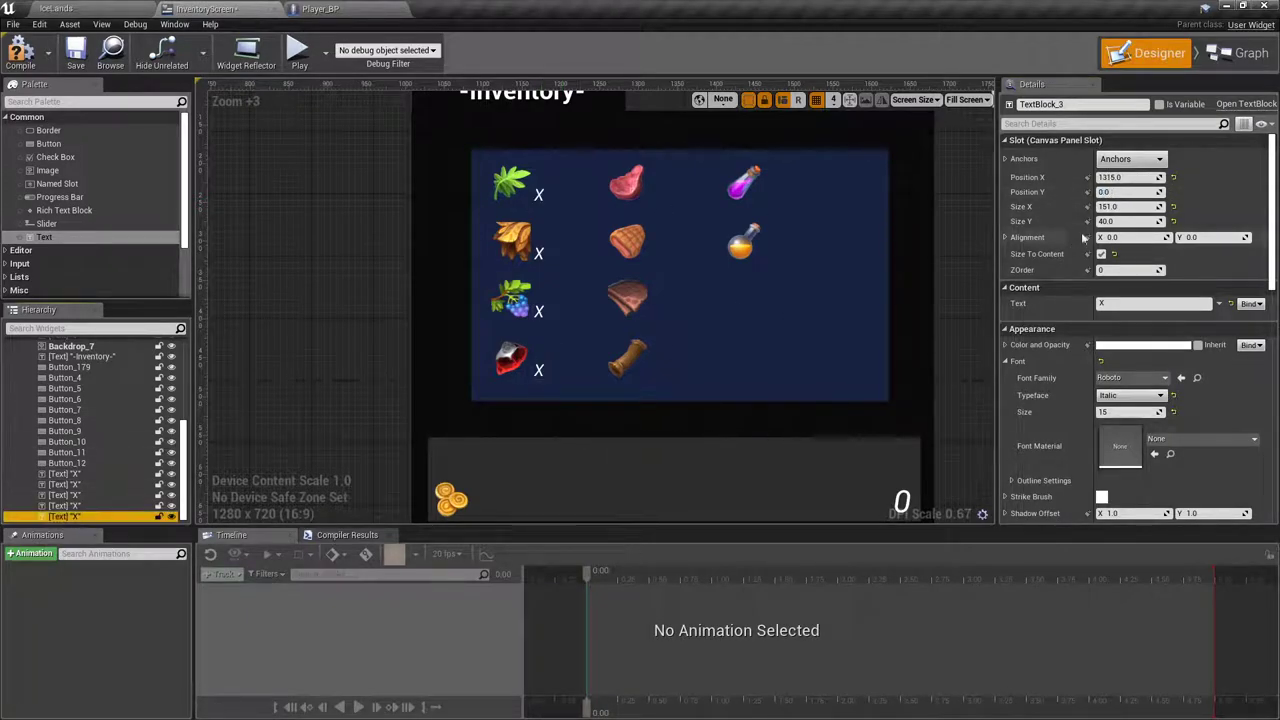
click(1133, 192)
text(23)
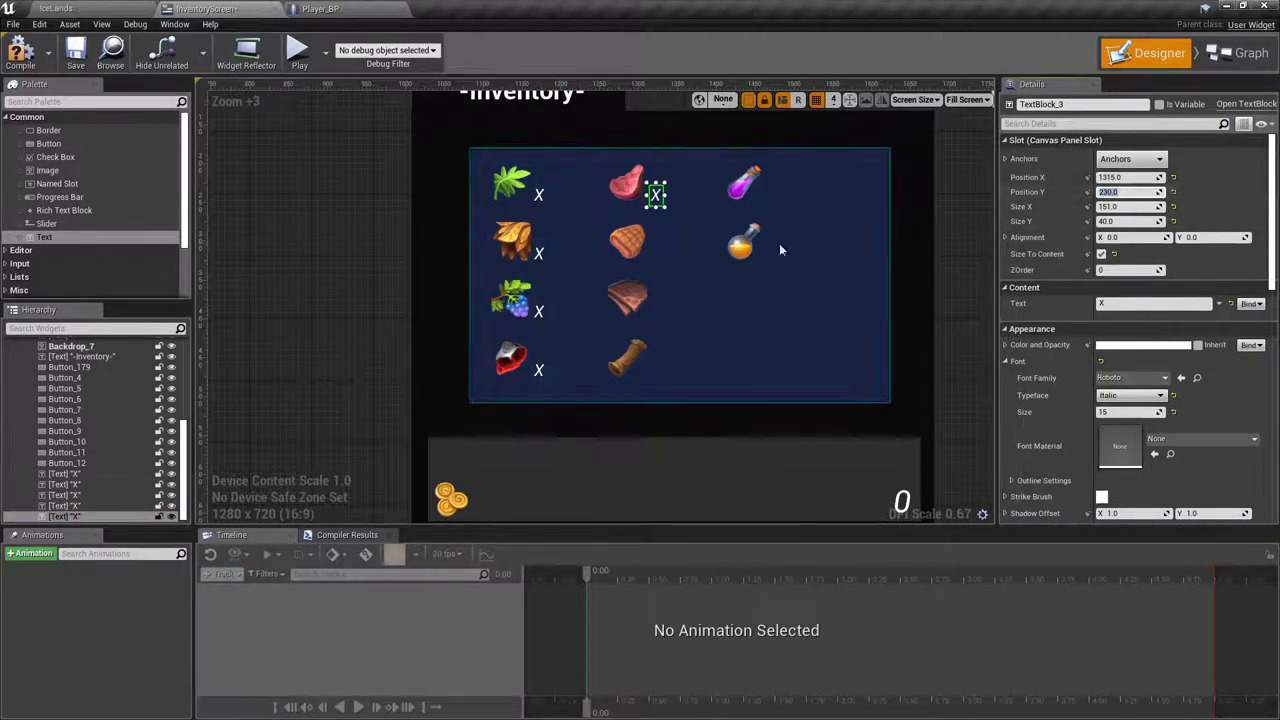
right_click(655, 195)
click(655, 195)
Step: Duplicate the meat's X label and place the copy at 1315, 305 beside the steak
right_click(657, 195)
click(700, 263)
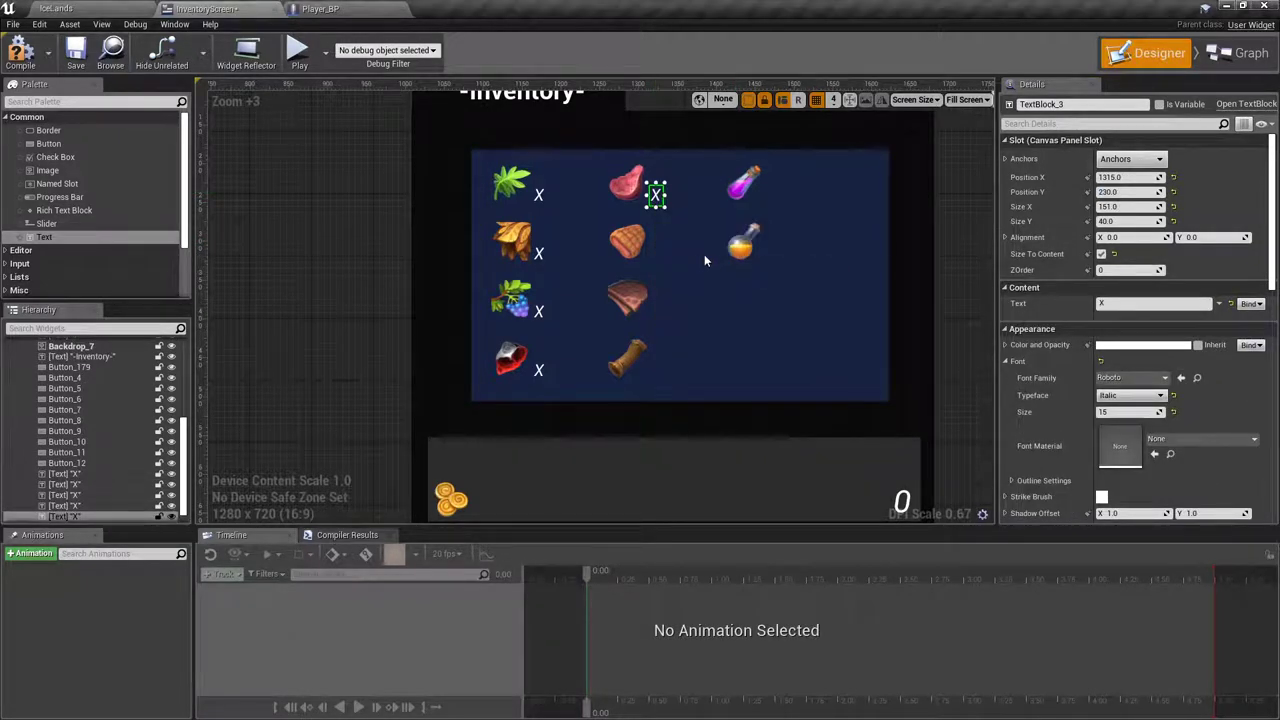
scroll(120, 481, down, 1)
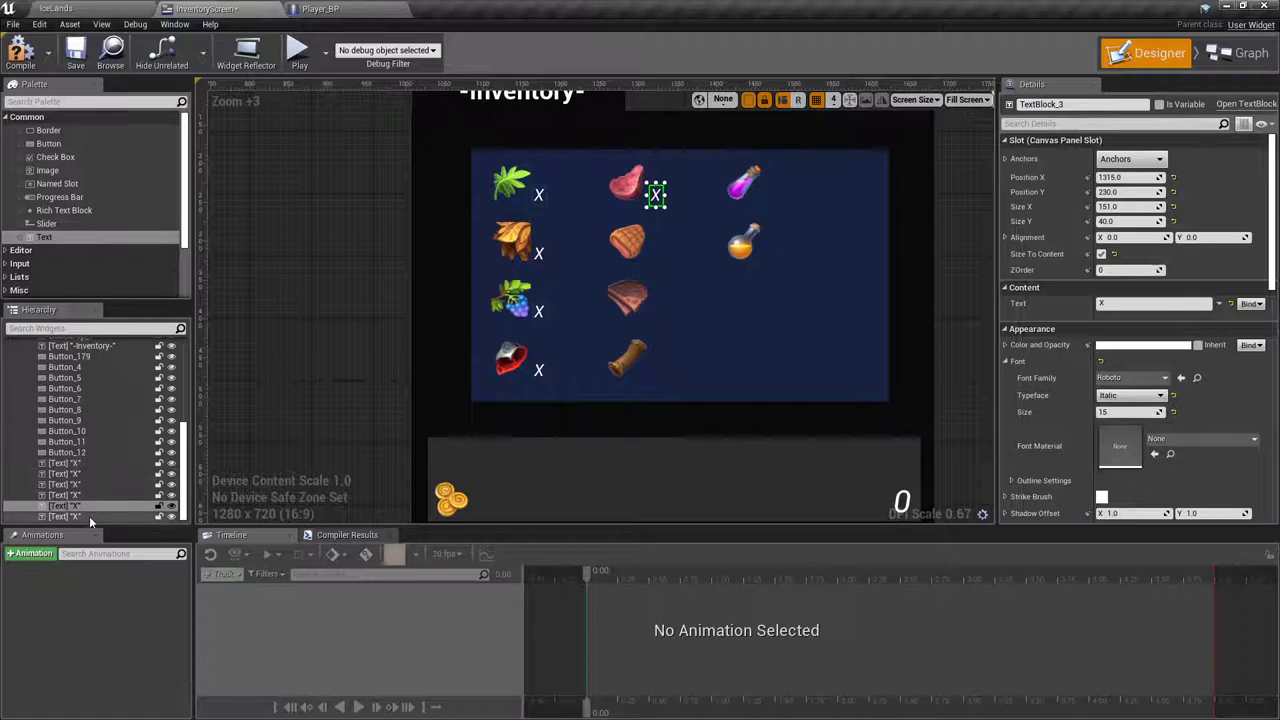
click(89, 516)
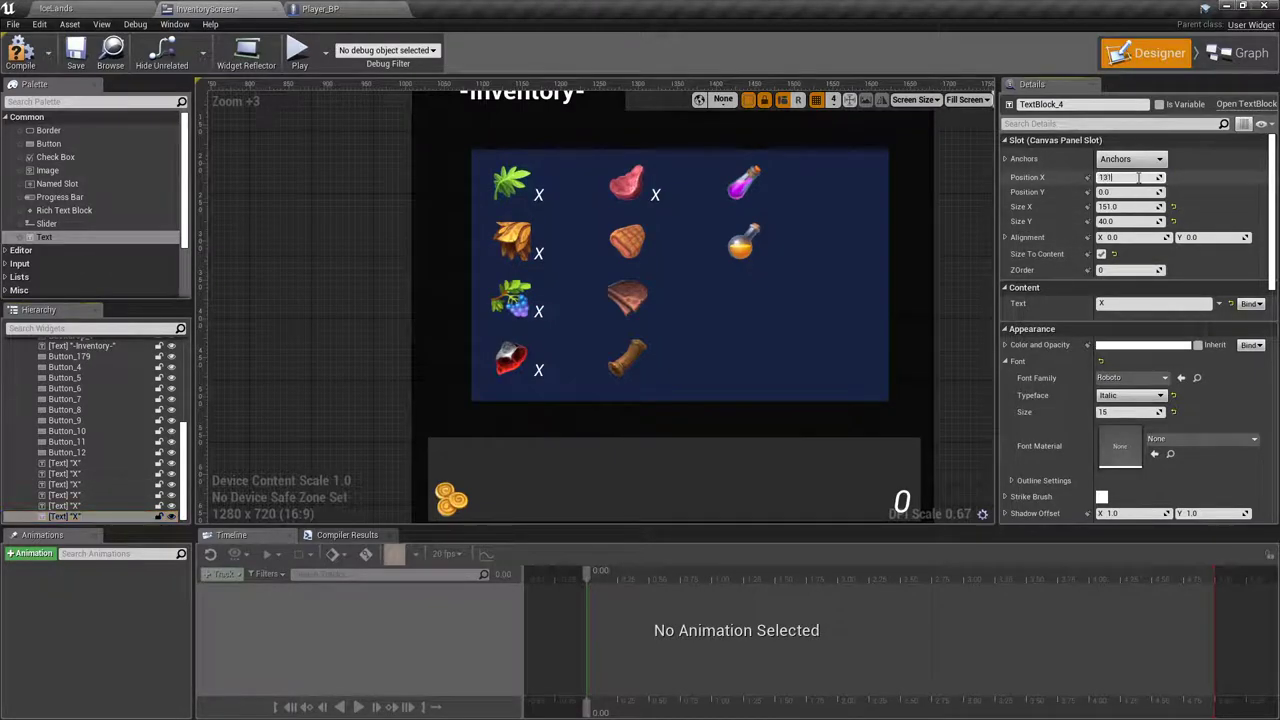
click(1138, 177)
text(131)
key(Return)
click(540, 253)
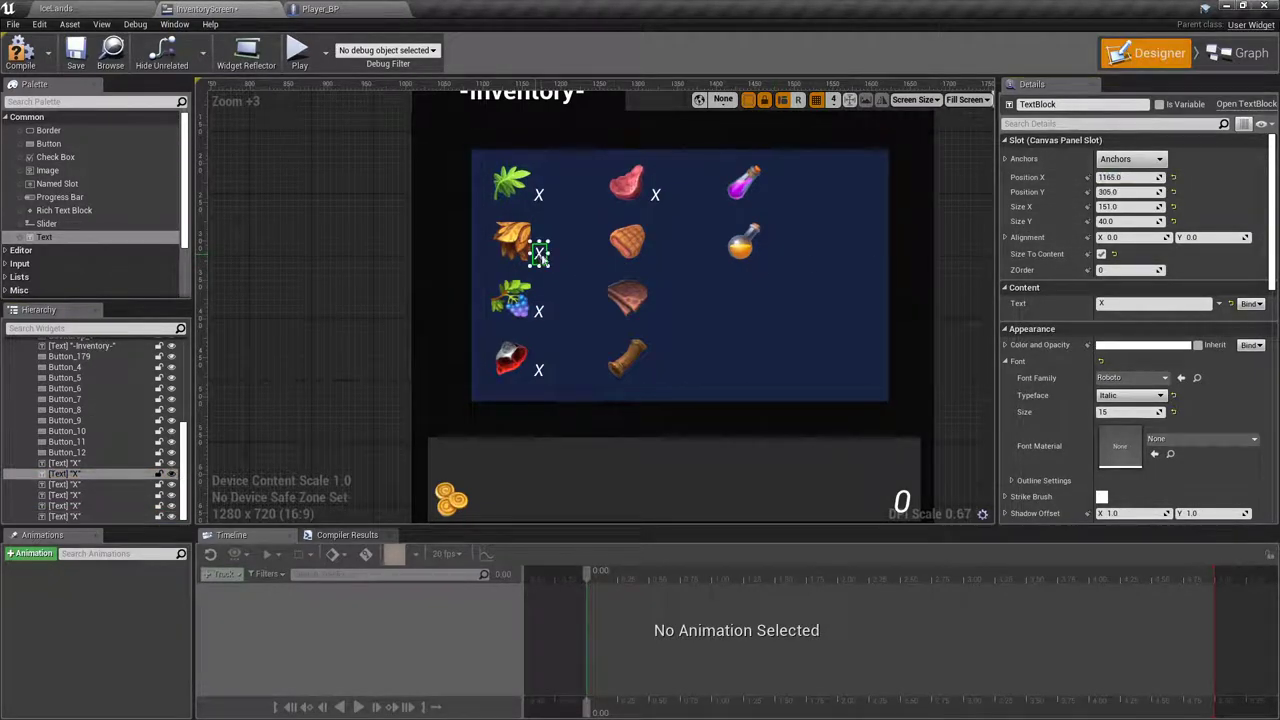
click(64, 516)
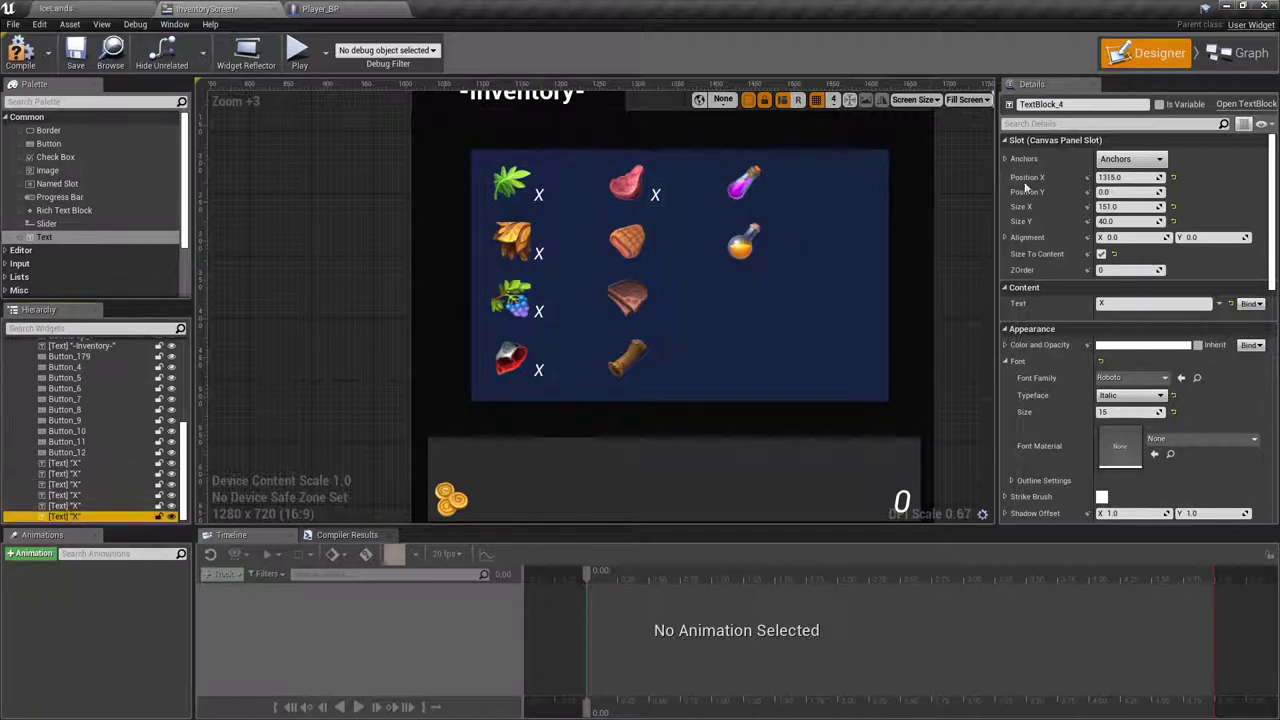
click(1128, 192)
text(305)
key(Return)
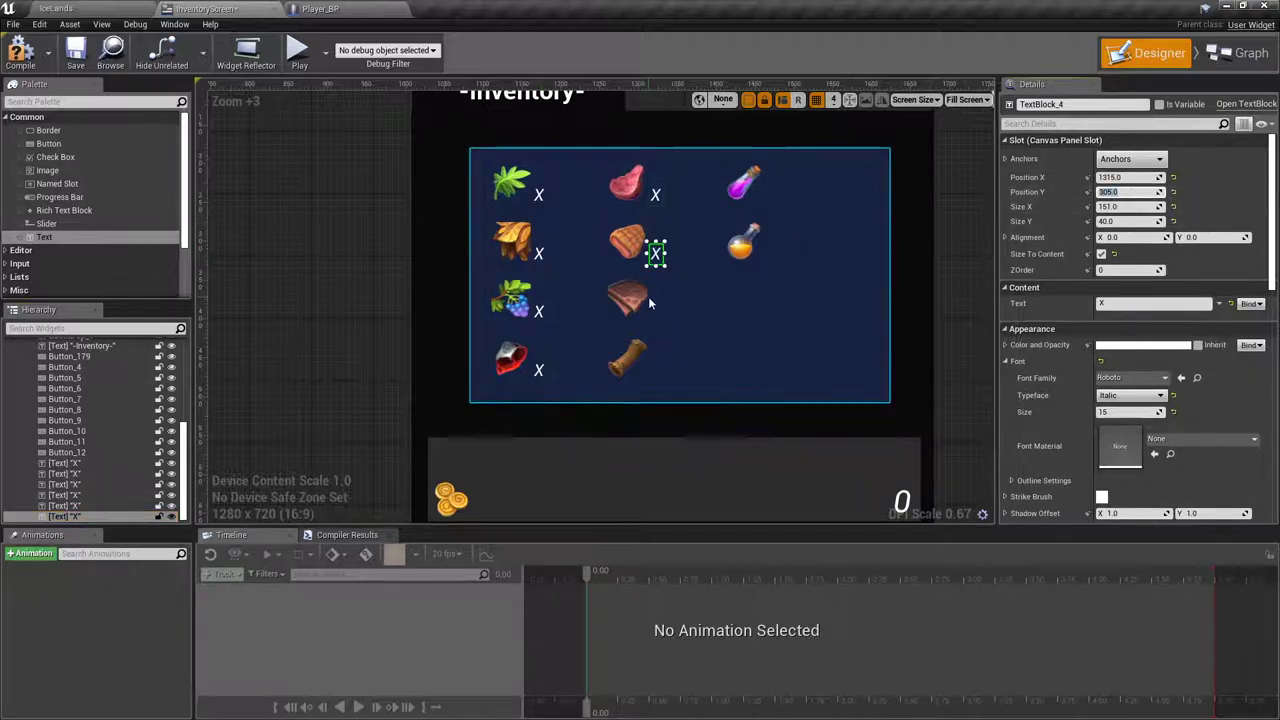
Step: Duplicate the steak's X label and place the copy at 1315, 380 beside the hide
right_click(656, 254)
click(698, 314)
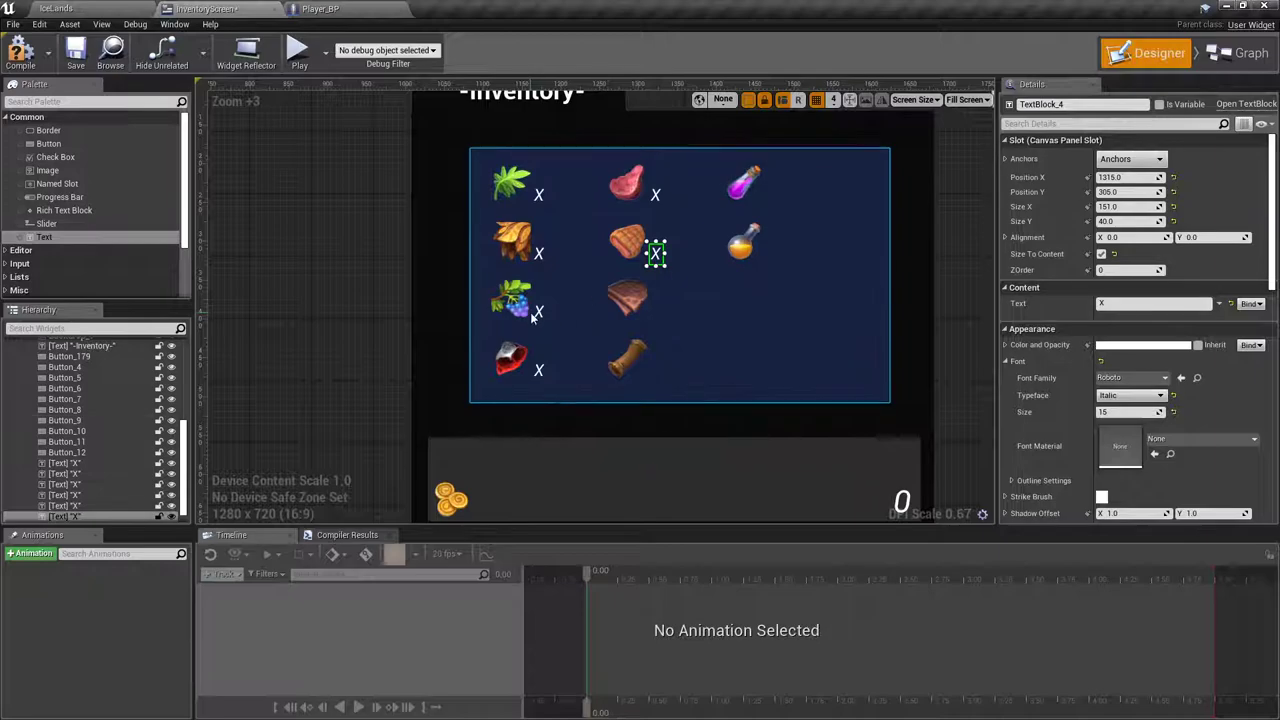
click(538, 311)
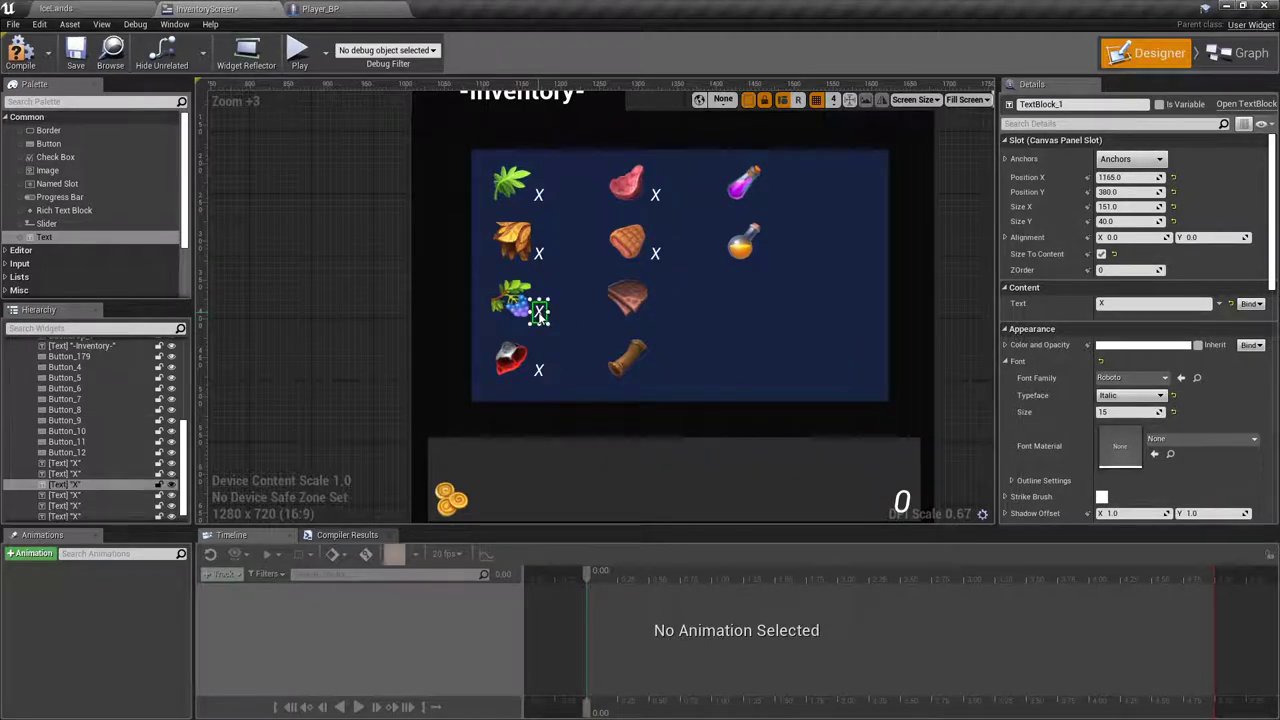
click(655, 253)
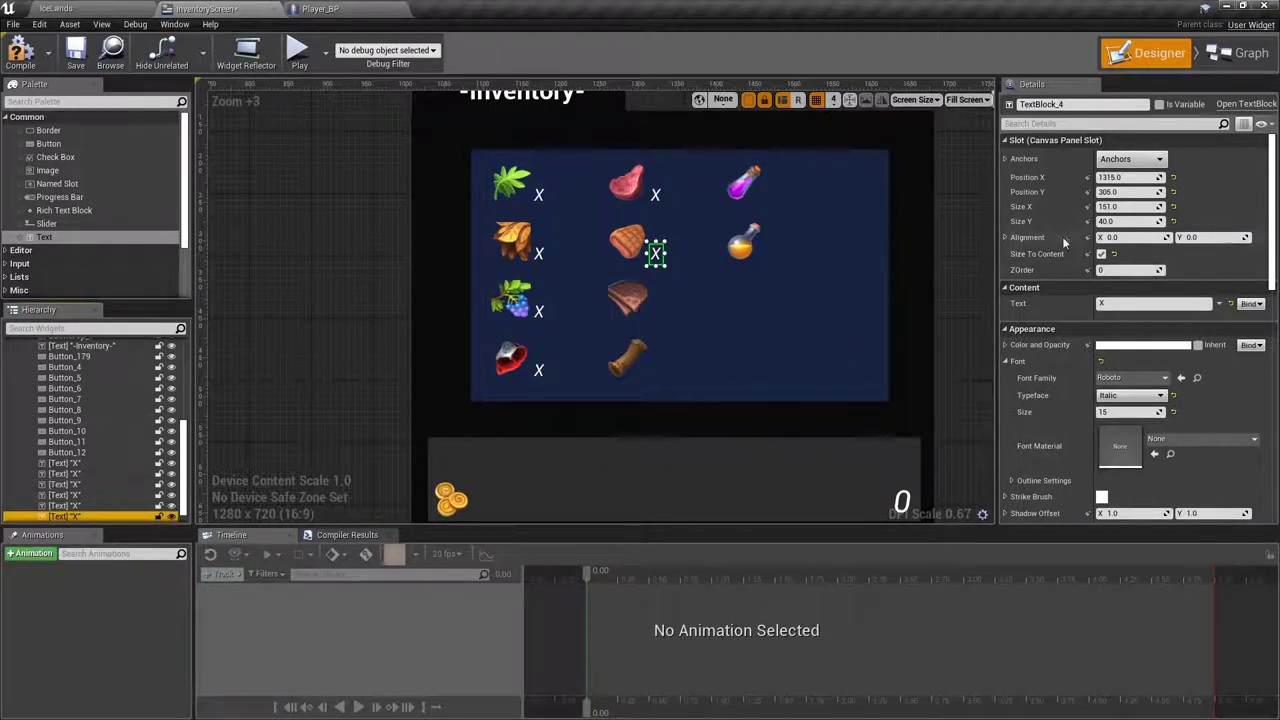
scroll(279, 381, down, 1)
key(ctrl+d)
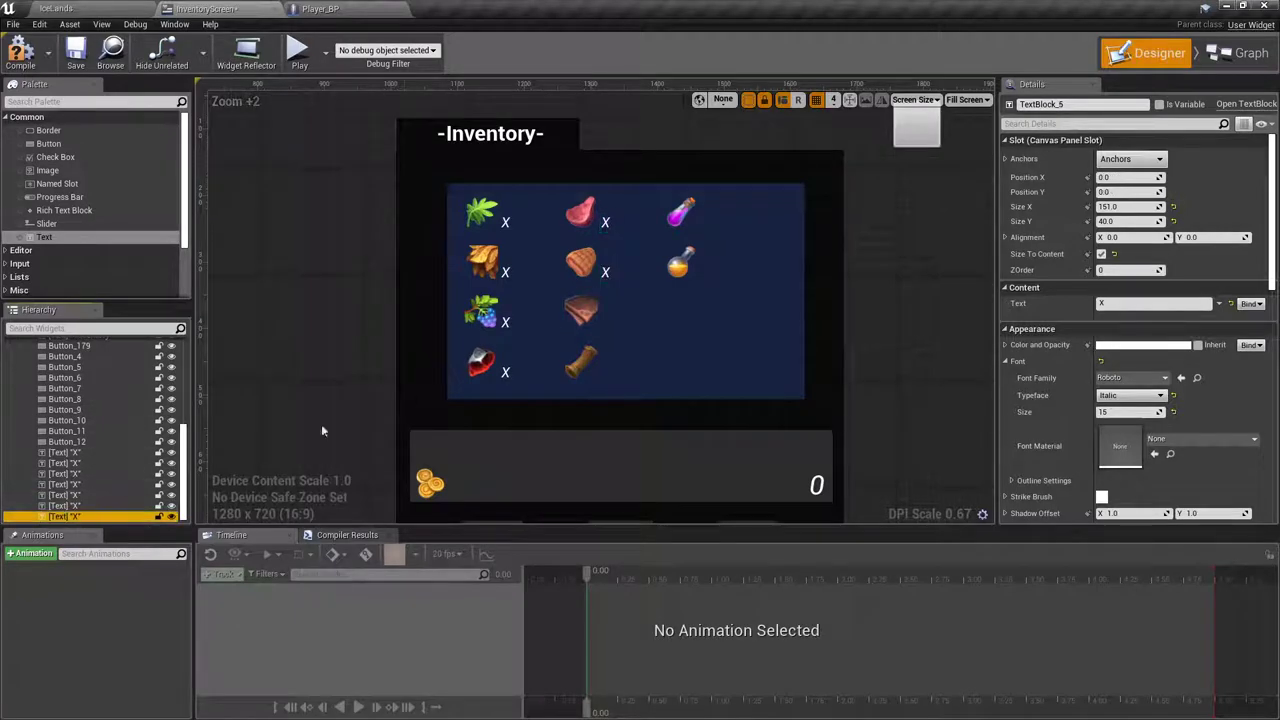
click(1133, 177)
text(1315)
key(Return)
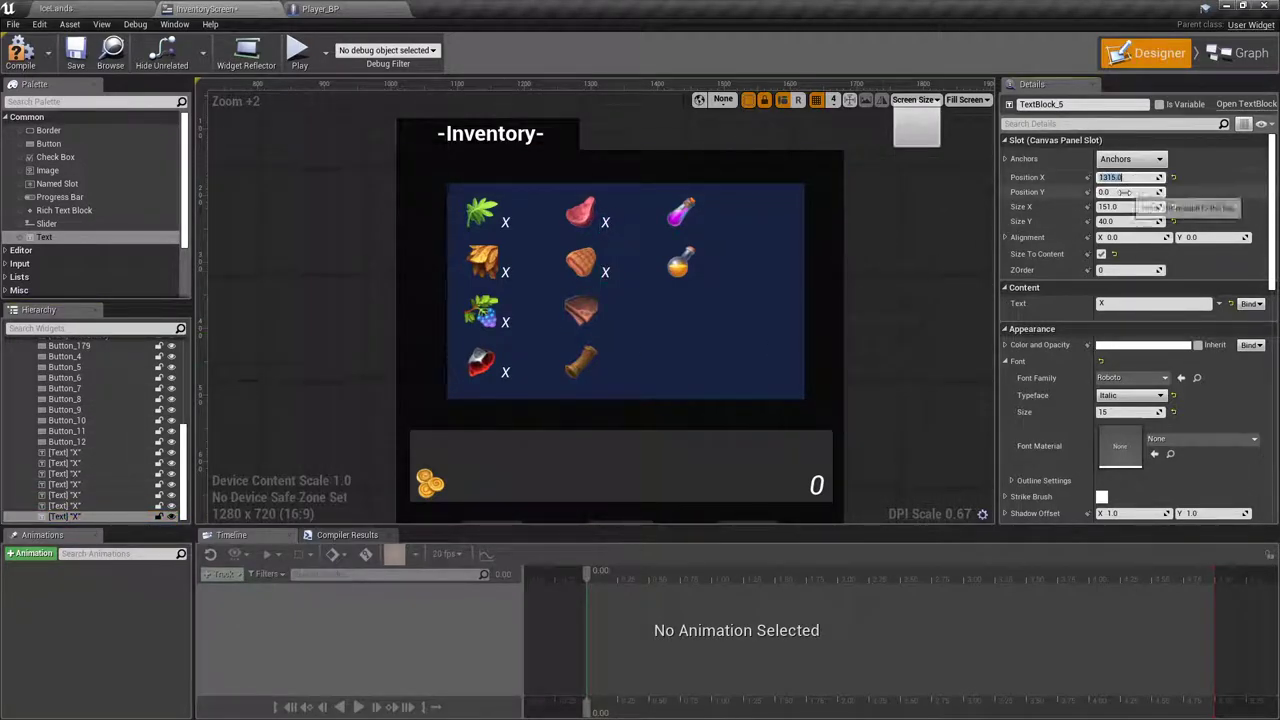
click(507, 326)
click(83, 517)
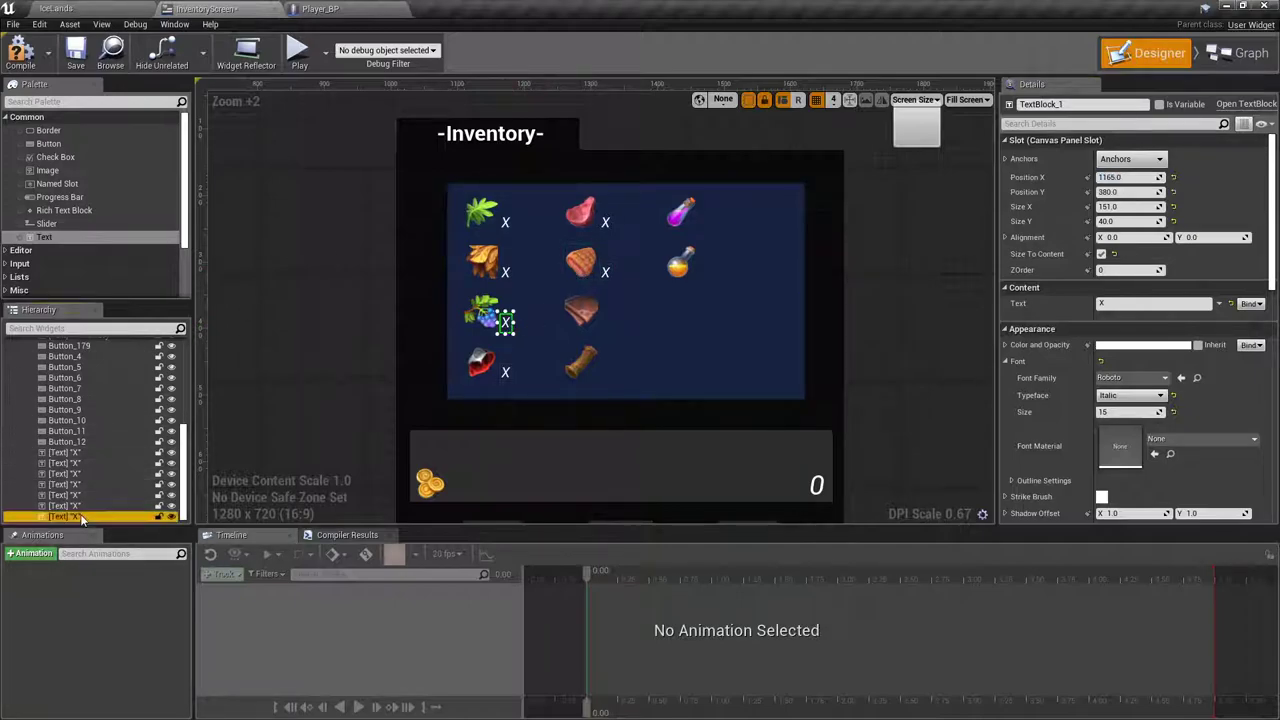
click(1128, 191)
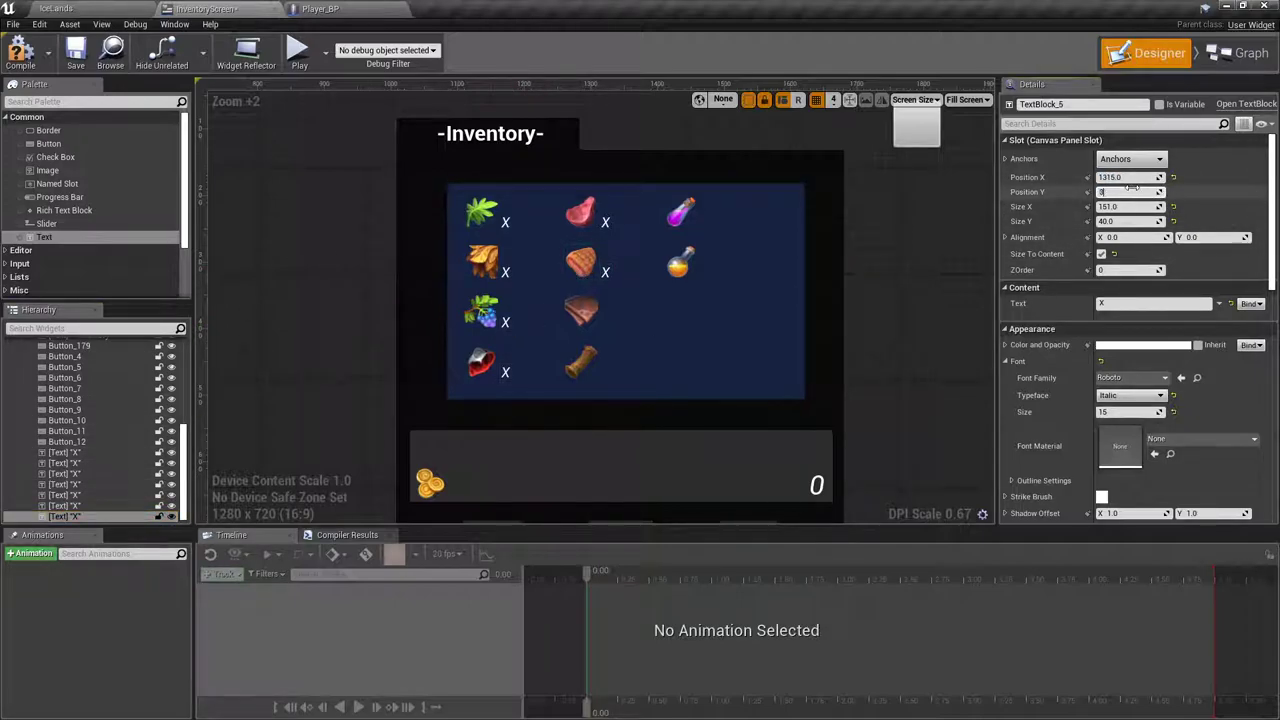
text(380)
key(Return)
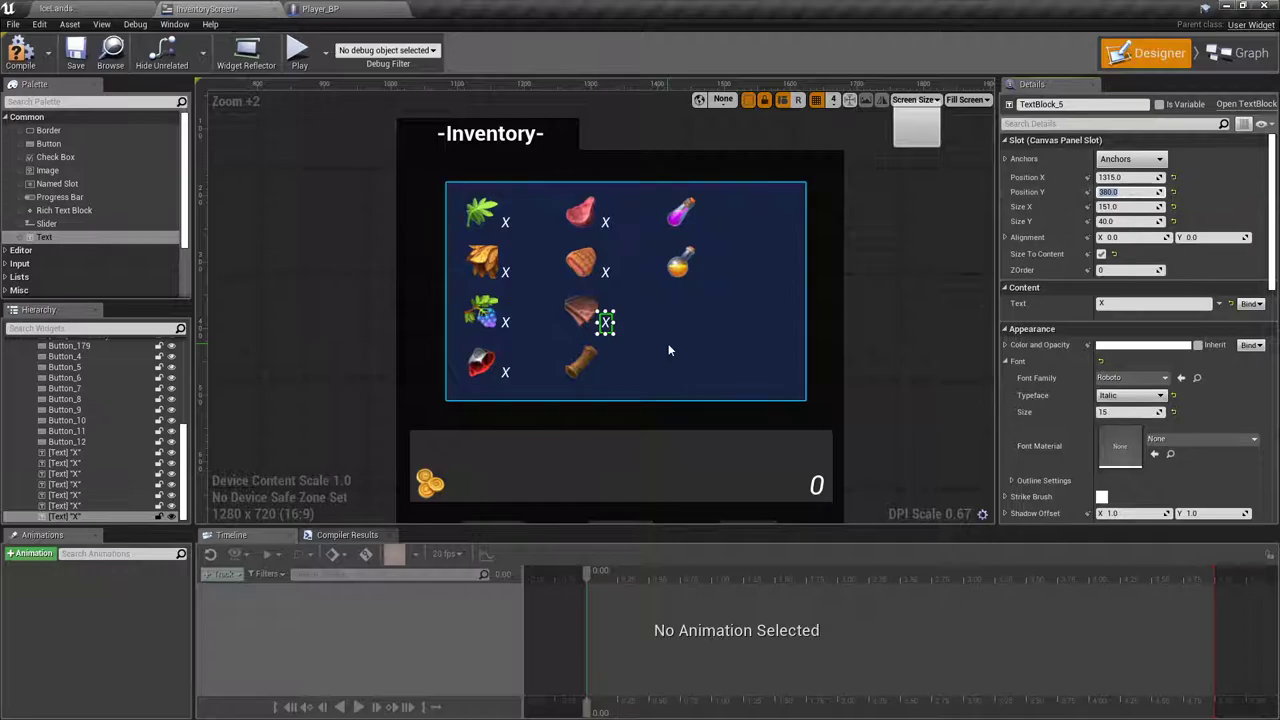
Step: Duplicate the hide's X label and place the copy at 1315, 455 beside the stick
right_click(607, 321)
click(651, 387)
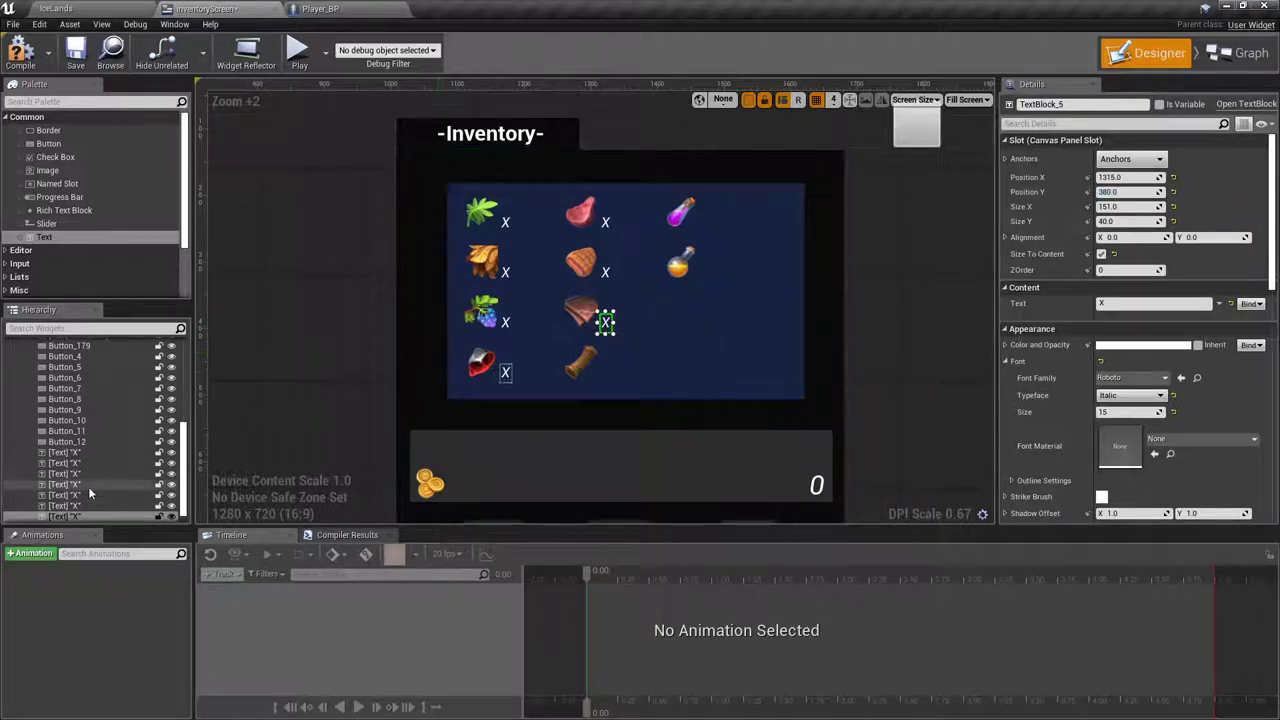
click(72, 515)
click(1120, 177)
text(1315)
key(Tab)
click(507, 373)
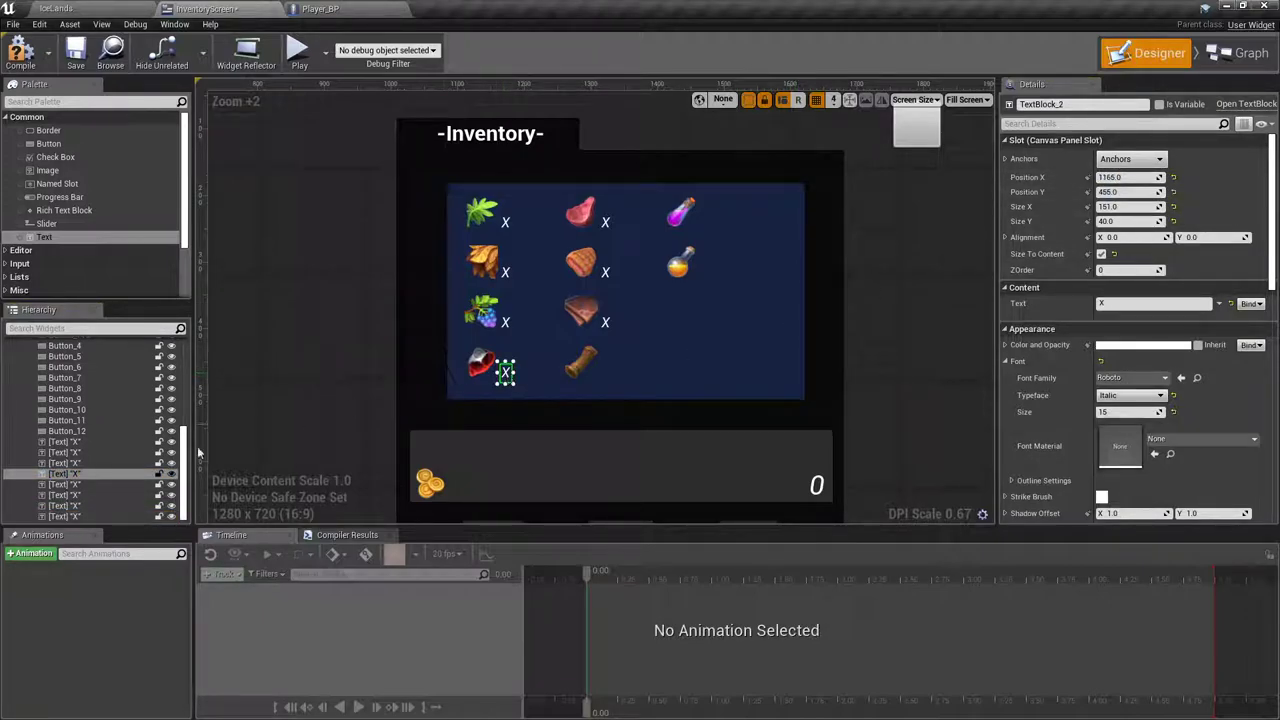
click(72, 516)
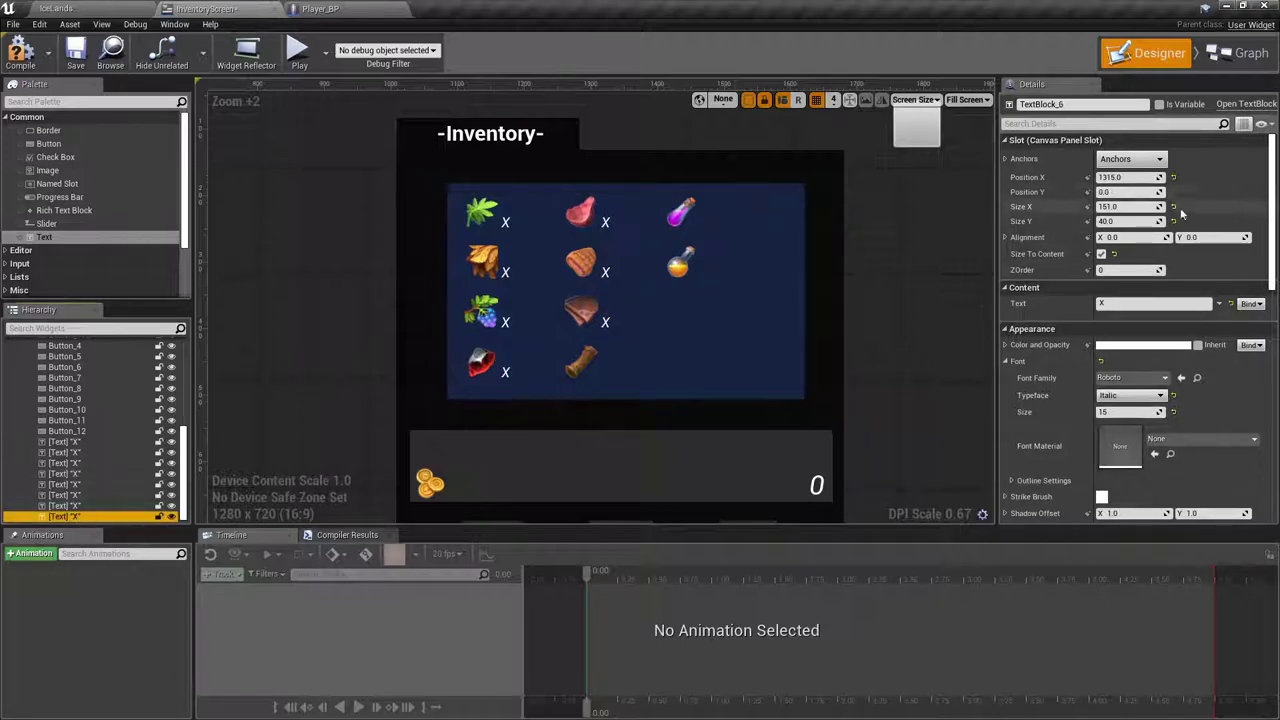
click(1115, 192)
text(455)
key(Return)
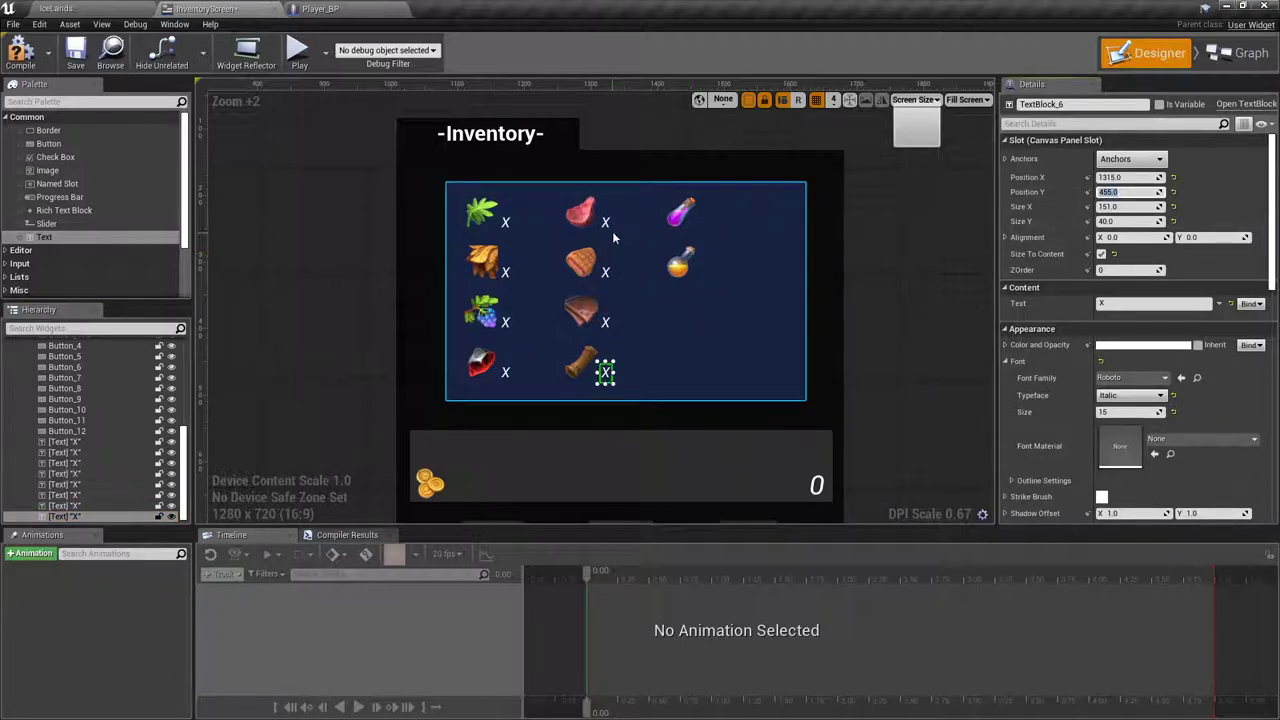
right_click(612, 230)
Step: Position the newest X label beside the potion at X 1465, checking neighbouring label positions
click(660, 282)
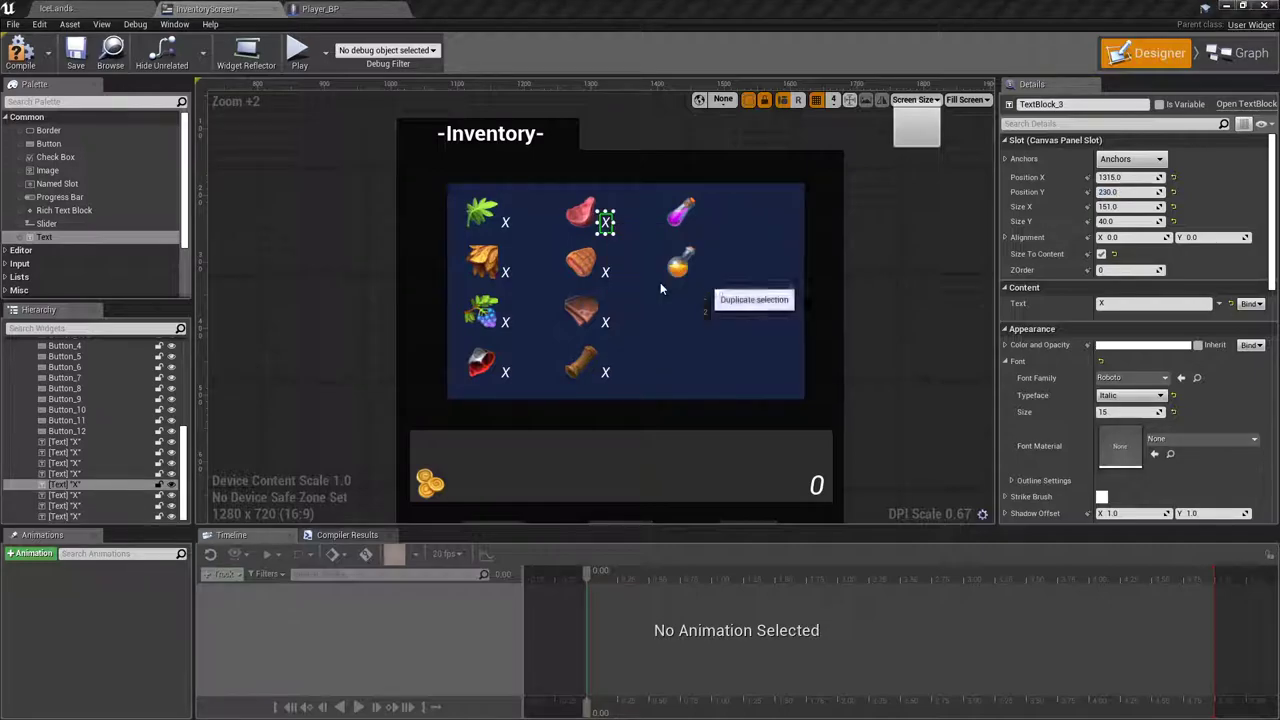
click(584, 216)
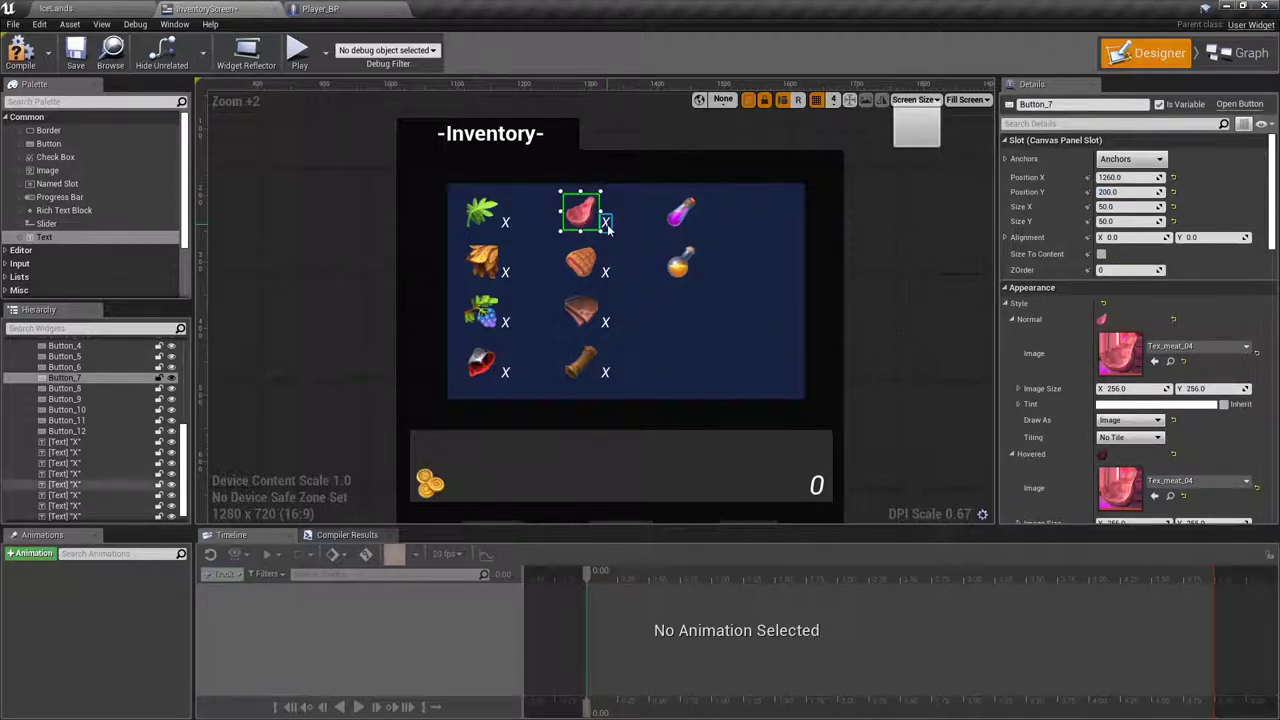
click(606, 224)
click(685, 220)
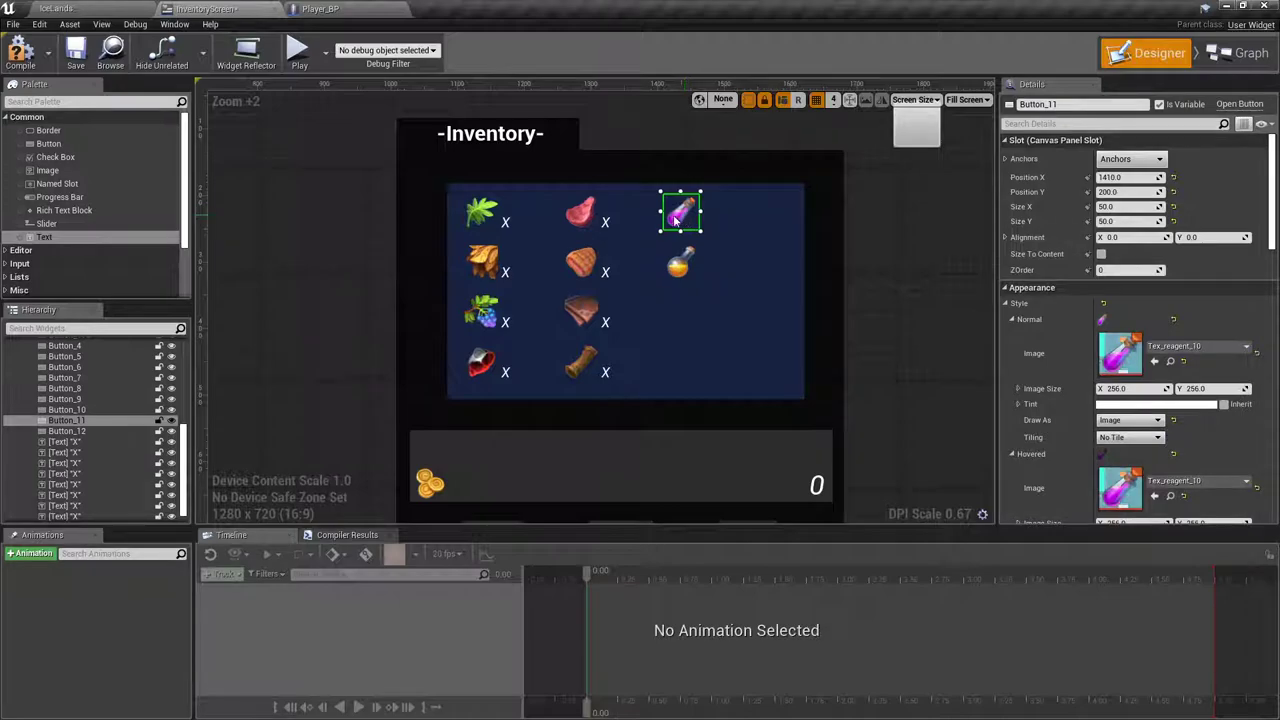
scroll(84, 461, down, 1)
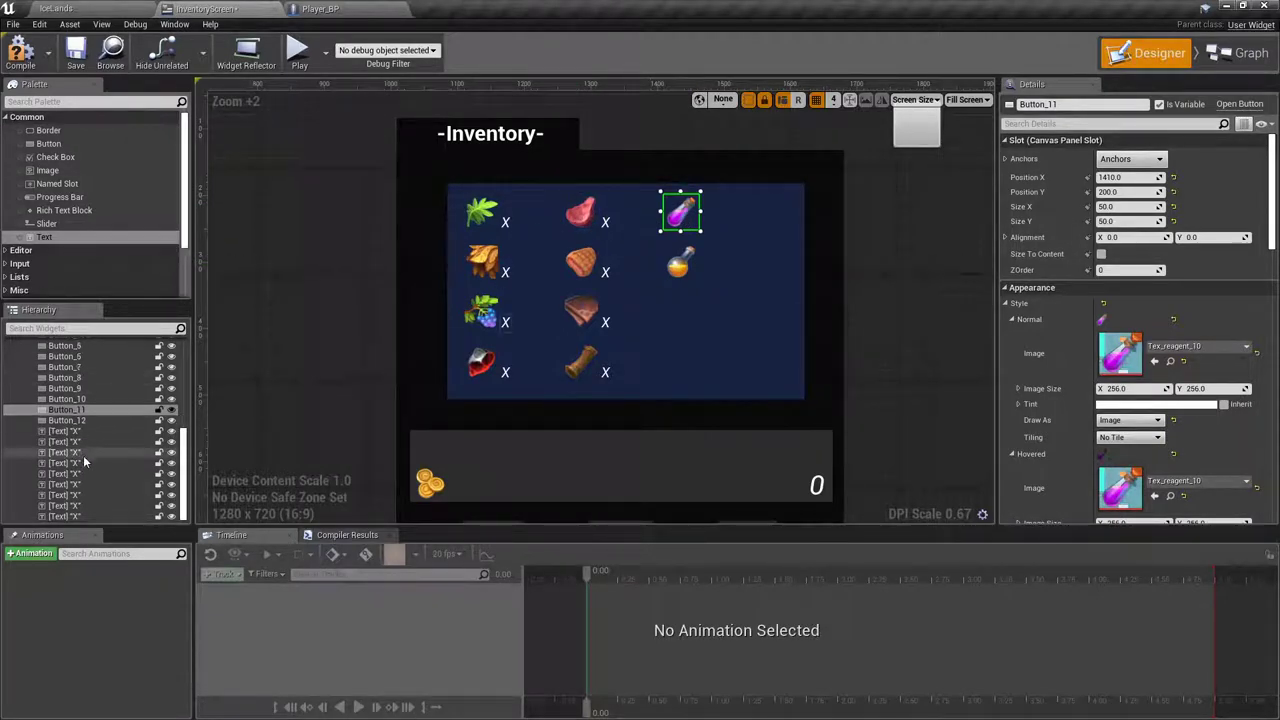
click(64, 516)
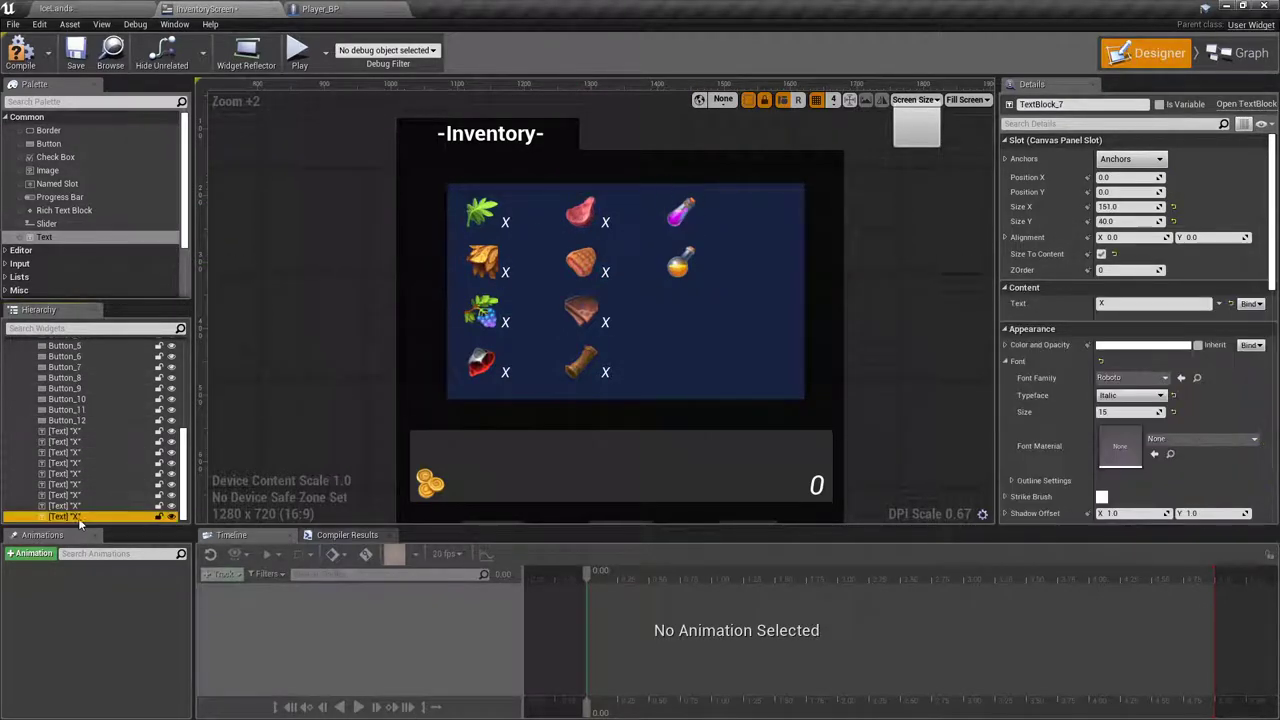
click(1117, 177)
text(1465)
click(605, 222)
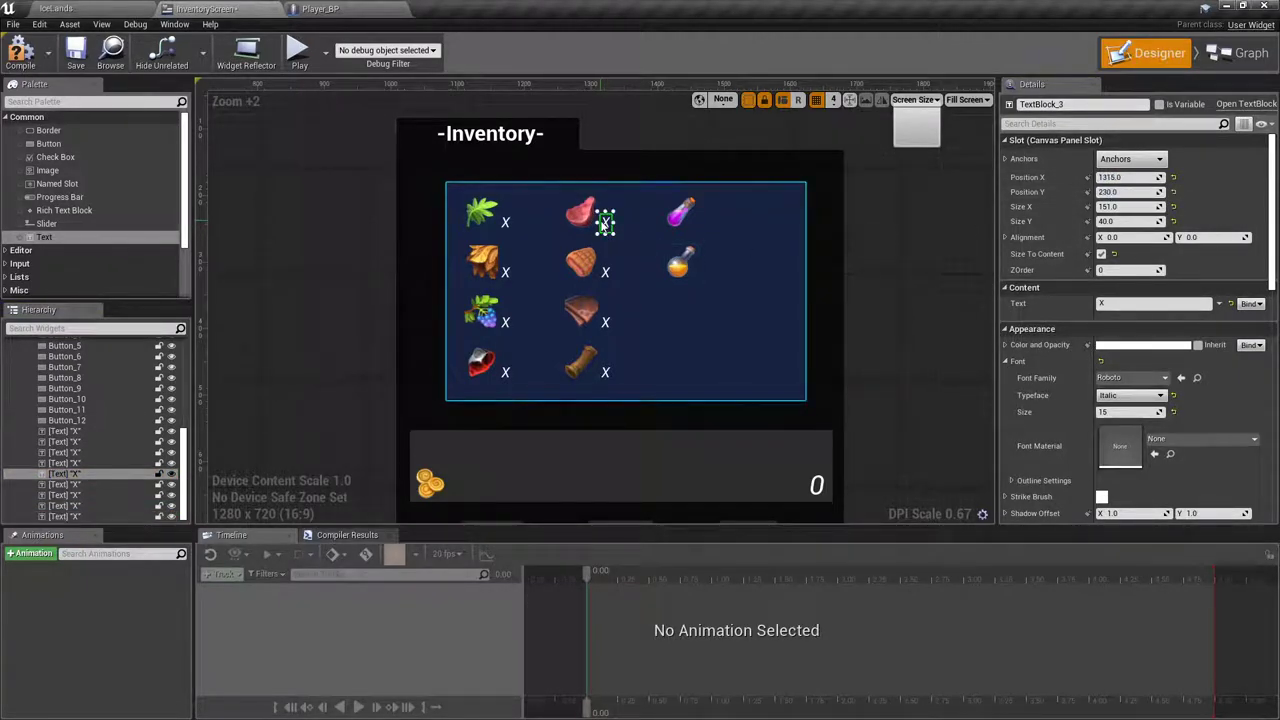
click(64, 516)
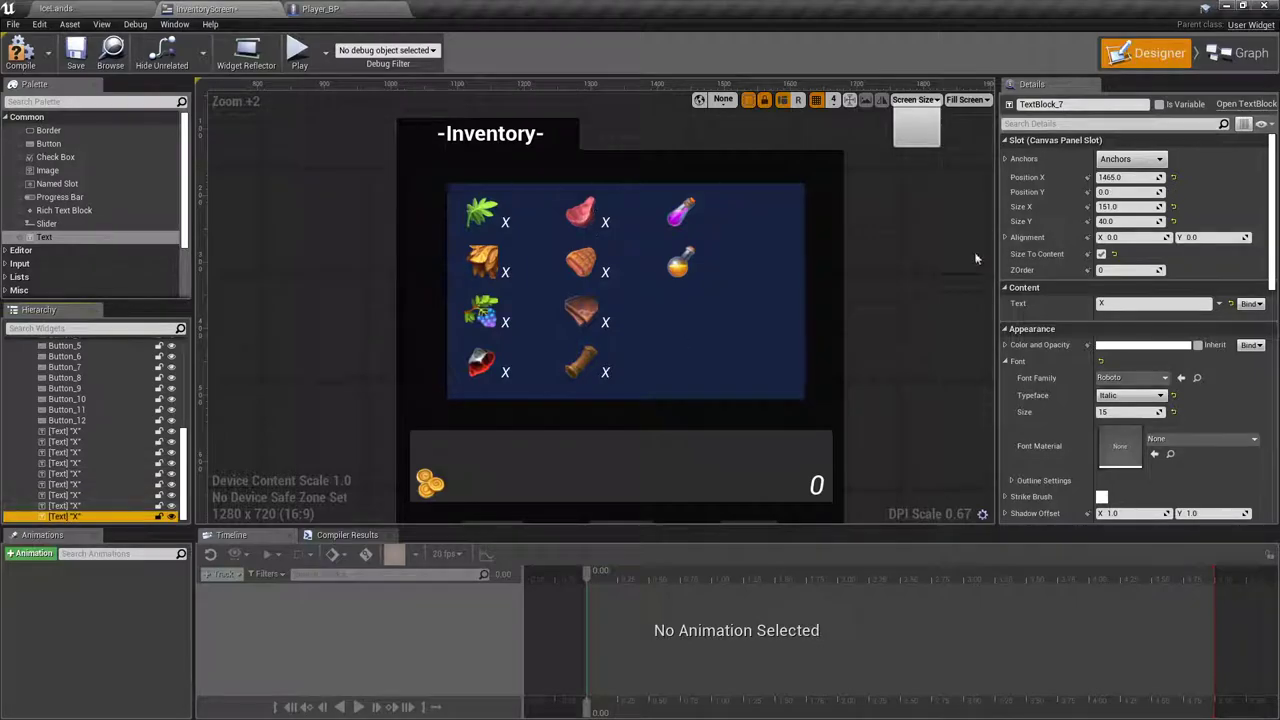
click(1127, 191)
text(23)
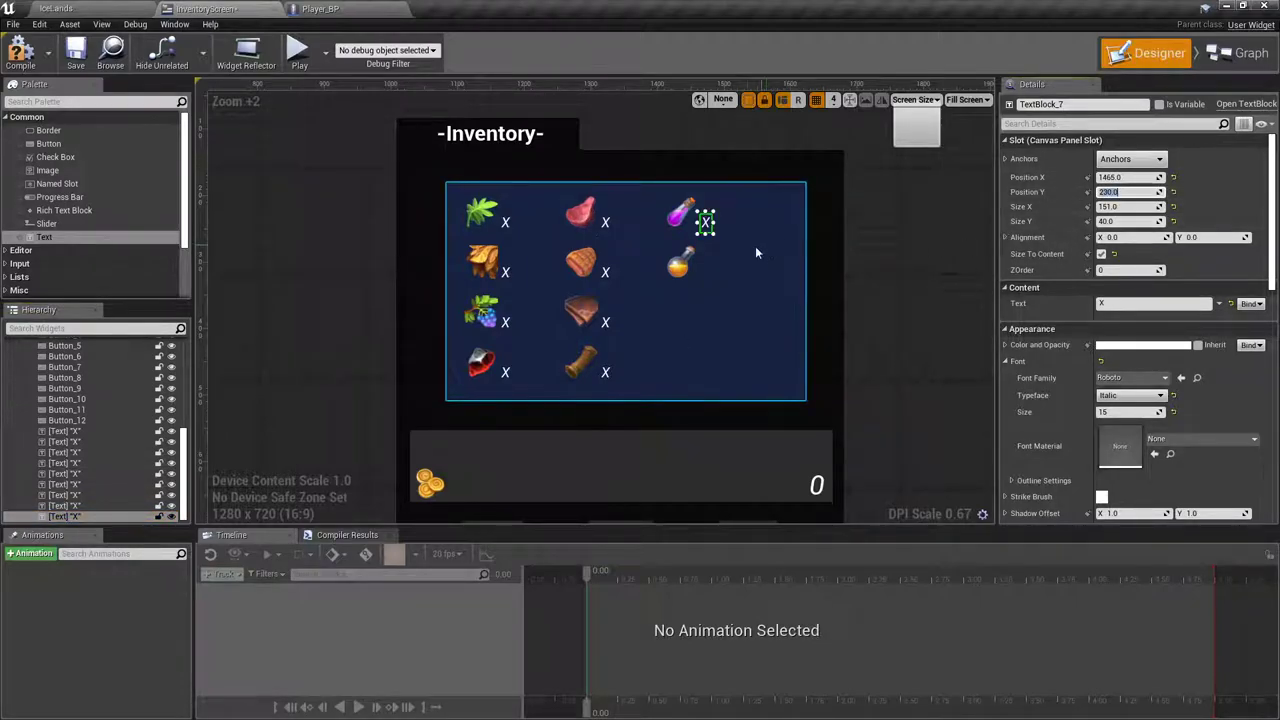
Step: Duplicate the potion's X label and set the copy's horizontal position to 1465
right_click(705, 226)
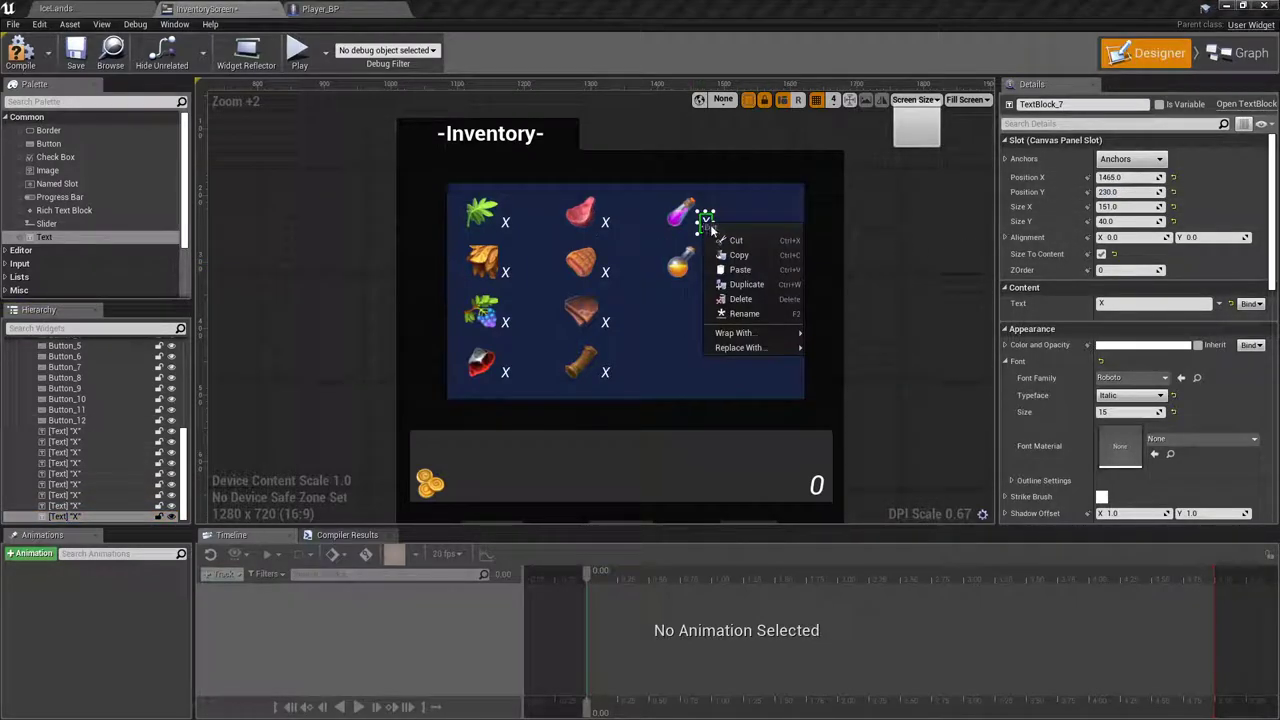
click(740, 283)
click(605, 273)
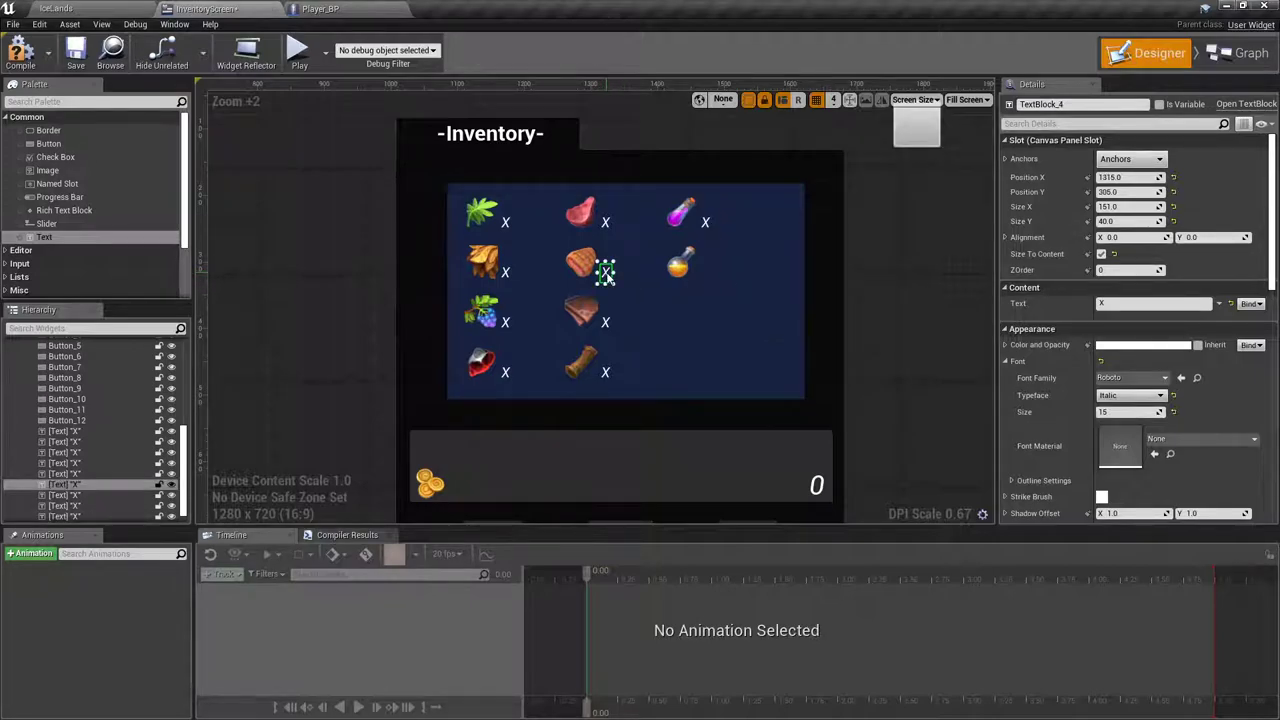
click(70, 516)
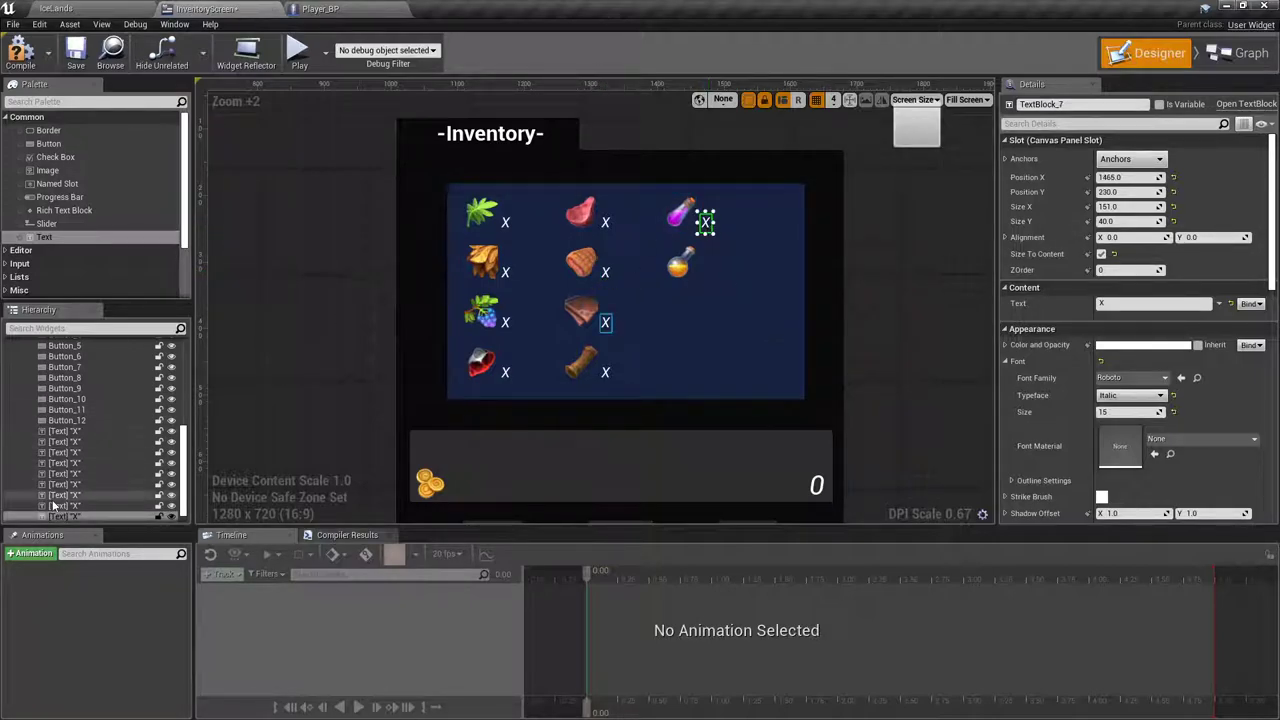
scroll(79, 517, down, 1)
click(79, 517)
click(1122, 177)
text(1)
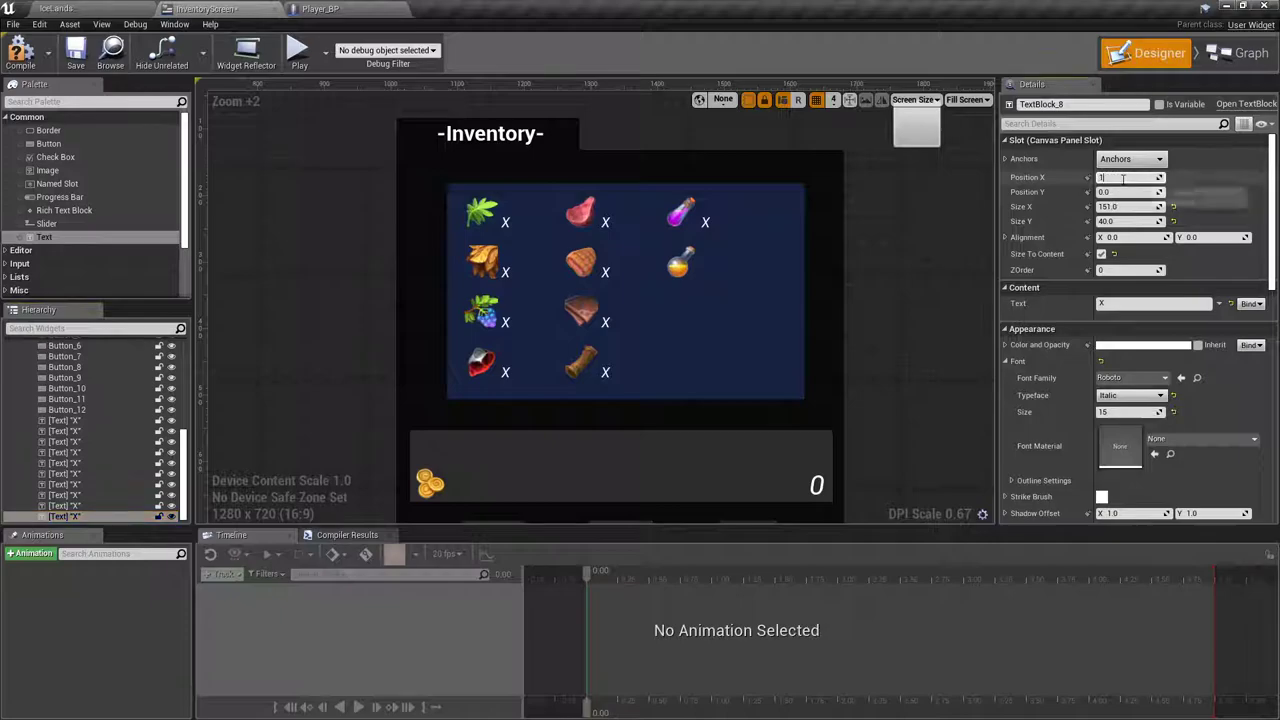
text(465)
key(Return)
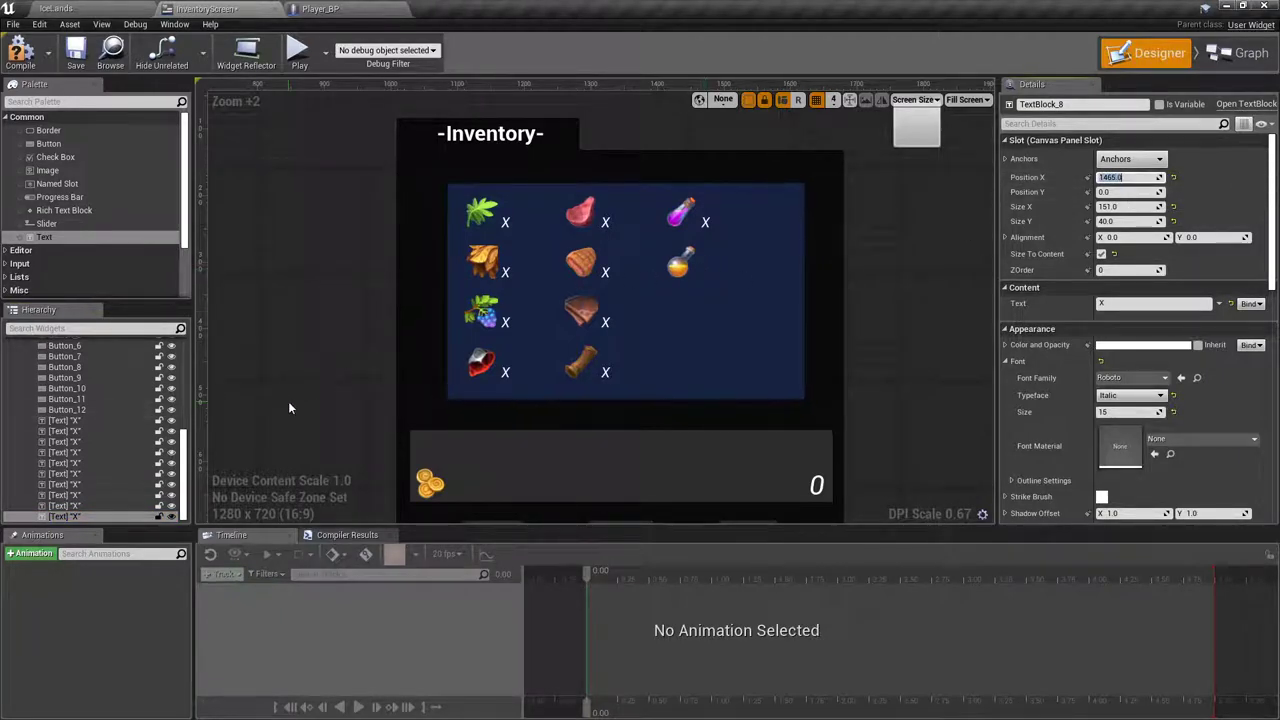
Step: Set the last X label's vertical position to 305
click(607, 272)
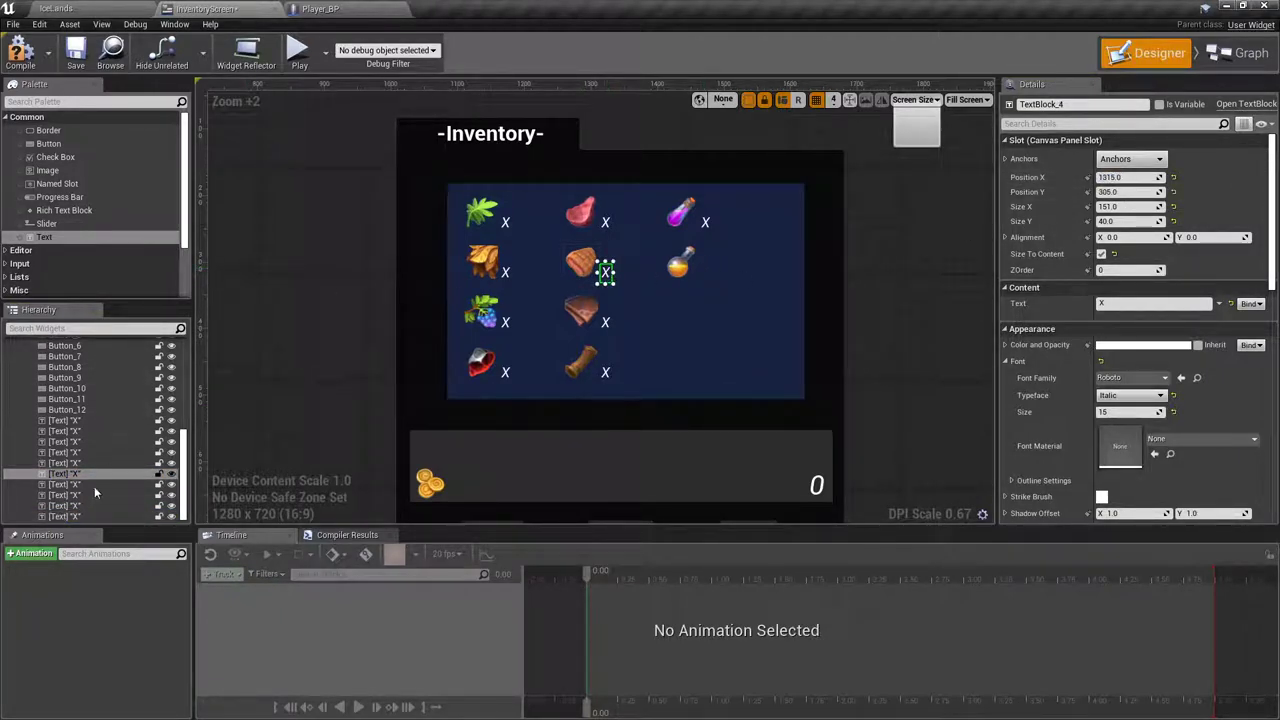
click(85, 517)
click(1115, 192)
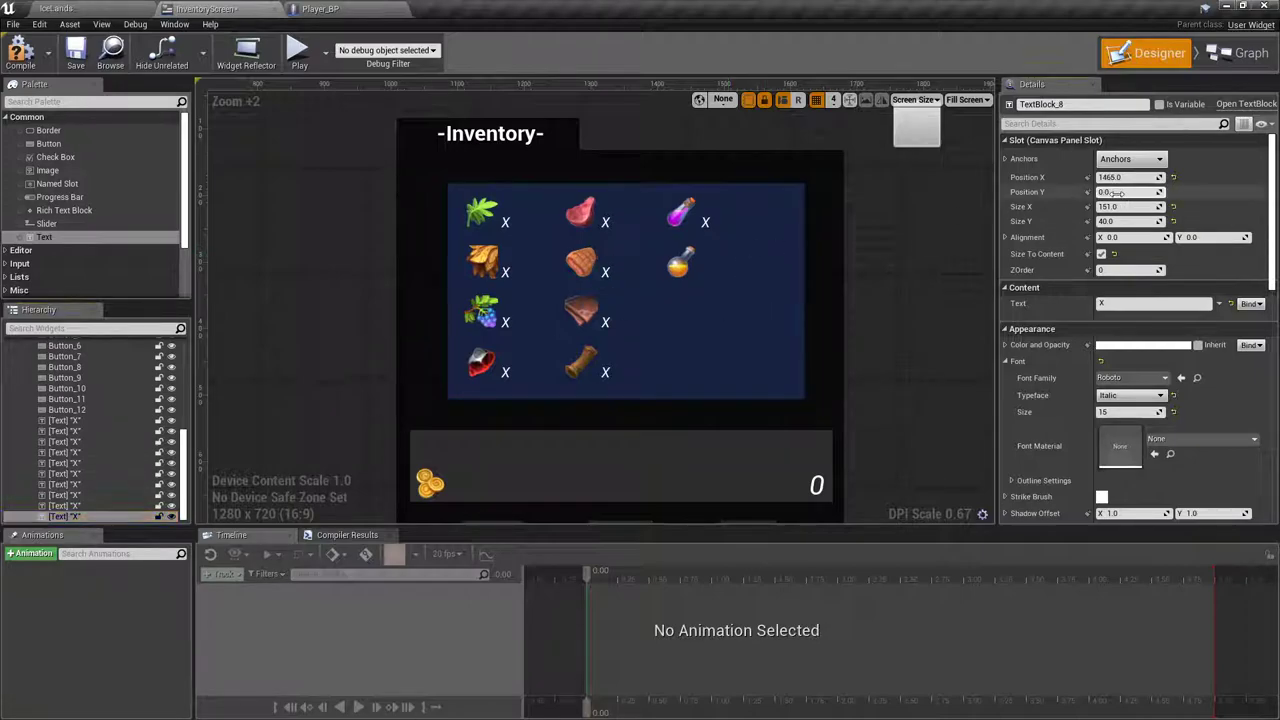
text(305)
key(Return)
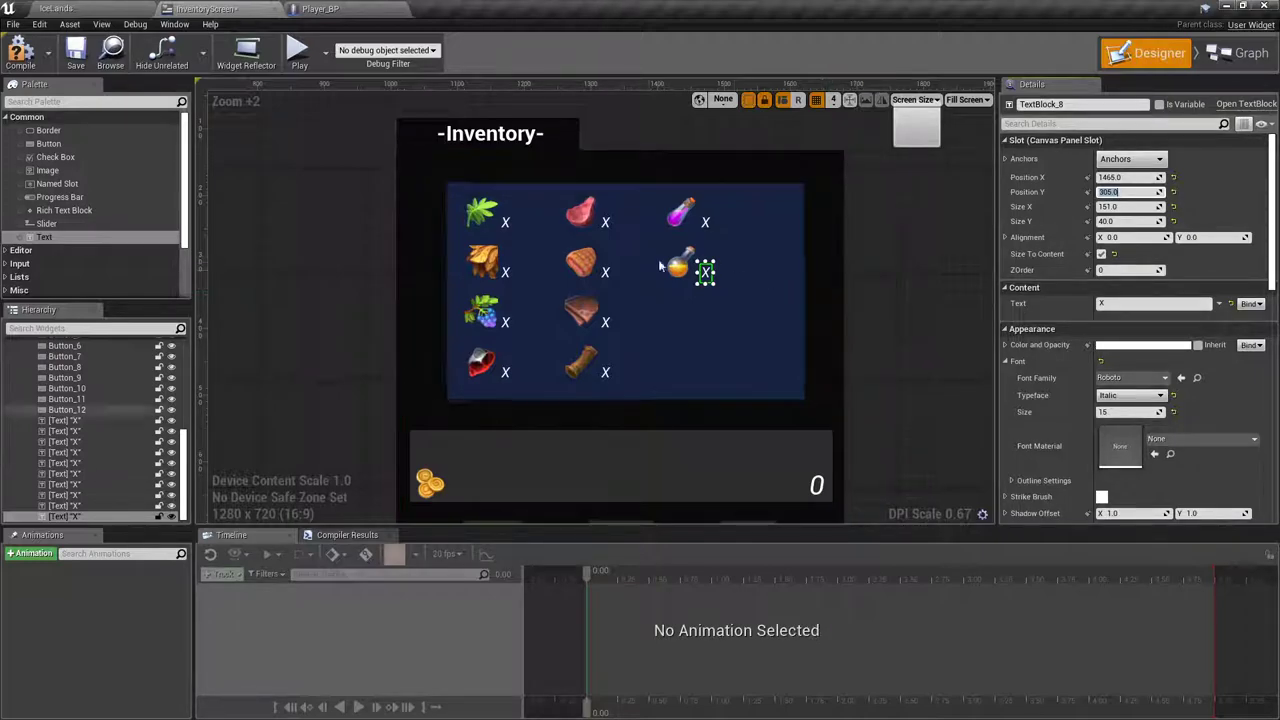
Step: Create a new text binding for the X label beside the leaf
click(309, 143)
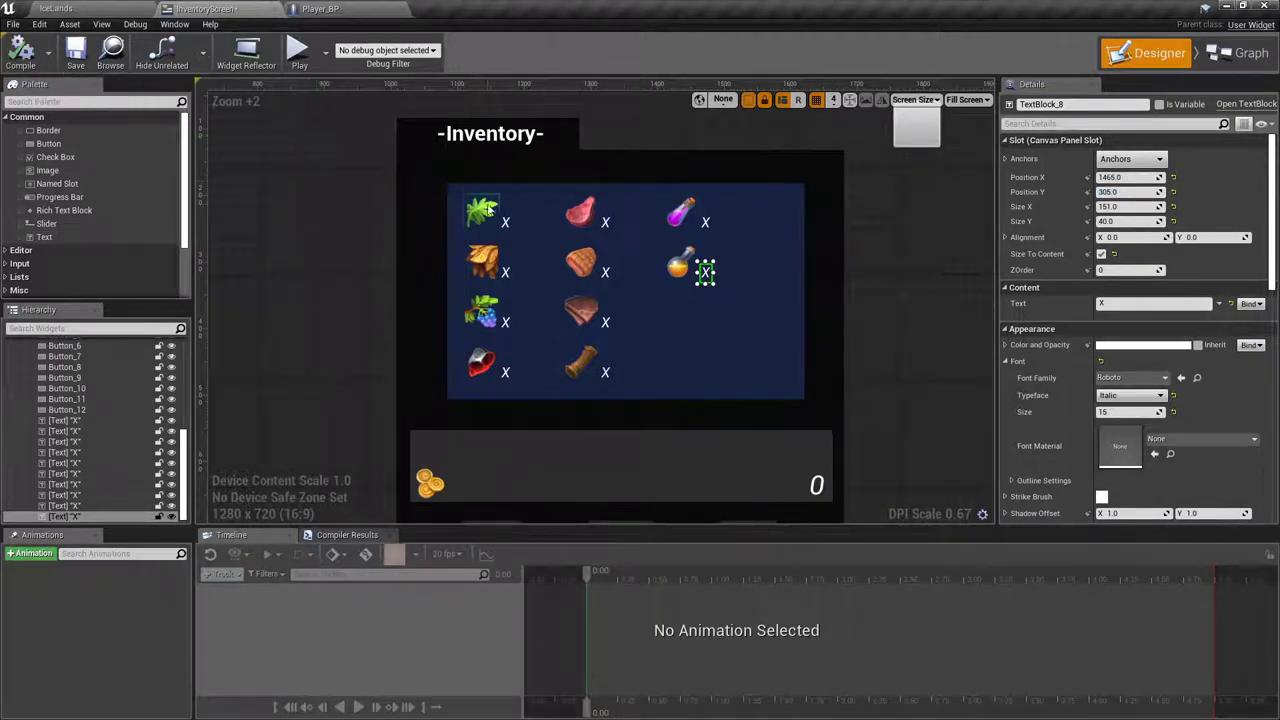
click(507, 226)
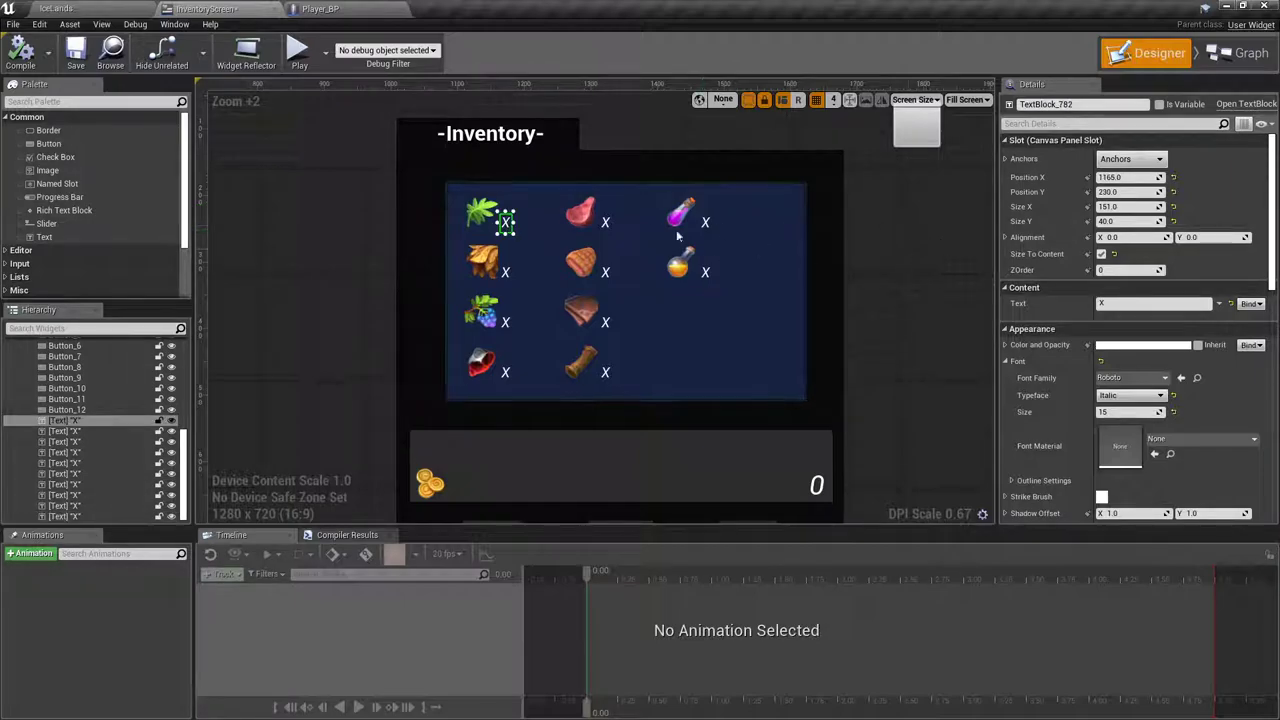
click(1252, 304)
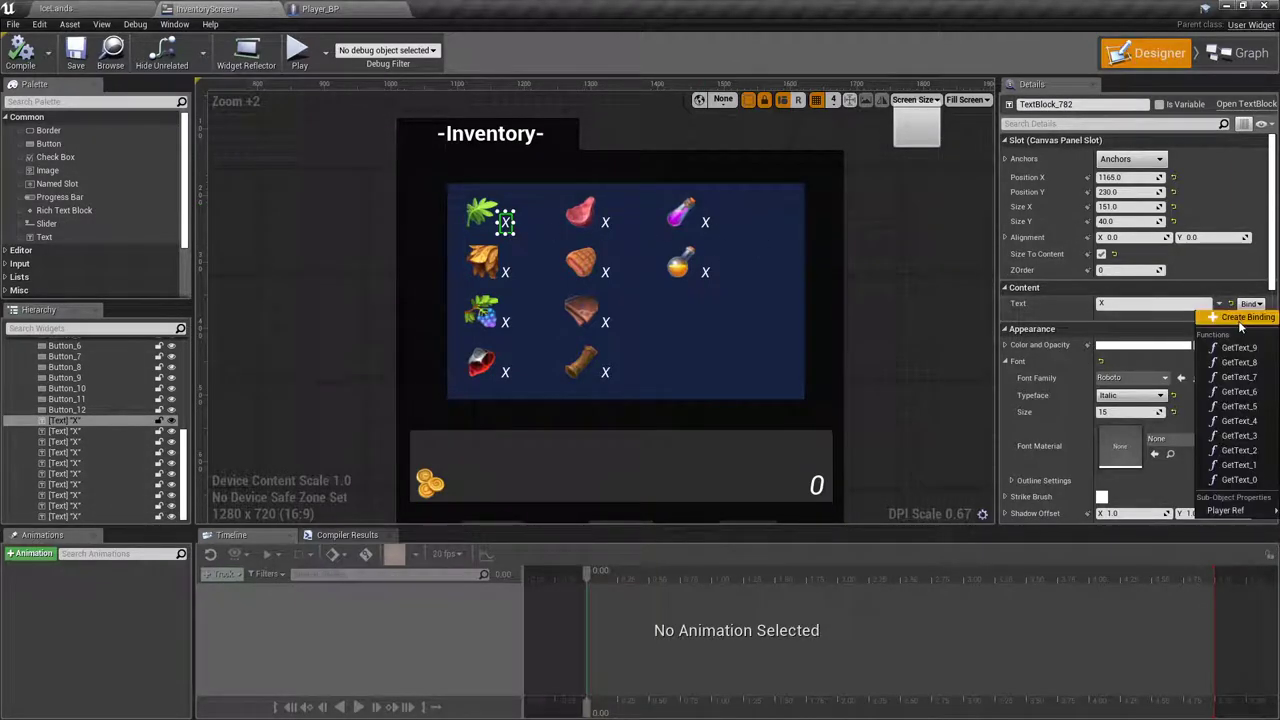
click(1238, 317)
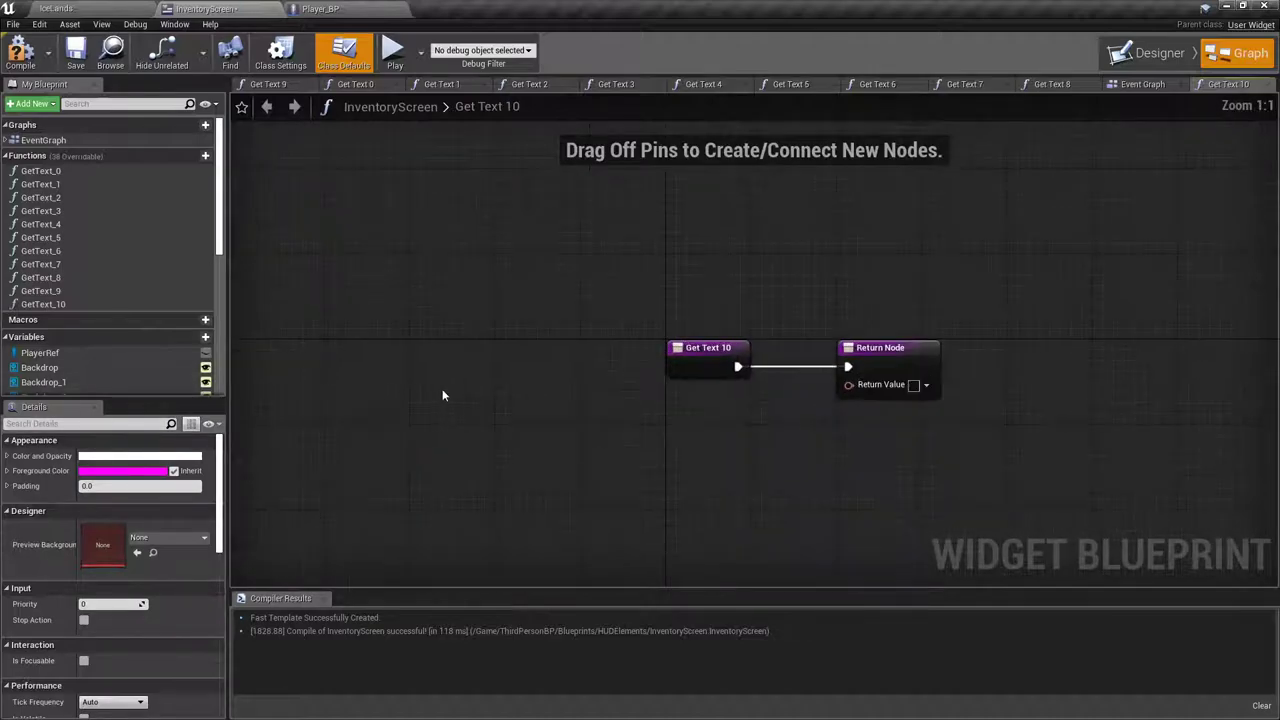
Step: Add a Player Ref getter to the Get Text 10 graph and pull a wire from the return value
drag(660, 267, 382, 267)
scroll(160, 359, down, 6)
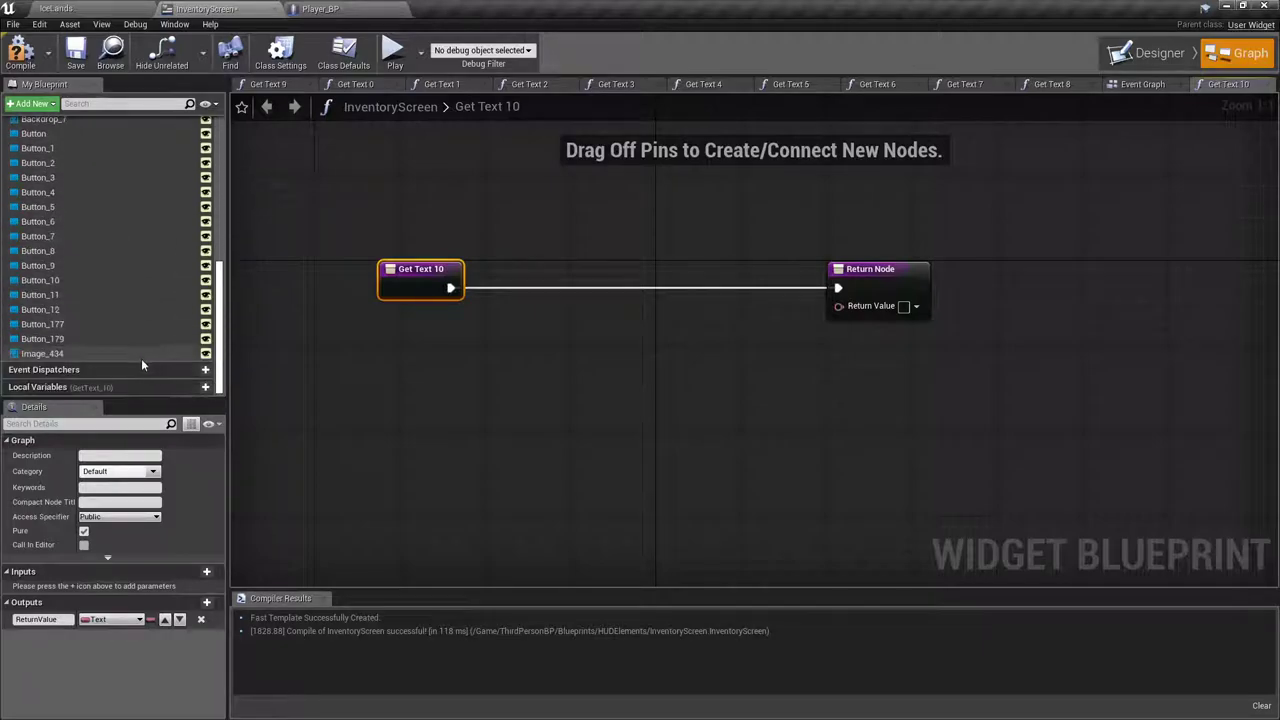
scroll(84, 364, up, 3)
drag(40, 172, 312, 380)
click(346, 396)
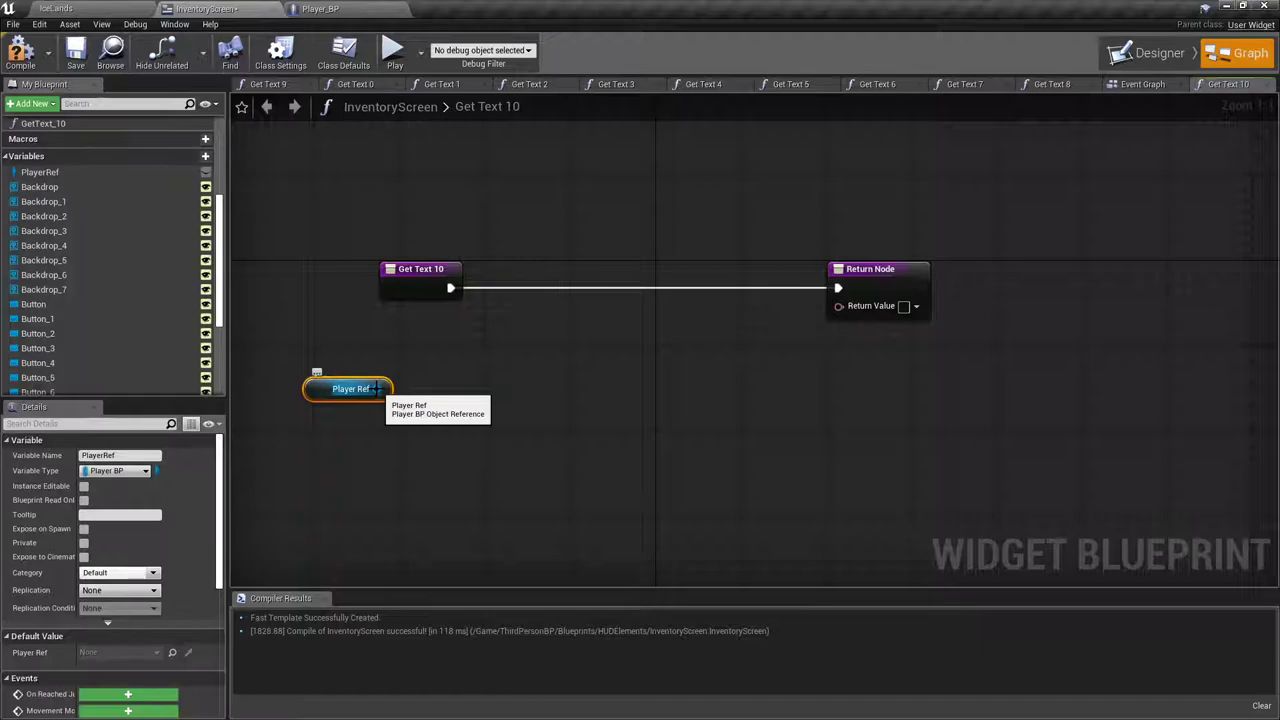
scroll(151, 251, down, 5)
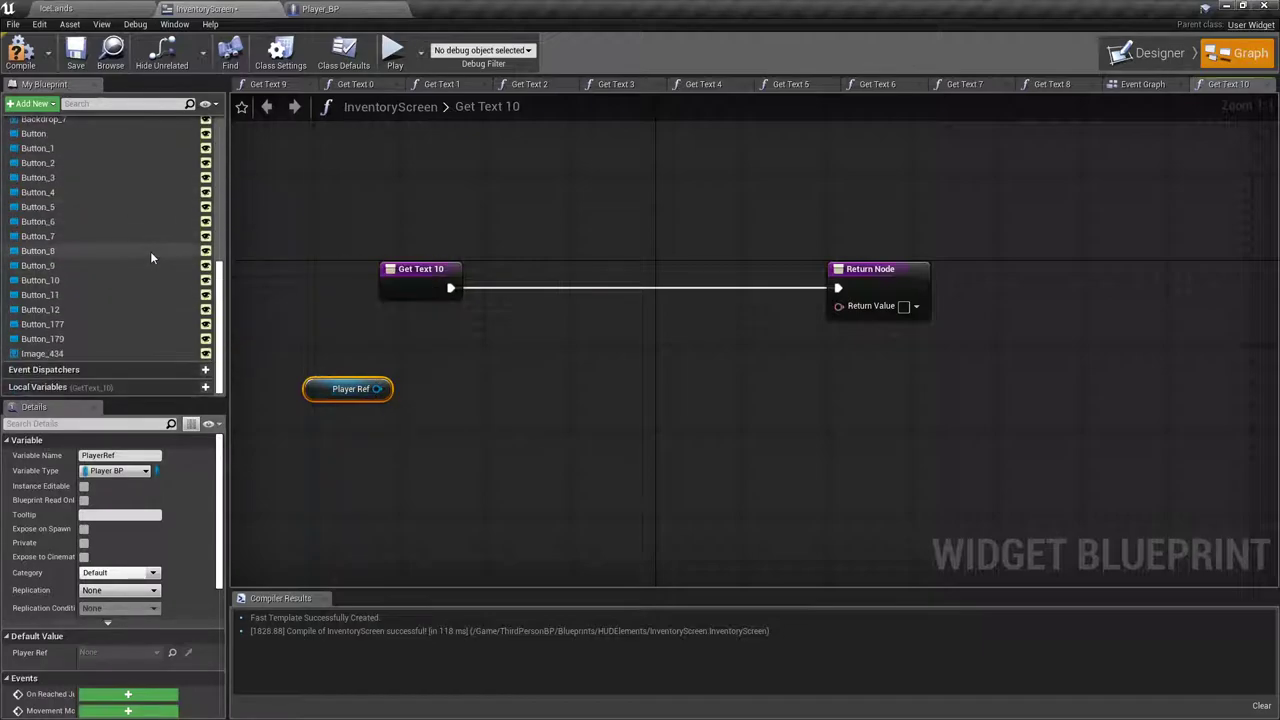
drag(838, 306, 716, 342)
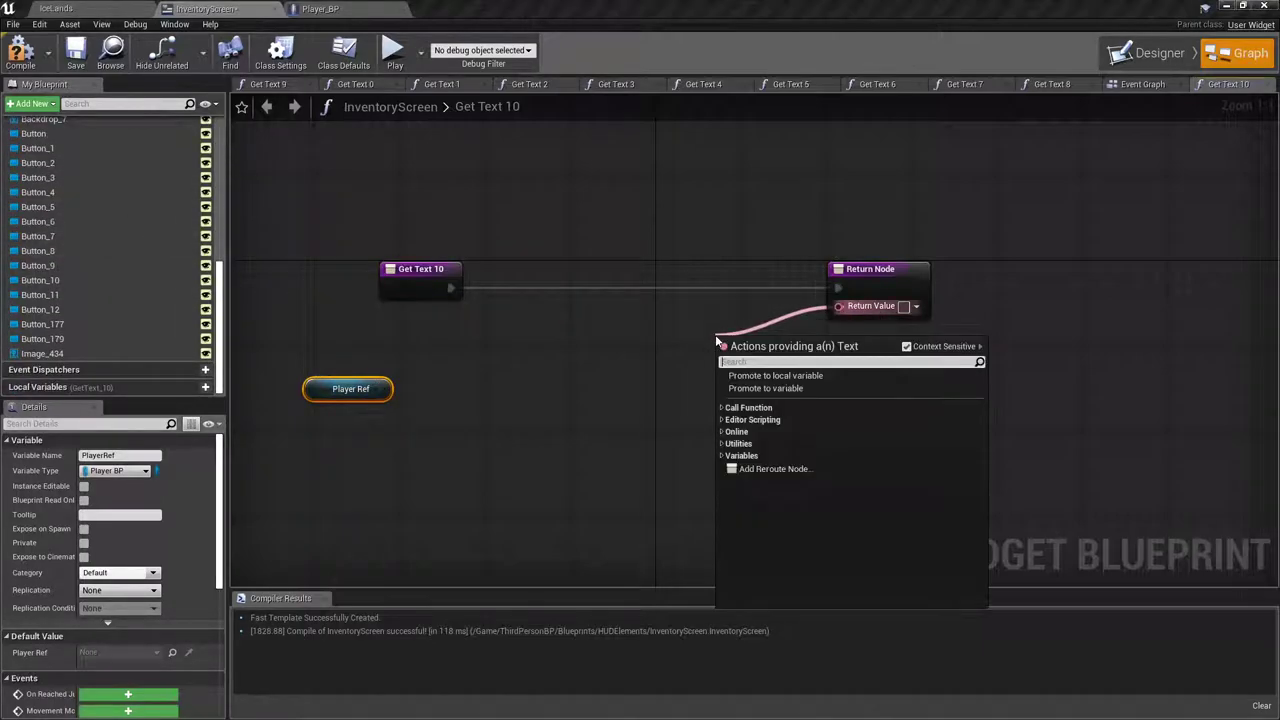
Step: Promote the return value to a local variable X with default value 'X'
click(781, 376)
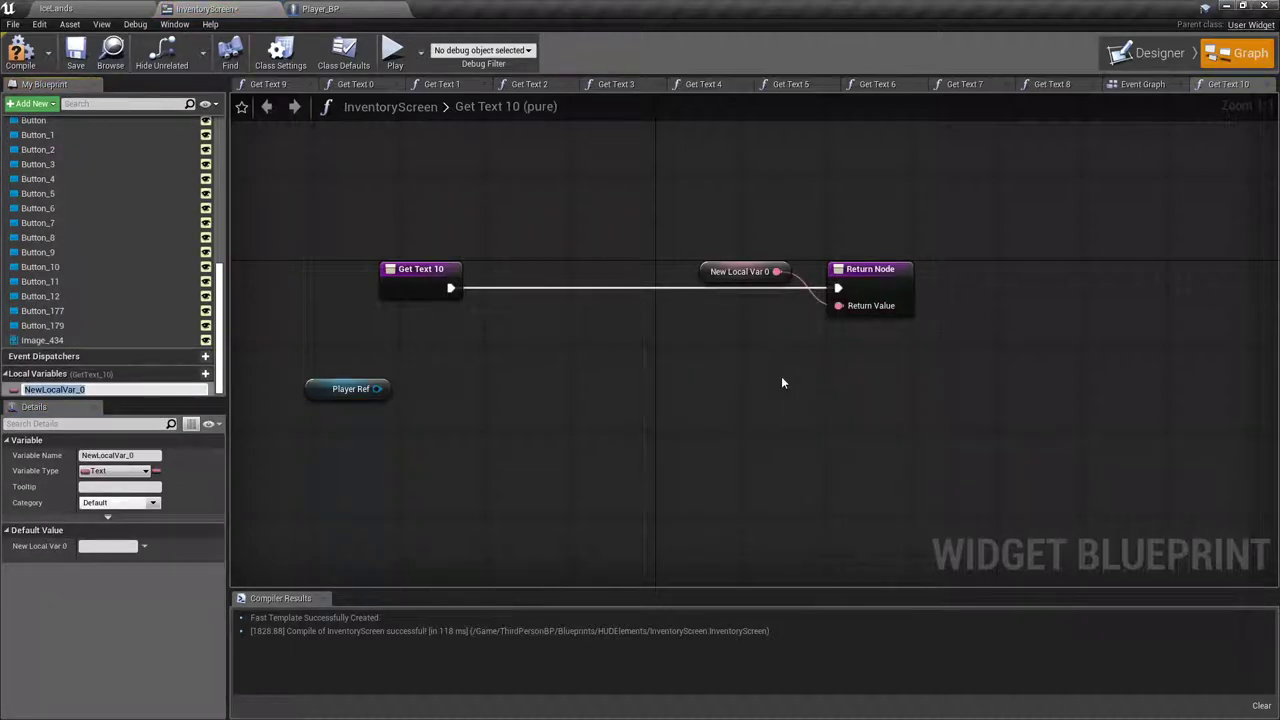
key(Return)
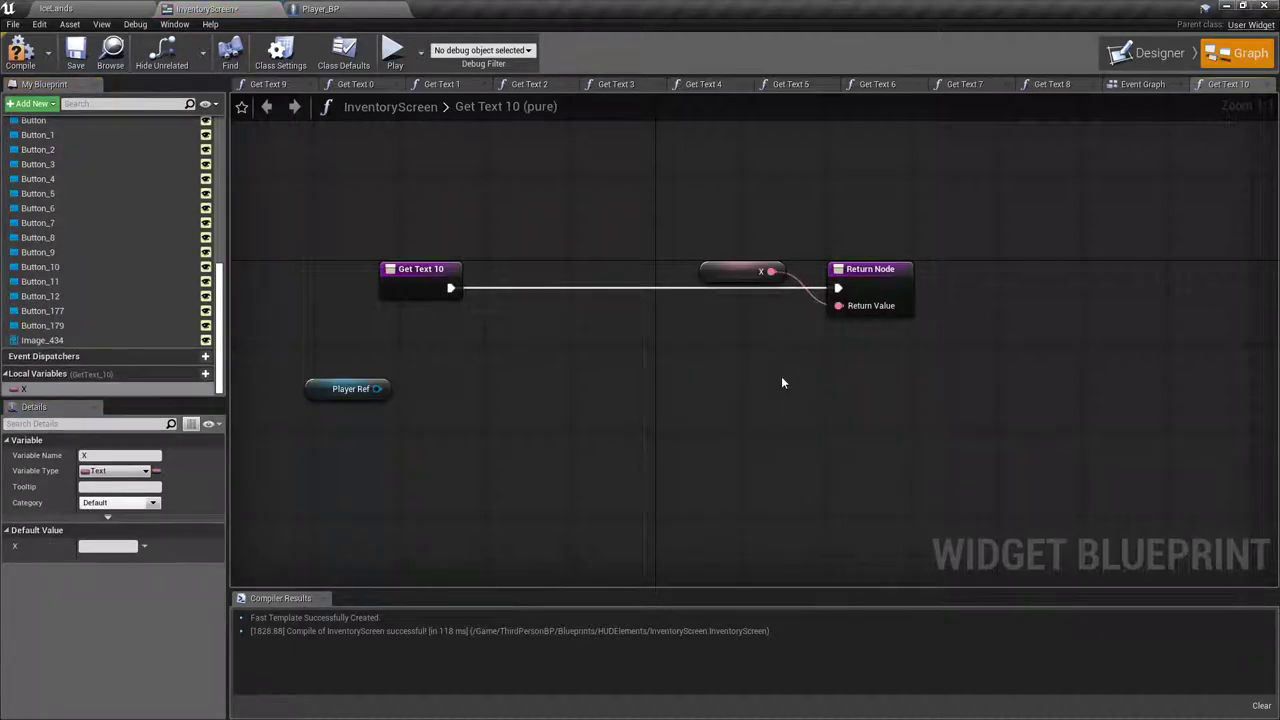
double_click(30, 389)
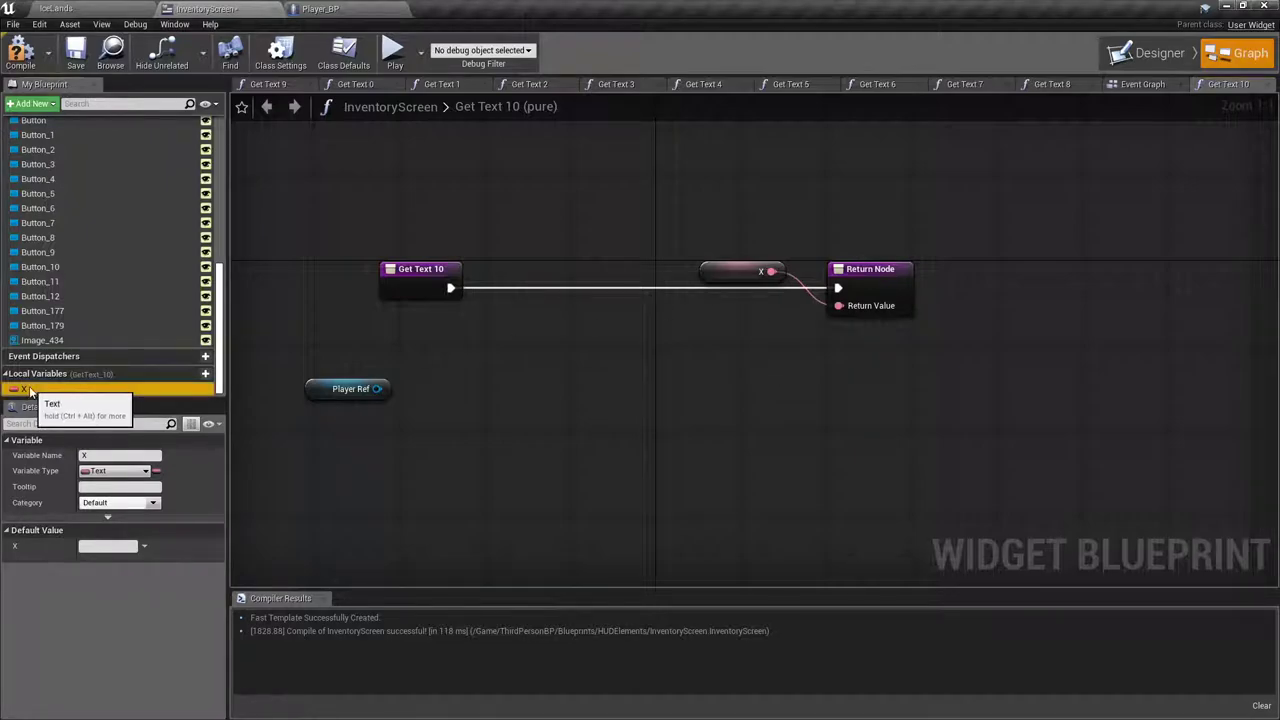
click(126, 545)
text(X)
key(Return)
Step: Add an Append node fed by the X variable
drag(727, 275, 540, 374)
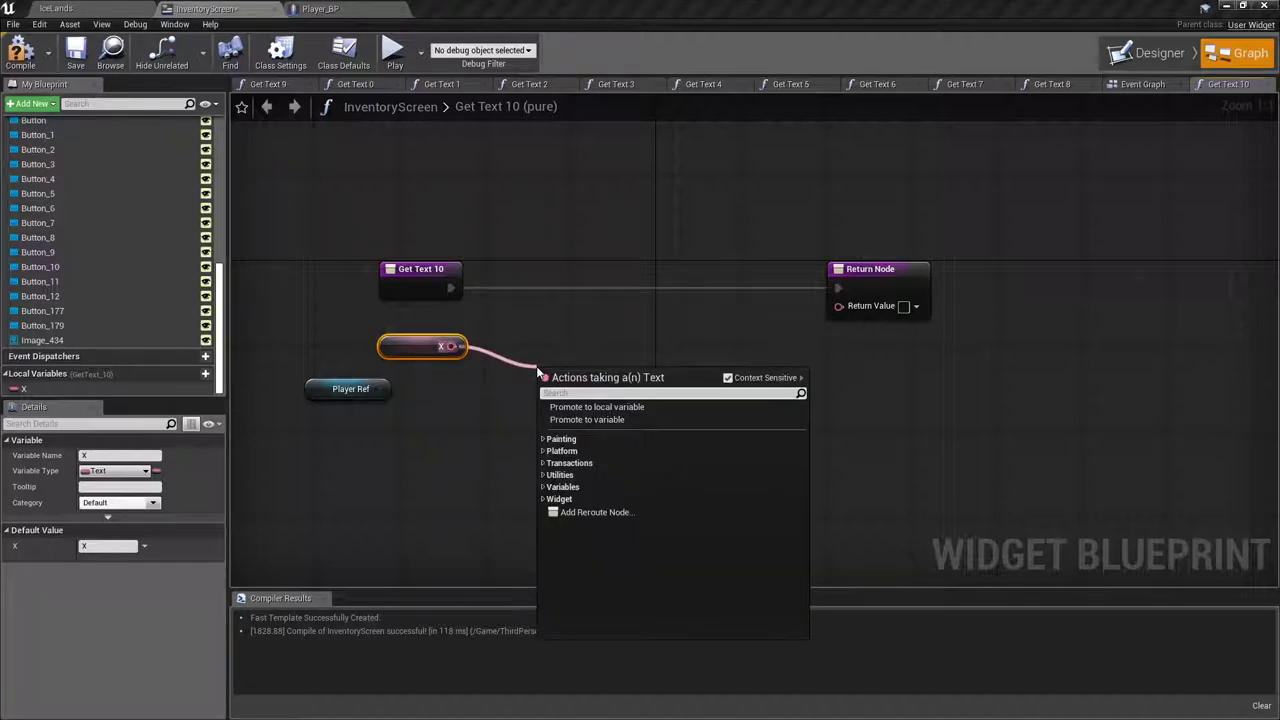
text(apple)
key(BackSpace)
key(BackSpace)
key(BackSpace)
key(BackSpace)
click(728, 379)
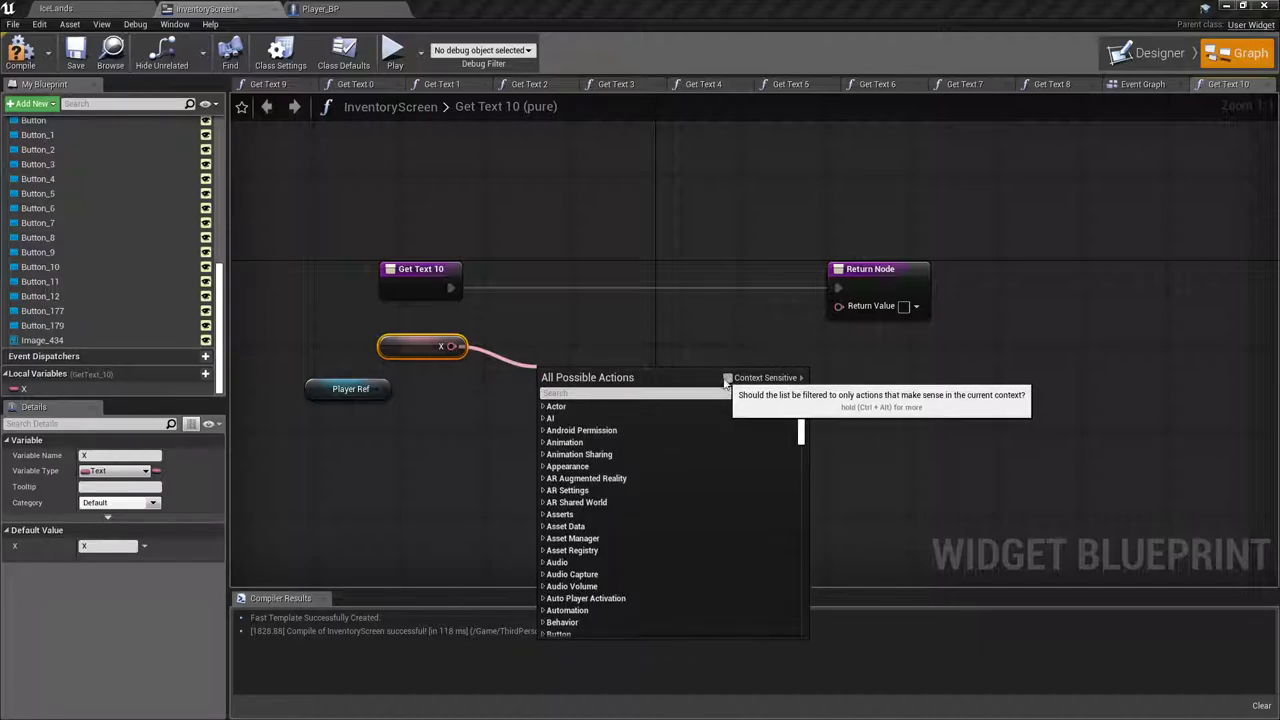
text(append)
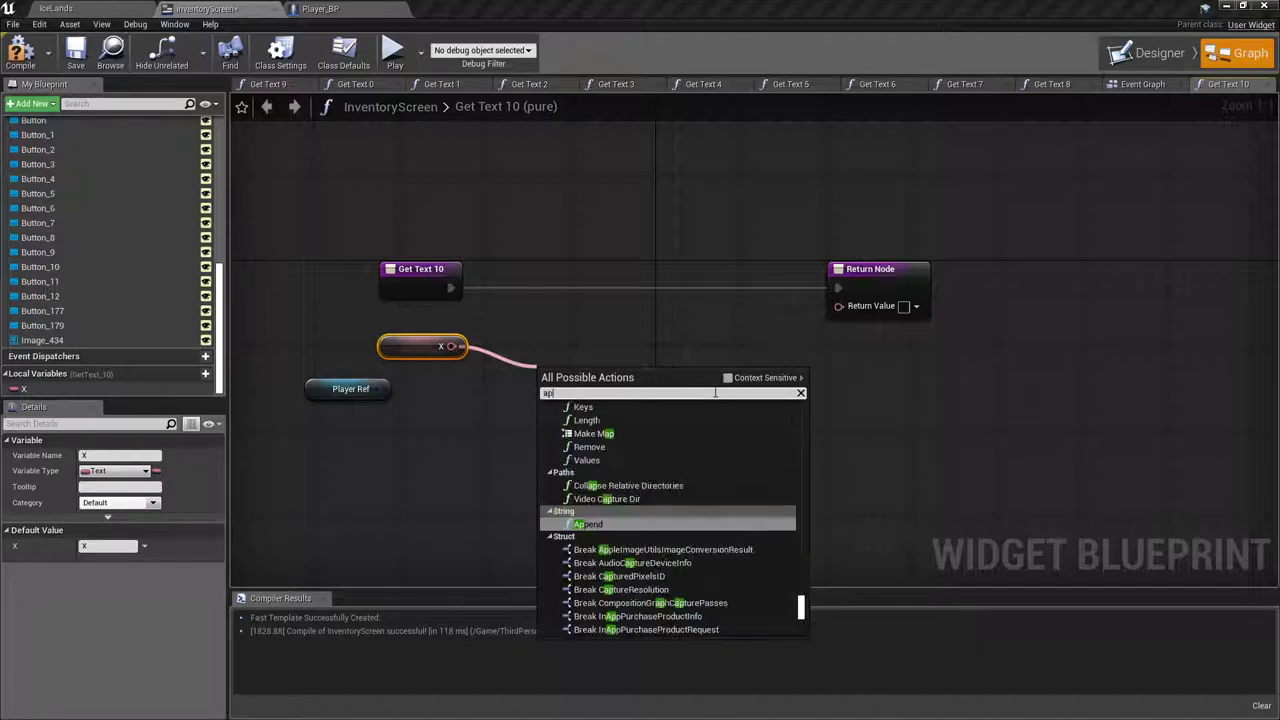
click(590, 520)
Step: Feed Player Ref's Get Green Plants count into Append's B input via ToText
drag(349, 396, 399, 454)
text(green plants)
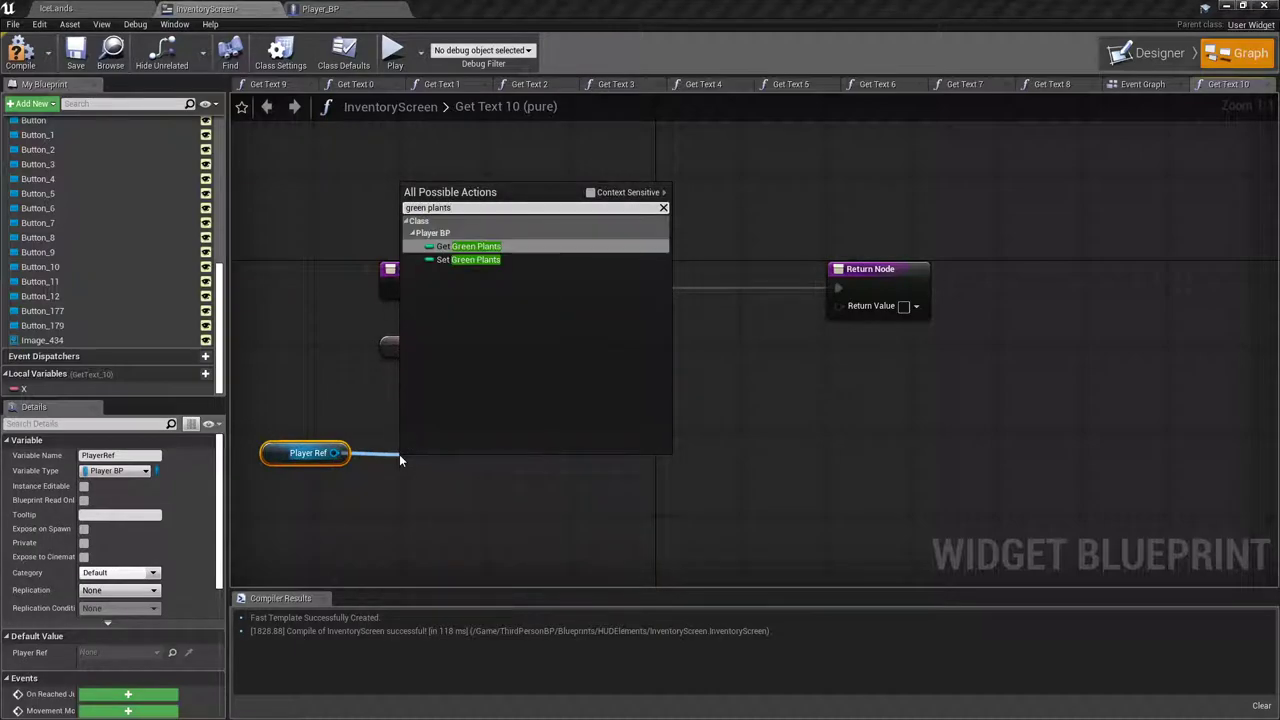
click(462, 240)
drag(522, 463, 550, 412)
drag(598, 378, 838, 306)
click(488, 354)
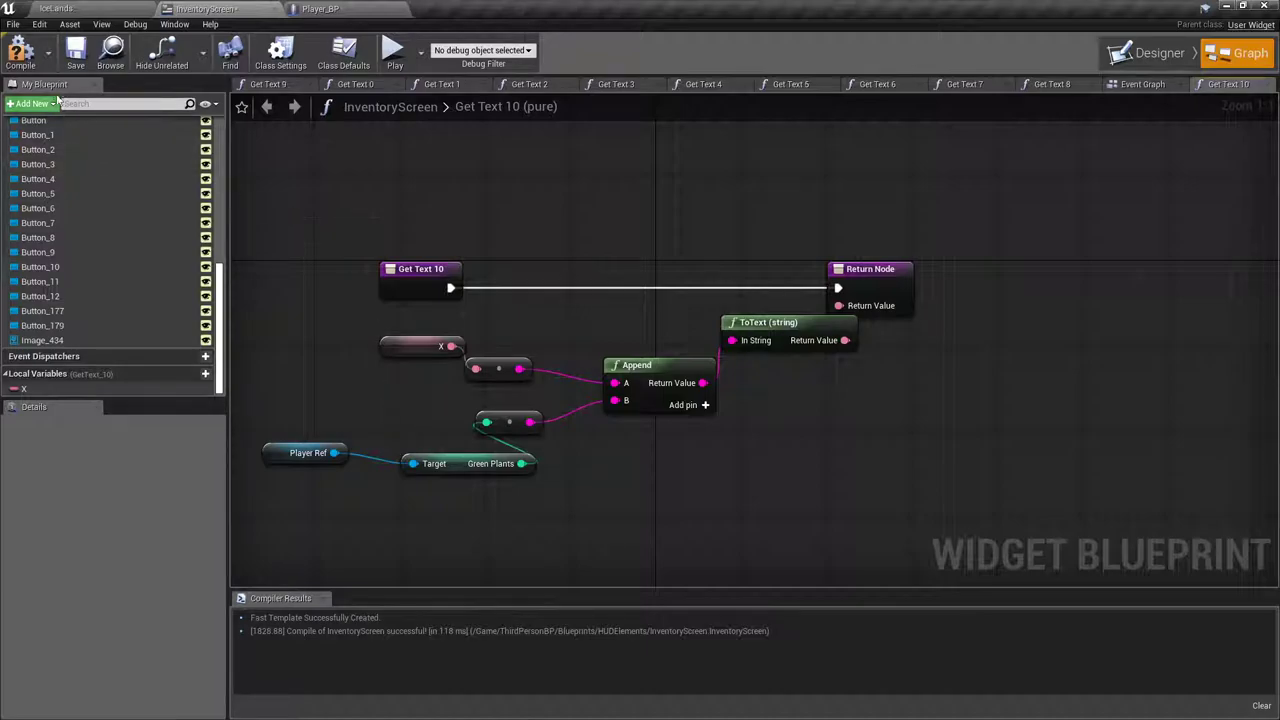
Step: Compile the widget, check Player_BP's GreenPlants variable, and return to the IceLands level
click(20, 50)
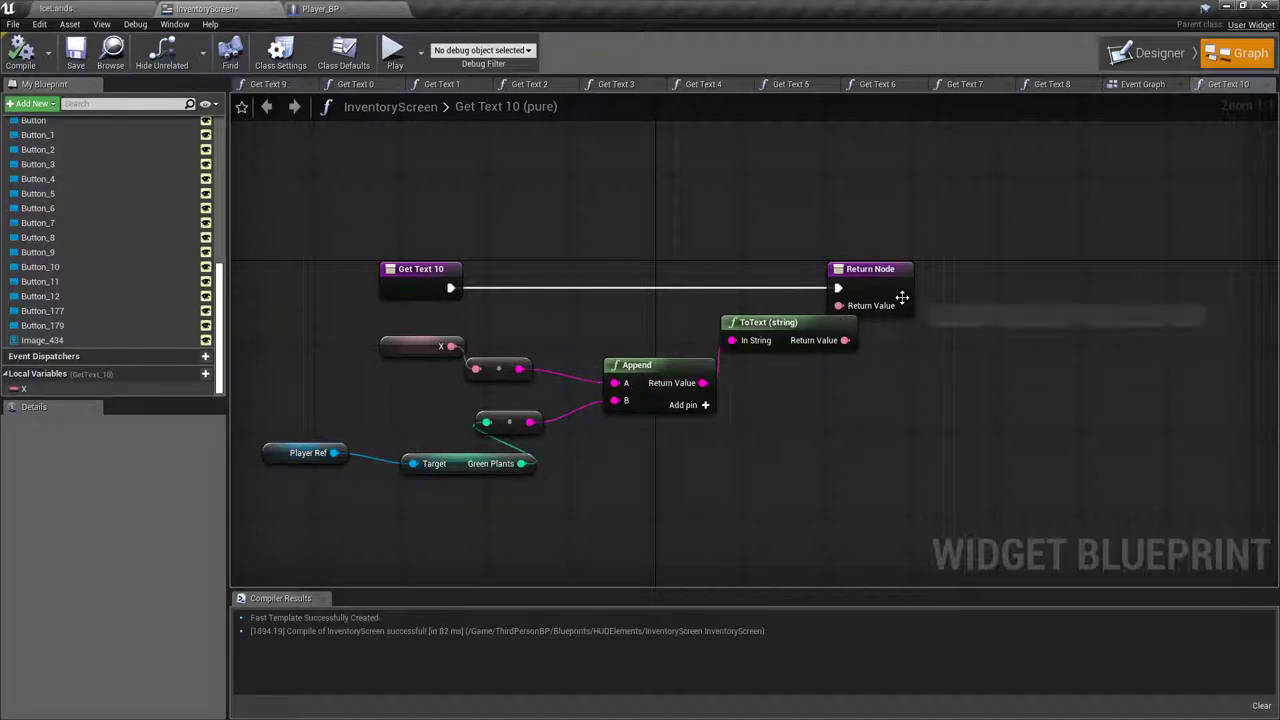
click(66, 9)
click(302, 9)
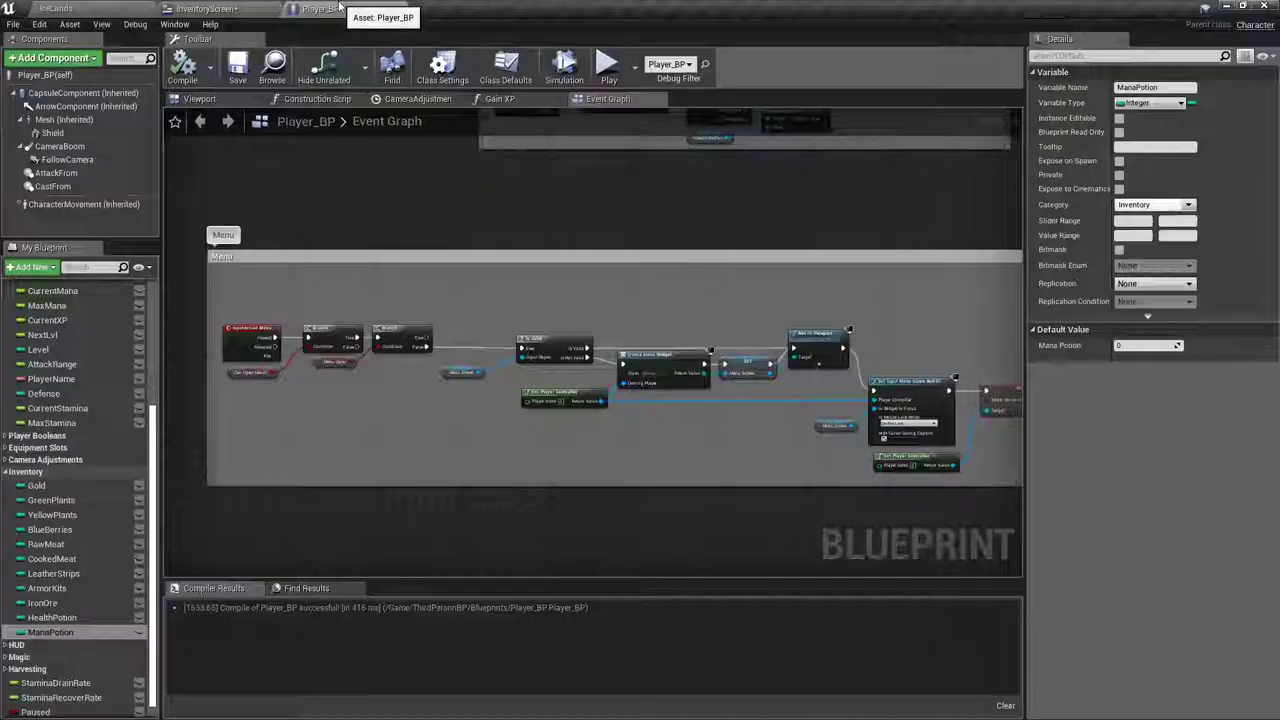
click(64, 502)
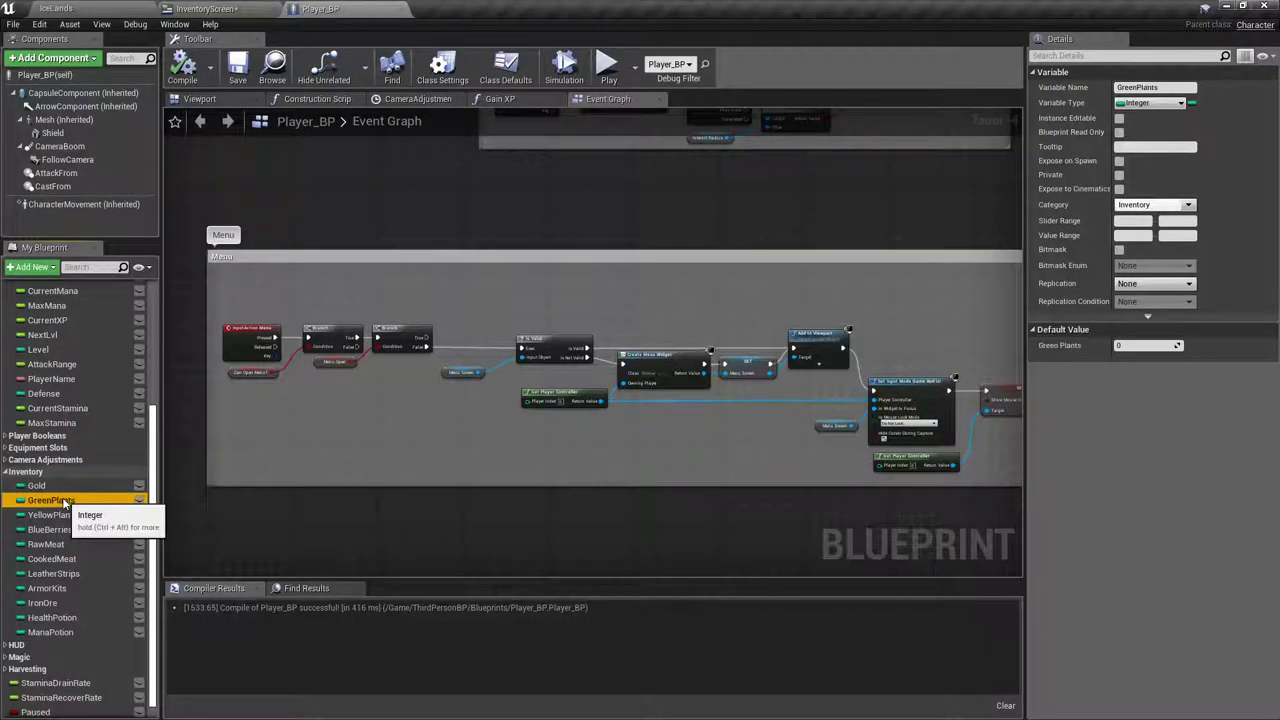
click(117, 12)
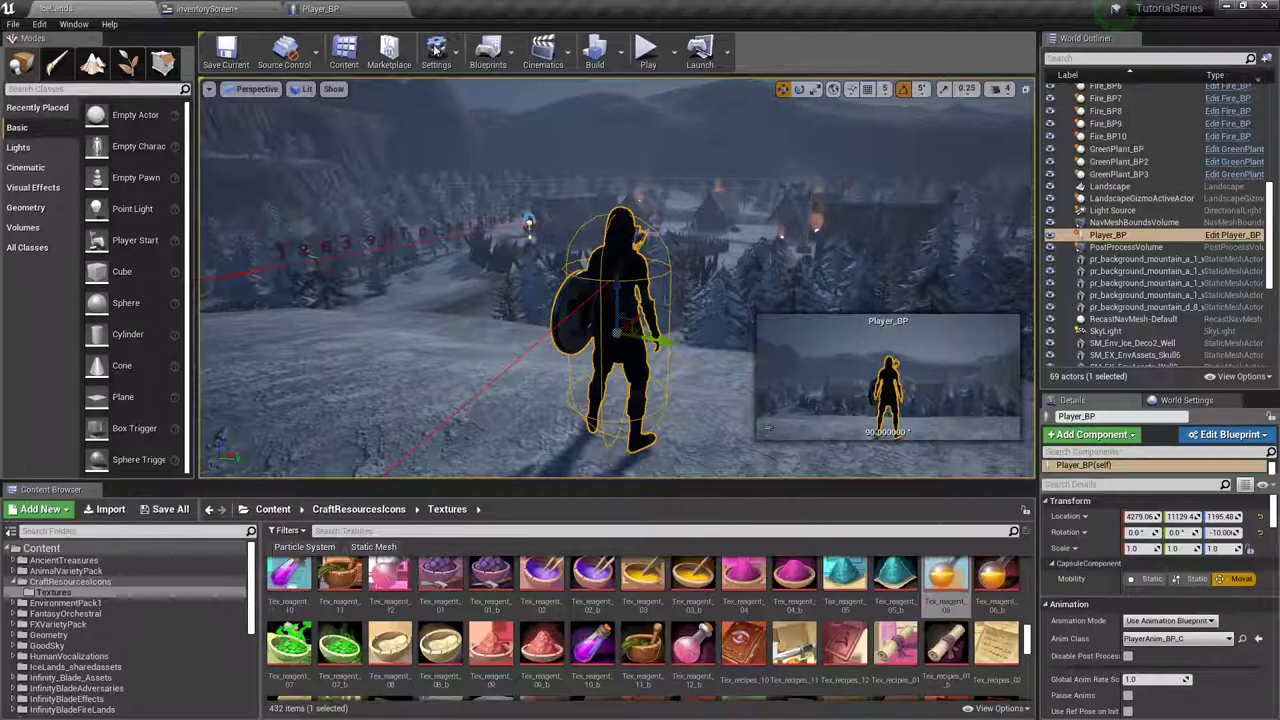
Step: Play-test, open the in-game inventory to see X0 beside the leaf, then stop playing
click(686, 50)
click(617, 232)
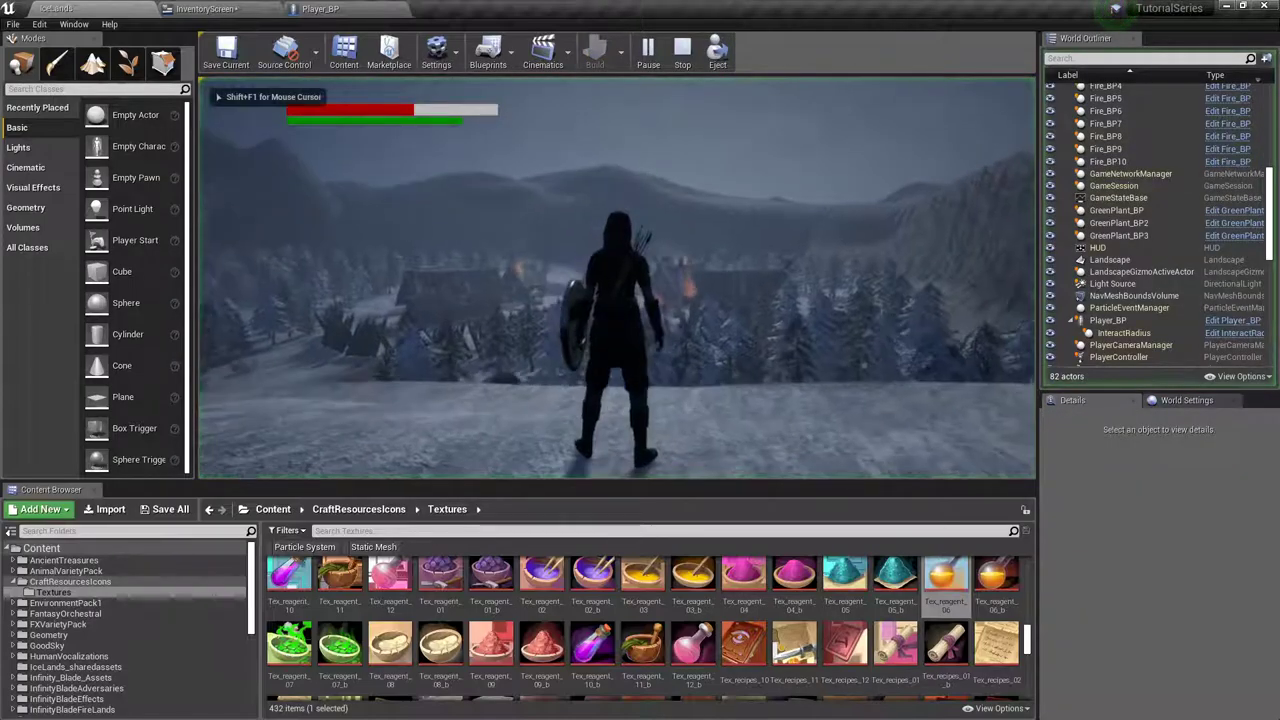
key(i)
click(657, 356)
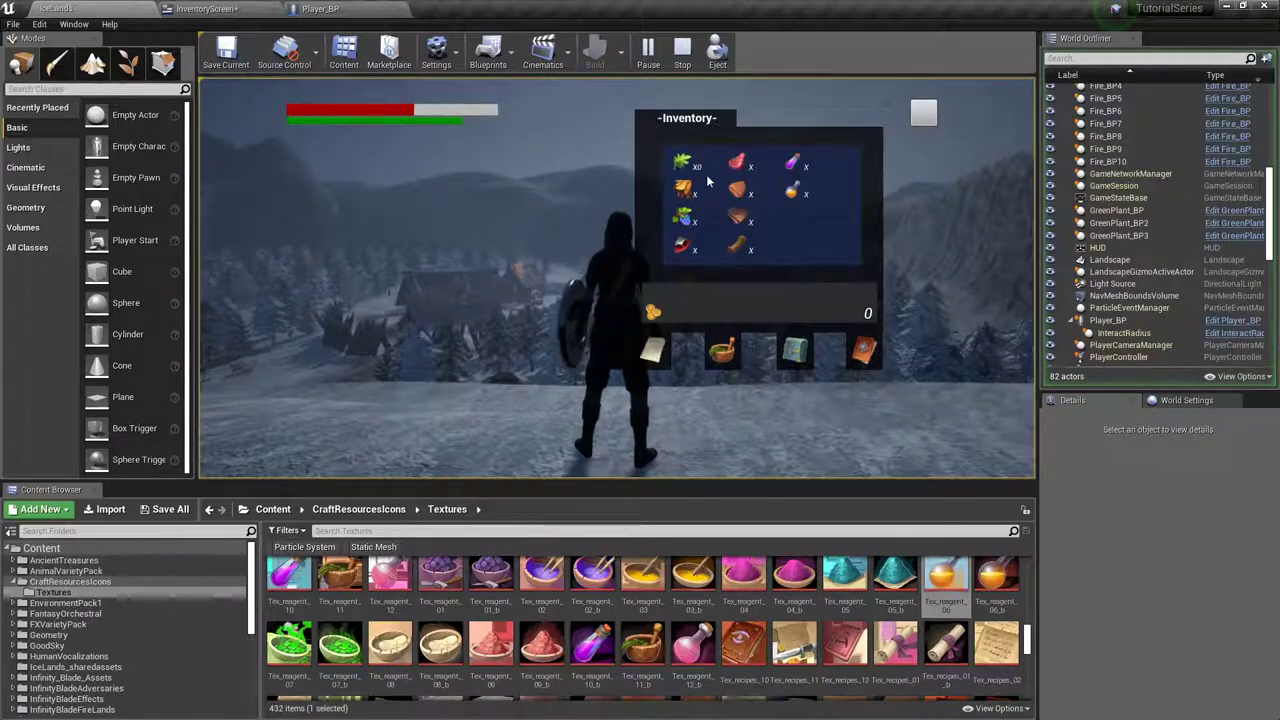
key(F11)
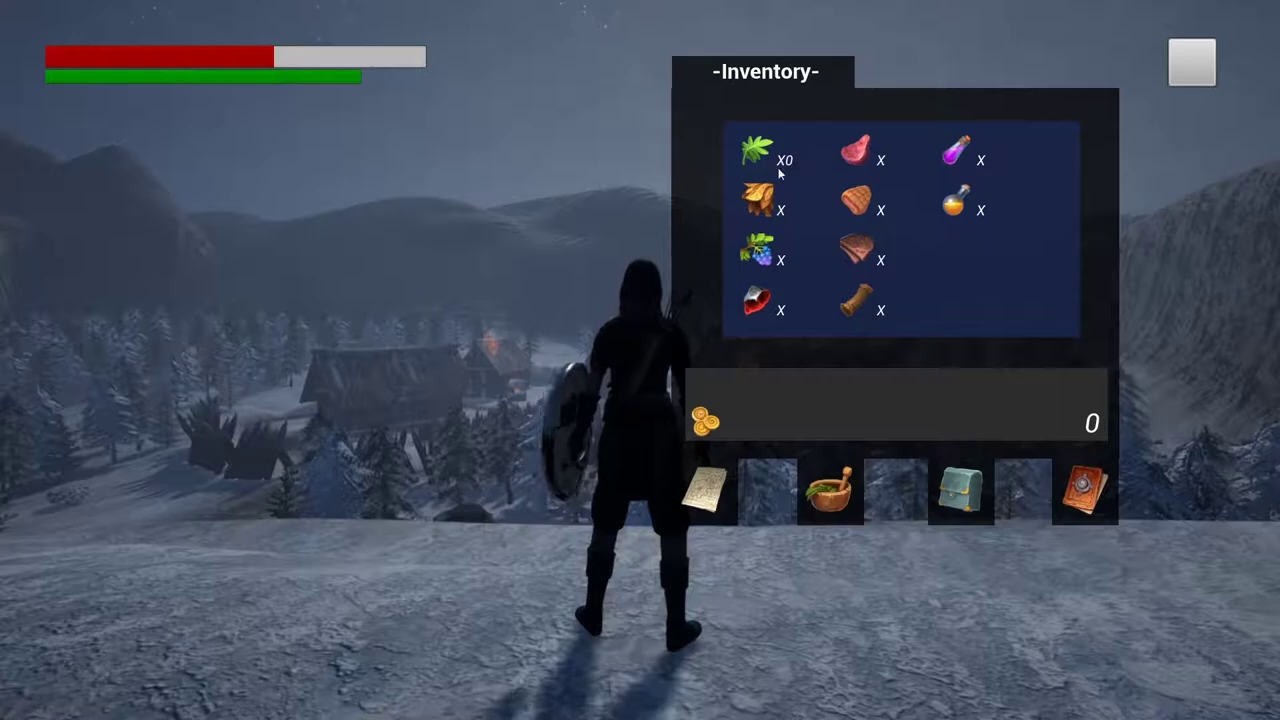
click(1195, 73)
key(Escape)
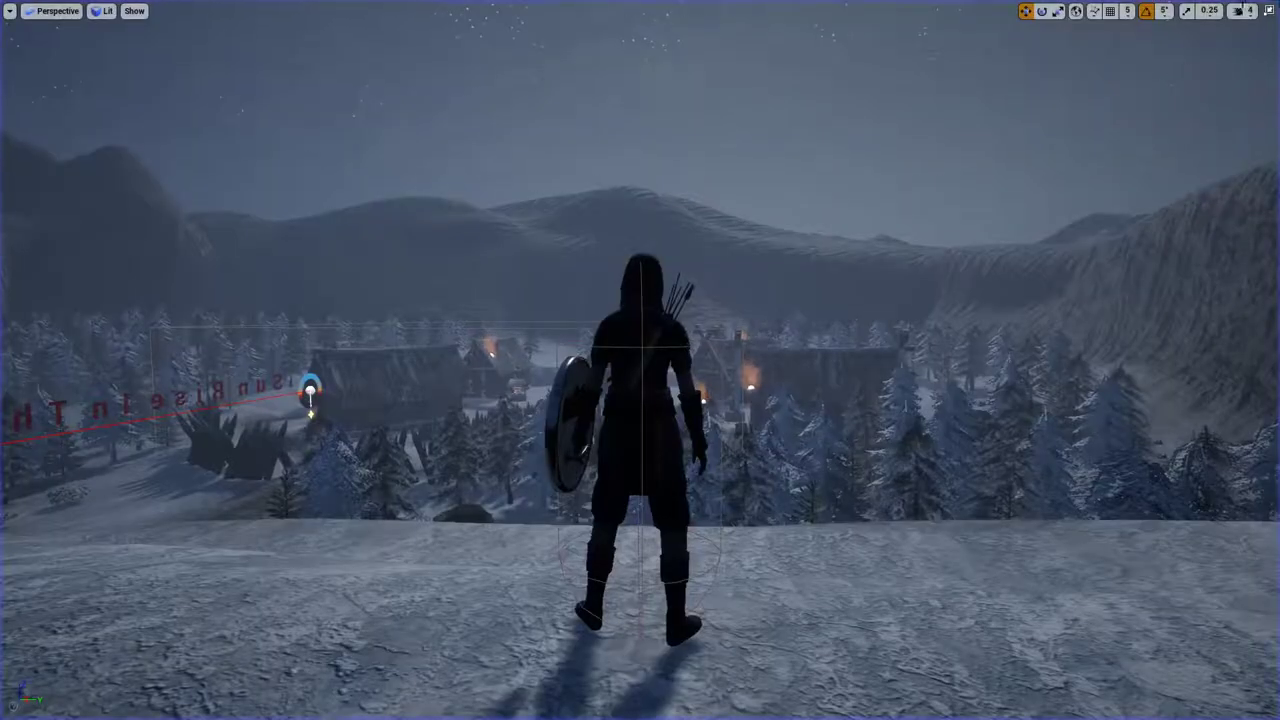
key(F11)
Step: Inspect the default text of the X local variable in the InventoryScreen graph
click(200, 10)
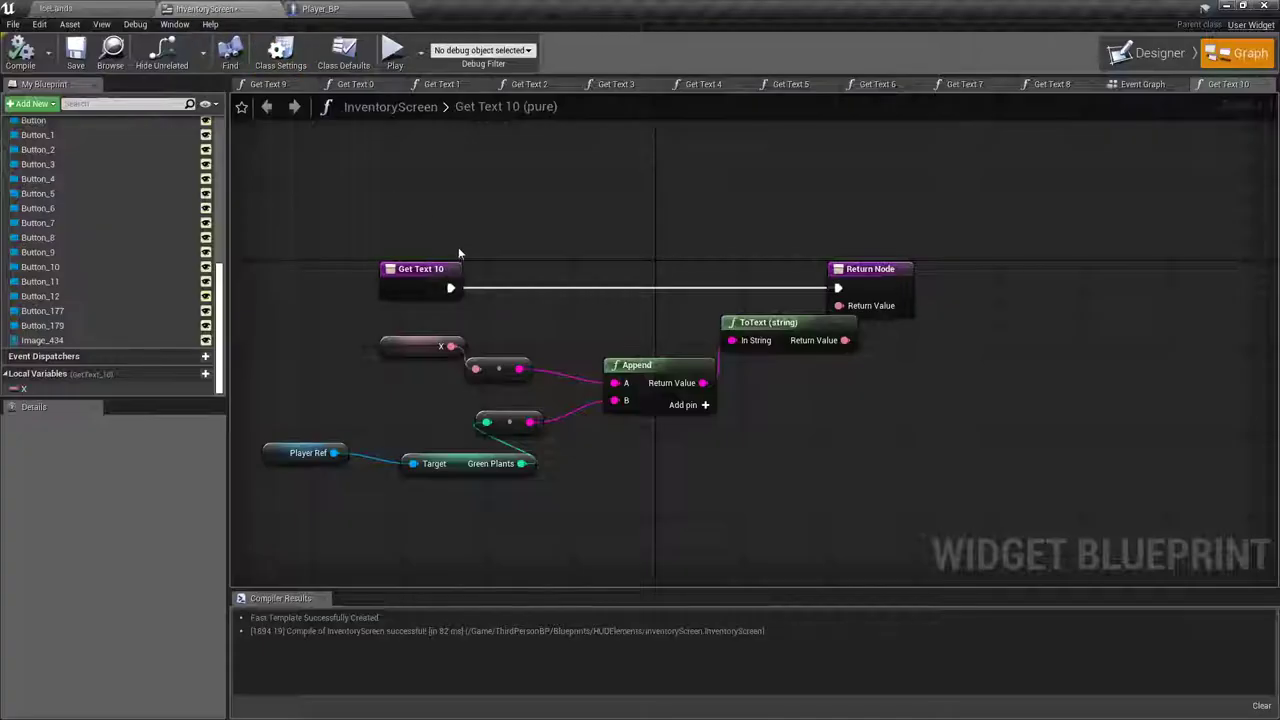
click(405, 350)
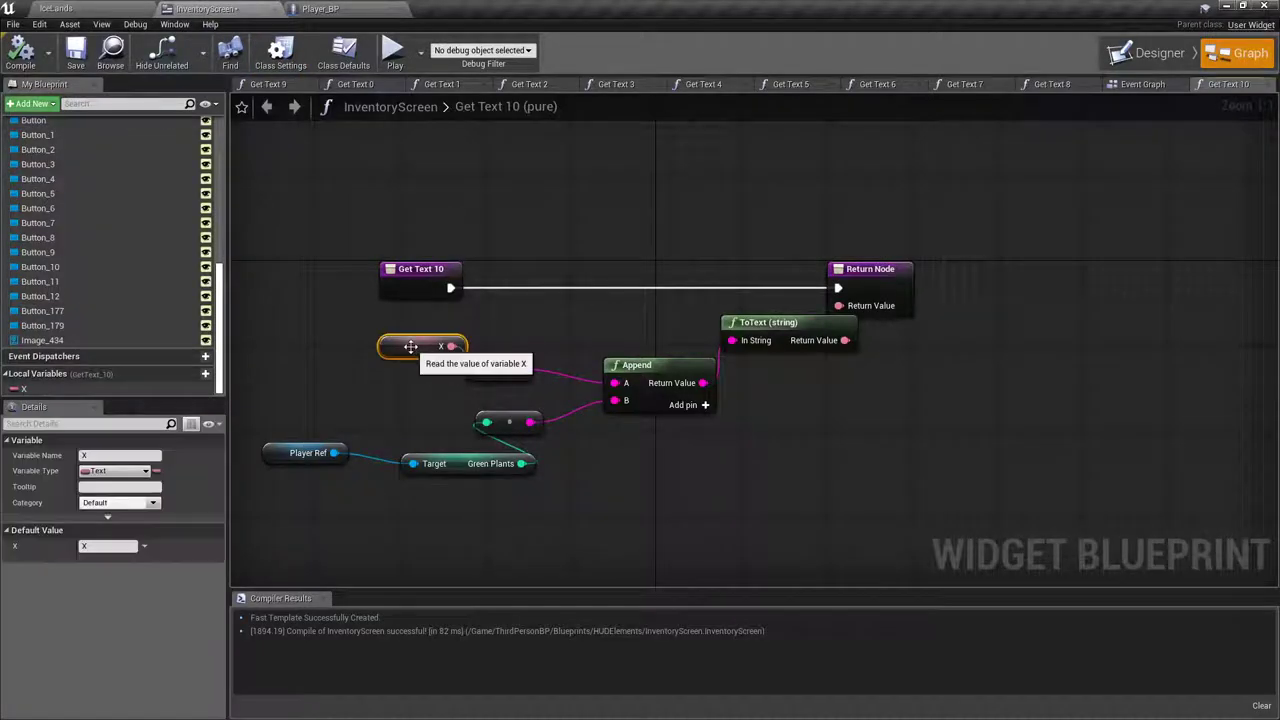
click(108, 546)
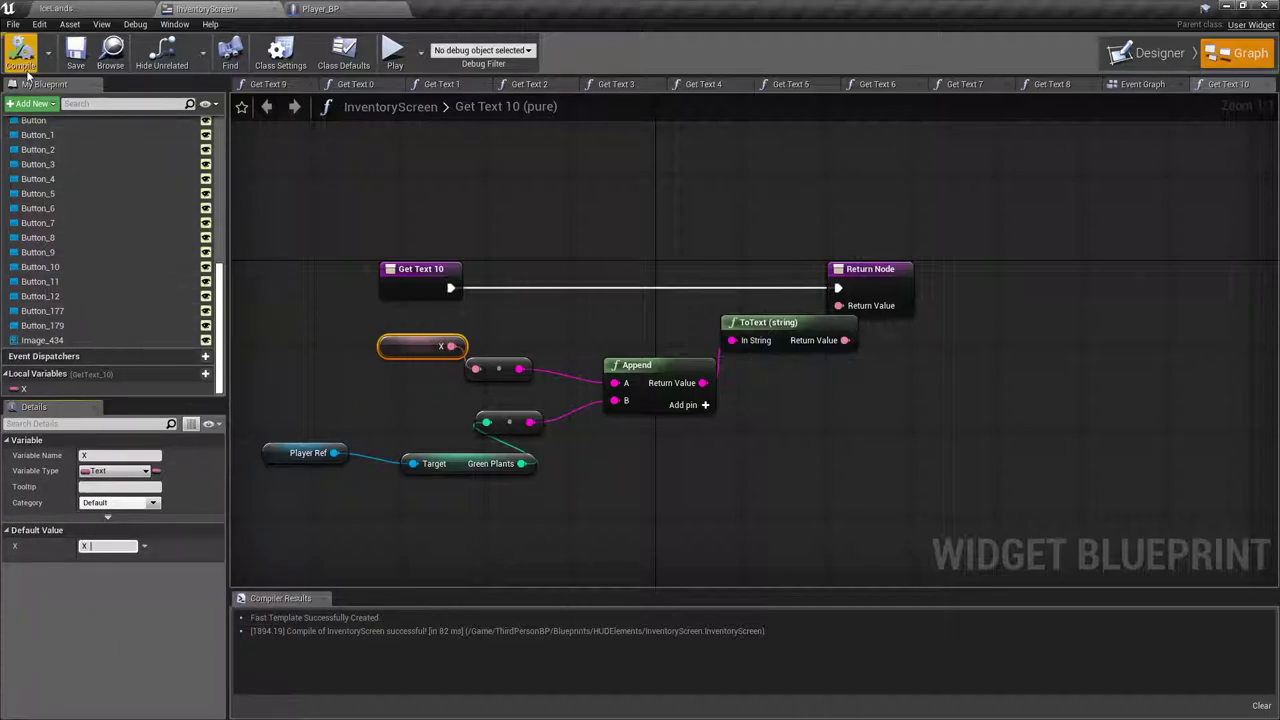
Step: Play-test the IceLands level, view the inventory, then stop and restore the editor
click(55, 8)
click(647, 48)
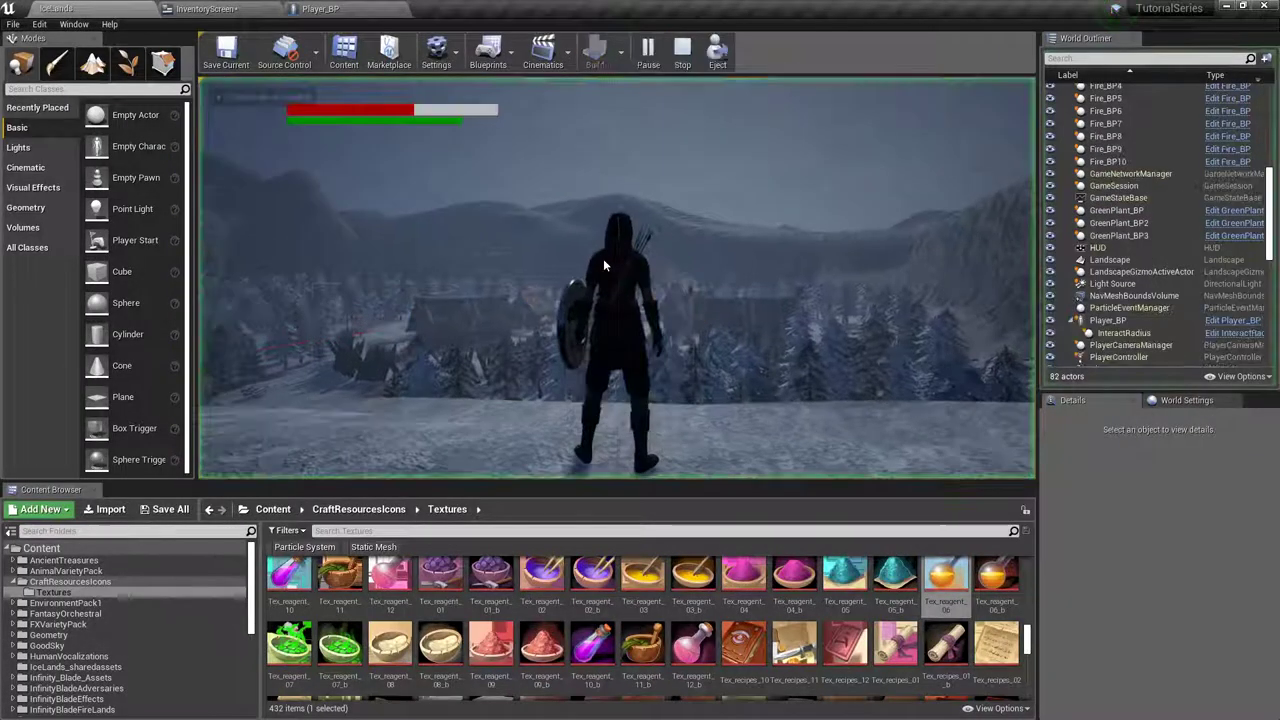
key(F11)
key(i)
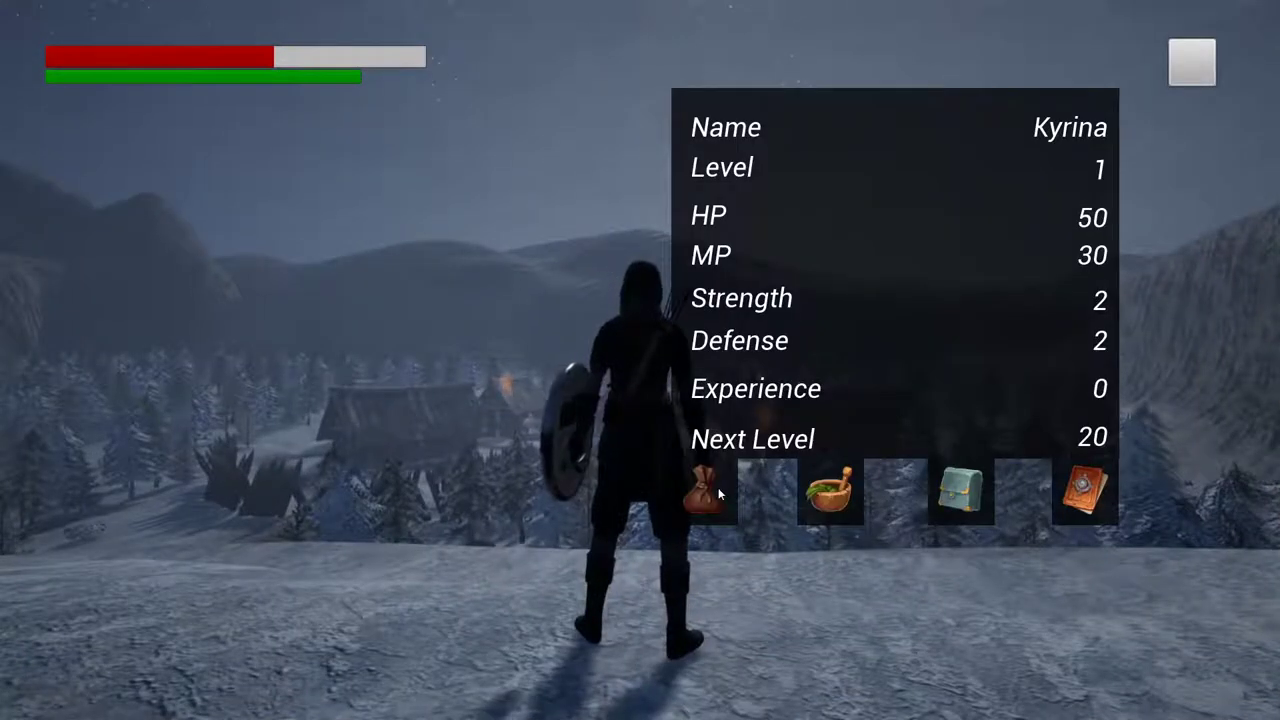
click(716, 490)
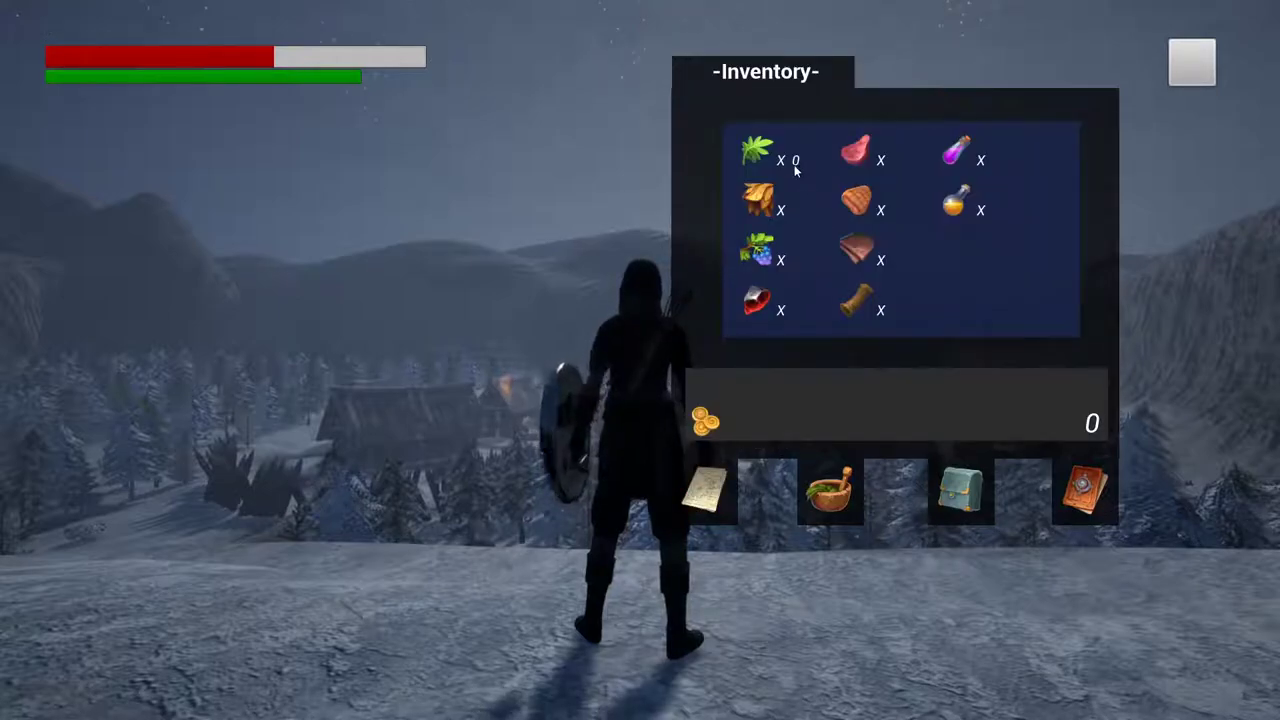
click(1195, 63)
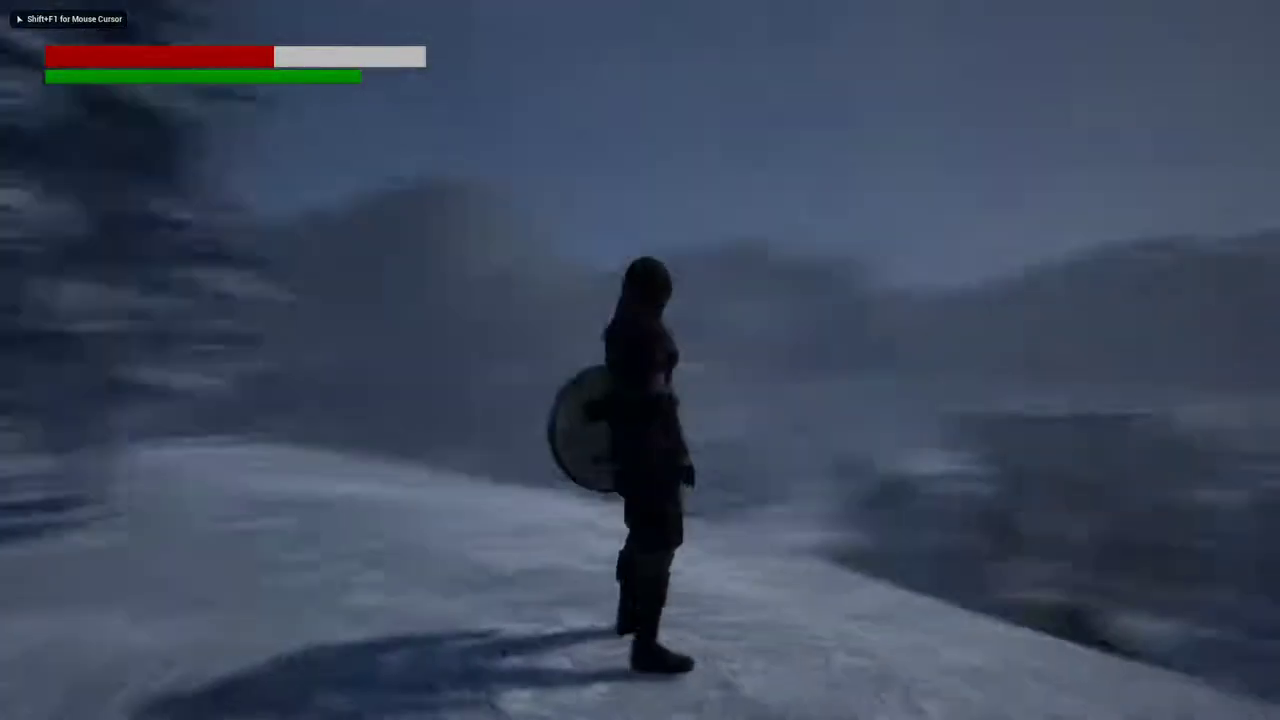
key(Escape)
click(1268, 11)
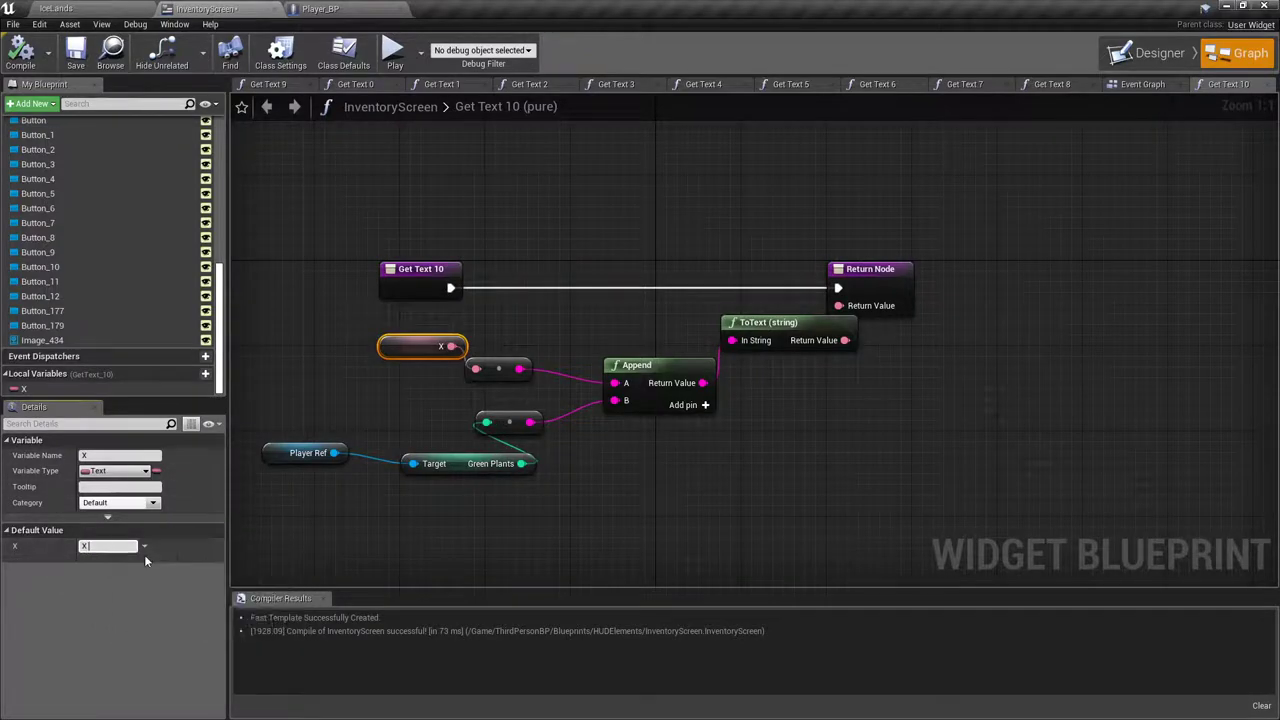
Step: Compile the inventory widget and re-test, confirming the leaf label reads 'X 0'
click(20, 50)
click(60, 8)
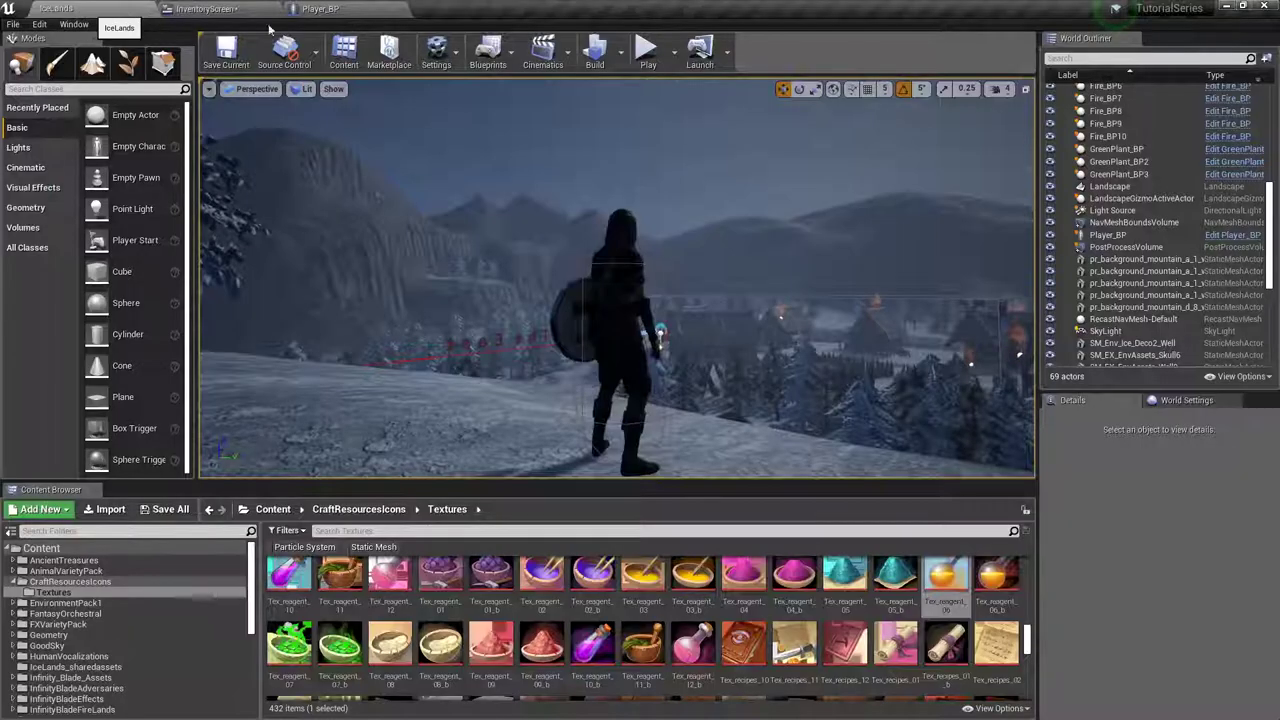
click(645, 60)
key(F11)
click(600, 251)
key(i)
click(710, 484)
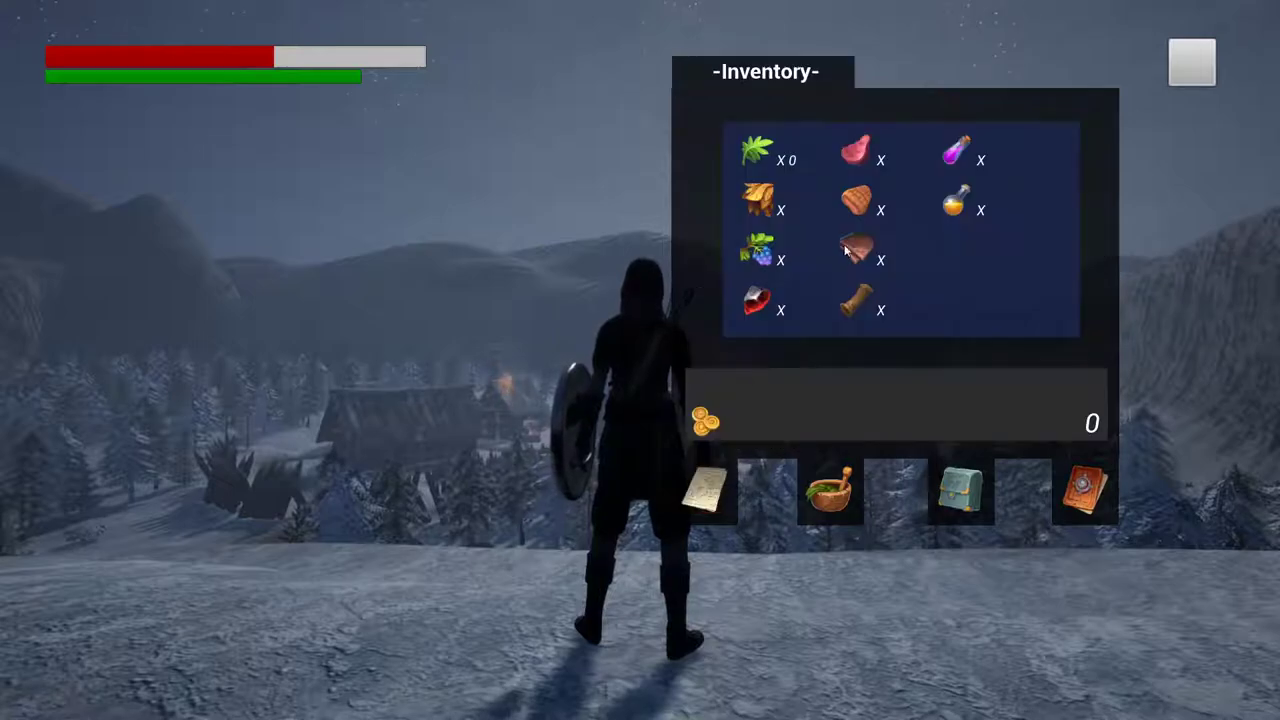
click(1190, 76)
key(Escape)
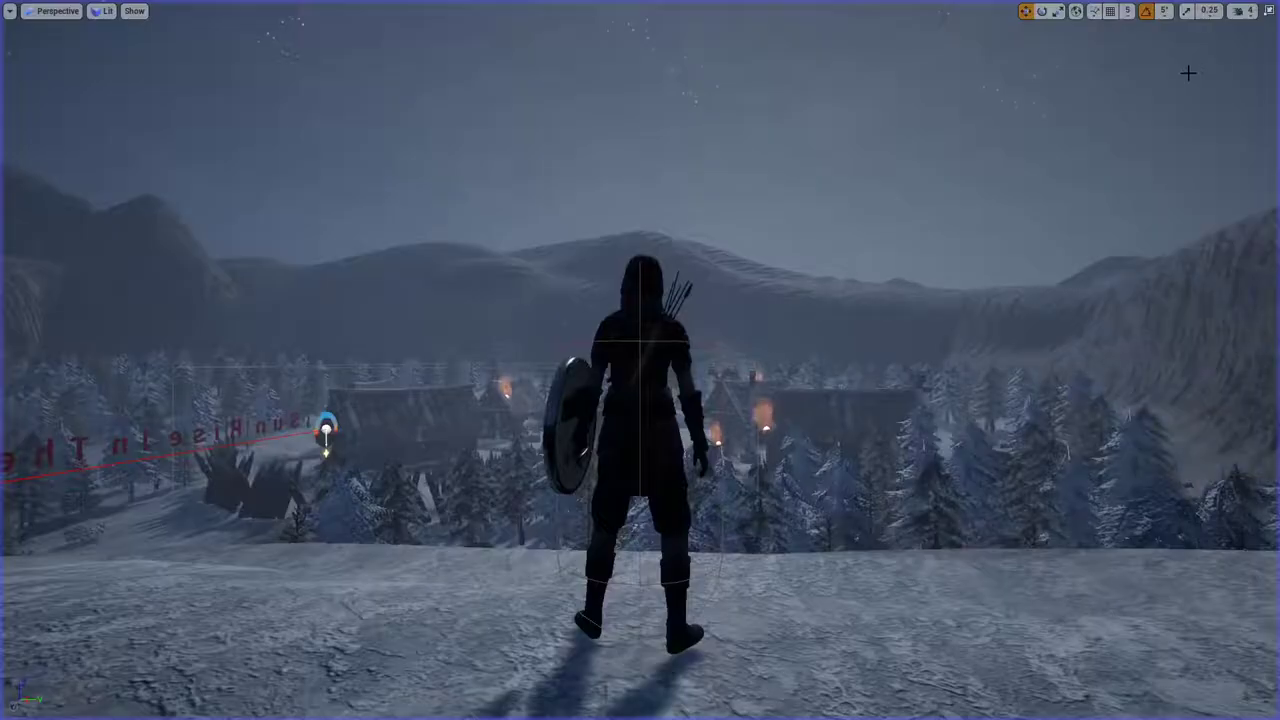
click(1268, 10)
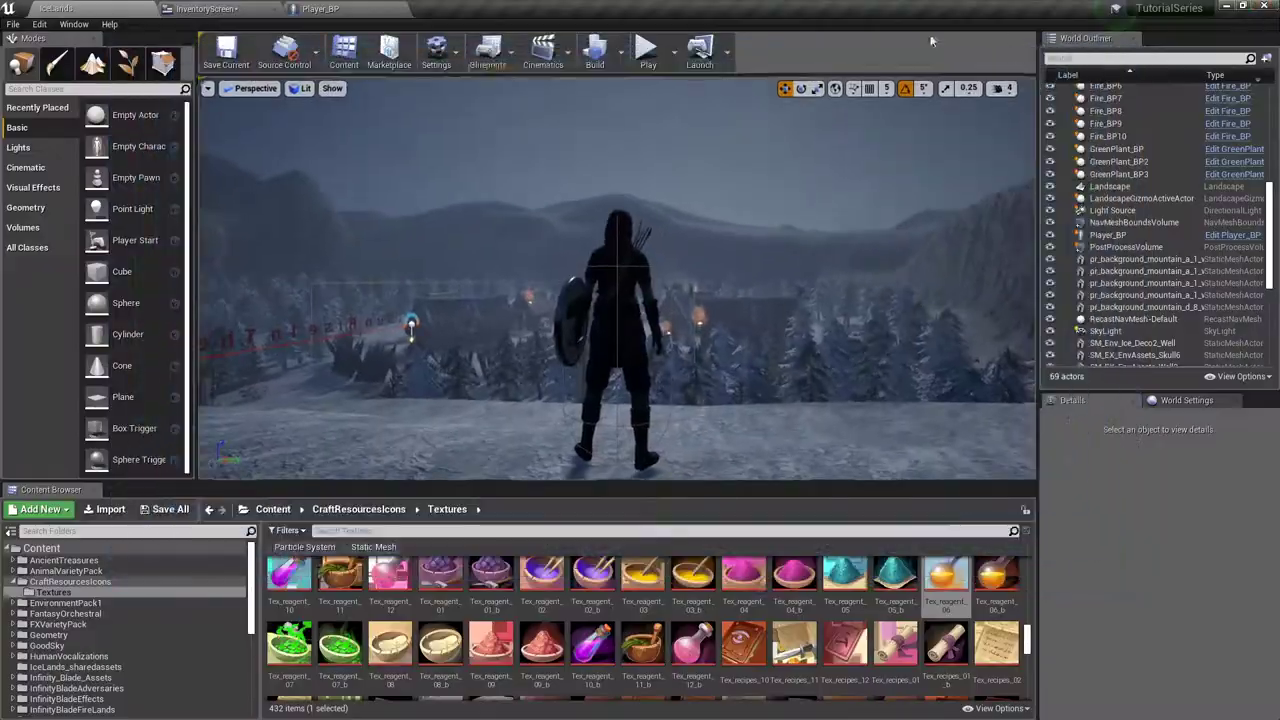
Step: In the InventoryScreen Designer, bind the acorn's X label text to a new Get Text 11 function
click(205, 8)
click(1150, 53)
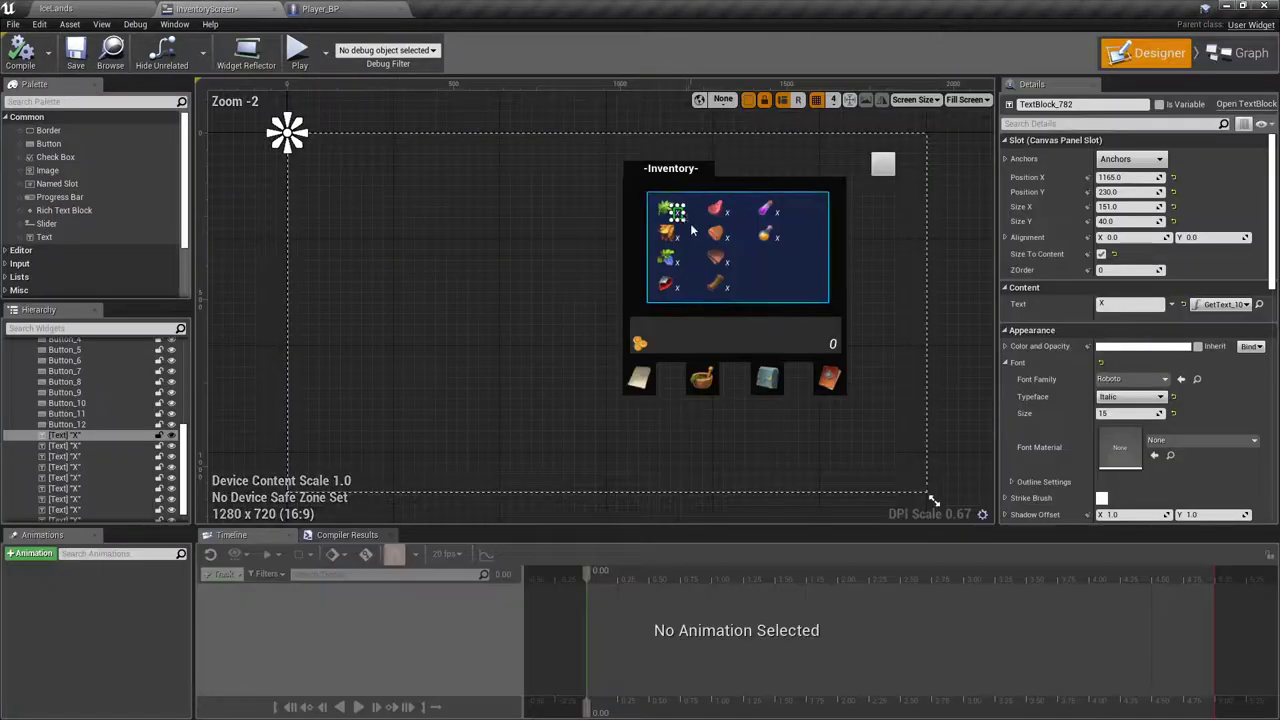
scroll(671, 240, up, 6)
click(656, 230)
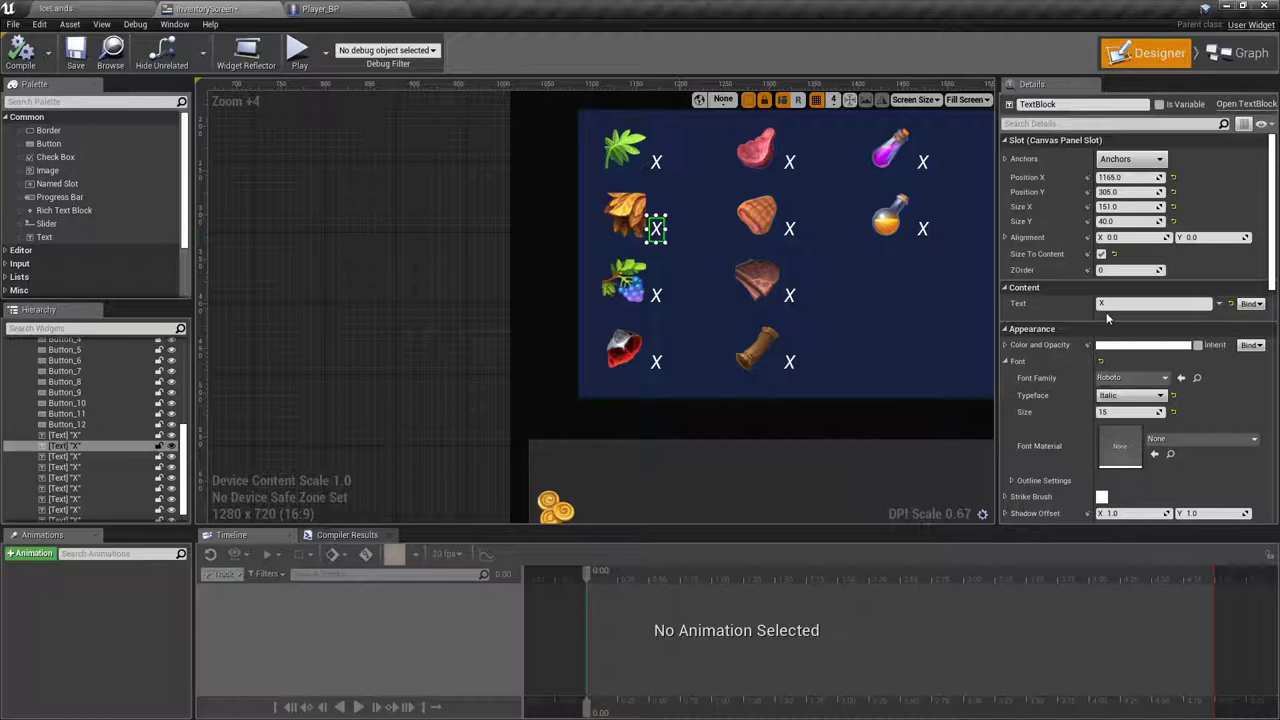
click(1250, 303)
click(1250, 328)
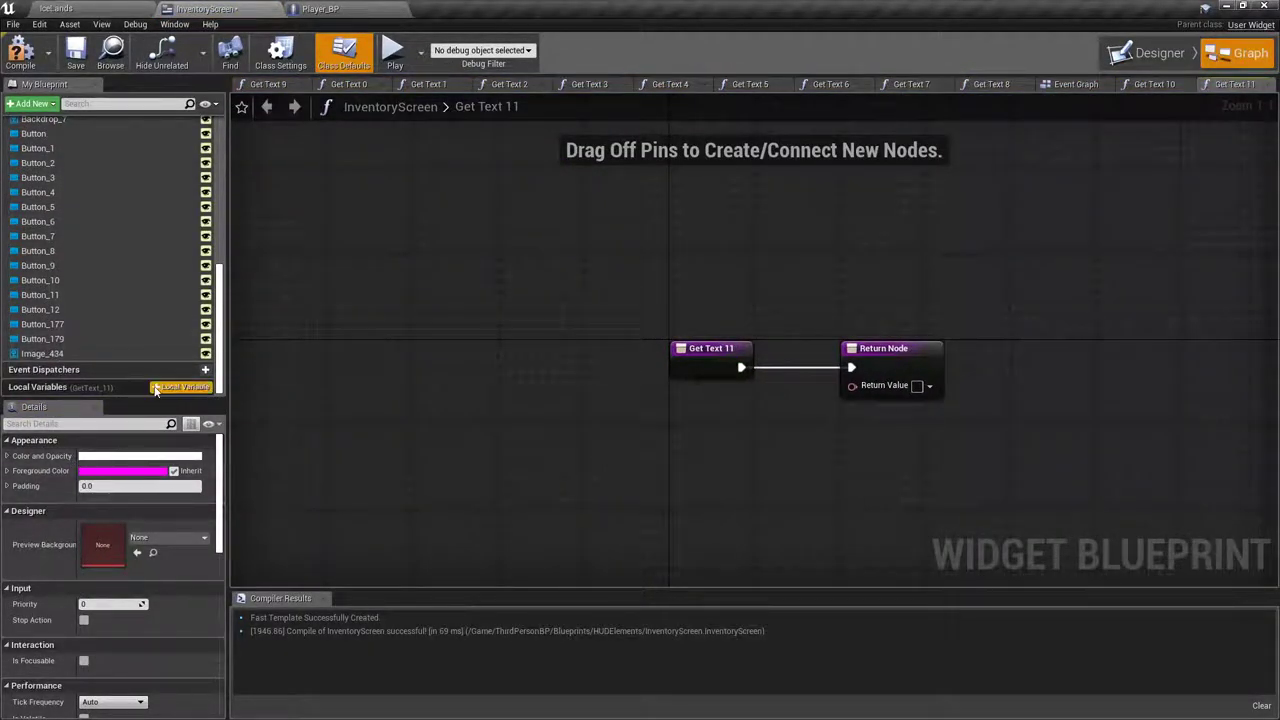
mouse_move(125, 373)
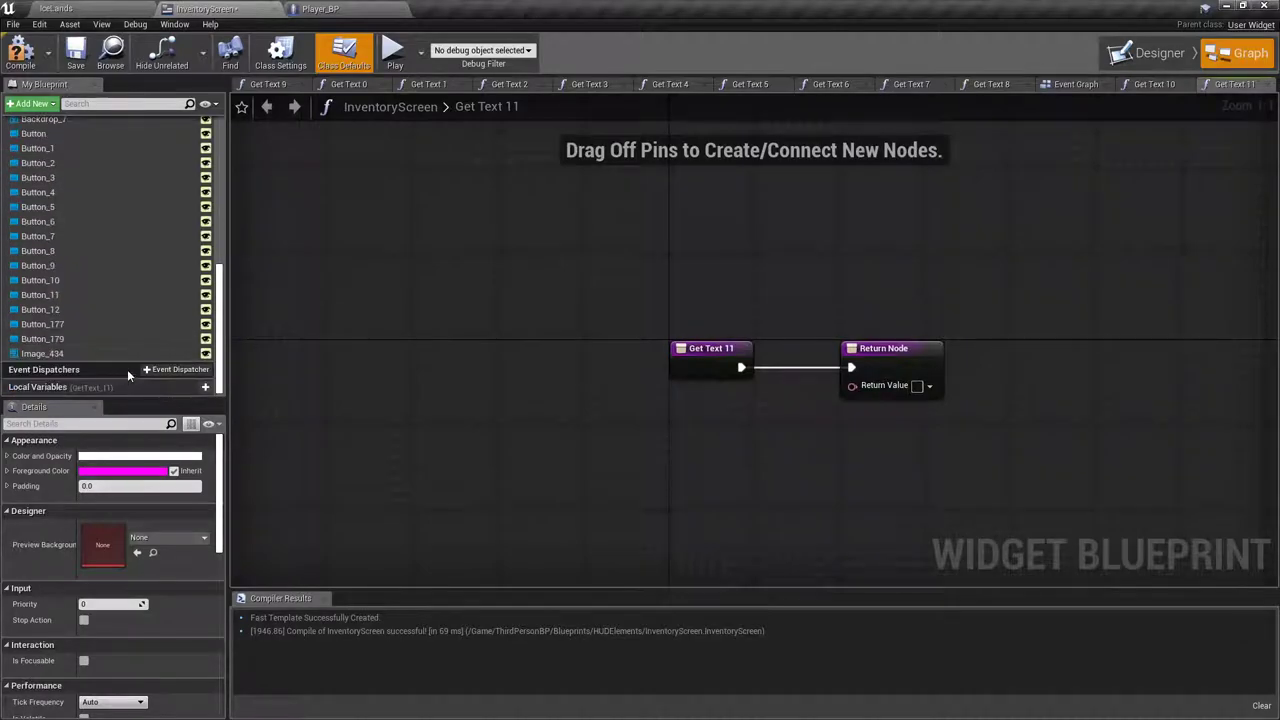
Step: Delete the local X variable node from the Get Text 10 graph
click(1169, 83)
right_drag(558, 313, 726, 244)
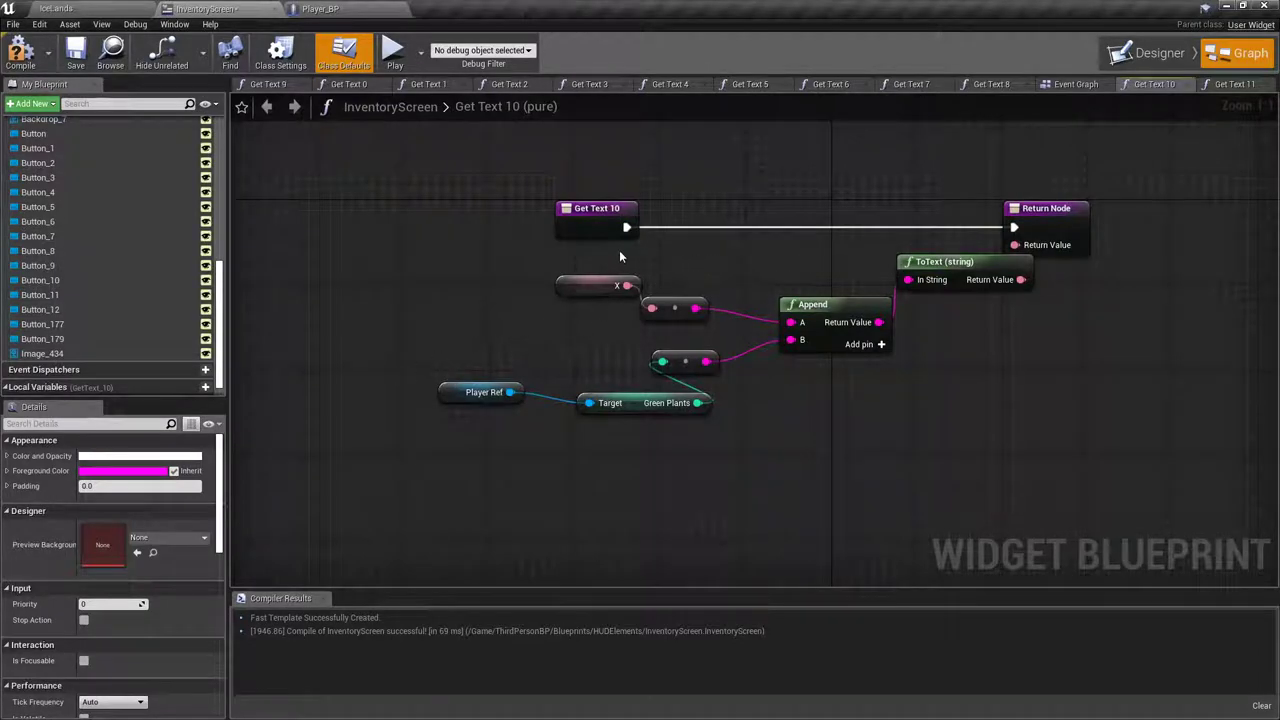
click(595, 287)
key(Delete)
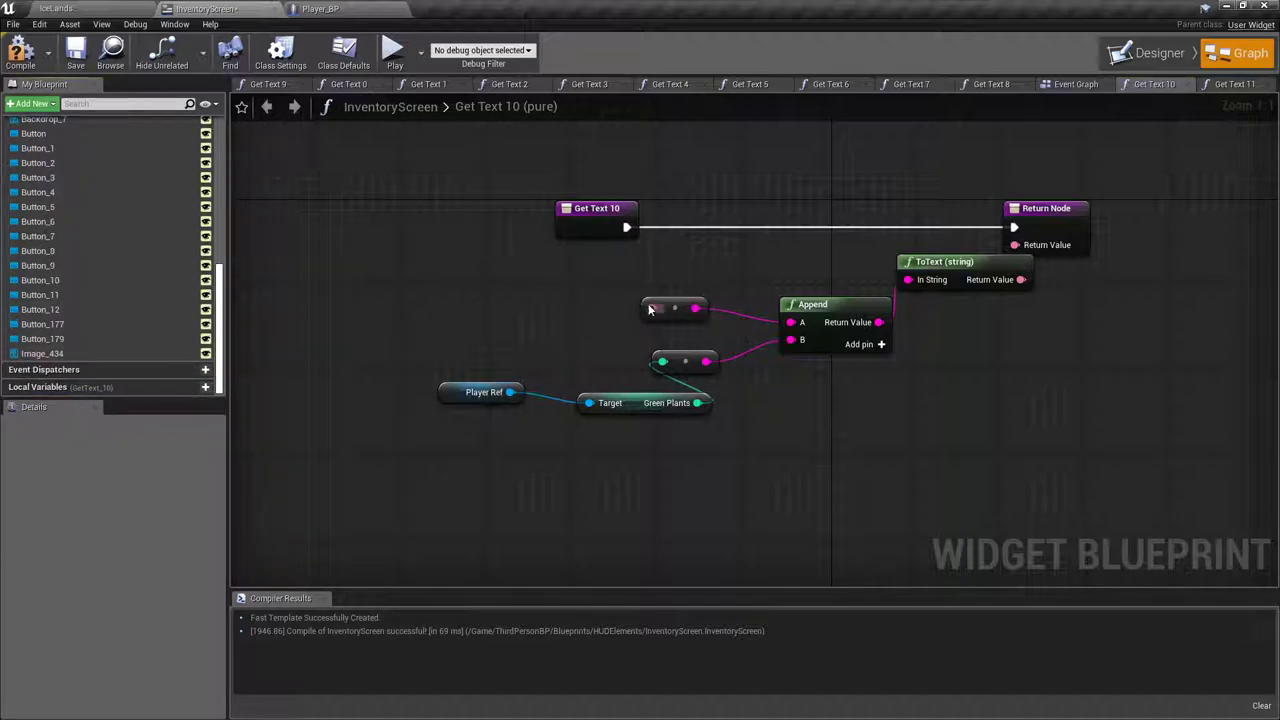
drag(652, 307, 534, 305)
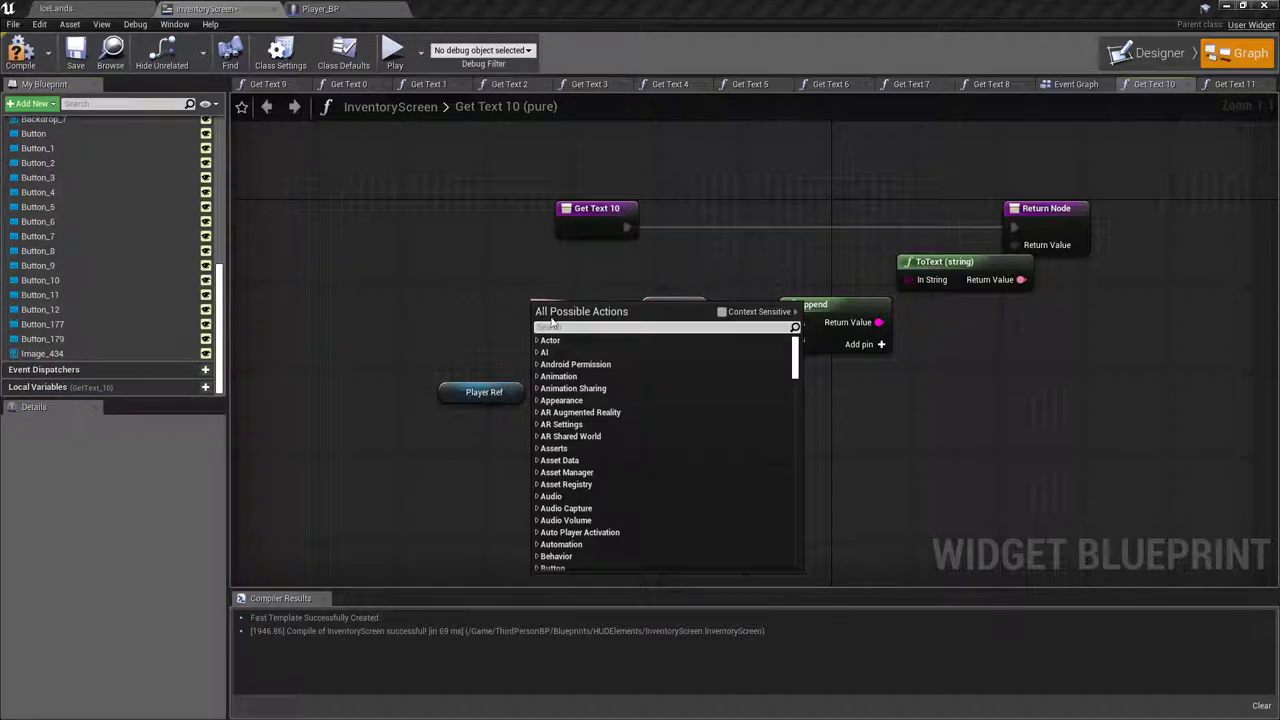
click(658, 256)
drag(1014, 245, 785, 248)
click(977, 260)
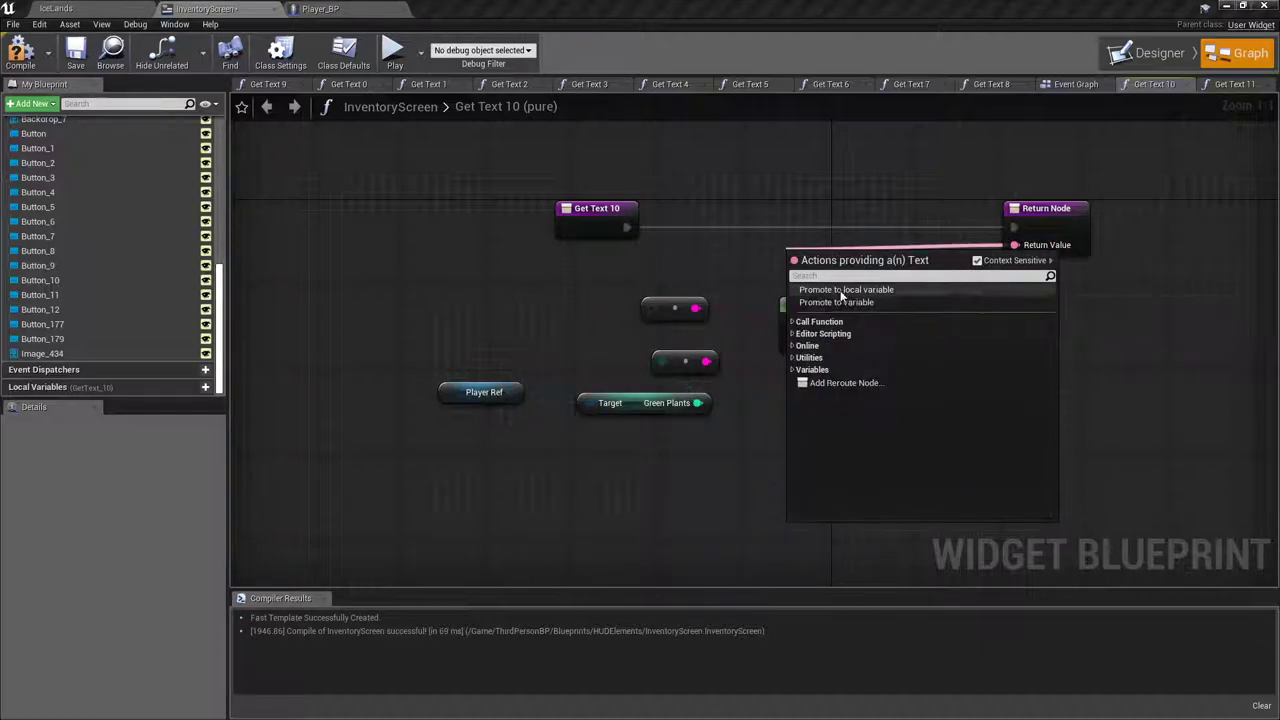
click(642, 262)
Step: Promote the reroute input to a Text variable X, default 'X', and compile
drag(656, 308, 553, 312)
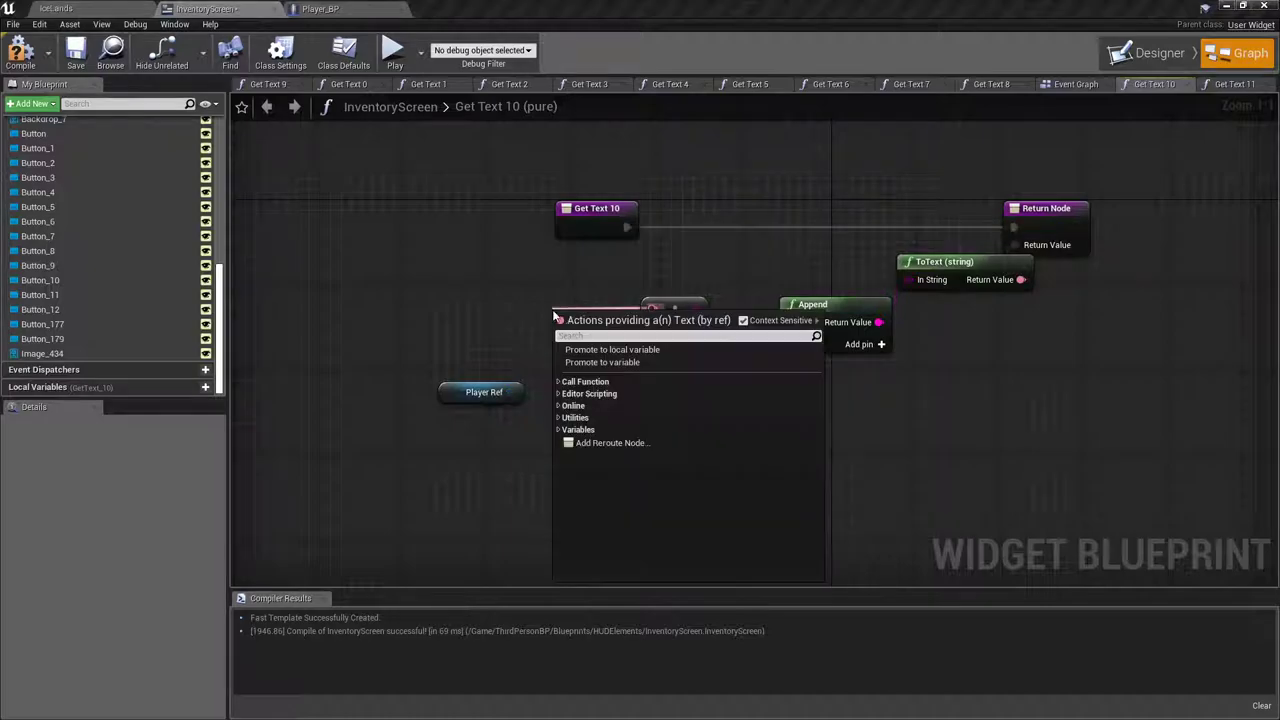
click(624, 363)
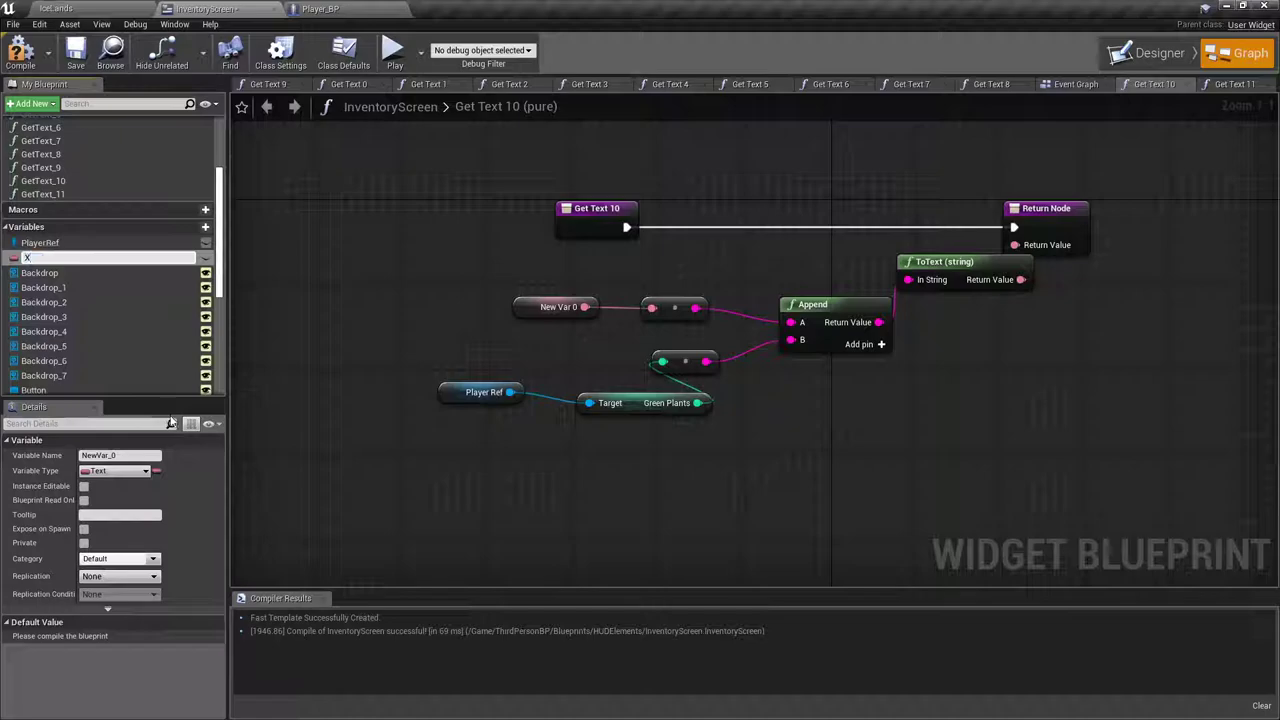
text(X)
key(Return)
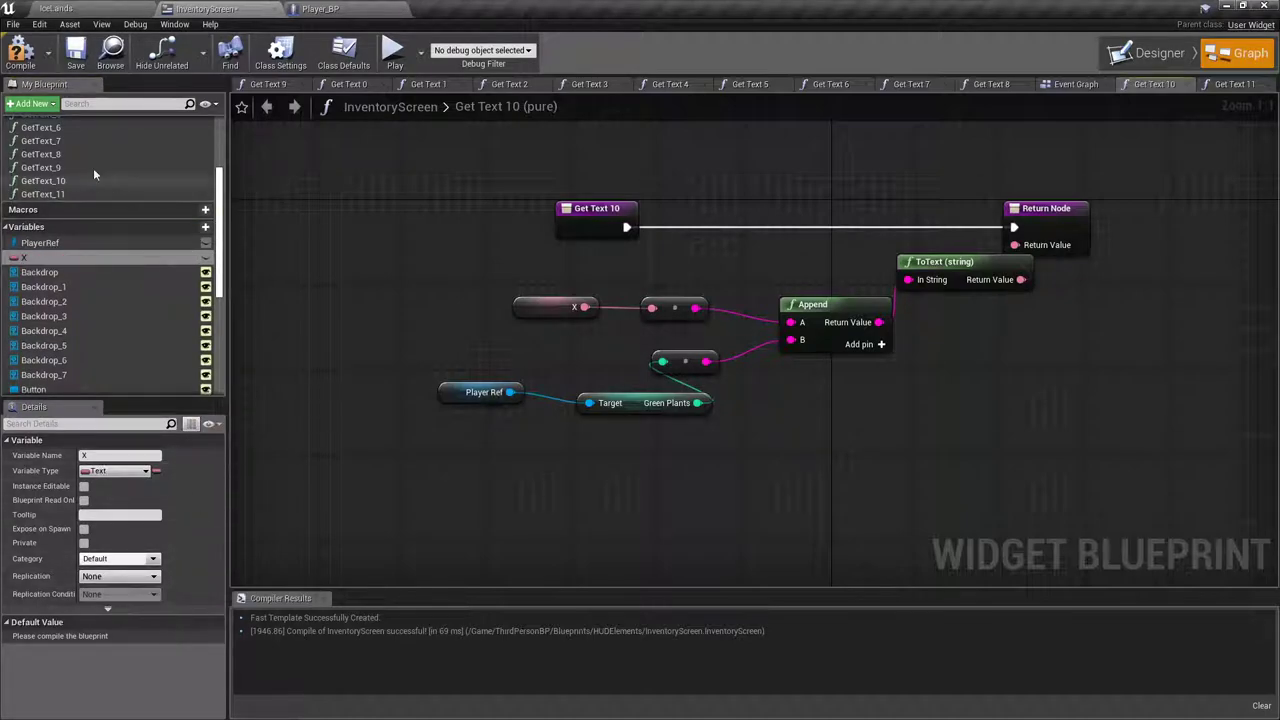
click(19, 62)
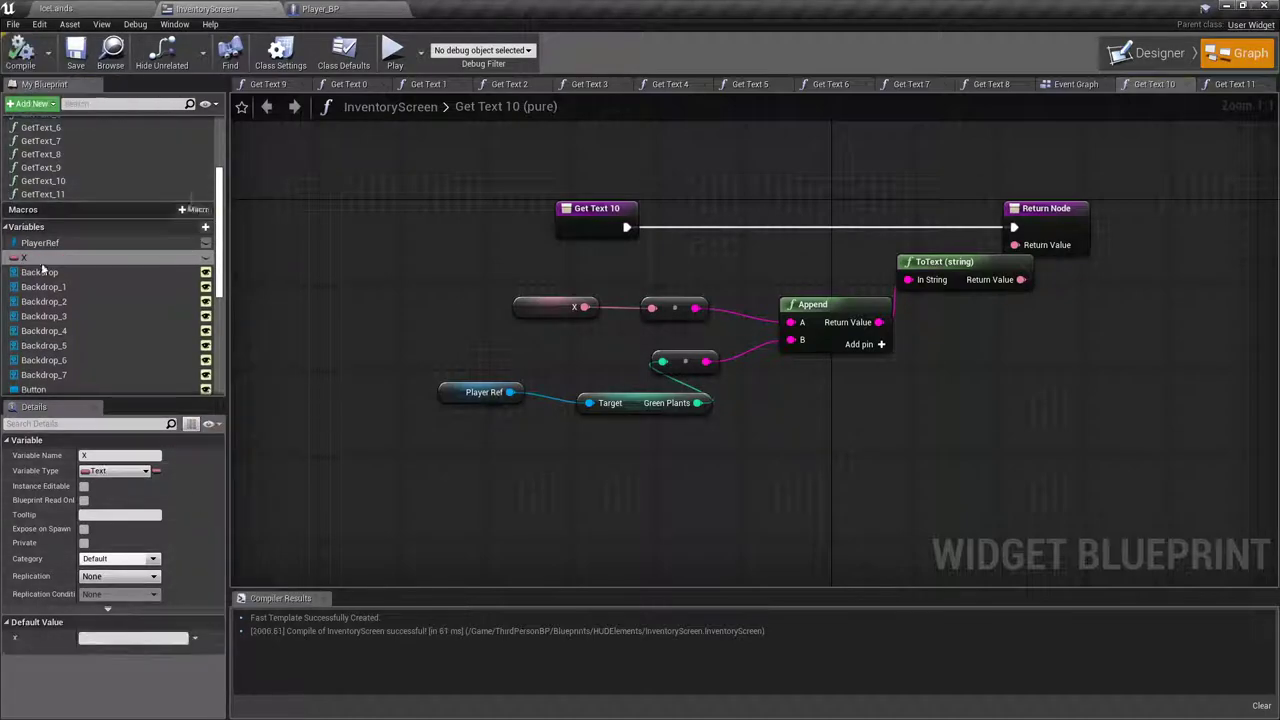
click(126, 640)
text(X)
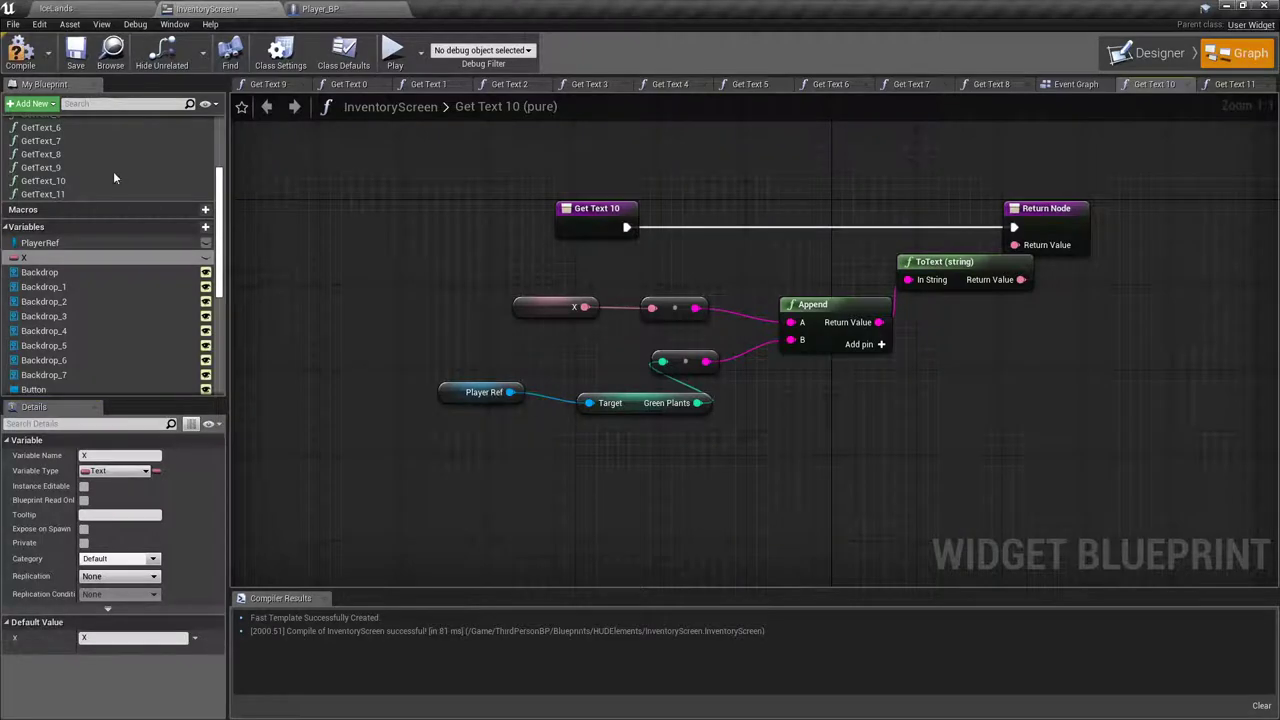
click(20, 50)
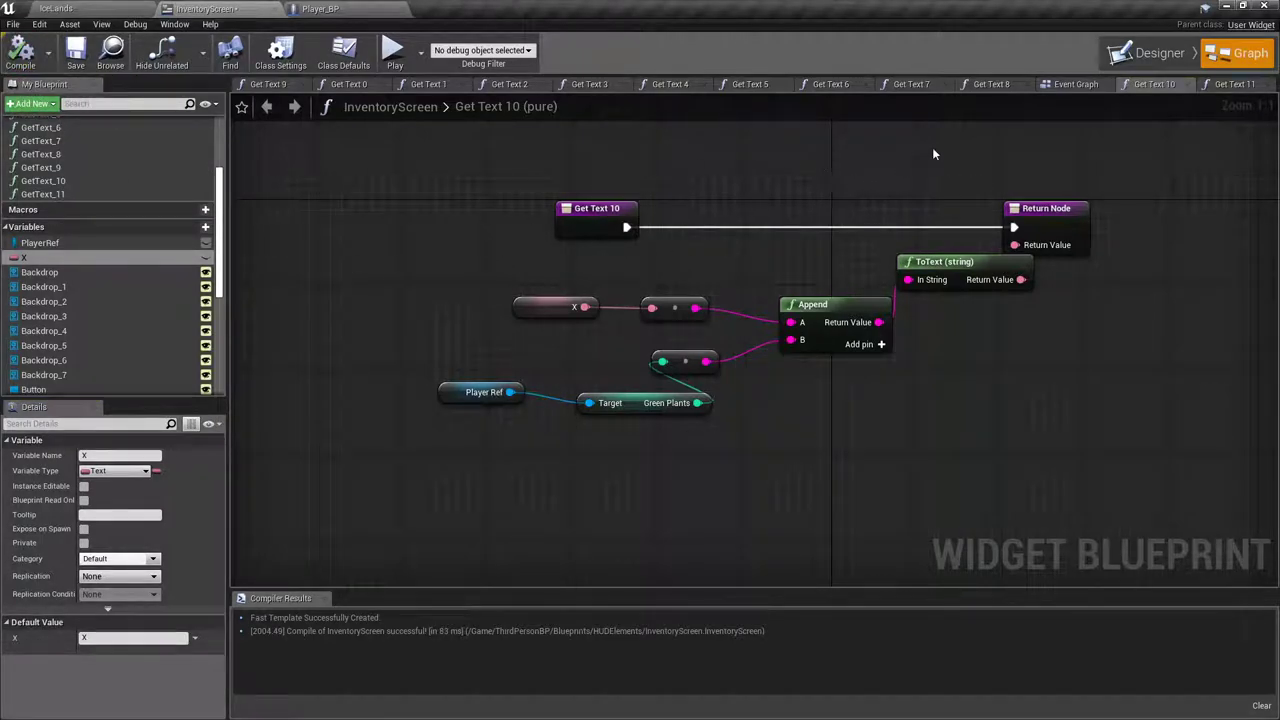
Step: Place an X variable getter in the Get Text 11 graph
click(1228, 84)
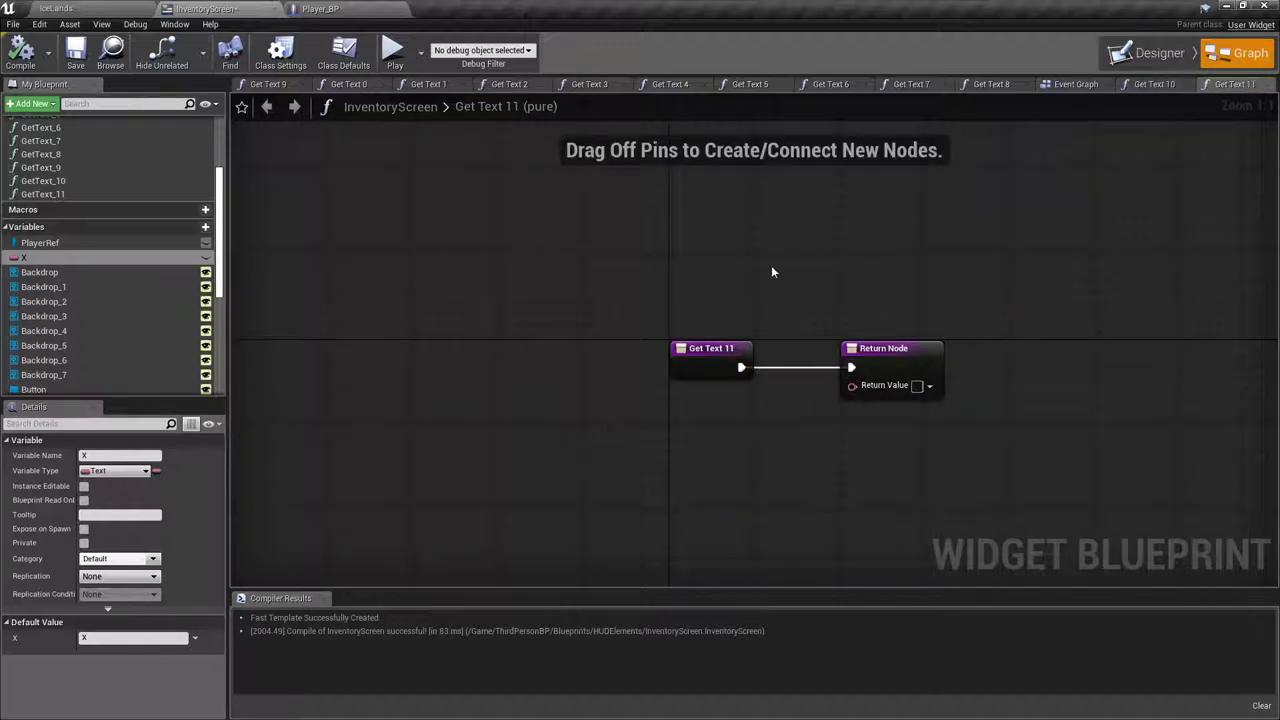
drag(40, 257, 515, 456)
click(388, 458)
text(app)
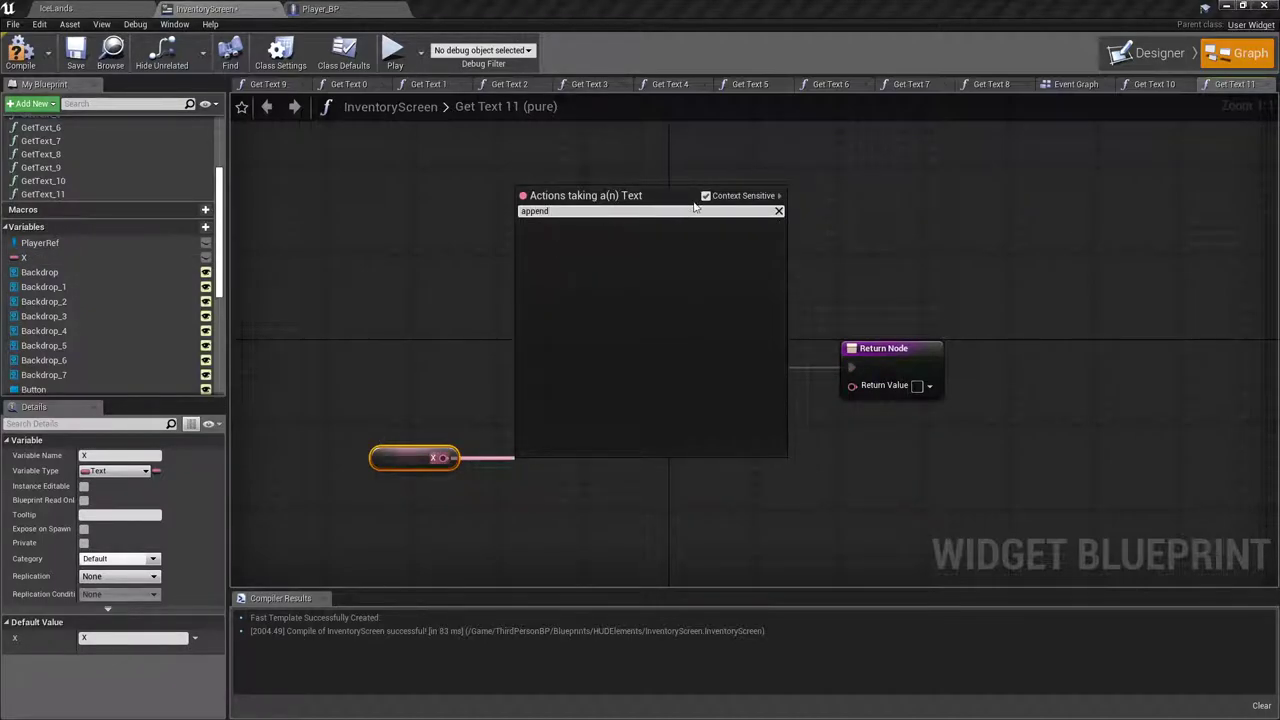
text(end)
click(712, 168)
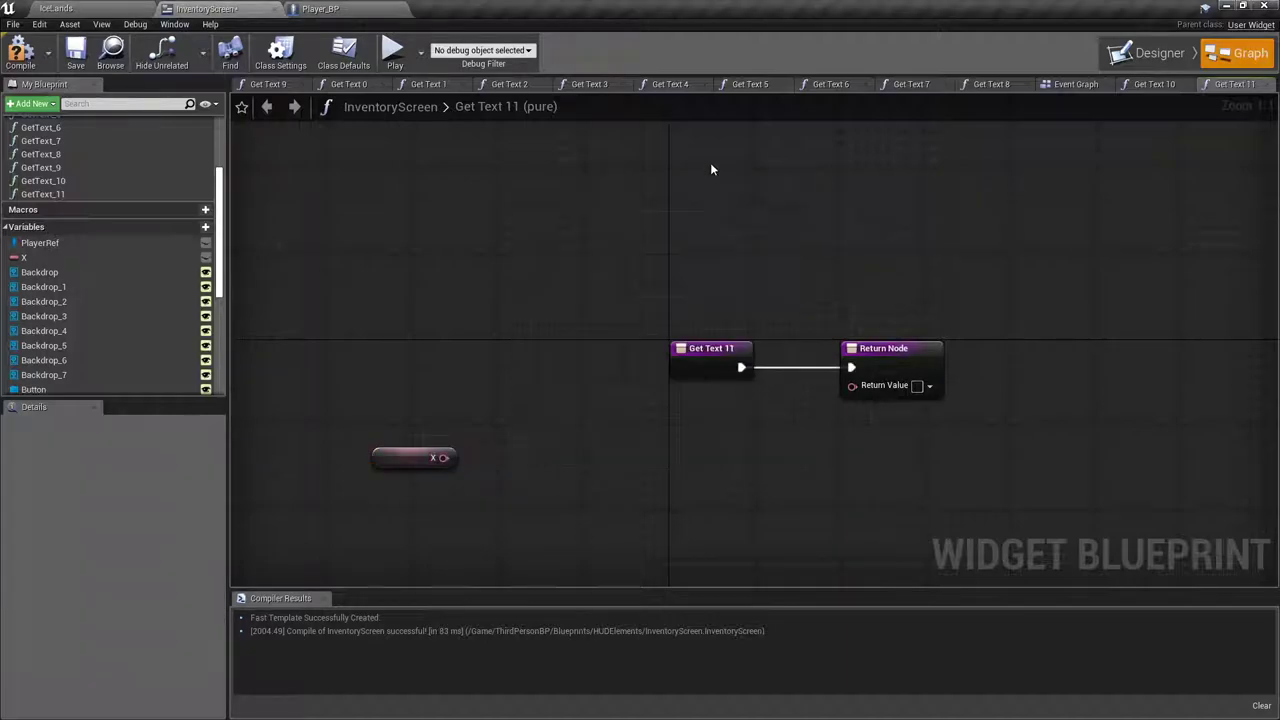
Step: Copy Get Text 10's text-building nodes, minus Green Plants, into Get Text 11
click(1152, 84)
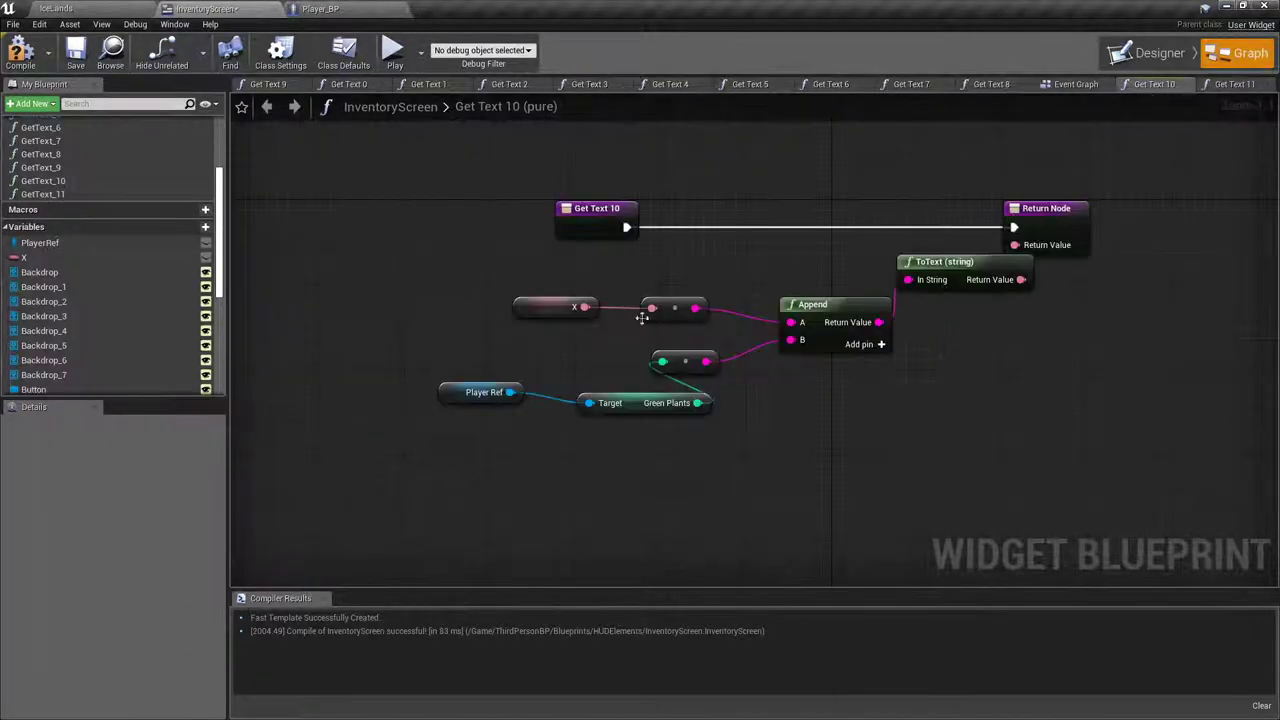
drag(557, 306, 438, 296)
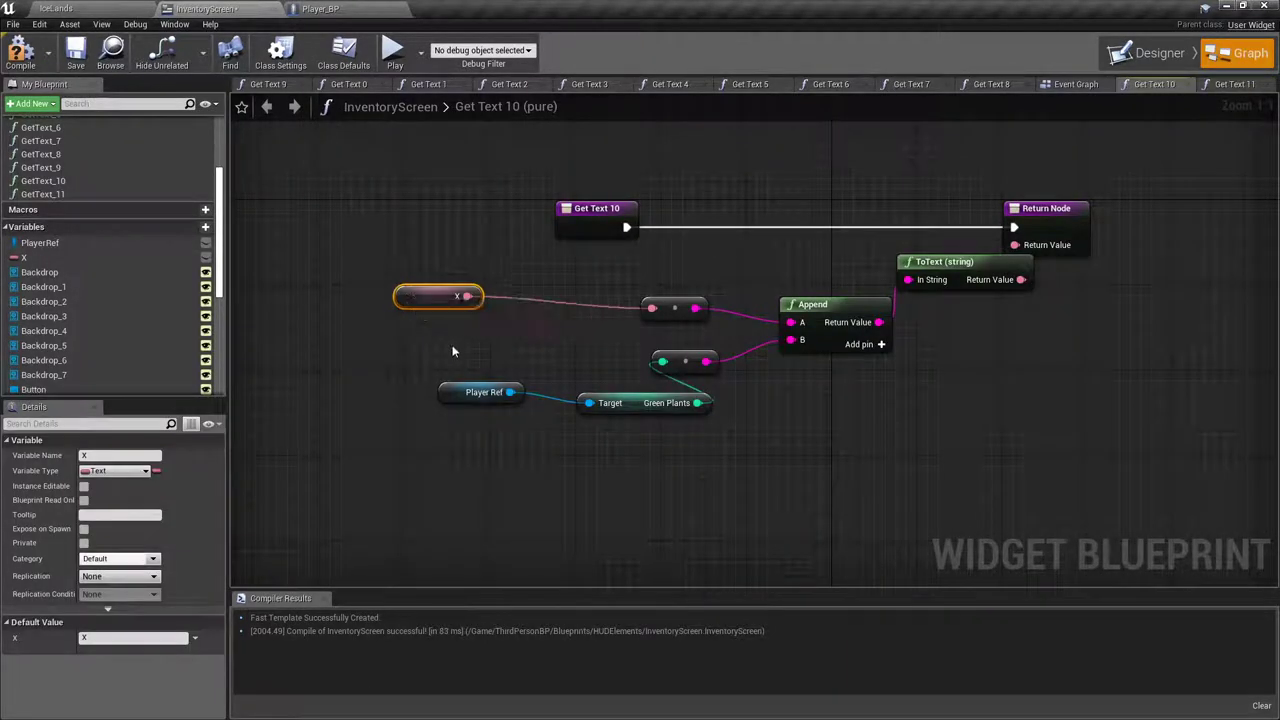
drag(894, 370, 1035, 278)
ctrl+click(634, 404)
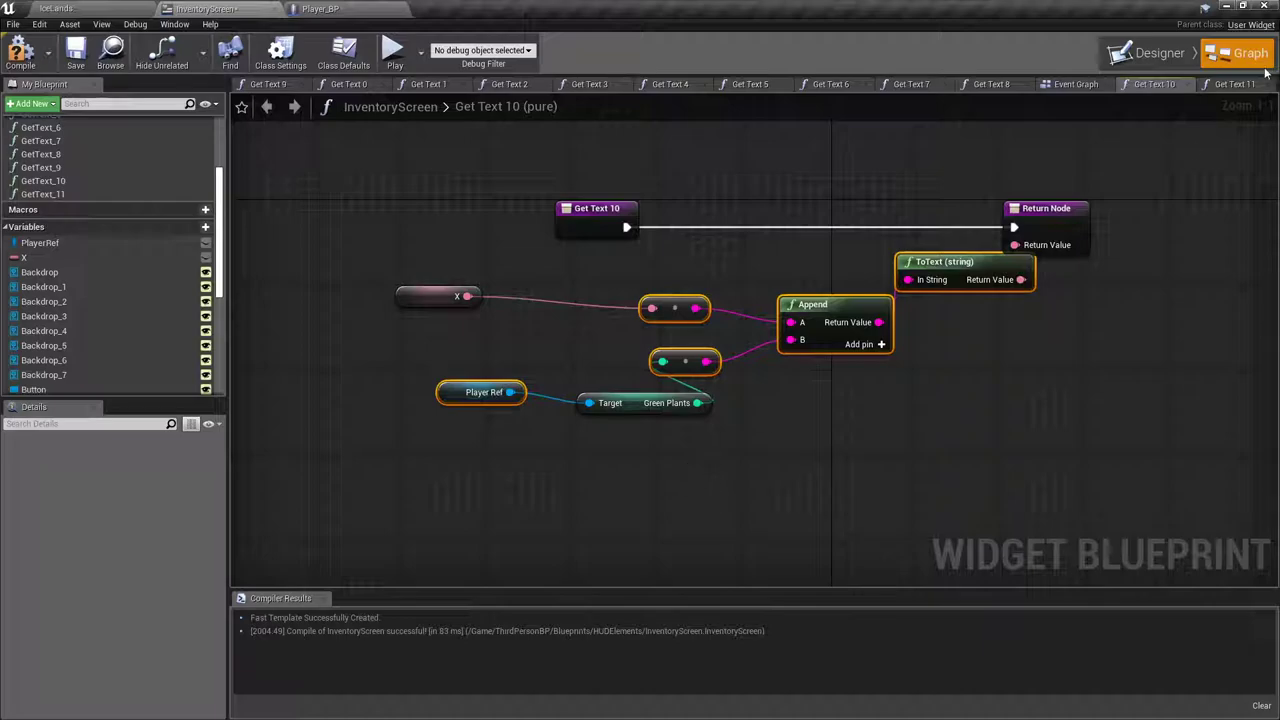
click(1235, 84)
right_drag(606, 466, 622, 330)
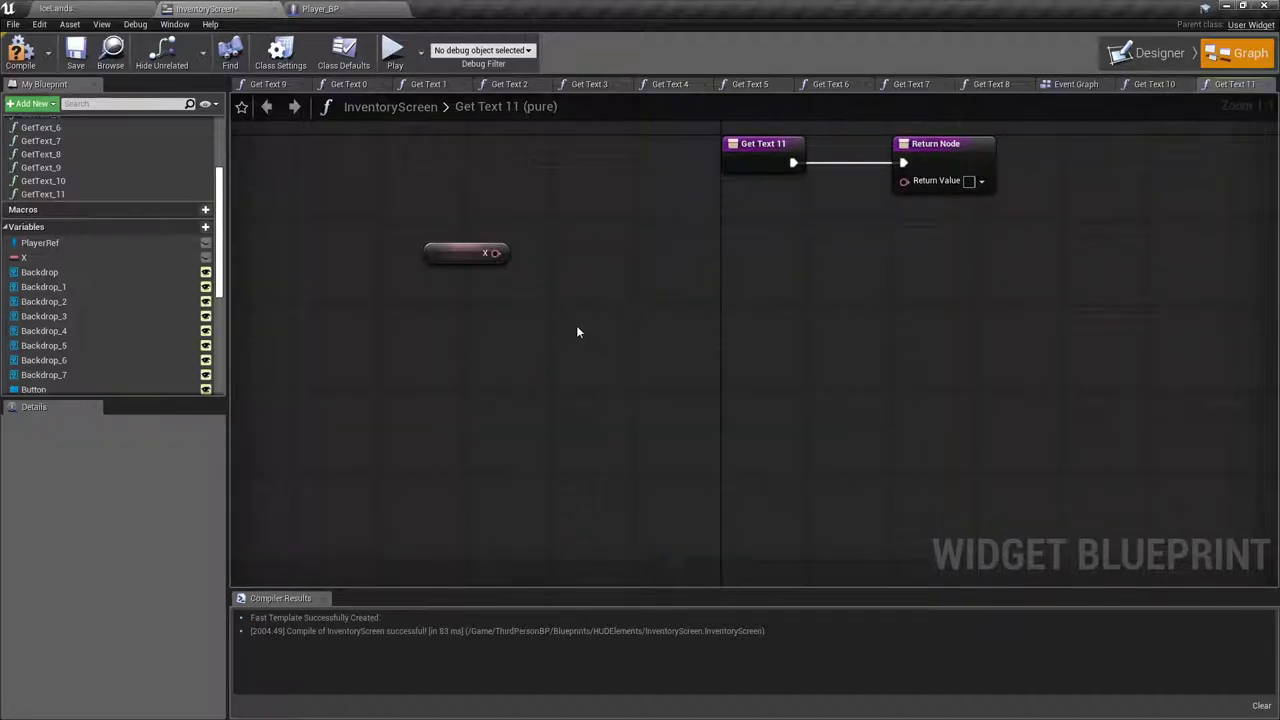
key(ctrl+v)
Step: Reconnect X and feed Player Ref's Get Yellow Plants count into the ToText node
drag(495, 253, 551, 319)
drag(347, 402, 408, 403)
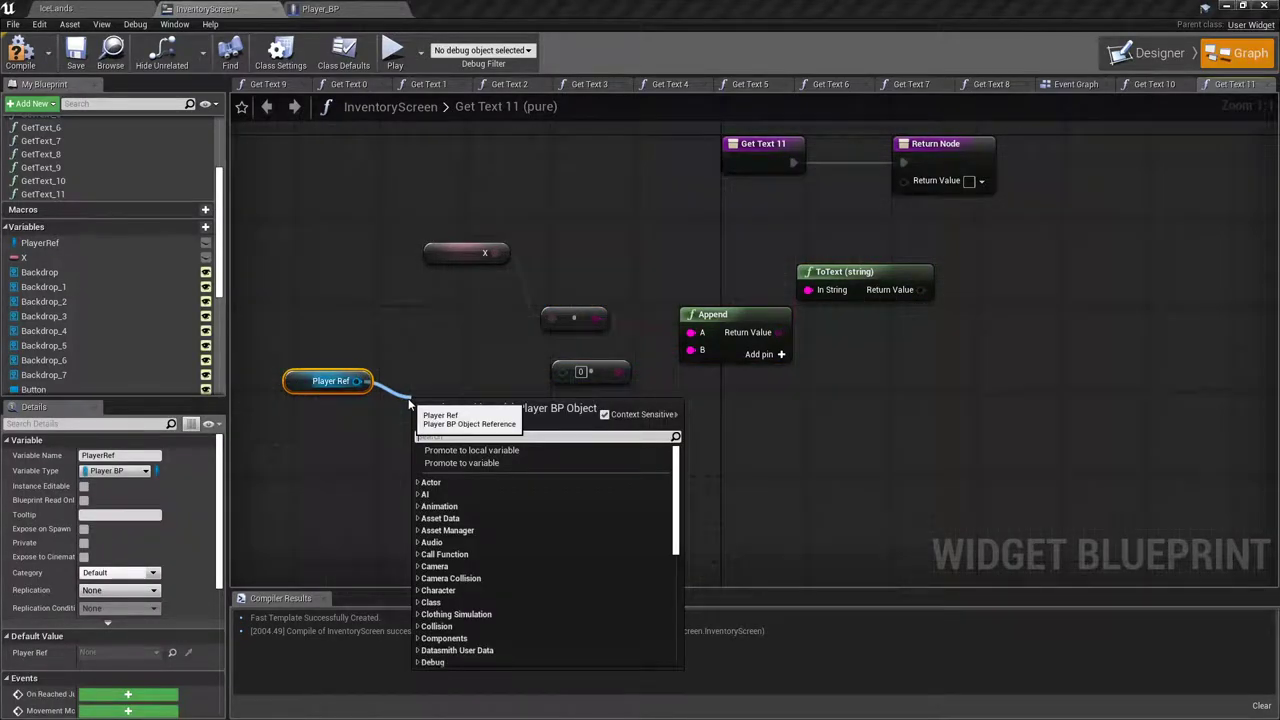
text(get yello)
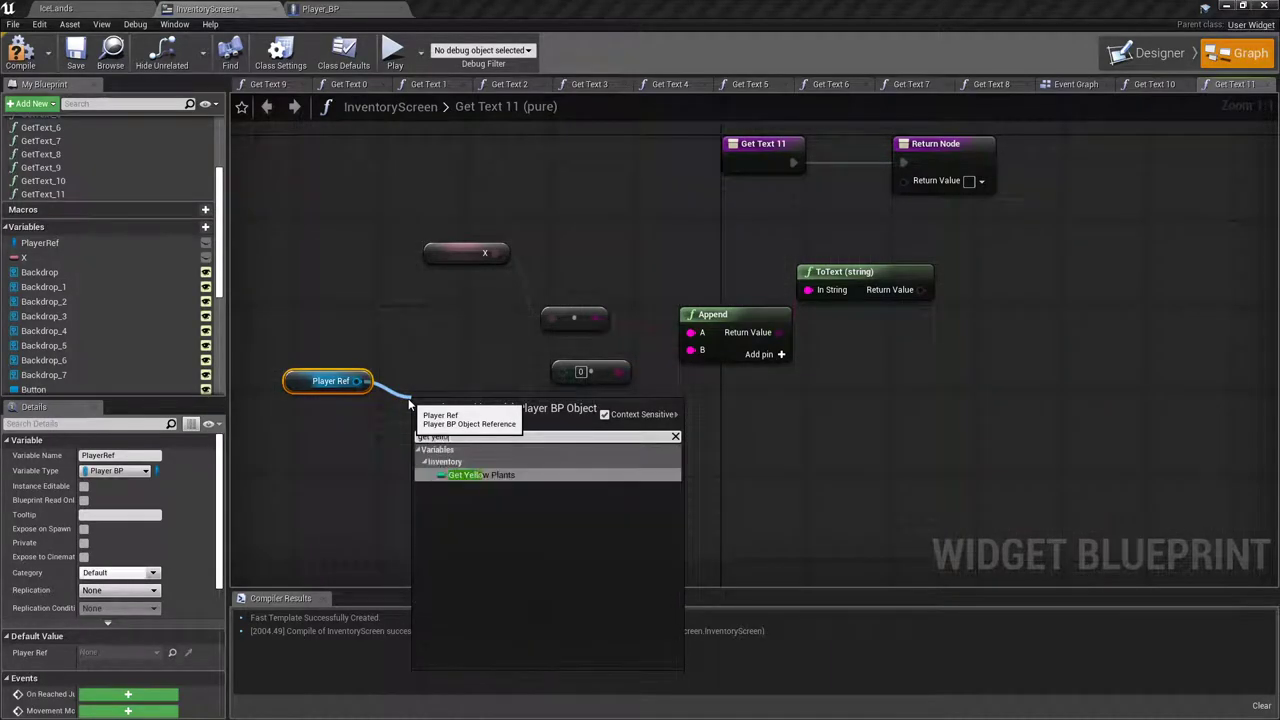
key(Return)
drag(537, 413, 563, 372)
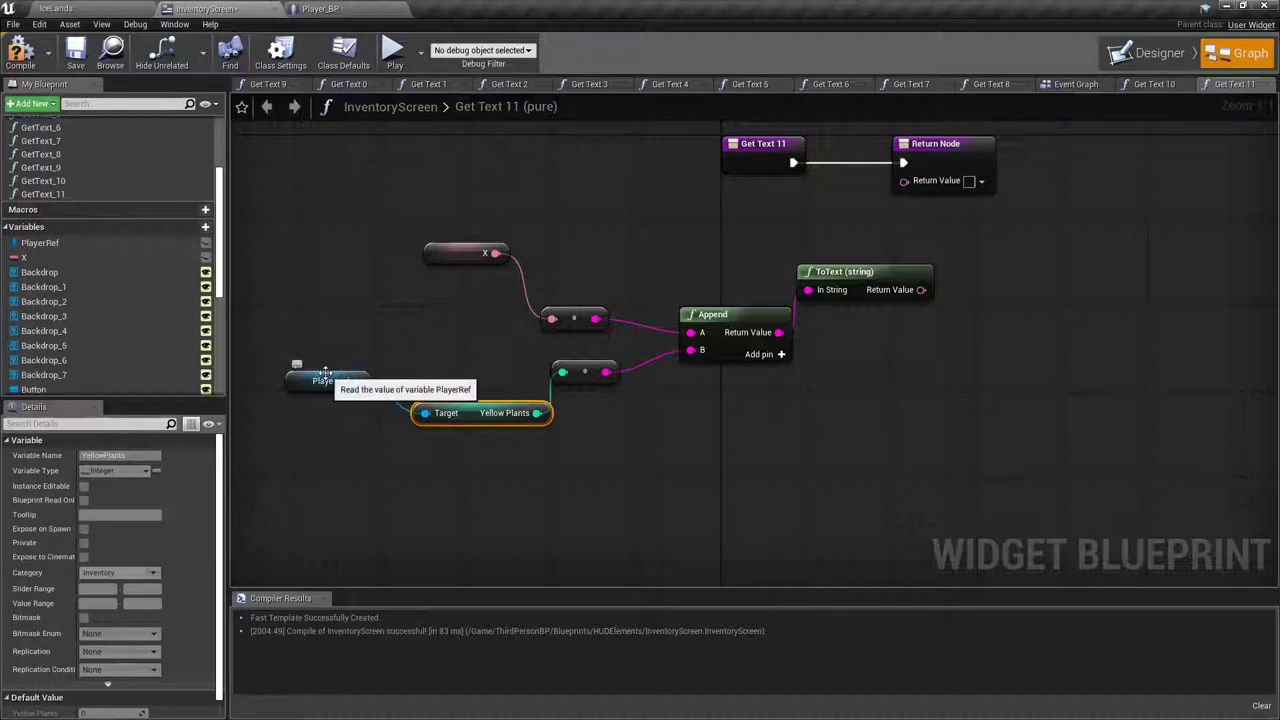
Step: Tidy the nodes, wire the appended text to the Return Value, and recompile
drag(324, 376, 327, 366)
drag(470, 407, 472, 439)
drag(453, 247, 462, 312)
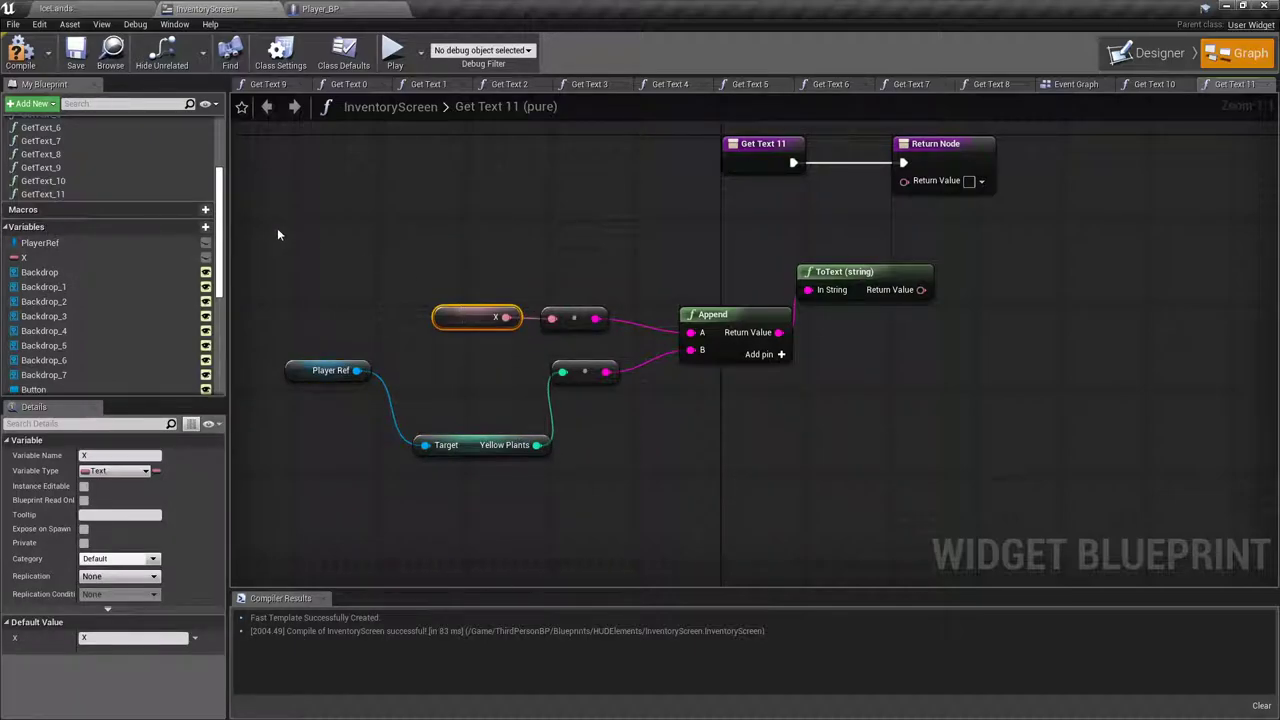
drag(416, 277, 856, 384)
drag(920, 289, 905, 180)
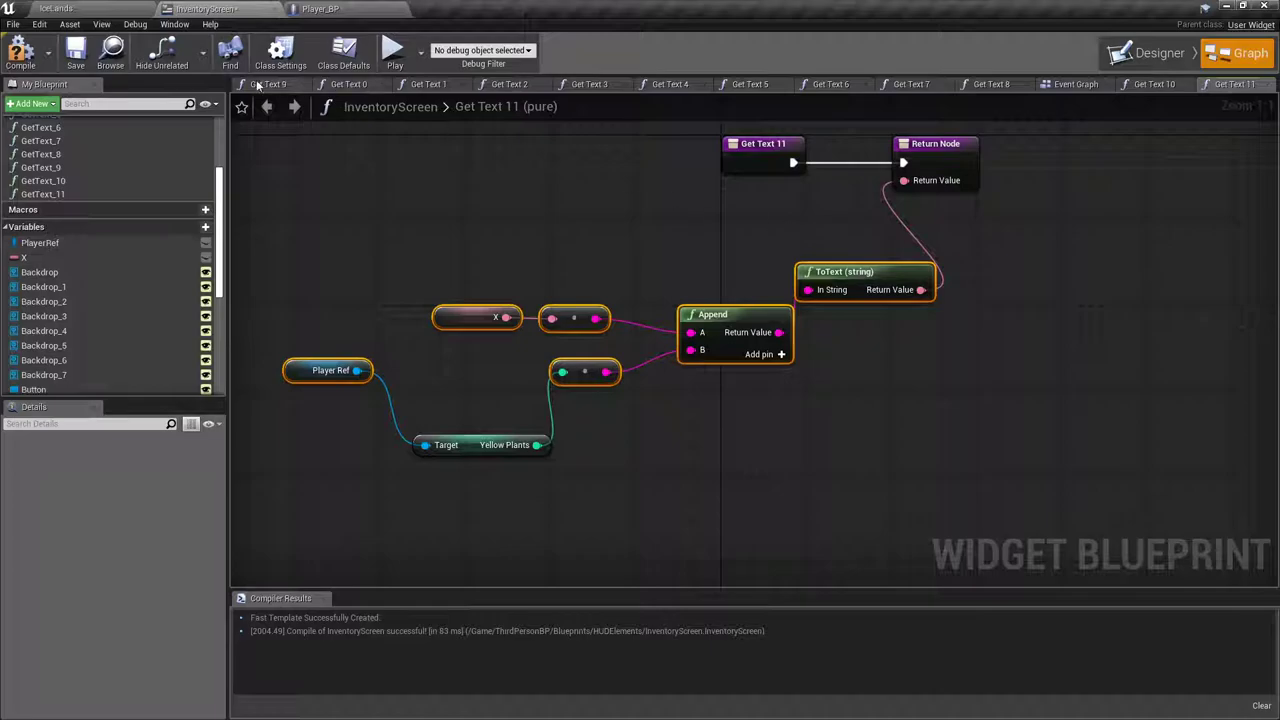
click(20, 52)
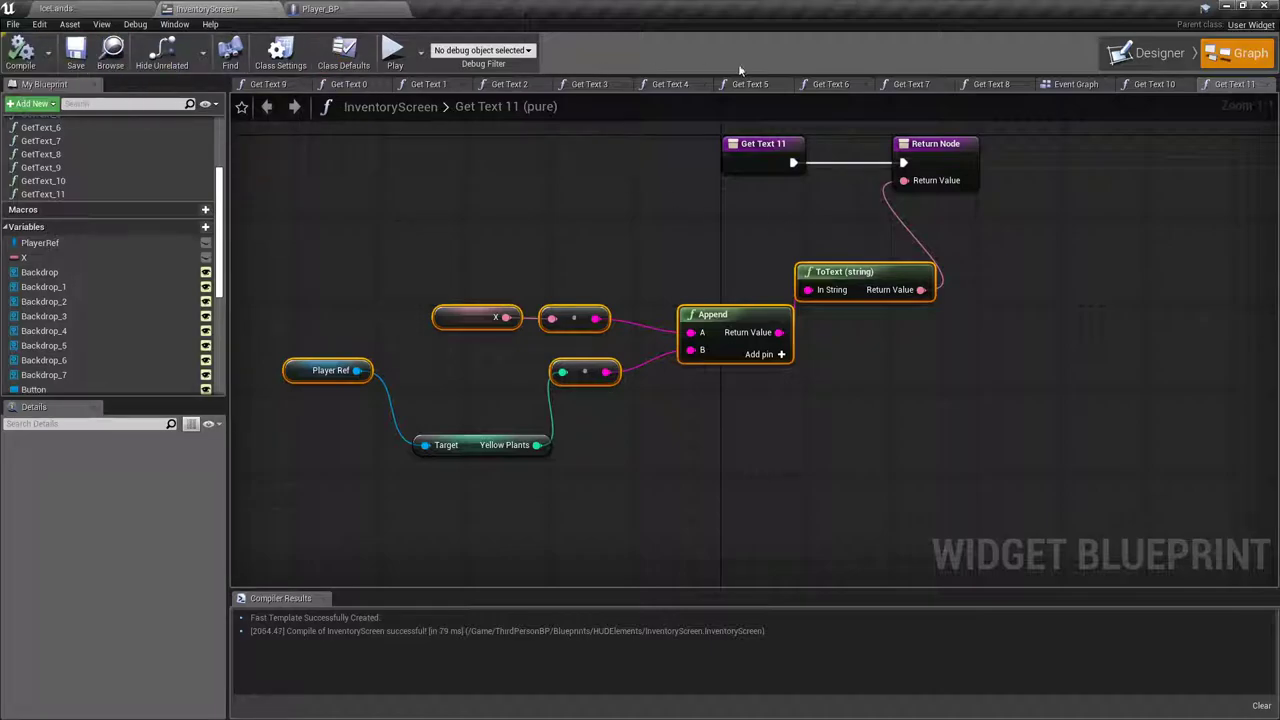
Step: Bind the third-row grapes X label to Get Text 12 returning 'X ' plus Player_BP's Blue Berries count, then compile
click(1152, 56)
scroll(690, 280, up, 6)
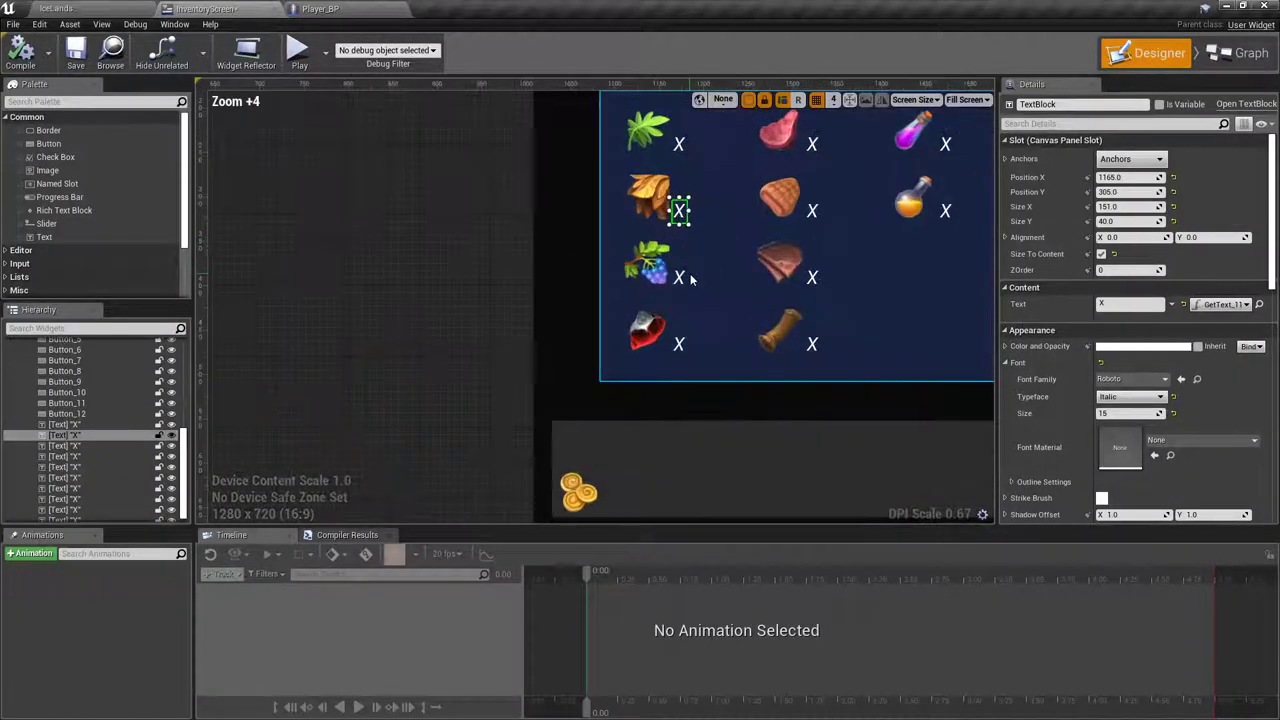
click(682, 278)
click(1250, 303)
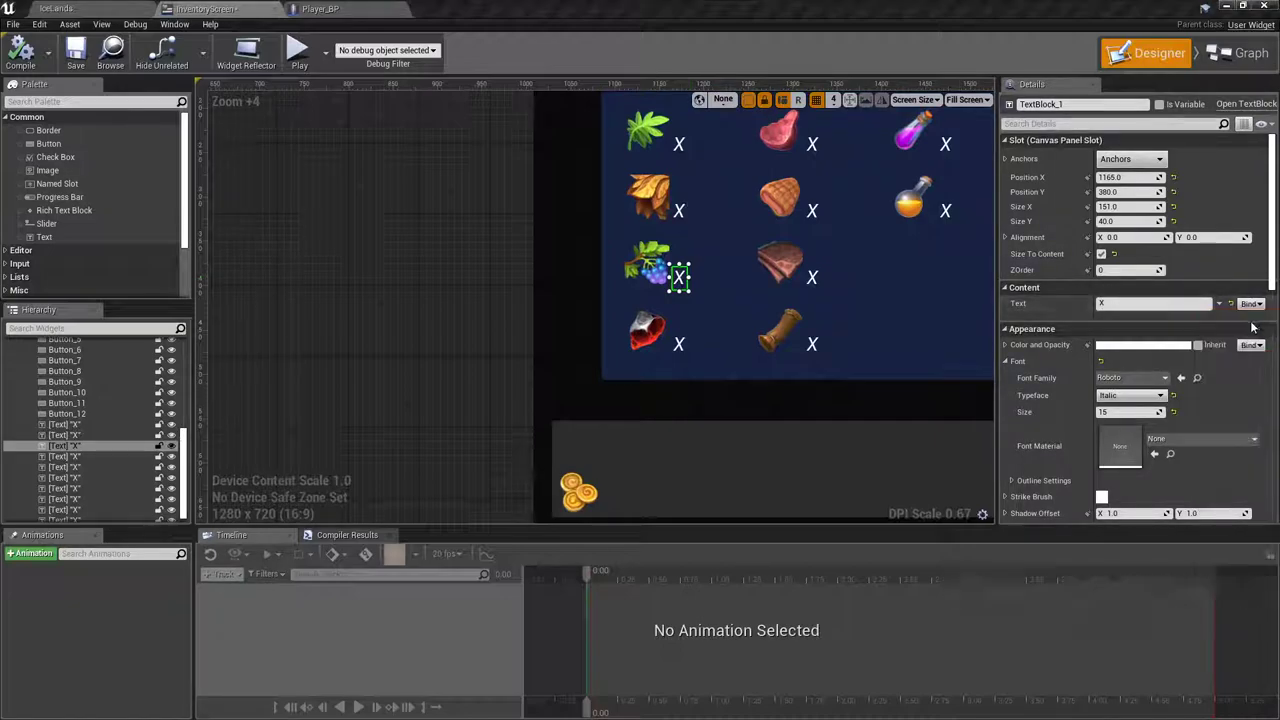
key(ctrl+v)
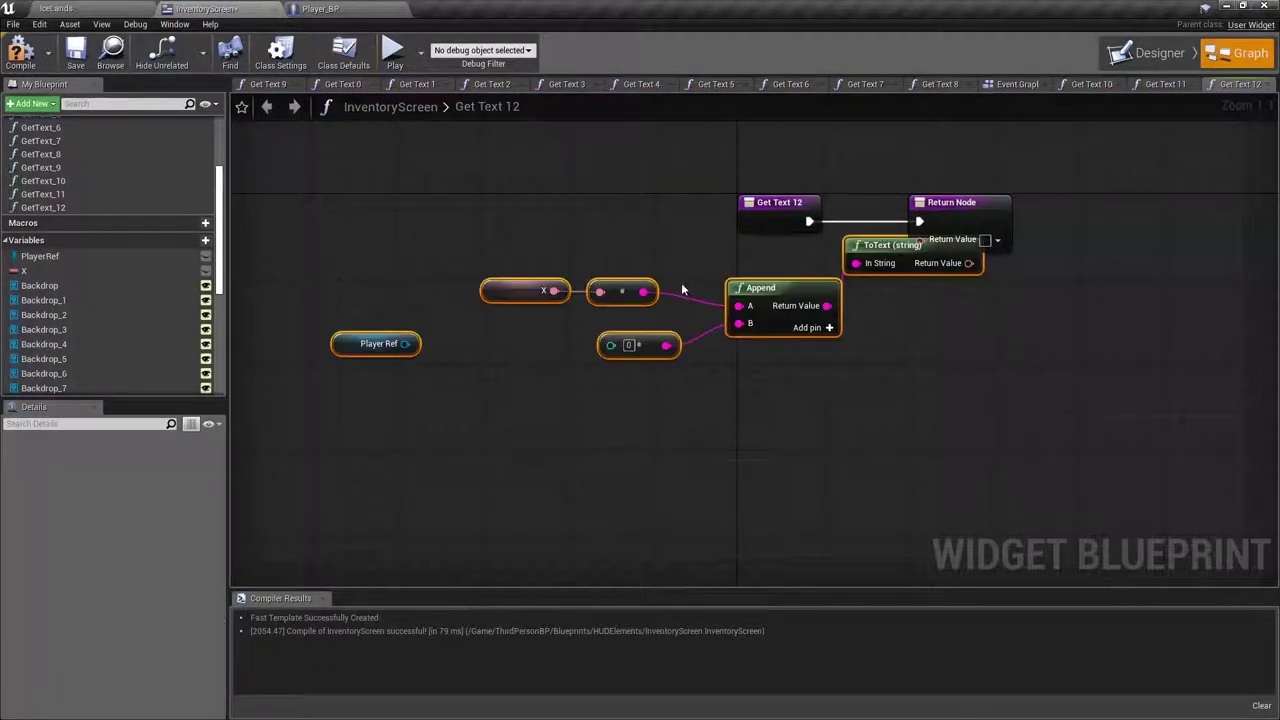
drag(403, 345, 444, 350)
text(blu)
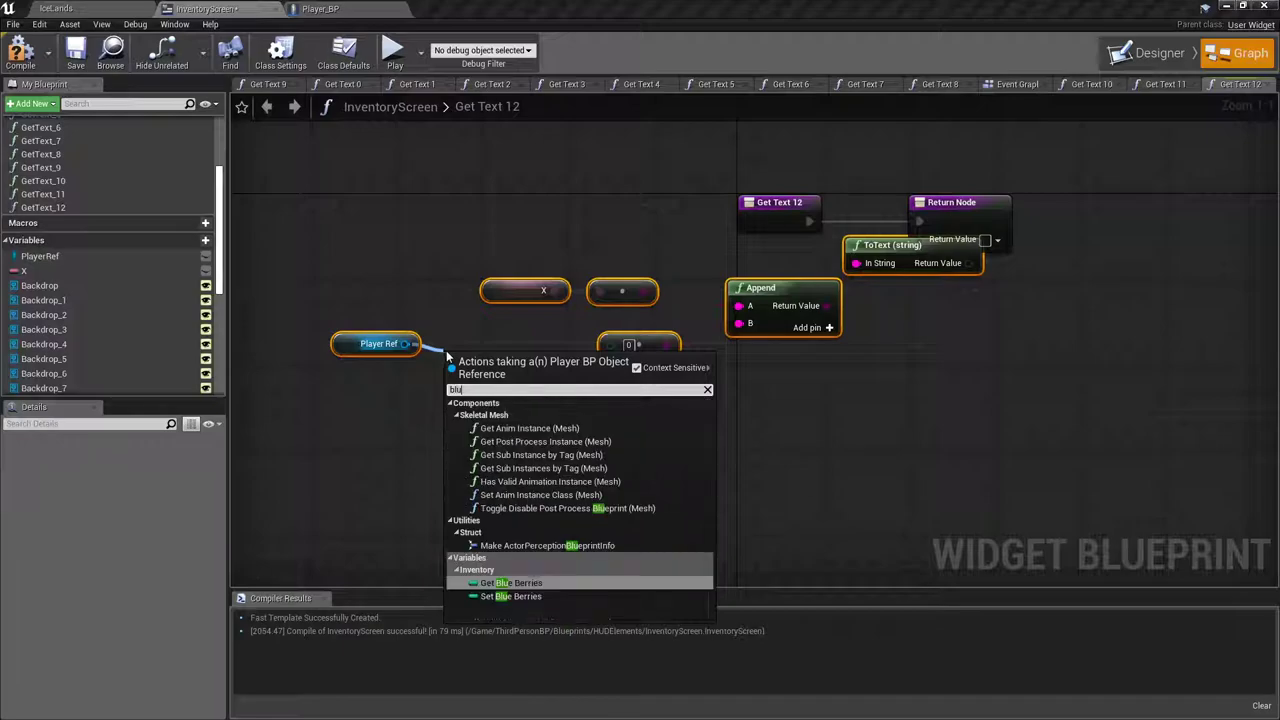
click(511, 583)
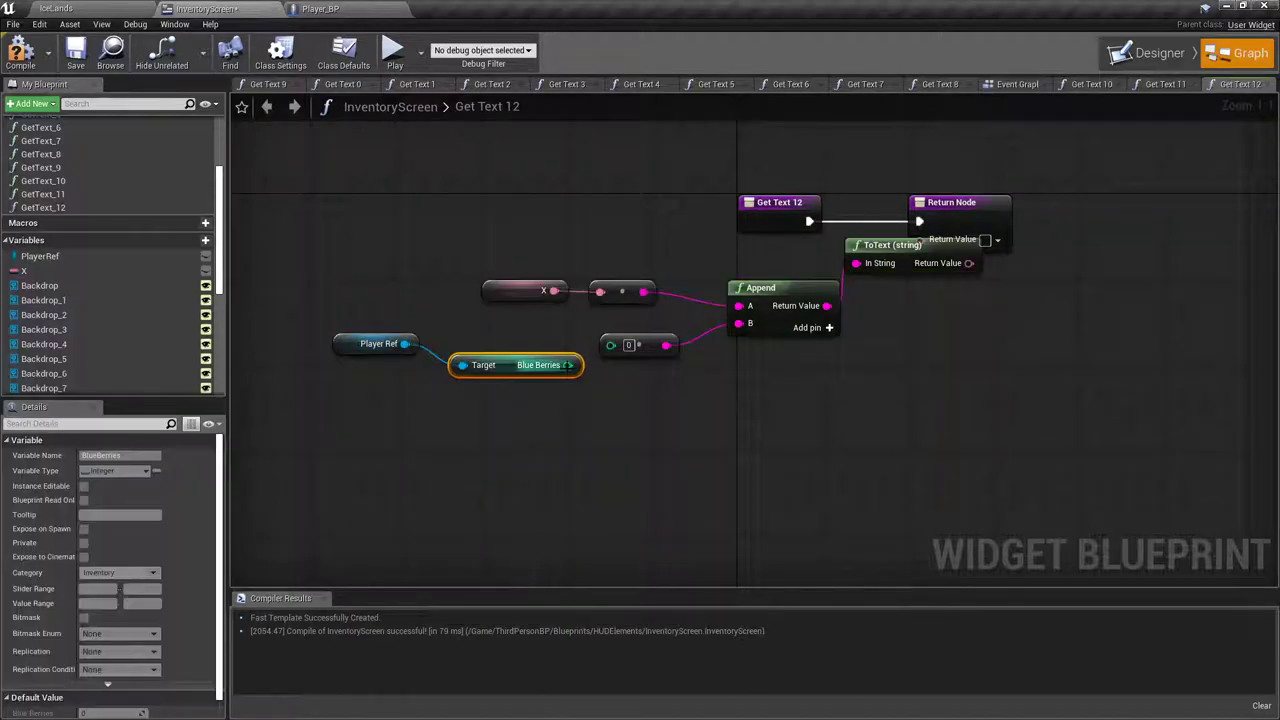
drag(604, 350, 610, 345)
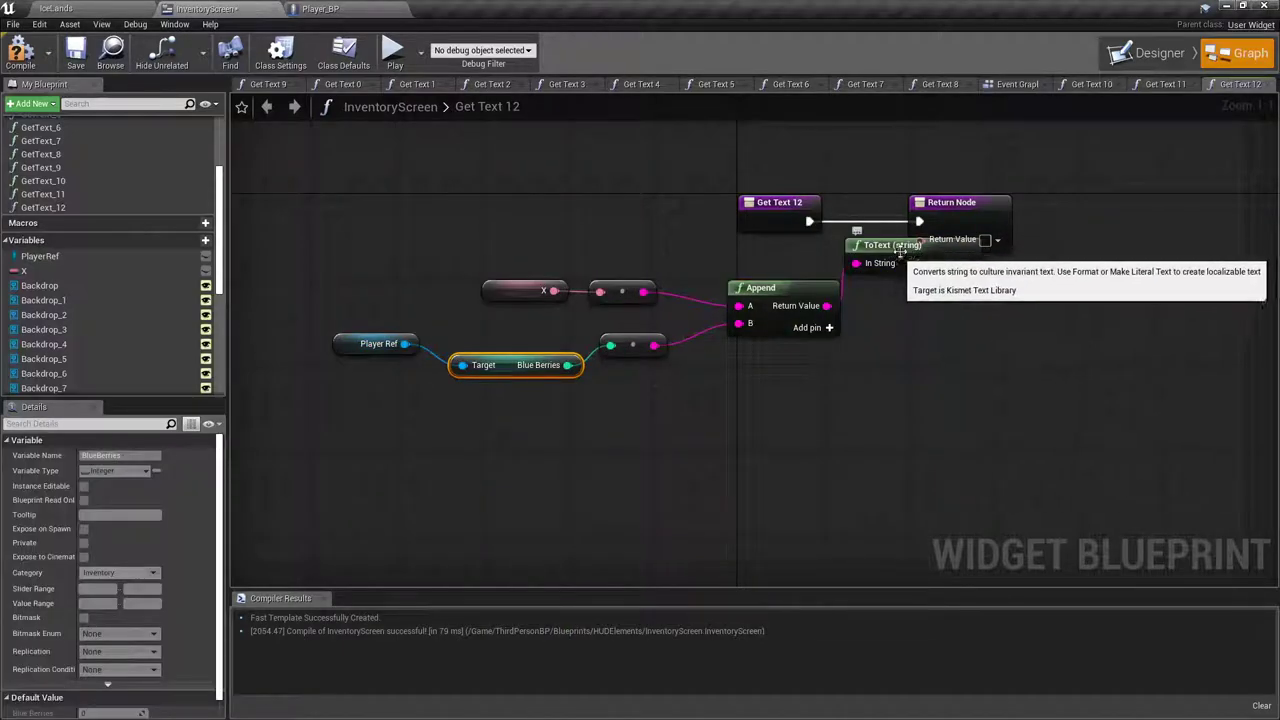
drag(953, 204, 968, 263)
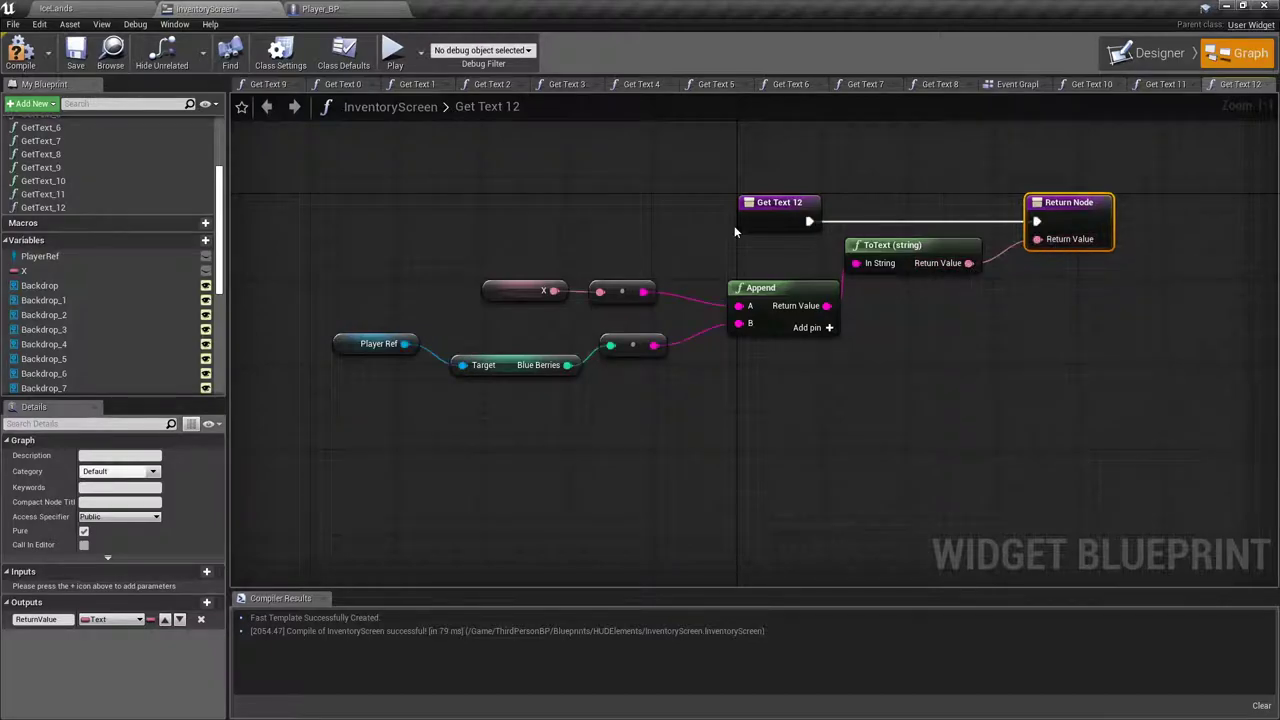
click(31, 63)
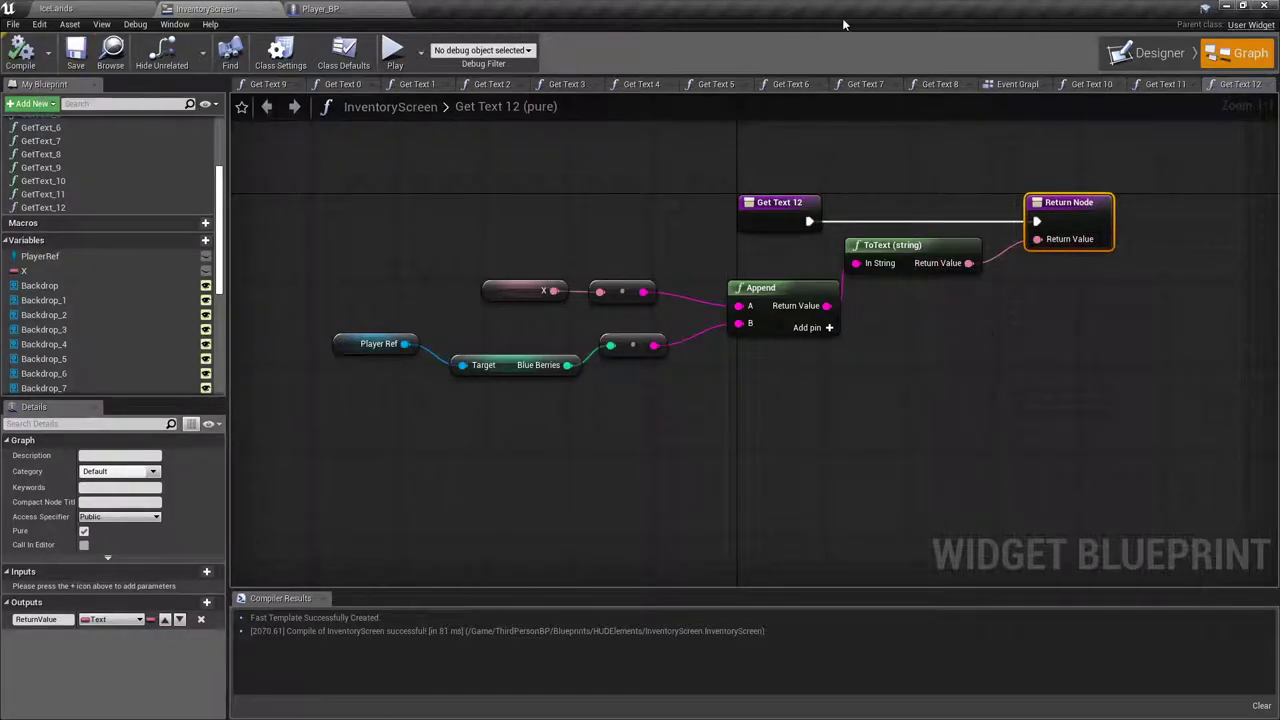
click(1158, 52)
Step: Bind the bottom-left X label to 'X ' plus Player_BP's Iron Ore count and compile
scroll(659, 289, up, 3)
click(673, 286)
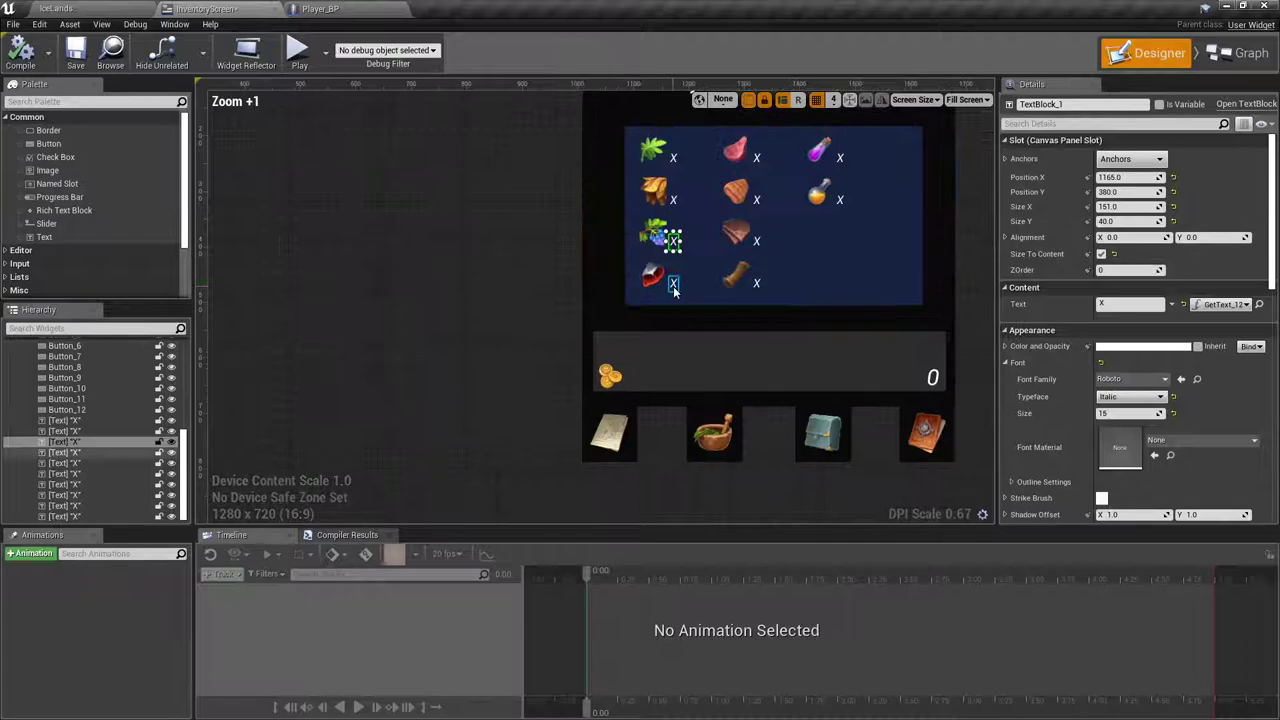
click(1251, 304)
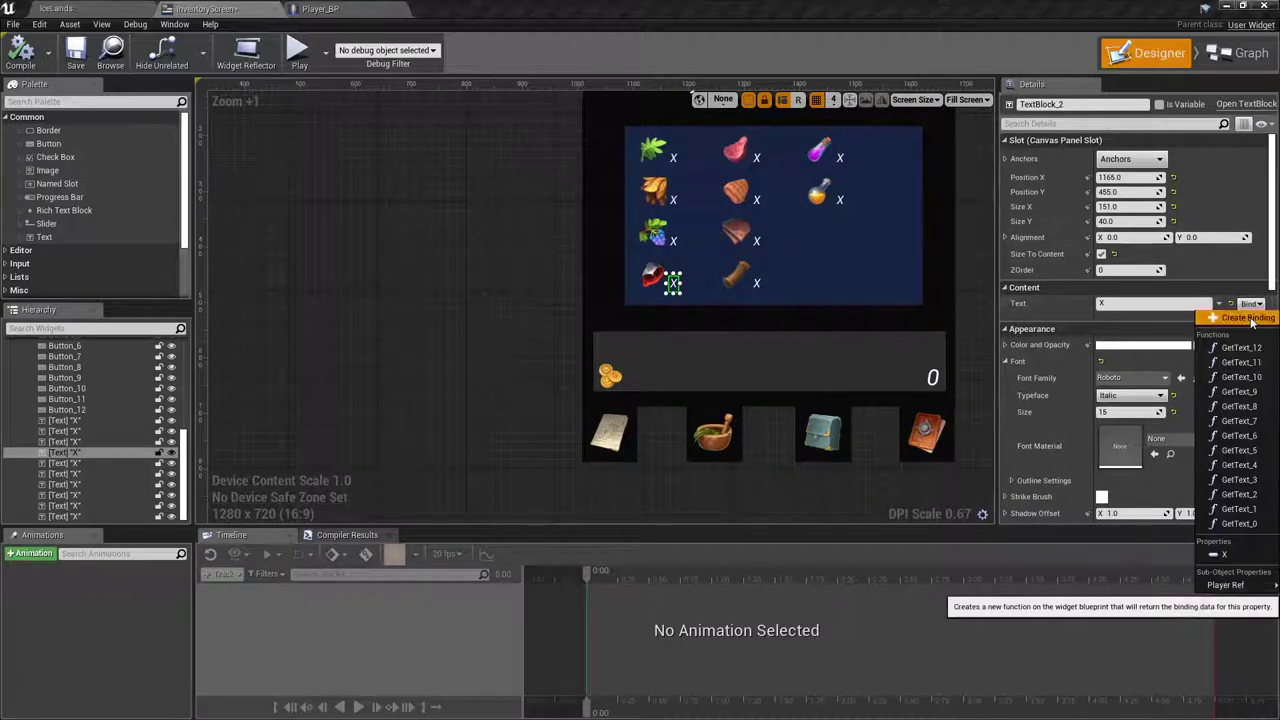
click(1245, 317)
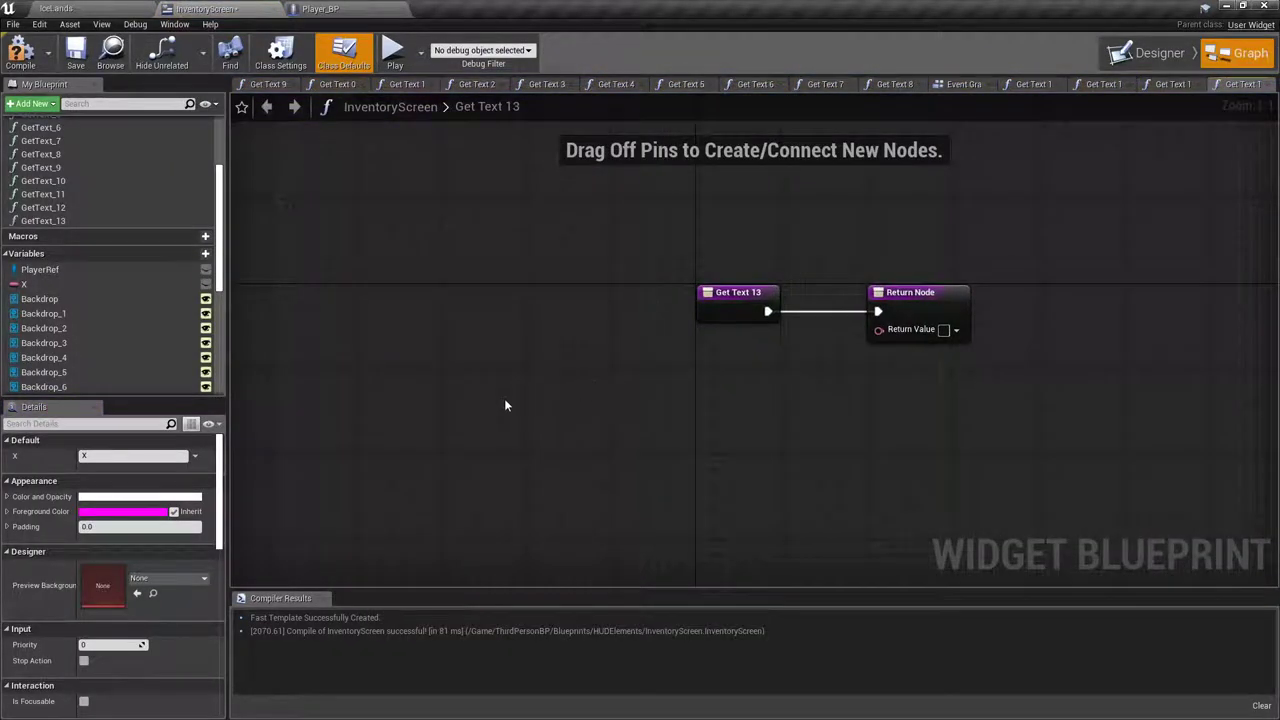
key(ctrl+v)
drag(690, 420, 647, 428)
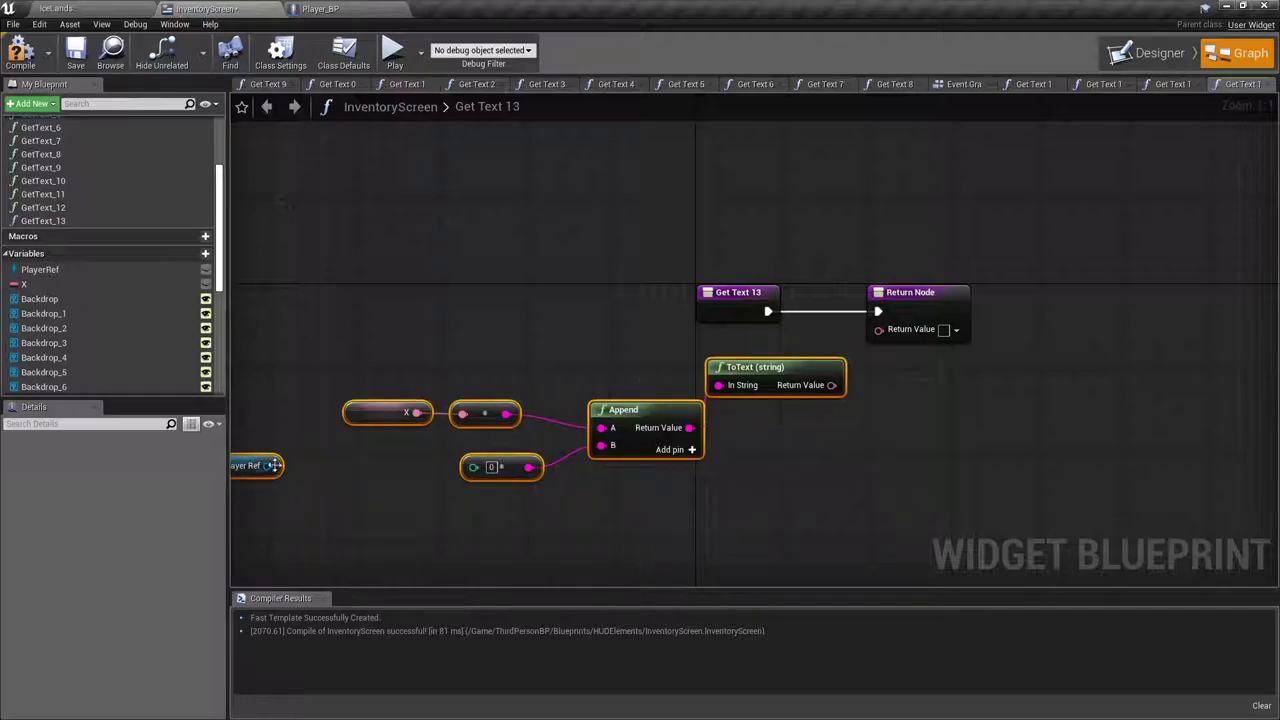
drag(267, 466, 311, 469)
text(ir)
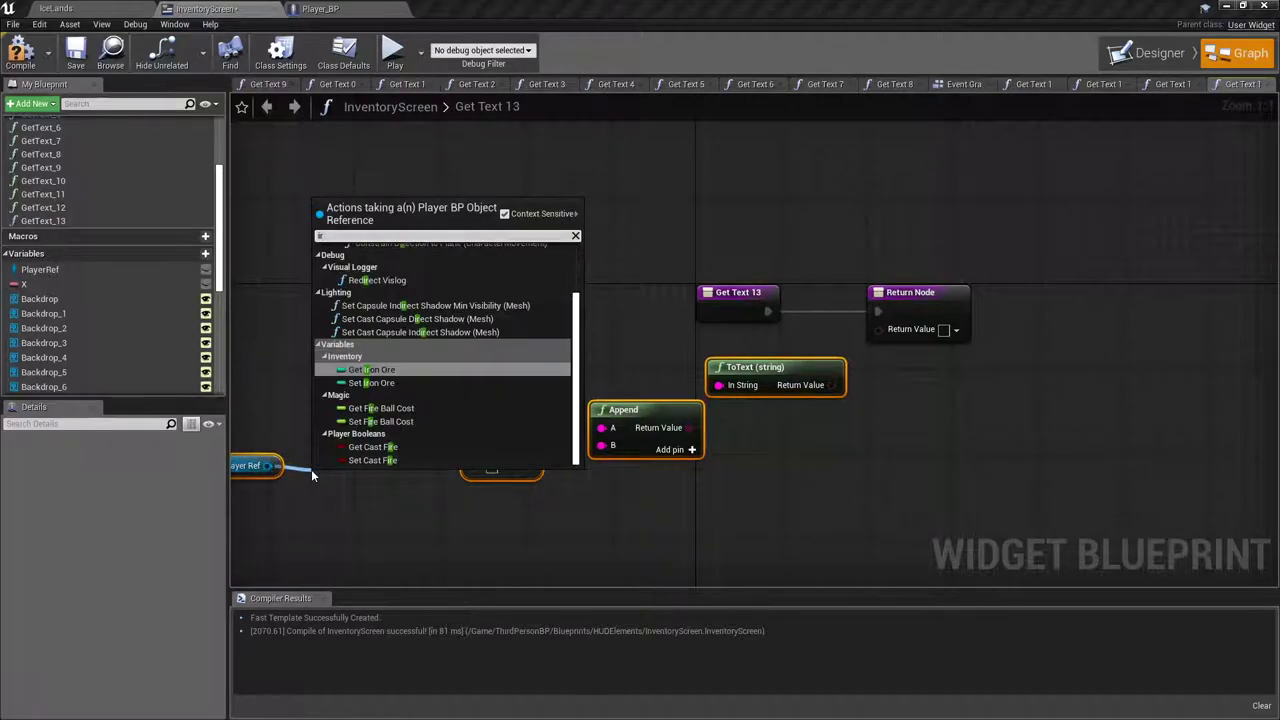
text(on)
click(388, 276)
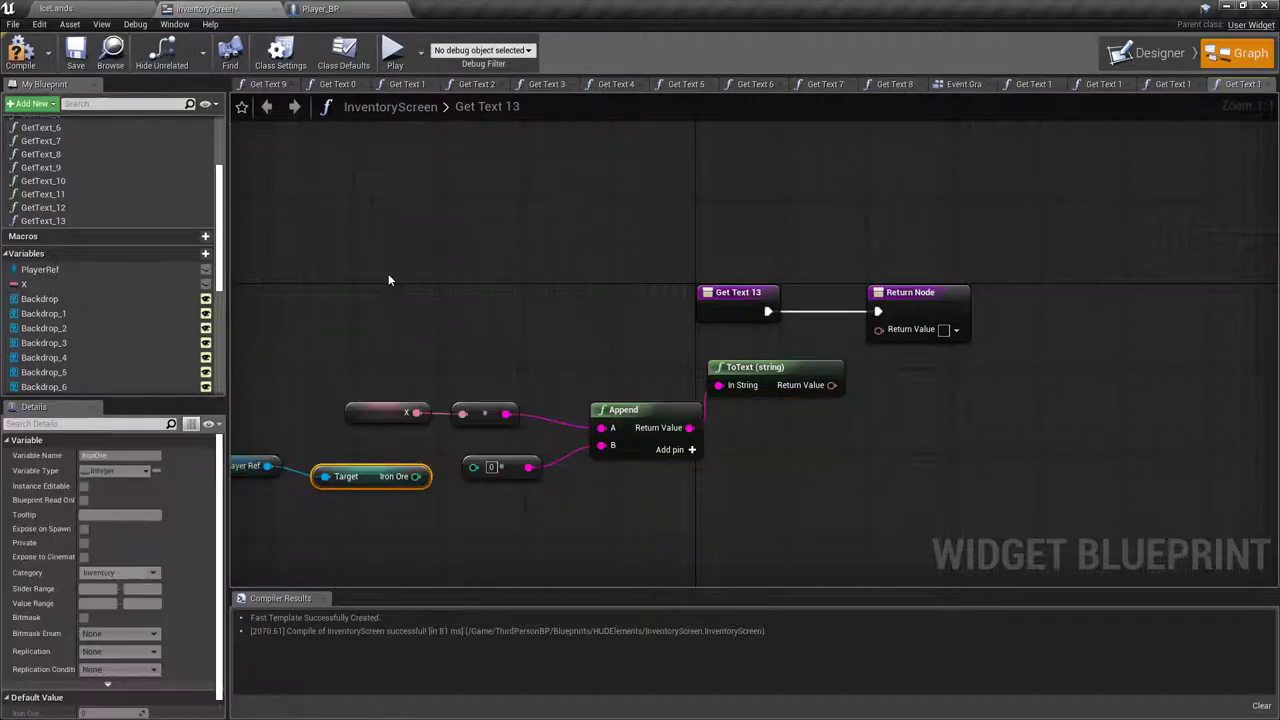
drag(419, 478, 450, 477)
click(430, 505)
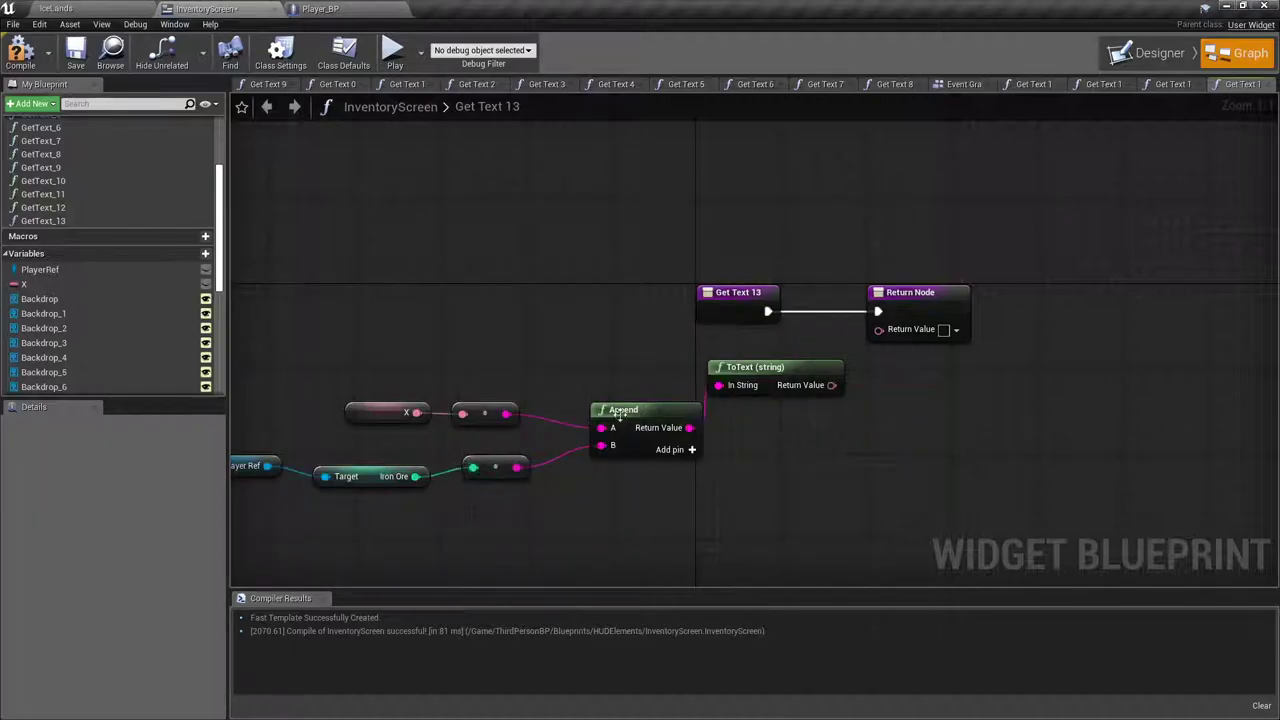
drag(842, 388, 884, 332)
click(21, 52)
Step: Bind the top-row meat X label to Get Text 14 returning 'X ' plus Player_BP's Raw Meat count, and compile
click(1150, 53)
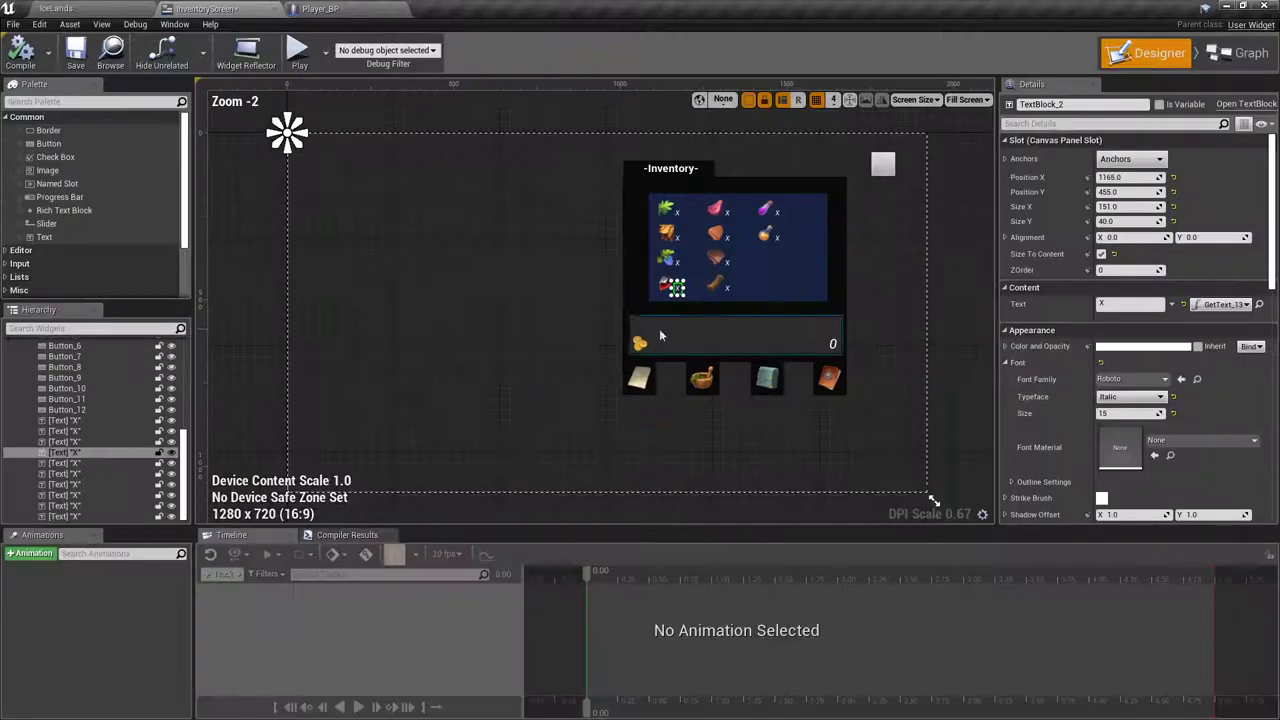
click(728, 218)
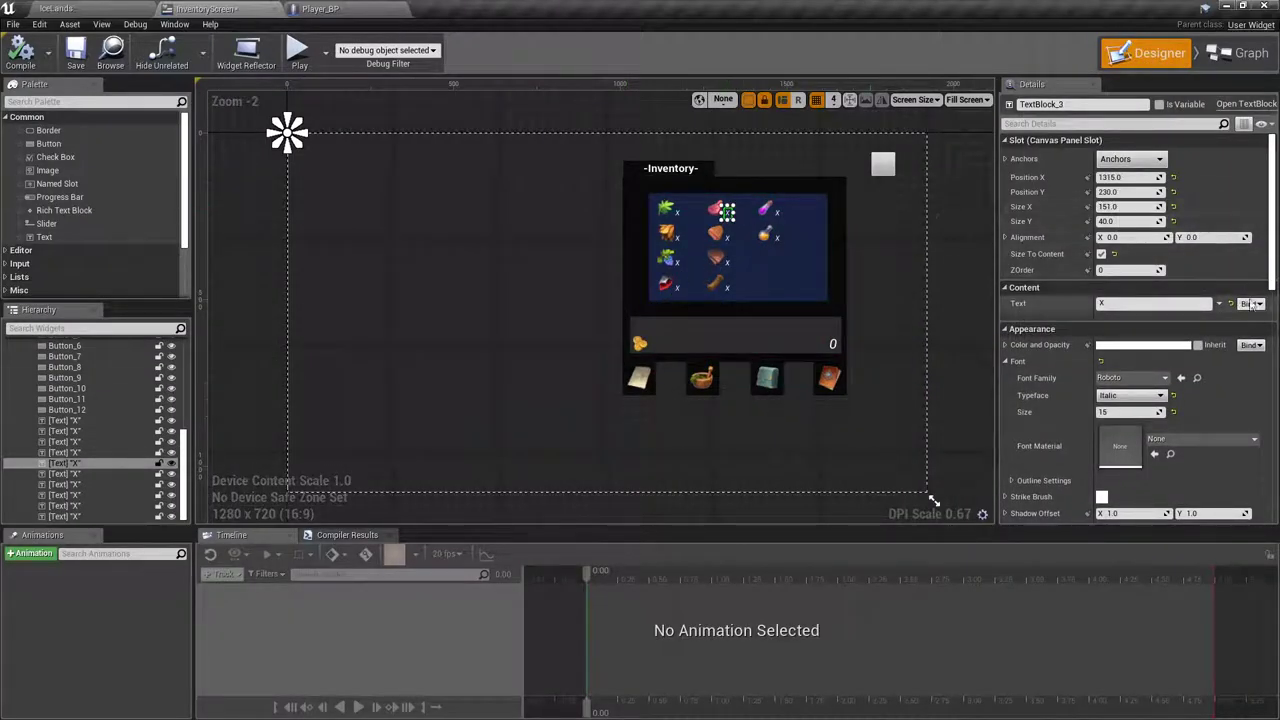
click(1218, 304)
click(1232, 314)
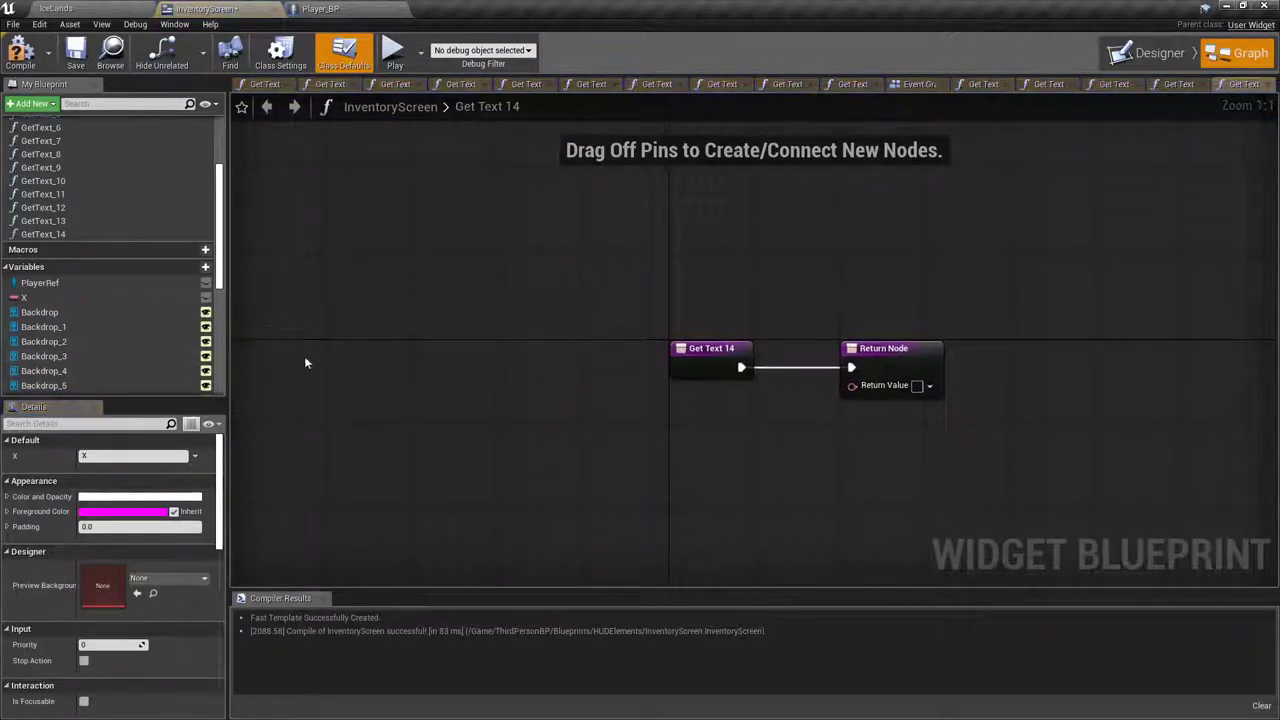
key(ctrl+v)
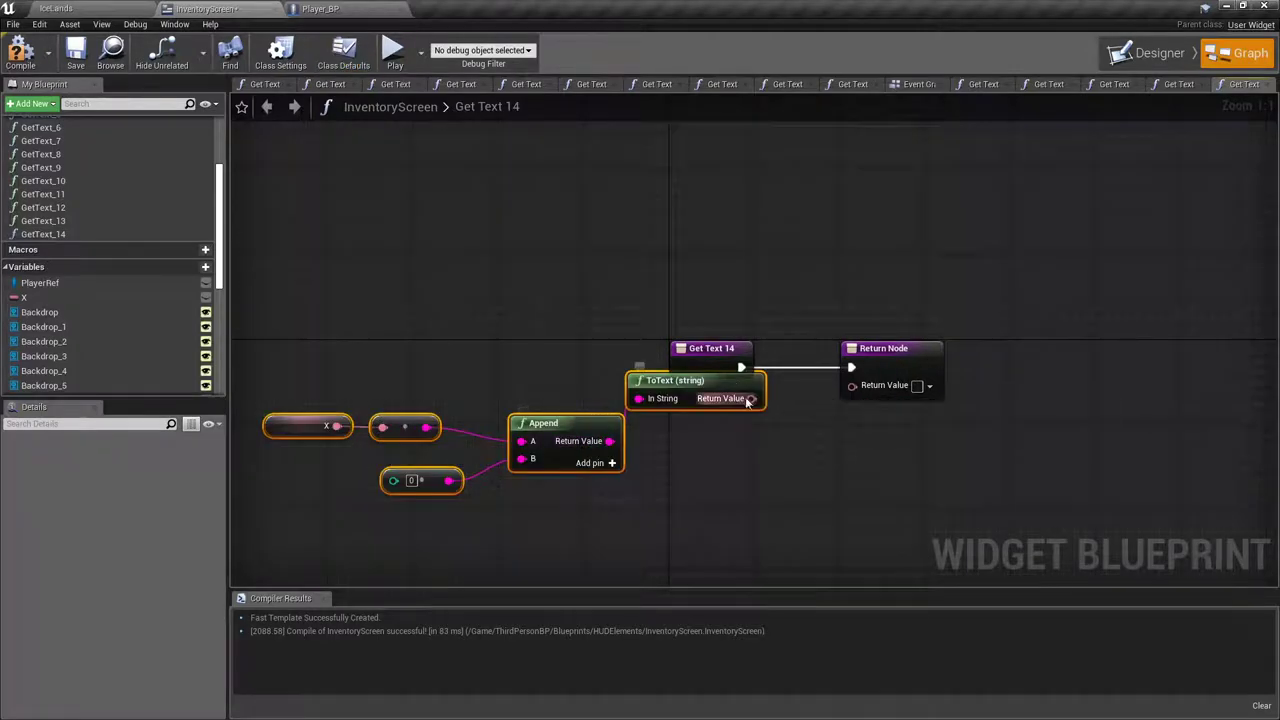
drag(748, 400, 853, 386)
right_drag(305, 450, 650, 367)
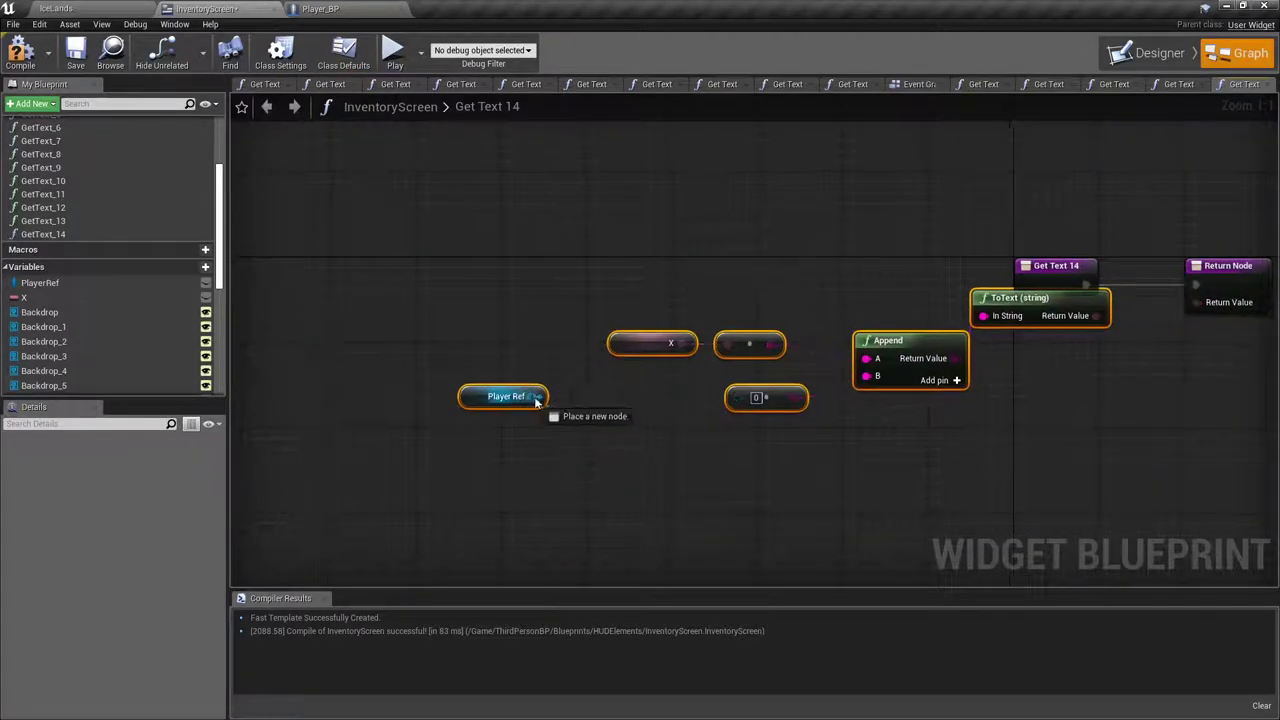
drag(542, 398, 612, 410)
text(raw meat)
click(680, 560)
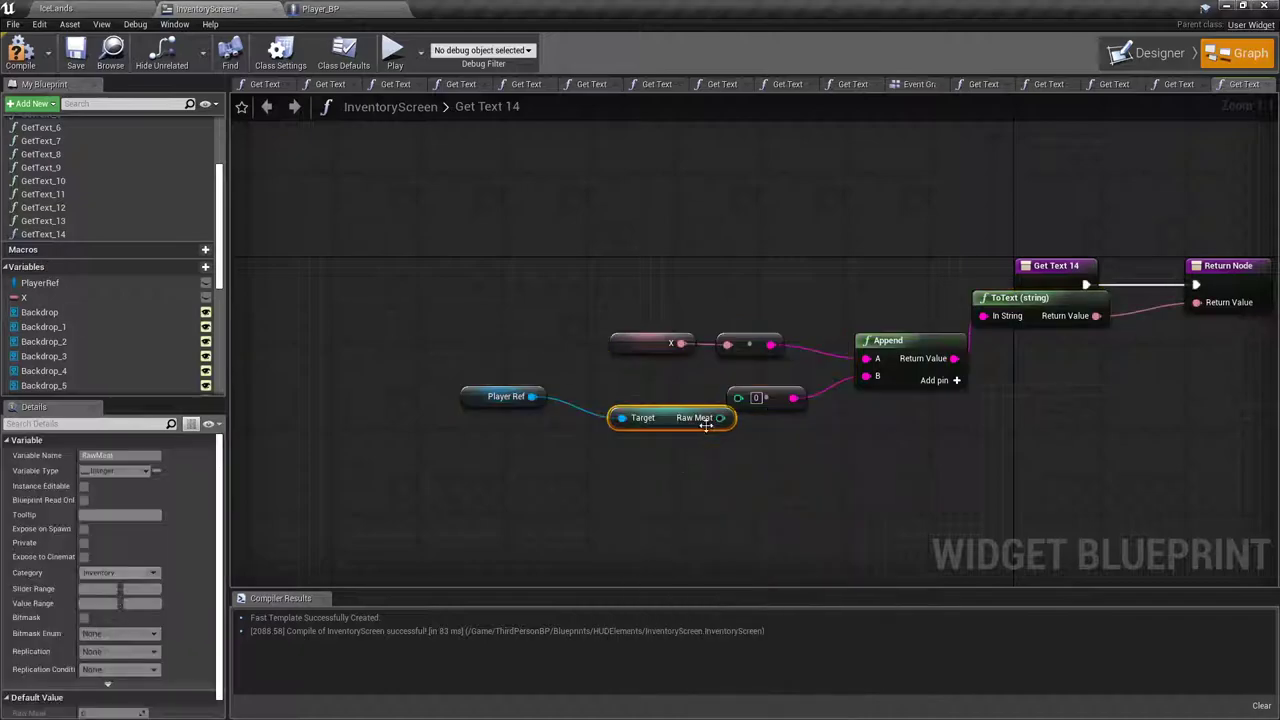
drag(705, 422, 732, 403)
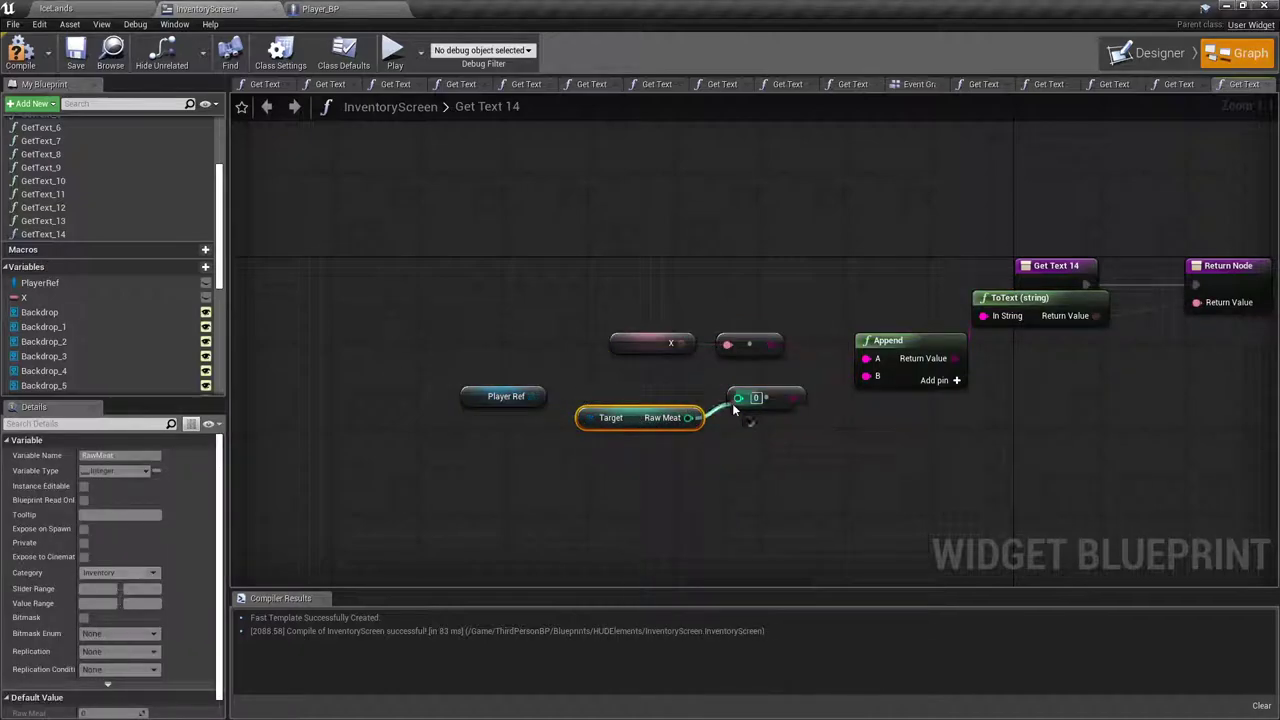
click(791, 270)
right_drag(791, 270, 501, 262)
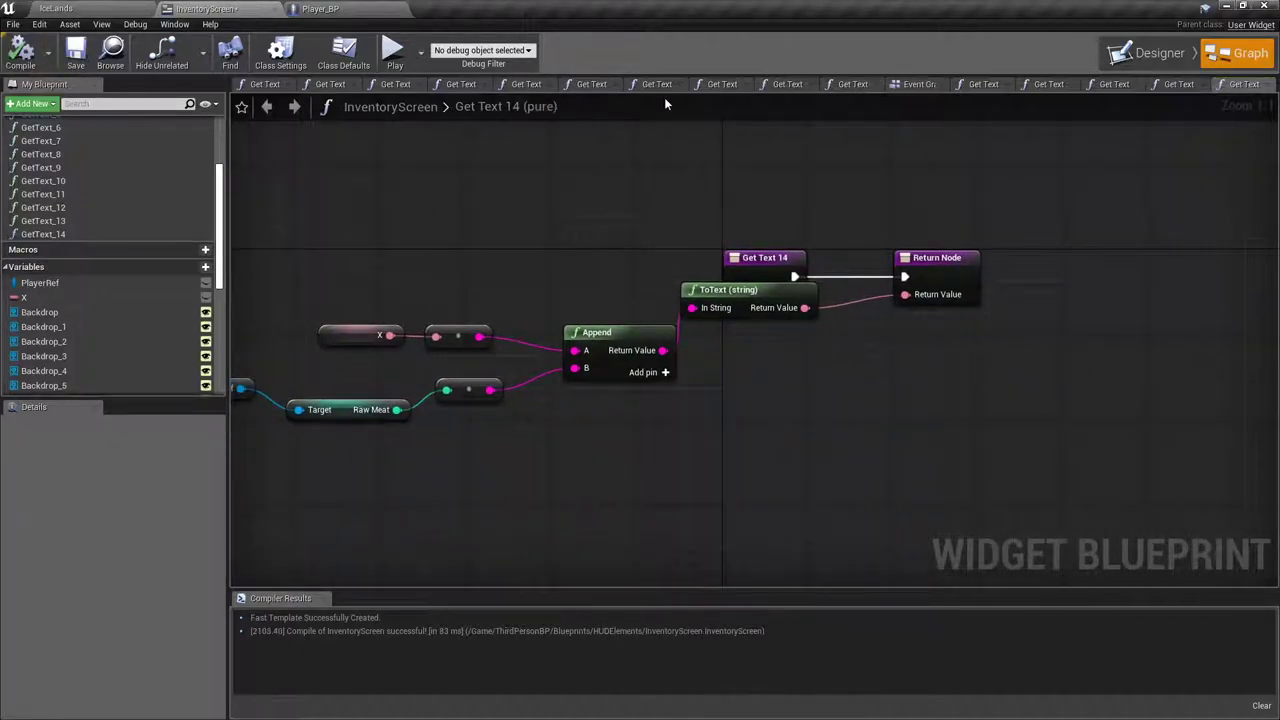
click(1160, 56)
Step: Bind the cooked meat's X label to 'X ' plus Player_BP's Cooked Meat count and compile
scroll(738, 228, up, 4)
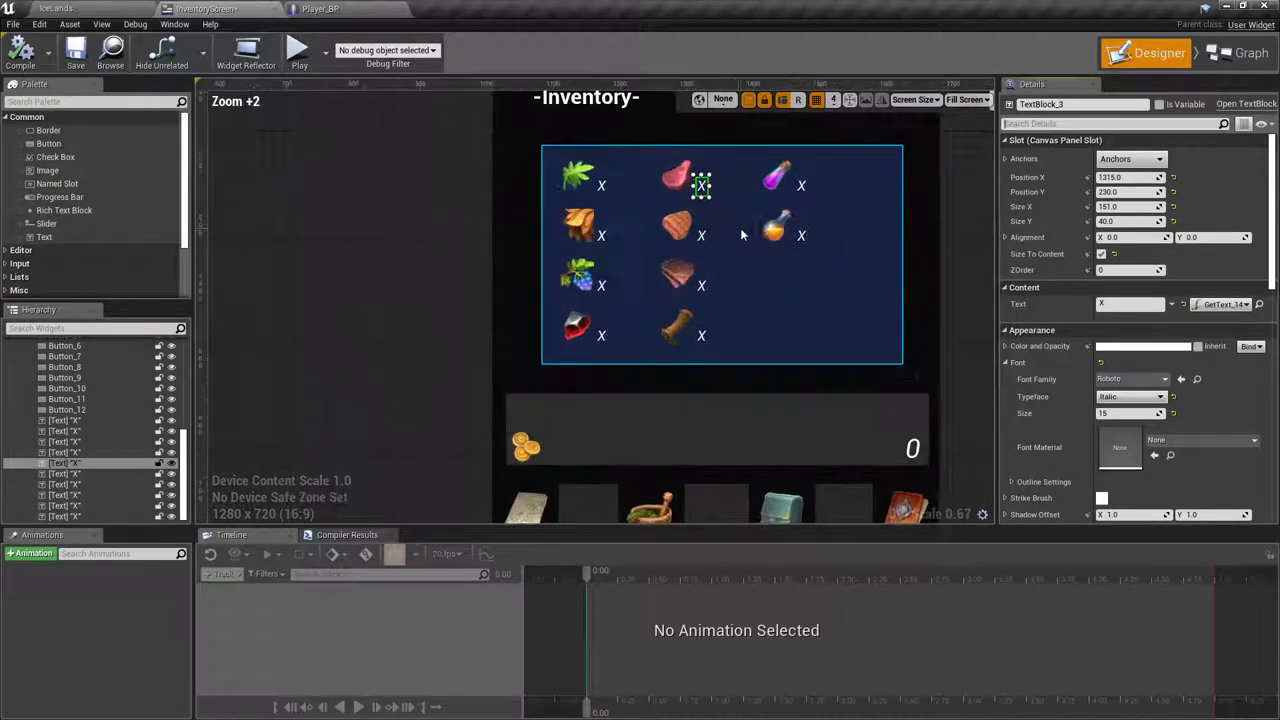
click(702, 238)
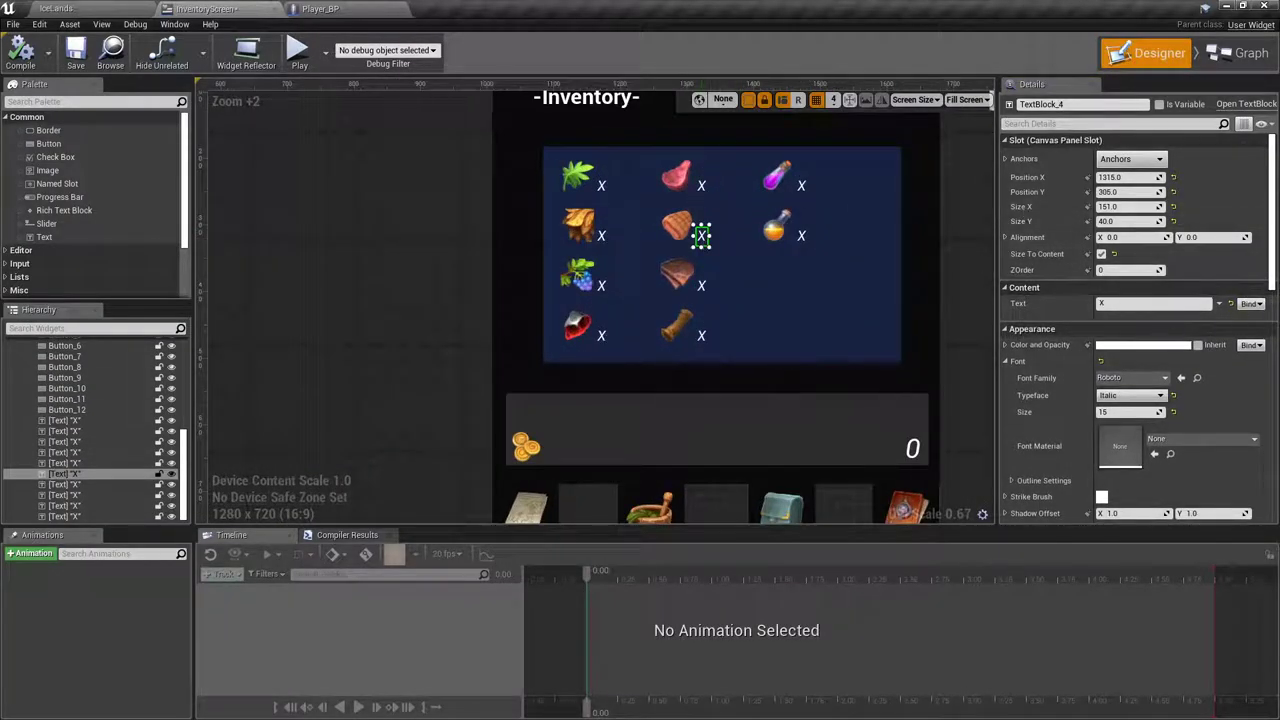
click(1250, 303)
click(1240, 316)
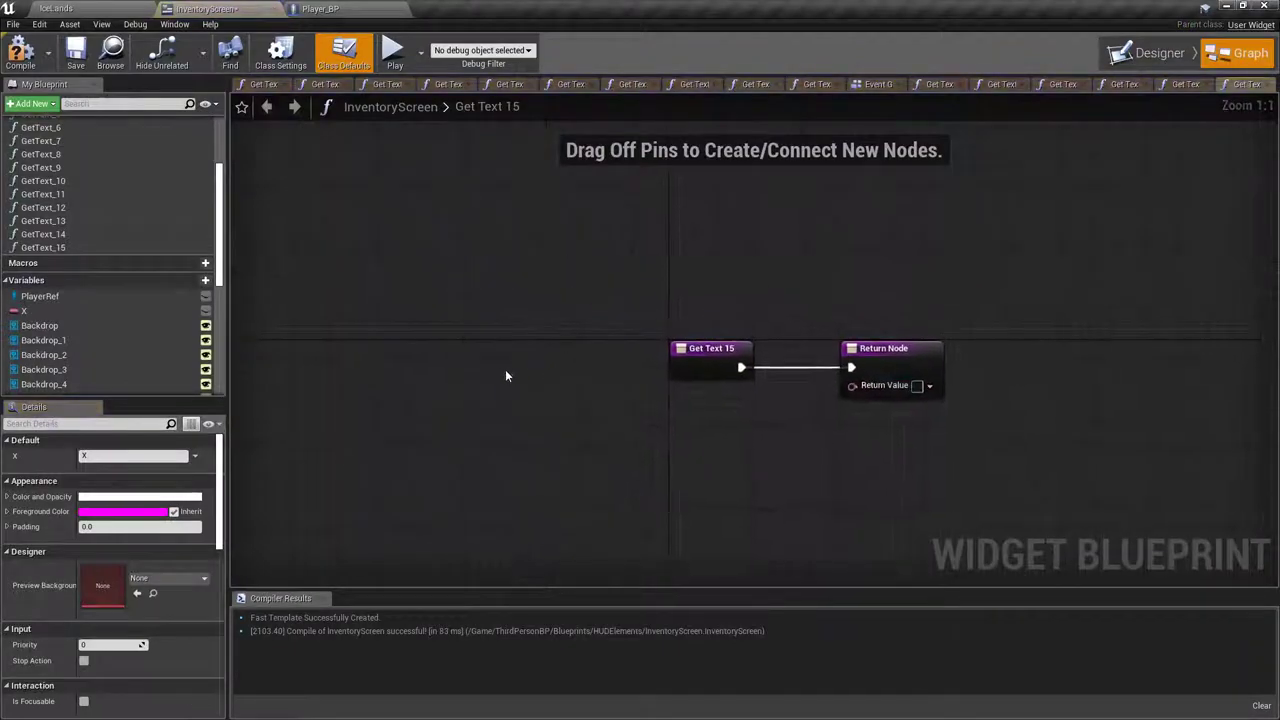
key(ctrl+v)
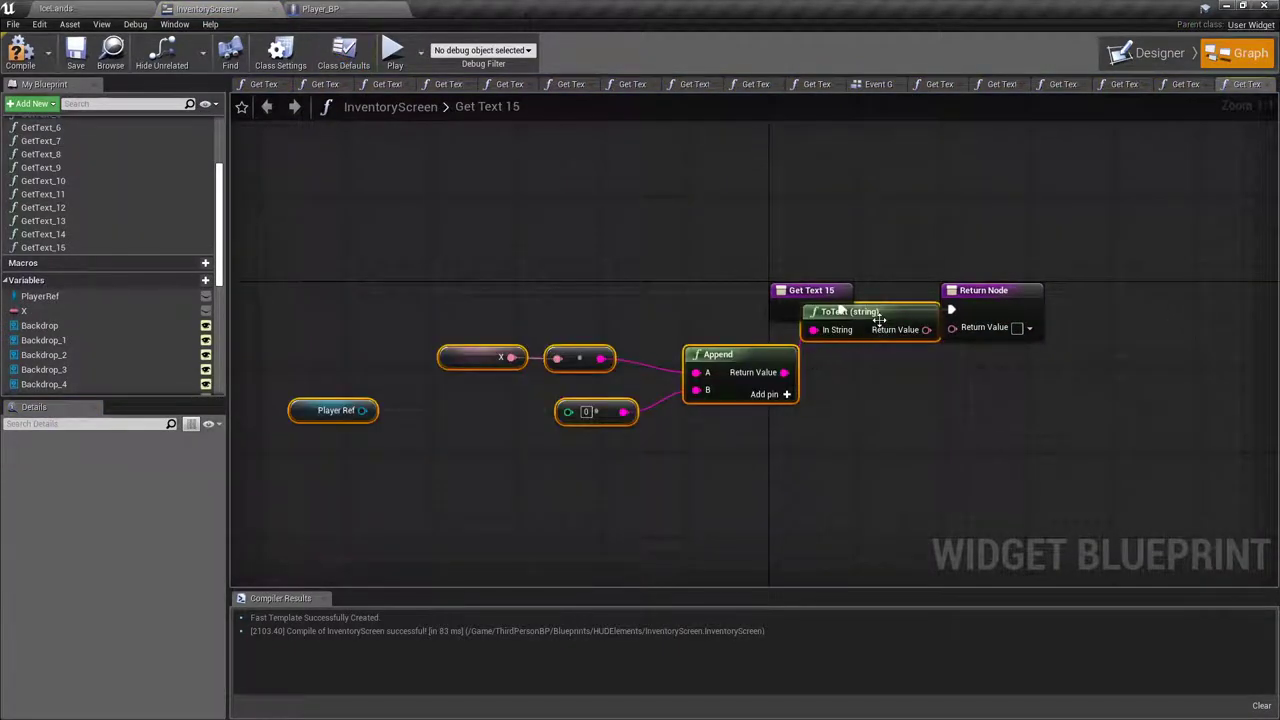
drag(920, 330, 954, 330)
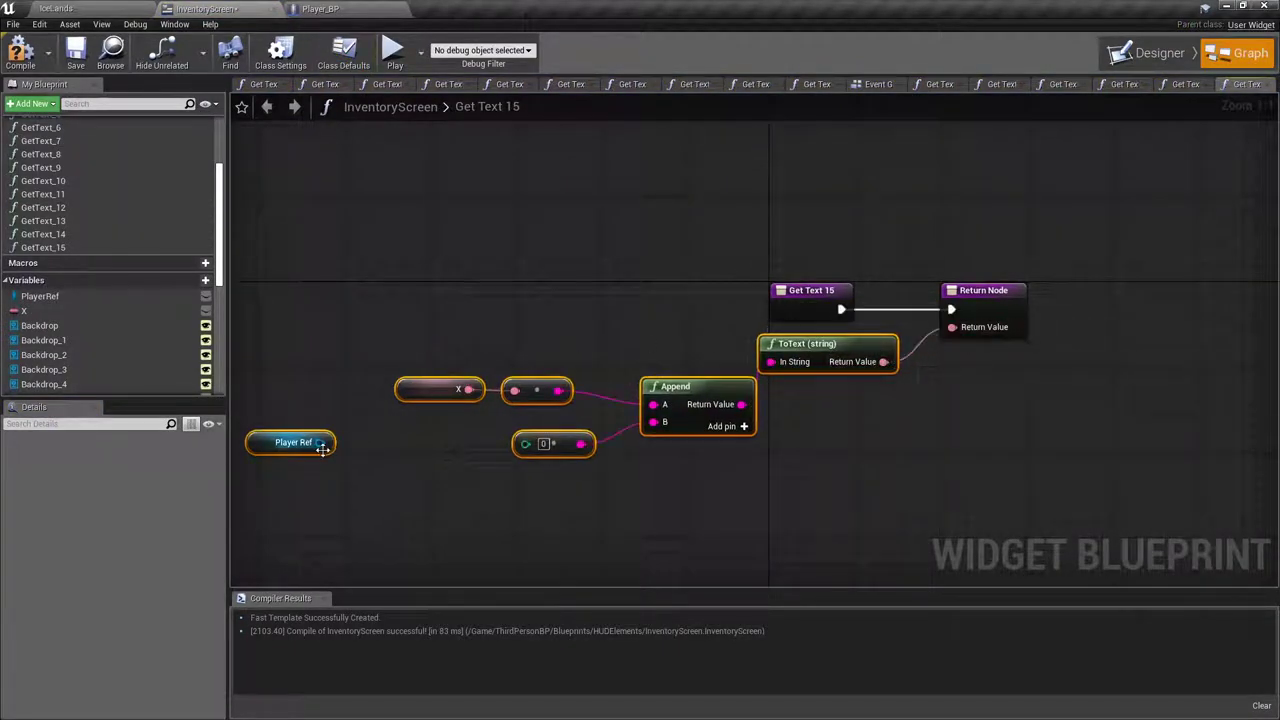
drag(370, 442, 373, 446)
text(cook)
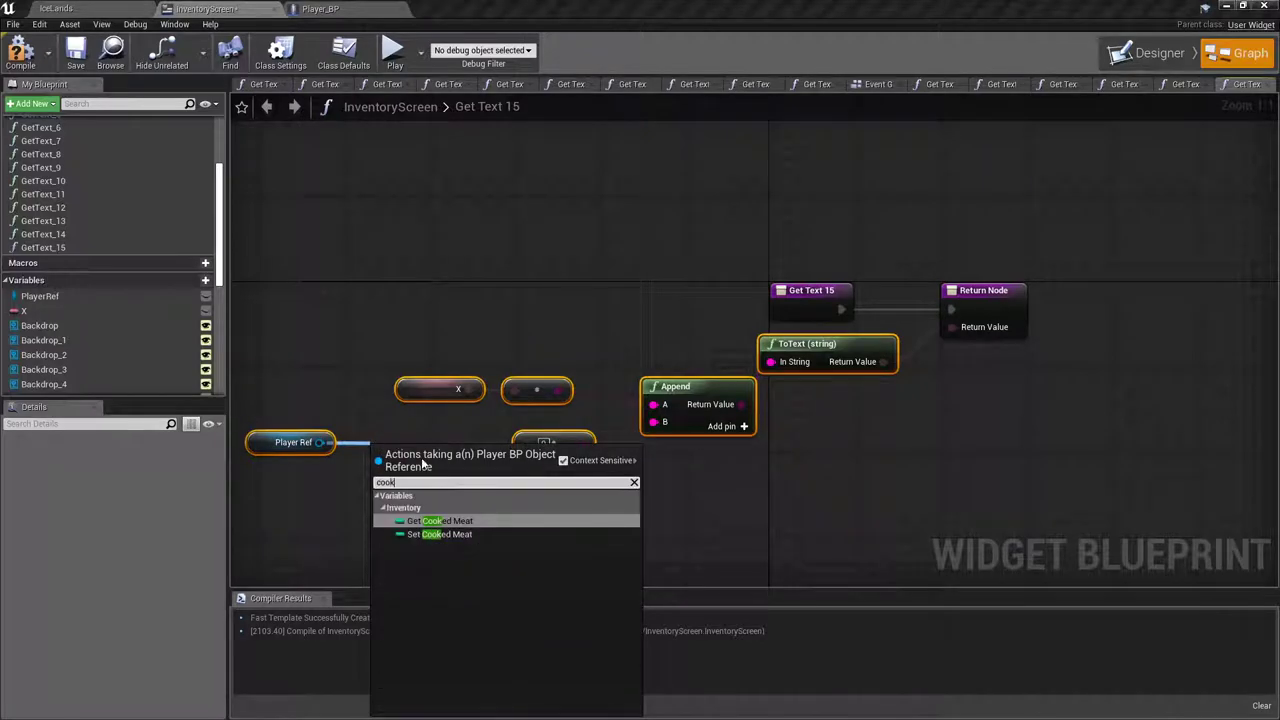
click(439, 522)
drag(437, 457, 527, 451)
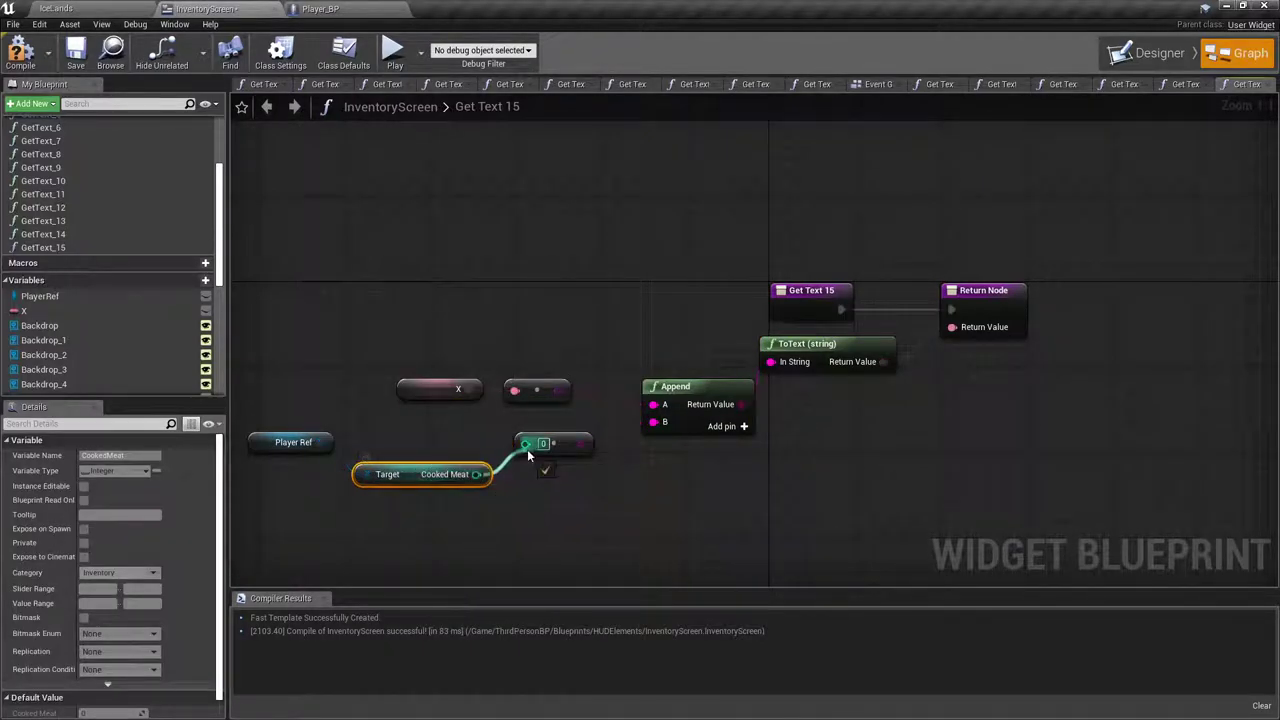
click(22, 55)
Step: Bind the leather item's X label to Get Text 16 returning 'X ' plus Player_BP's Leather Strips count, and compile
click(1163, 57)
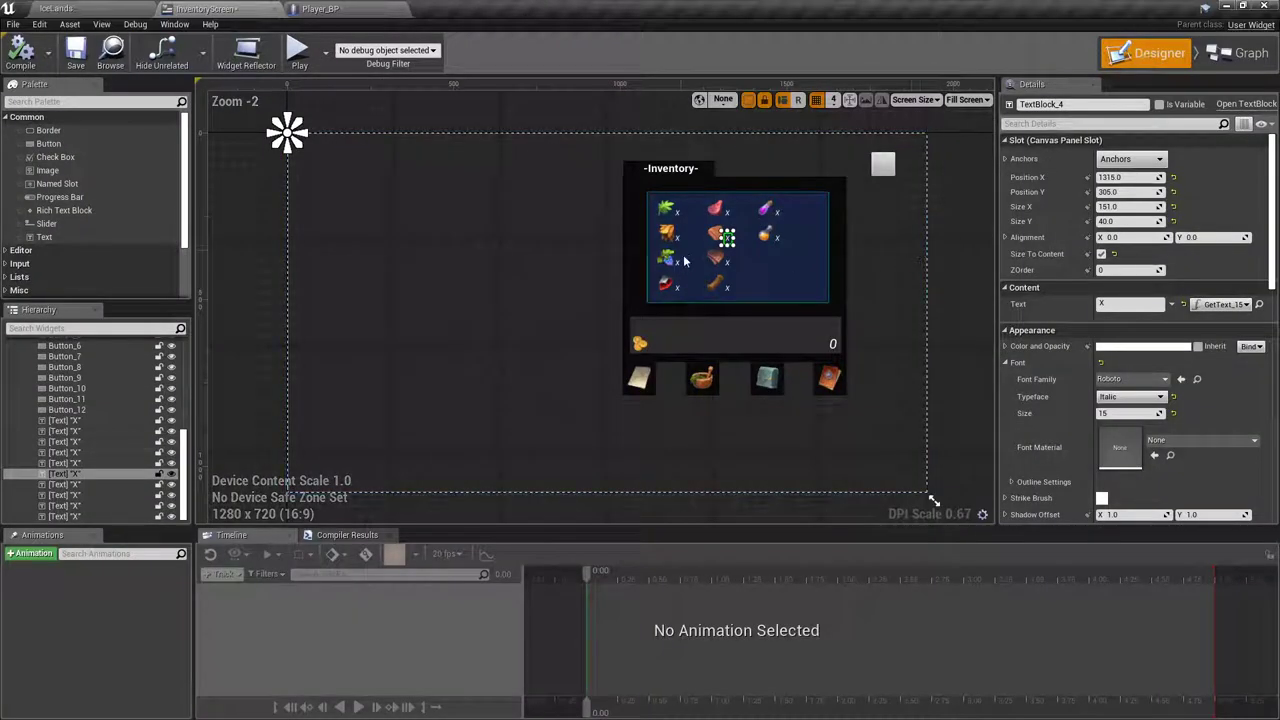
click(1250, 303)
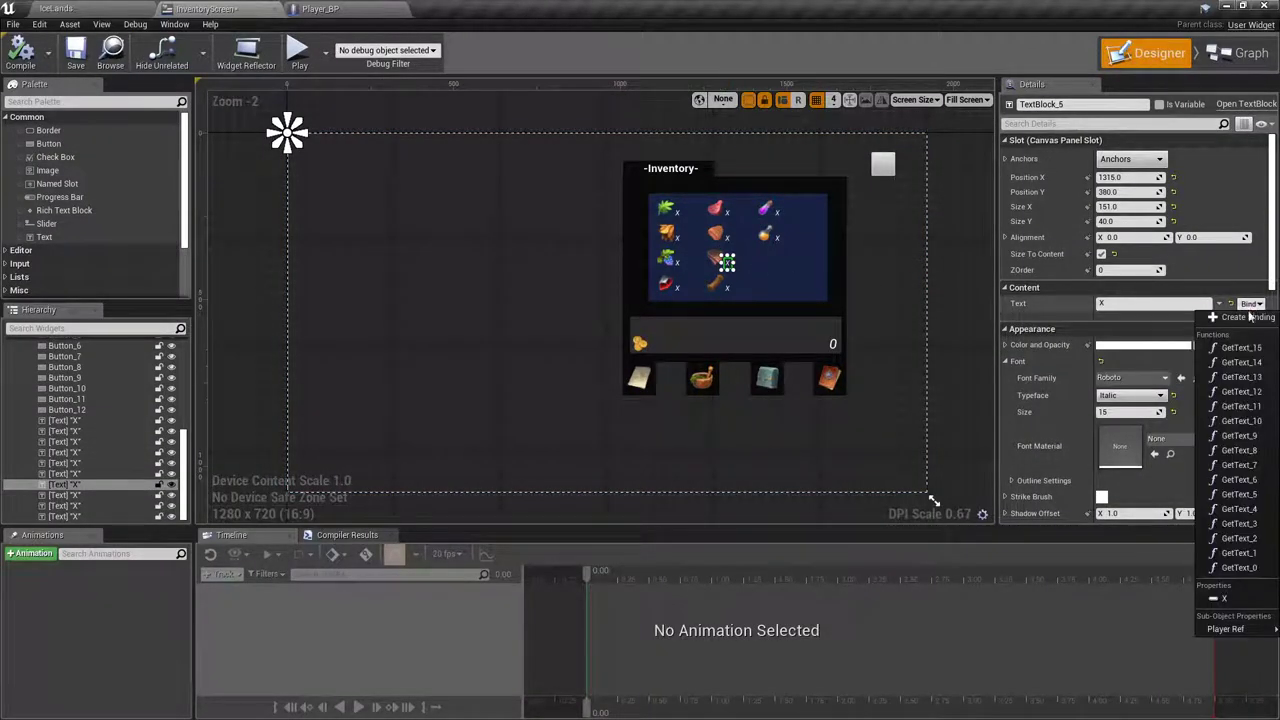
click(1235, 628)
right_drag(535, 428, 563, 389)
key(ctrl+v)
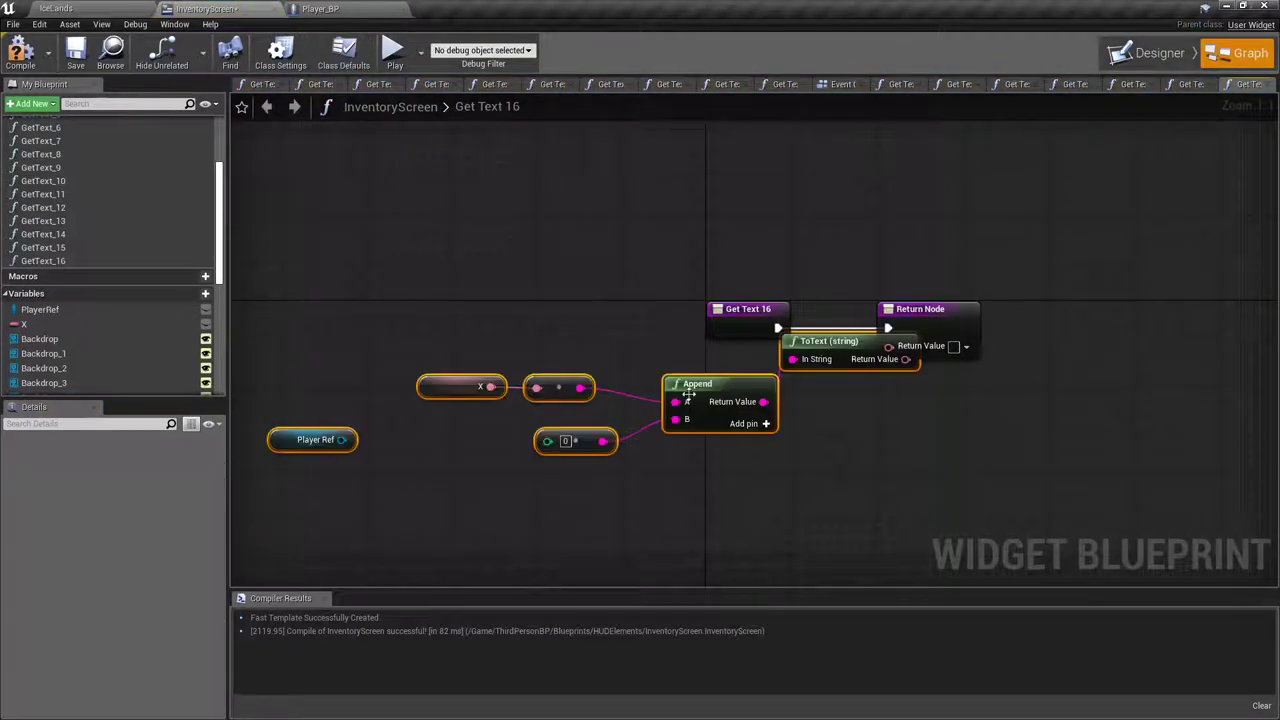
drag(762, 378, 720, 400)
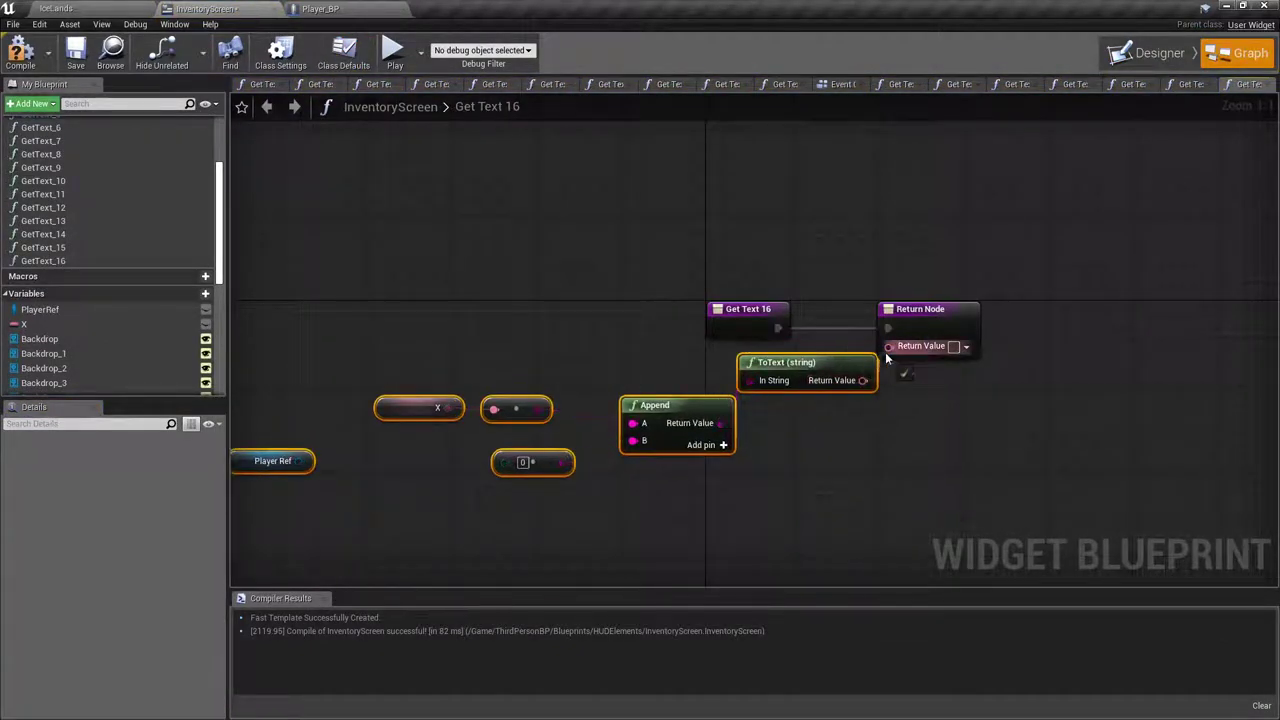
drag(888, 347, 862, 380)
right_drag(338, 462, 538, 402)
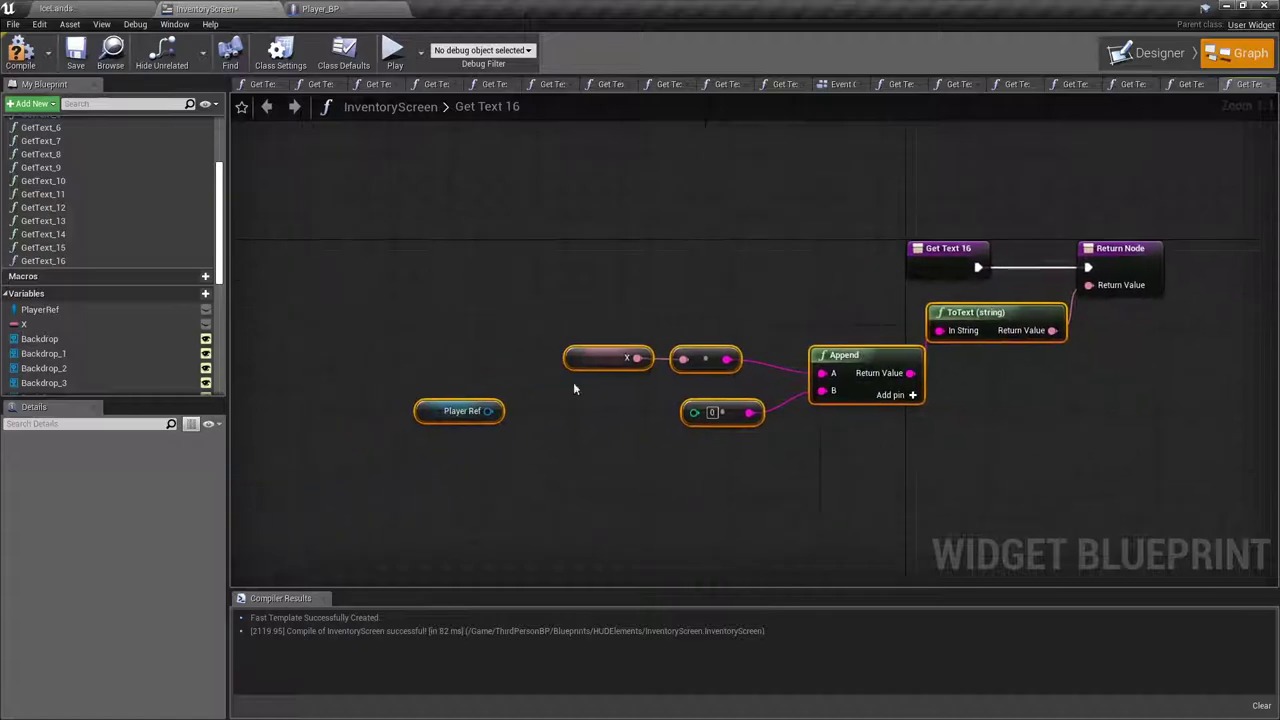
drag(488, 411, 563, 417)
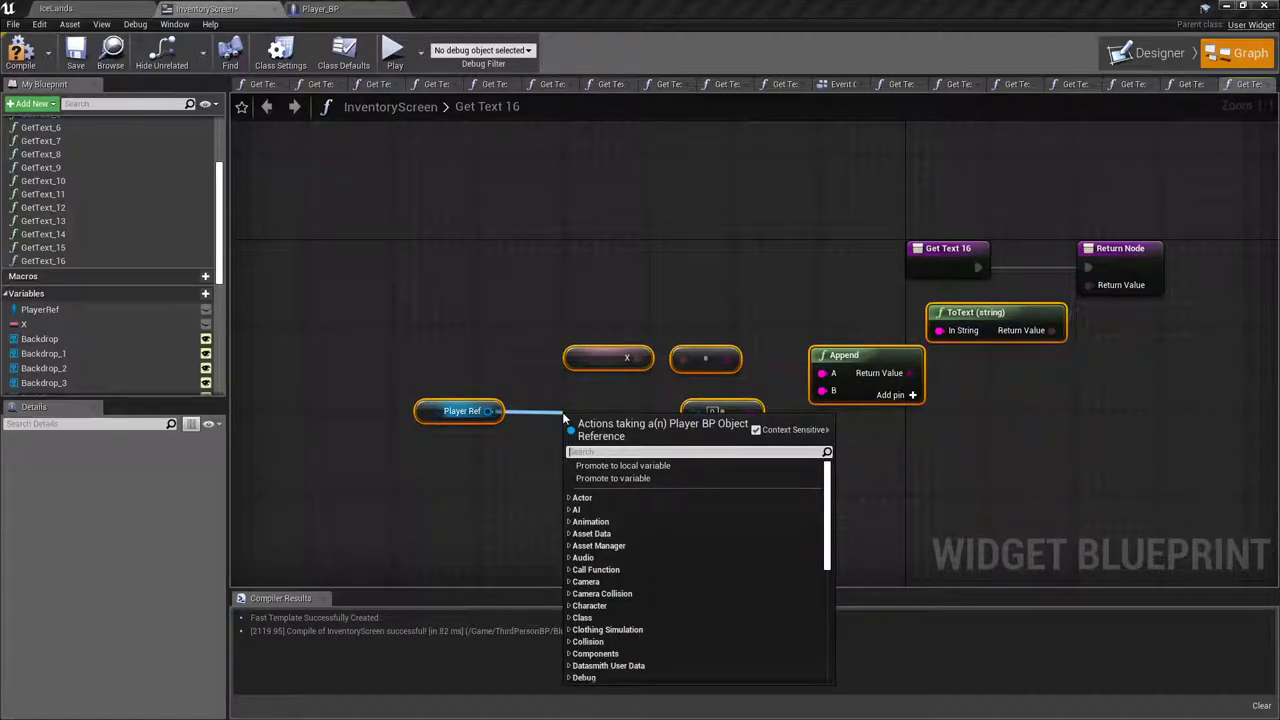
text(leather)
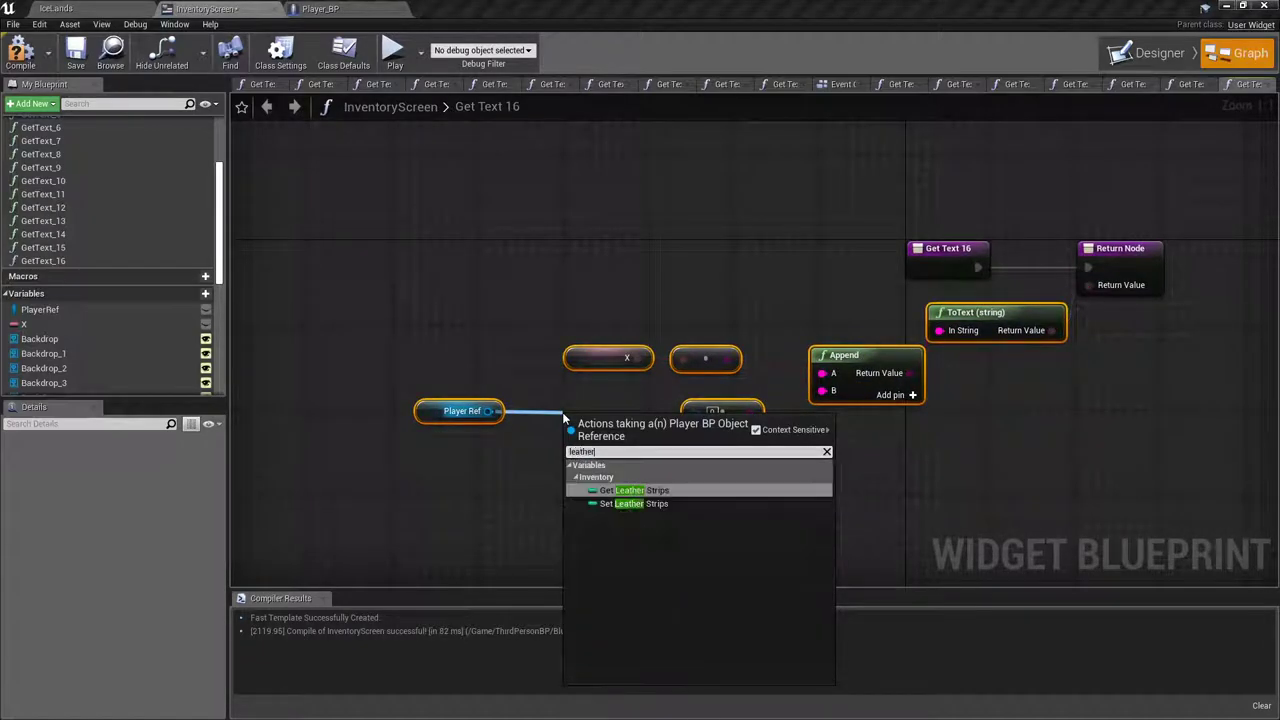
click(634, 490)
mouse_move(686, 427)
mouse_down()
mouse_move(655, 458)
mouse_move(690, 416)
mouse_up()
click(830, 465)
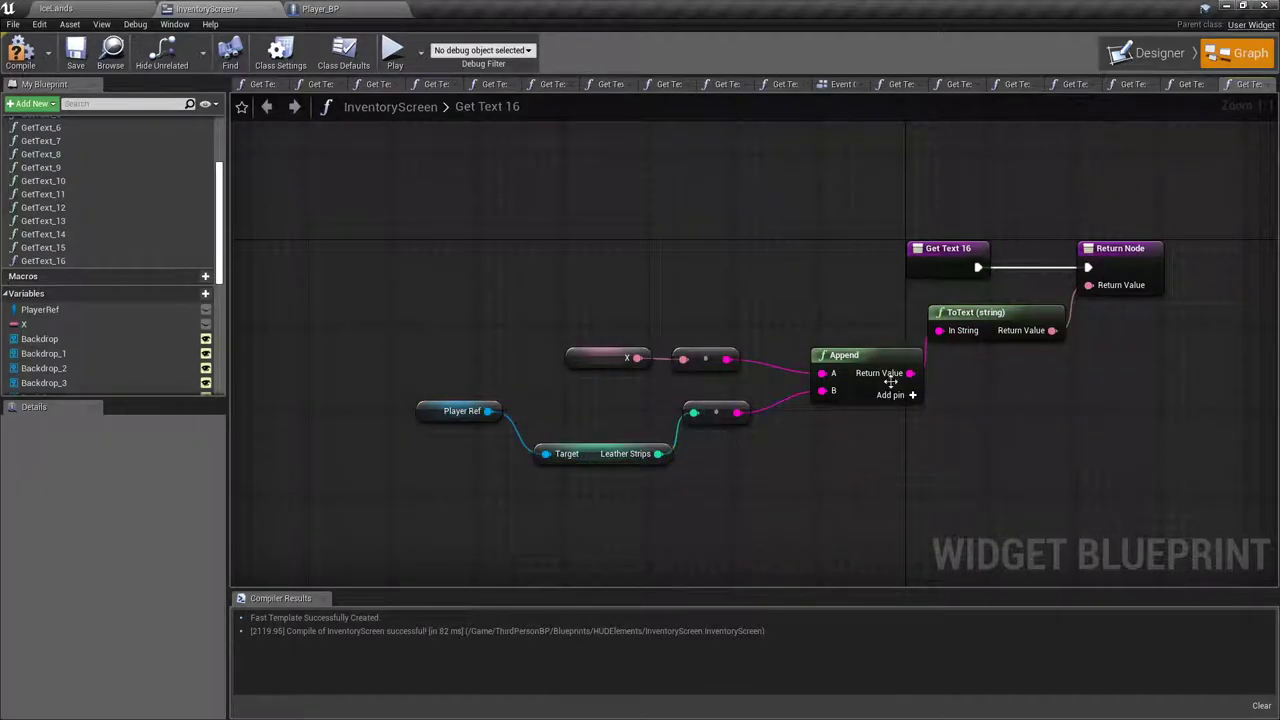
click(20, 50)
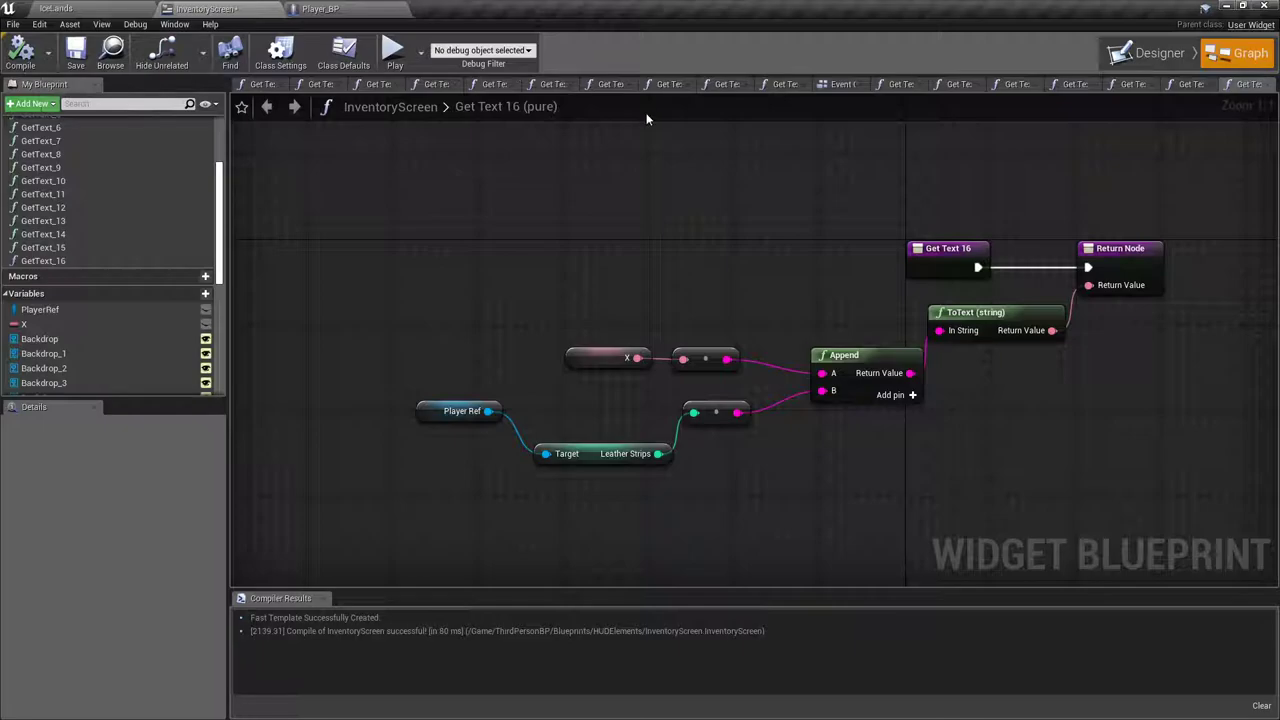
click(1185, 55)
Step: Create a Get Text 17 binding with Player Ref and X getters, and an Append node wired to the return
scroll(768, 261, up, 5)
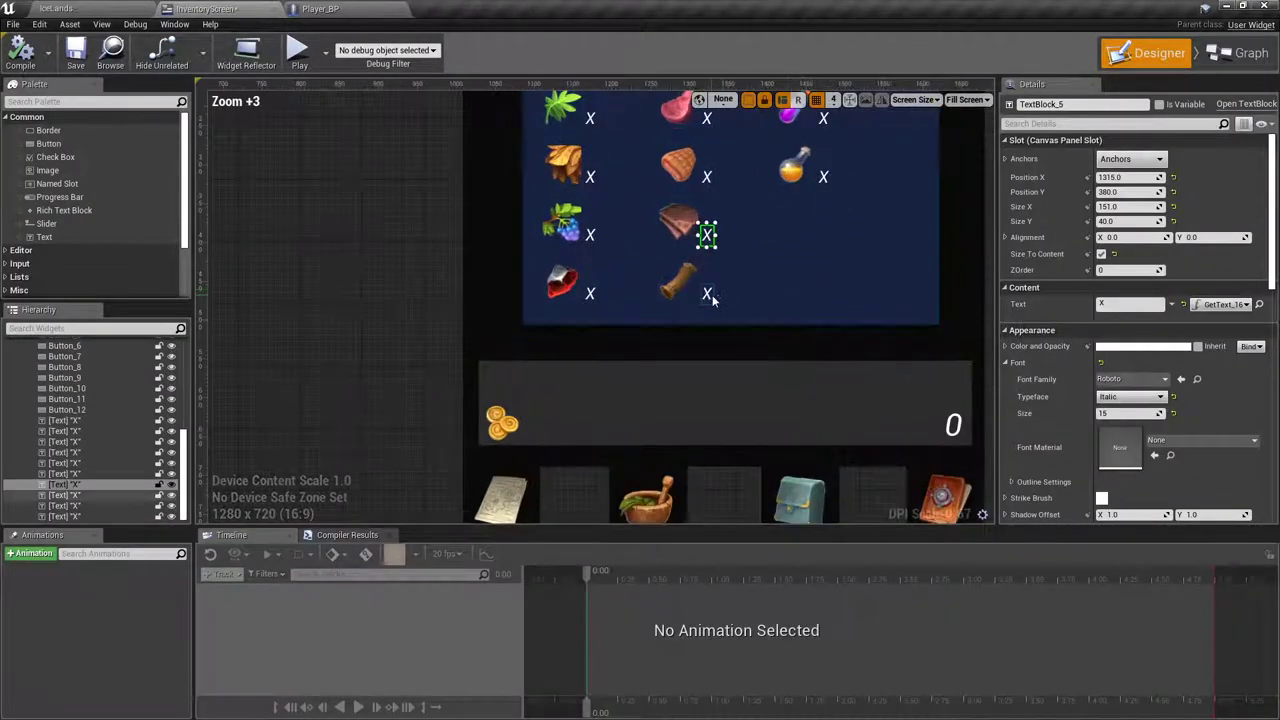
click(1250, 303)
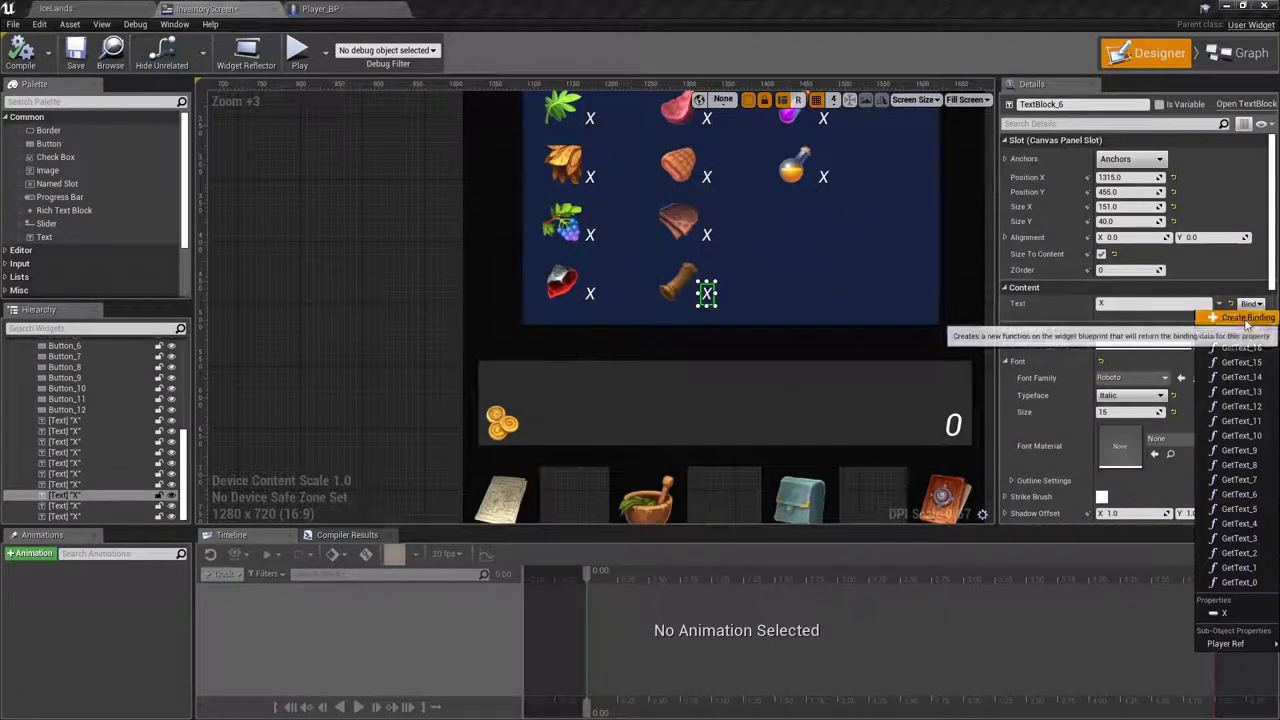
click(1224, 316)
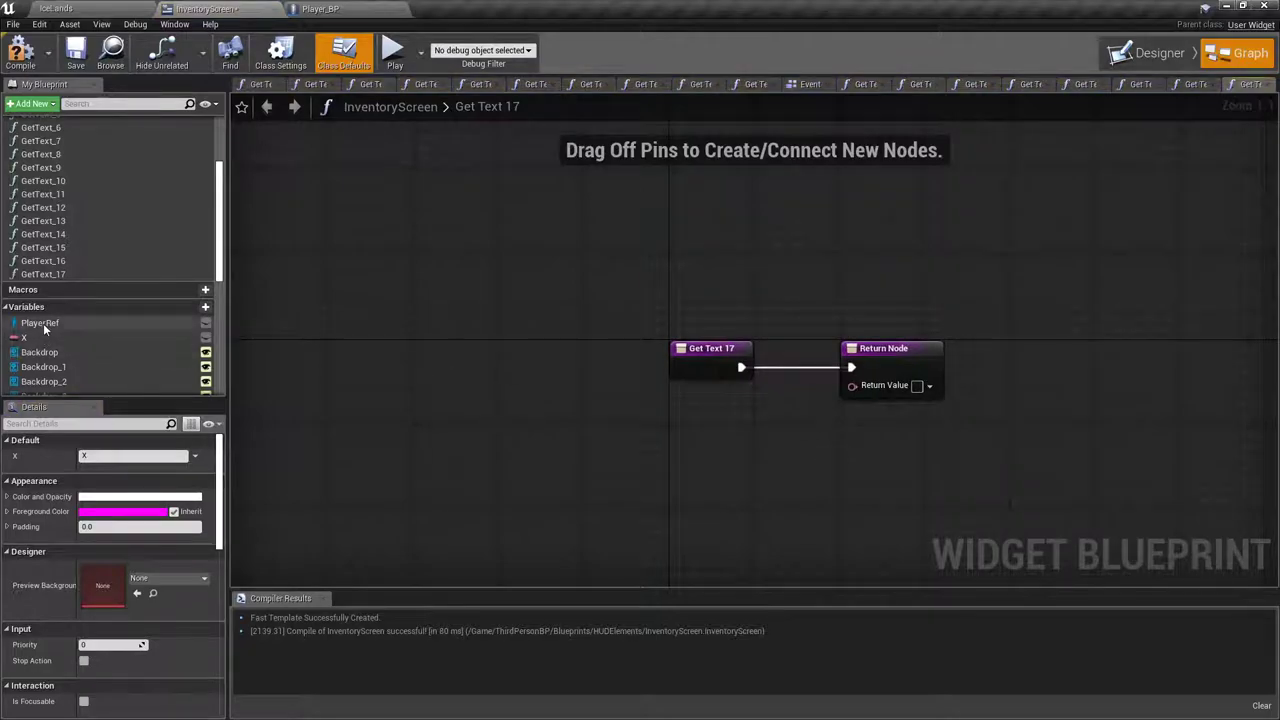
drag(43, 323, 279, 456)
click(325, 465)
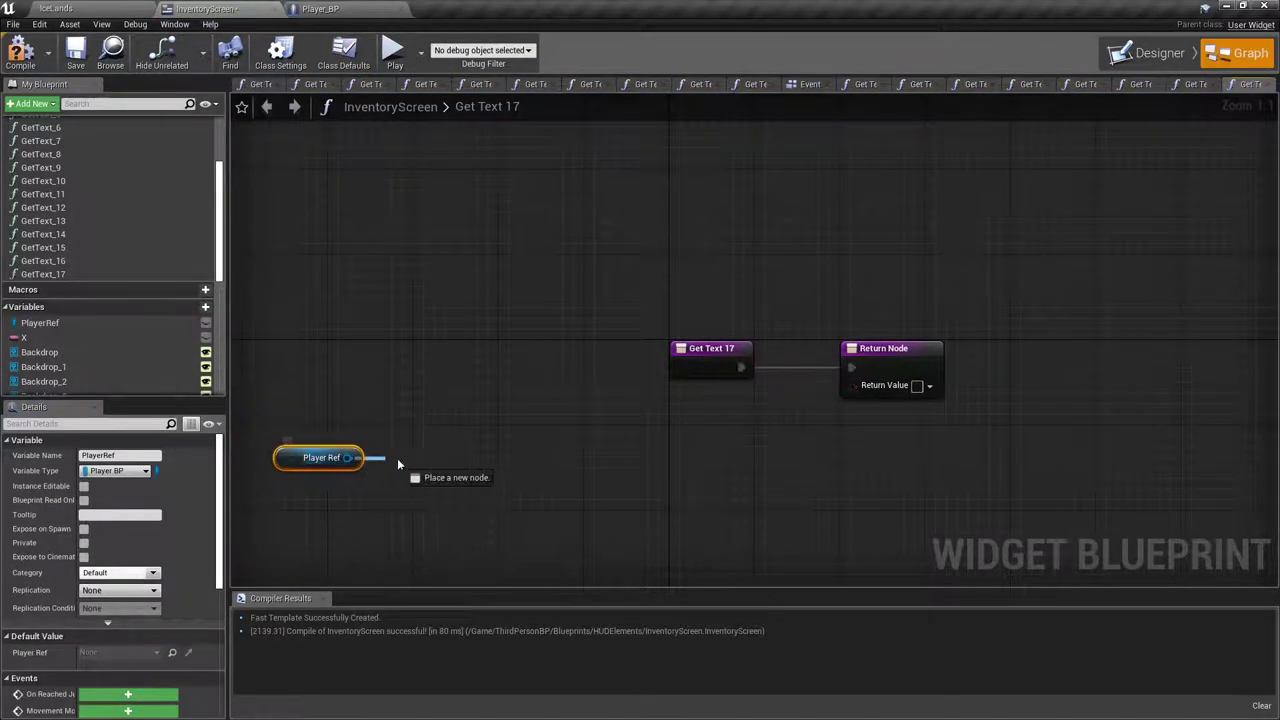
drag(408, 458, 422, 456)
click(365, 360)
drag(64, 344, 262, 380)
click(320, 389)
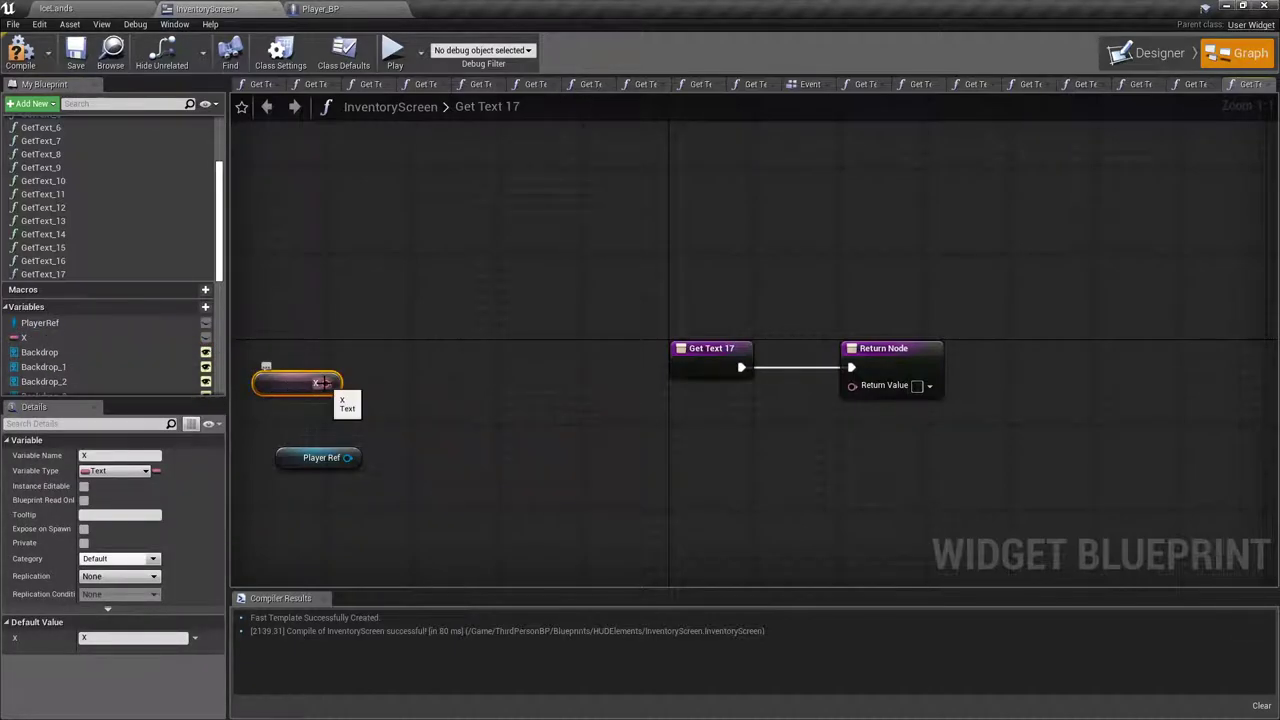
click(353, 386)
right_drag(364, 378, 380, 357)
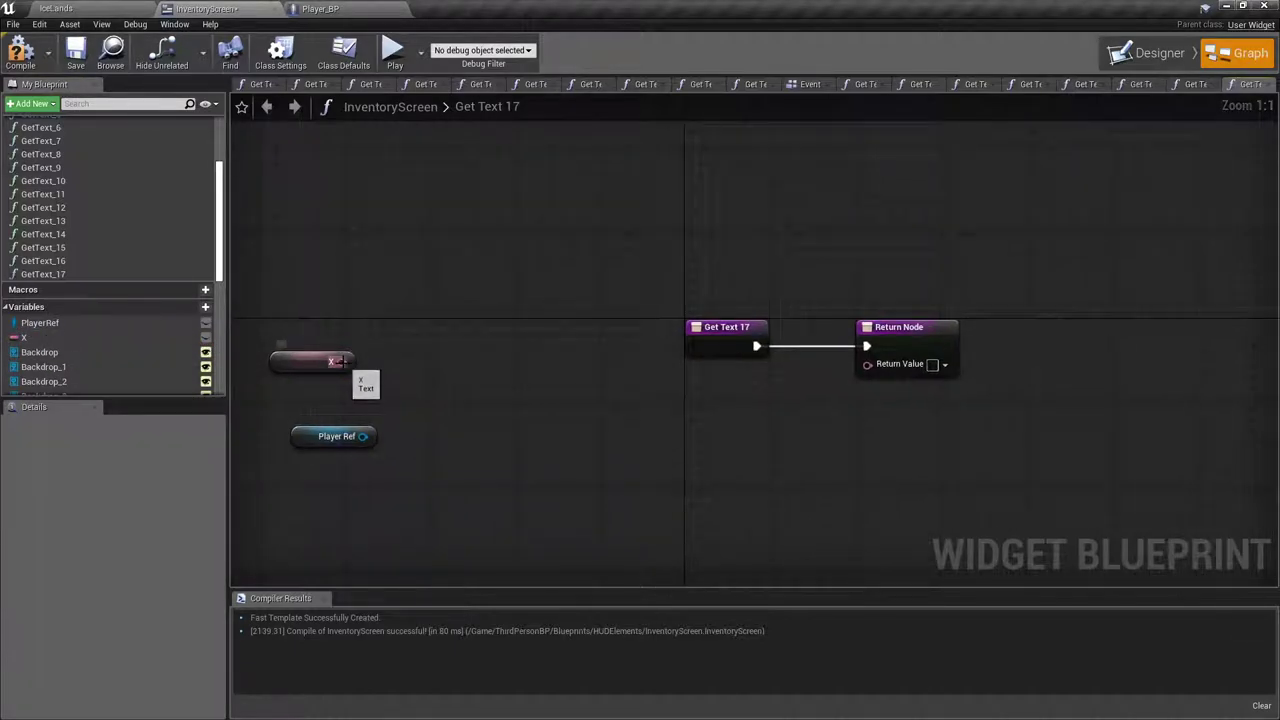
drag(428, 367, 430, 368)
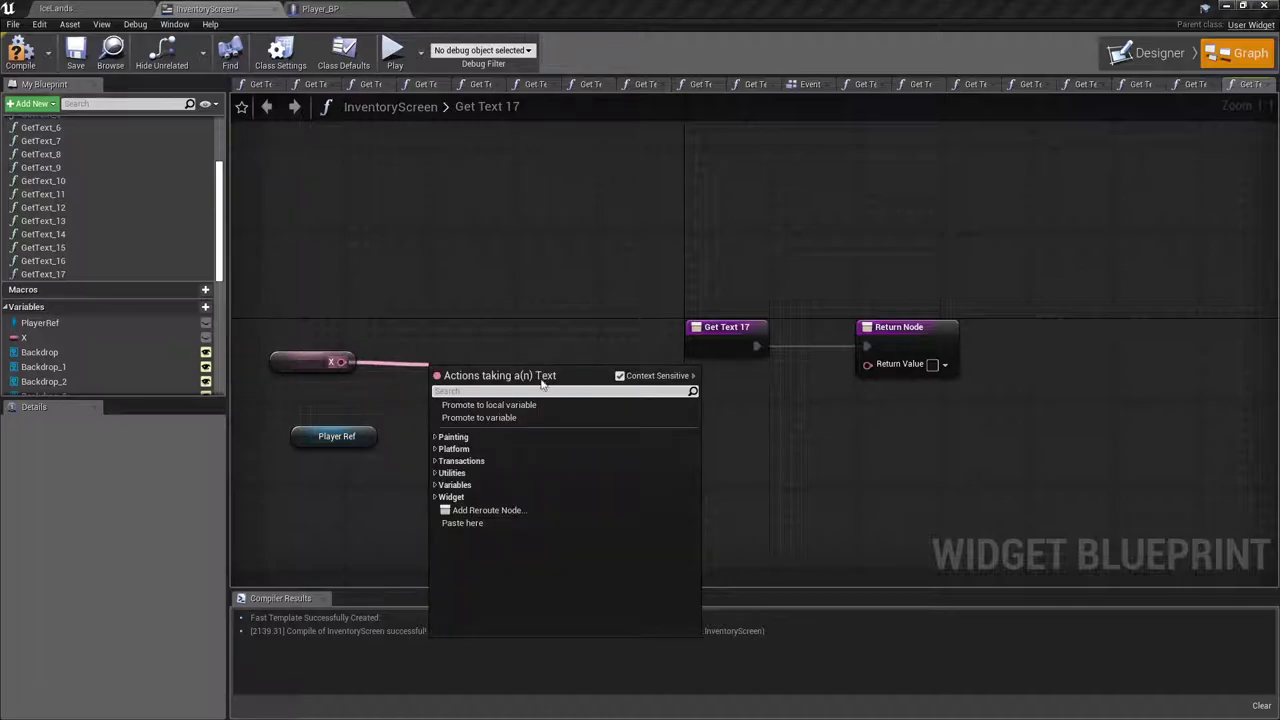
click(620, 375)
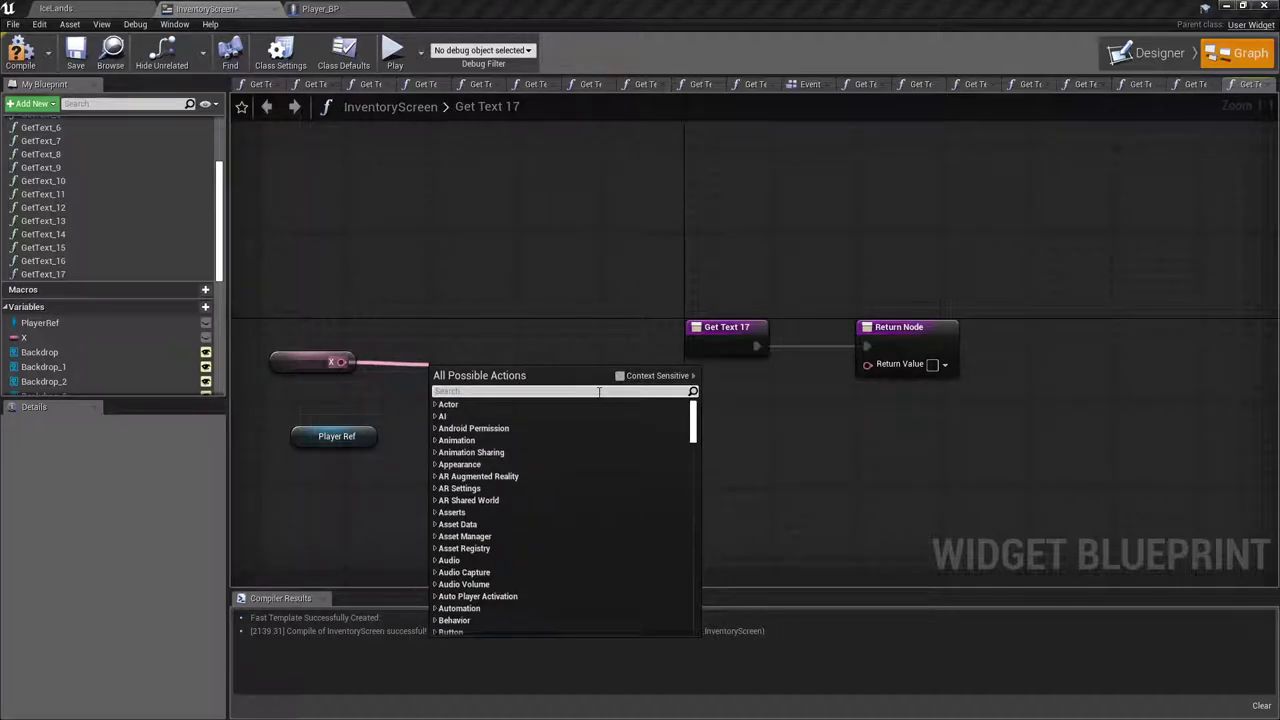
text(append)
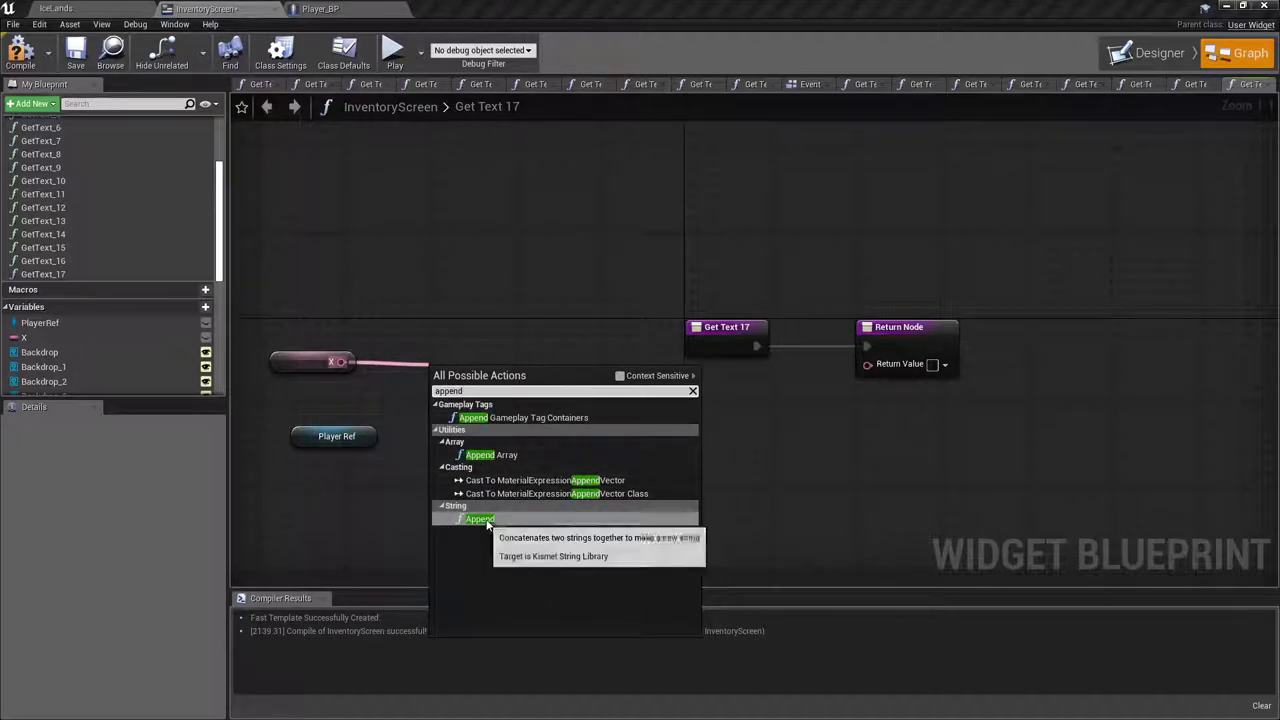
click(480, 518)
drag(472, 376, 866, 370)
Step: Feed Player_BP's Armor Kits count from Player Ref into the Append's B input
right_drag(527, 342, 775, 242)
drag(590, 350, 474, 379)
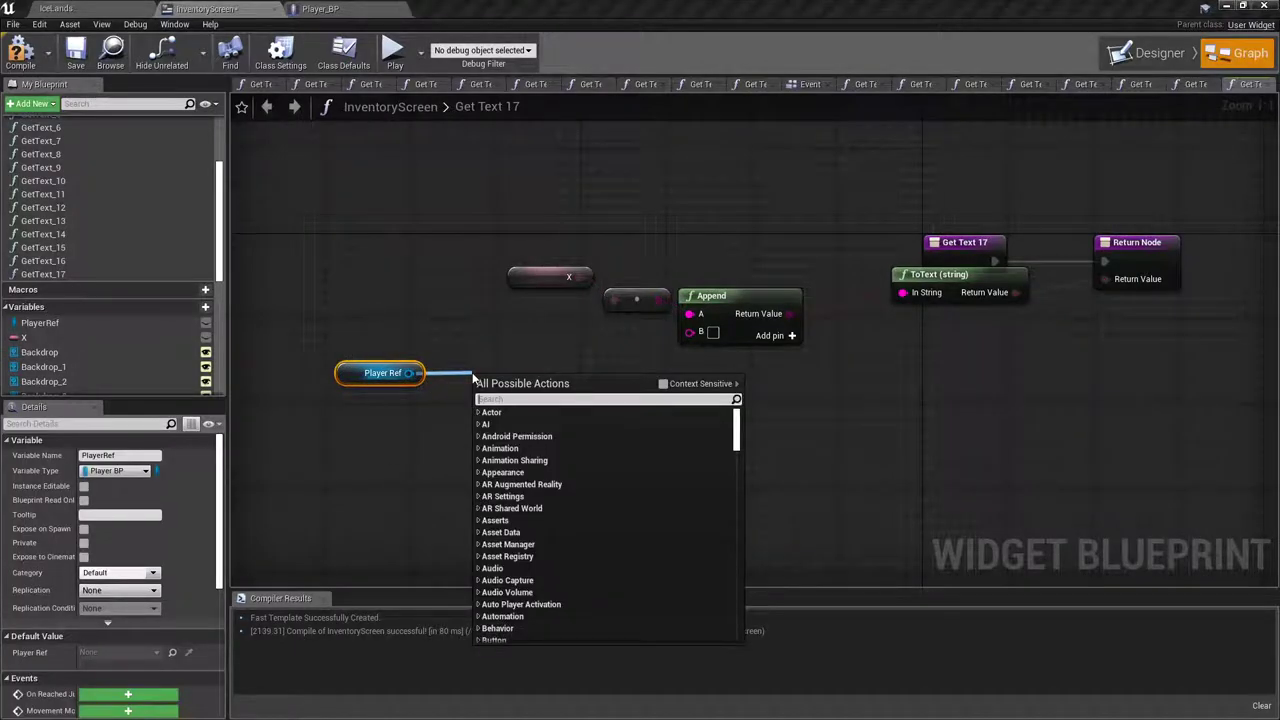
text(armor)
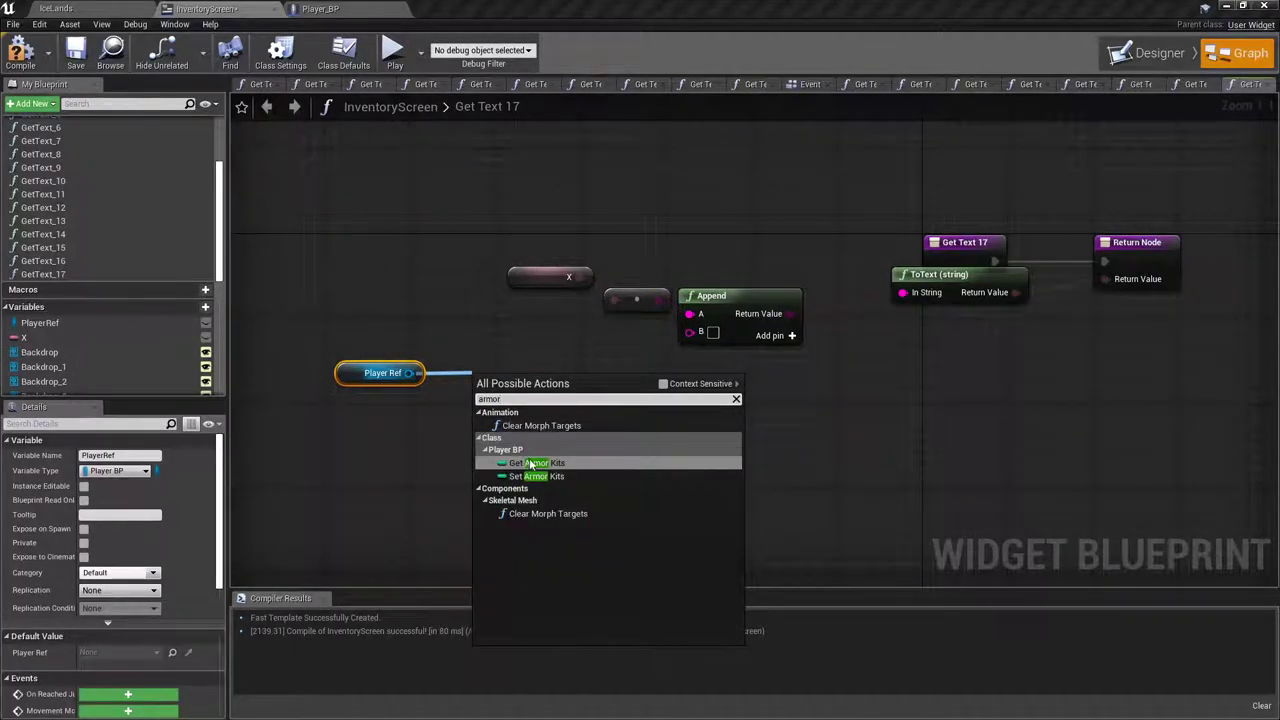
click(531, 463)
drag(596, 383, 626, 369)
drag(692, 336, 700, 333)
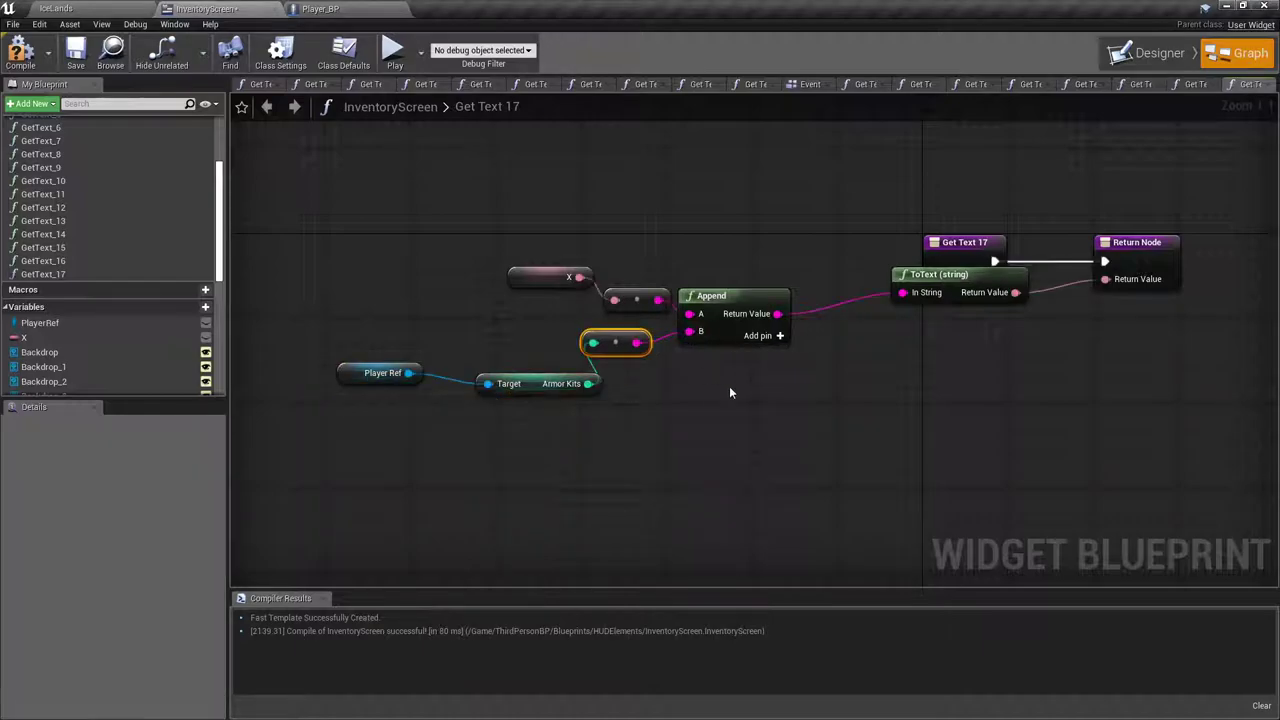
right_drag(804, 272, 573, 302)
Step: Compile, then bind the purple potion's X label via Get Text 18 to 'X ' plus Player_BP's Health Potion count
click(20, 50)
click(1148, 55)
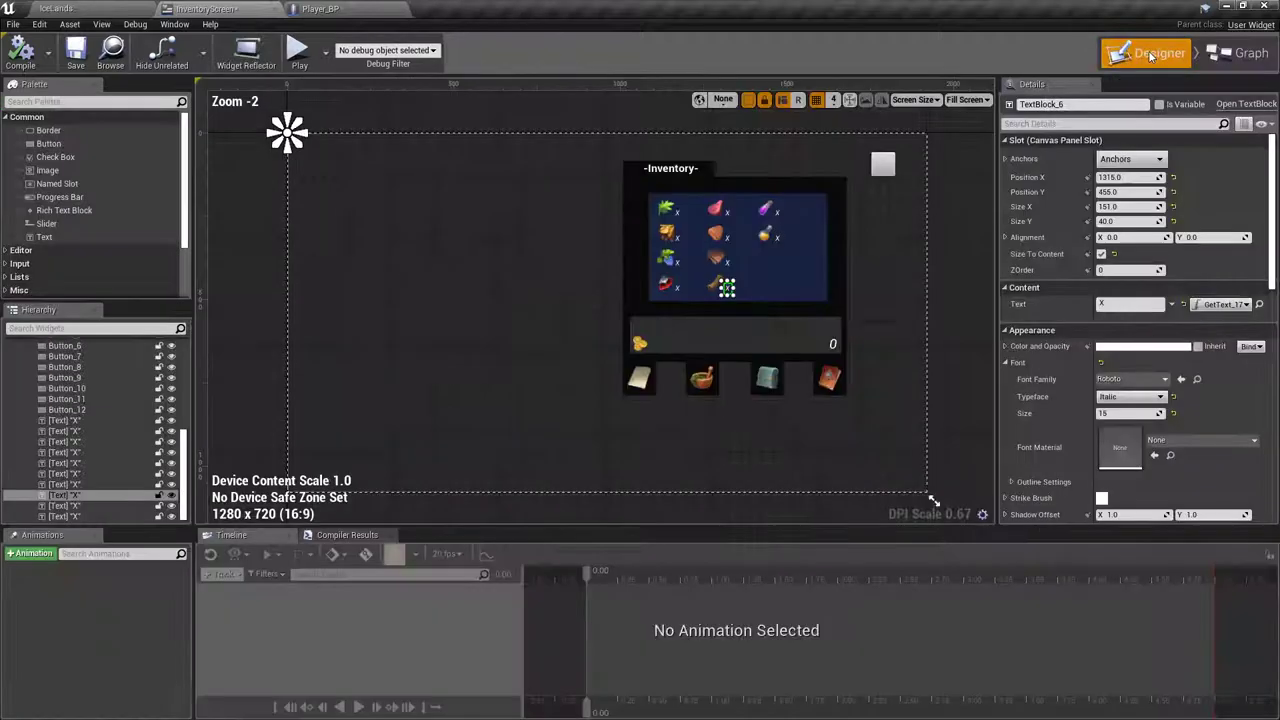
scroll(765, 218, up, 4)
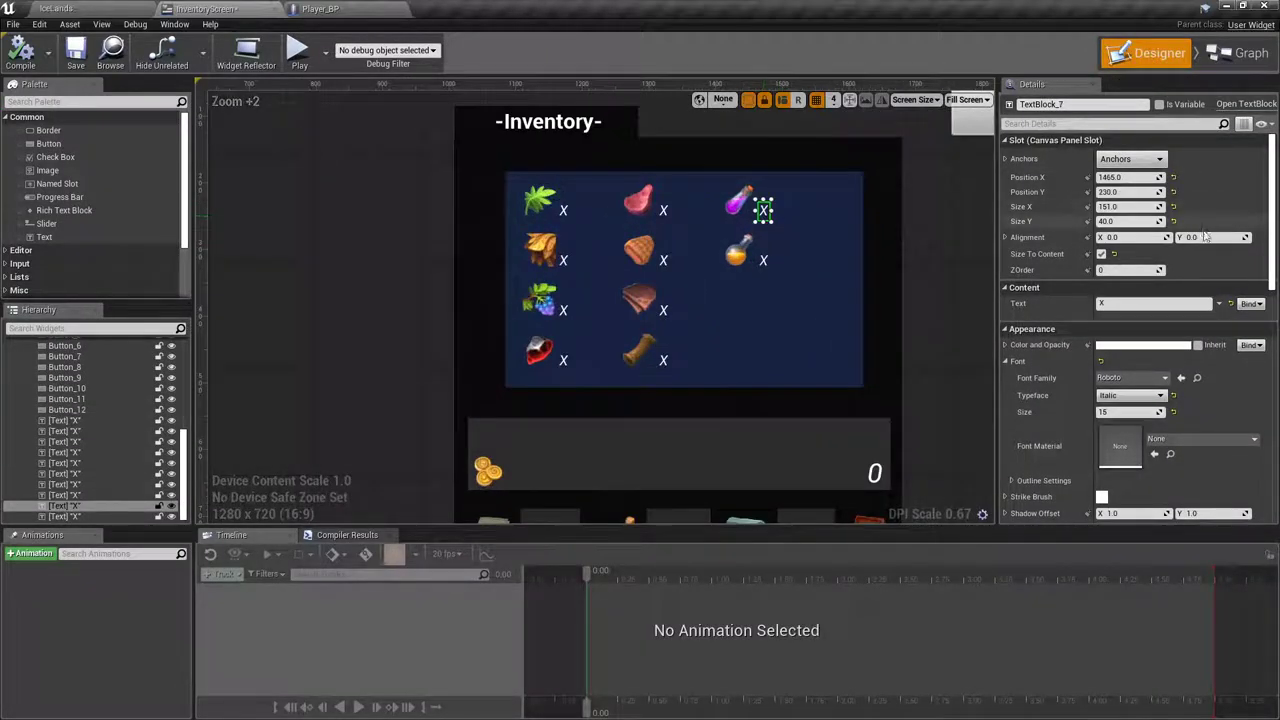
click(1250, 303)
click(1232, 315)
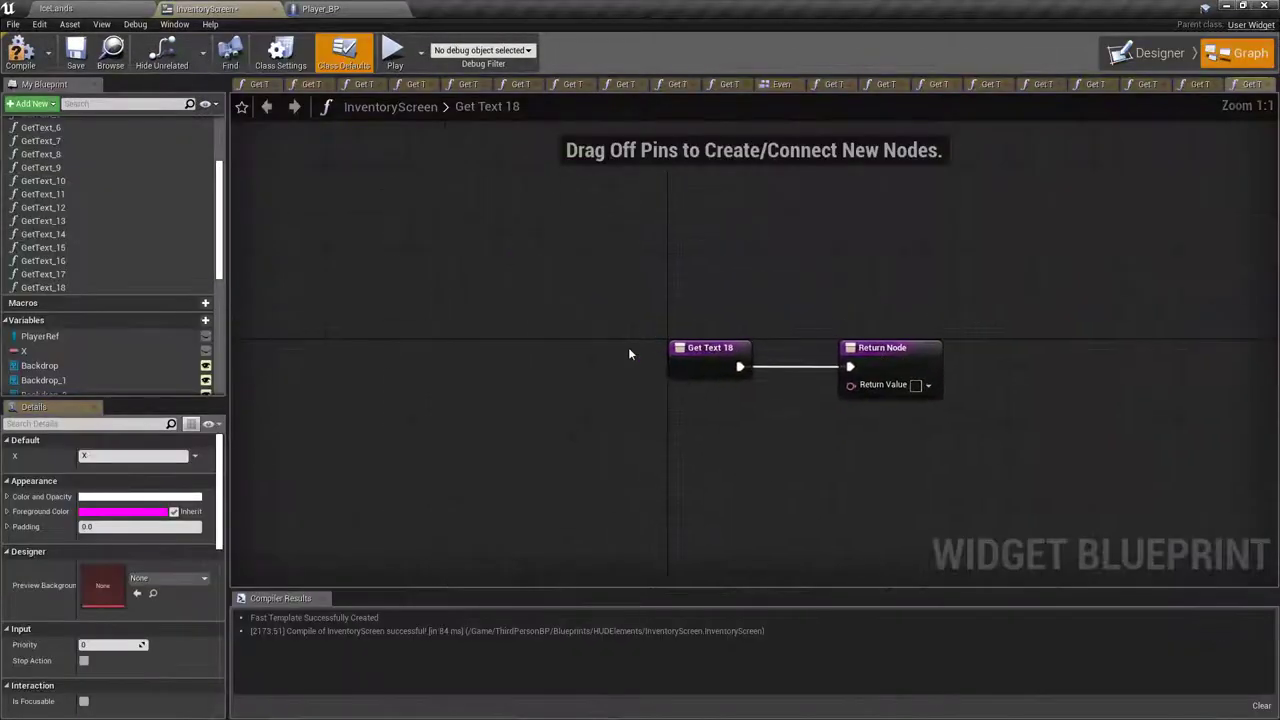
key(ctrl+v)
drag(740, 380, 660, 380)
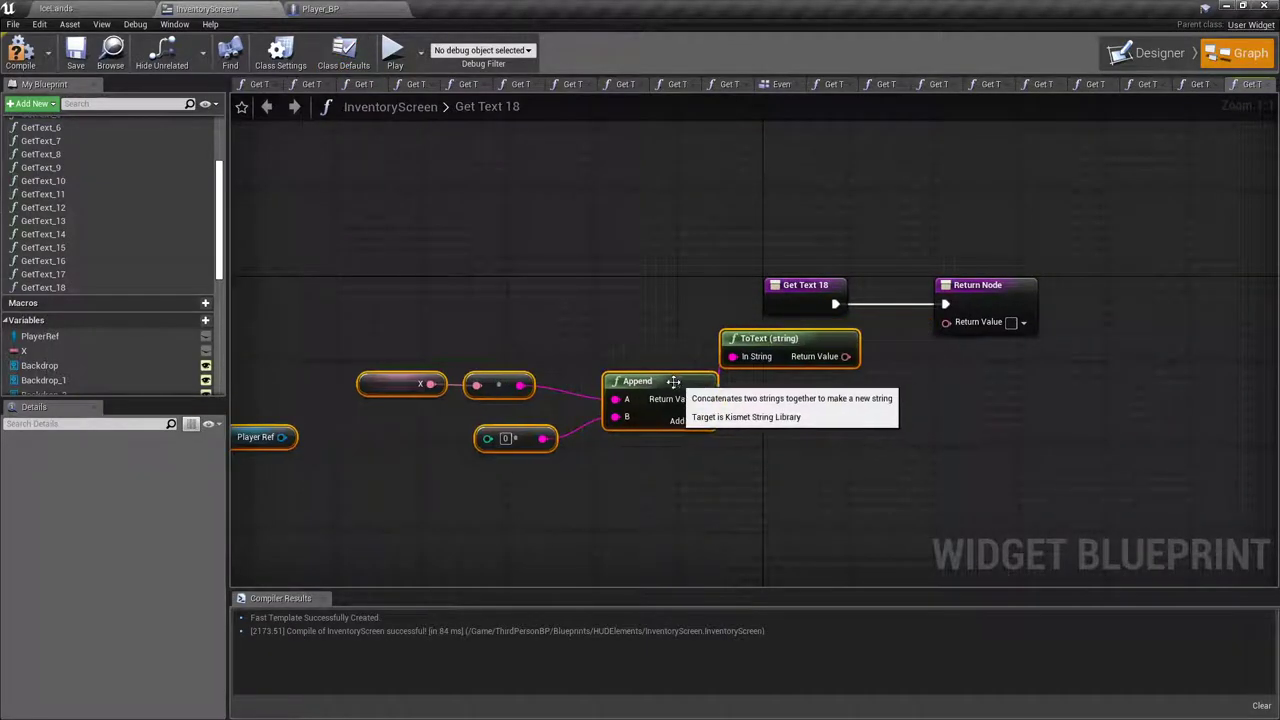
drag(332, 440, 338, 446)
text(heal)
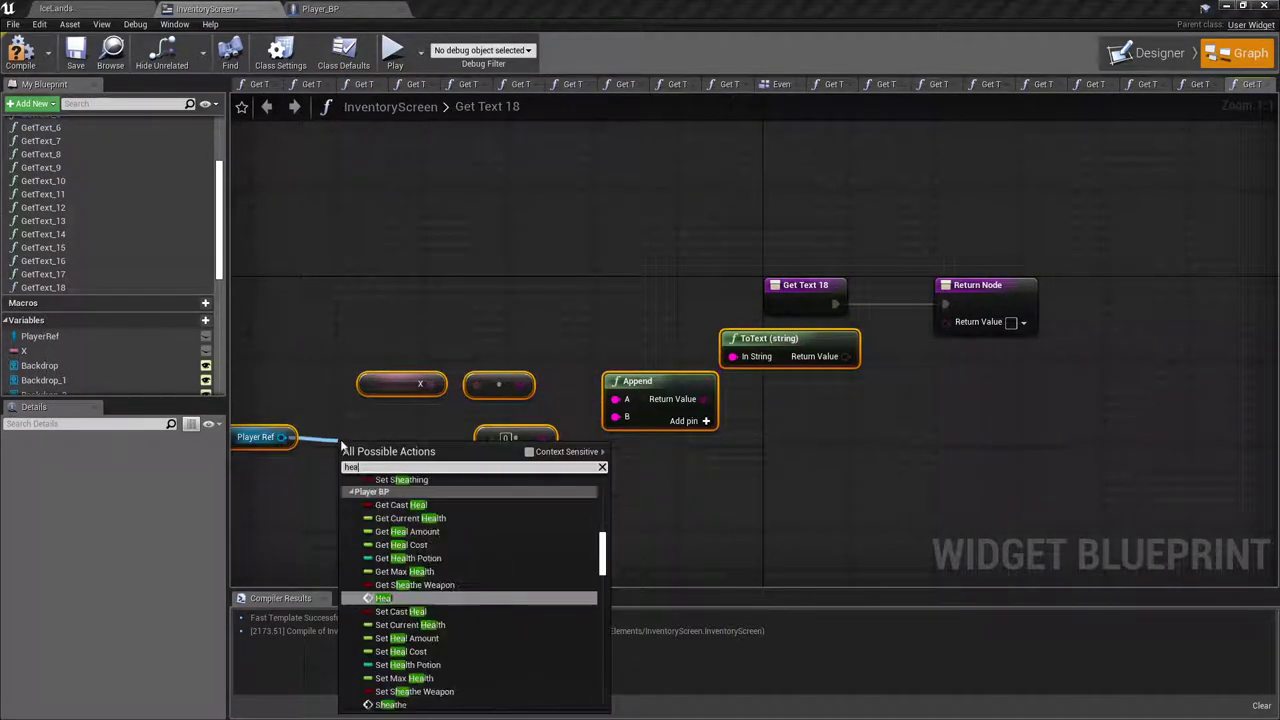
text(th)
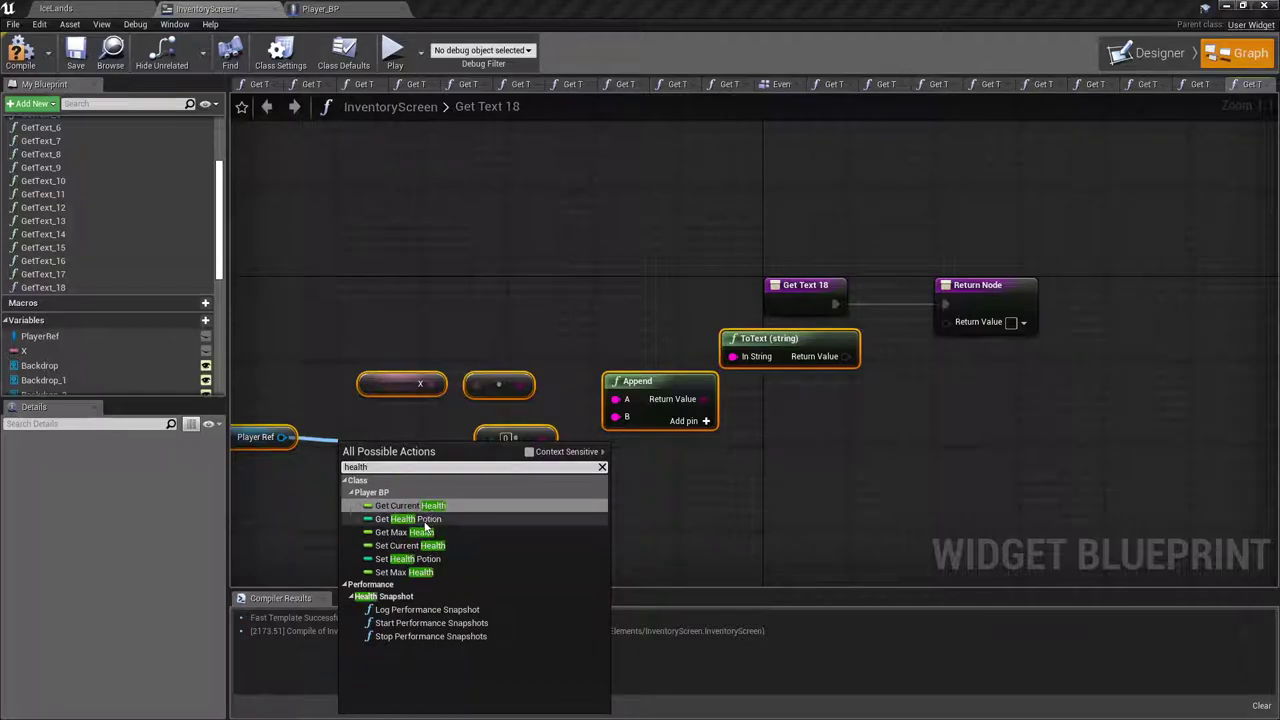
click(448, 509)
drag(450, 453, 490, 443)
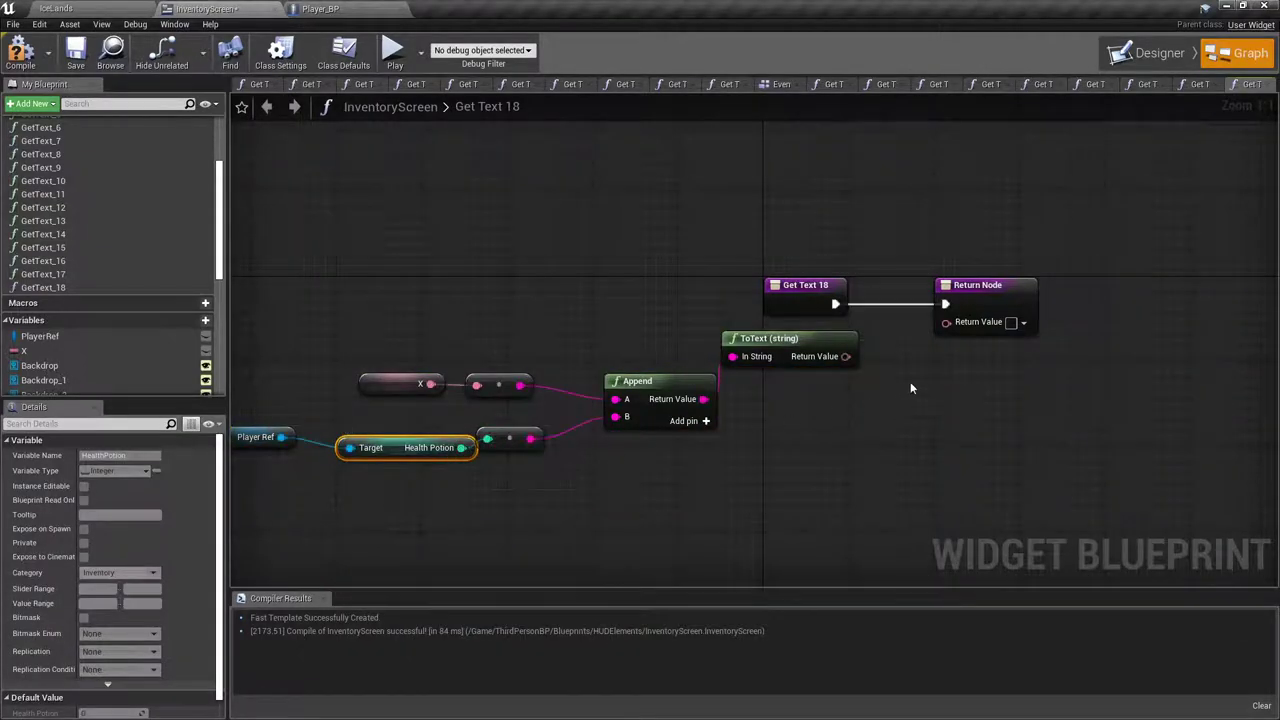
drag(845, 356, 946, 322)
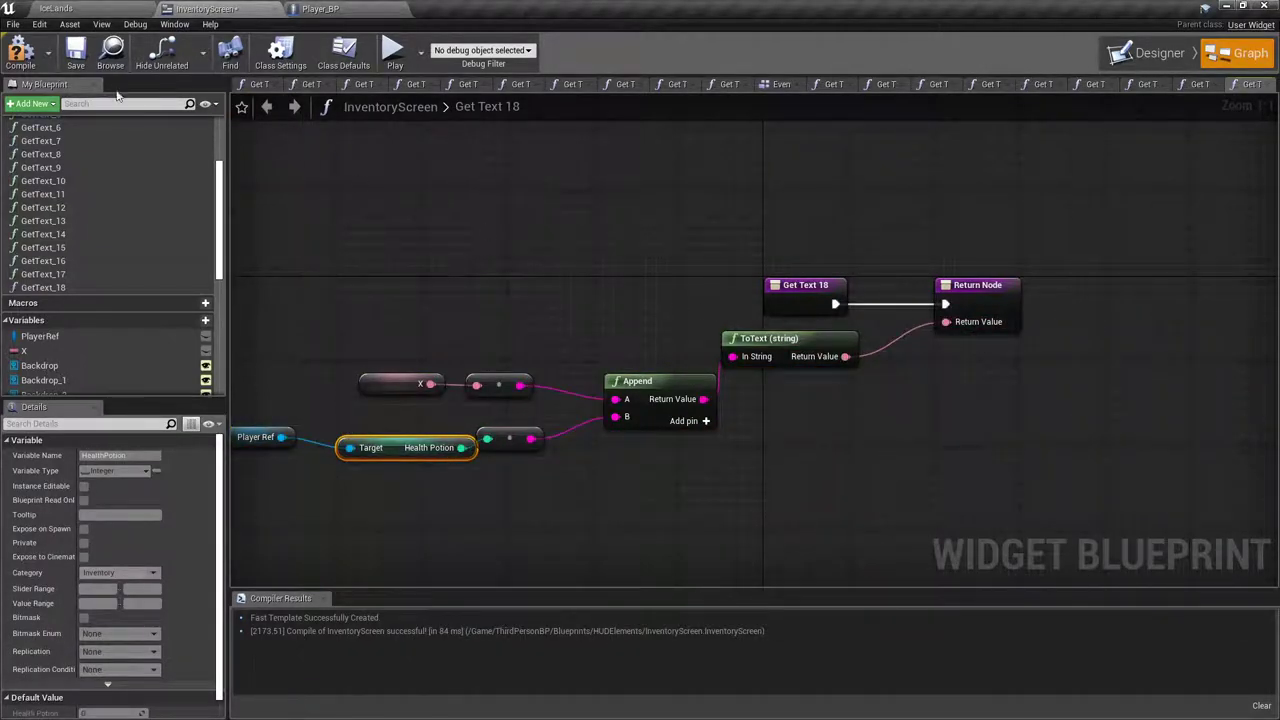
Step: Select the orange potion's X label and check Player_BP's inventory variable names
click(1147, 53)
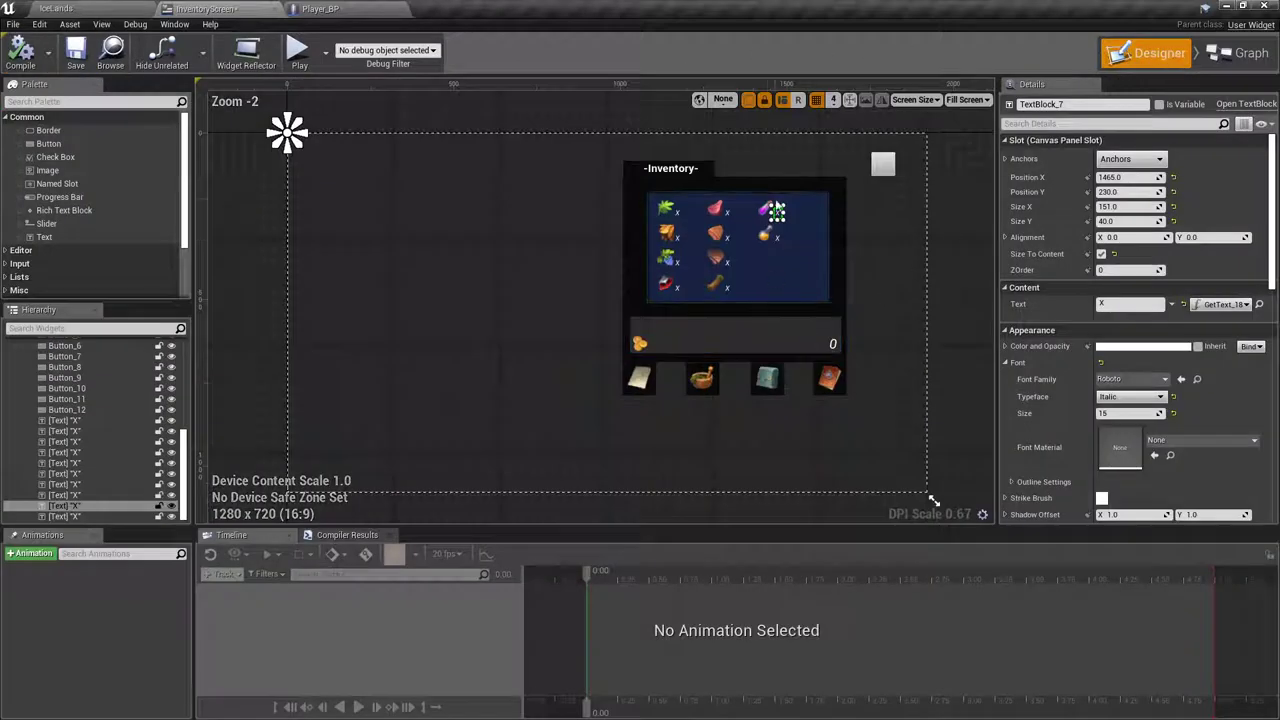
scroll(766, 285, up, 6)
click(760, 282)
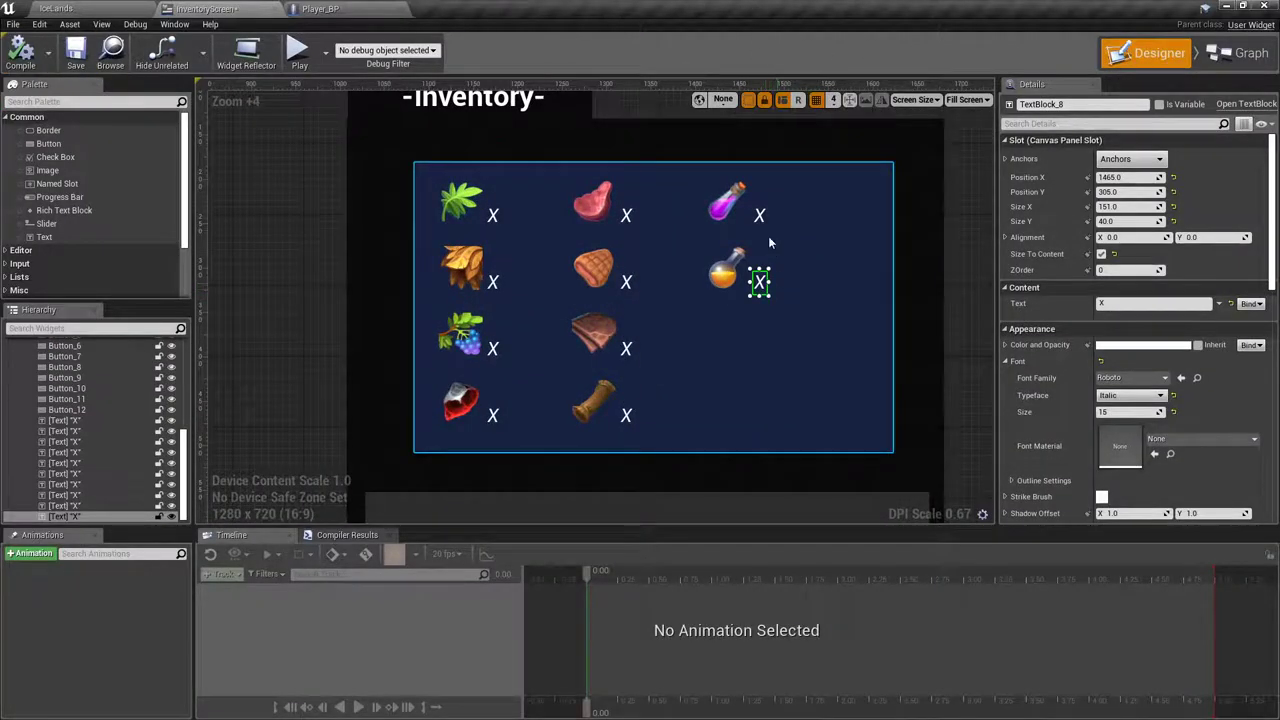
click(322, 8)
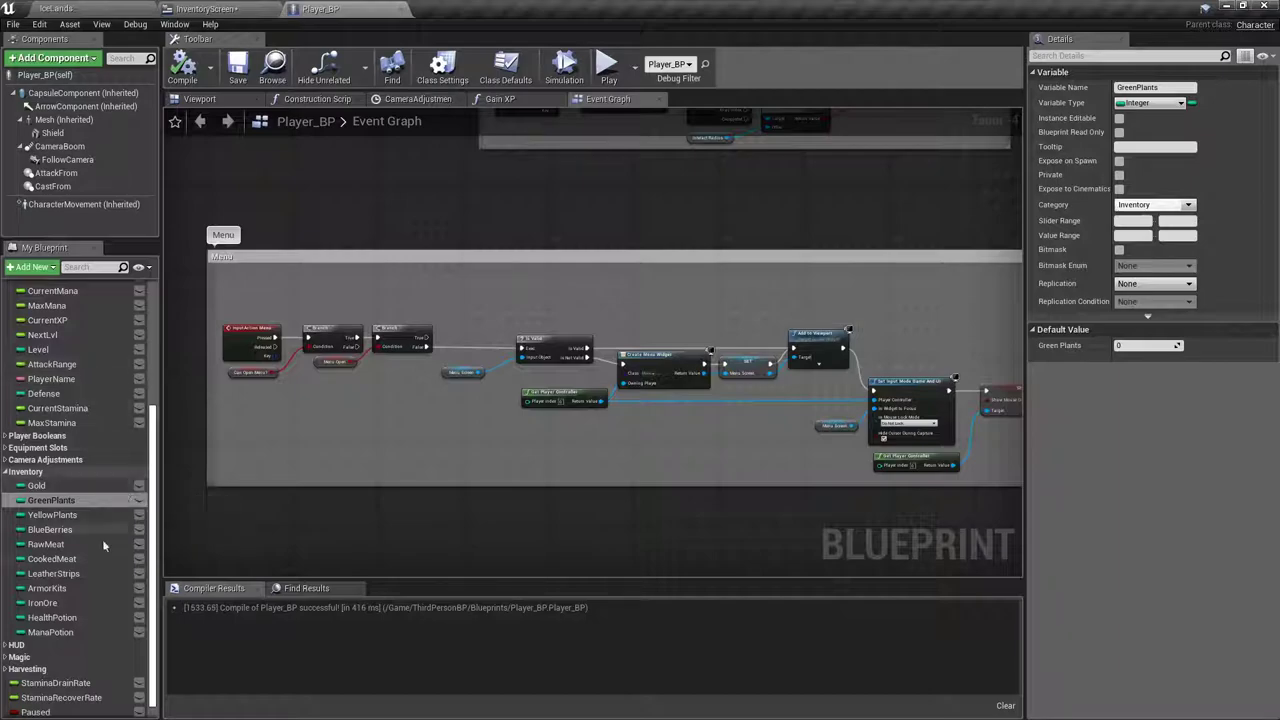
click(203, 8)
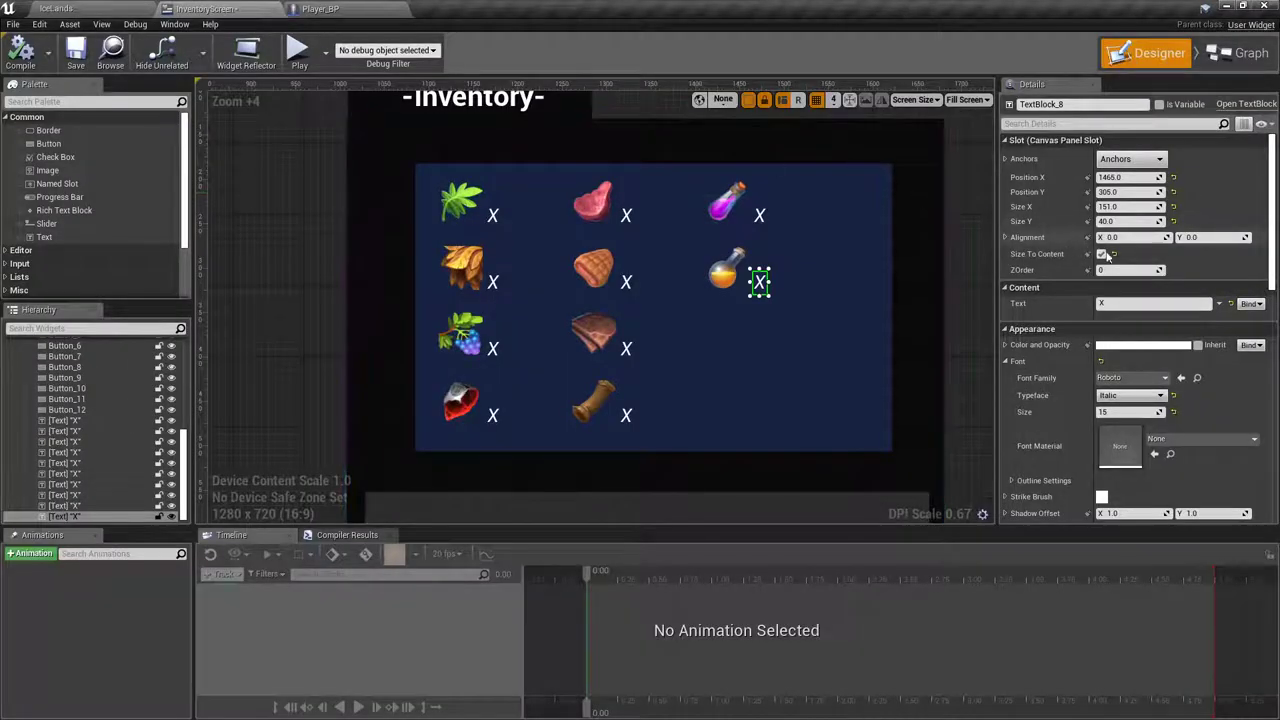
Step: Bind the label to Get Text 19 returning 'X ' plus Player_BP's Mana Potion count, and compile
click(1250, 304)
click(1240, 320)
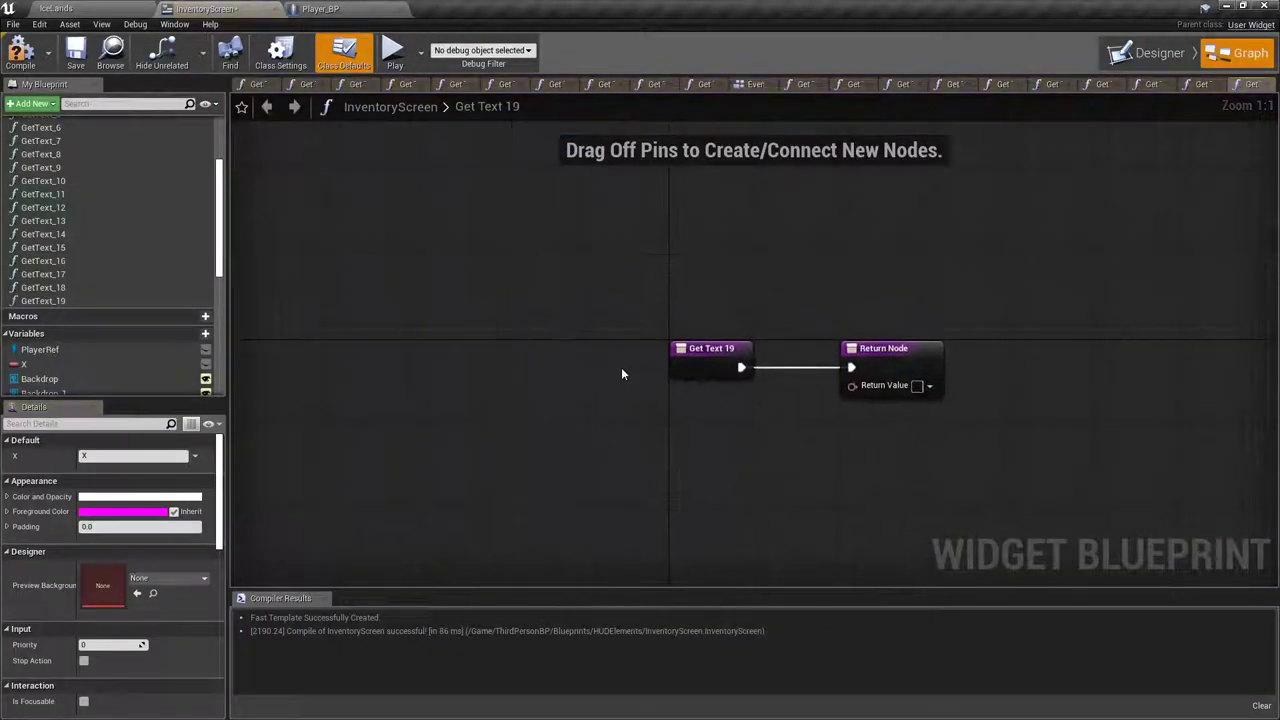
key(ctrl+v)
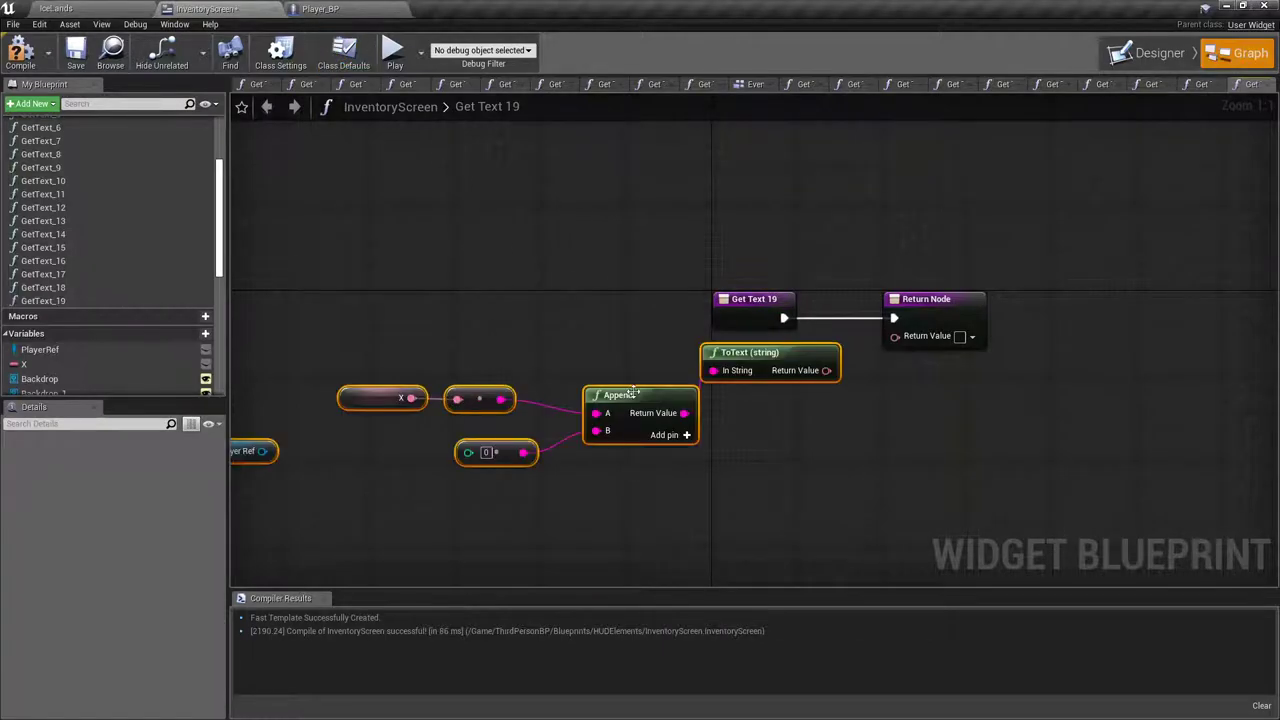
right_drag(439, 392, 591, 315)
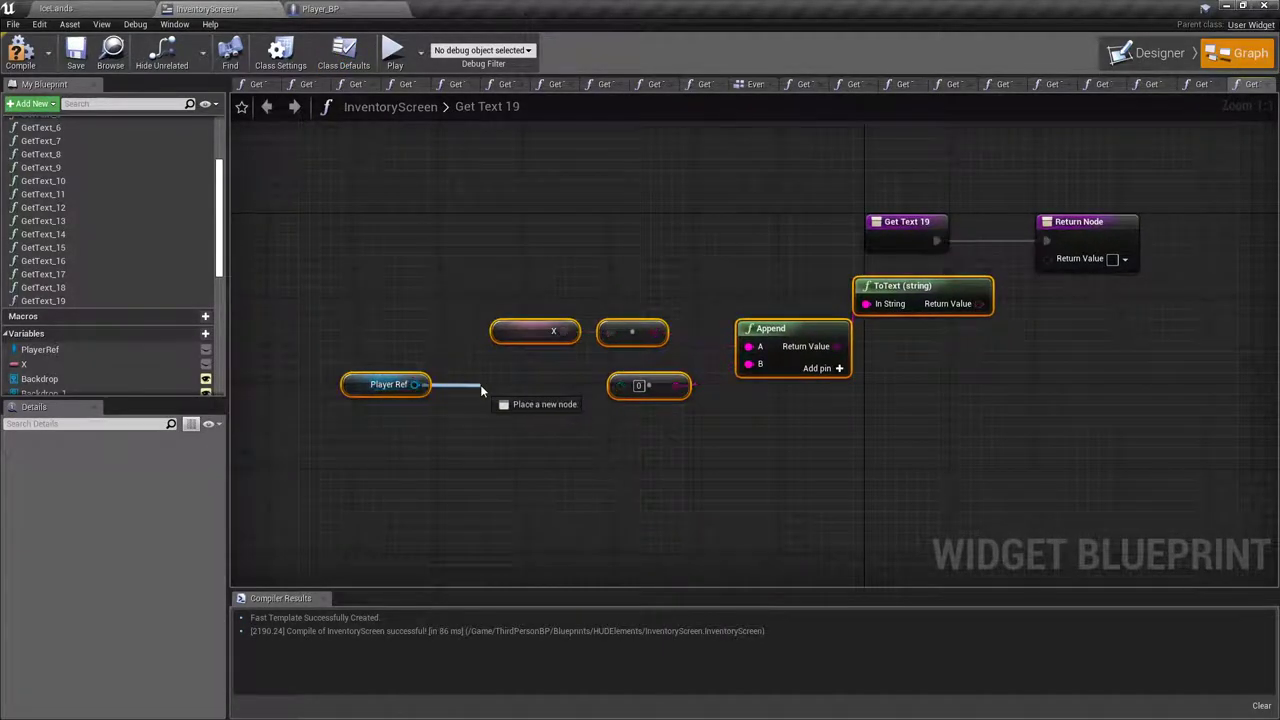
drag(415, 384, 481, 389)
text(mana)
scroll(549, 520, down, 5)
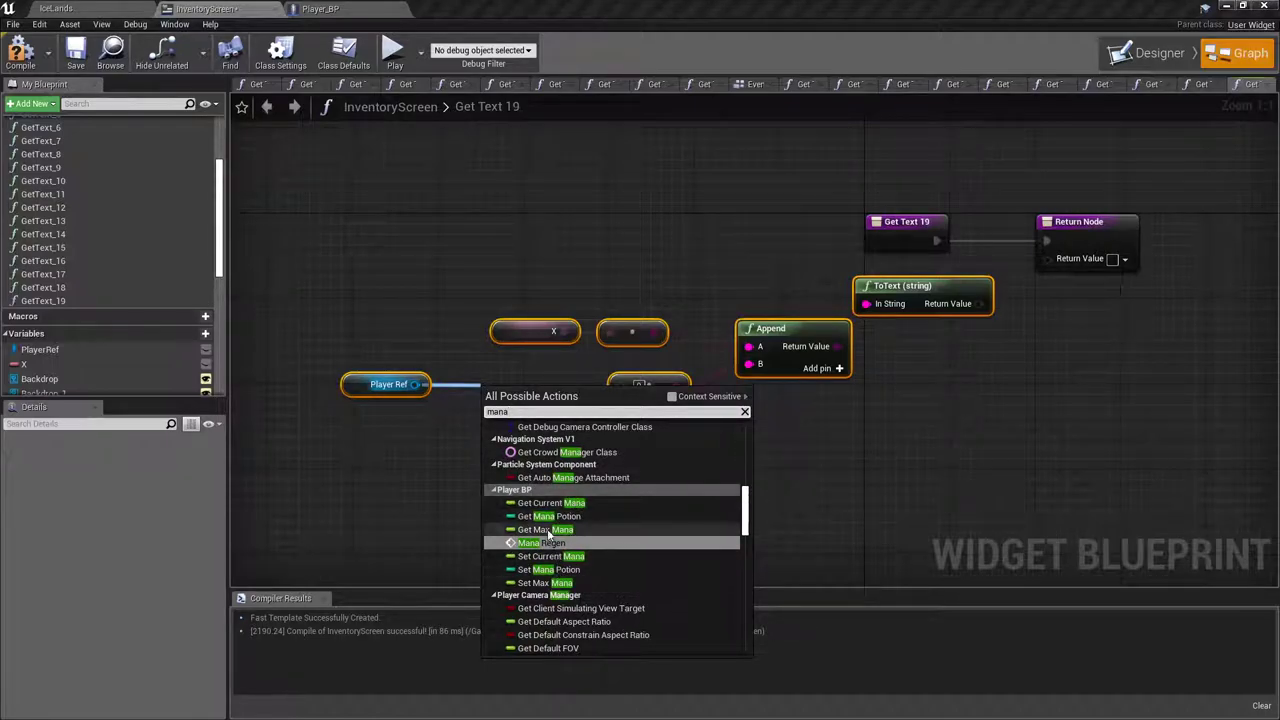
click(549, 516)
drag(576, 398, 621, 386)
drag(979, 303, 1047, 258)
click(33, 63)
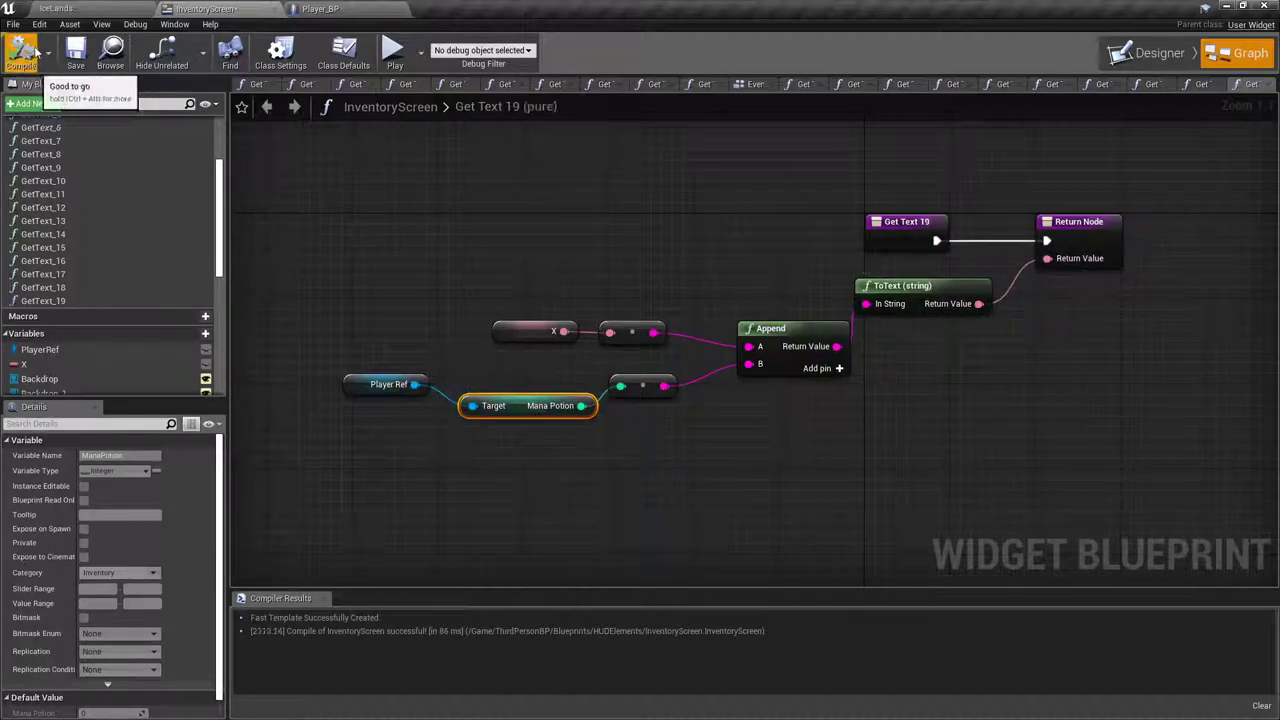
Step: Play the IceLands level full-screen and view the inventory's item counts
click(91, 8)
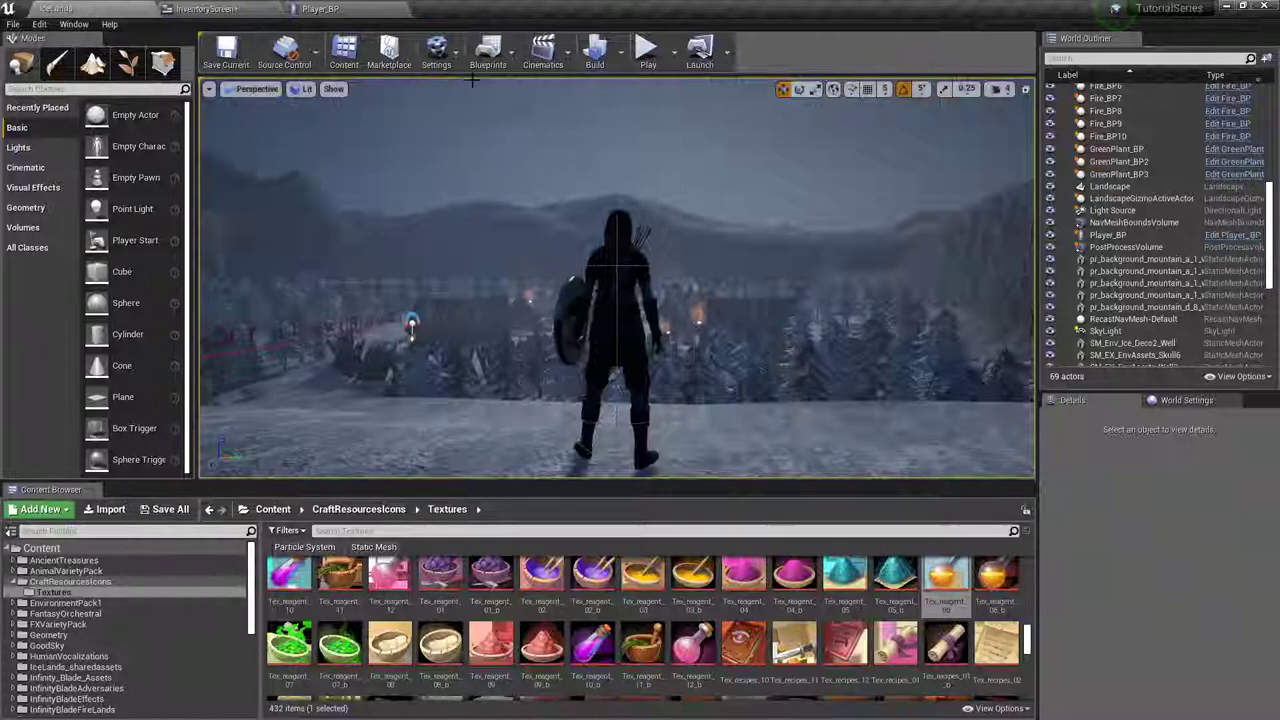
click(648, 50)
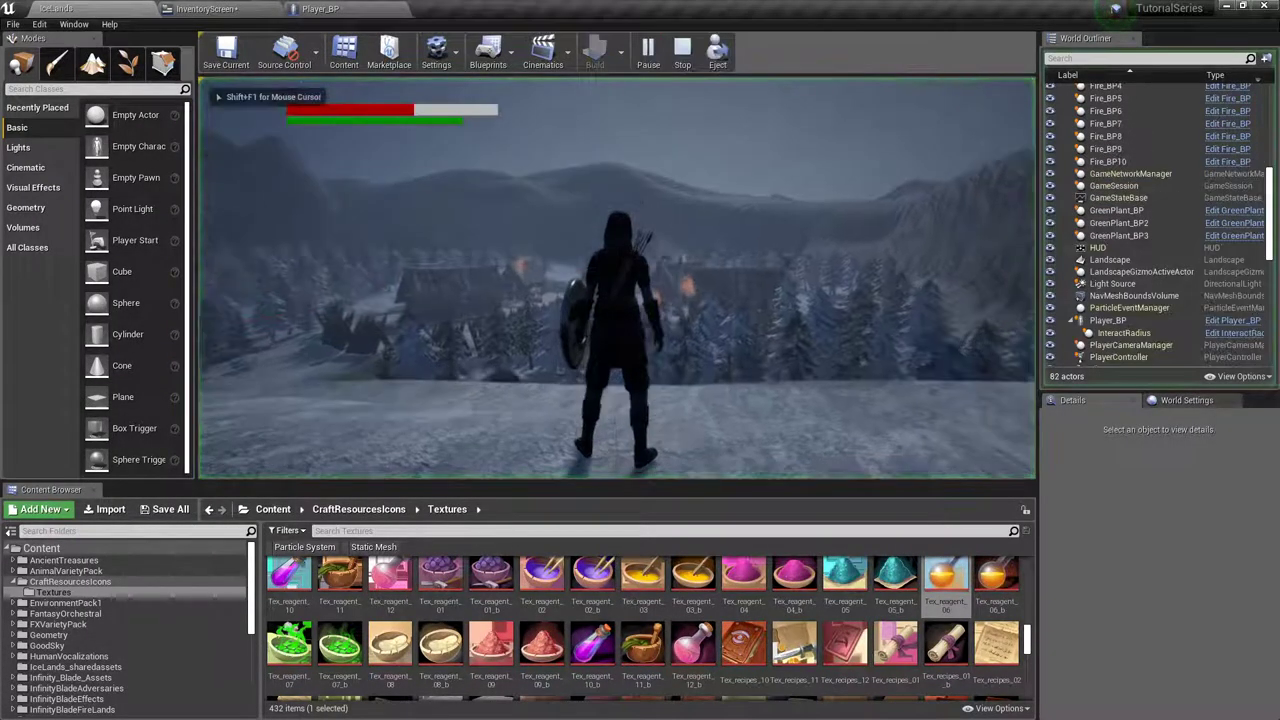
key(F11)
key(i)
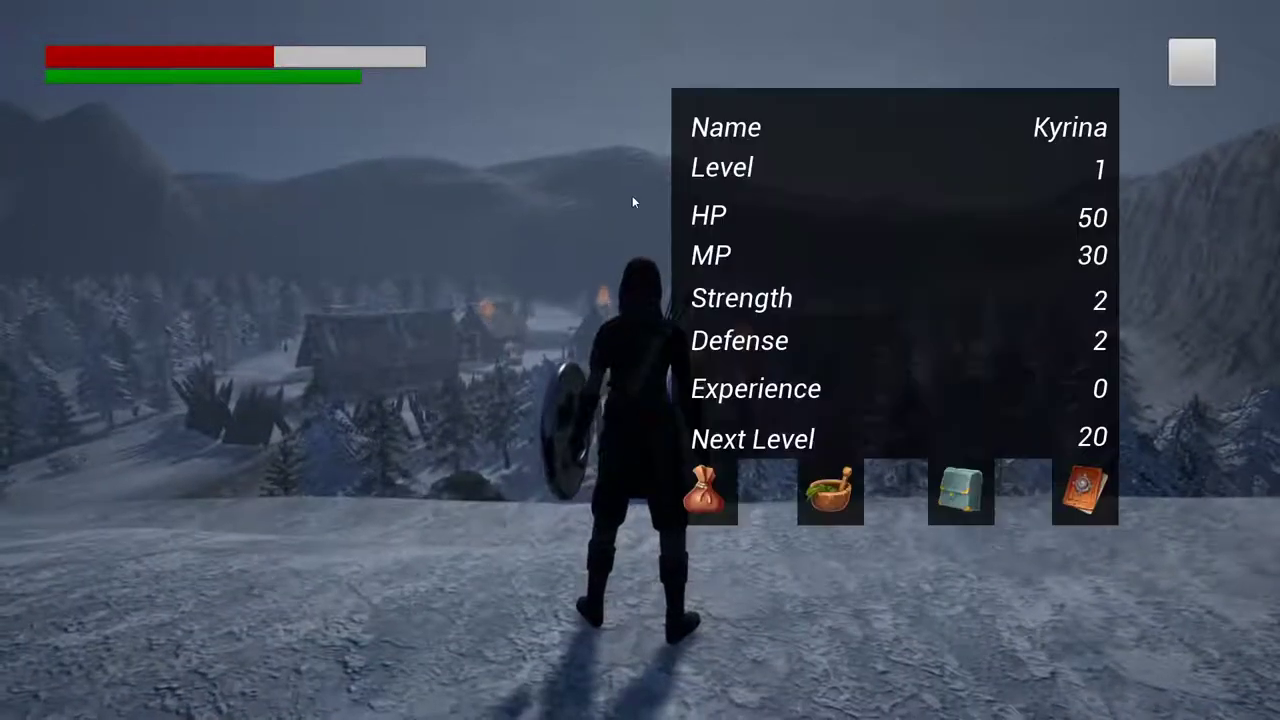
click(712, 485)
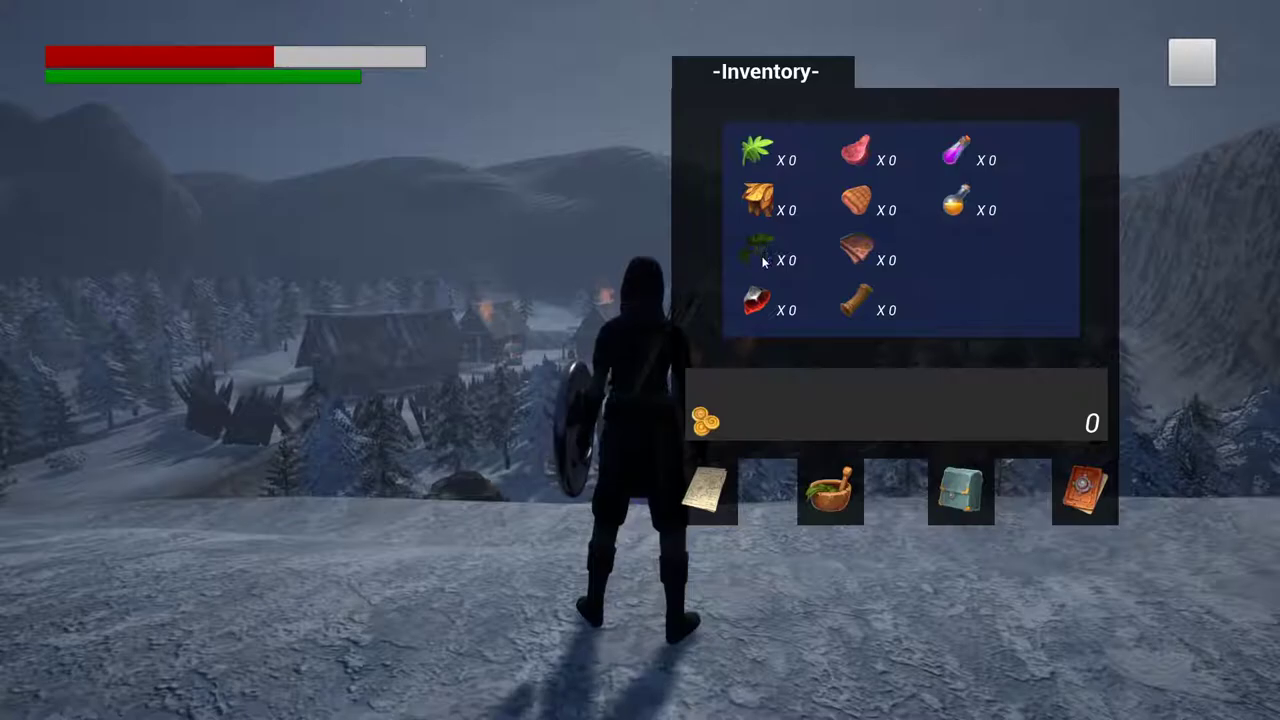
key(i)
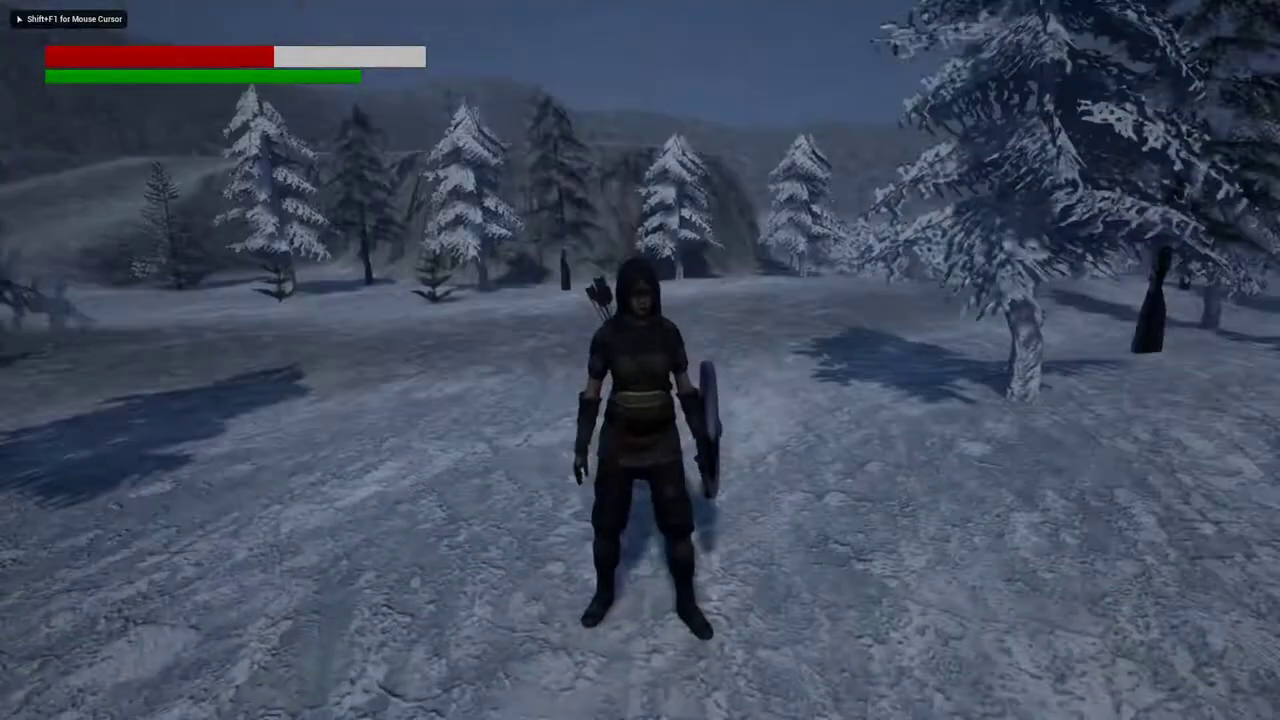
Step: Harvest plants and confirm the herb count in the inventory increases toward X 3
key(w)
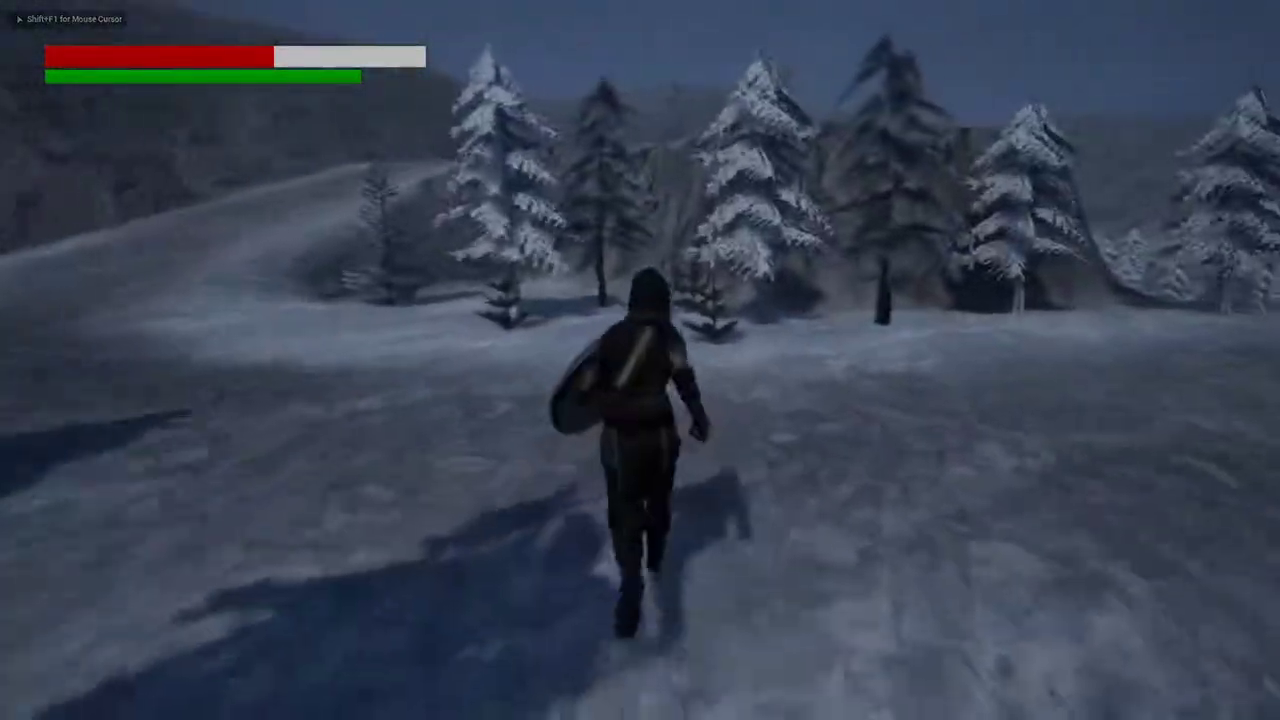
key(e)
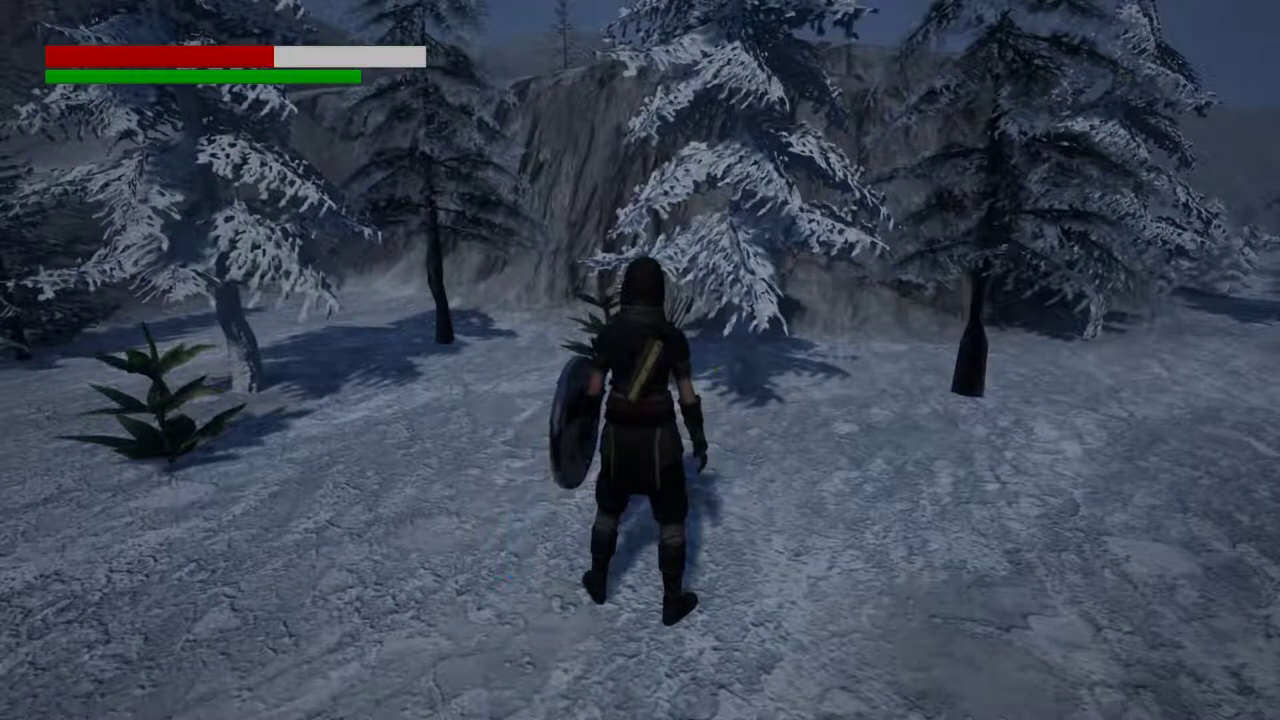
key(i)
click(710, 498)
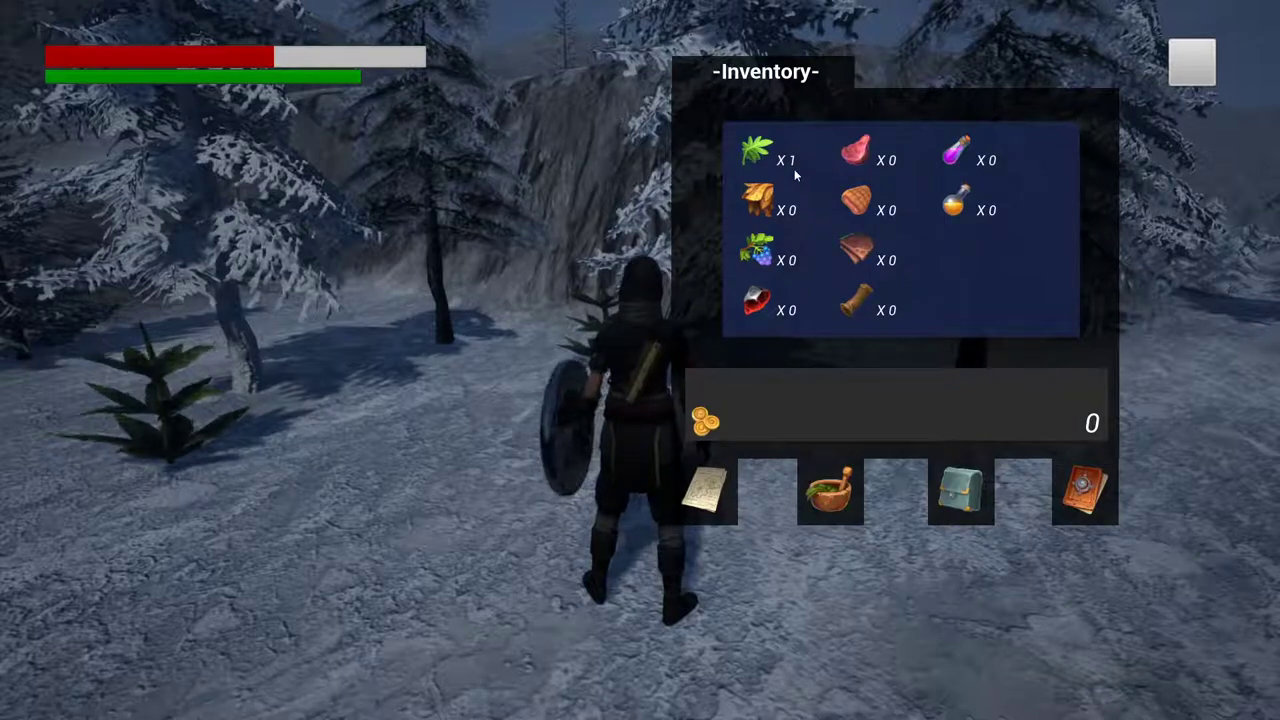
key(w)
key(e)
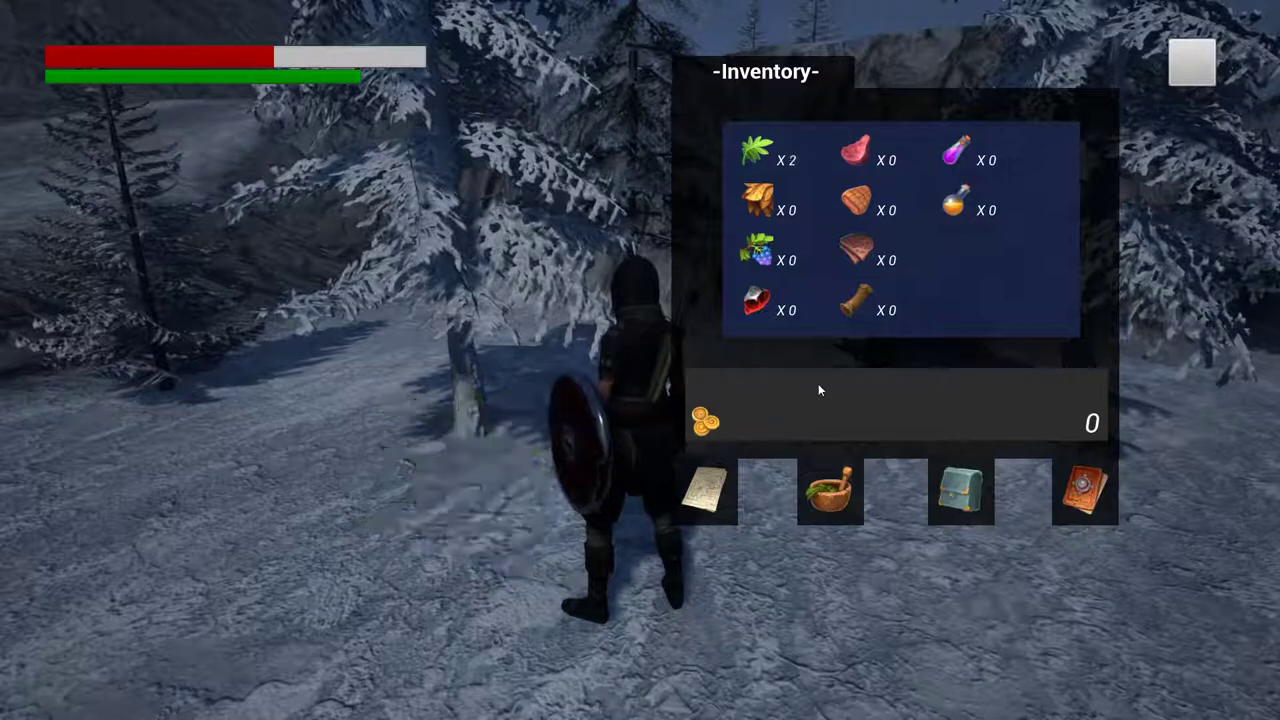
Step: Harvest another plant by the tree, then run on through the snowy forest
key(w)
key(e)
key(w)
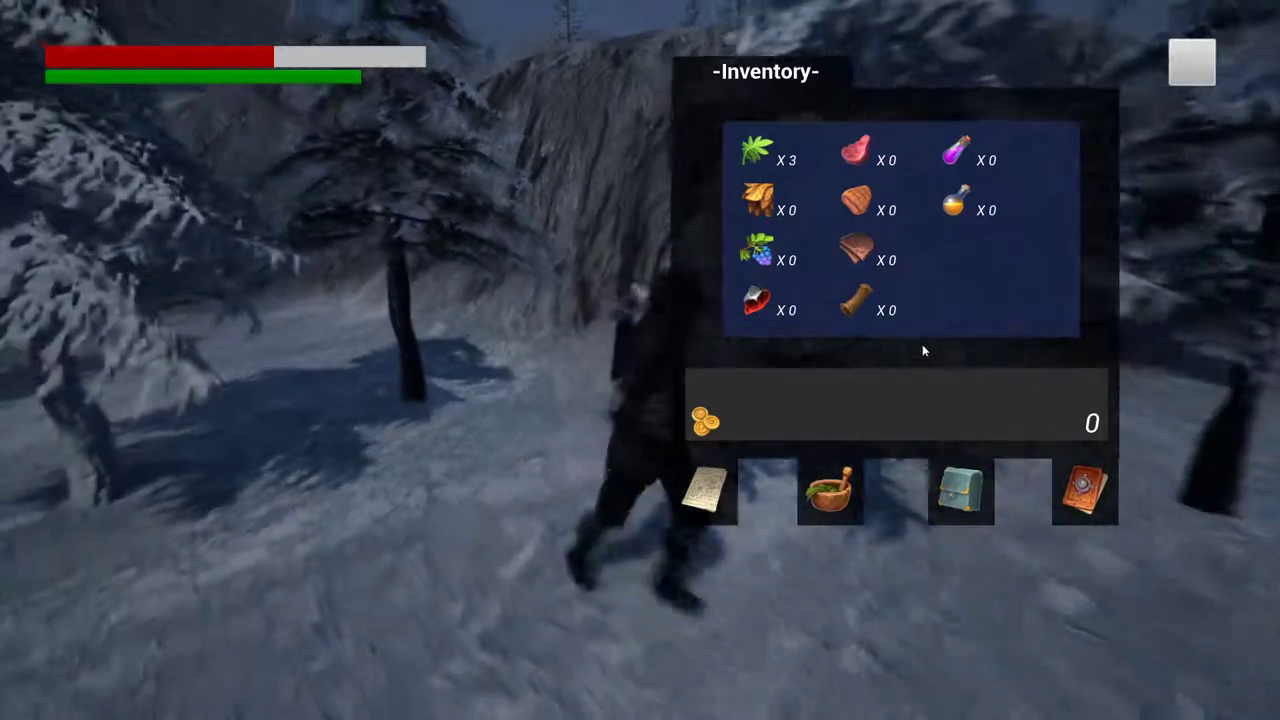
key(w)
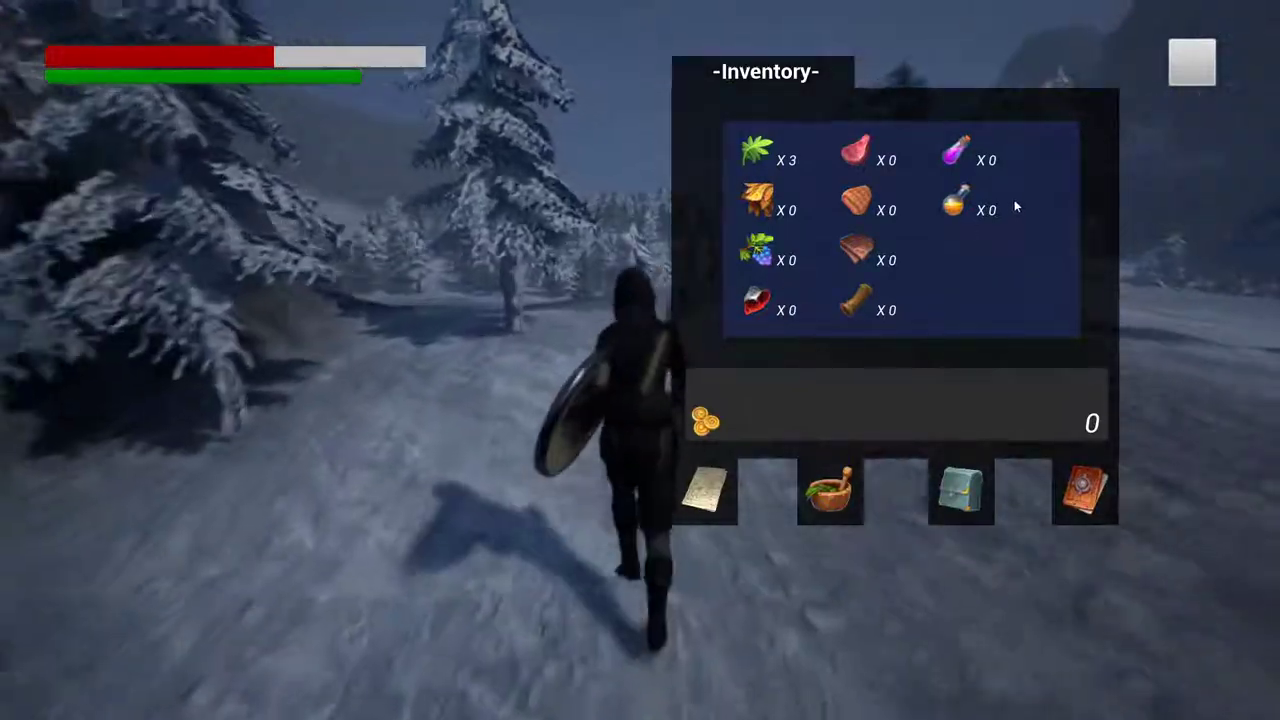
key(w)
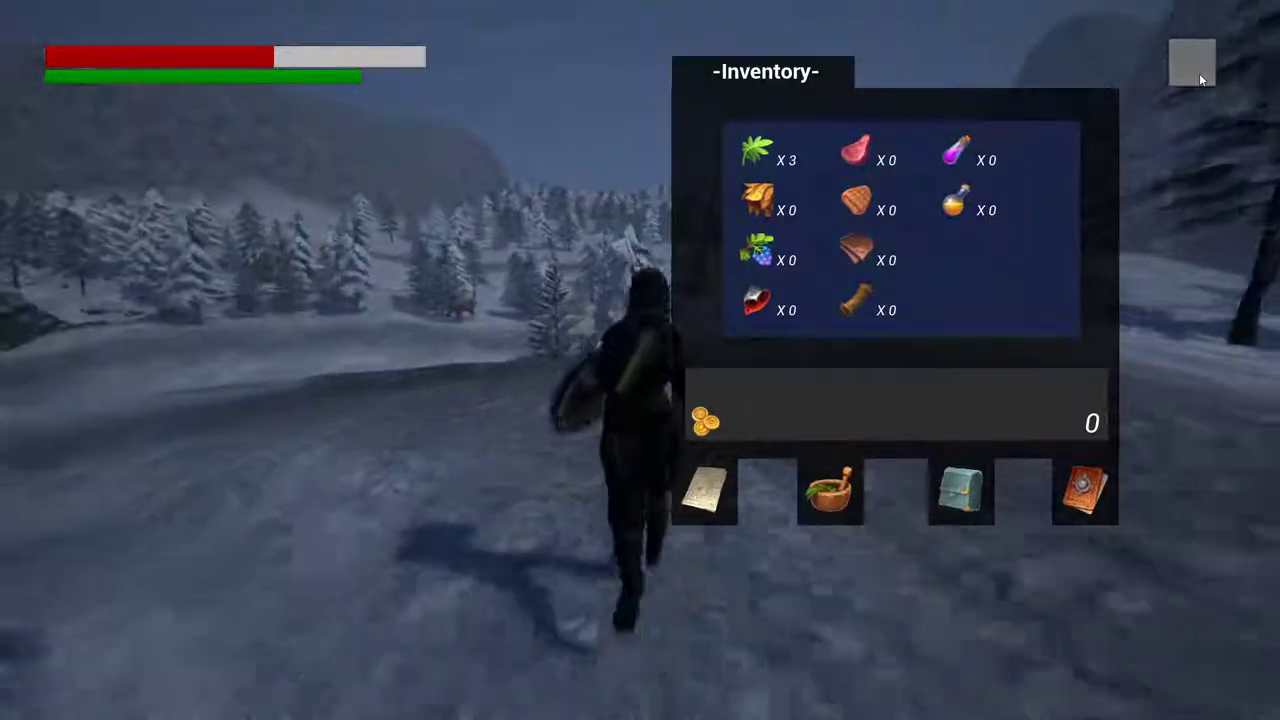
Step: Close the inventory, run down the slope to the deer, then kill and harvest it
click(1199, 73)
key(w)
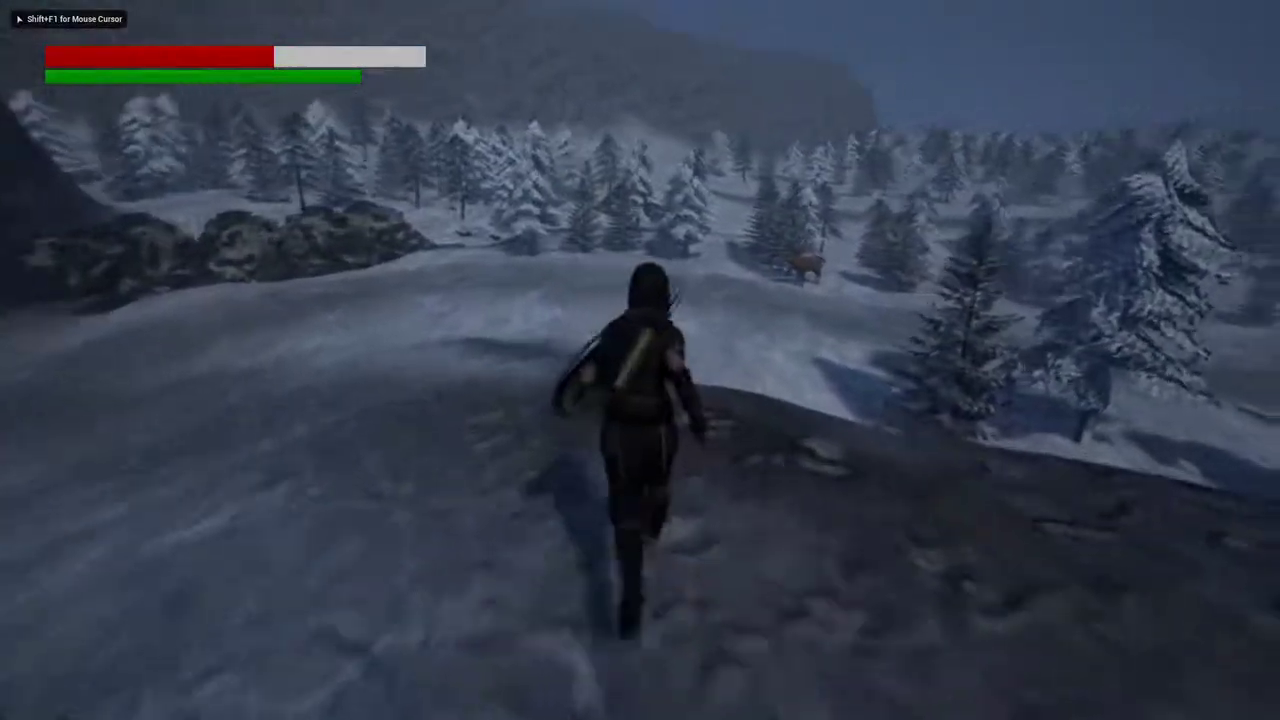
key(w)
click(640, 360)
key(w)
key(space)
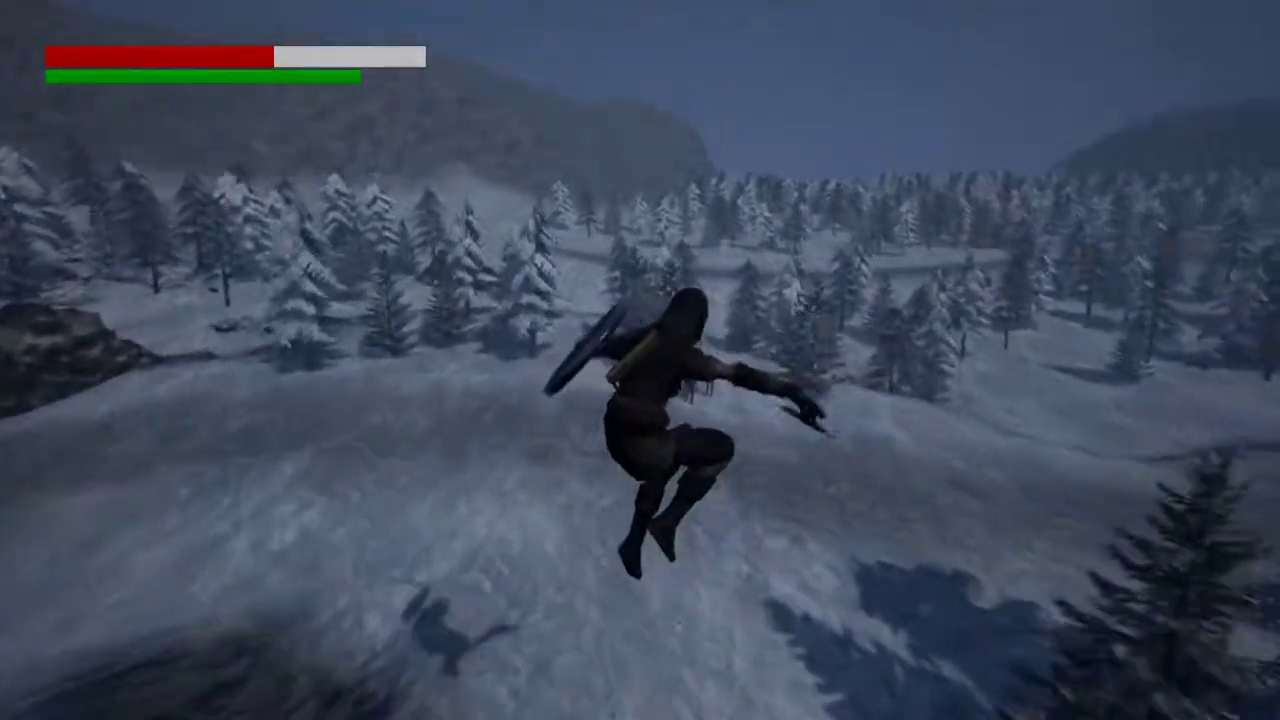
key(w)
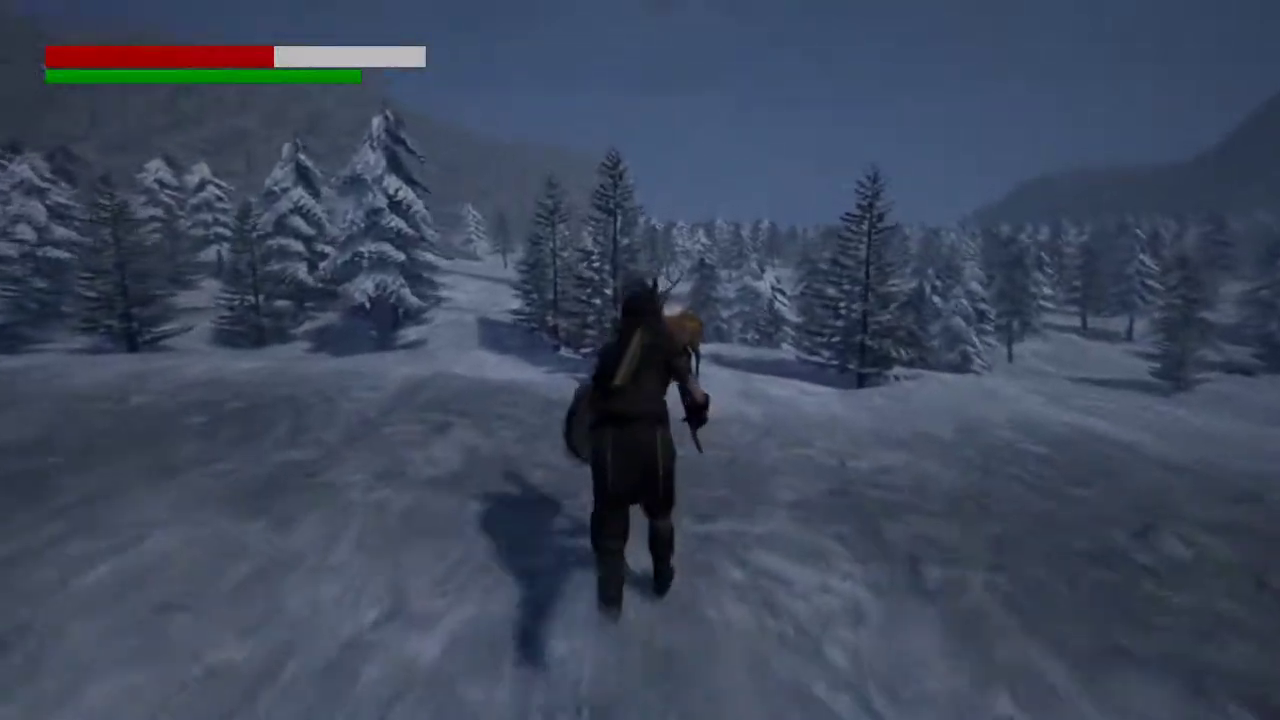
key(w)
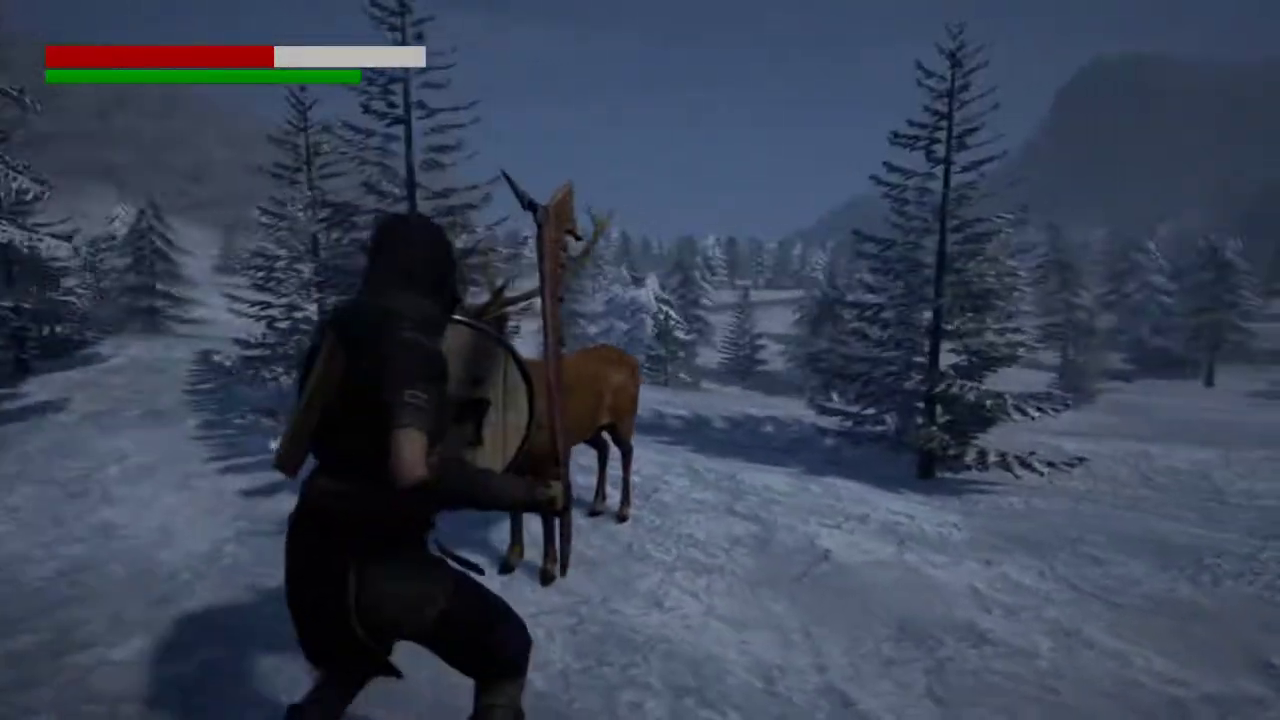
key(w)
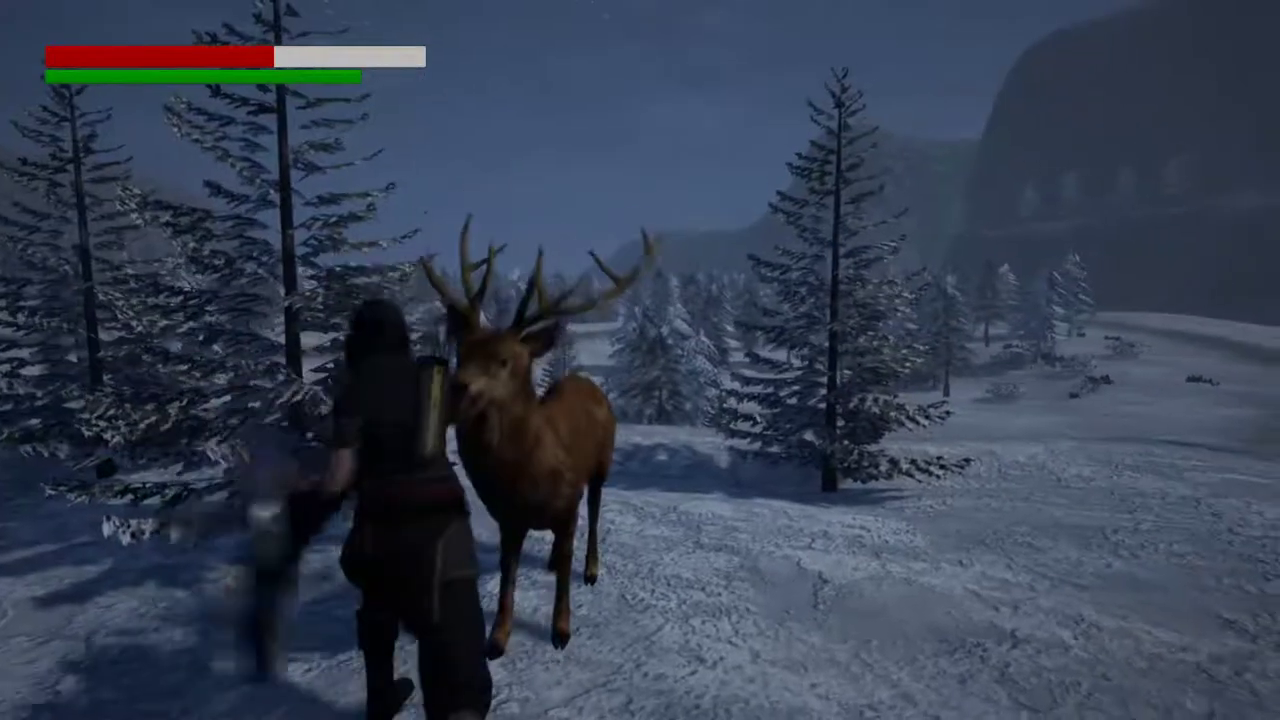
key(e)
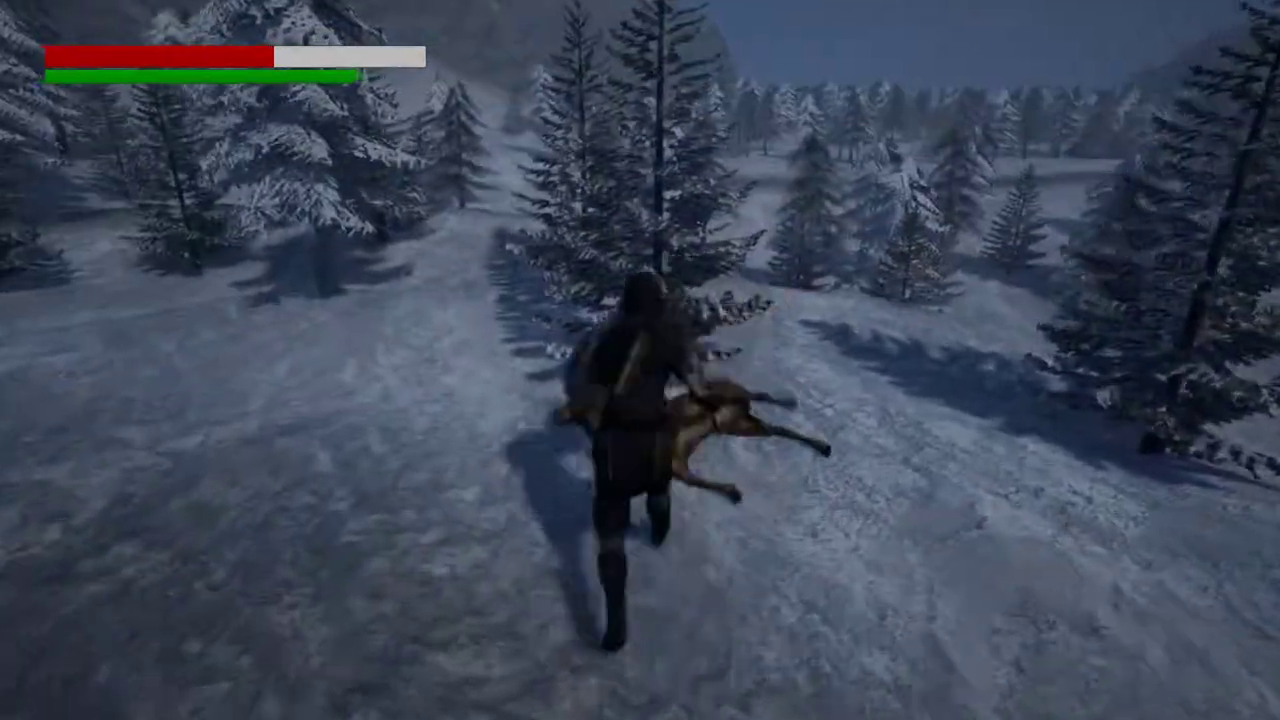
key(e)
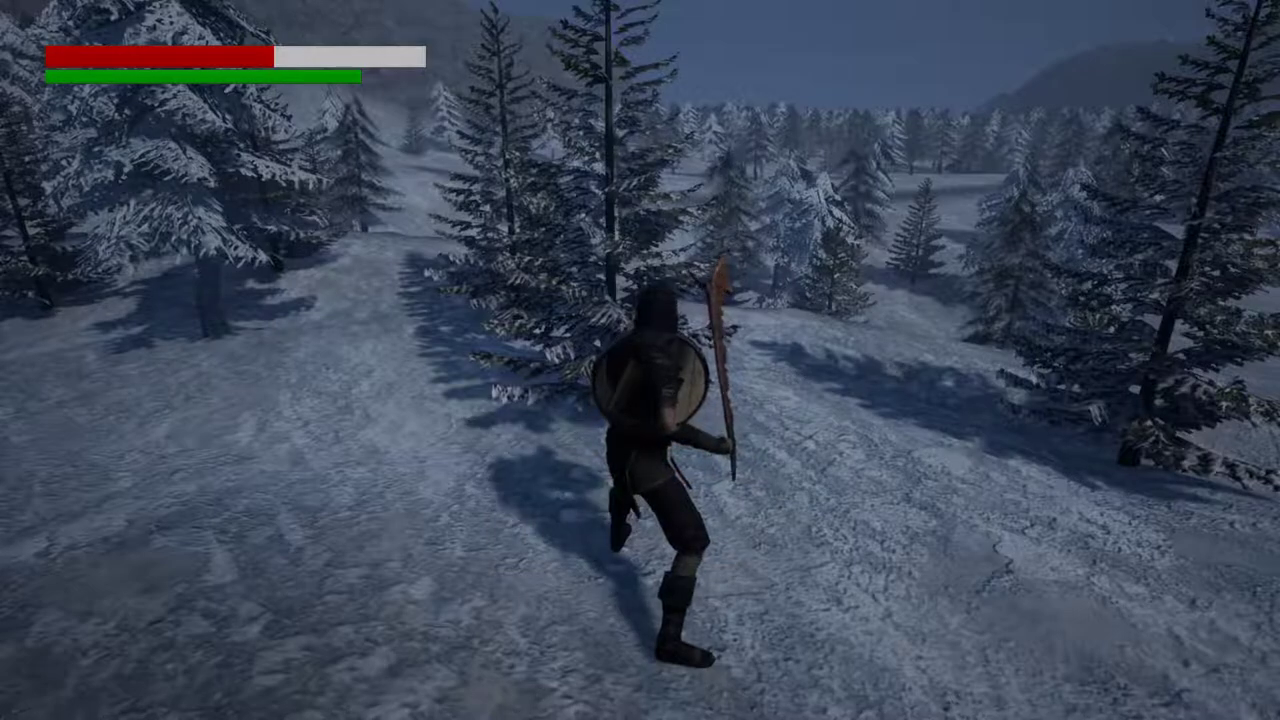
Step: Confirm the inventory now shows Meat X 1, then close the panel and stop play-in-editor
key(Tab)
click(705, 490)
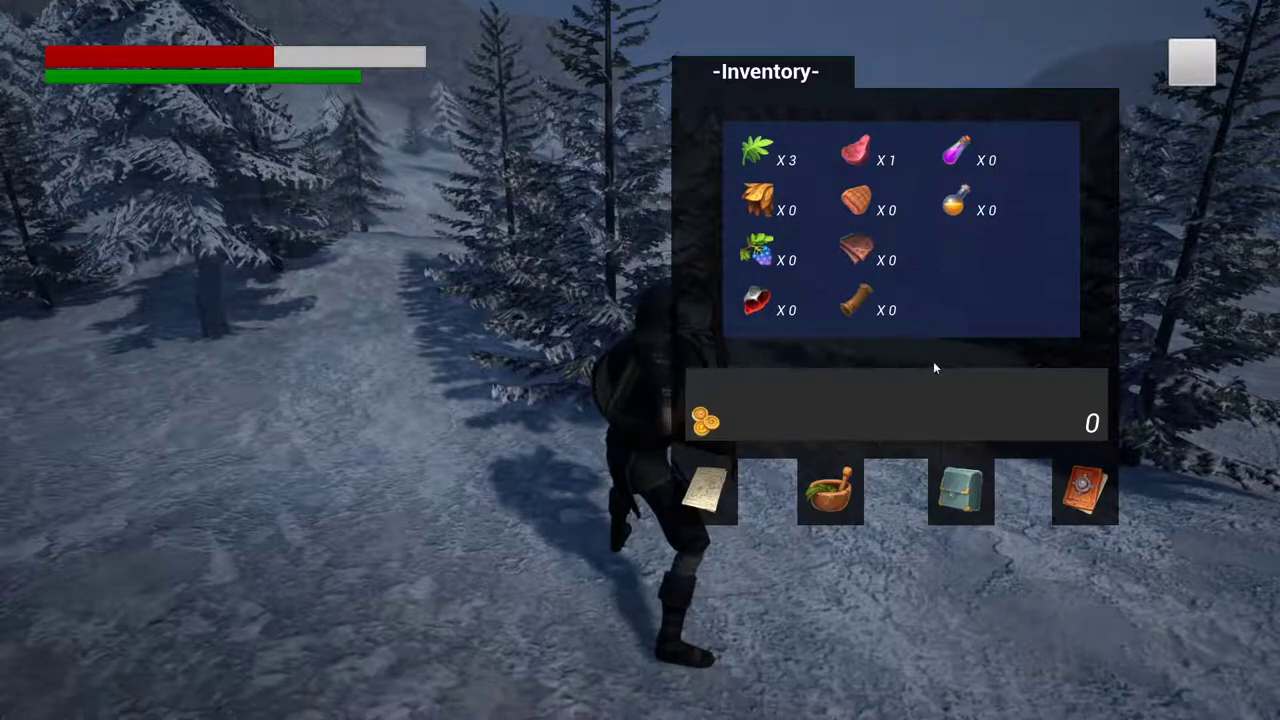
click(837, 496)
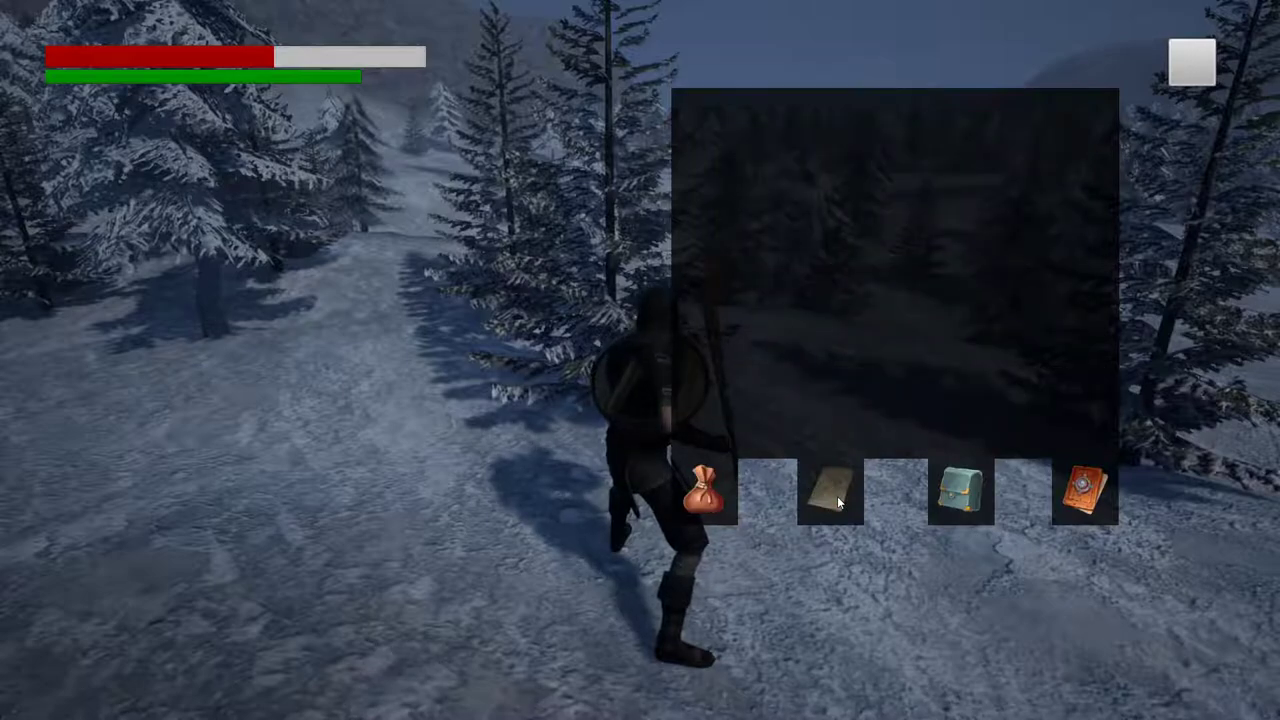
click(956, 494)
click(708, 495)
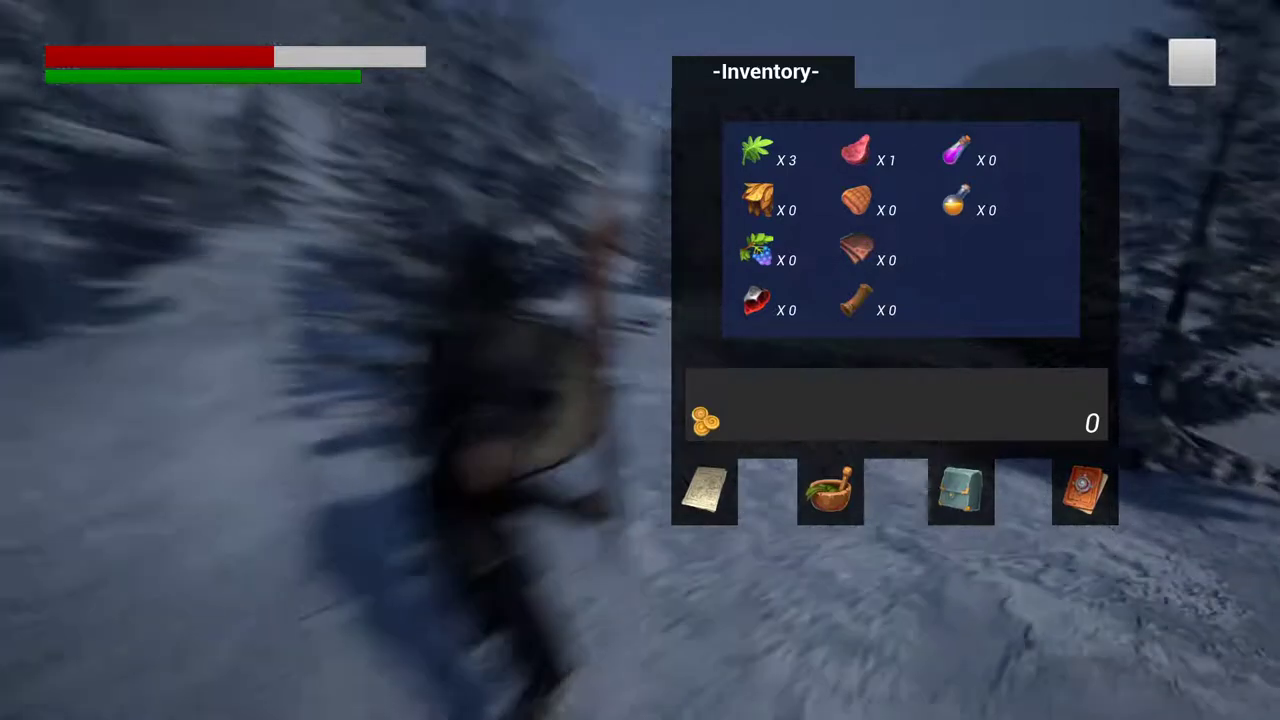
right_drag(604, 276, 605, 285)
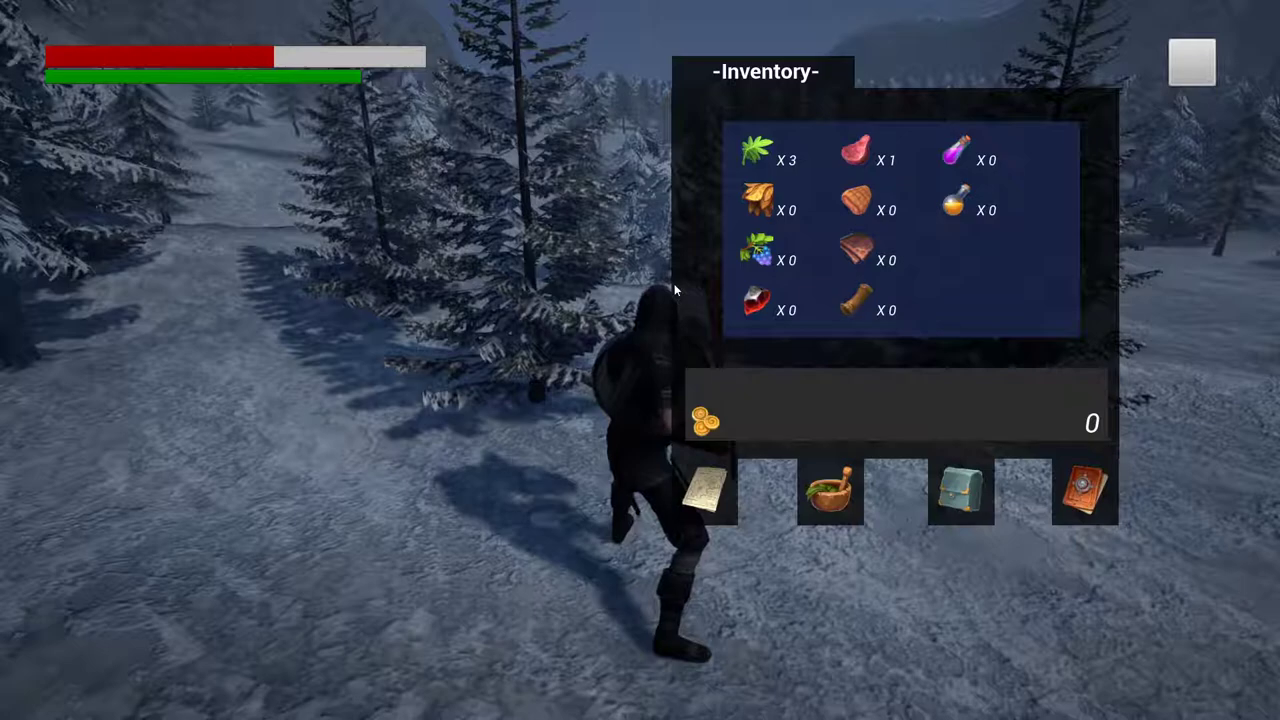
click(828, 499)
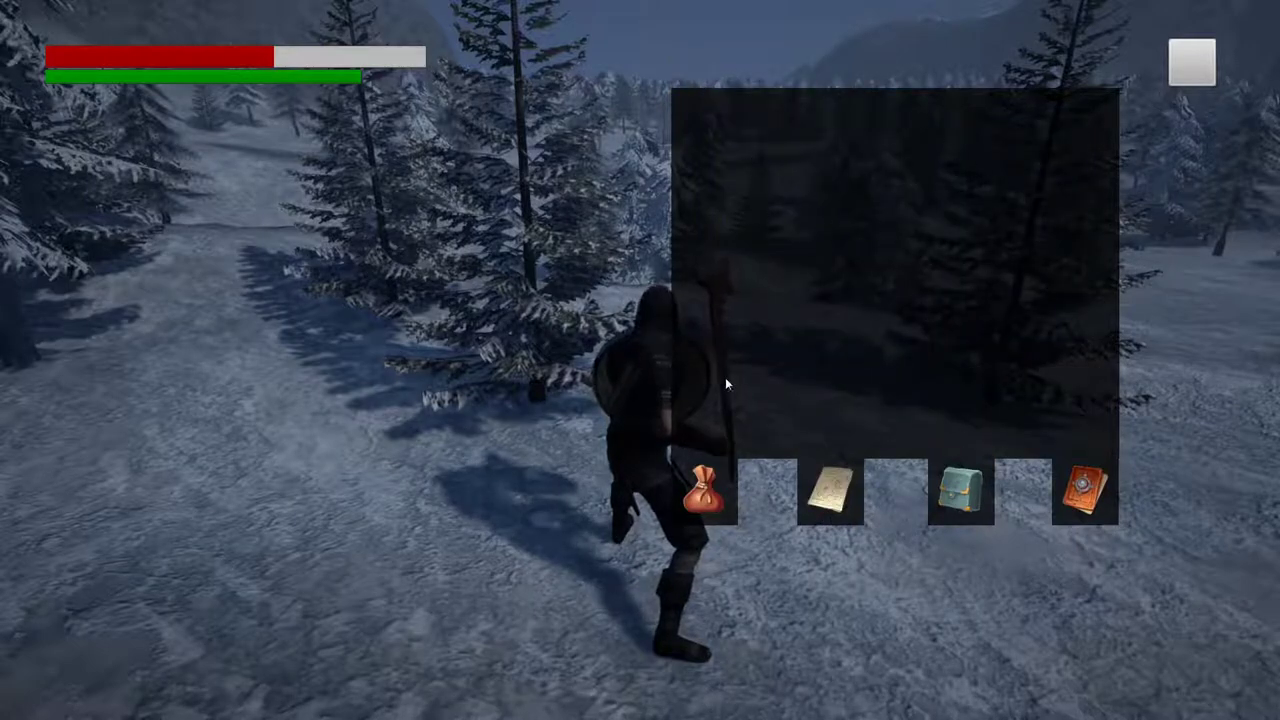
click(1202, 64)
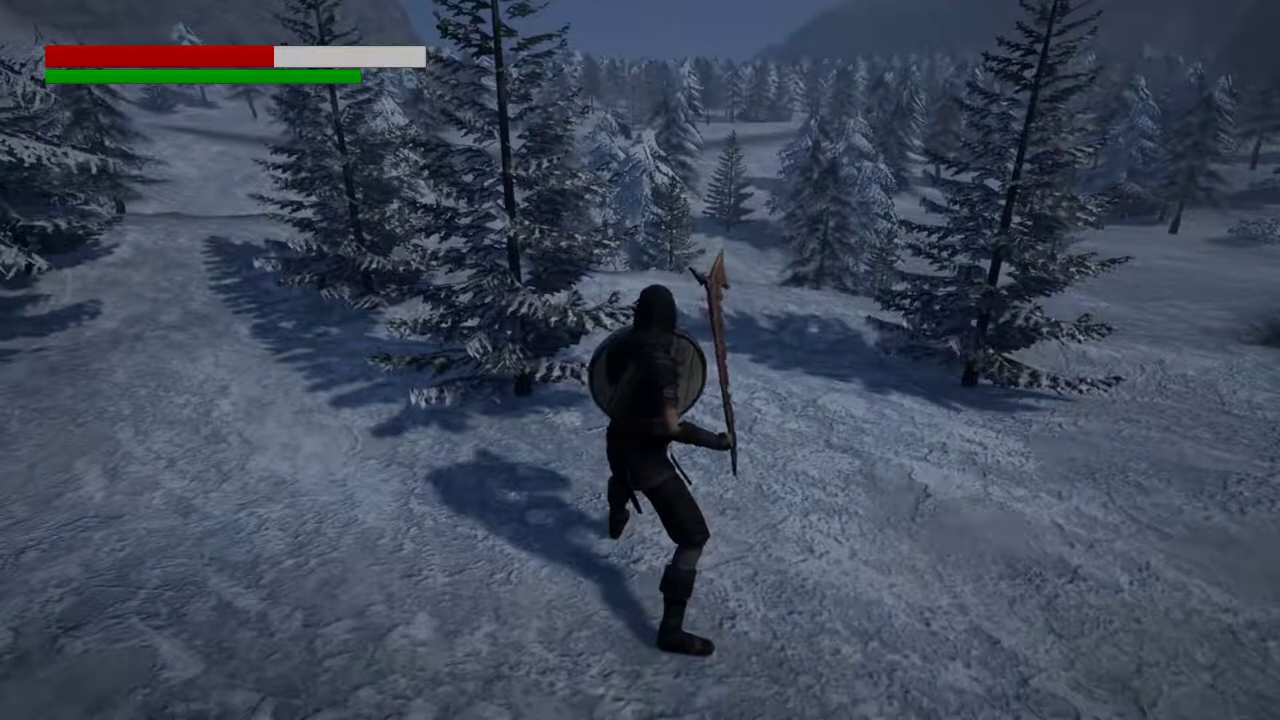
key(Escape)
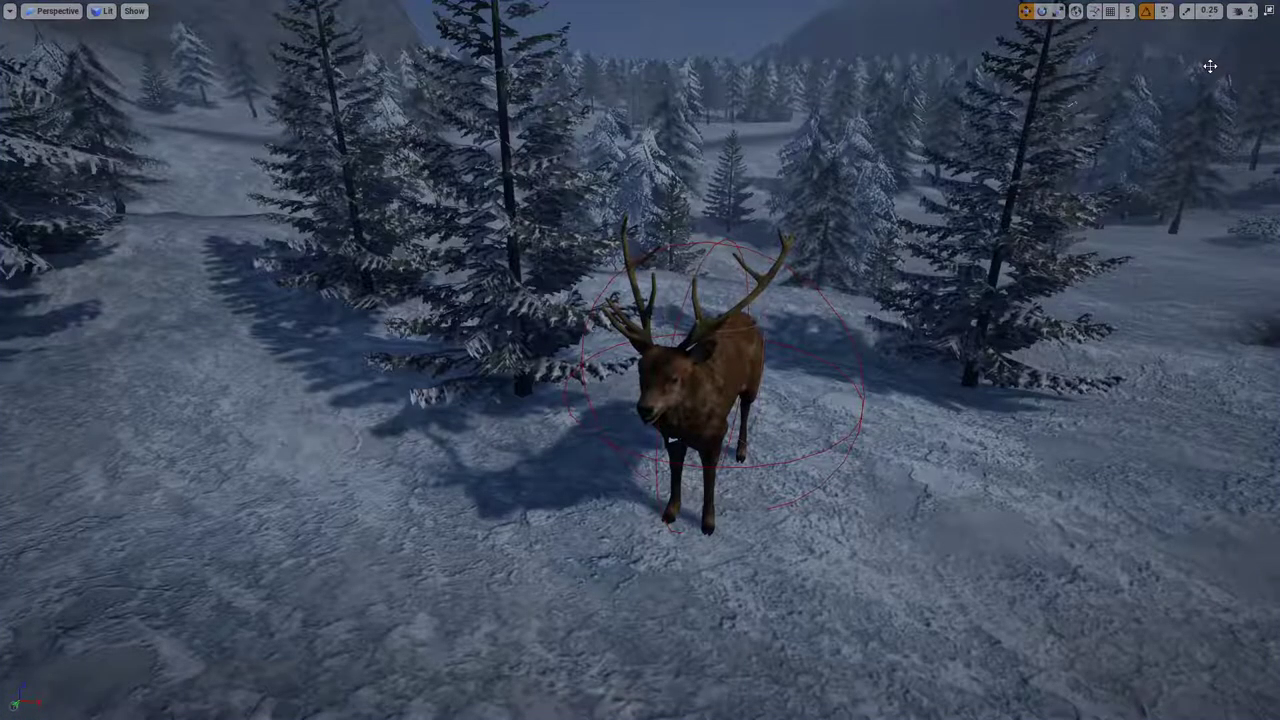